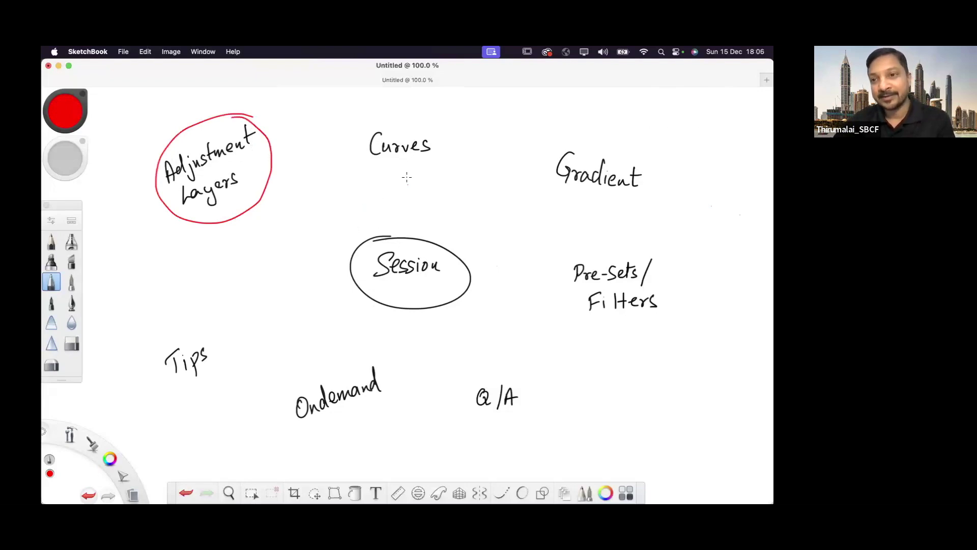
# Circle Curves, Gradient, Pre-Sets/Filters, Tips and Ondemand in red, and draw a red box around Q/A.
pyautogui.moveTo(408, 121)
pyautogui.mouseDown()
pyautogui.moveTo(358, 166)
pyautogui.moveTo(410, 121)
pyautogui.mouseUp()
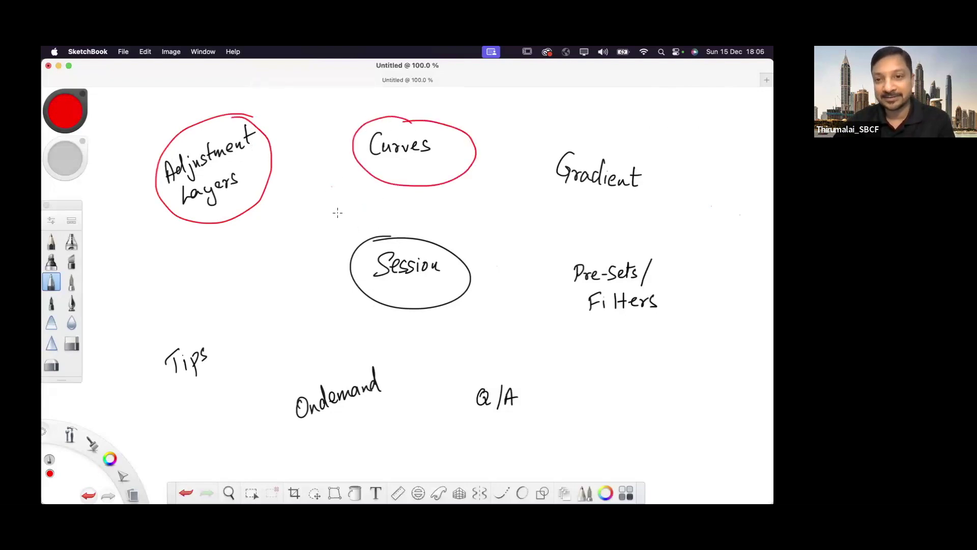
pyautogui.moveTo(599, 151)
pyautogui.mouseDown()
pyautogui.moveTo(643, 218)
pyautogui.moveTo(582, 151)
pyautogui.mouseUp()
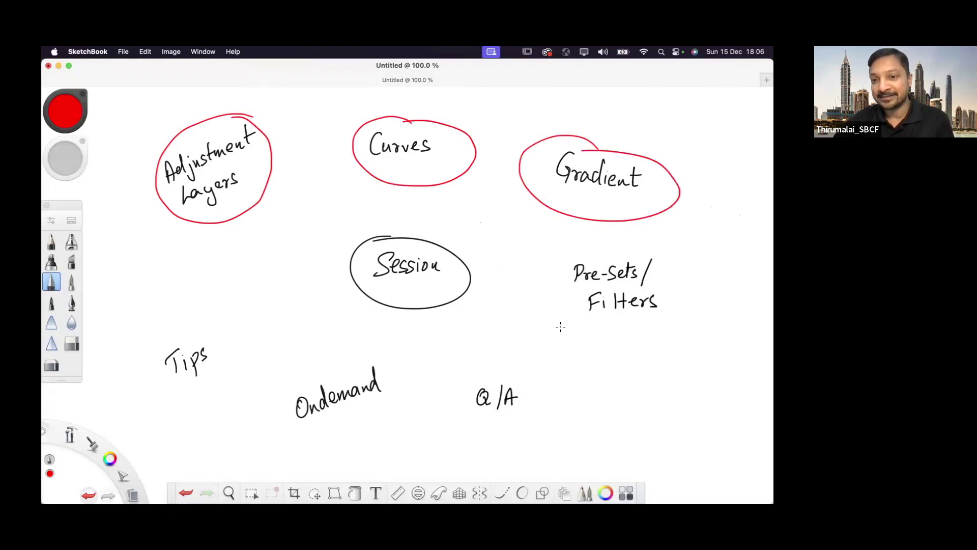
pyautogui.moveTo(609, 241)
pyautogui.mouseDown()
pyautogui.moveTo(555, 326)
pyautogui.moveTo(616, 247)
pyautogui.mouseUp()
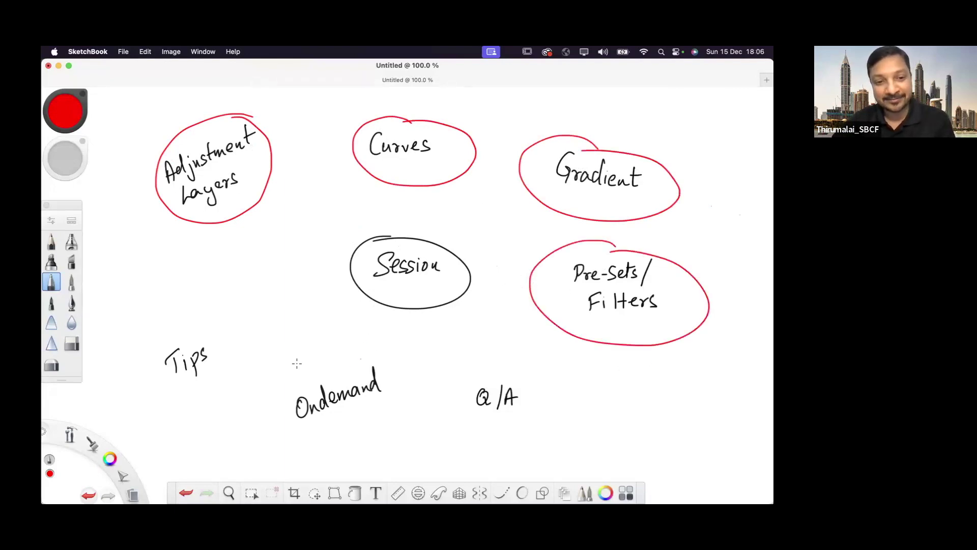
pyautogui.moveTo(193, 326)
pyautogui.mouseDown()
pyautogui.moveTo(209, 320)
pyautogui.moveTo(182, 330)
pyautogui.mouseUp()
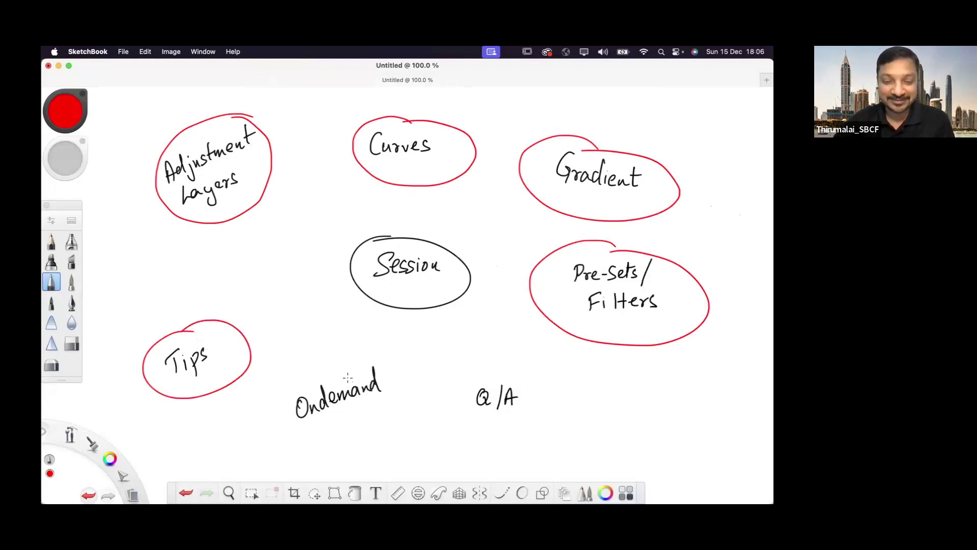
pyautogui.moveTo(341, 367)
pyautogui.mouseDown()
pyautogui.moveTo(402, 390)
pyautogui.moveTo(298, 380)
pyautogui.mouseUp()
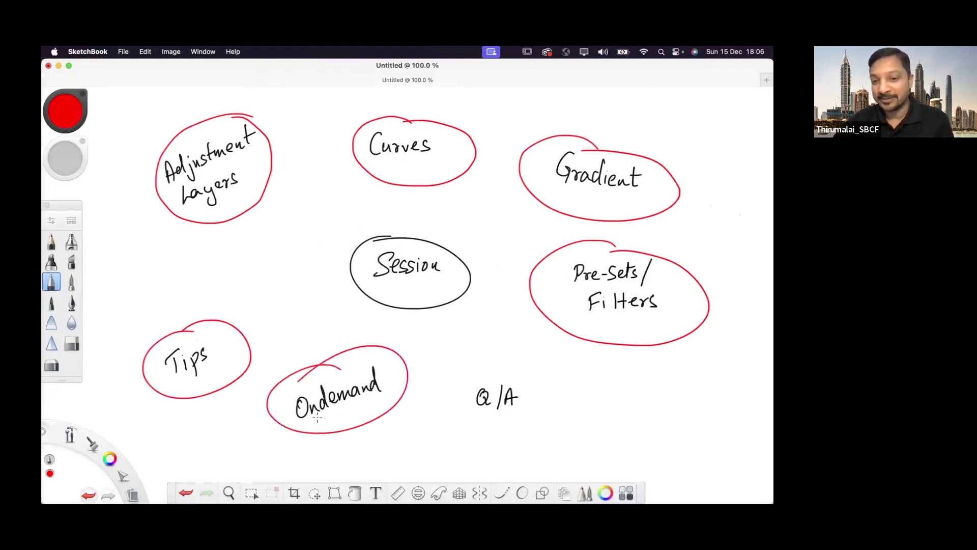
pyautogui.moveTo(447, 375)
pyautogui.mouseDown()
pyautogui.moveTo(469, 435)
pyautogui.moveTo(553, 369)
pyautogui.moveTo(352, 381)
pyautogui.moveTo(449, 368)
pyautogui.mouseUp()
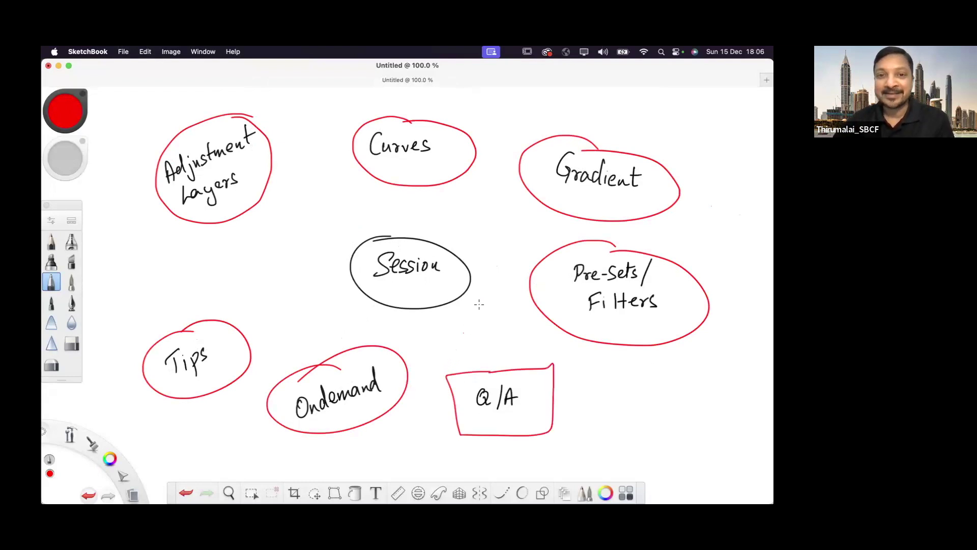
# Underline the word Curves twice in red on the session sketch.
pyautogui.hotkey('ctrl', 'Up')
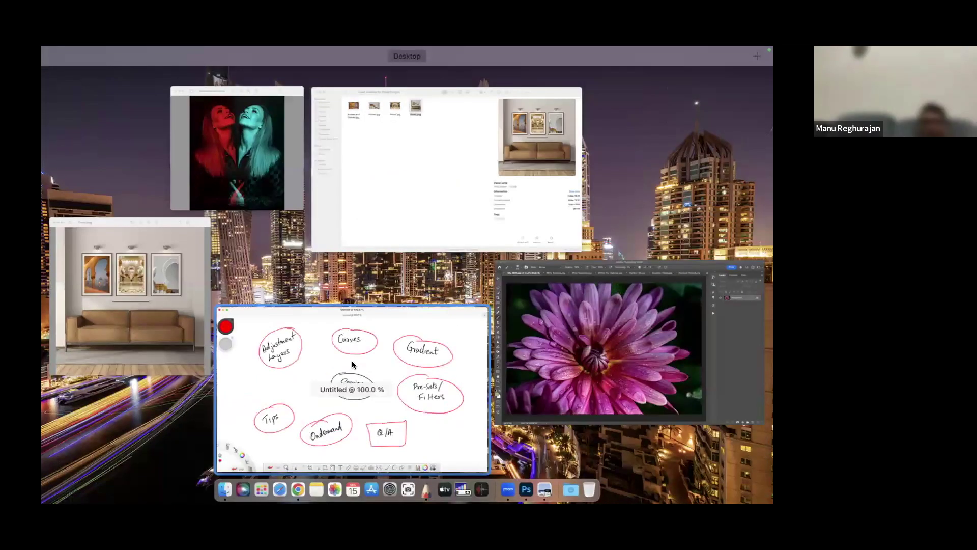
pyautogui.click(352, 365)
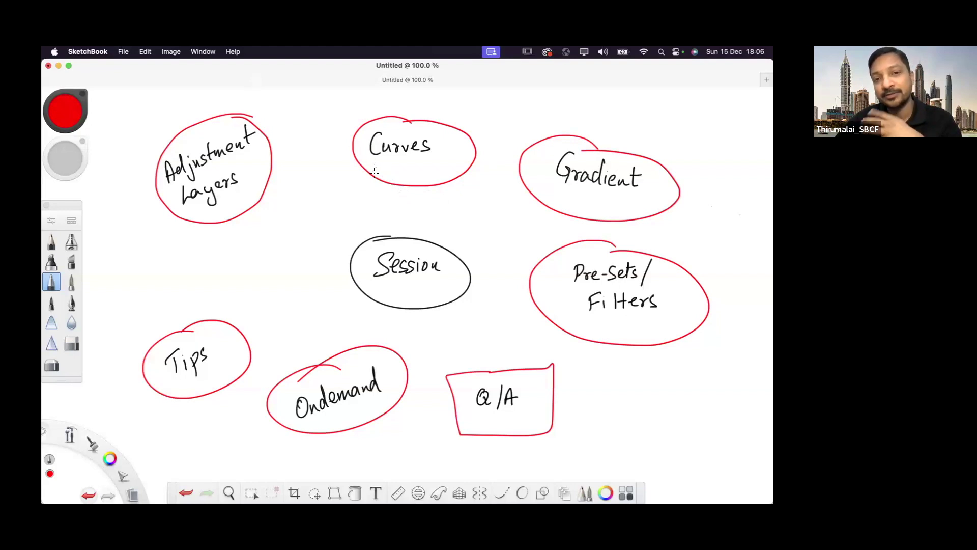
pyautogui.moveTo(365, 166)
pyautogui.mouseDown()
pyautogui.moveTo(450, 152)
pyautogui.moveTo(376, 163)
pyautogui.mouseUp()
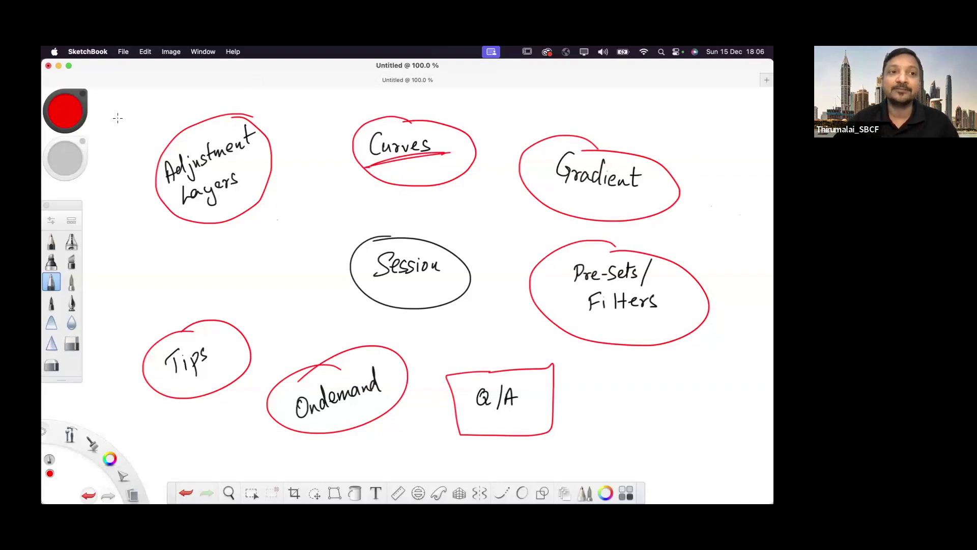
# Close the session sketch and switch to Photoshop with the _MG_5895.jpg flower photo.
pyautogui.click(49, 65)
pyautogui.click(414, 254)
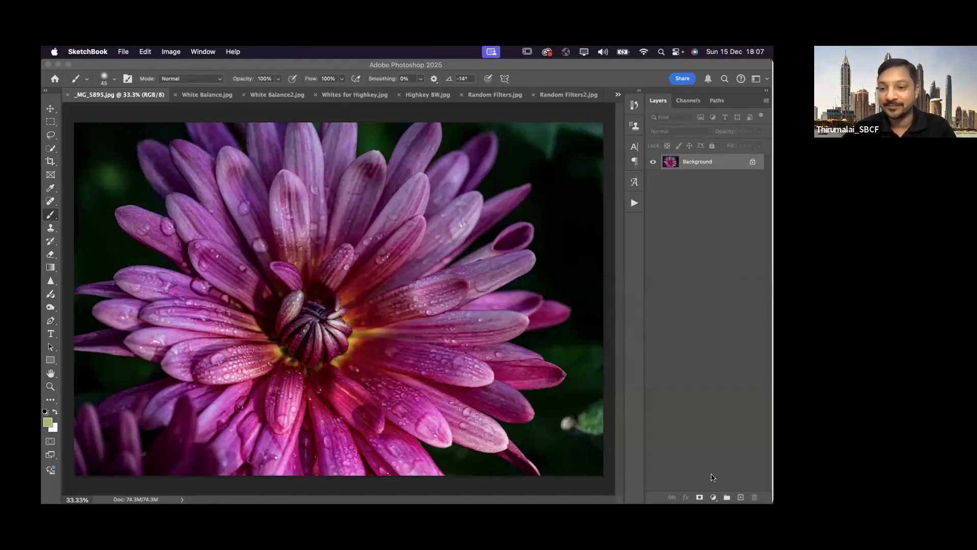
pyautogui.press('super+Tab')
# Add a Curves adjustment layer and shape an S-curve with points at input 185, output 203 and input 62, output 53.
pyautogui.click(713, 497)
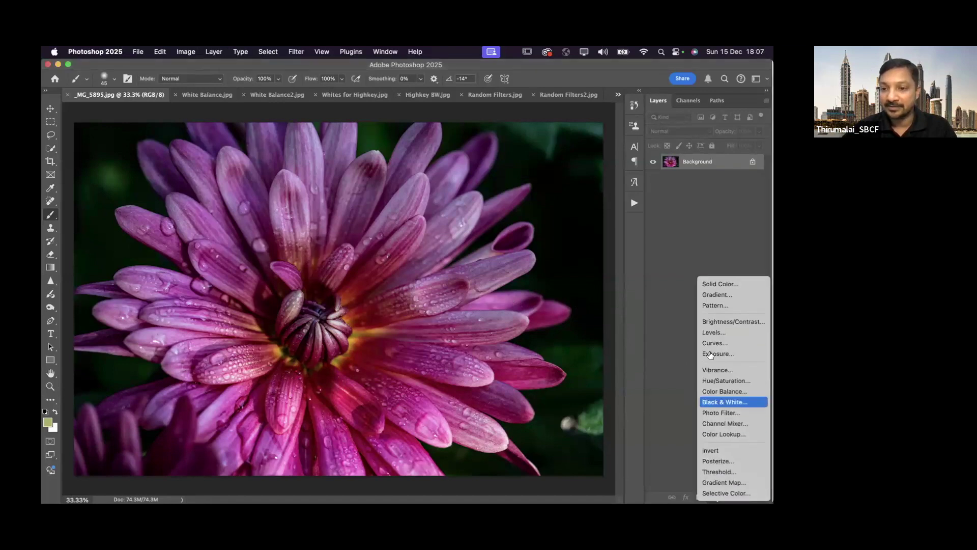
pyautogui.click(717, 345)
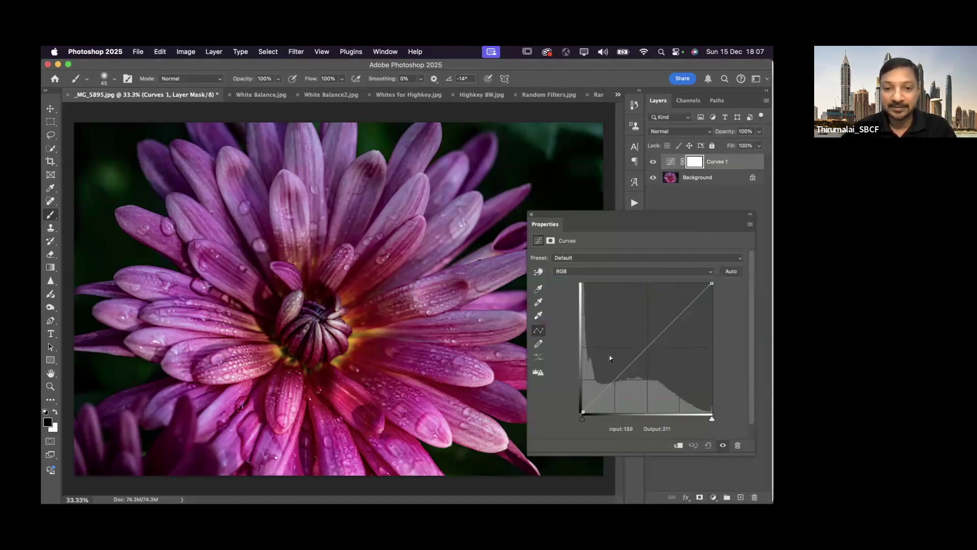
pyautogui.click(671, 162)
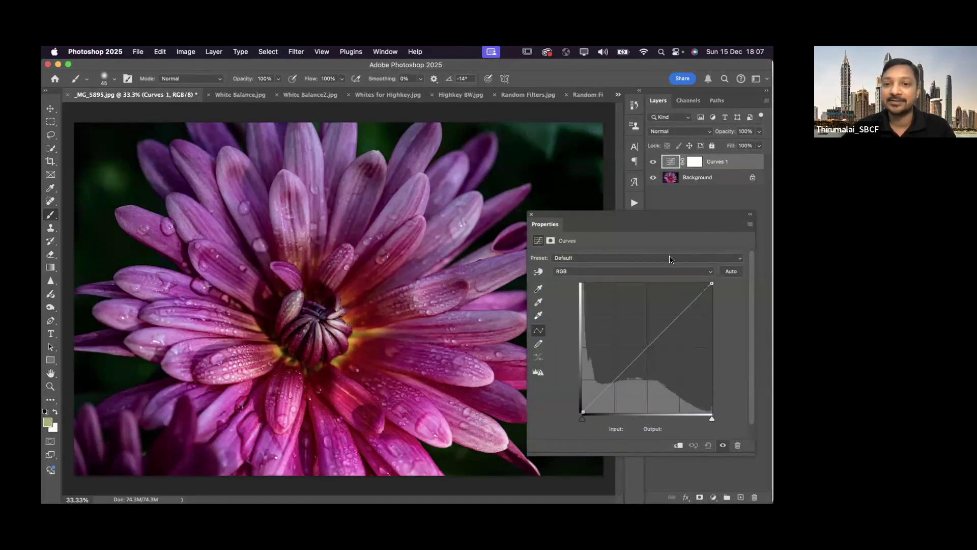
pyautogui.click(676, 309)
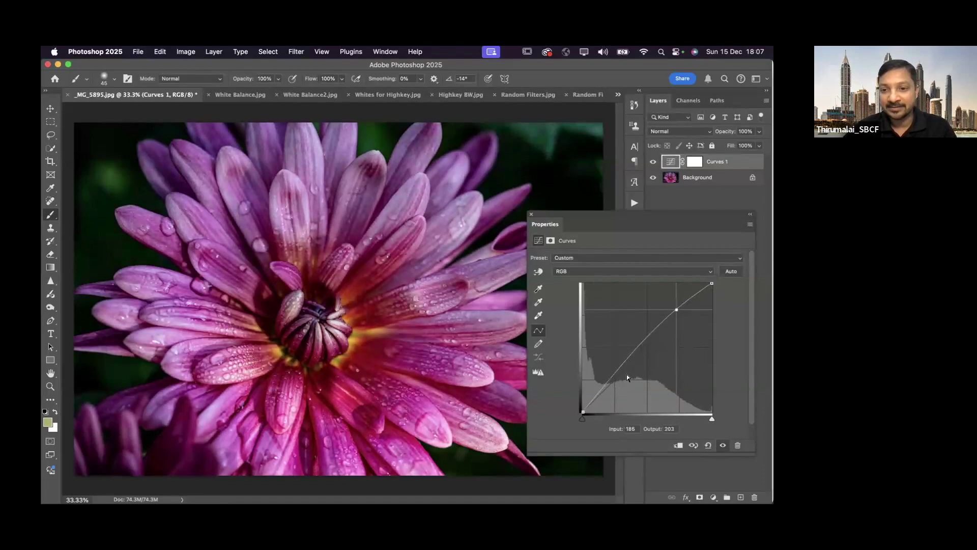
pyautogui.moveTo(614, 378); pyautogui.dragTo(615, 385)
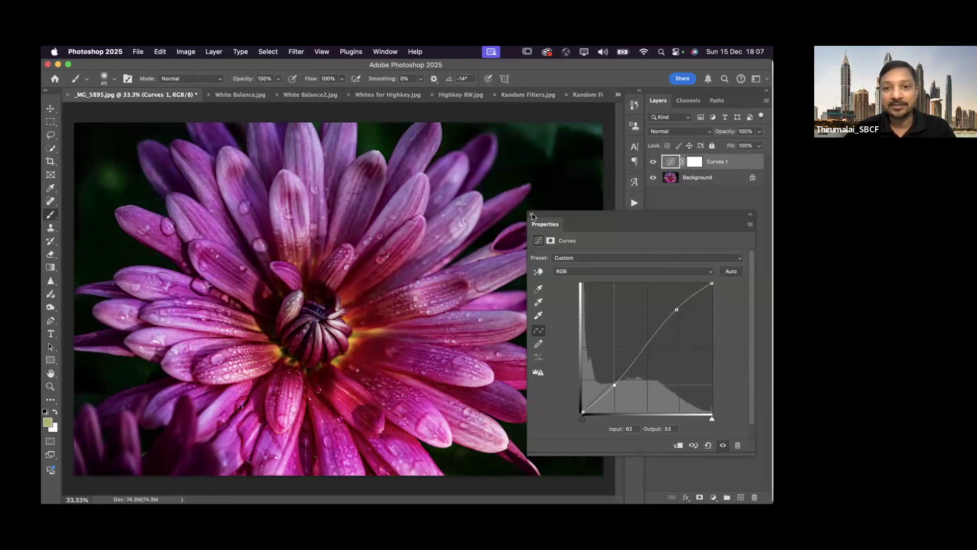
# Compare the flower photo with the Curves layer hidden and shown, and reset the curve to its default.
pyautogui.click(531, 214)
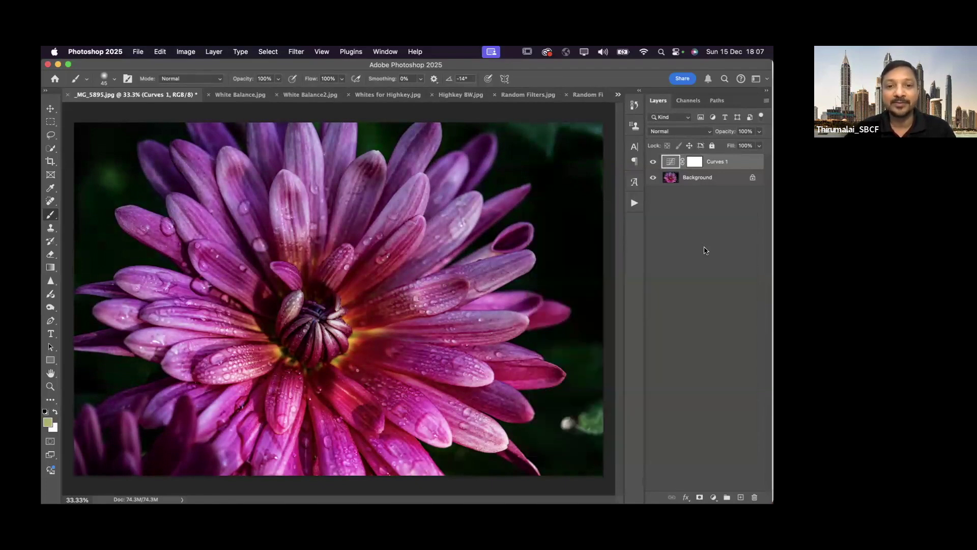
pyautogui.click(654, 162)
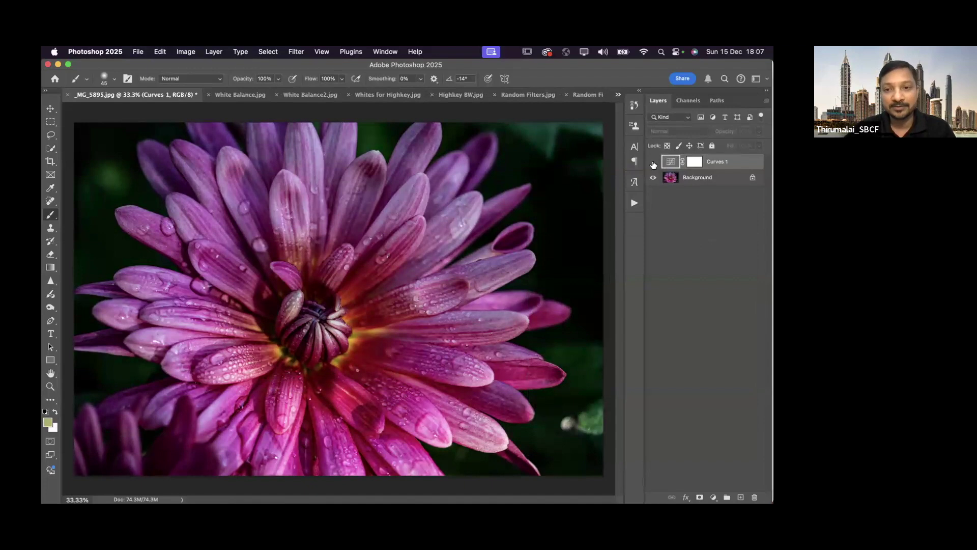
pyautogui.click(653, 162)
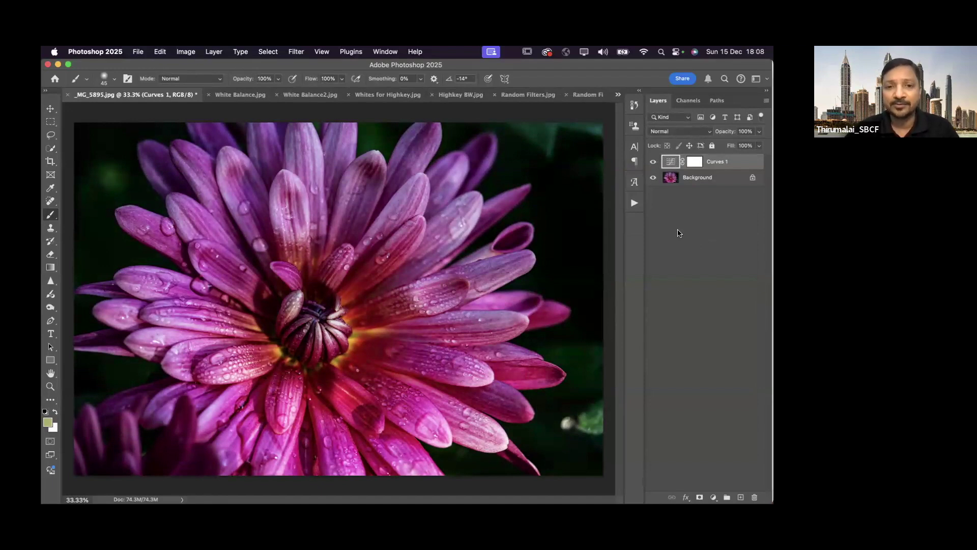
pyautogui.doubleClick(671, 163)
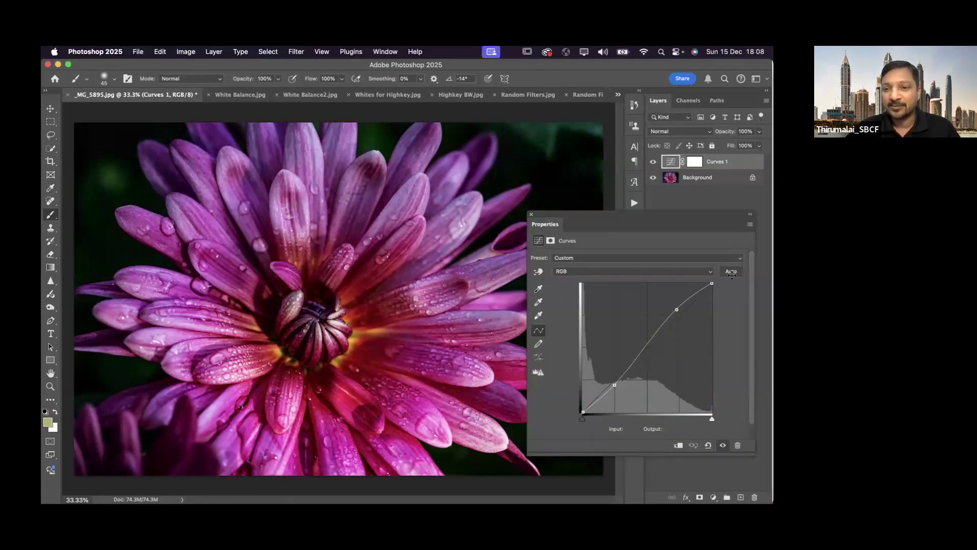
pyautogui.click(708, 445)
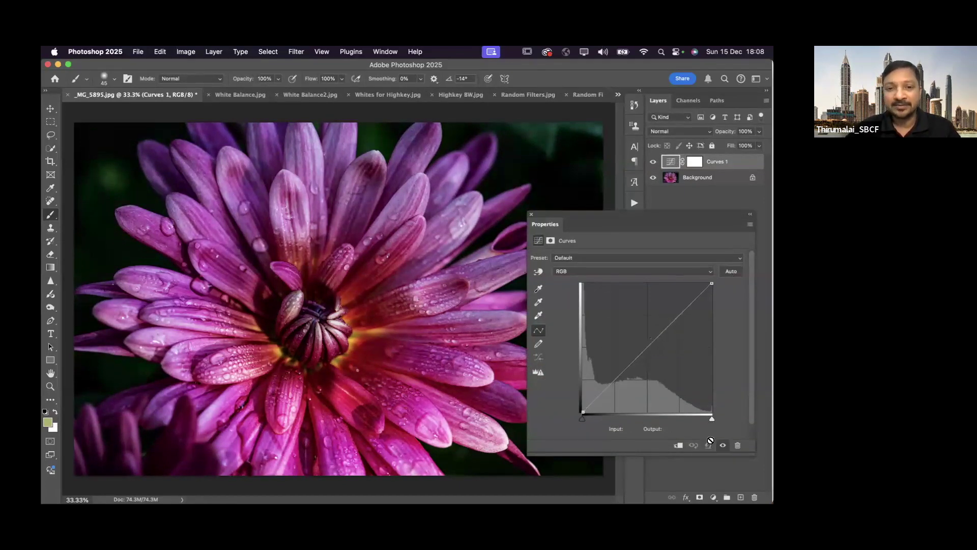
# Preview the auto color correction algorithms Find Dark & Light Colors and Enhance Per Channel Contrast on the curve, and discard the choice.
pyautogui.click(751, 225)
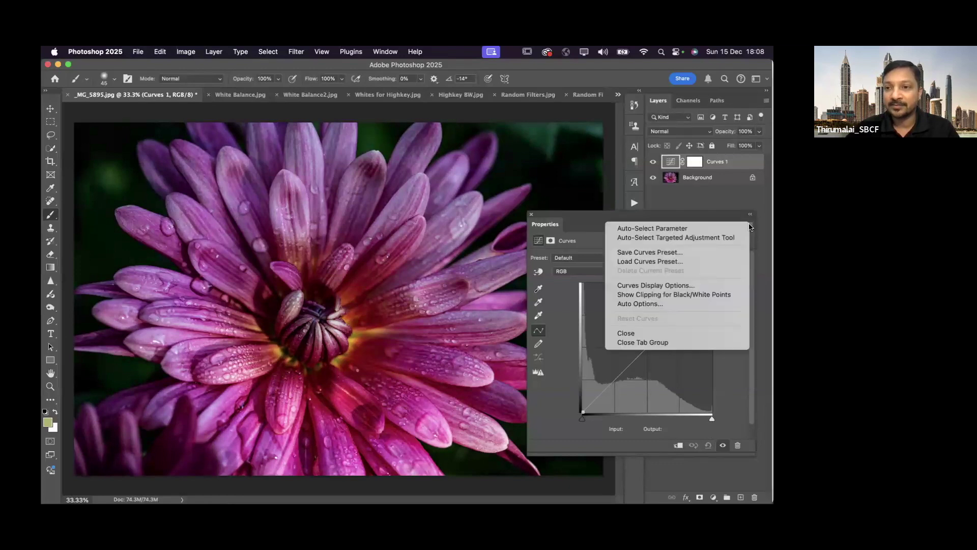
pyautogui.click(649, 305)
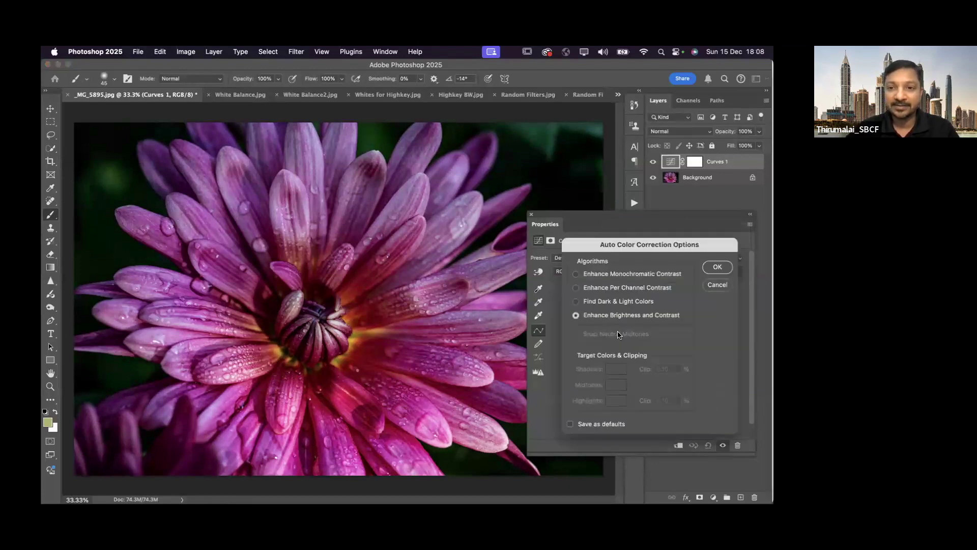
pyautogui.click(578, 275)
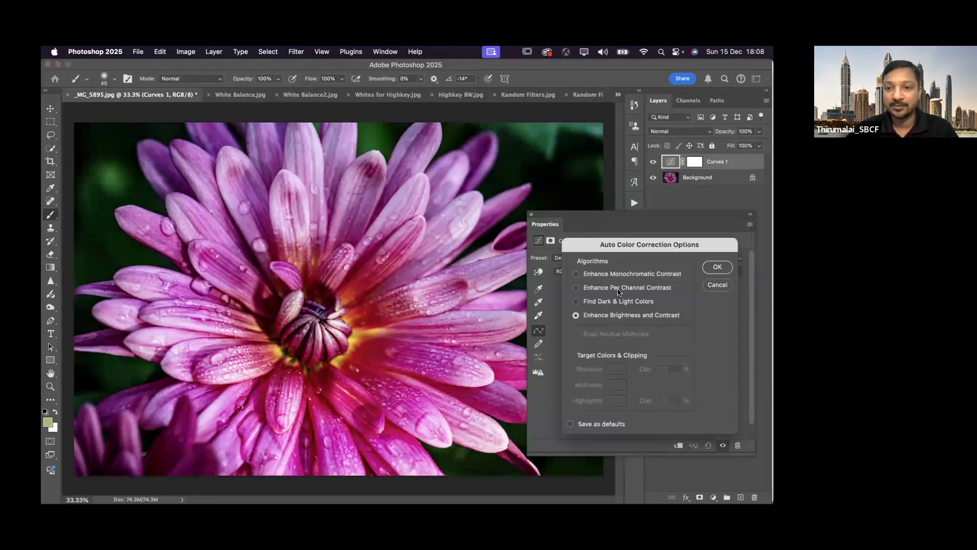
pyautogui.click(576, 301)
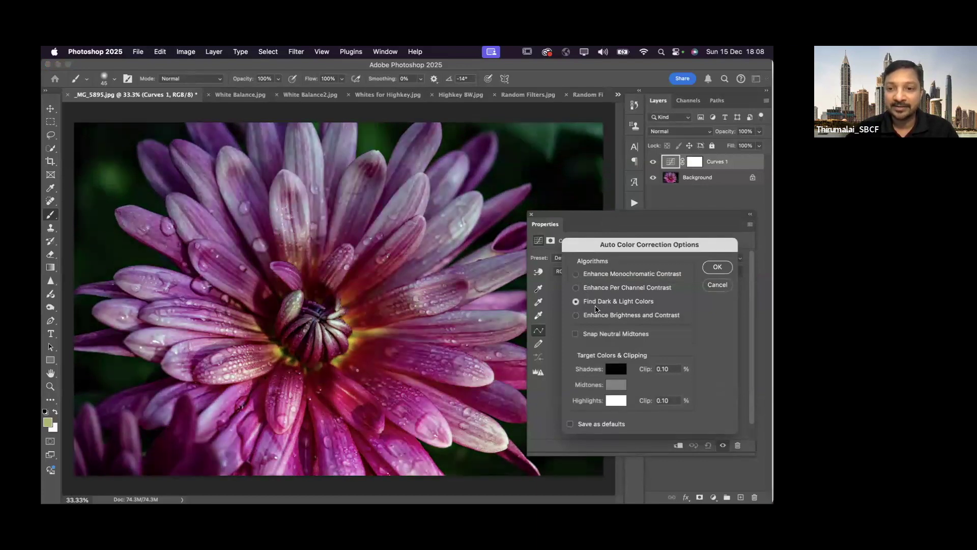
pyautogui.click(577, 288)
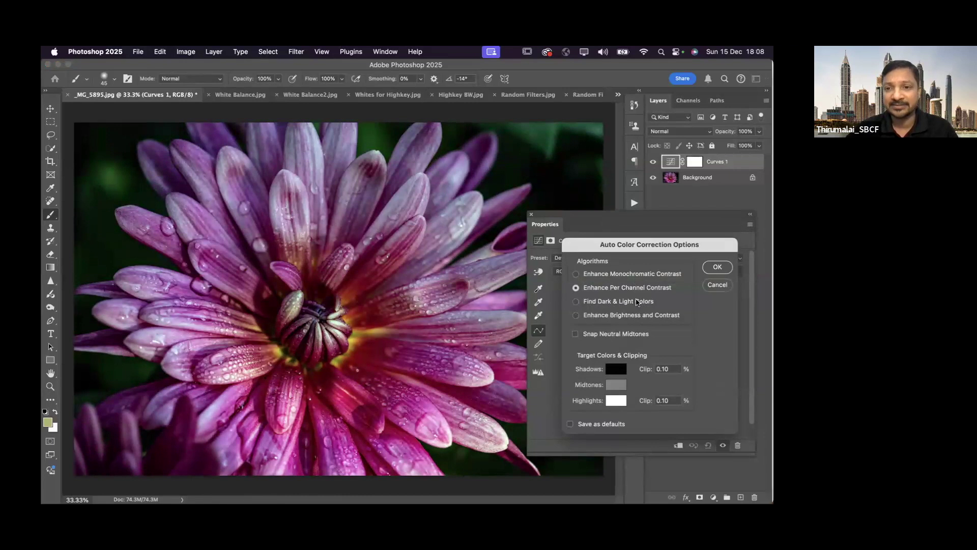
pyautogui.click(718, 285)
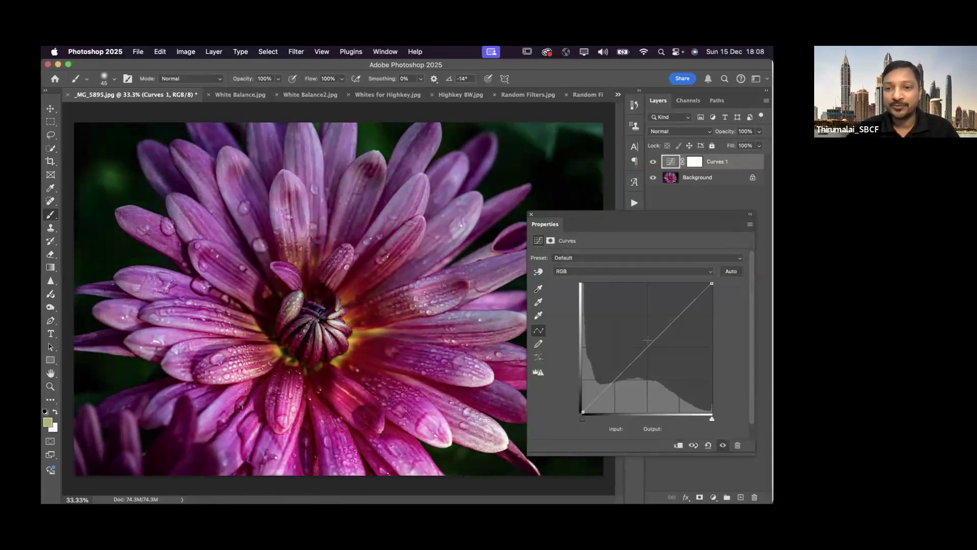
# Try bending the RGB curve upward with a point at input 170, output 219, and reset the curve.
pyautogui.click(678, 314)
pyautogui.moveTo(613, 383); pyautogui.dragTo(614, 385)
pyautogui.click(708, 447)
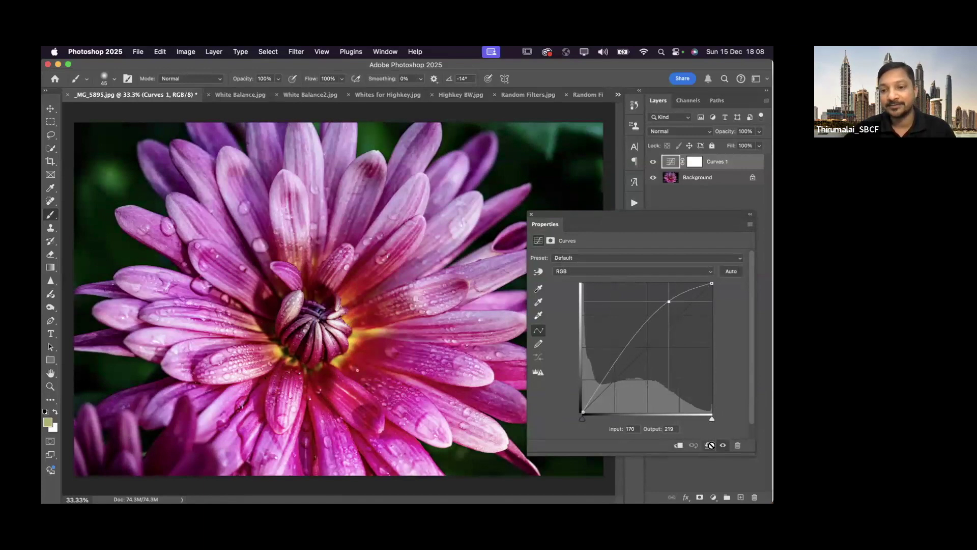
# Move the curve's white point to input 244 and pull its black point inward to deepen the shadows.
pyautogui.moveTo(713, 422)
pyautogui.mouseDown()
pyautogui.moveTo(698, 419)
pyautogui.moveTo(721, 420)
pyautogui.moveTo(706, 419)
pyautogui.mouseUp()
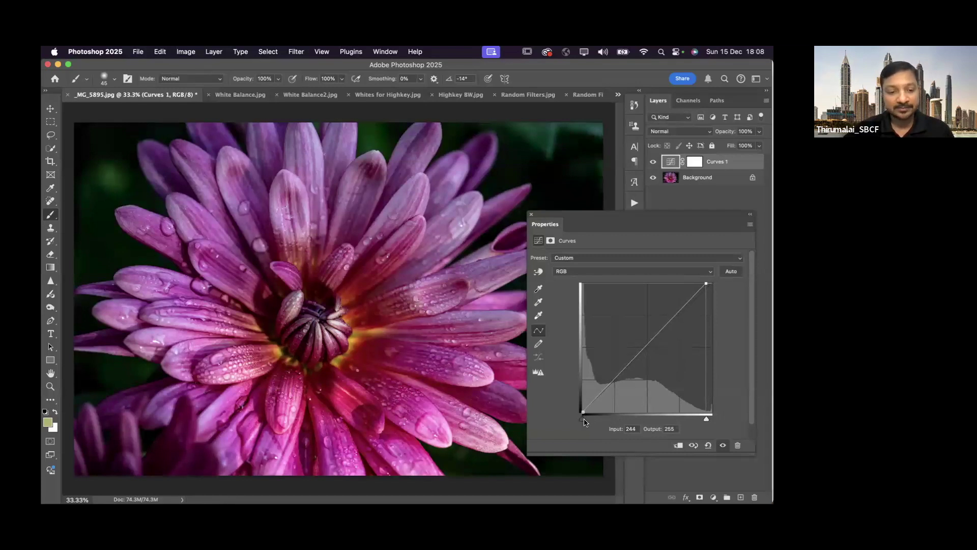
pyautogui.moveTo(585, 421); pyautogui.dragTo(609, 420)
pyautogui.click(531, 216)
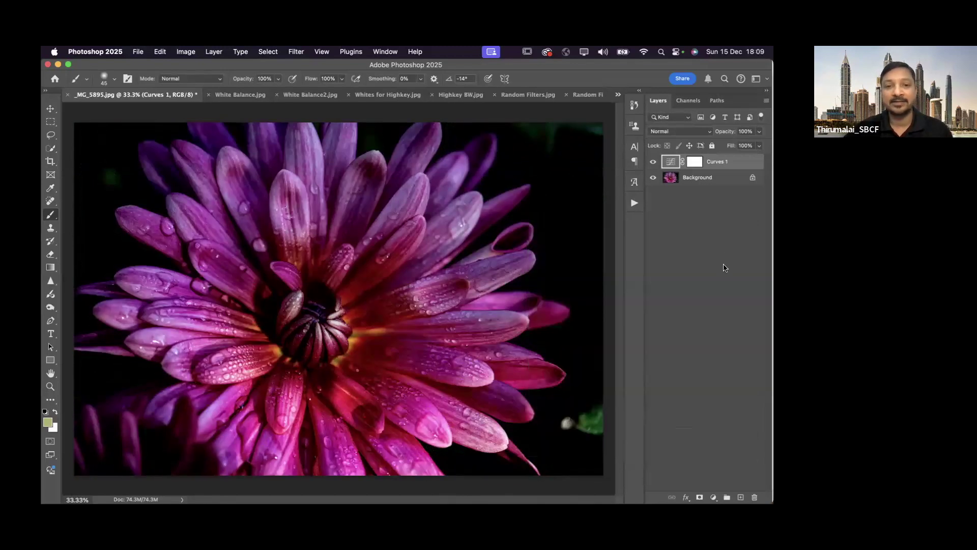
# Compare the photo with the Curves layer hidden and shown, and delete the Curves layer.
pyautogui.click(654, 162)
pyautogui.click(654, 162)
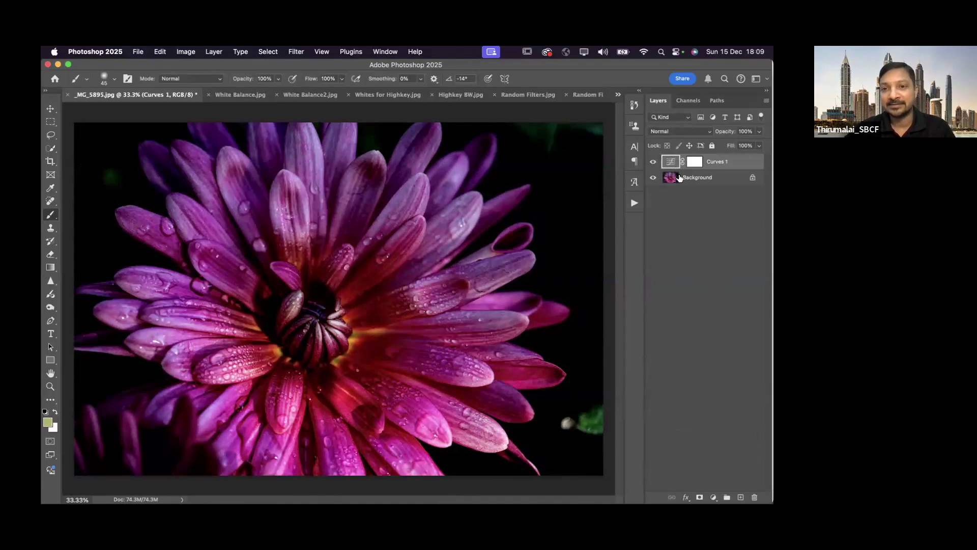
pyautogui.press('BackSpace')
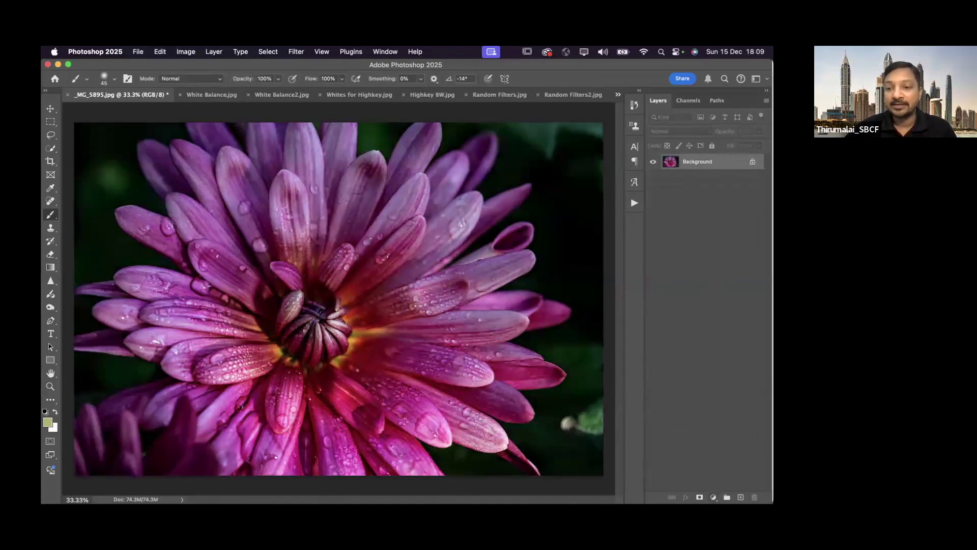
# Add a Levels adjustment layer, set the midtones to 0.87 and pull the white input slider inward to brighten the highlights.
pyautogui.click(713, 497)
pyautogui.click(728, 366)
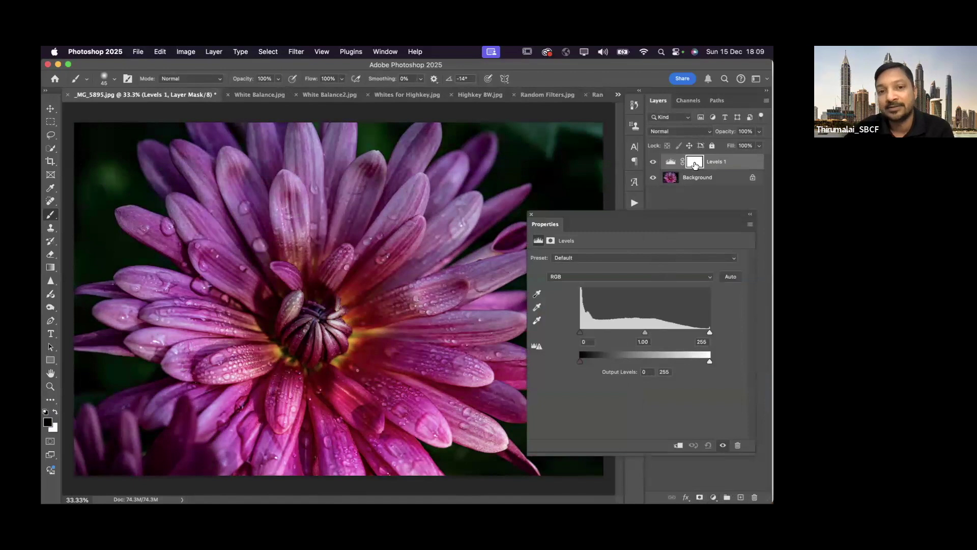
pyautogui.click(671, 162)
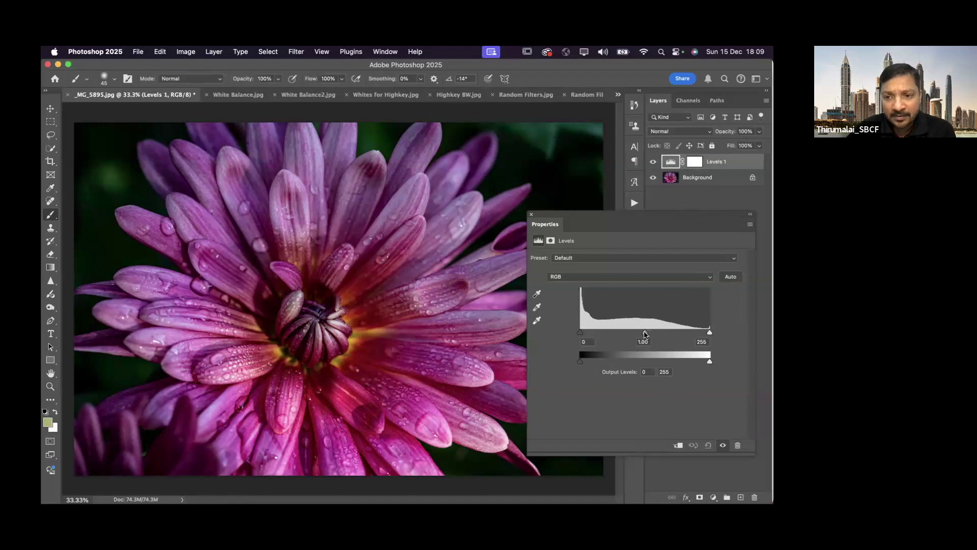
pyautogui.moveTo(645, 333)
pyautogui.mouseDown()
pyautogui.moveTo(656, 333)
pyautogui.moveTo(634, 334)
pyautogui.moveTo(651, 335)
pyautogui.mouseUp()
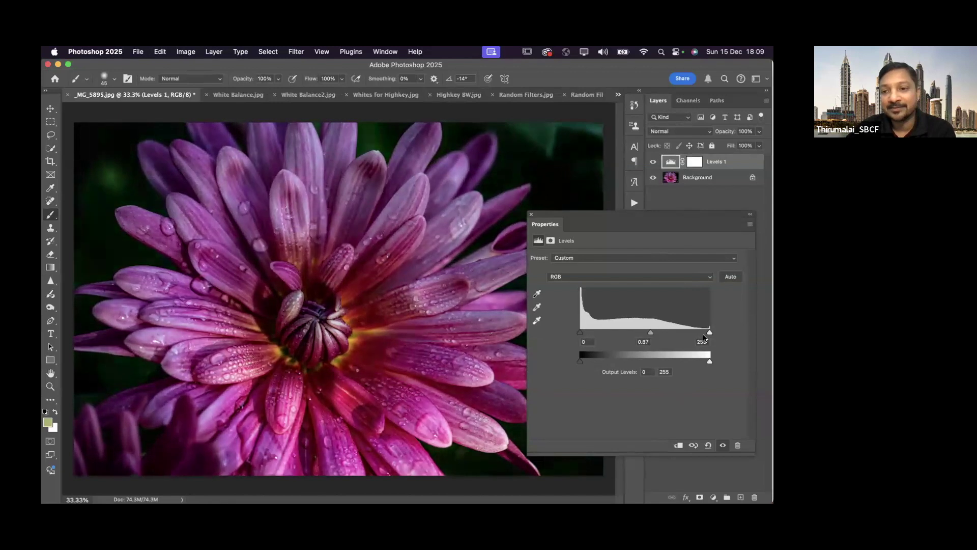
pyautogui.moveTo(710, 335); pyautogui.dragTo(692, 334)
pyautogui.click(532, 214)
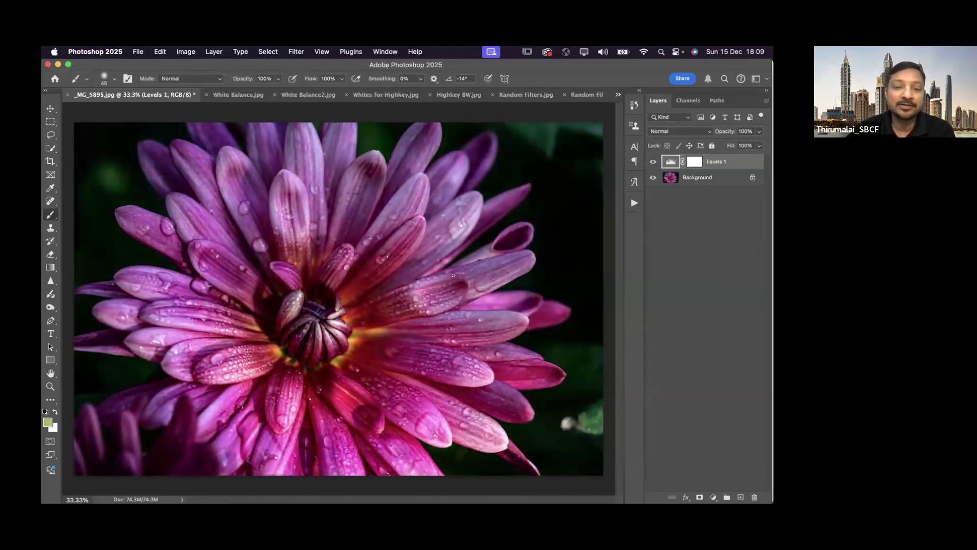
# Compare the flower photo with the Levels layer hidden and shown, and delete the Levels layer.
pyautogui.click(653, 161)
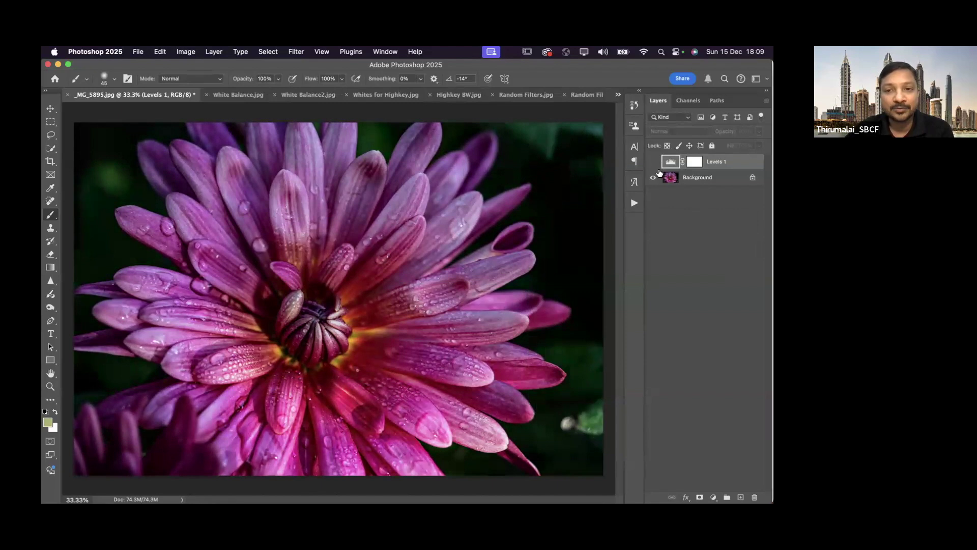
pyautogui.click(653, 162)
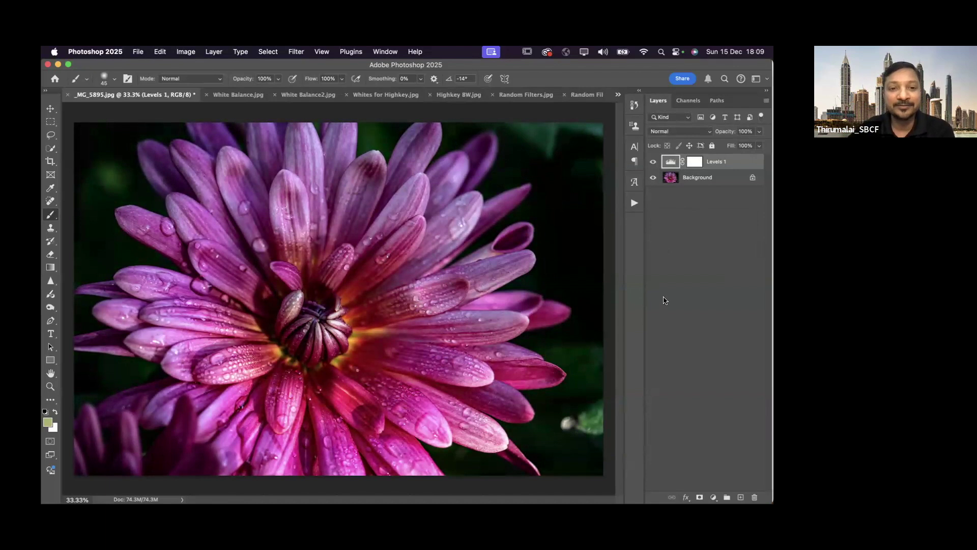
pyautogui.press('Delete')
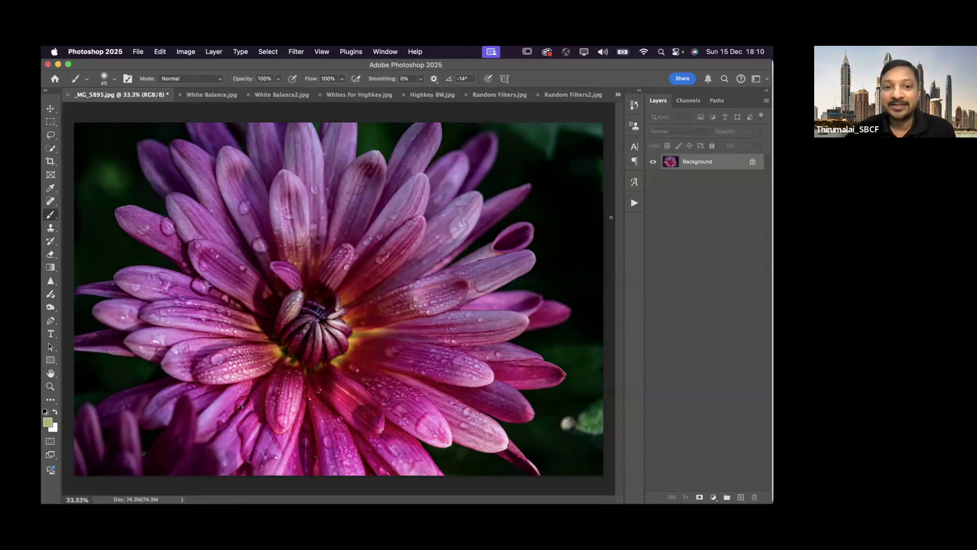
# Close the flower photo _MG_5895.jpg without saving and bring up White Balance.jpg.
pyautogui.click(68, 95)
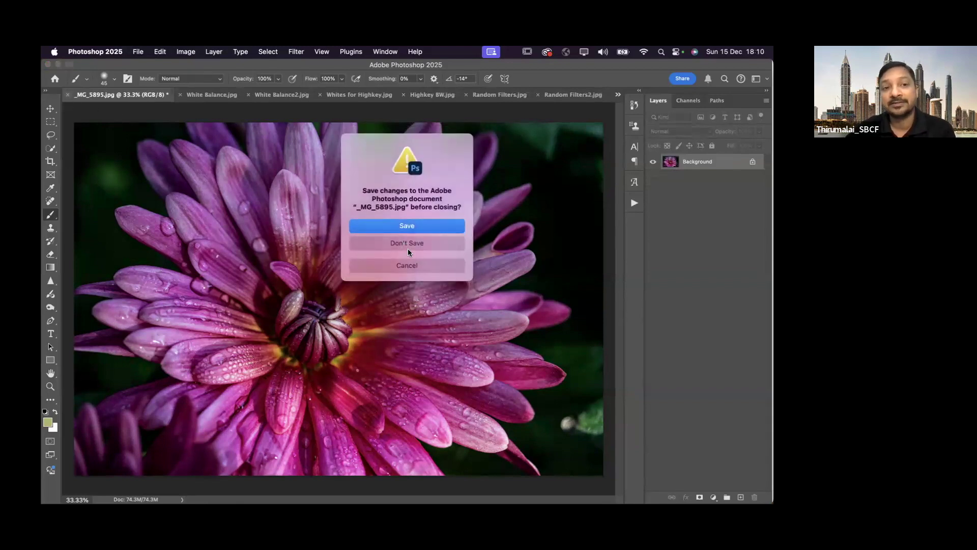
pyautogui.click(406, 247)
pyautogui.click(86, 94)
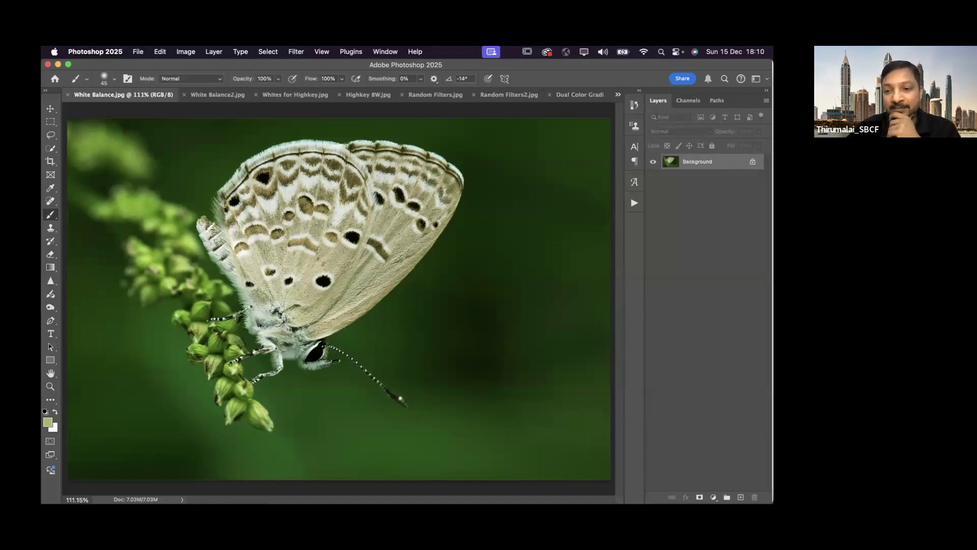
# Try a Color Balance layer with midtones at Cyan–Red +13, Magenta–Green -30 and Yellow–Blue +8, and undo it.
pyautogui.click(713, 497)
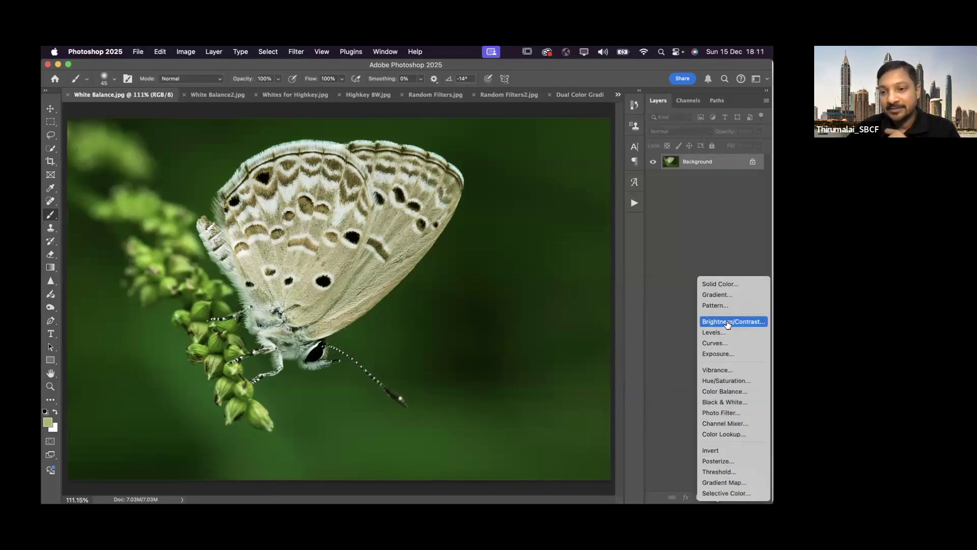
pyautogui.click(728, 391)
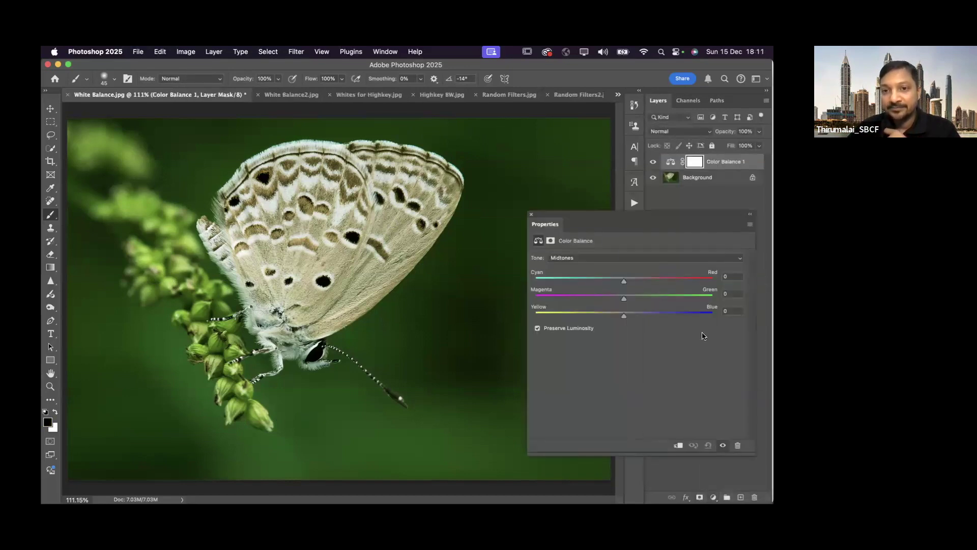
pyautogui.click(672, 163)
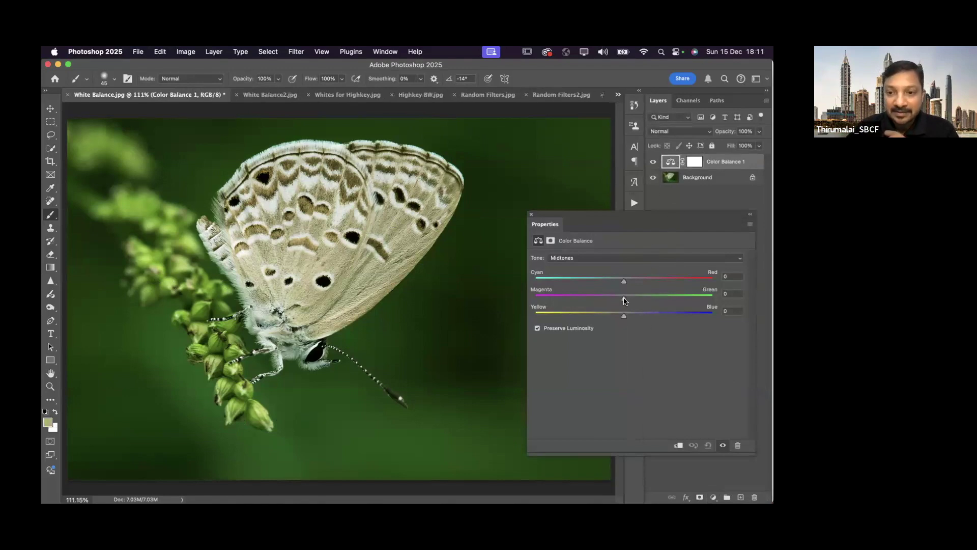
pyautogui.moveTo(625, 300)
pyautogui.mouseDown()
pyautogui.moveTo(599, 304)
pyautogui.moveTo(631, 317)
pyautogui.mouseUp()
pyautogui.moveTo(625, 281); pyautogui.dragTo(632, 282)
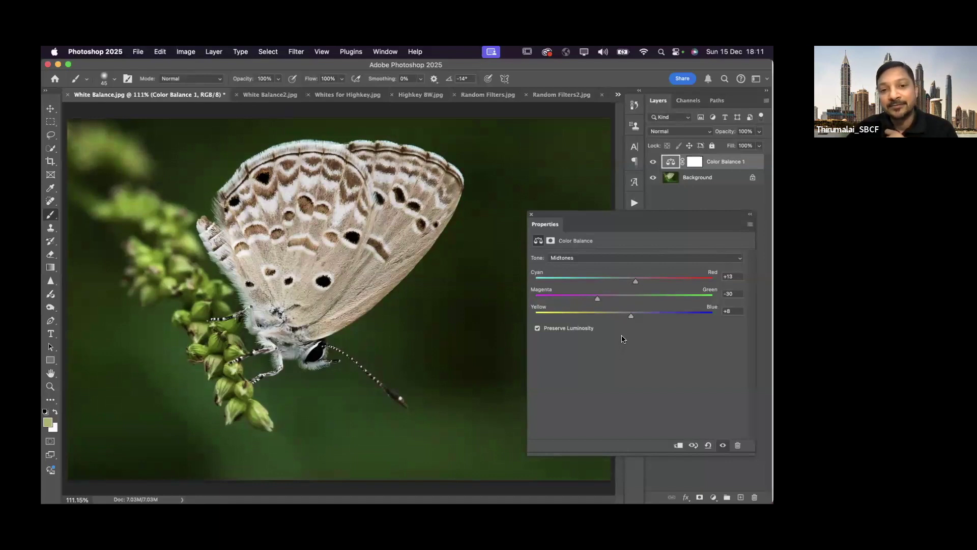
pyautogui.click(531, 215)
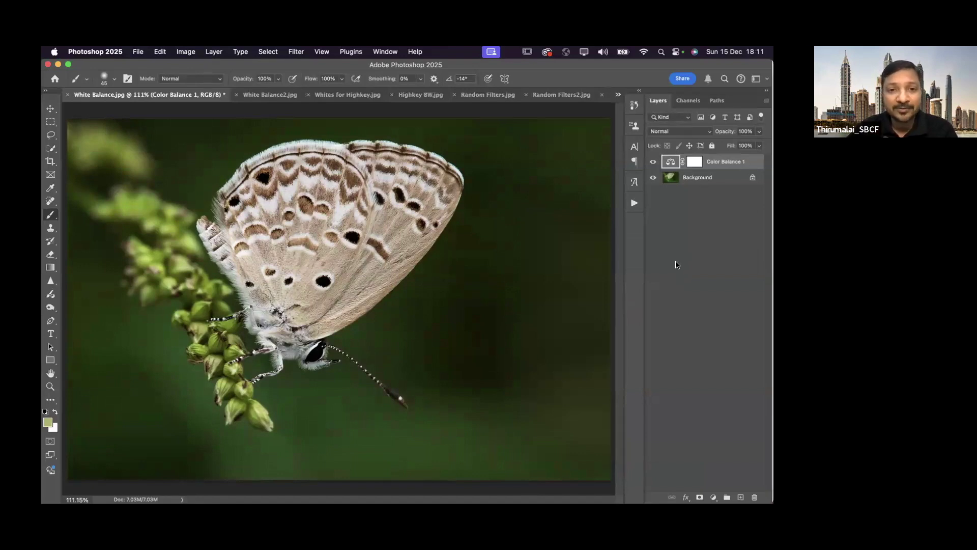
pyautogui.hotkey('ctrl', 'z')
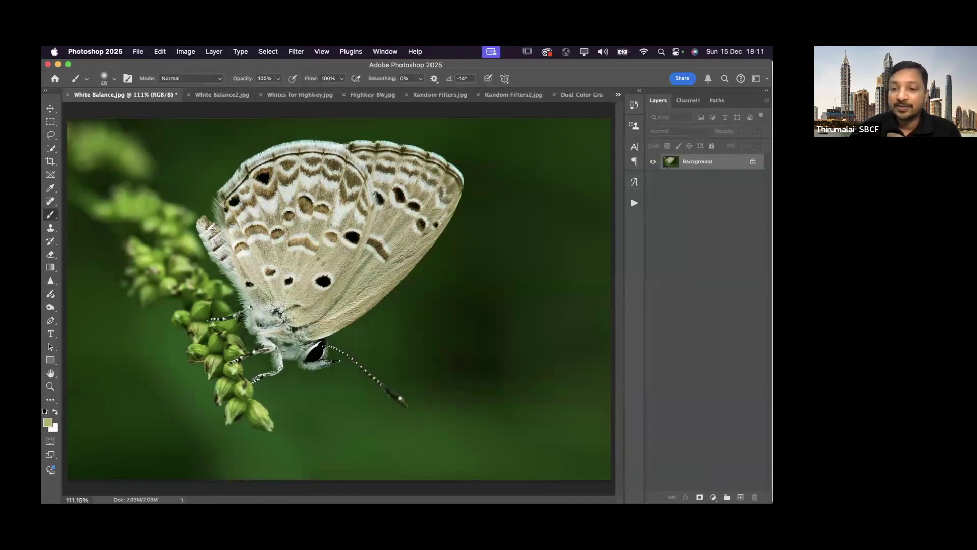
# Add a Curves adjustment layer to the butterfly photo and select its adjustment instead of its mask.
pyautogui.click(714, 497)
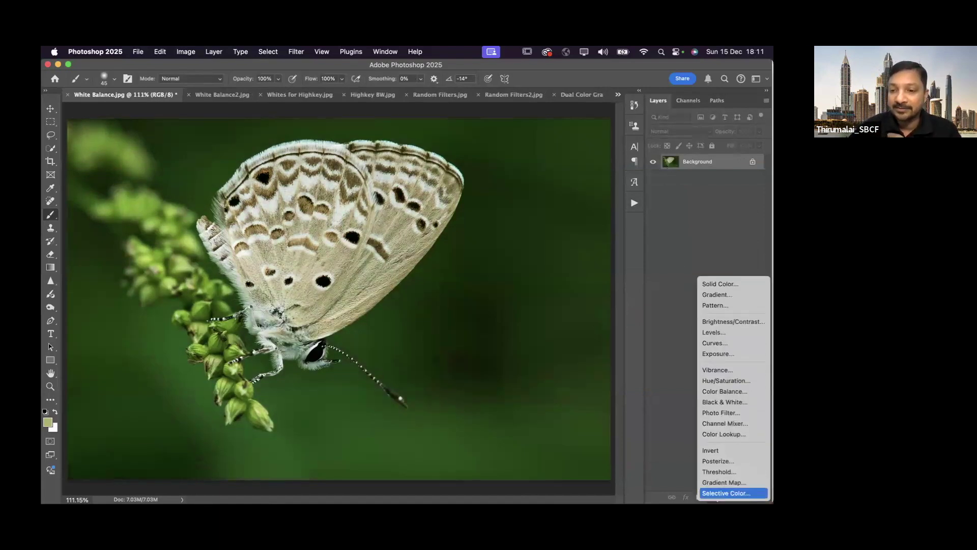
pyautogui.click(723, 345)
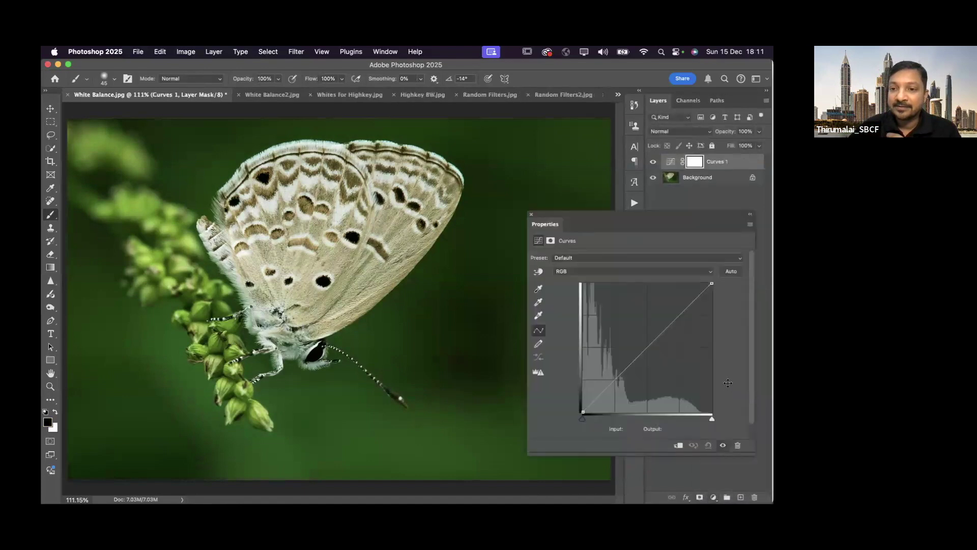
pyautogui.click(670, 163)
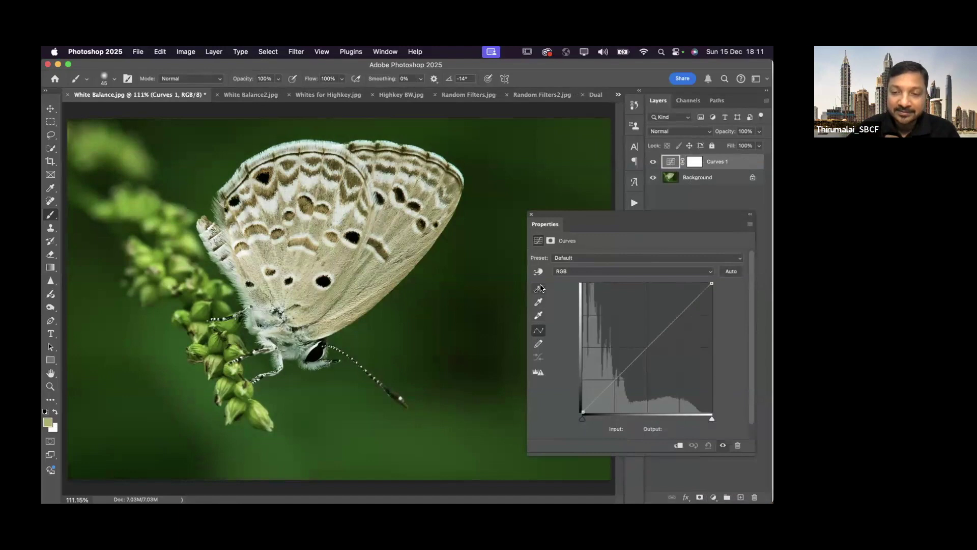
# Set the Curves white point by sampling a white patch on the butterfly's upper wing.
pyautogui.click(540, 316)
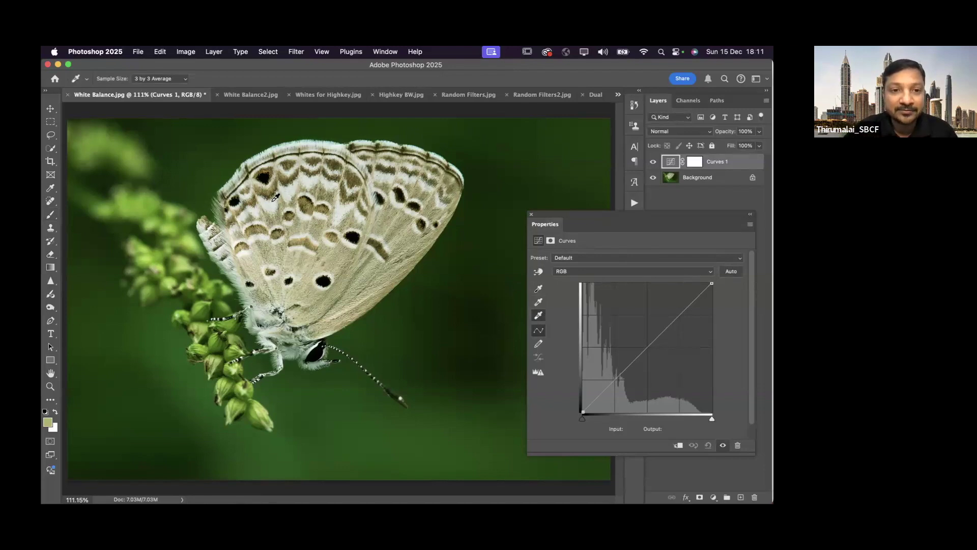
pyautogui.scroll(2, 275, 198)
pyautogui.scroll(2, 260, 189)
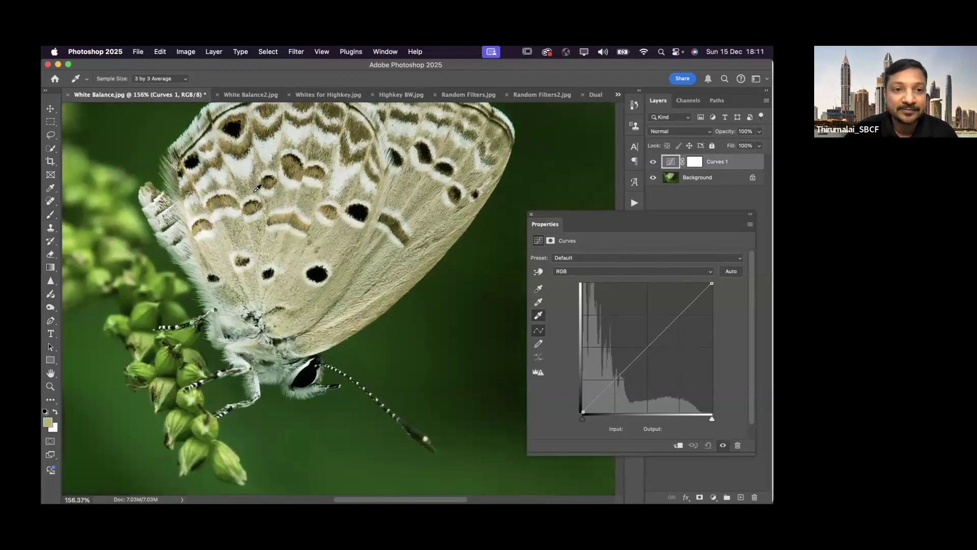
pyautogui.scroll(2, 258, 189)
pyautogui.scroll(1, 303, 283)
pyautogui.scroll(-5, 284, 170)
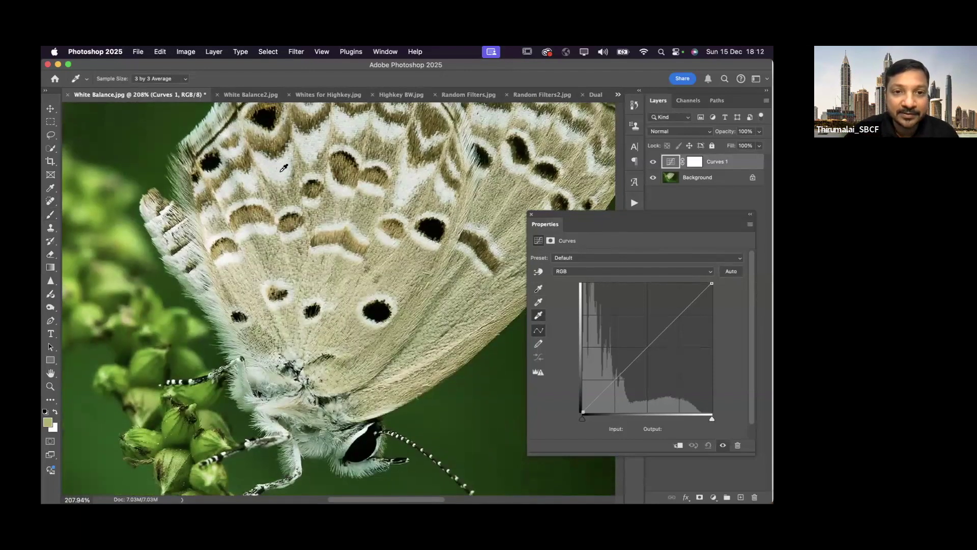
pyautogui.click(284, 168)
pyautogui.press('super+0')
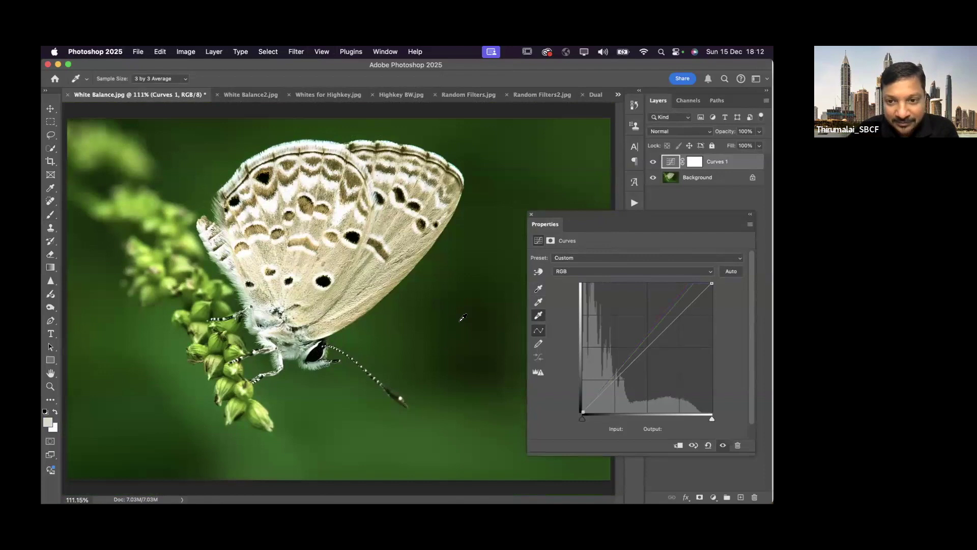
# Set the Curves black point by sampling the butterfly's dark eye.
pyautogui.click(539, 290)
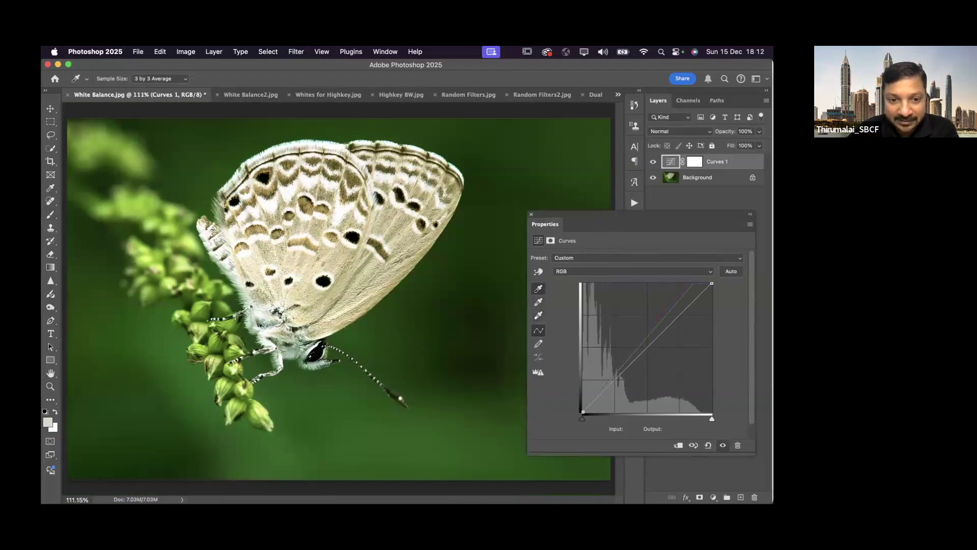
pyautogui.click(317, 353)
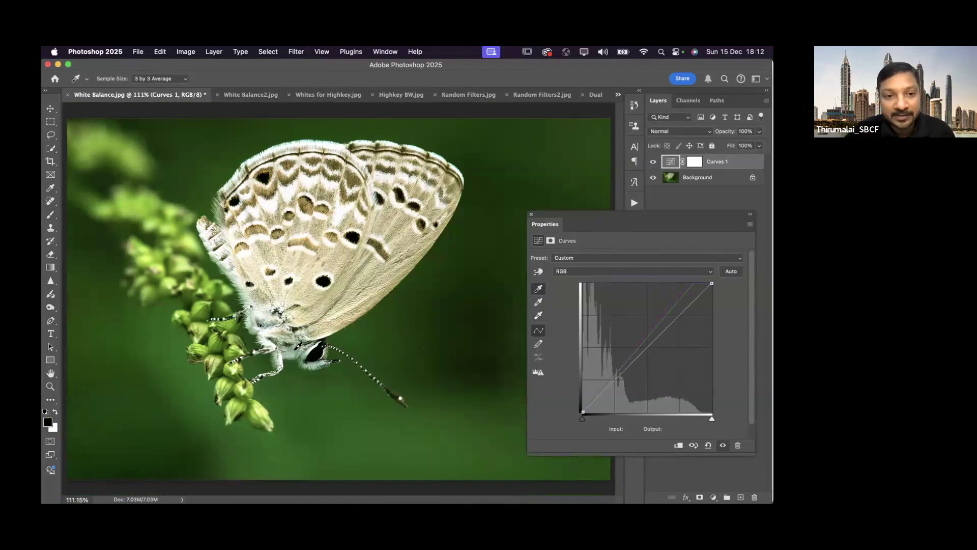
pyautogui.scroll(4, 297, 346)
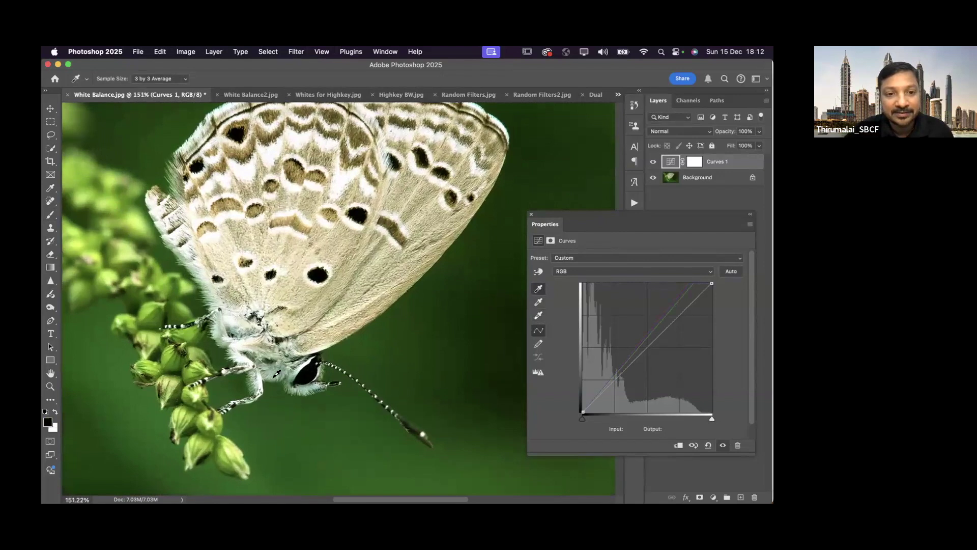
# Set the Curves gray point by sampling a neutral gray area in the fur near the butterfly's head.
pyautogui.click(540, 302)
pyautogui.scroll(2, 284, 349)
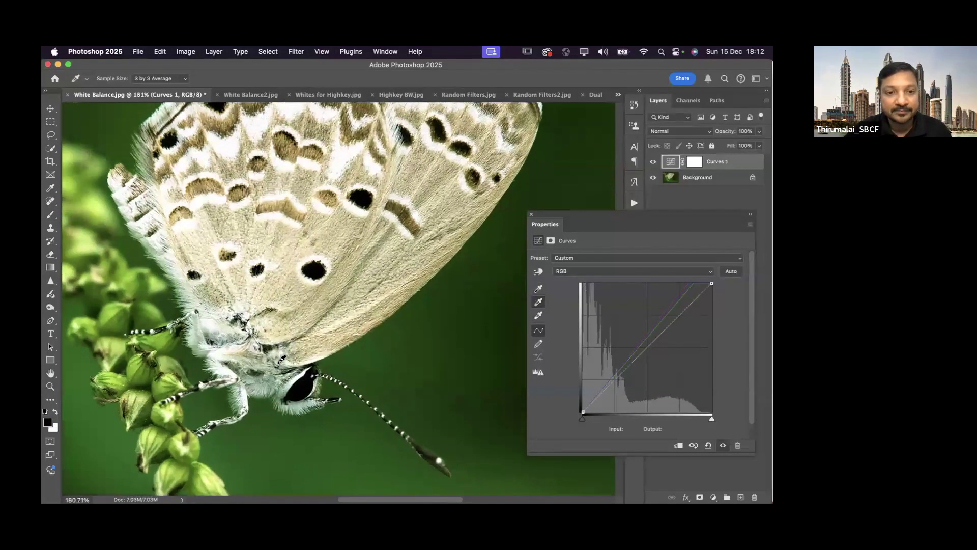
pyautogui.scroll(1, 281, 360)
pyautogui.scroll(1, 360, 301)
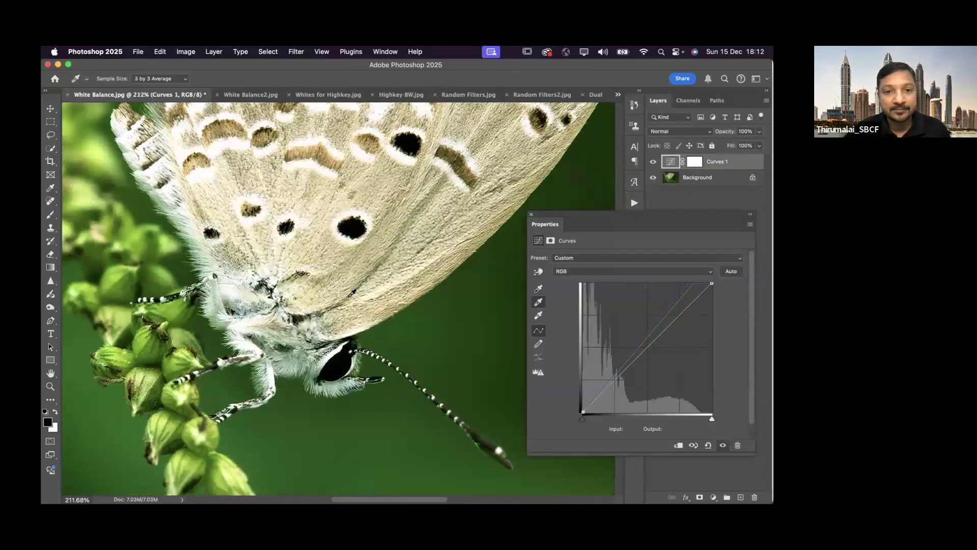
pyautogui.scroll(-3, 397, 329)
pyautogui.hscroll(-2, 397, 328)
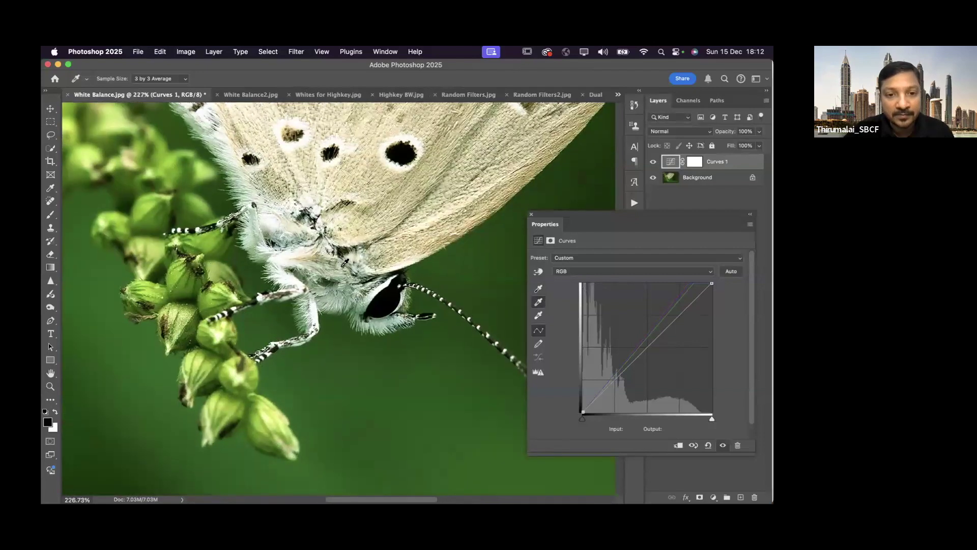
pyautogui.scroll(2, 338, 273)
pyautogui.scroll(1, 337, 276)
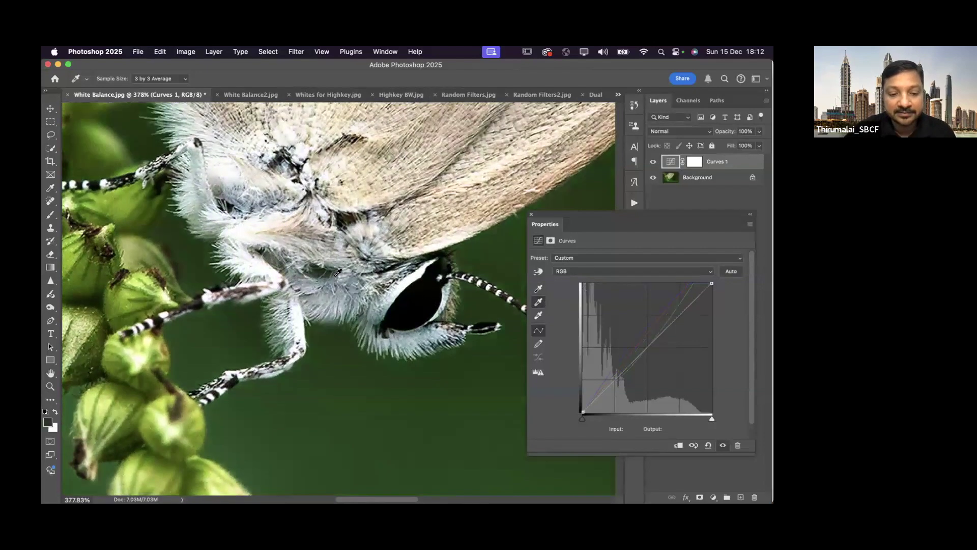
pyautogui.press('super+0')
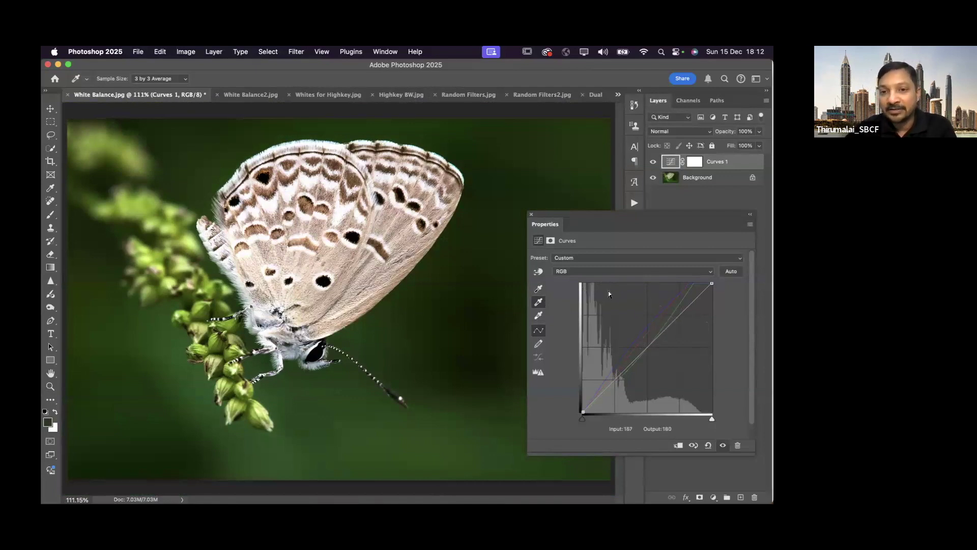
# Close the Curves settings and compare the butterfly's colours up close with the Curves layer hidden and shown.
pyautogui.click(531, 215)
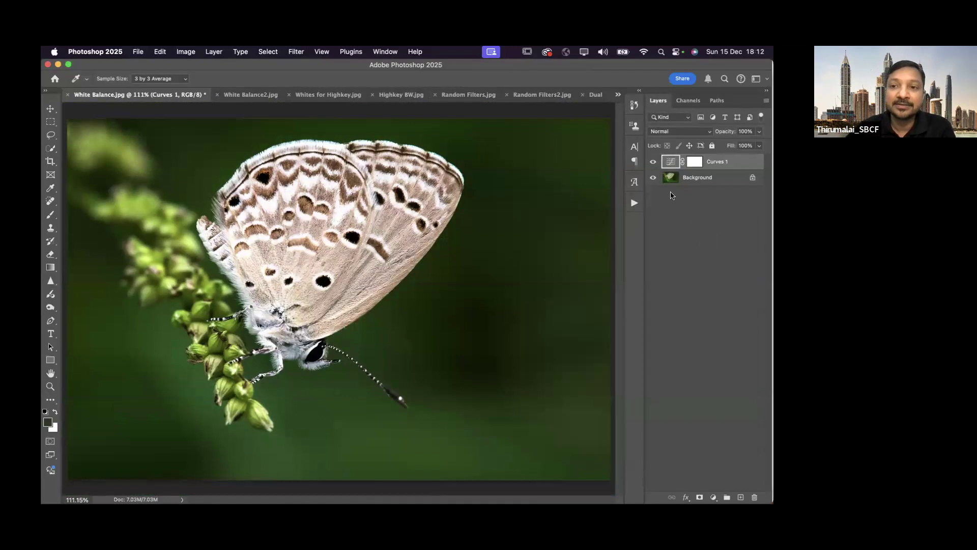
pyautogui.click(654, 162)
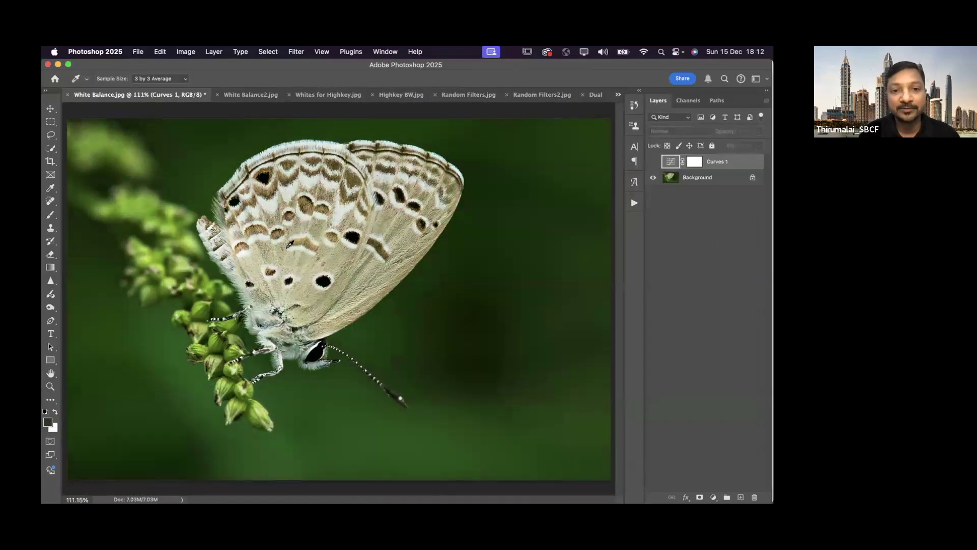
pyautogui.scroll(2, 294, 246)
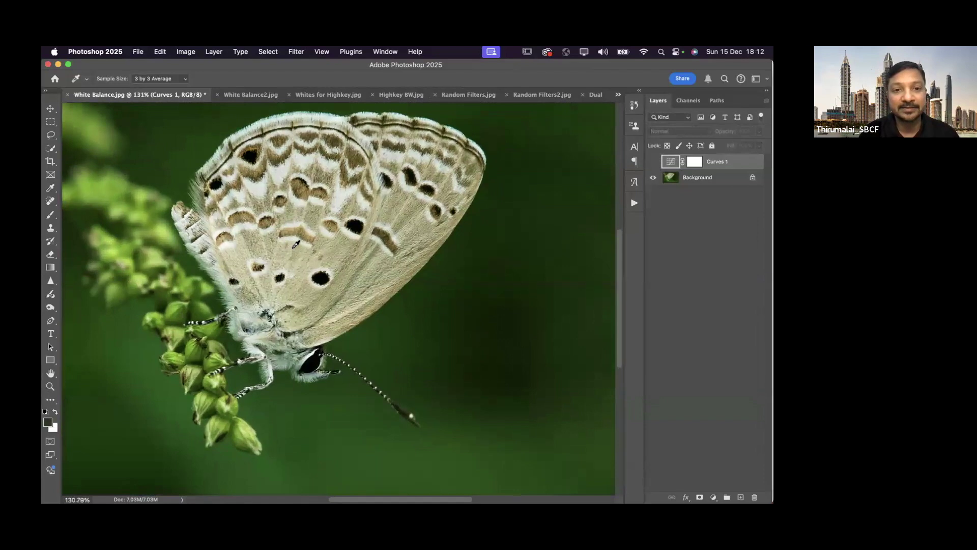
pyautogui.scroll(3, 296, 245)
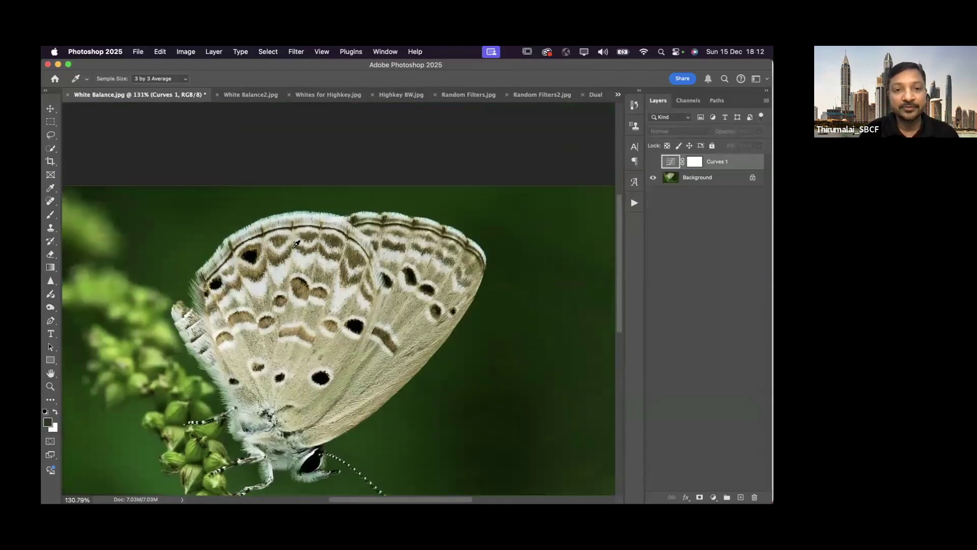
pyautogui.scroll(-2, 296, 245)
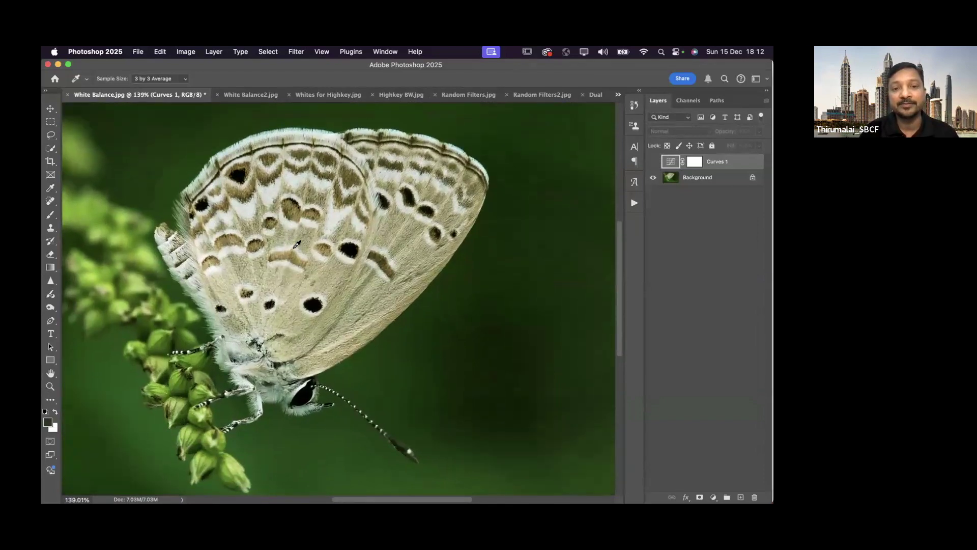
pyautogui.scroll(3, 297, 245)
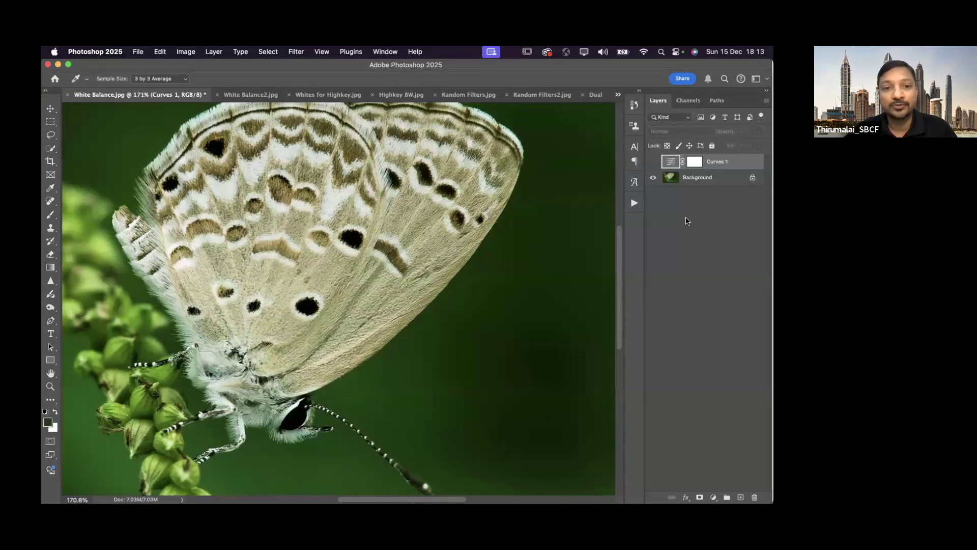
pyautogui.click(653, 163)
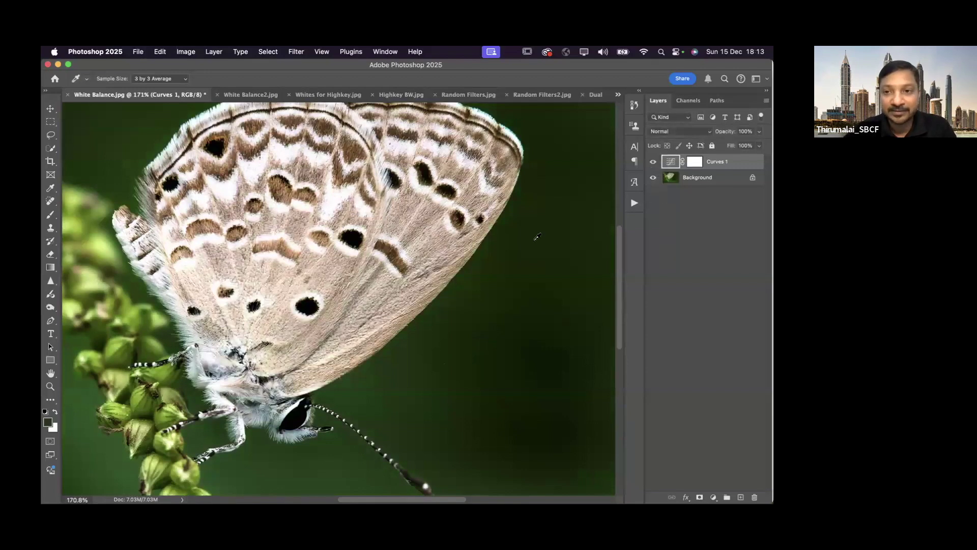
pyautogui.click(654, 163)
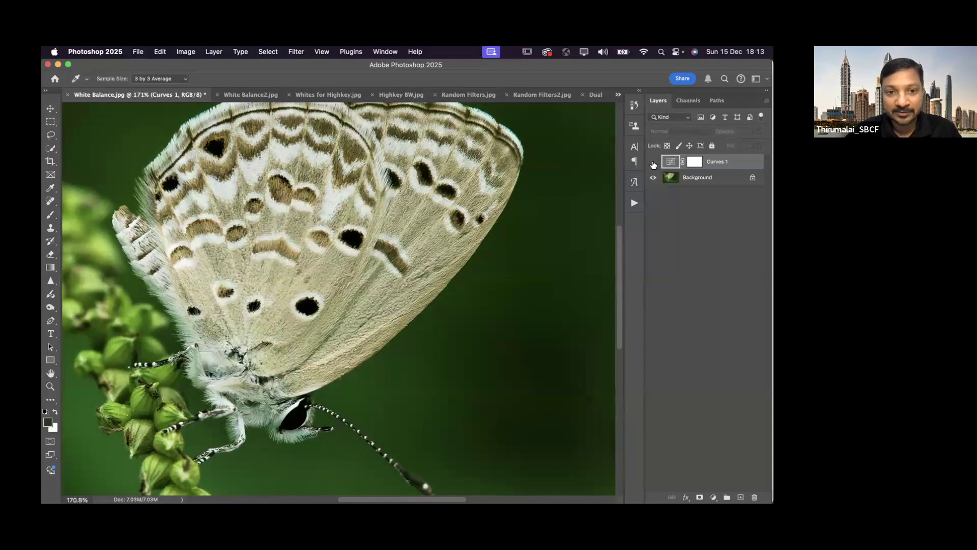
pyautogui.click(653, 164)
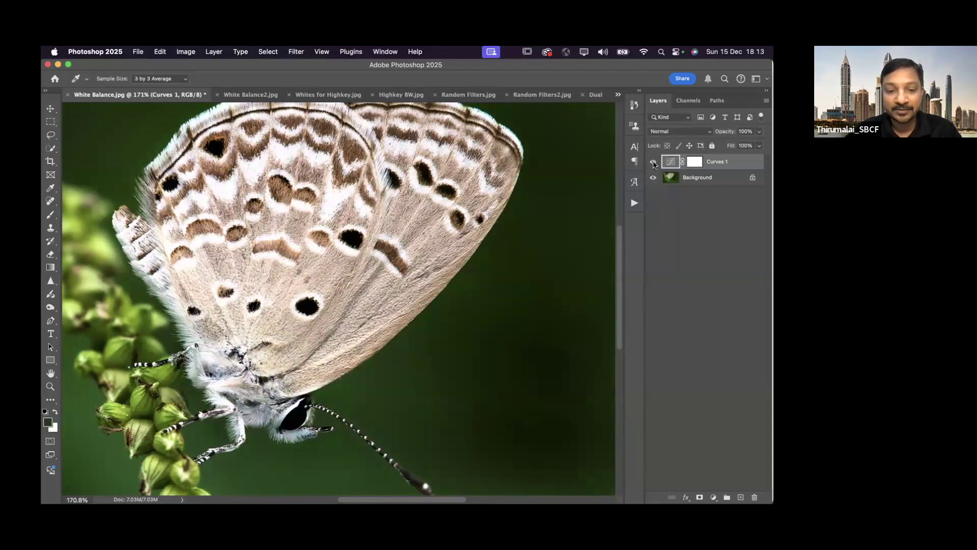
# Fit the butterfly photo in view and close White Balance.jpg without saving the changes.
pyautogui.press('super+0')
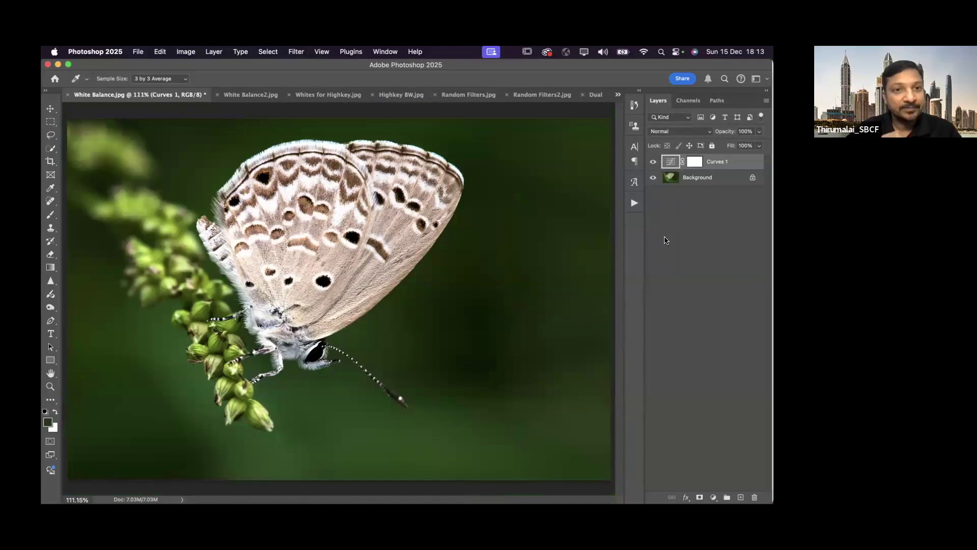
pyautogui.click(68, 95)
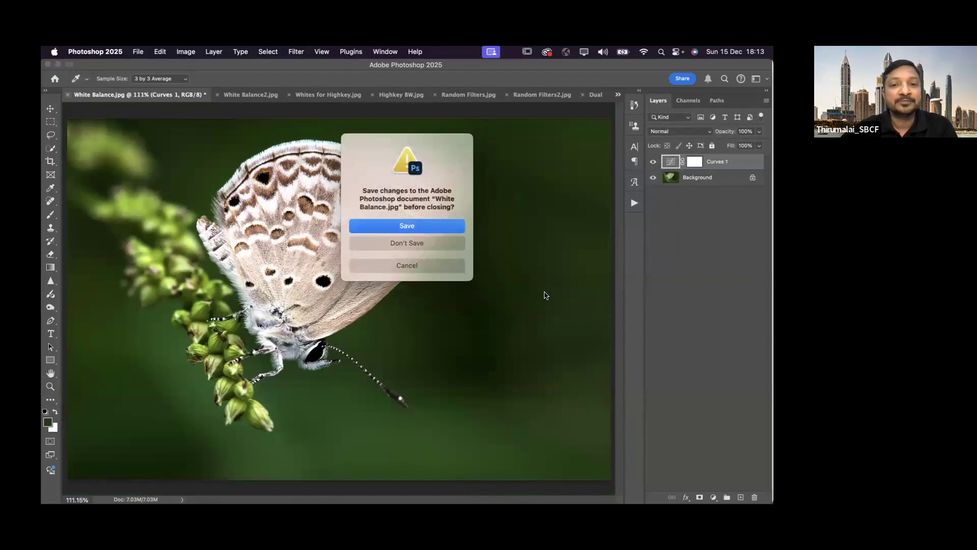
pyautogui.click(436, 242)
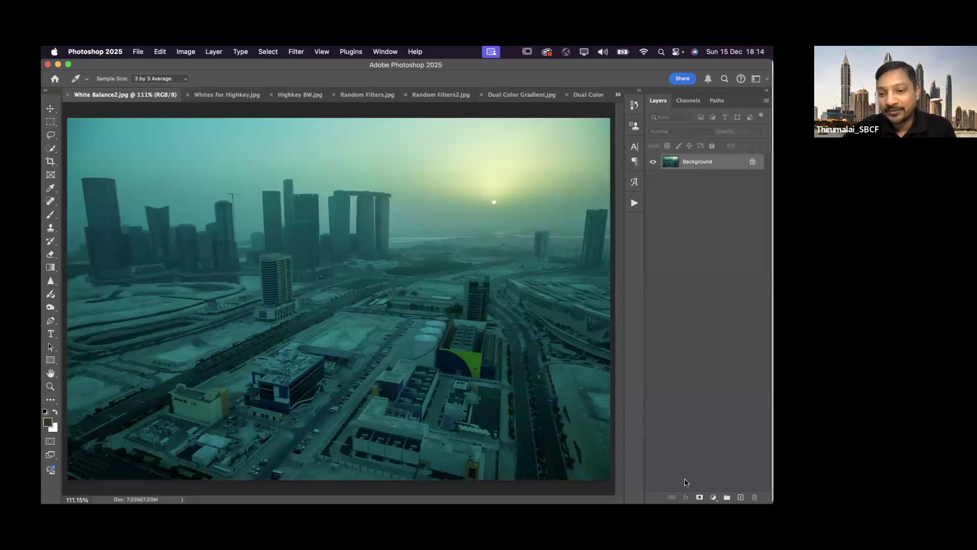
# Try a Color Balance layer on the cityscape with midtones at red +54, magenta-green -3 and yellow-blue -7, and delete the layer.
pyautogui.click(713, 497)
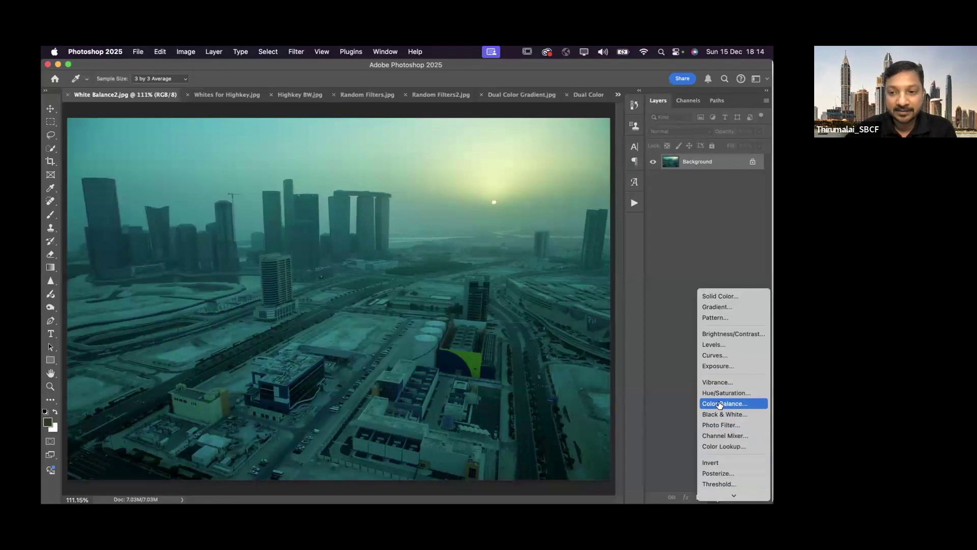
pyautogui.click(718, 404)
pyautogui.click(671, 163)
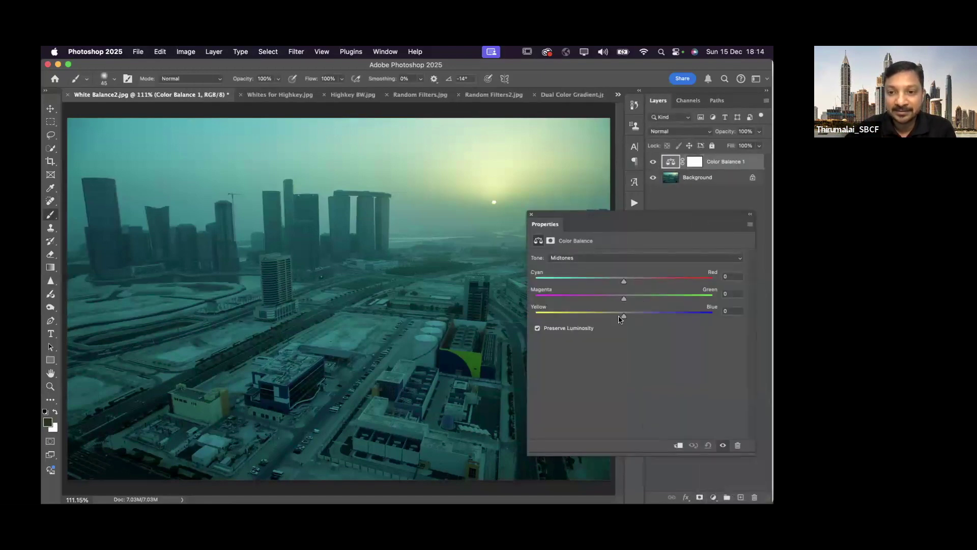
pyautogui.moveTo(624, 299); pyautogui.dragTo(614, 316)
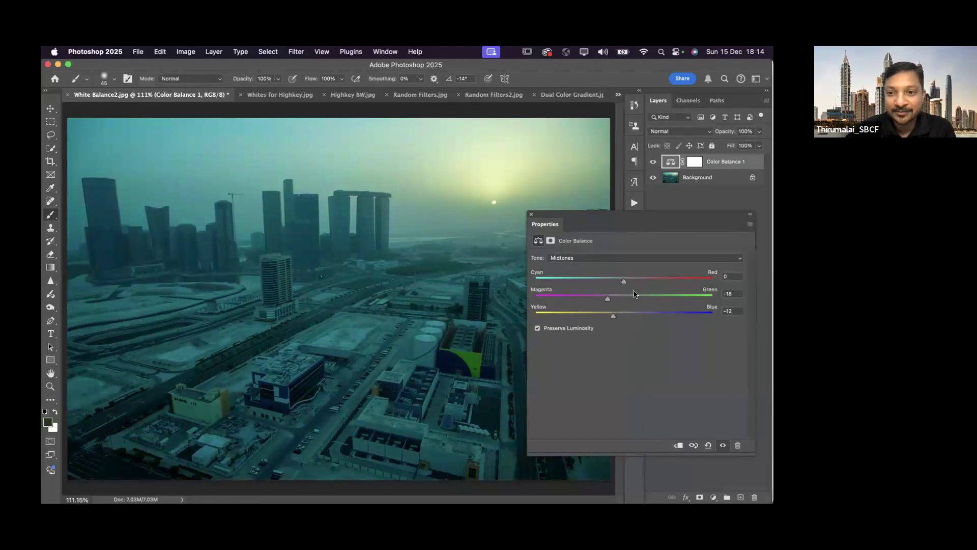
pyautogui.moveTo(625, 283); pyautogui.dragTo(661, 283)
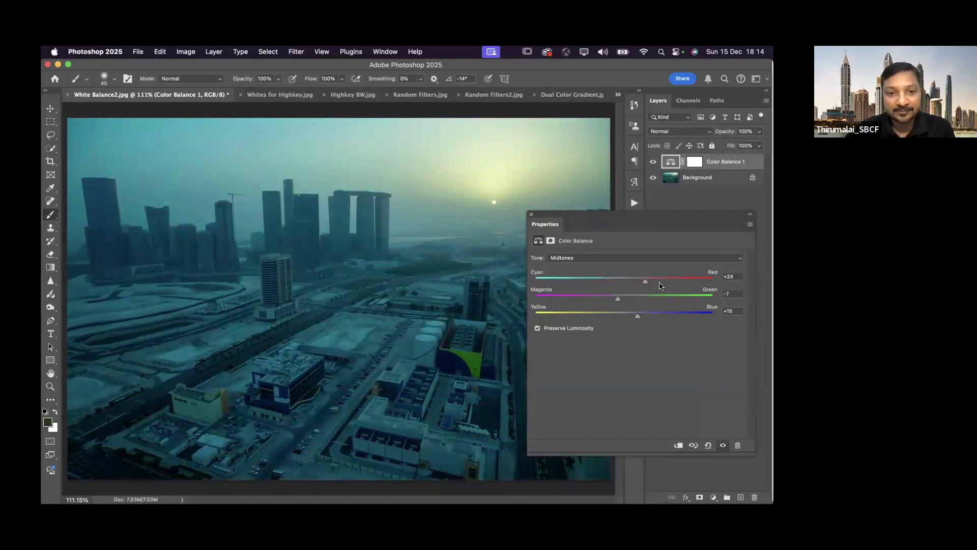
pyautogui.moveTo(637, 315)
pyautogui.mouseDown()
pyautogui.moveTo(601, 316)
pyautogui.moveTo(673, 283)
pyautogui.moveTo(626, 299)
pyautogui.moveTo(618, 316)
pyautogui.mouseUp()
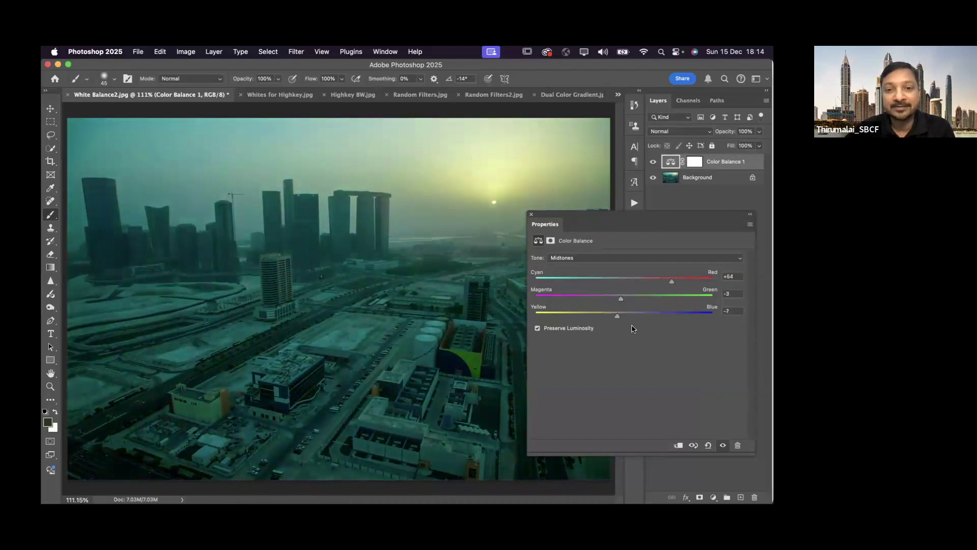
pyautogui.click(531, 214)
pyautogui.press('Delete')
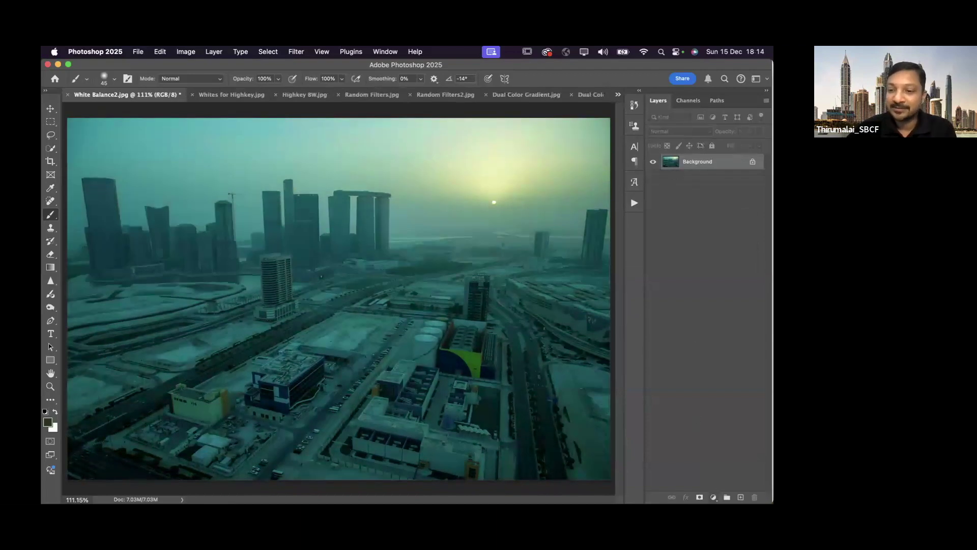
# Add a Curves adjustment layer above the cityscape background and select its adjustment rather than its mask.
pyautogui.click(713, 497)
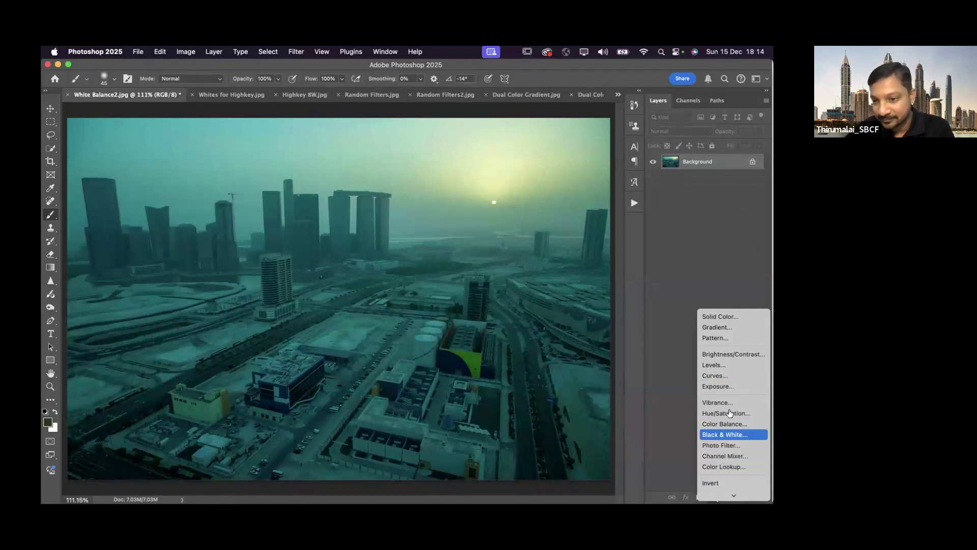
pyautogui.click(716, 375)
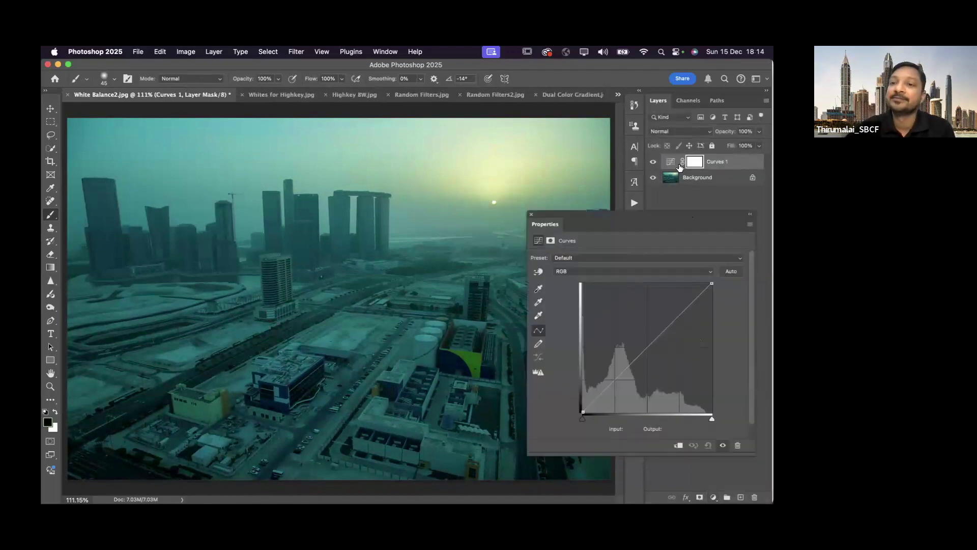
pyautogui.click(671, 162)
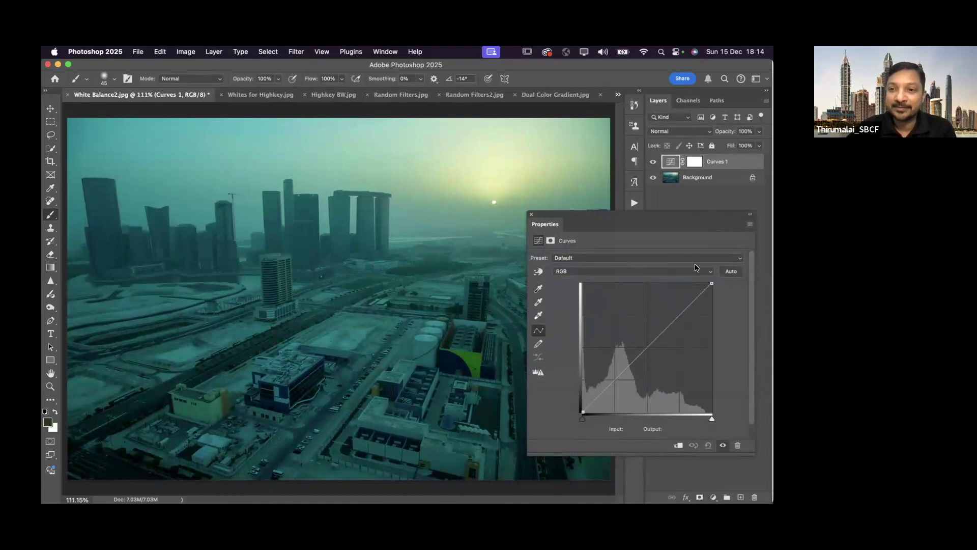
# Apply the Curves auto color correction using Find Dark & Light Colors with Snap Neutral Midtones enabled.
pyautogui.click(749, 227)
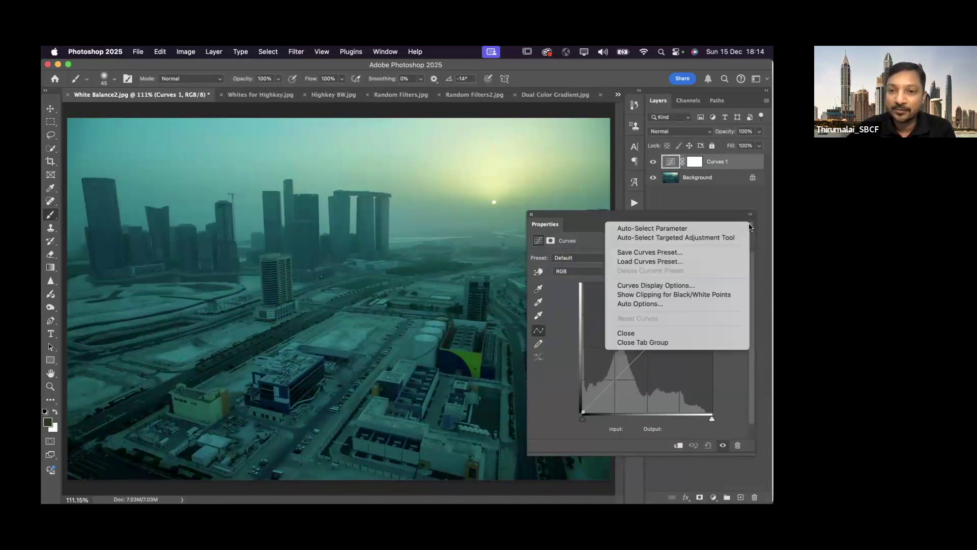
pyautogui.click(648, 304)
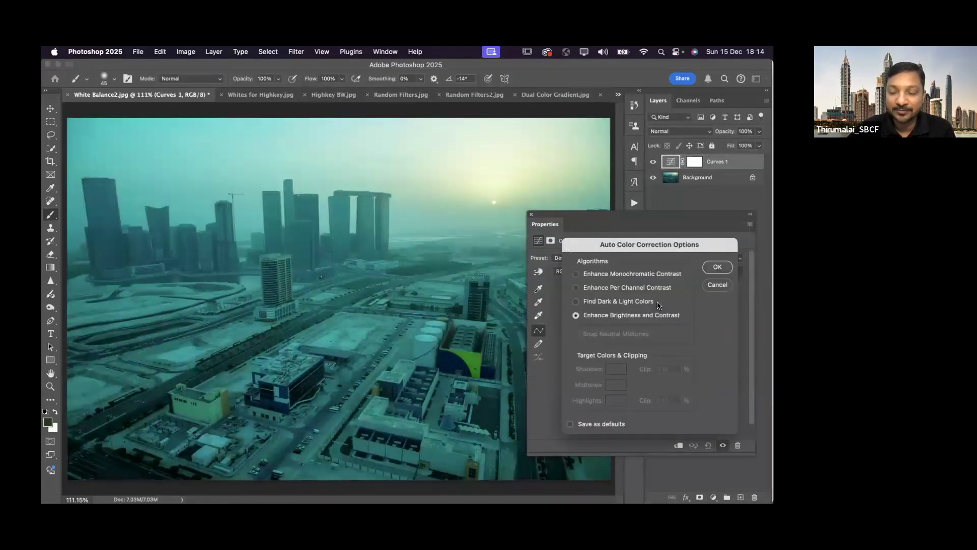
pyautogui.click(577, 303)
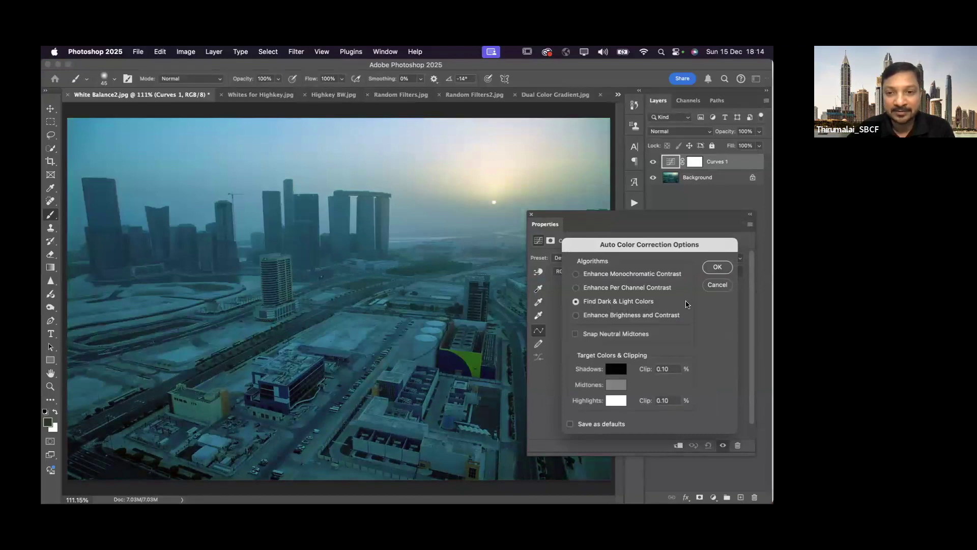
pyautogui.click(578, 334)
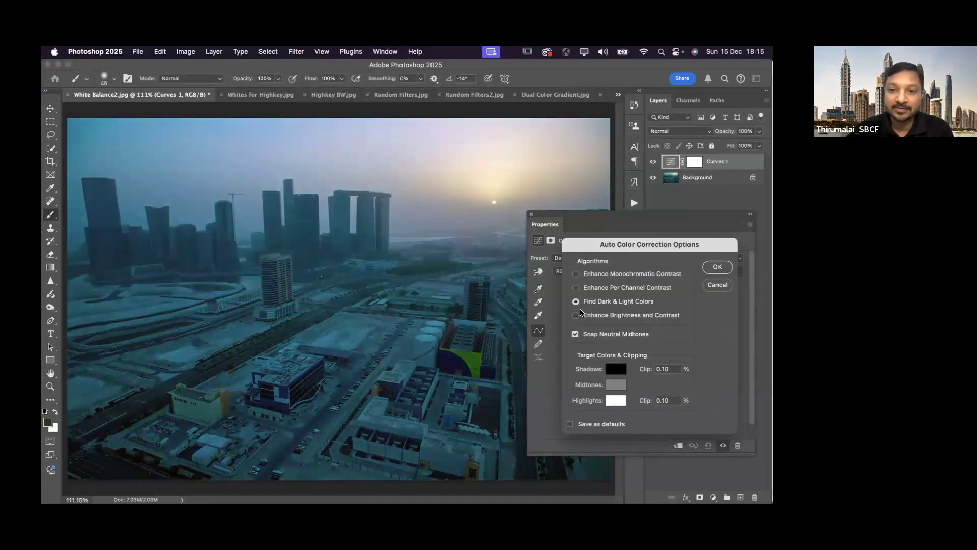
pyautogui.click(718, 268)
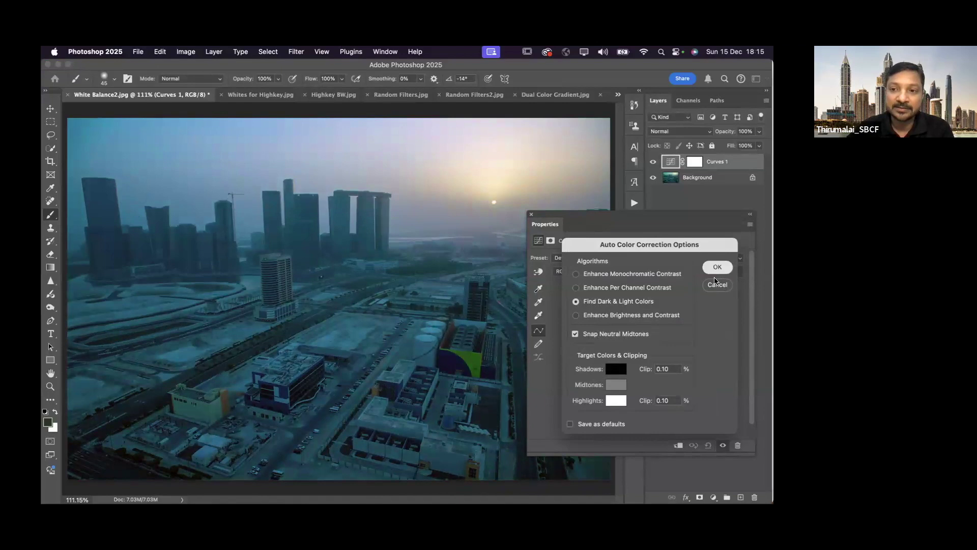
# Close the Curves settings and compare the cityscape with the Curves layer hidden and shown.
pyautogui.click(532, 214)
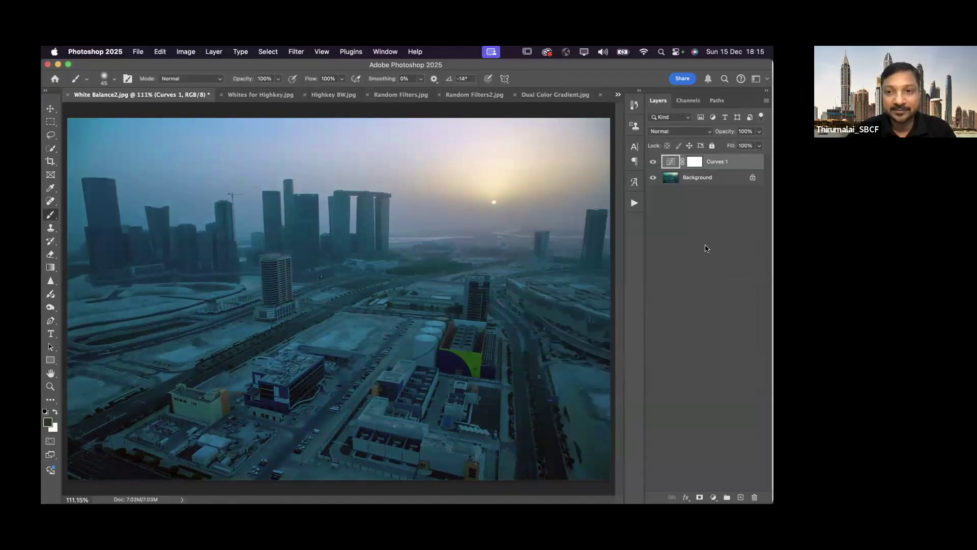
pyautogui.click(654, 161)
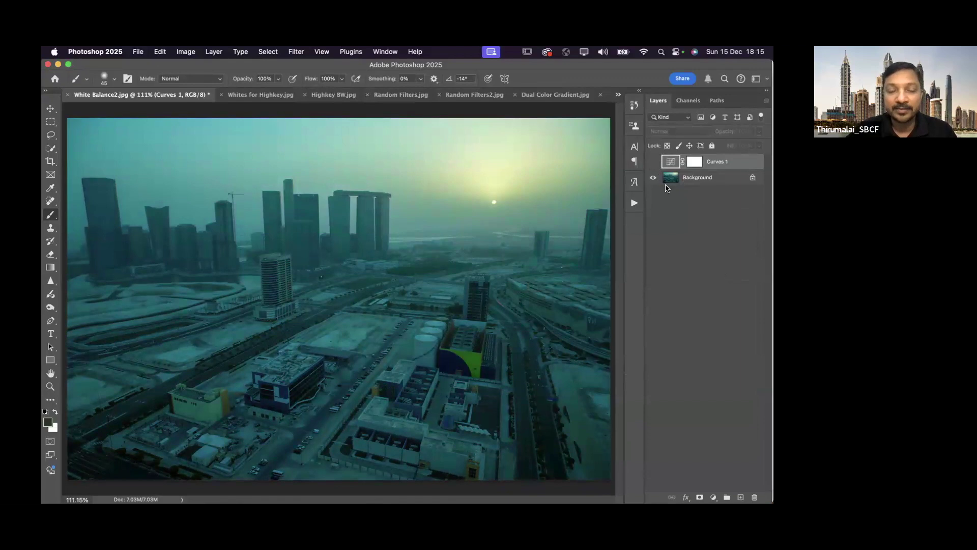
pyautogui.click(653, 162)
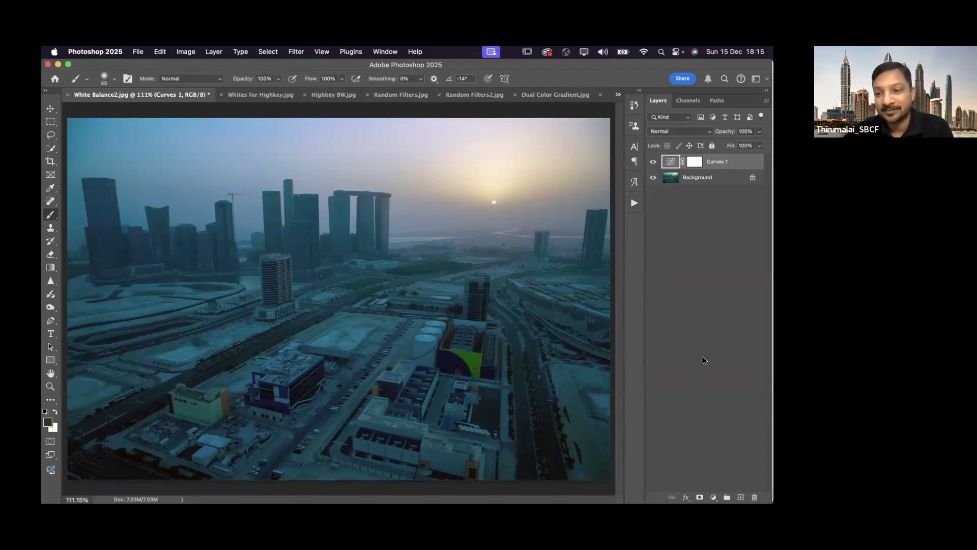
# Add a Color Lookup adjustment layer, try the Crisp_Winter.look 3D LUT, and settle on Crisp_Warm.look.
pyautogui.click(714, 497)
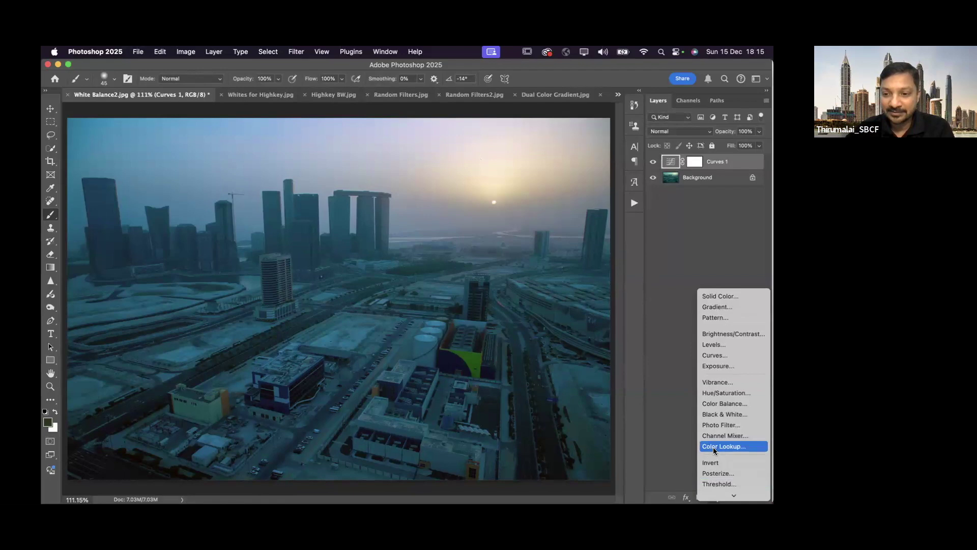
pyautogui.click(697, 368)
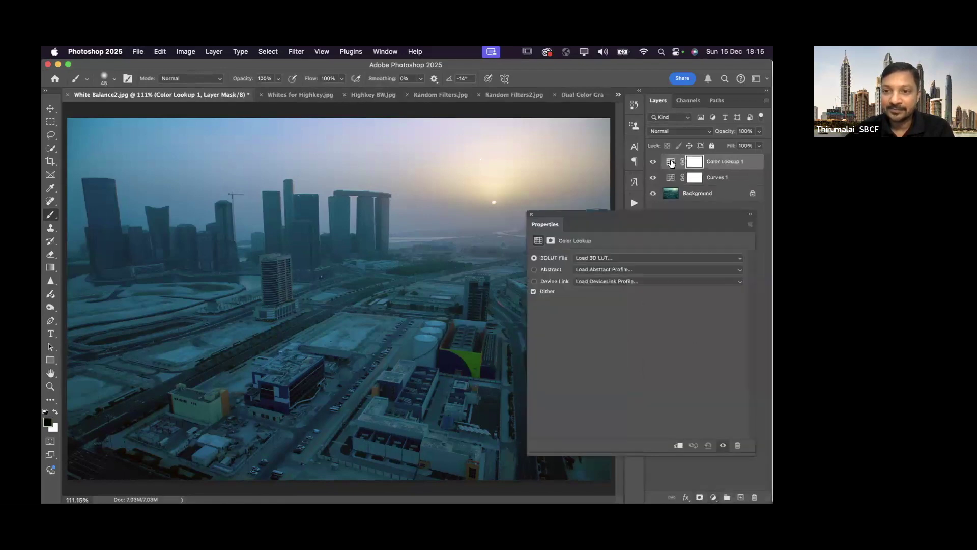
pyautogui.click(589, 258)
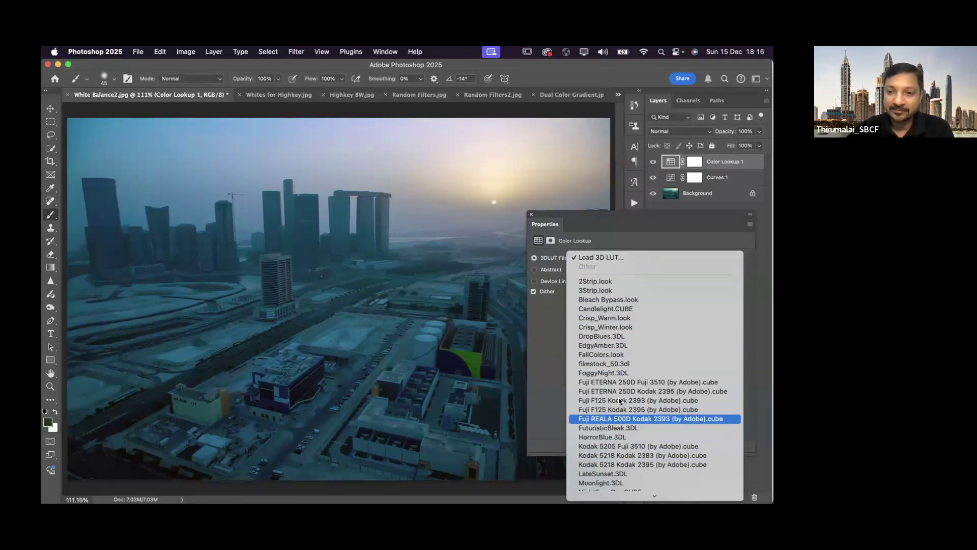
pyautogui.click(641, 328)
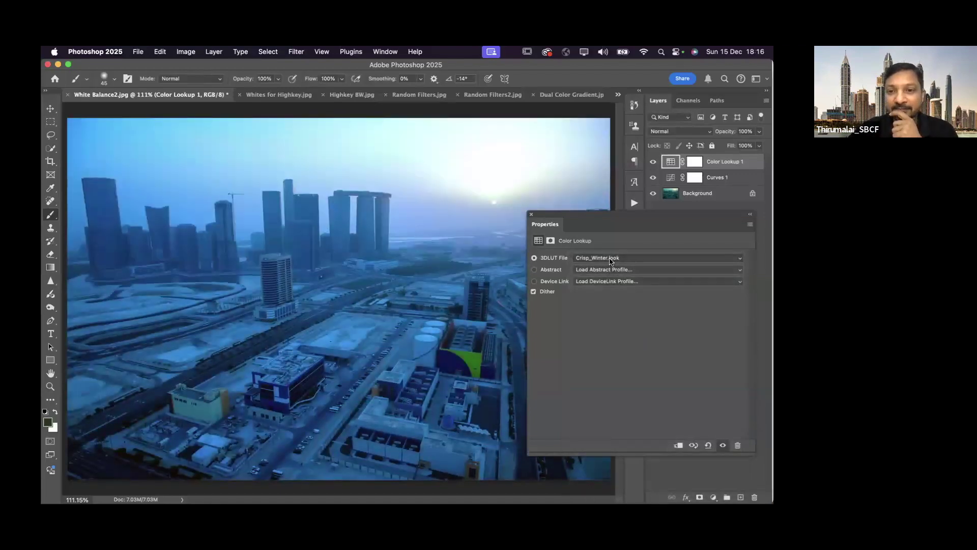
pyautogui.click(613, 258)
pyautogui.click(612, 250)
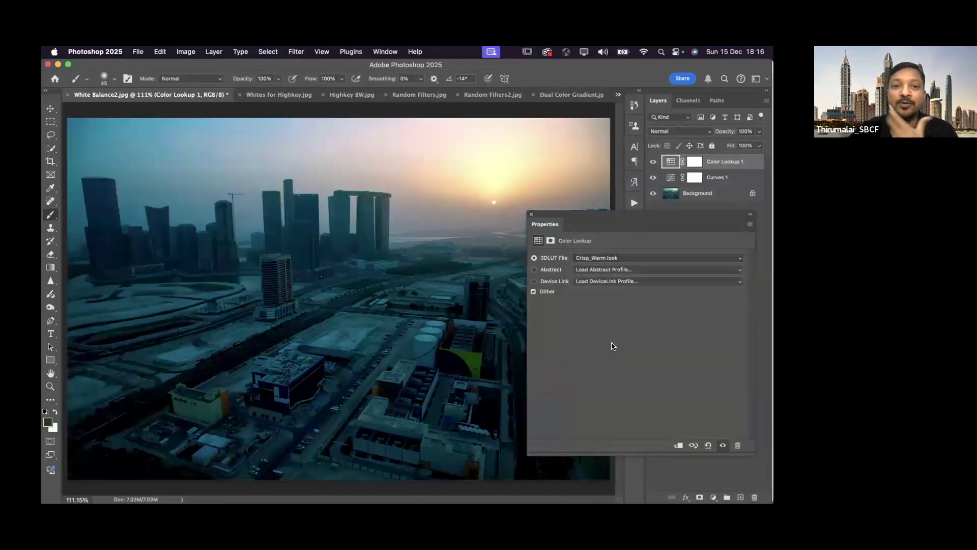
# Close the Color Lookup settings and compare the sky and foreground with the Color Lookup layer hidden and shown.
pyautogui.click(532, 214)
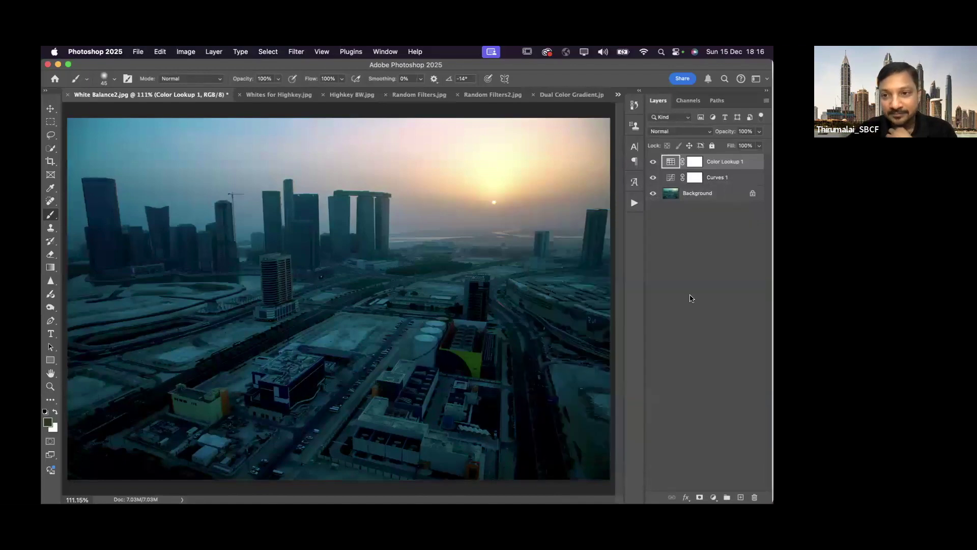
pyautogui.click(653, 162)
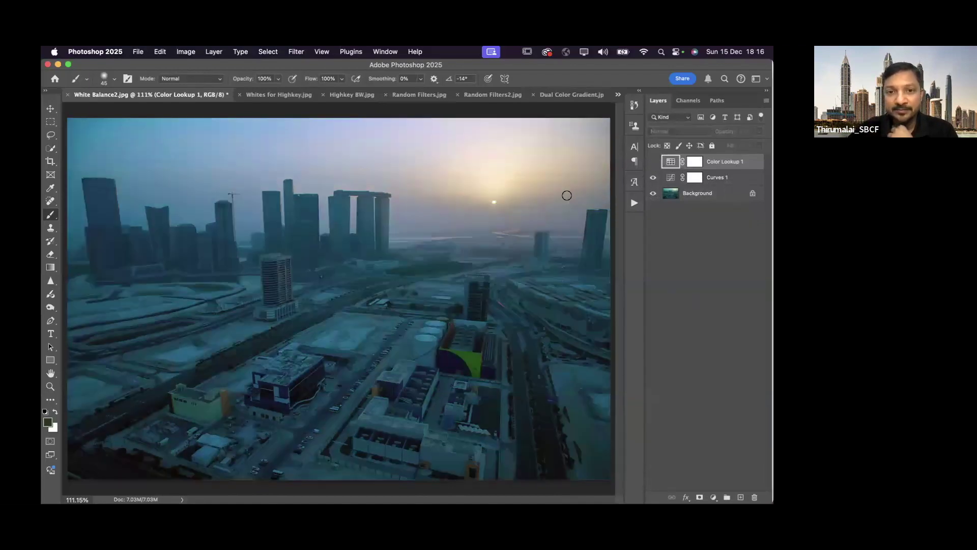
pyautogui.click(654, 162)
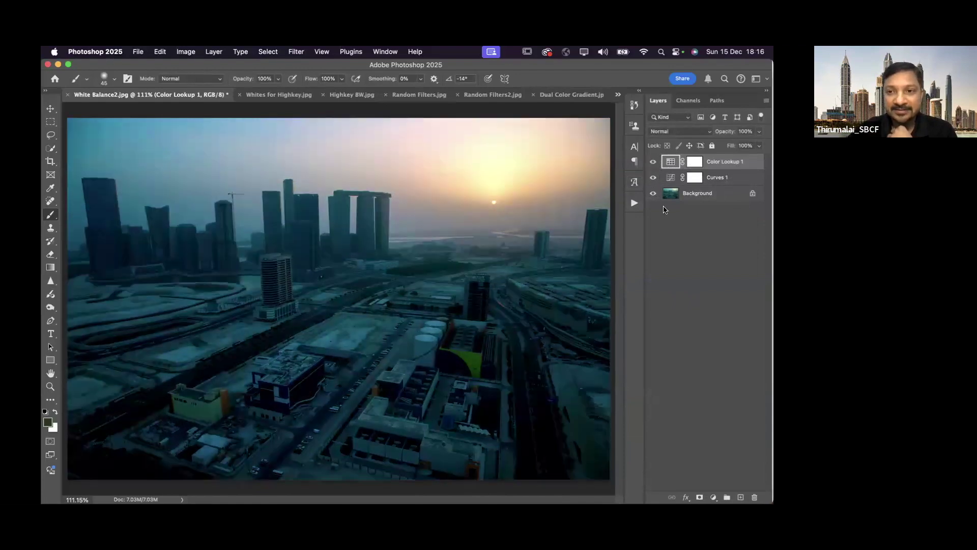
pyautogui.click(653, 162)
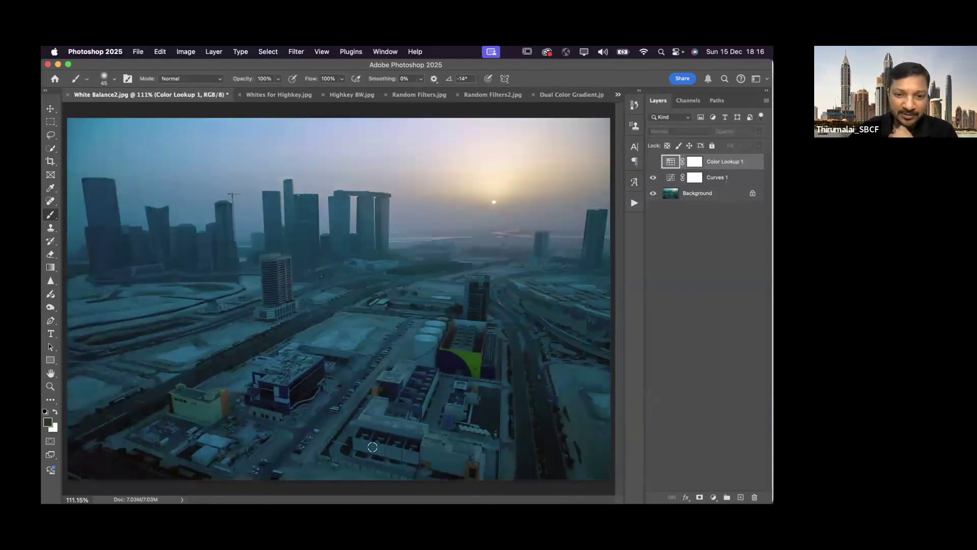
pyautogui.click(653, 162)
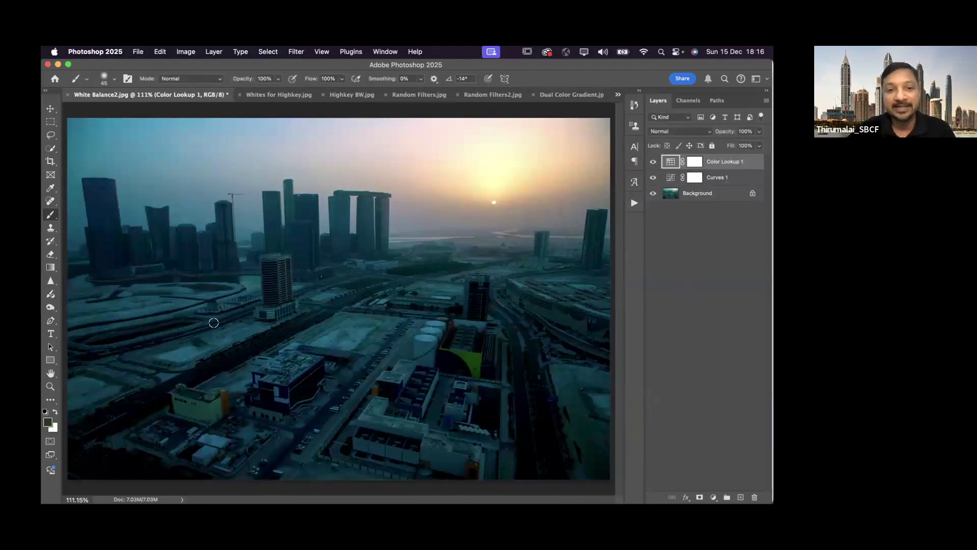
# Outline the ground area below the skyline with a full-width rectangular selection and deselect it.
pyautogui.click(50, 123)
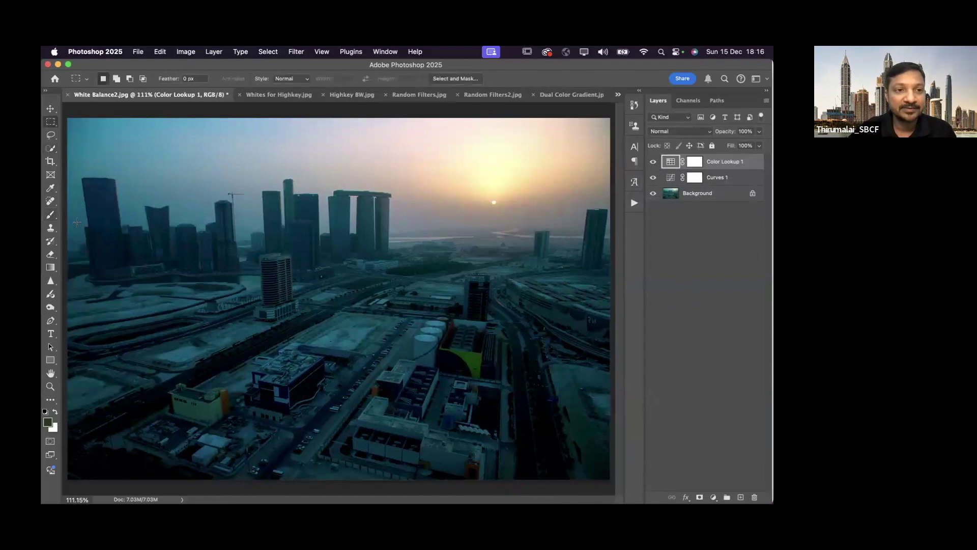
pyautogui.moveTo(63, 241); pyautogui.dragTo(587, 479)
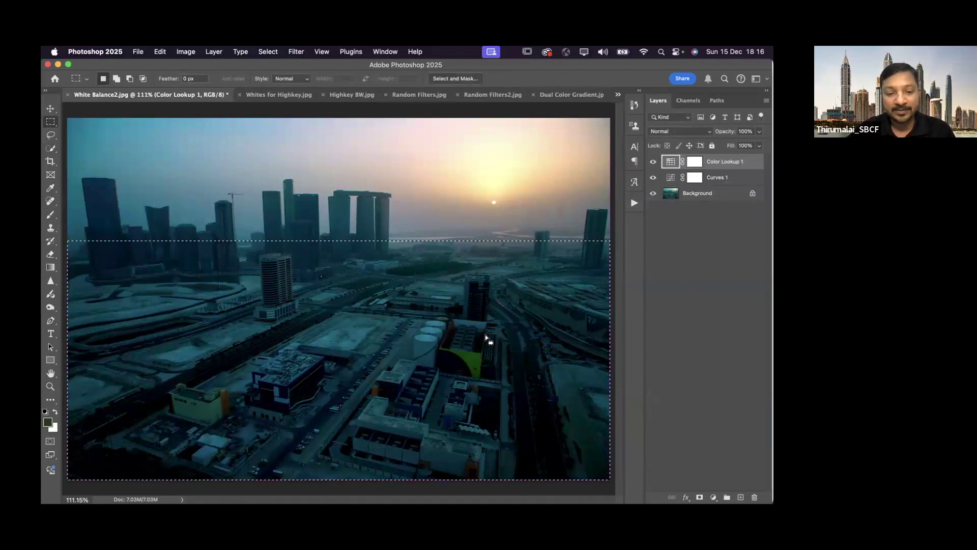
pyautogui.click(486, 334)
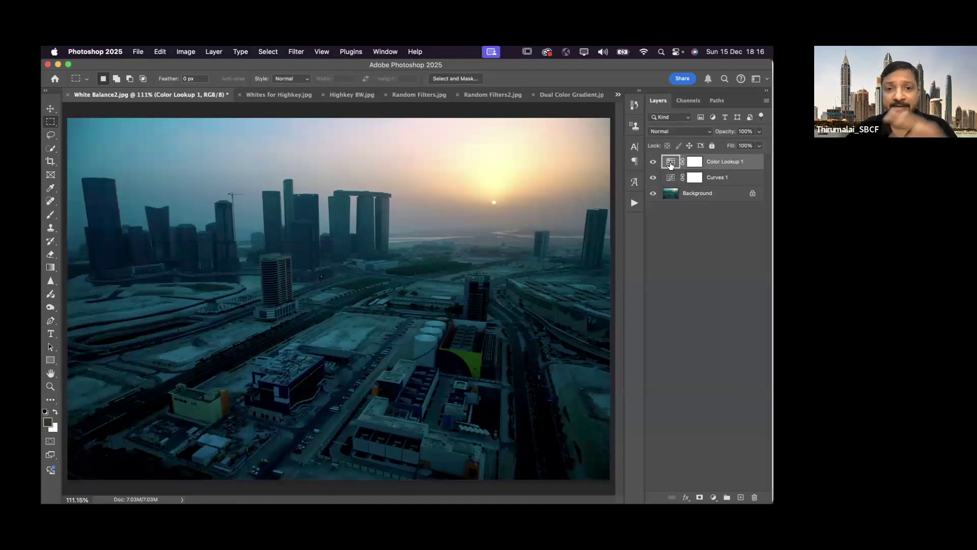
# Draw a black-to-white gradient on the Color Lookup layer's mask from the foreground up to the skyline, limiting the effect to the sky.
pyautogui.click(695, 162)
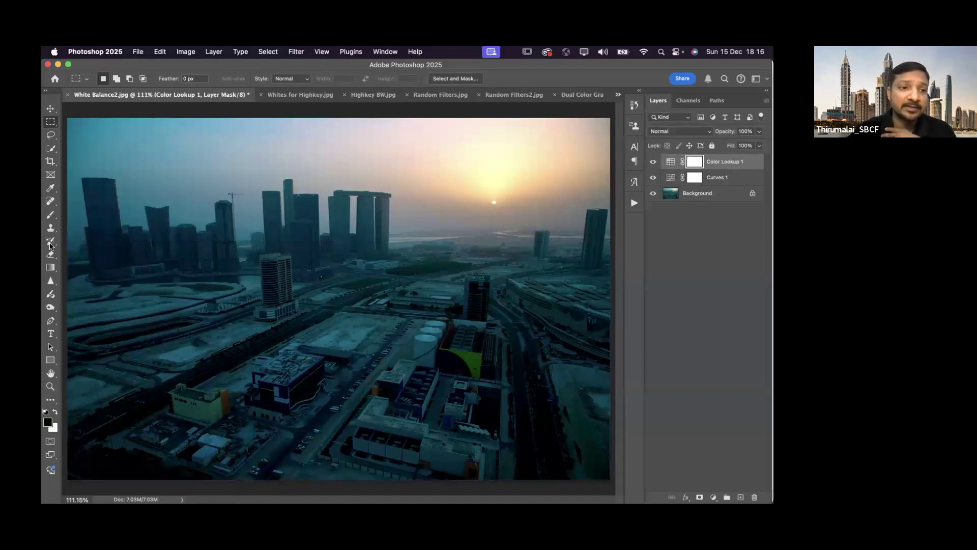
pyautogui.click(51, 268)
pyautogui.moveTo(354, 320); pyautogui.dragTo(350, 214)
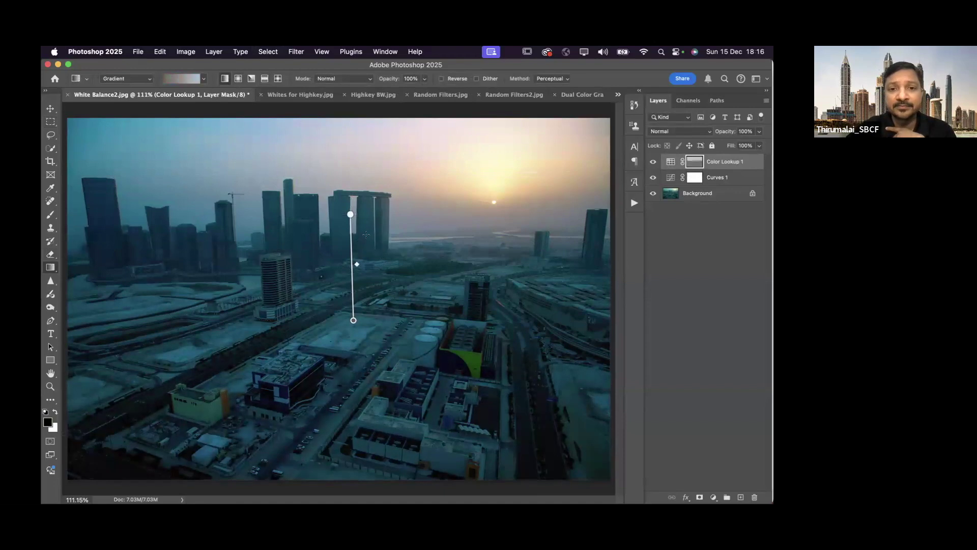
# Redraw the Color Lookup mask's gradient as a shorter transition across the skyline, and delete the layer mask.
pyautogui.moveTo(392, 264); pyautogui.dragTo(391, 187)
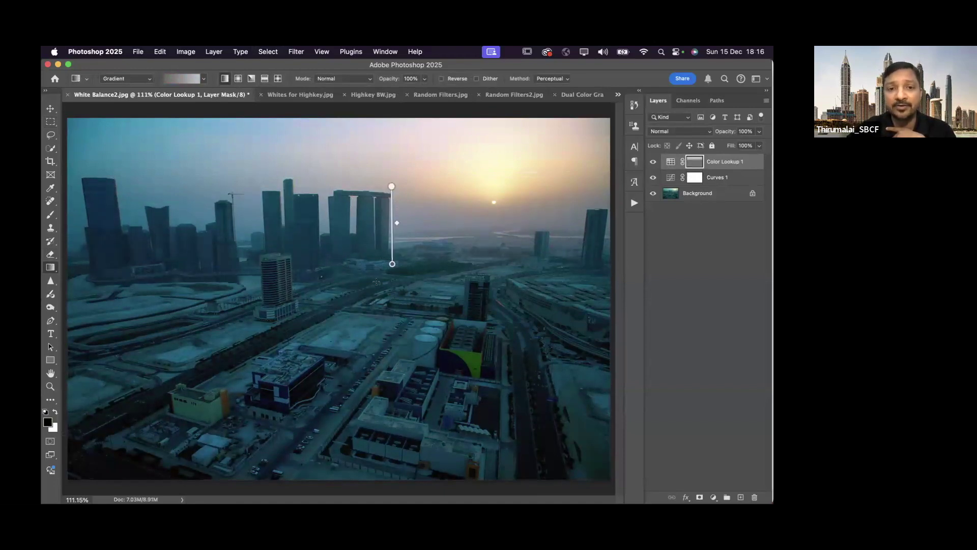
pyautogui.click(701, 175)
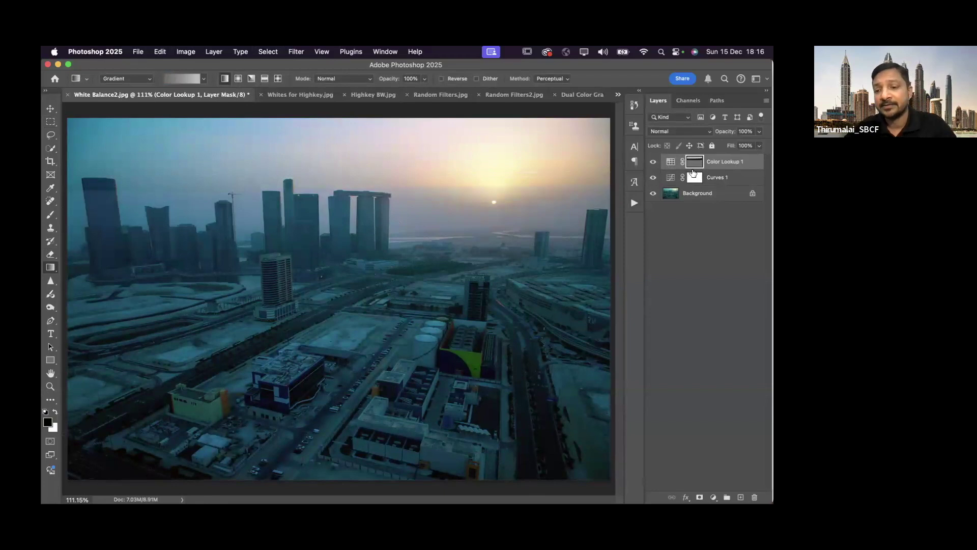
pyautogui.press('BackSpace')
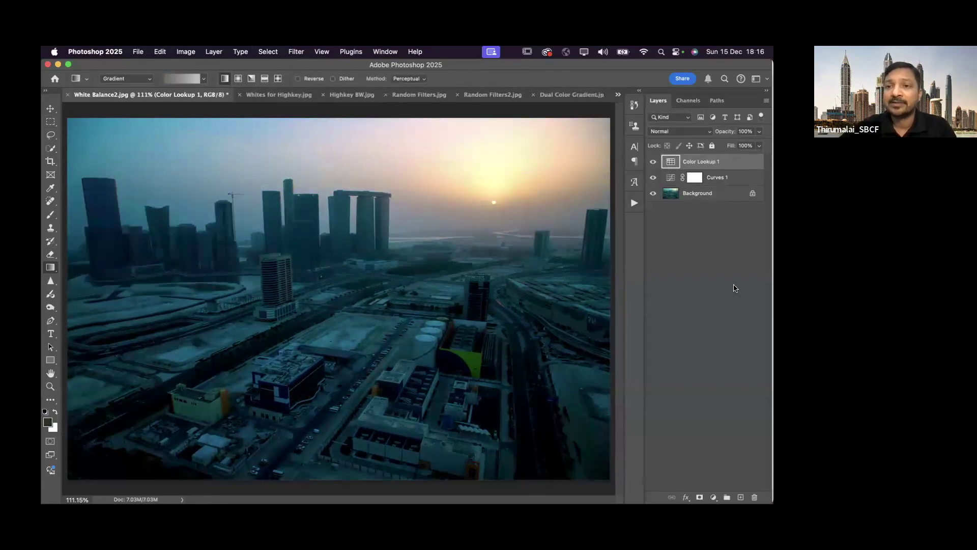
# Set the Color Lookup layer's Blend If underlying-layer shadow range to 85 / 111, and compare the photo with the layer hidden and shown.
pyautogui.doubleClick(730, 162)
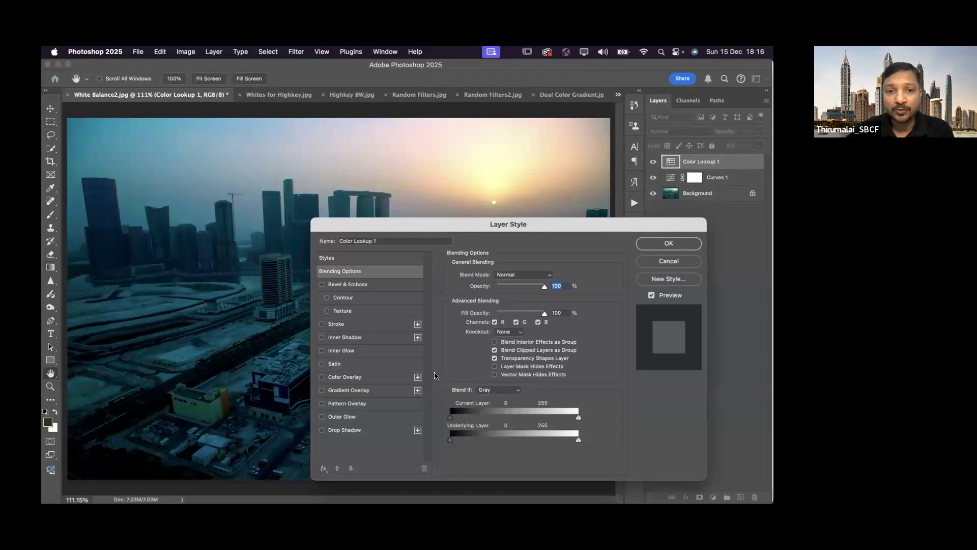
pyautogui.moveTo(463, 229); pyautogui.dragTo(228, 170)
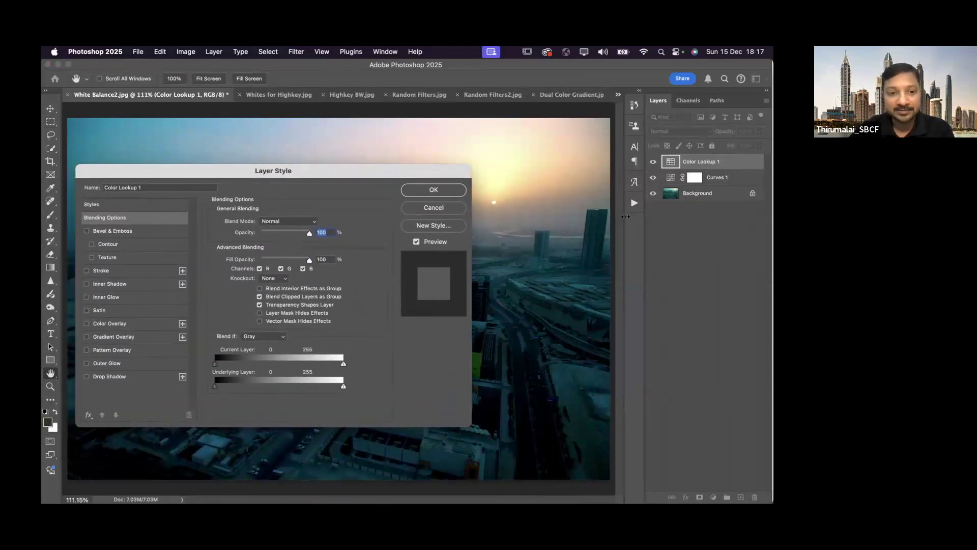
pyautogui.moveTo(201, 175); pyautogui.dragTo(633, 219)
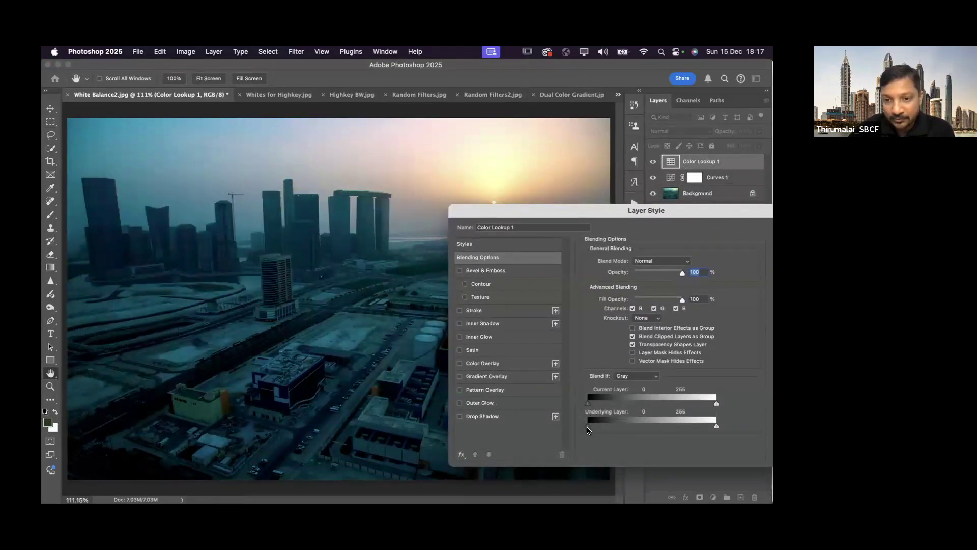
pyautogui.moveTo(590, 430); pyautogui.dragTo(630, 431)
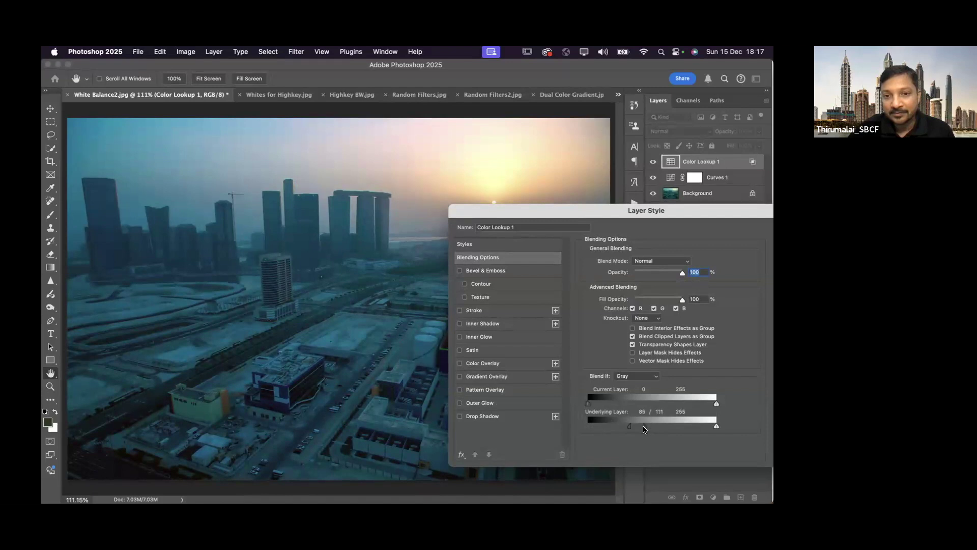
pyautogui.doubleClick(705, 210)
pyautogui.click(702, 237)
pyautogui.click(653, 162)
pyautogui.click(653, 162)
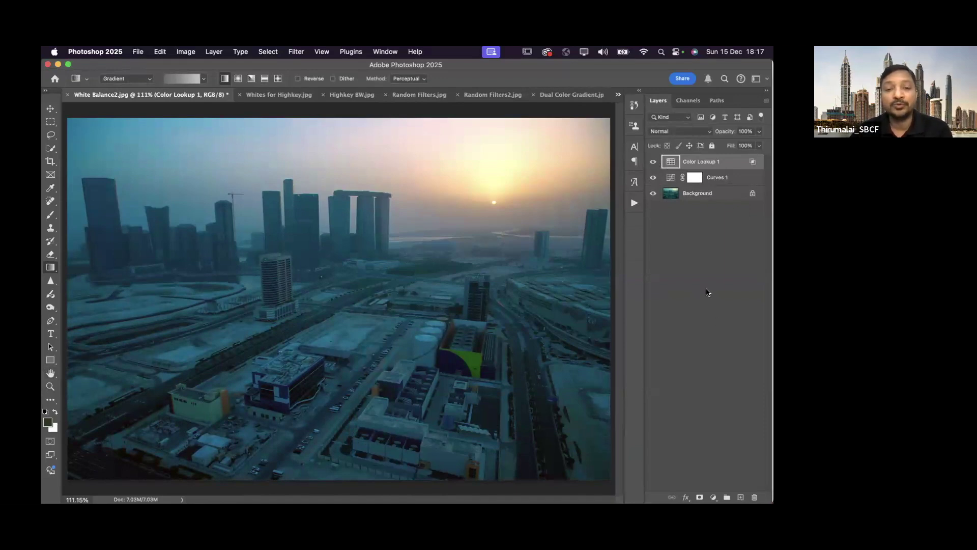
# Set the Color Lookup layer's blend mode to Soft Light and its opacity to 73%.
pyautogui.click(683, 131)
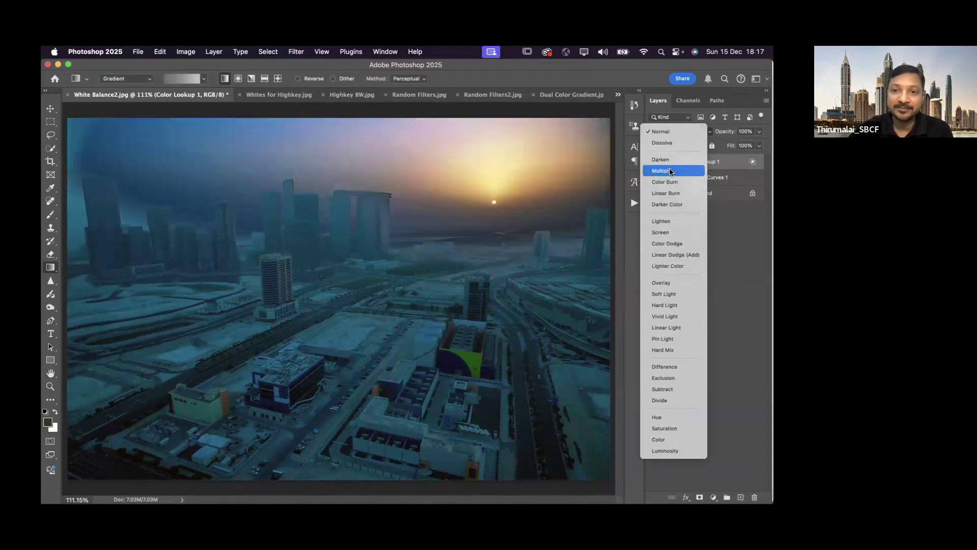
pyautogui.click(673, 295)
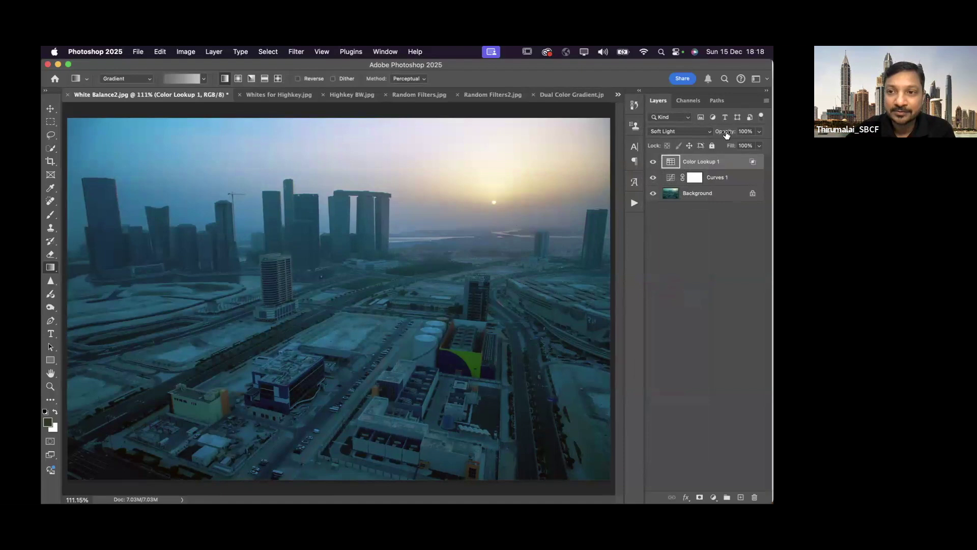
pyautogui.moveTo(724, 133)
pyautogui.mouseDown()
pyautogui.moveTo(705, 134)
pyautogui.moveTo(731, 134)
pyautogui.mouseUp()
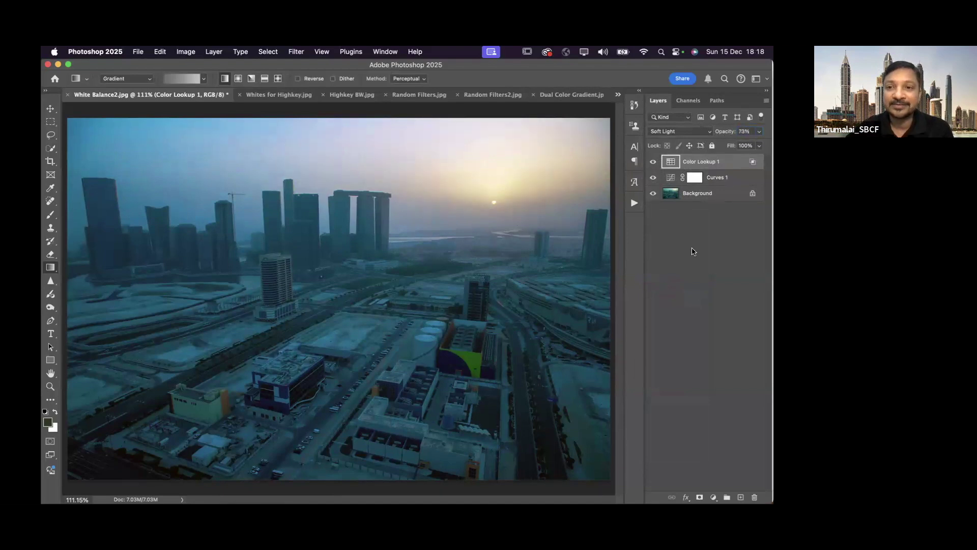
# Compare the original cityscape with the corrected version, and review the Curves and Color Lookup layers.
pyautogui.keyDown('alt'); pyautogui.click(653, 194); pyautogui.keyUp('alt')
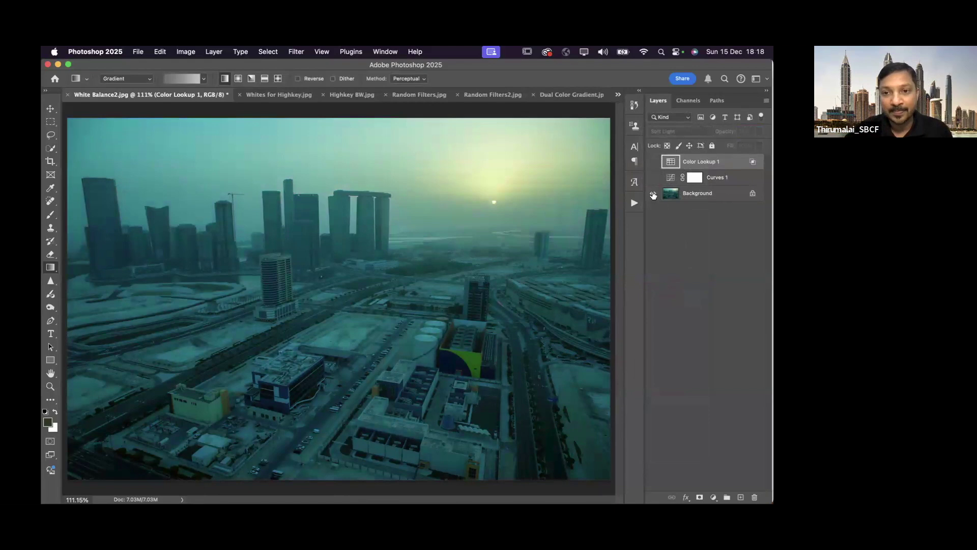
pyautogui.keyDown('alt'); pyautogui.click(654, 193); pyautogui.keyUp('alt')
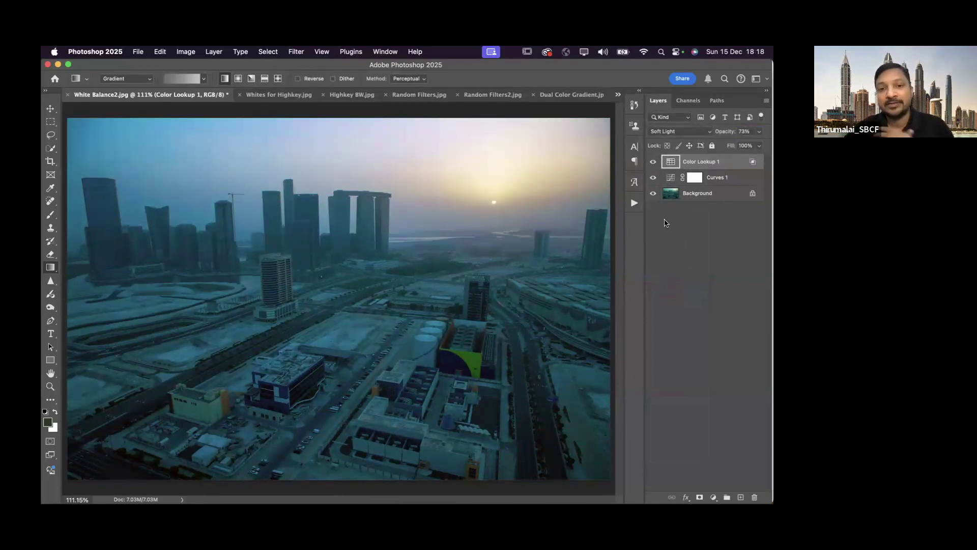
pyautogui.click(673, 183)
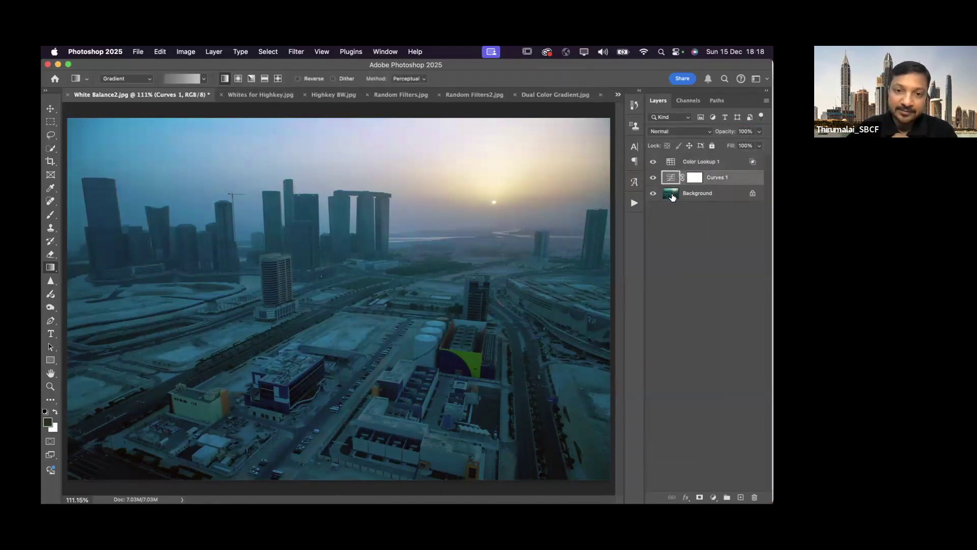
pyautogui.click(670, 162)
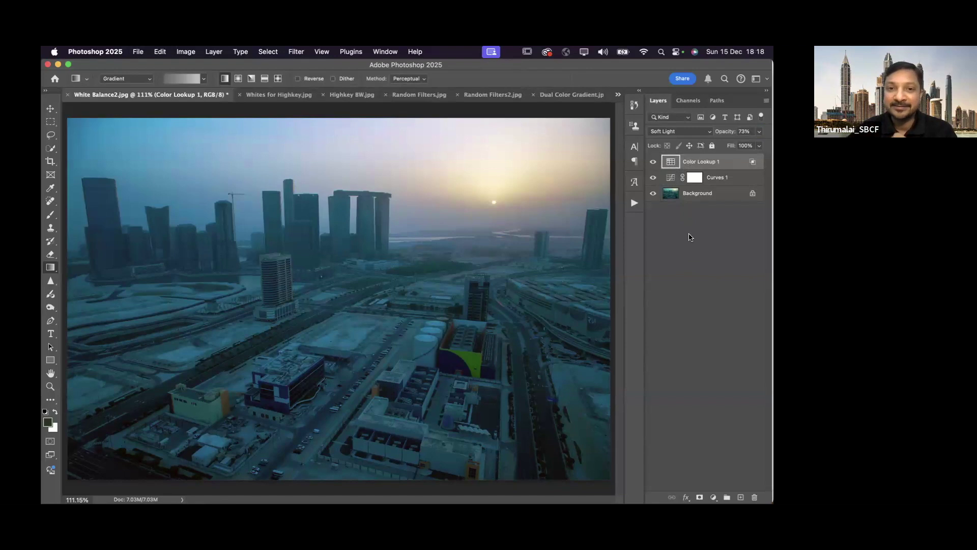
# Close White Balance2.jpg without saving and show Whites for Highkey.jpg.
pyautogui.click(68, 95)
pyautogui.click(420, 244)
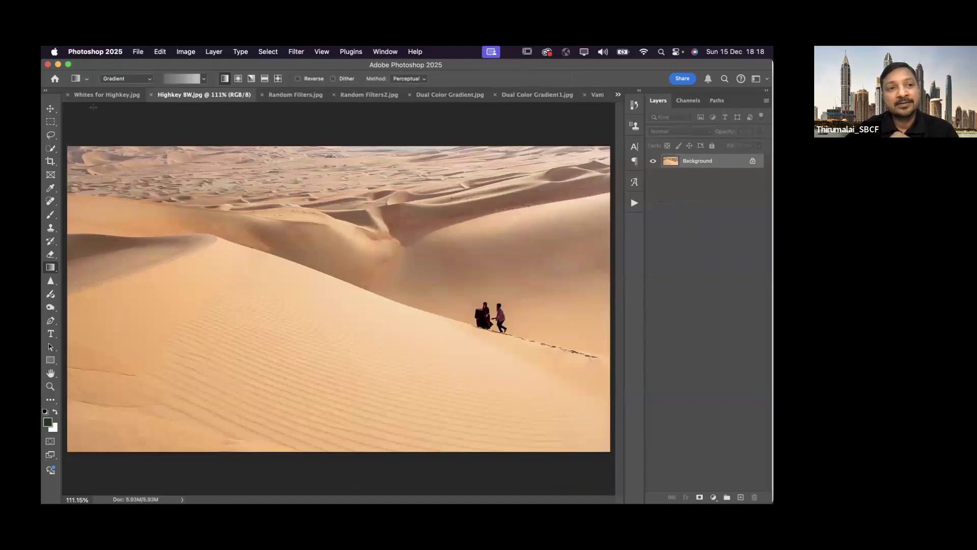
pyautogui.click(95, 97)
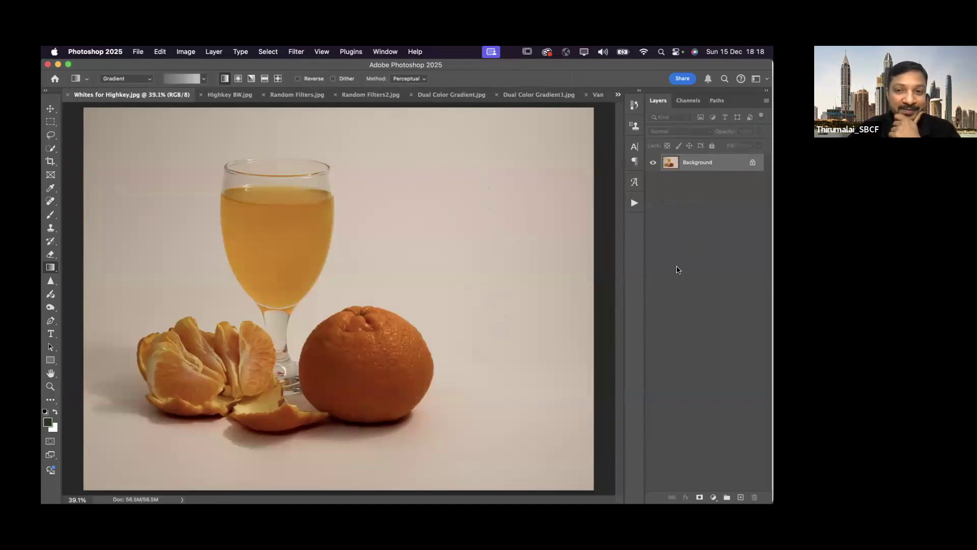
# Add a Curves adjustment layer and sample the backdrop between the glass and the photo's edge as the white point.
pyautogui.click(714, 497)
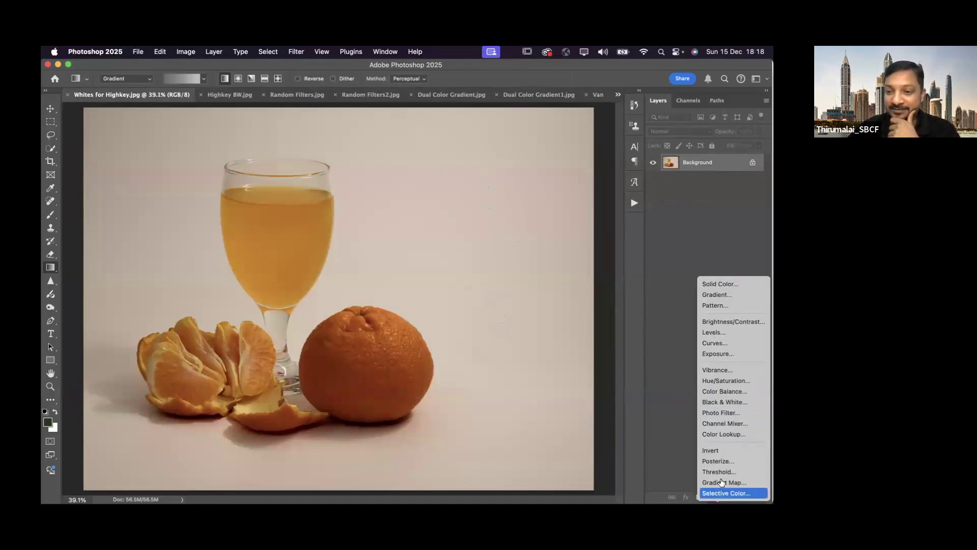
pyautogui.click(693, 230)
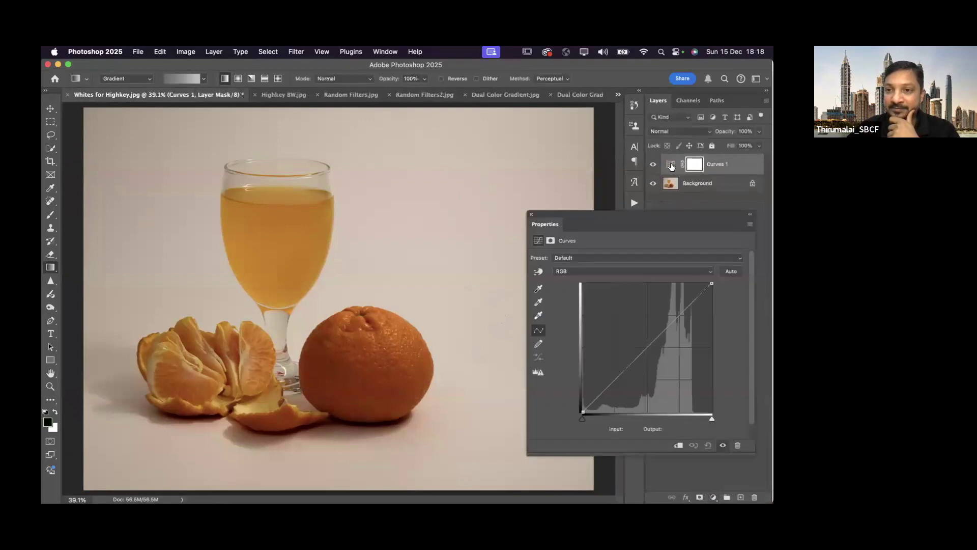
pyautogui.click(538, 372)
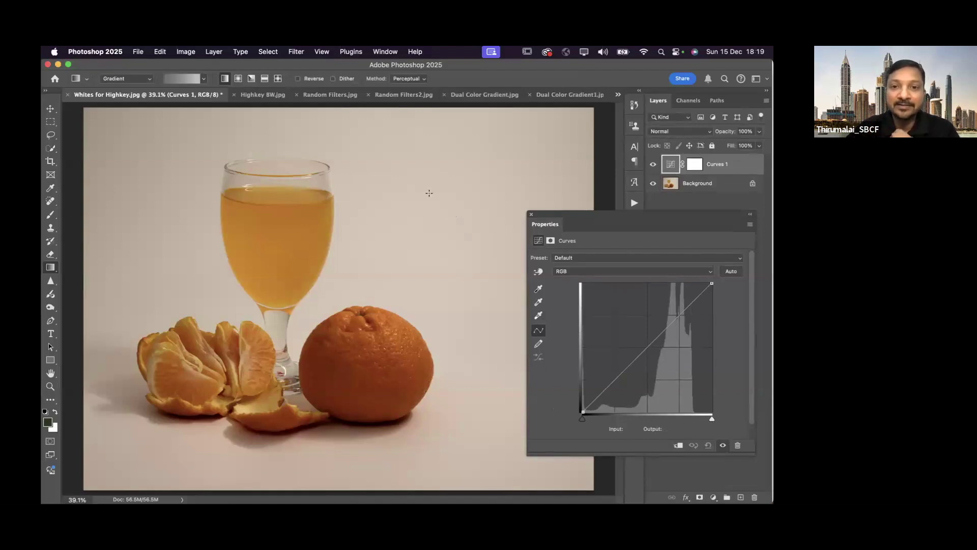
pyautogui.click(539, 316)
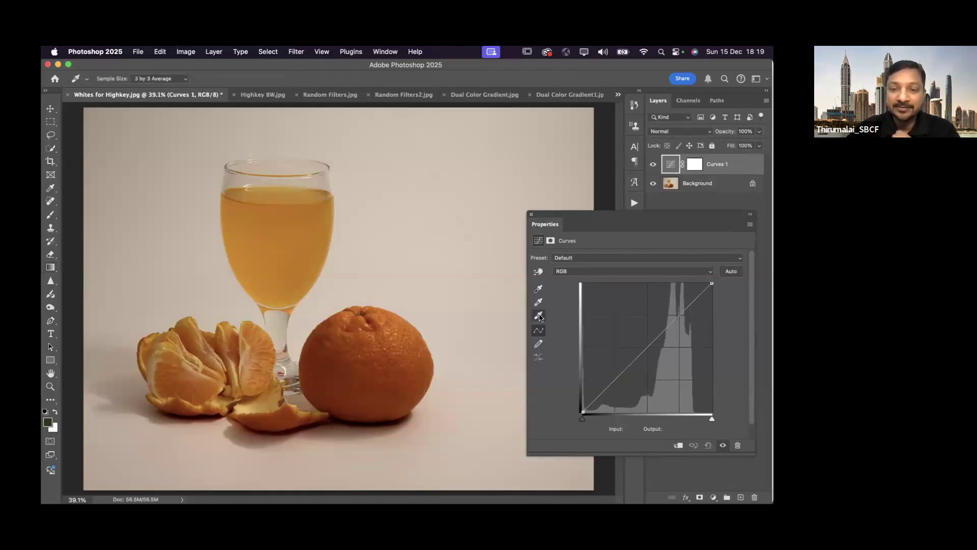
pyautogui.click(436, 213)
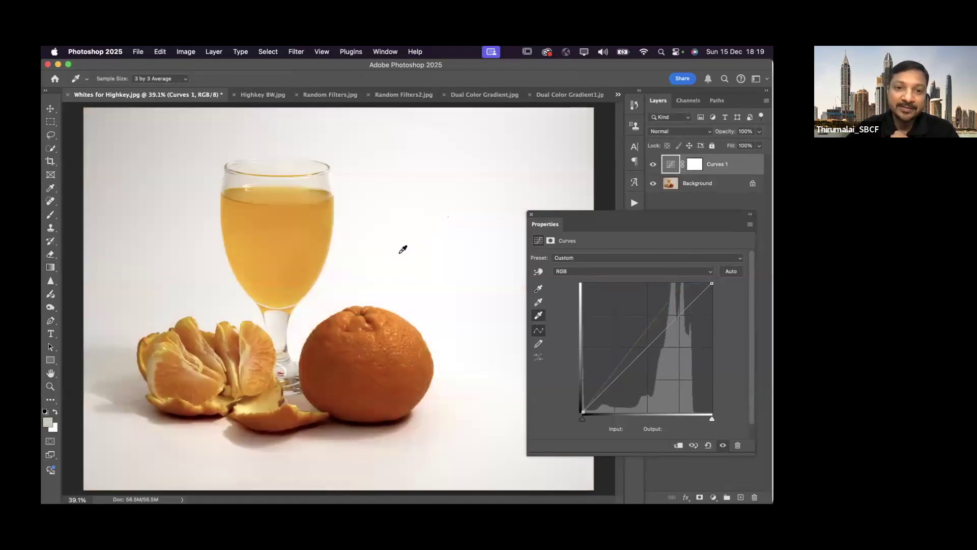
pyautogui.click(532, 214)
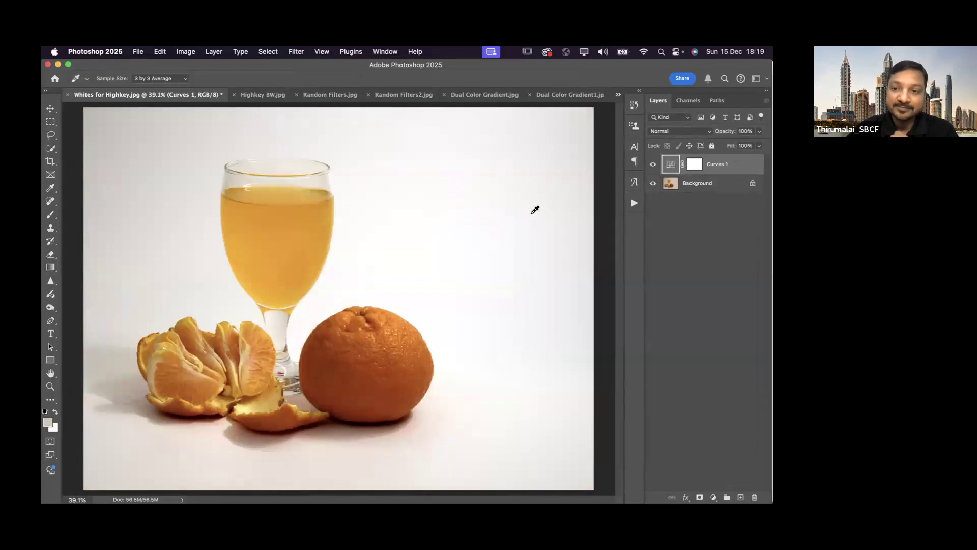
# Reopen the Curves adjustment to examine its channel curves, and close it again.
pyautogui.press('g')
pyautogui.doubleClick(671, 164)
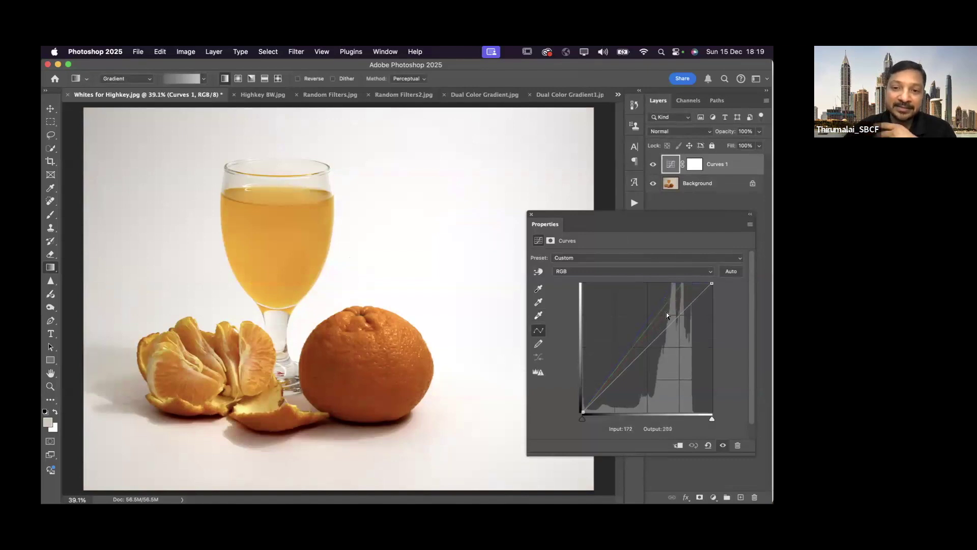
pyautogui.click(532, 216)
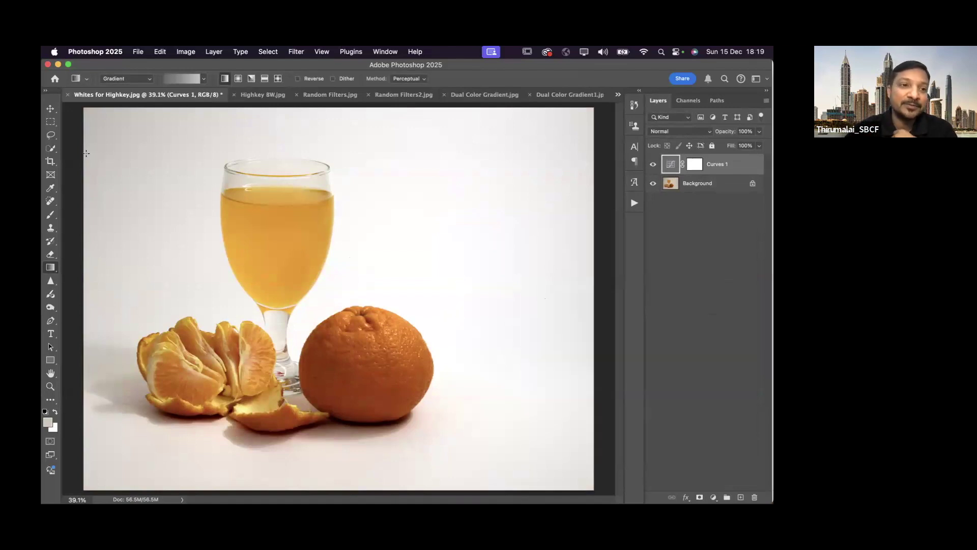
# Outline the bright backdrop above the whole orange and the darker backdrop beside the glass with rectangular selections to compare them.
pyautogui.click(50, 122)
pyautogui.moveTo(474, 310); pyautogui.dragTo(474, 308)
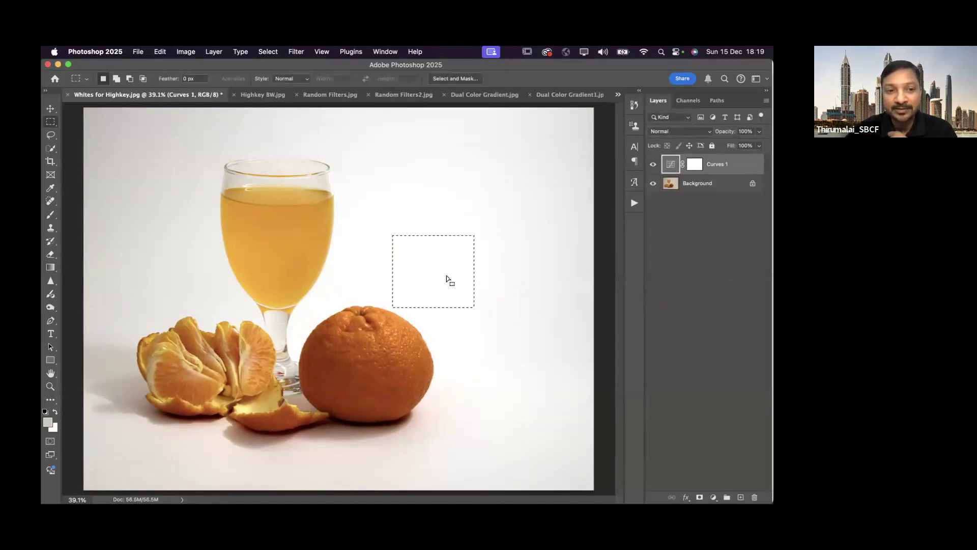
pyautogui.moveTo(111, 206); pyautogui.dragTo(164, 253)
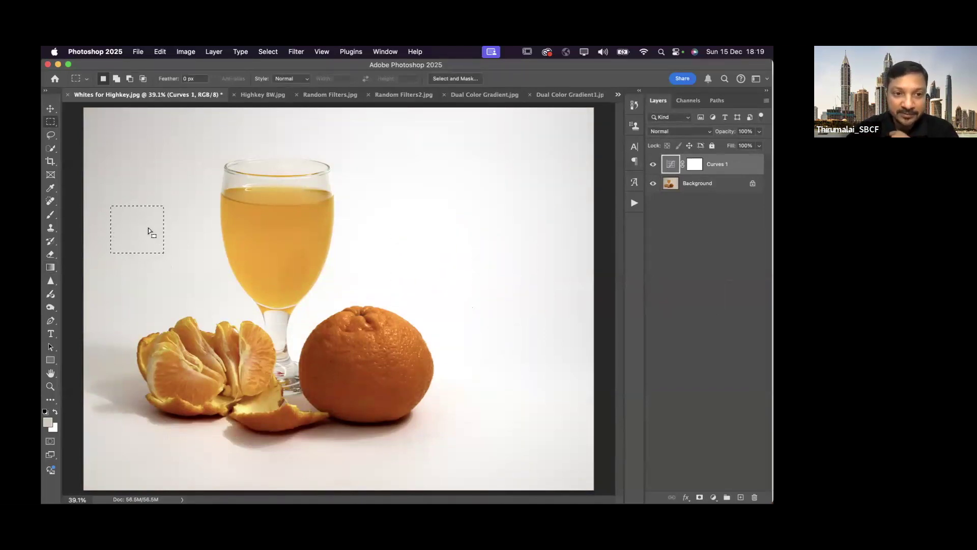
# Deselect, try white-point samples on several backdrop areas in the Curves adjustment, and settle on the bright area just beside the glass.
pyautogui.doubleClick(671, 164)
pyautogui.press('super+d')
pyautogui.click(538, 315)
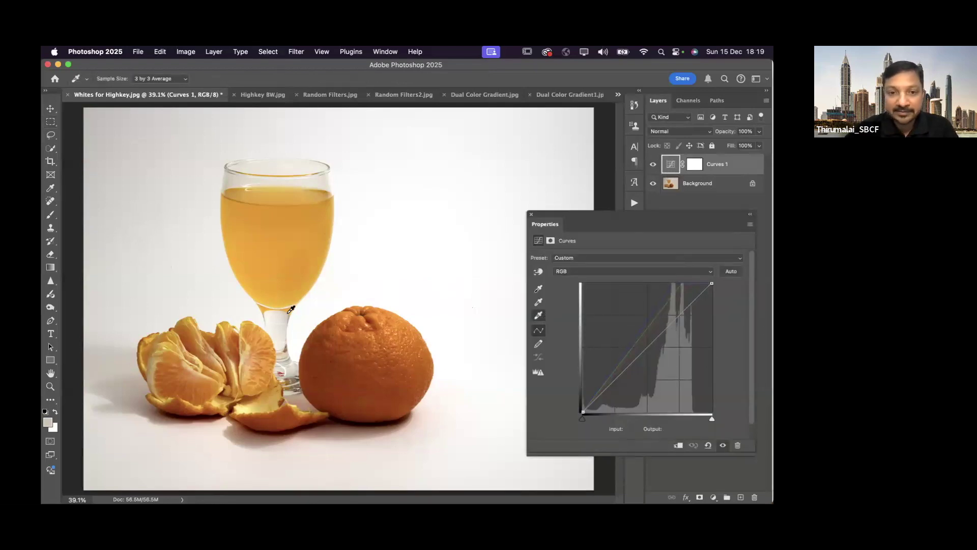
pyautogui.click(131, 217)
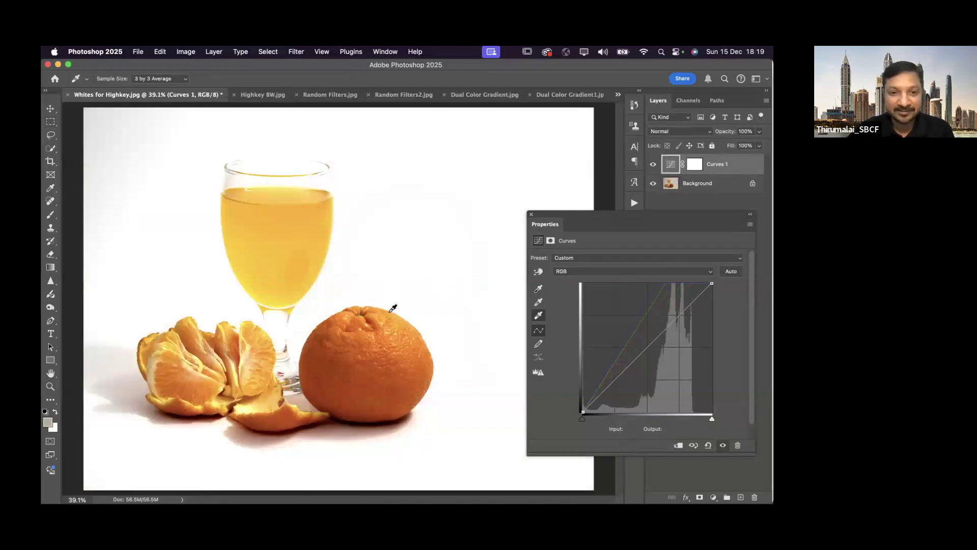
pyautogui.click(344, 287)
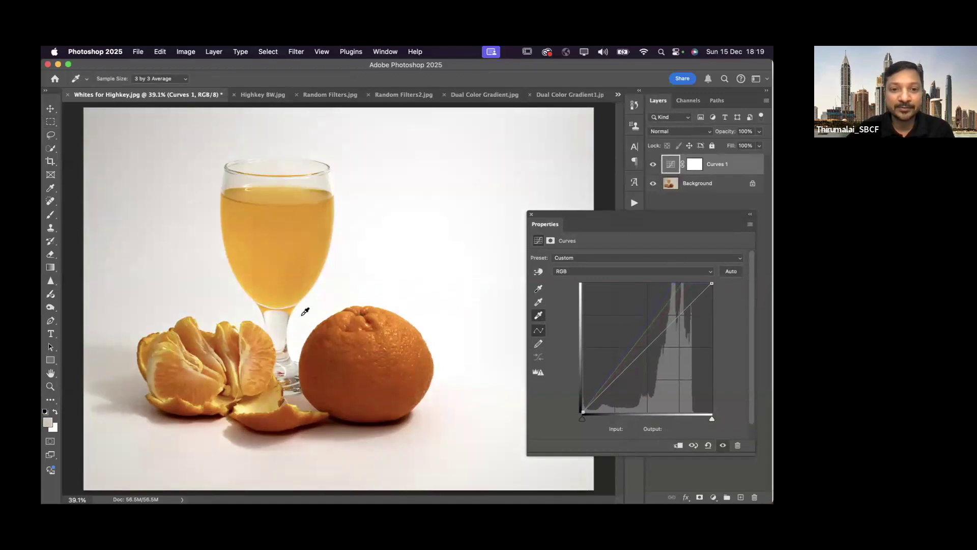
pyautogui.click(250, 144)
pyautogui.click(355, 232)
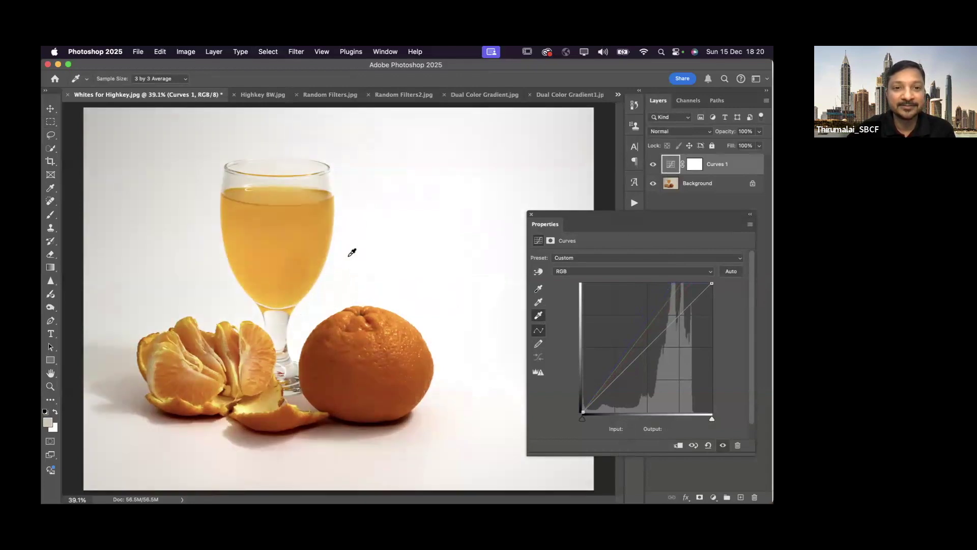
pyautogui.click(532, 214)
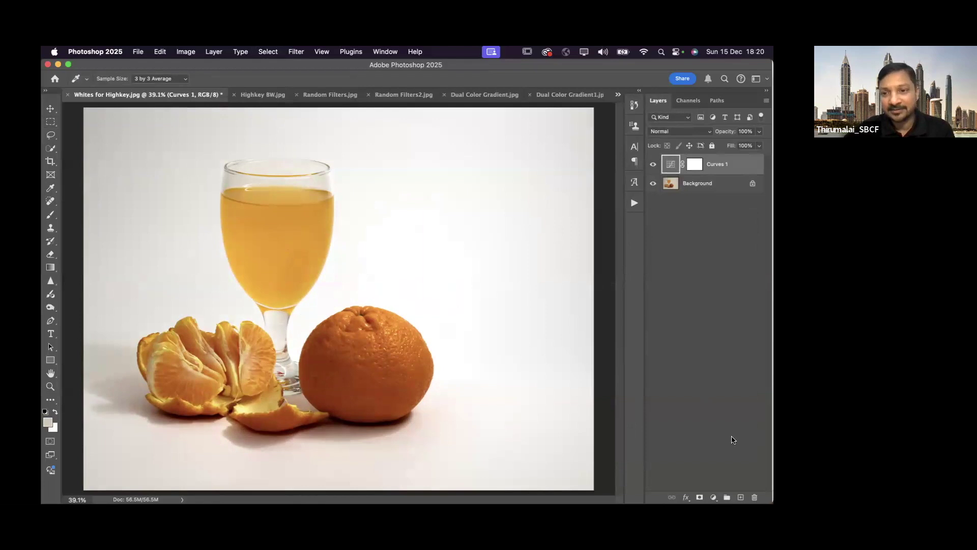
# Add a Hue/Saturation adjustment layer above the Curves layer and open its settings.
pyautogui.click(714, 496)
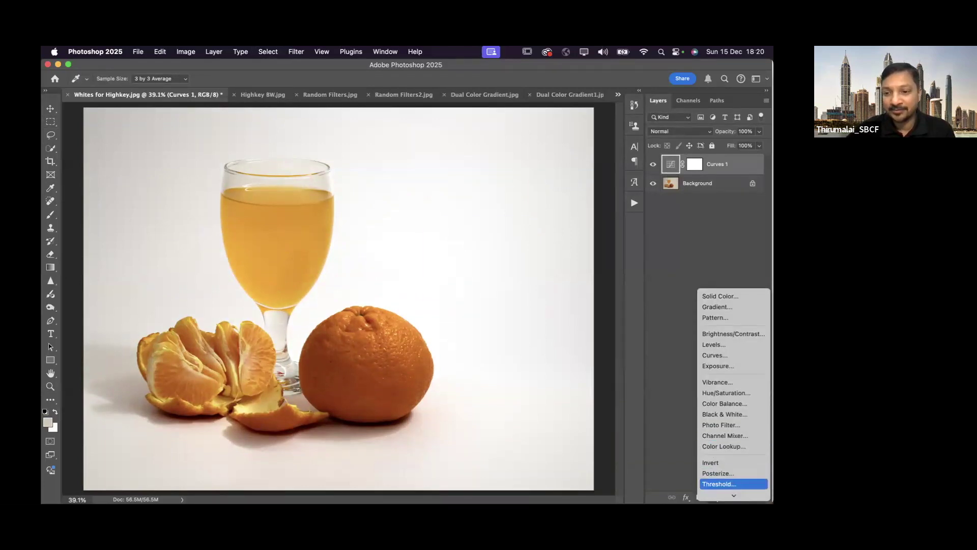
pyautogui.click(725, 381)
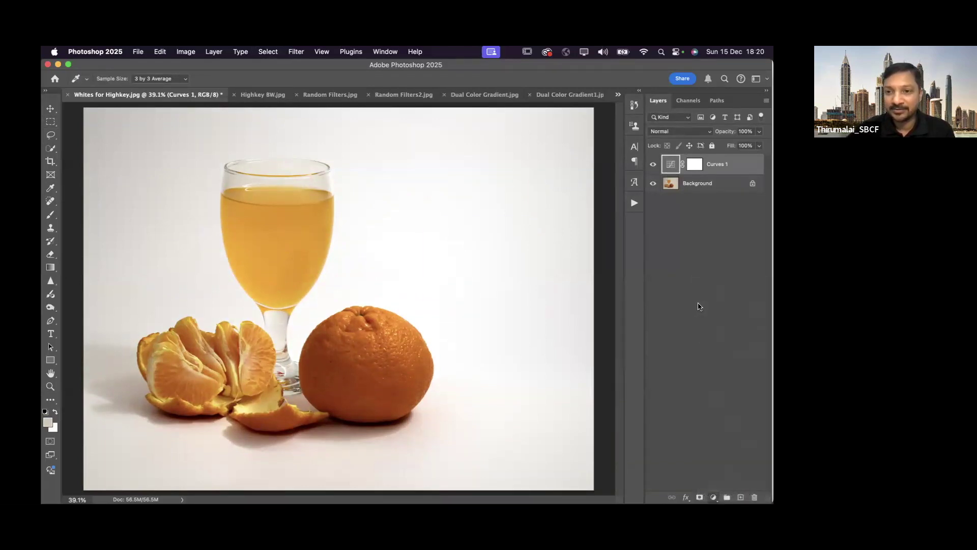
pyautogui.click(671, 165)
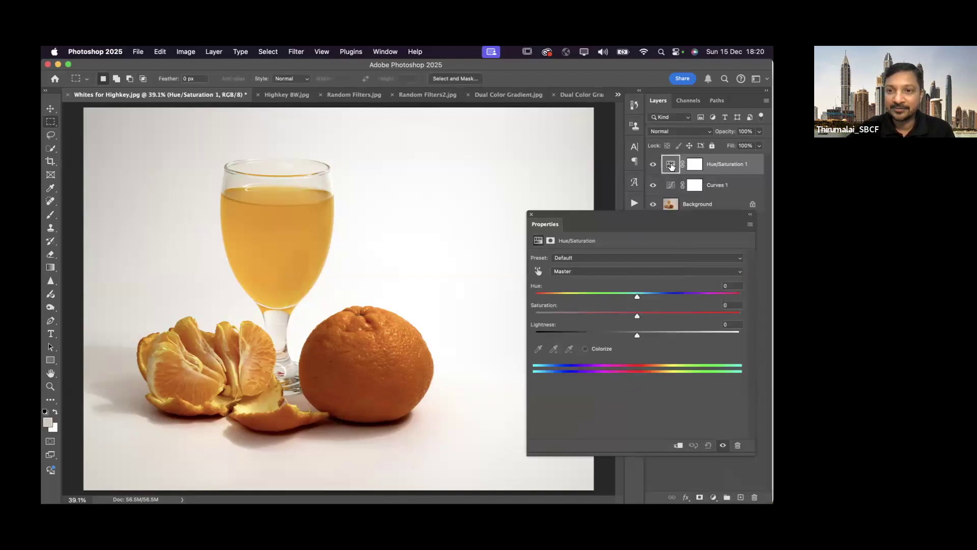
# Raise the Yellows saturation to +17 by targeted adjustment on the orange juice in the glass, and close the Hue/Saturation settings.
pyautogui.click(538, 272)
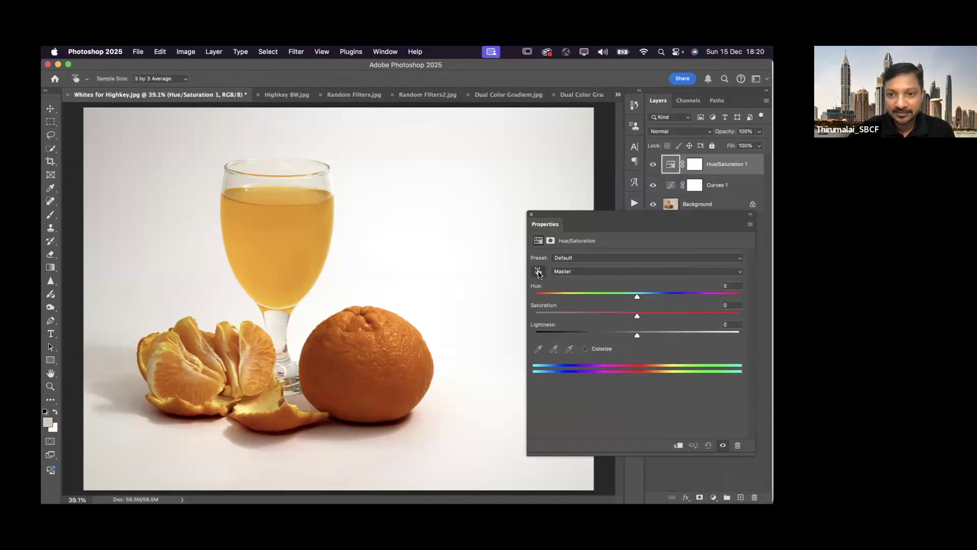
pyautogui.click(282, 234)
pyautogui.moveTo(294, 232)
pyautogui.mouseDown()
pyautogui.moveTo(304, 232)
pyautogui.moveTo(270, 234)
pyautogui.moveTo(302, 235)
pyautogui.moveTo(284, 234)
pyautogui.moveTo(292, 235)
pyautogui.mouseUp()
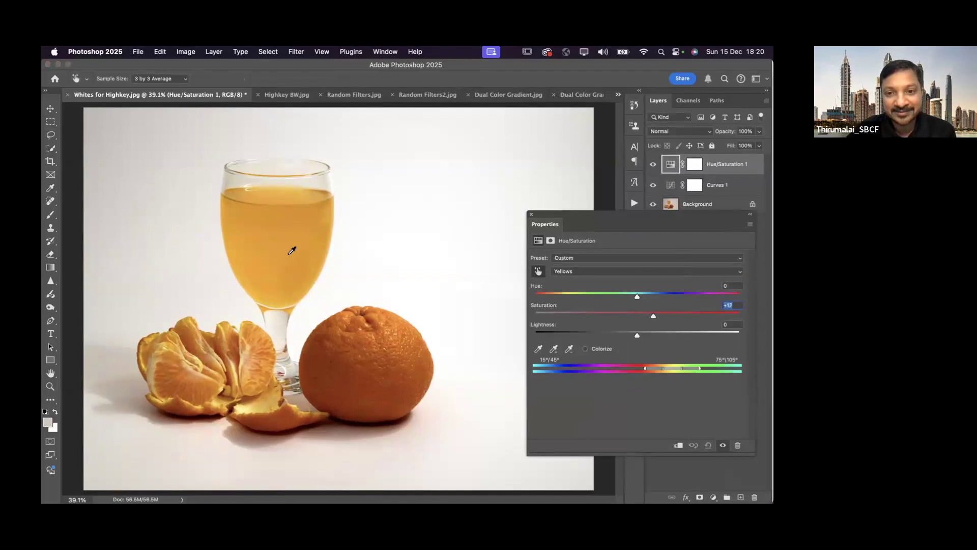
pyautogui.click(532, 215)
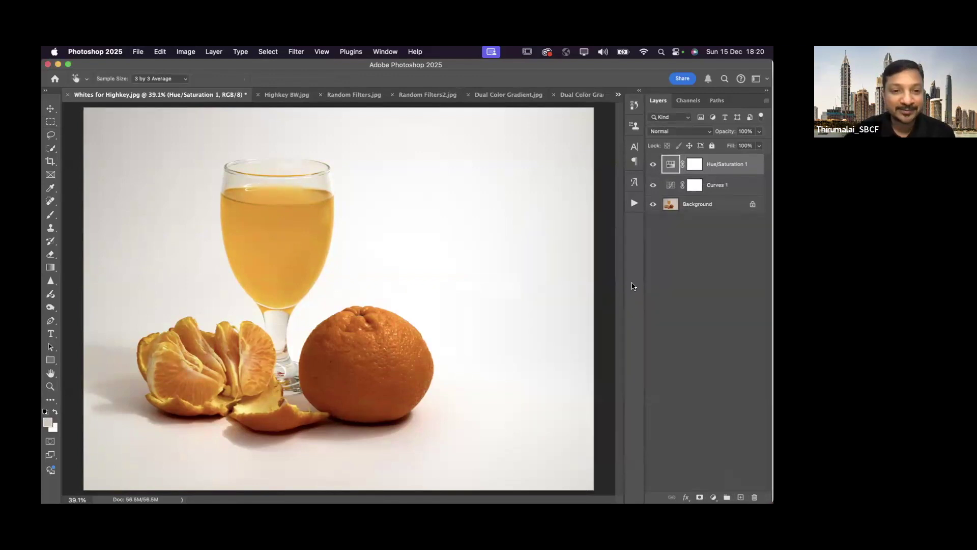
# Switch to the Rectangular Marquee tool, select the Curves layer, and close Whites for Highkey.jpg.
pyautogui.press('m')
pyautogui.click(671, 187)
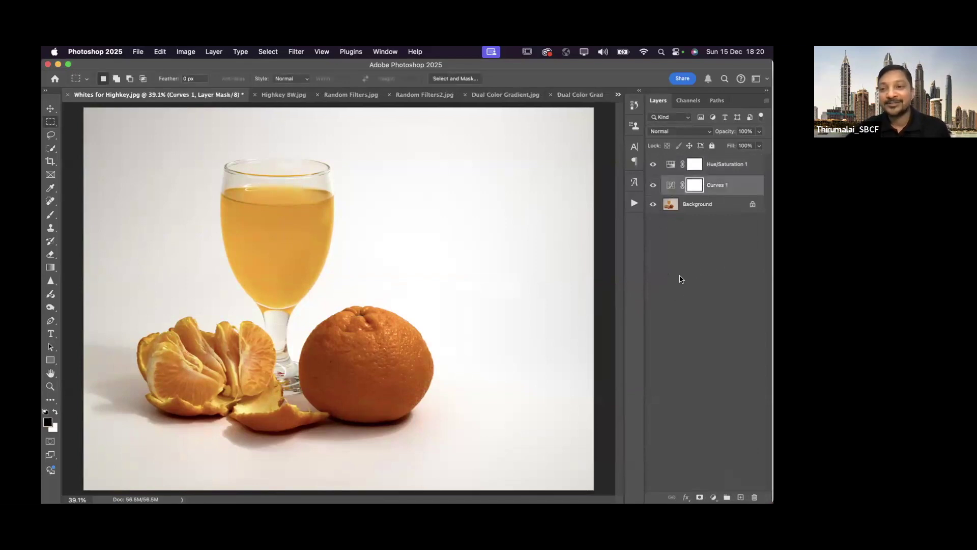
pyautogui.click(67, 95)
pyautogui.click(405, 242)
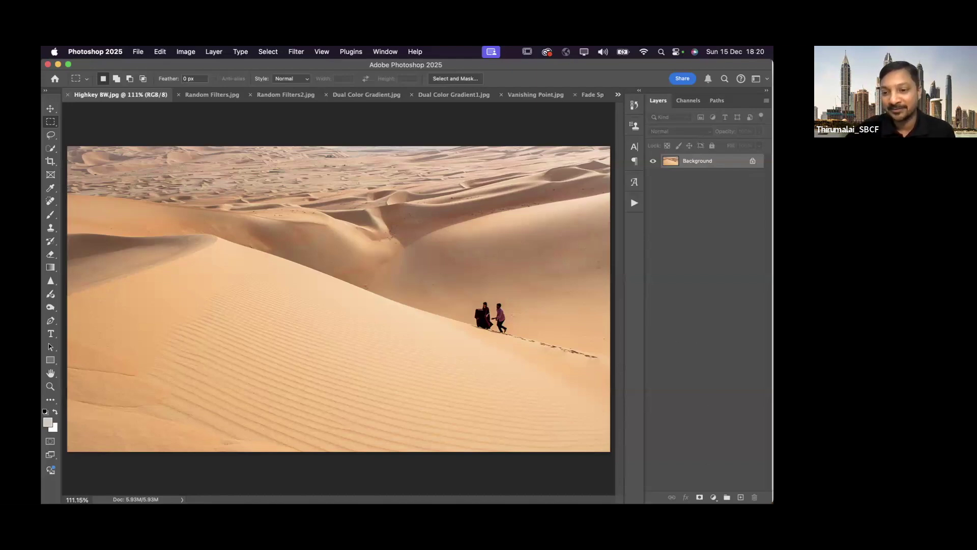
# Add a Black & White adjustment layer to the desert photo with Yellows at 87 and Reds at about 52.
pyautogui.click(713, 498)
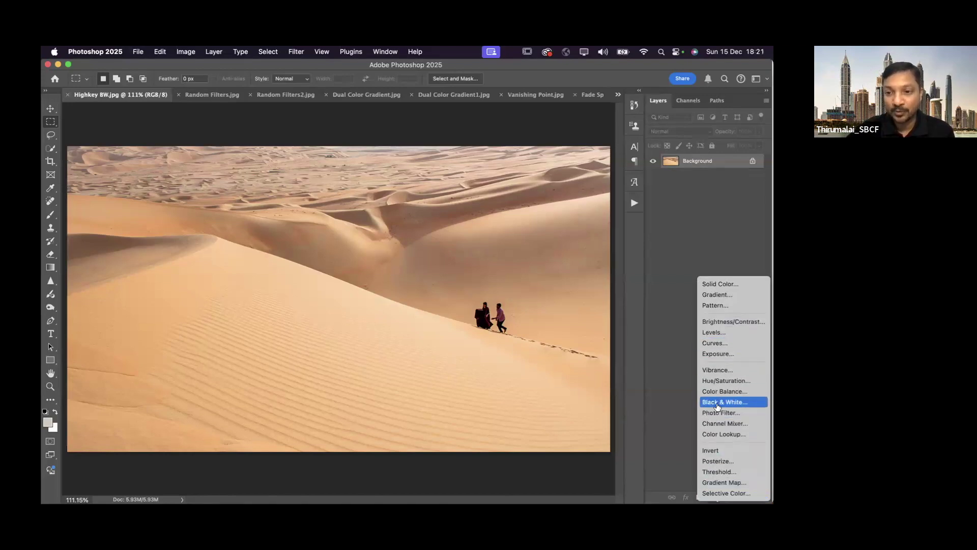
pyautogui.click(714, 403)
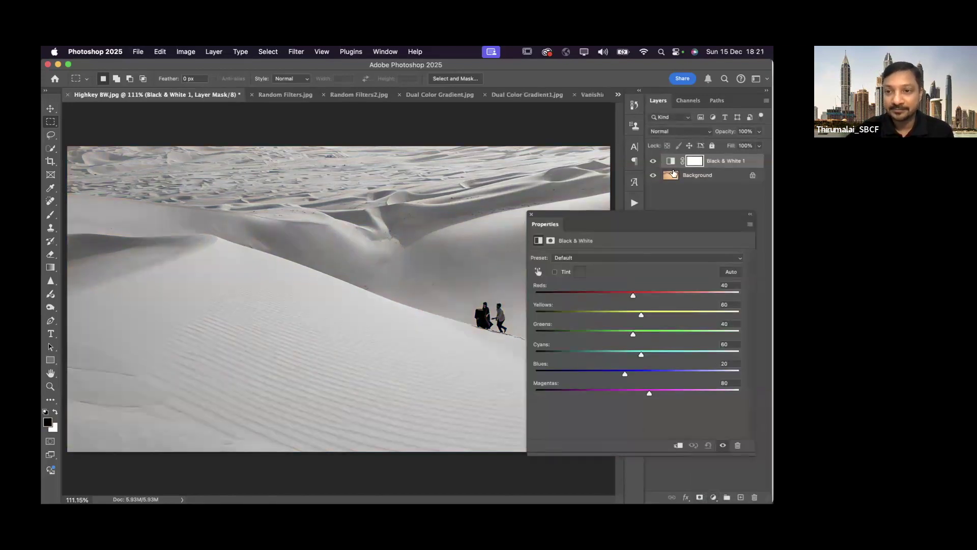
pyautogui.moveTo(643, 318); pyautogui.dragTo(623, 297)
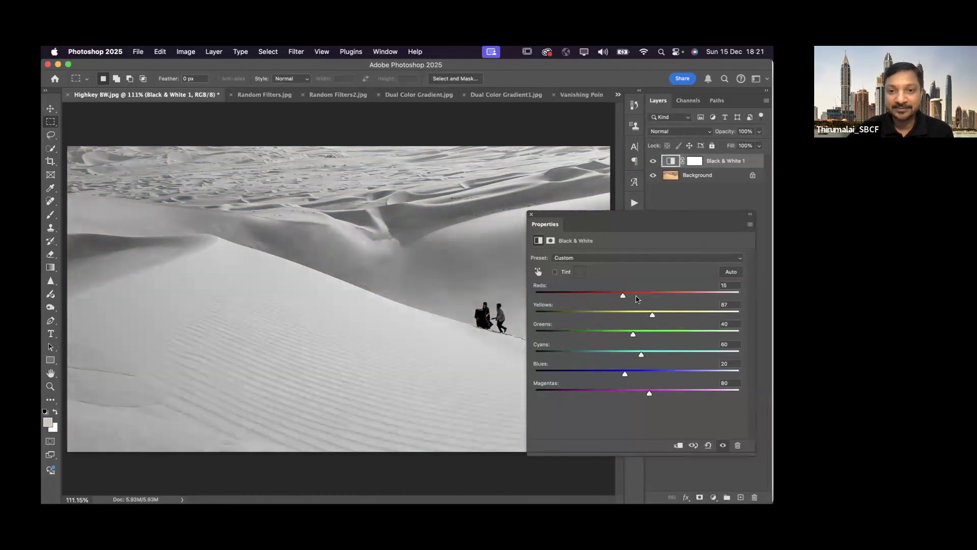
pyautogui.click(636, 298)
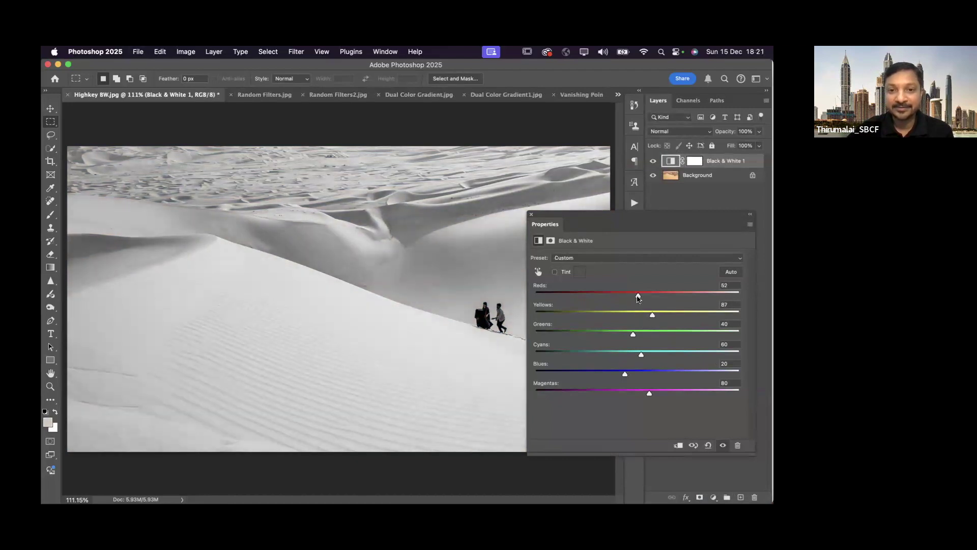
pyautogui.click(531, 215)
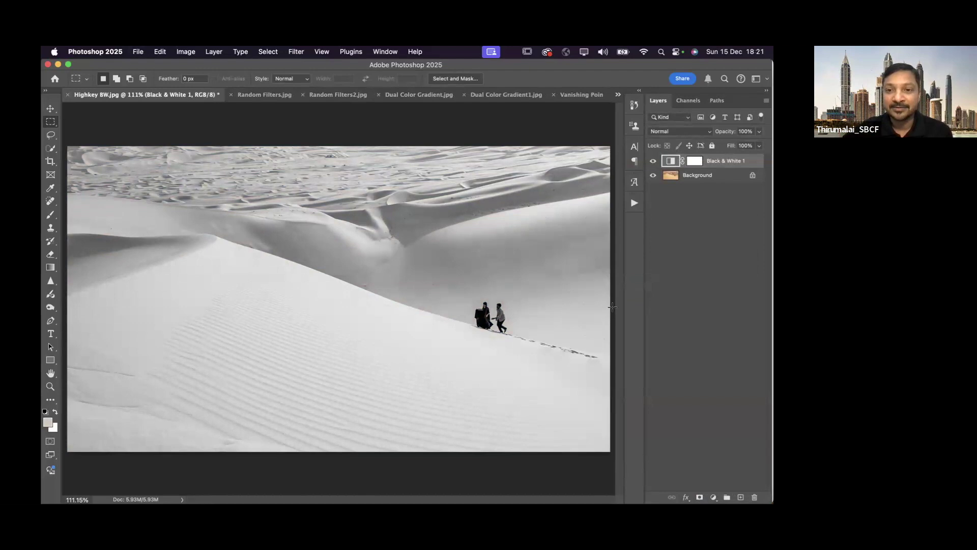
# Add a Curves adjustment layer above the Black & White layer and open its settings.
pyautogui.click(714, 497)
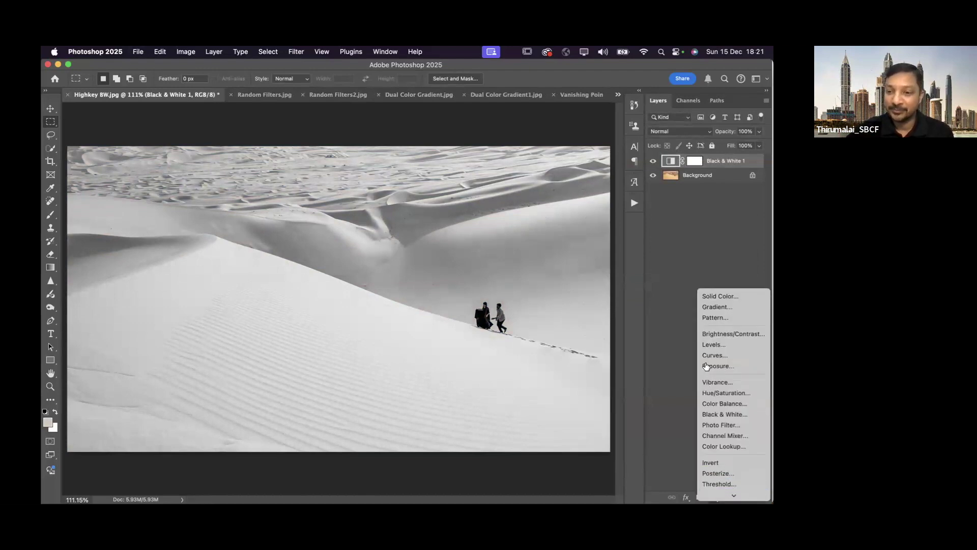
pyautogui.click(718, 354)
pyautogui.click(671, 161)
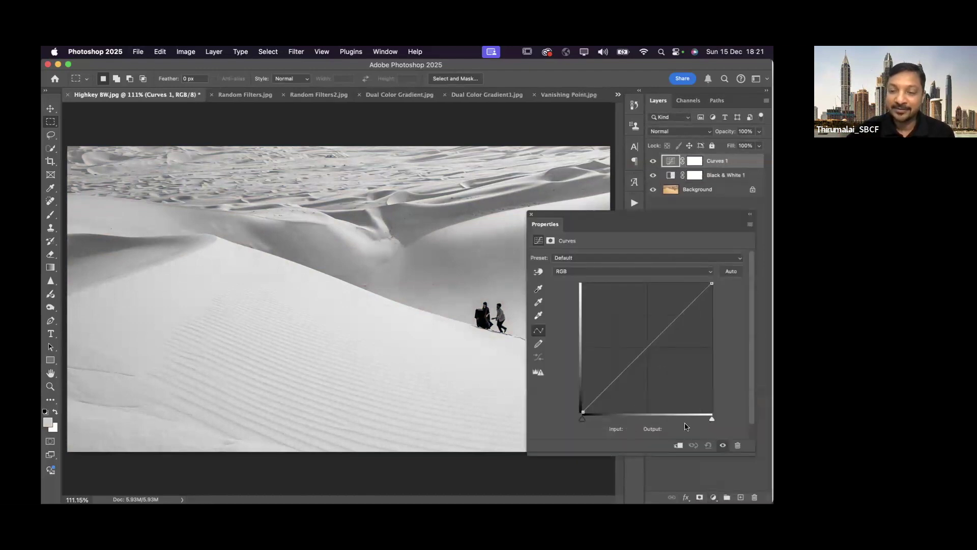
# Try white-point samples on the bright sand in the hollow behind the main dune, and settle on one there.
pyautogui.click(538, 316)
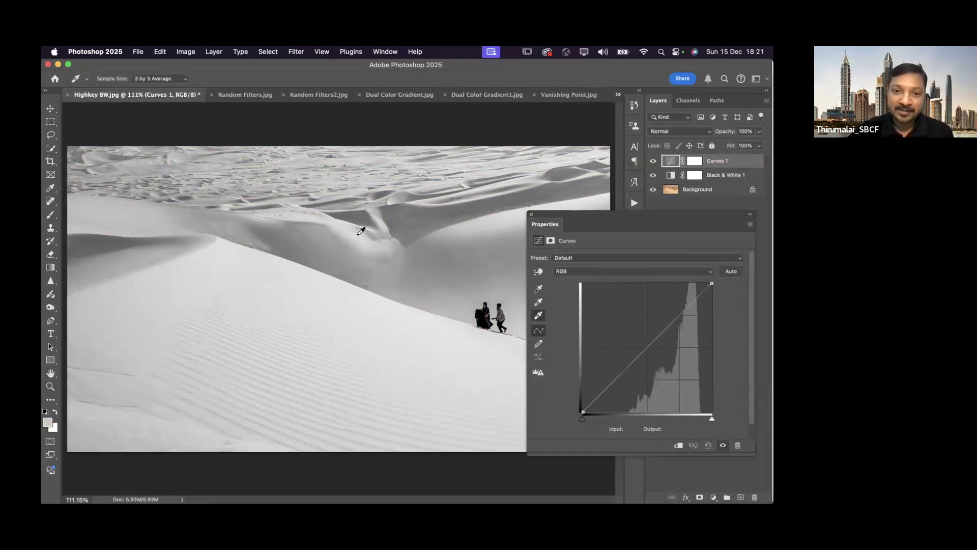
pyautogui.click(344, 225)
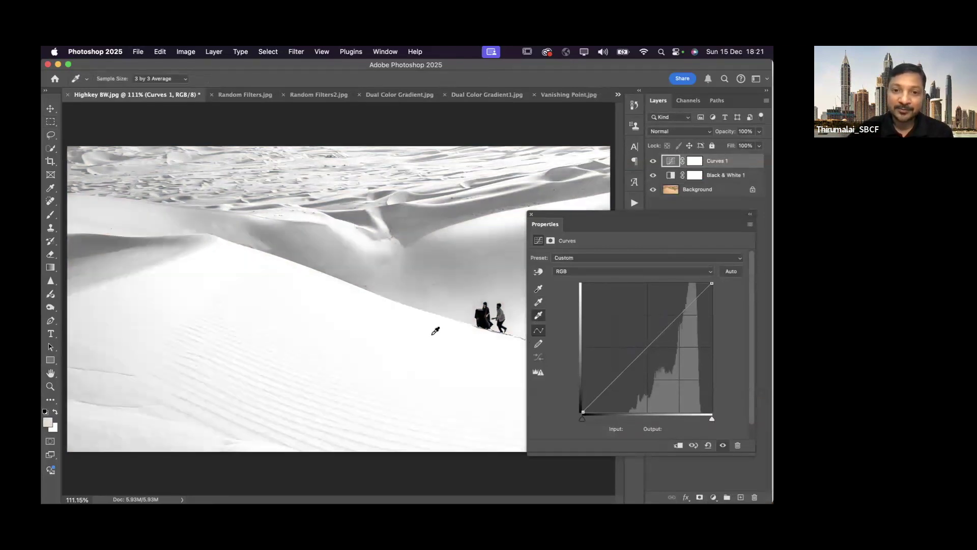
pyautogui.click(357, 224)
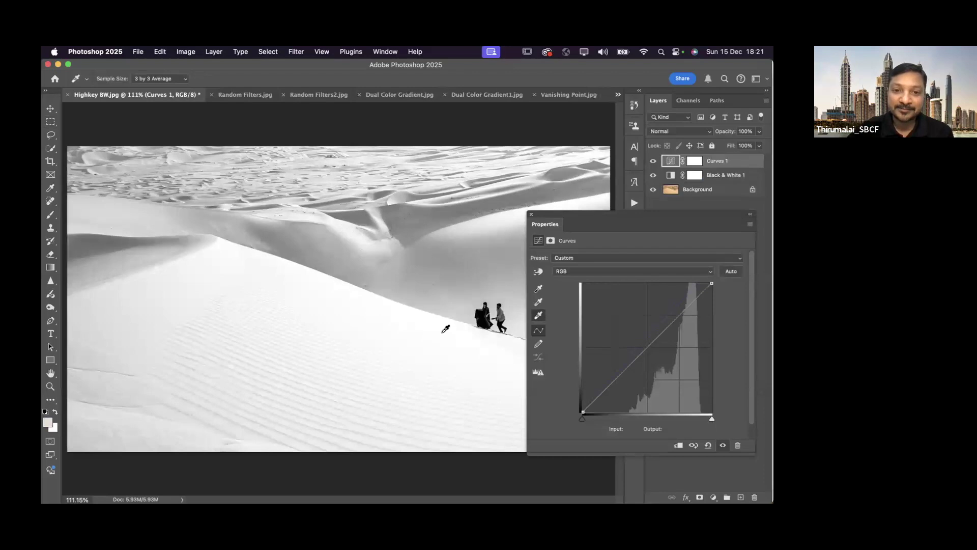
pyautogui.click(345, 224)
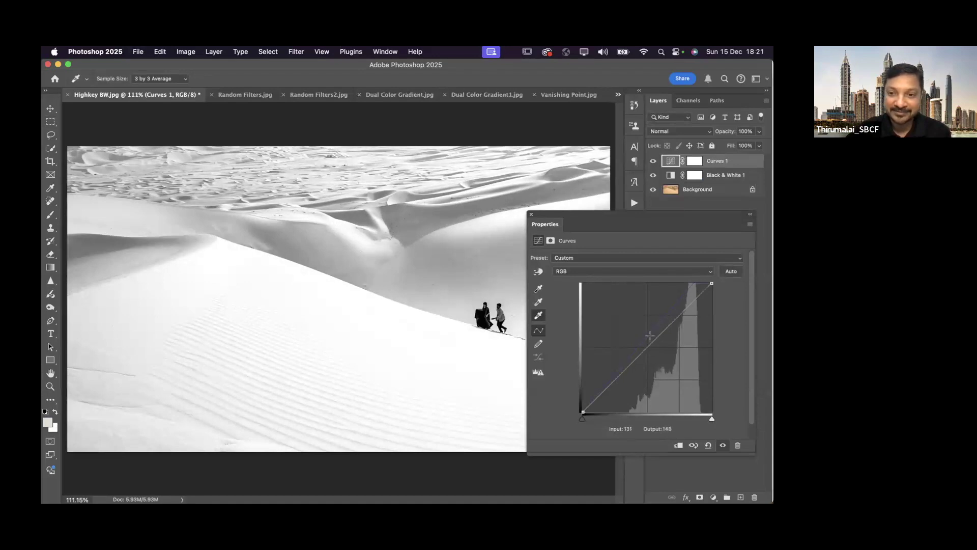
# Sample the black point on the dark walking figures and the gray point on the shaded dune, and close the Curves settings.
pyautogui.click(539, 291)
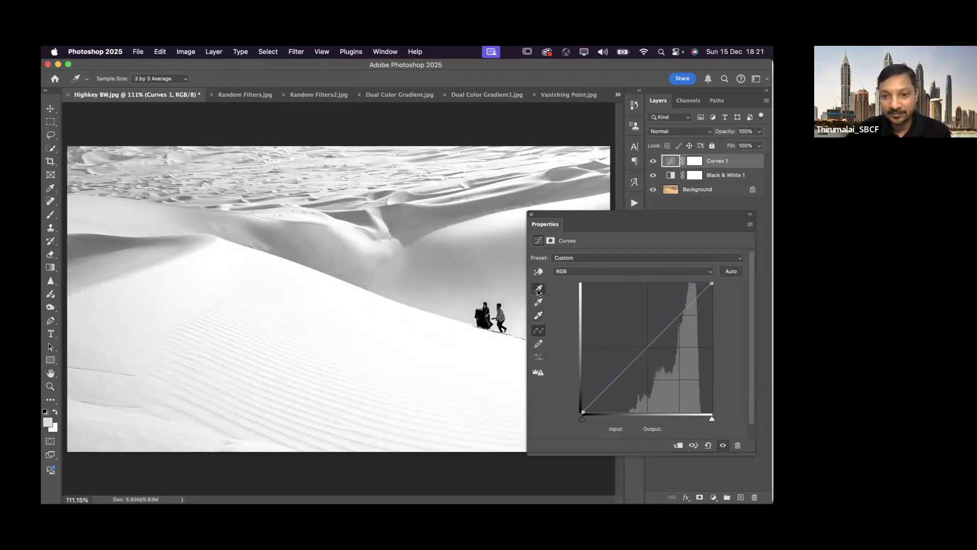
pyautogui.click(487, 320)
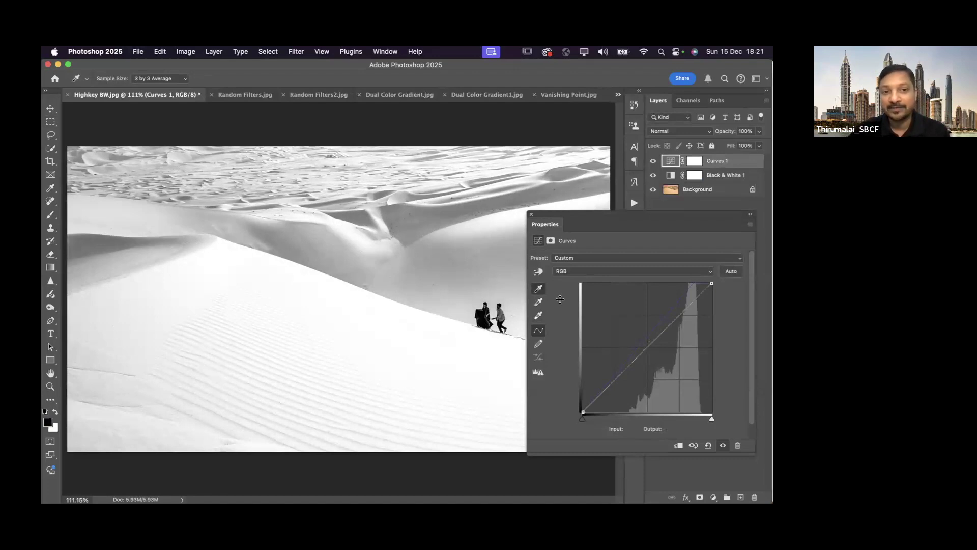
pyautogui.click(539, 302)
pyautogui.click(418, 236)
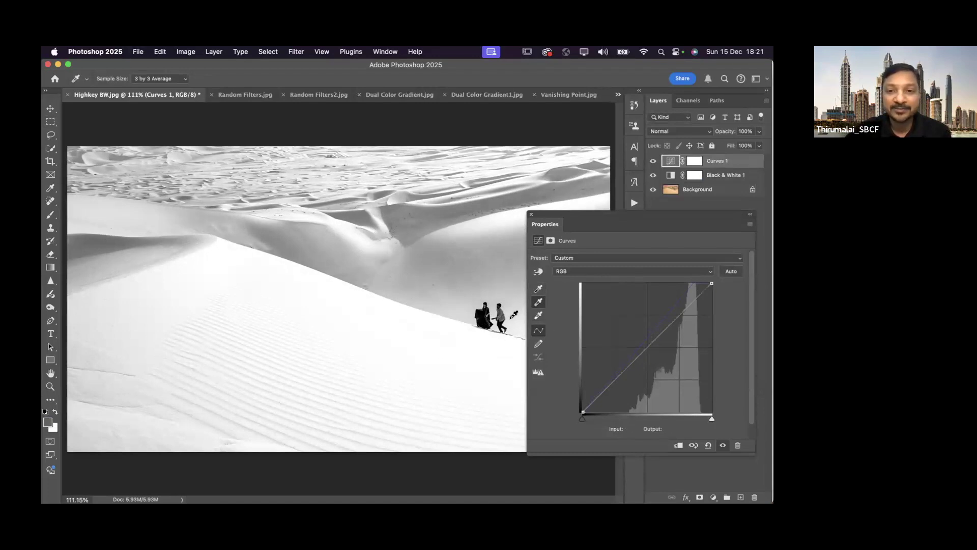
pyautogui.click(532, 217)
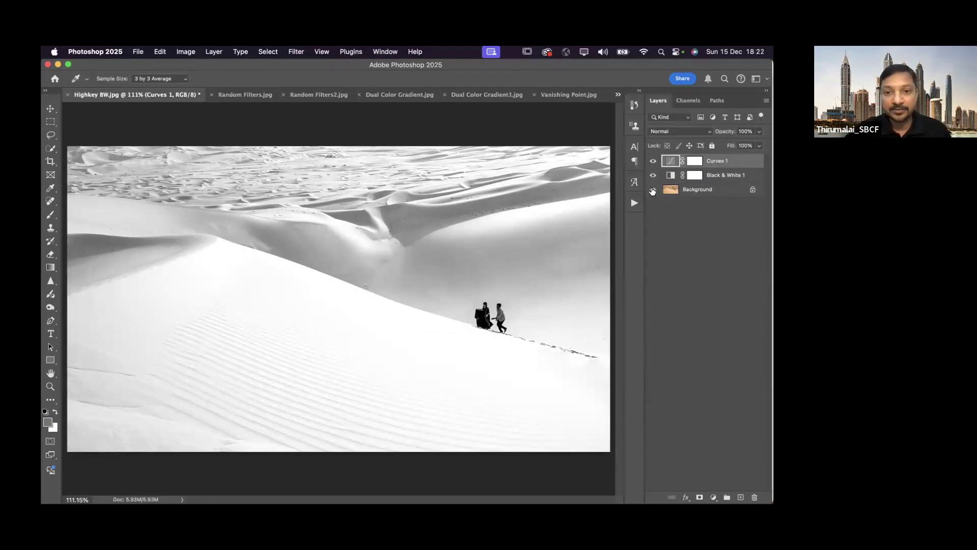
# Compare the desert photo with and without both adjustment layers, and with and without the Curves layer alone.
pyautogui.keyDown('alt'); pyautogui.click(653, 190); pyautogui.keyUp('alt')
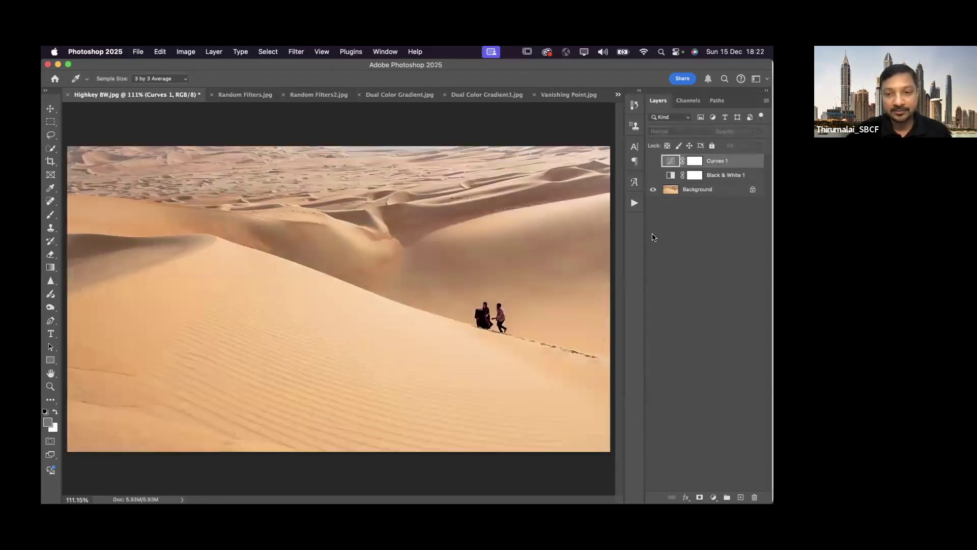
pyautogui.keyDown('alt'); pyautogui.click(653, 189); pyautogui.keyUp('alt')
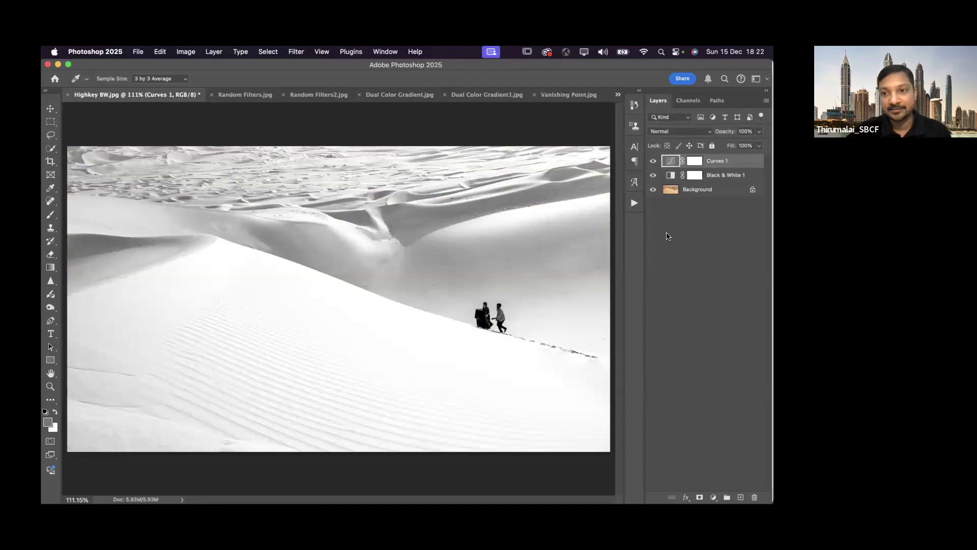
pyautogui.click(653, 161)
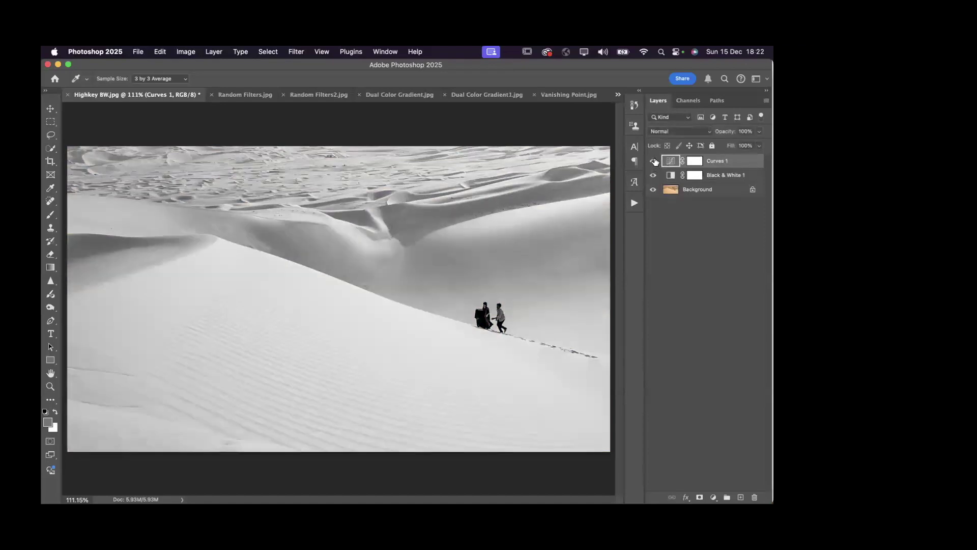
pyautogui.click(653, 161)
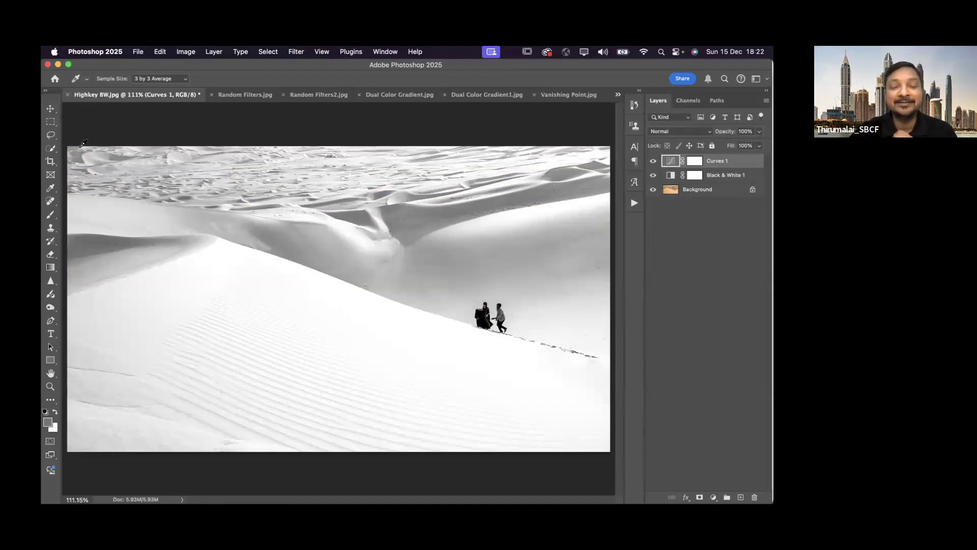
# Close Highkey BW.jpg and bring the Random Filters.jpg document to the front.
pyautogui.click(67, 95)
pyautogui.click(419, 246)
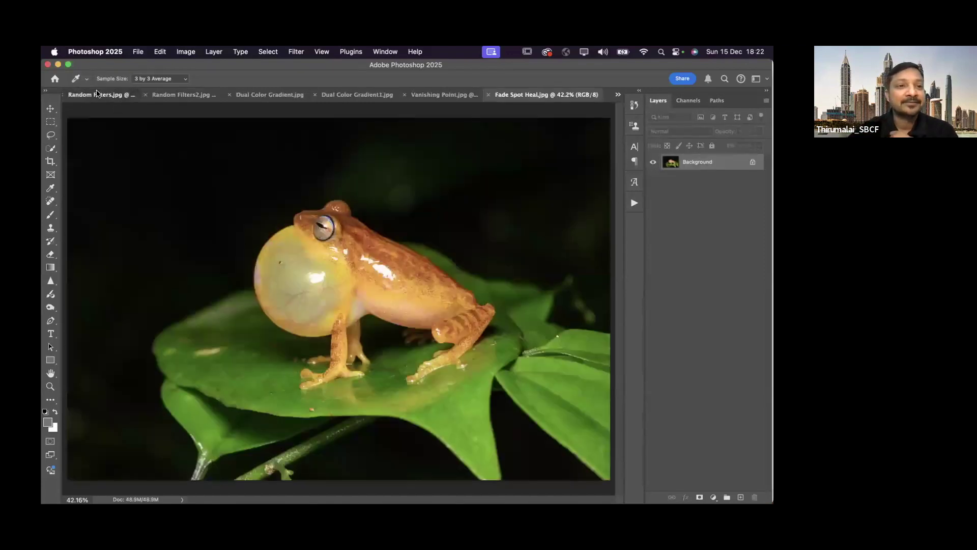
pyautogui.click(96, 94)
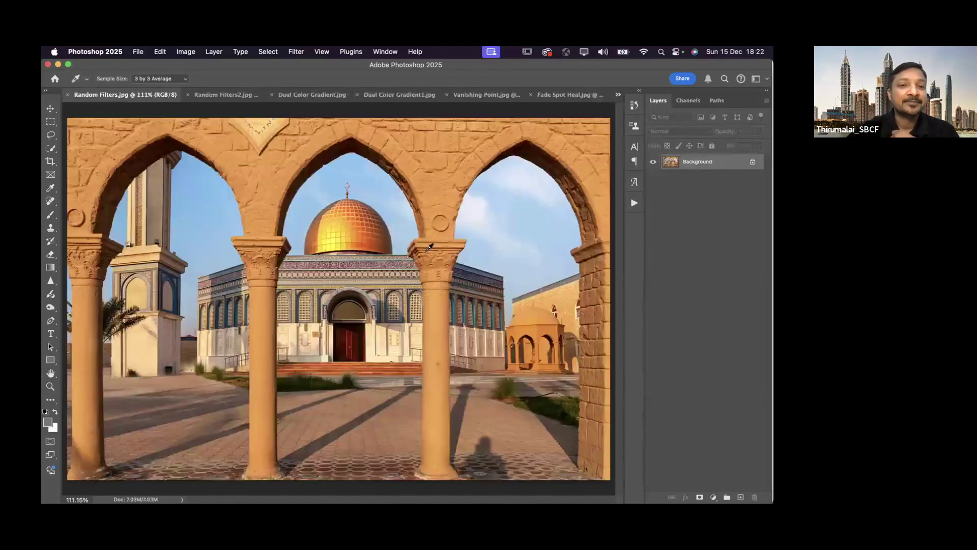
pyautogui.click(619, 95)
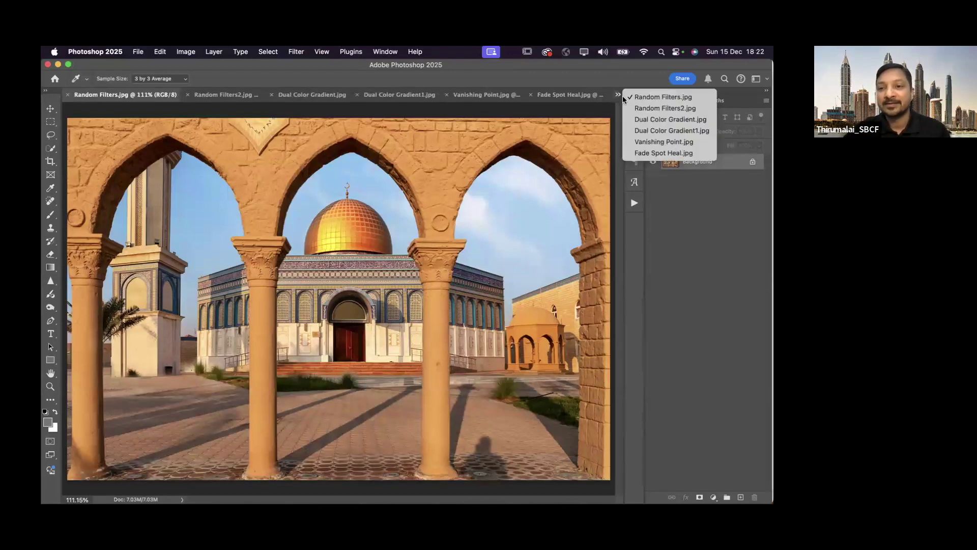
pyautogui.click(657, 97)
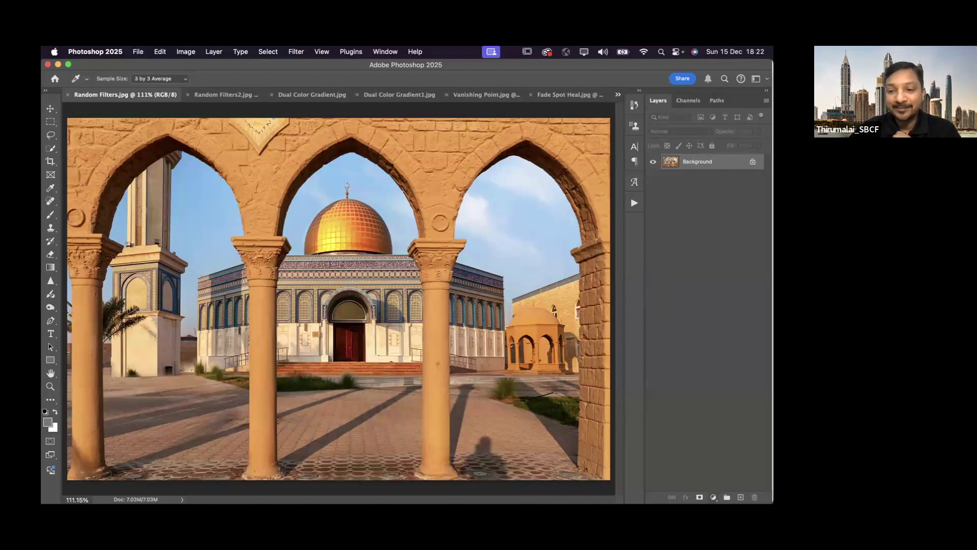
# Add a Gradient Map adjustment layer above the mosque photo's background and open its settings.
pyautogui.click(714, 497)
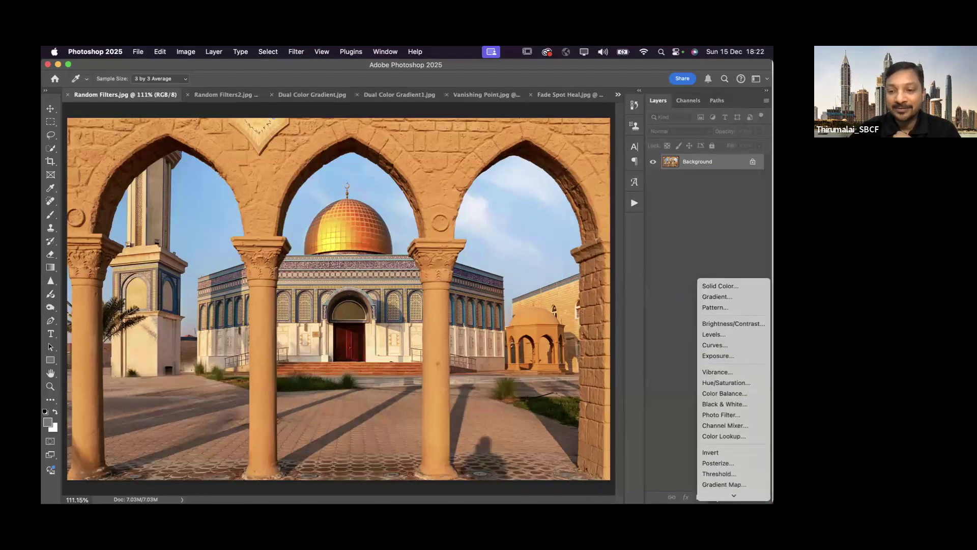
pyautogui.click(728, 484)
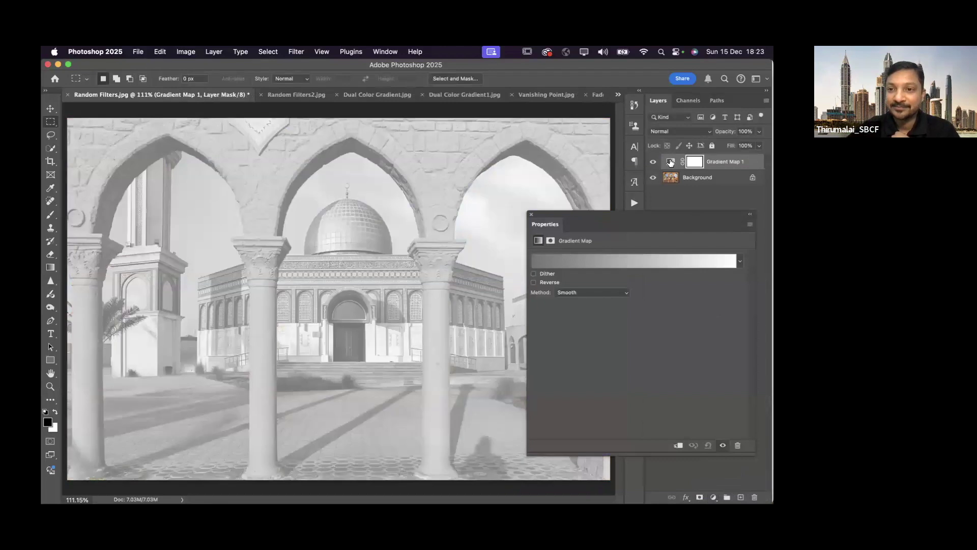
pyautogui.click(671, 162)
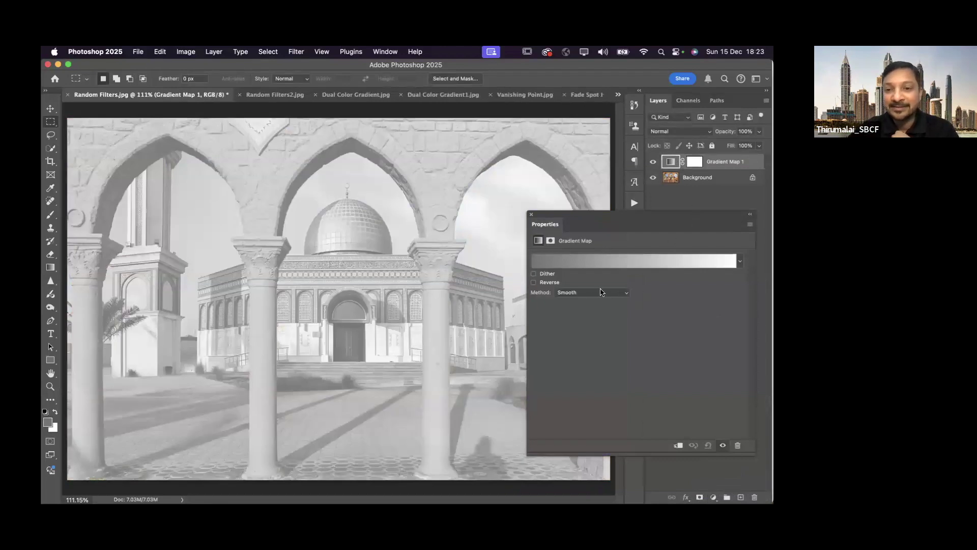
# Try other gradient map methods, including Perceptual, return the method to Smooth, and close the settings.
pyautogui.click(626, 293)
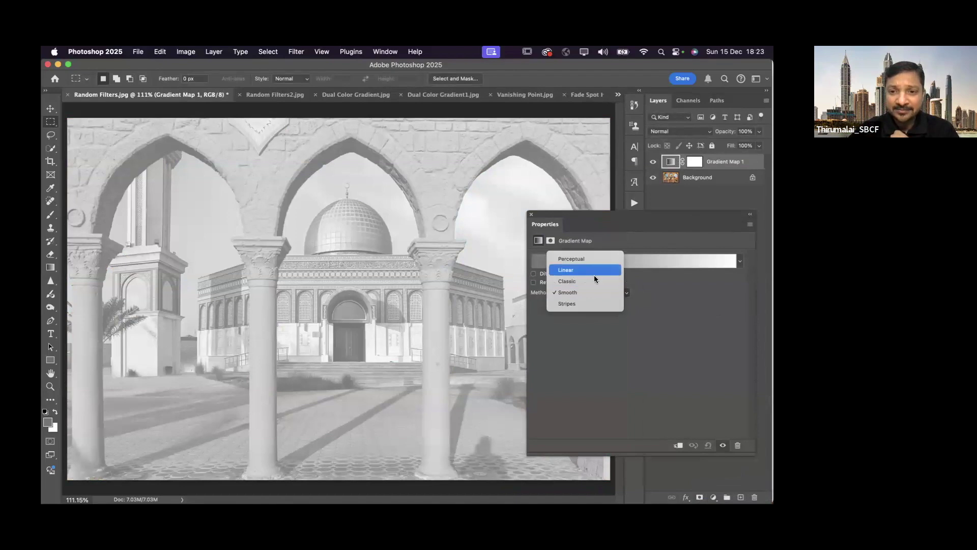
pyautogui.click(594, 276)
pyautogui.click(627, 293)
pyautogui.click(593, 281)
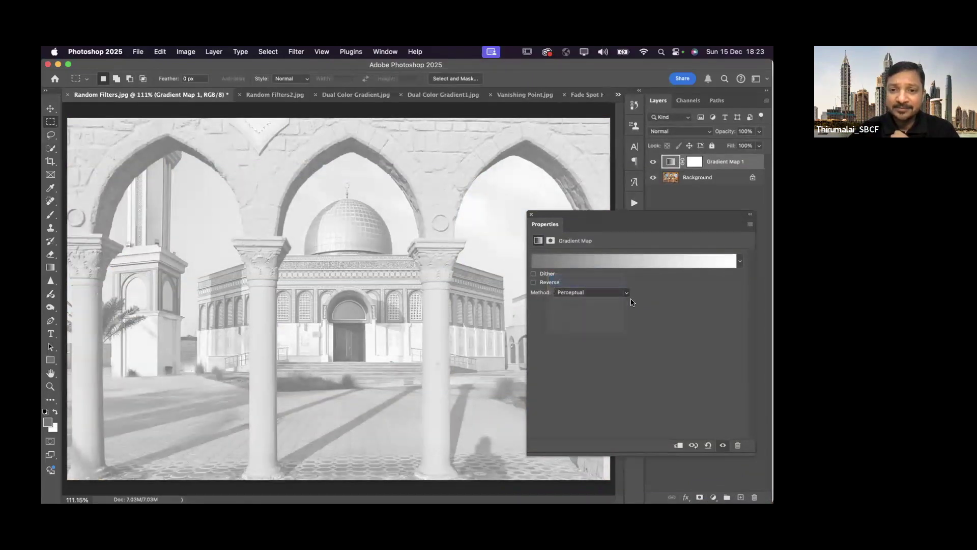
pyautogui.click(627, 293)
pyautogui.click(579, 326)
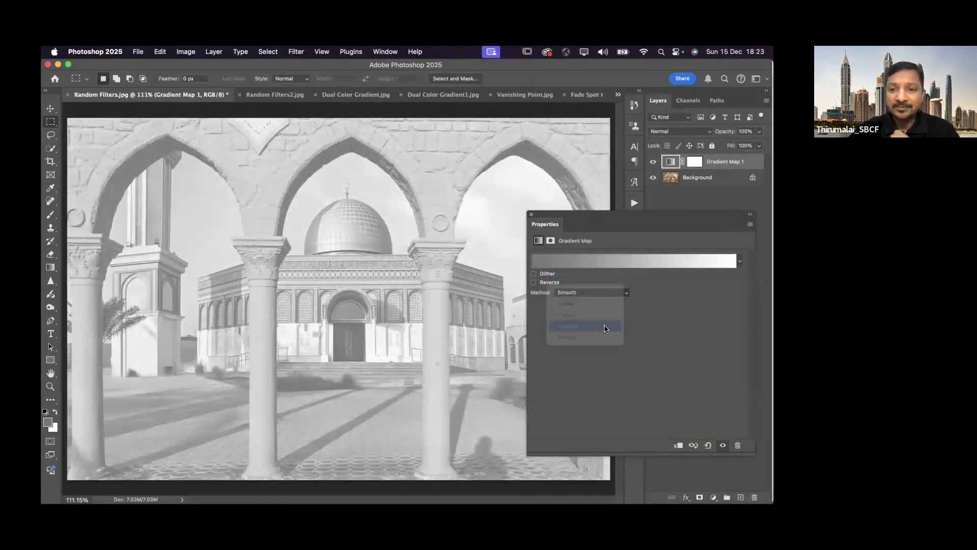
pyautogui.click(532, 215)
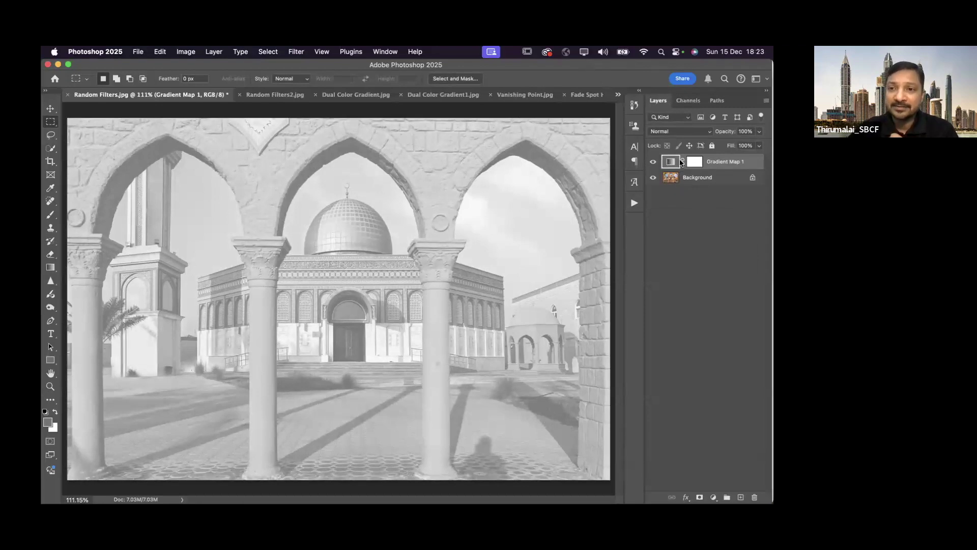
# Preview different blend modes on the Gradient Map layer and set it to Soft Light.
pyautogui.click(682, 133)
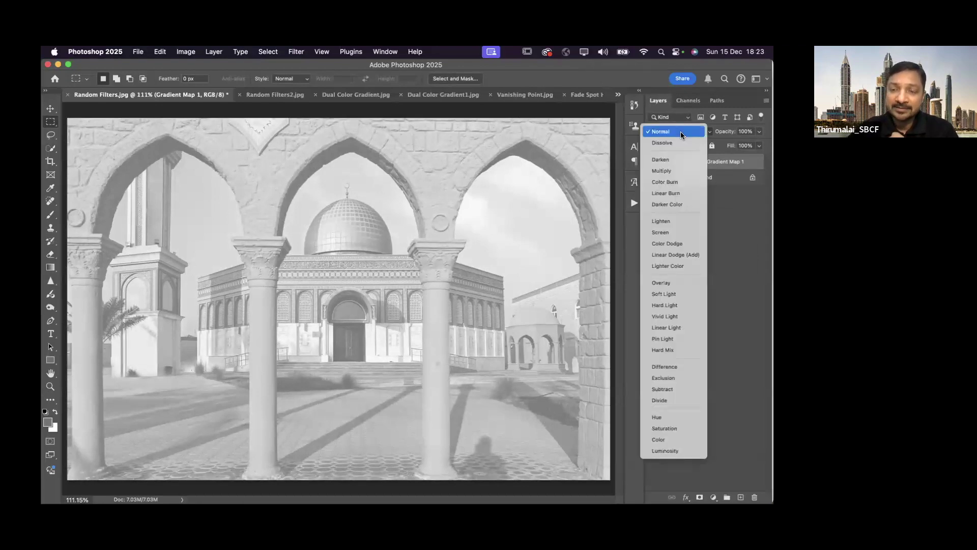
pyautogui.press('Down')
pyautogui.press('Down')
pyautogui.press('Down')
pyautogui.press('Down')
pyautogui.press('Down')
pyautogui.press('Down')
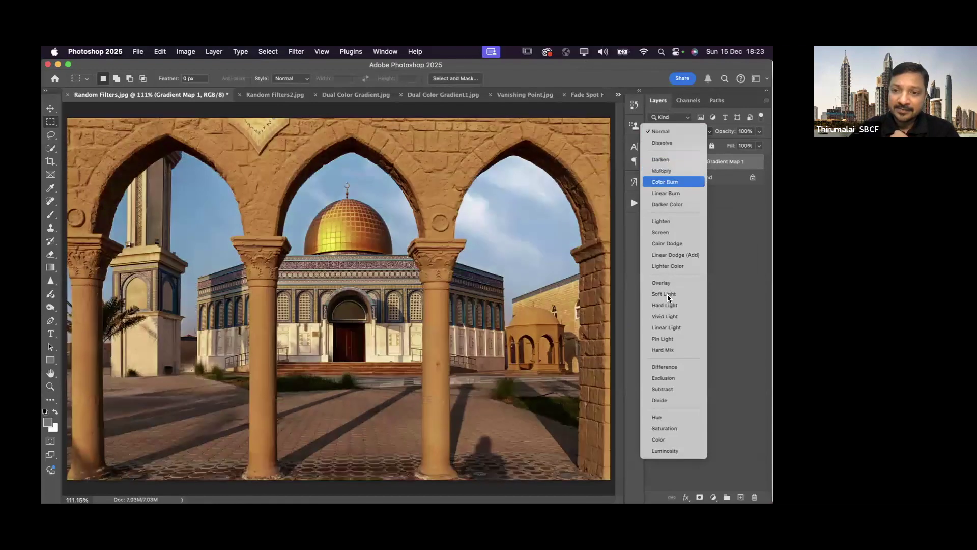
pyautogui.press('Down')
pyautogui.press('Down')
pyautogui.press('Down')
pyautogui.press('Down')
pyautogui.press('Down')
pyautogui.press('Down')
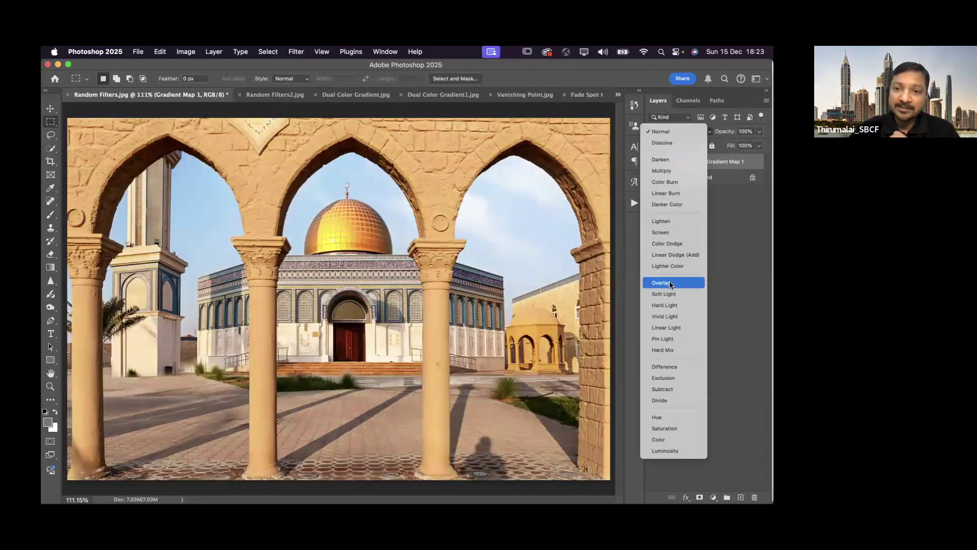
pyautogui.click(670, 293)
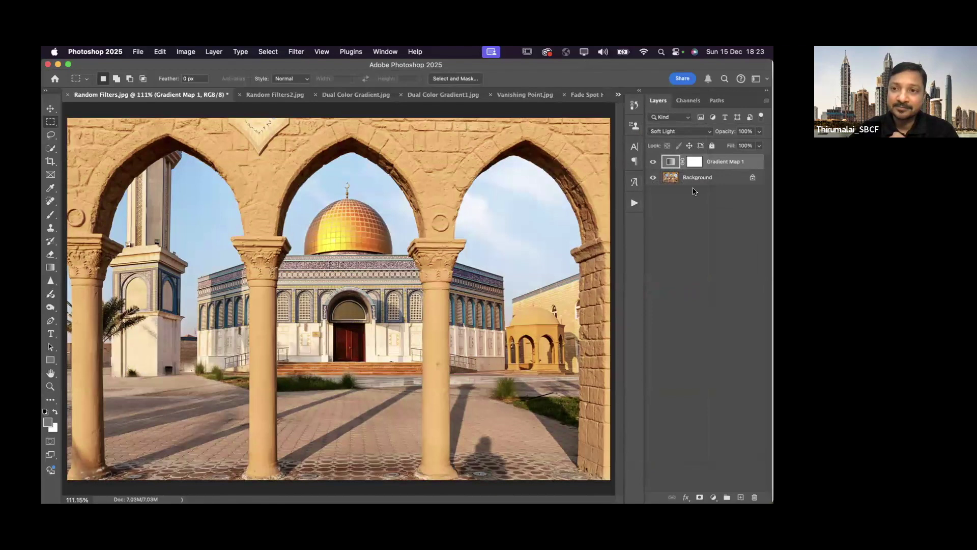
# Delete the Gradient Map layer and add a fresh Gradient Map adjustment layer above the background.
pyautogui.press('BackSpace')
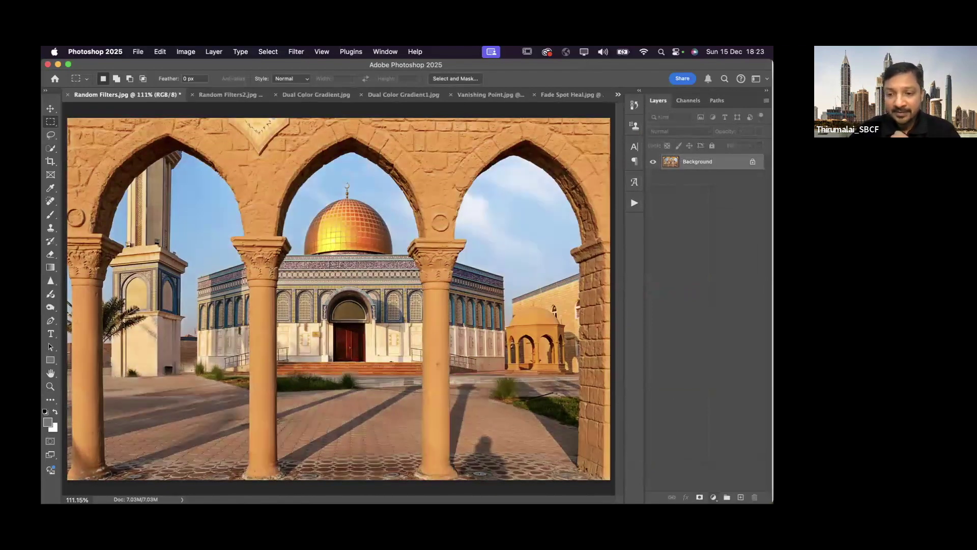
pyautogui.click(713, 498)
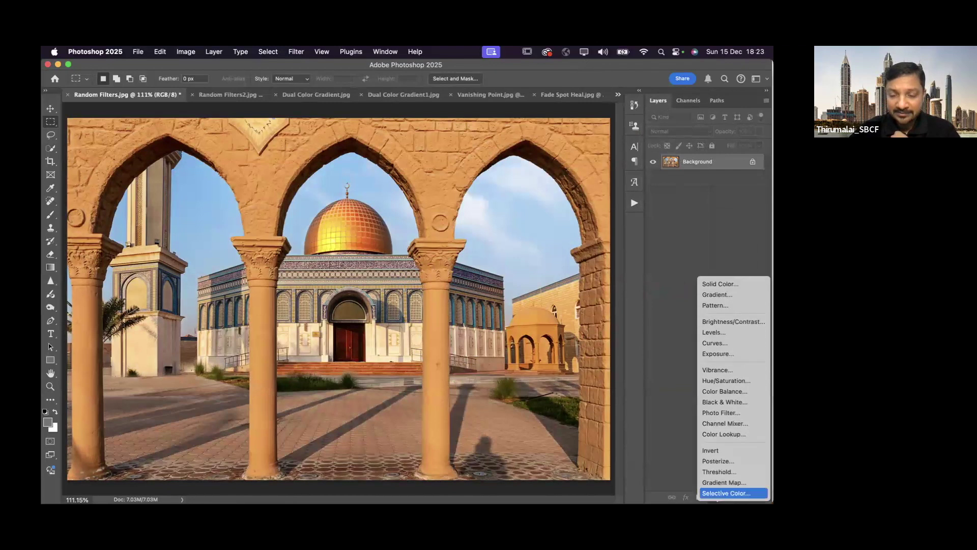
pyautogui.click(718, 483)
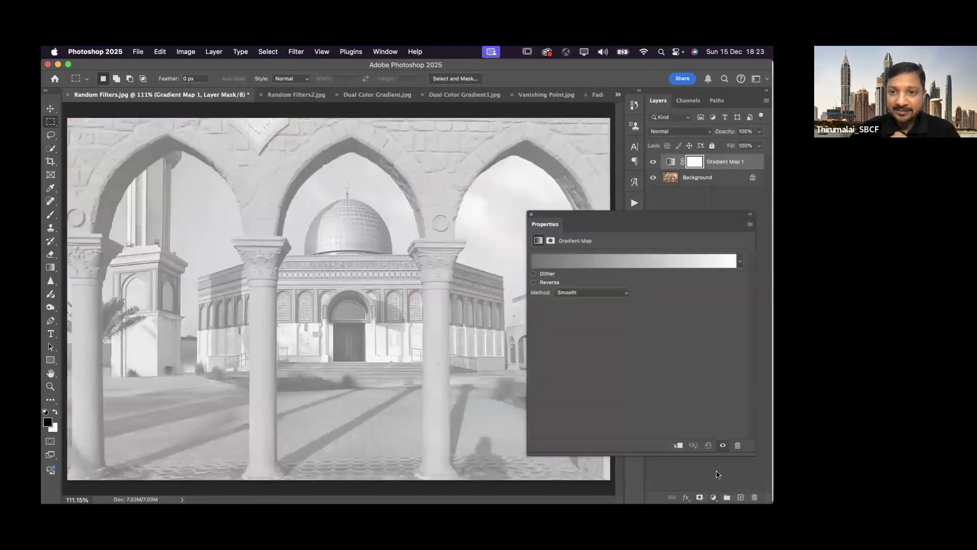
# Browse the gradient presets, apply the Basics Foreground to Background black-to-white gradient to the Gradient Map, and close its settings.
pyautogui.click(620, 262)
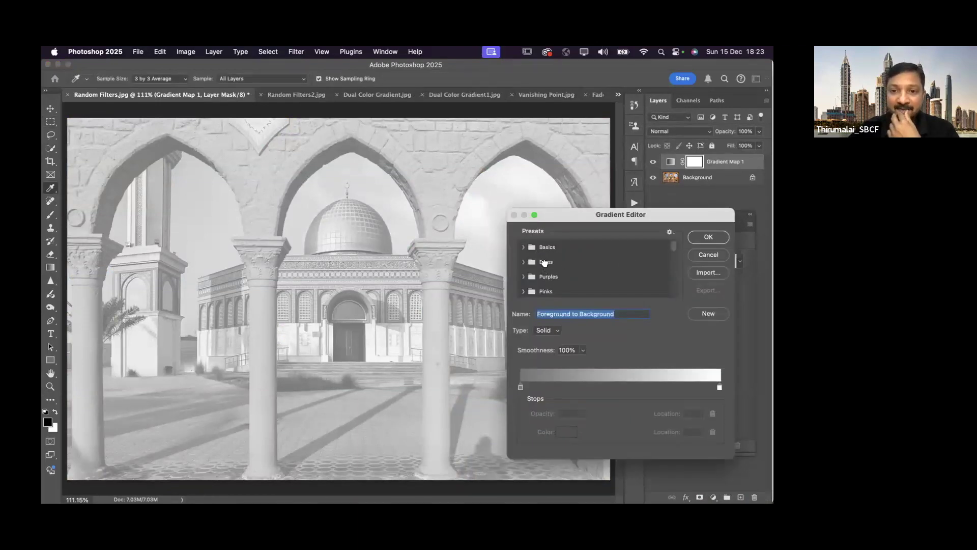
pyautogui.click(546, 261)
pyautogui.click(524, 262)
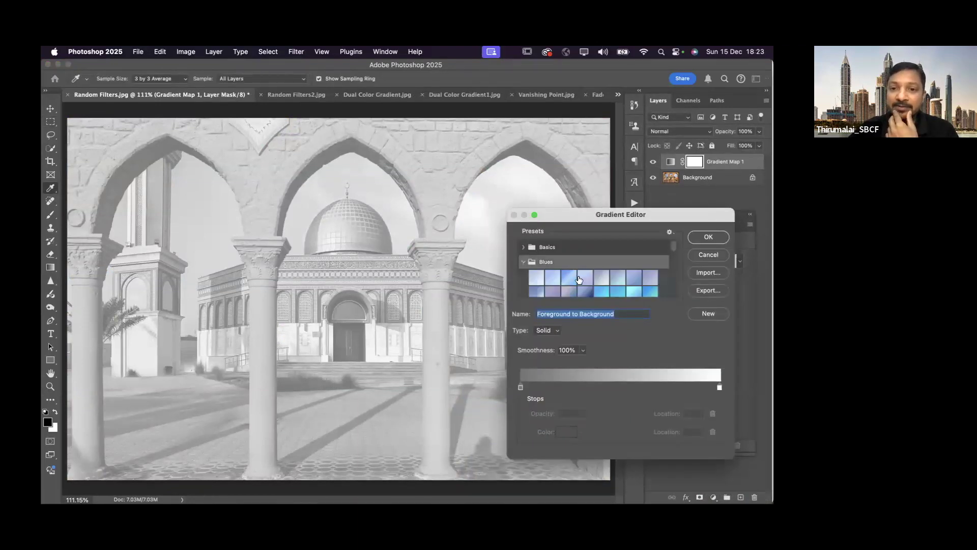
pyautogui.click(524, 262)
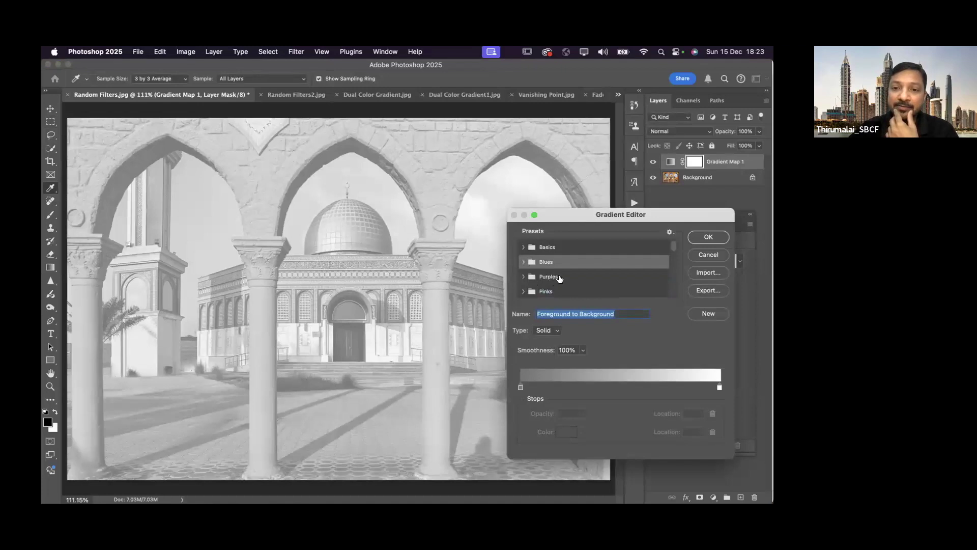
pyautogui.click(563, 248)
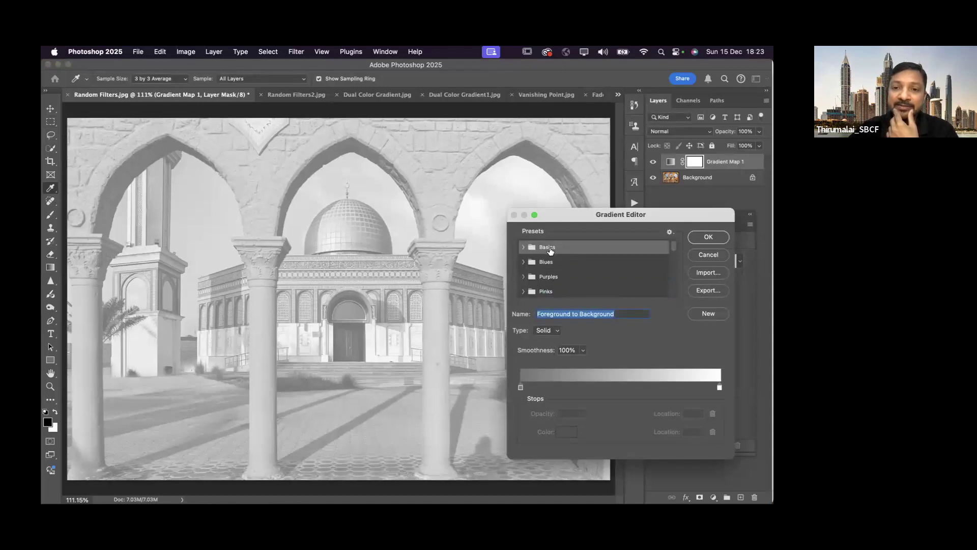
pyautogui.click(525, 248)
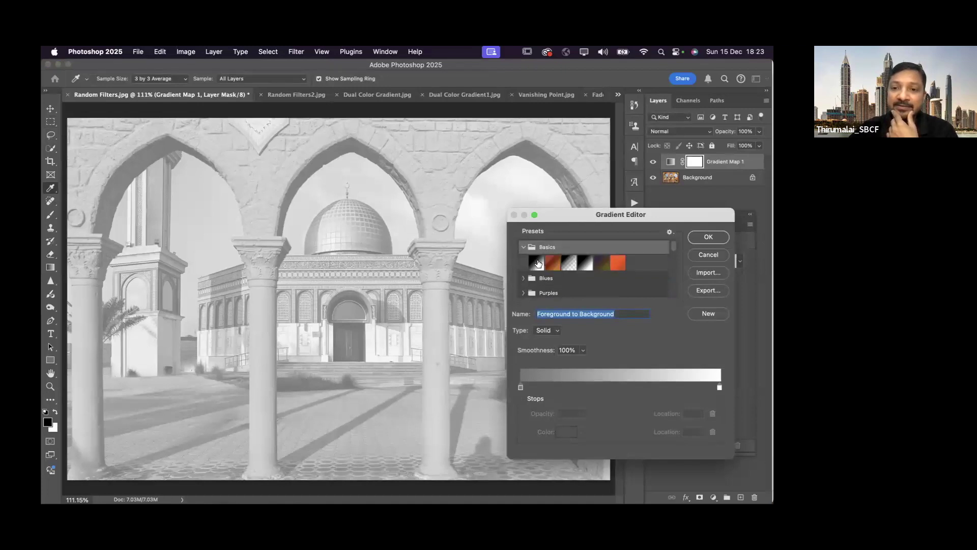
pyautogui.click(537, 263)
pyautogui.click(708, 238)
pyautogui.press('m')
pyautogui.click(732, 222)
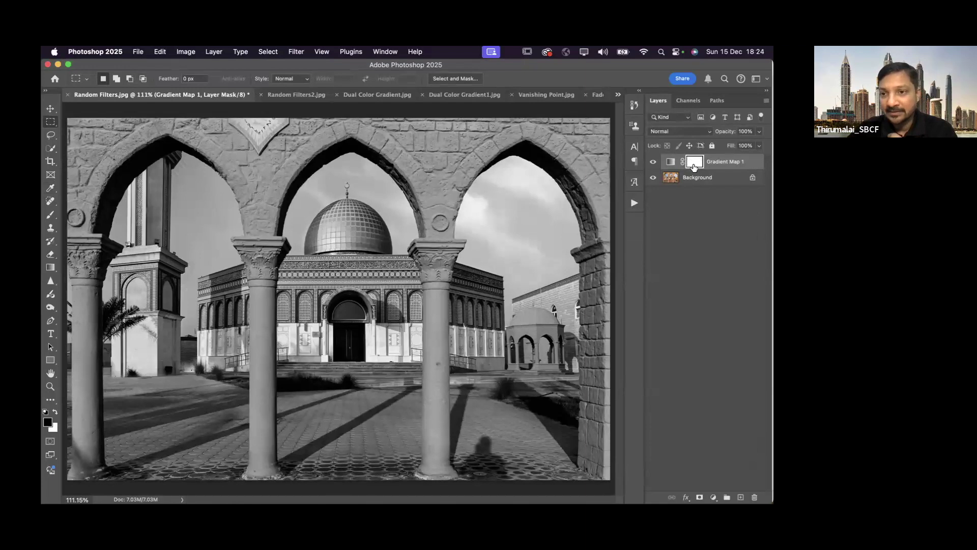
# Set the black-to-white Gradient Map layer's blend mode to Soft Light.
pyautogui.click(668, 163)
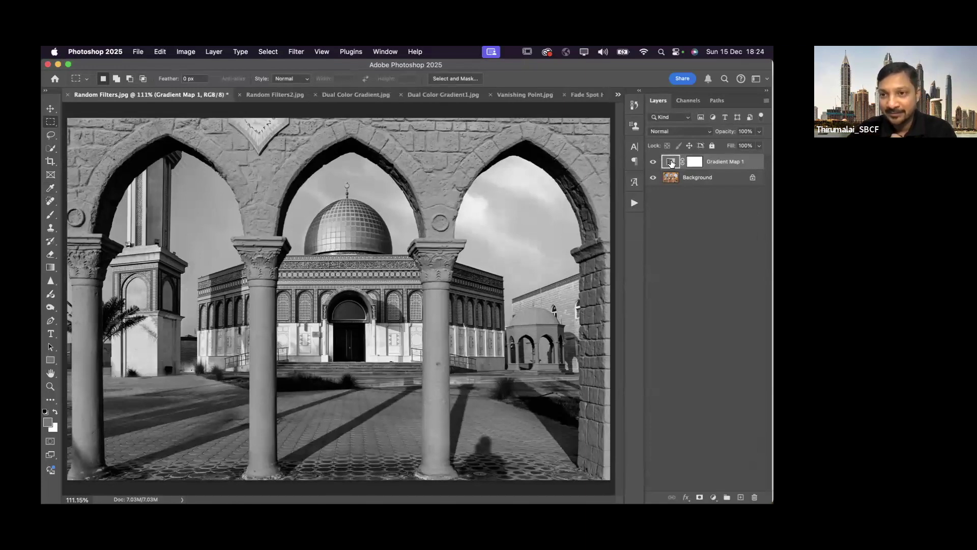
pyautogui.click(708, 132)
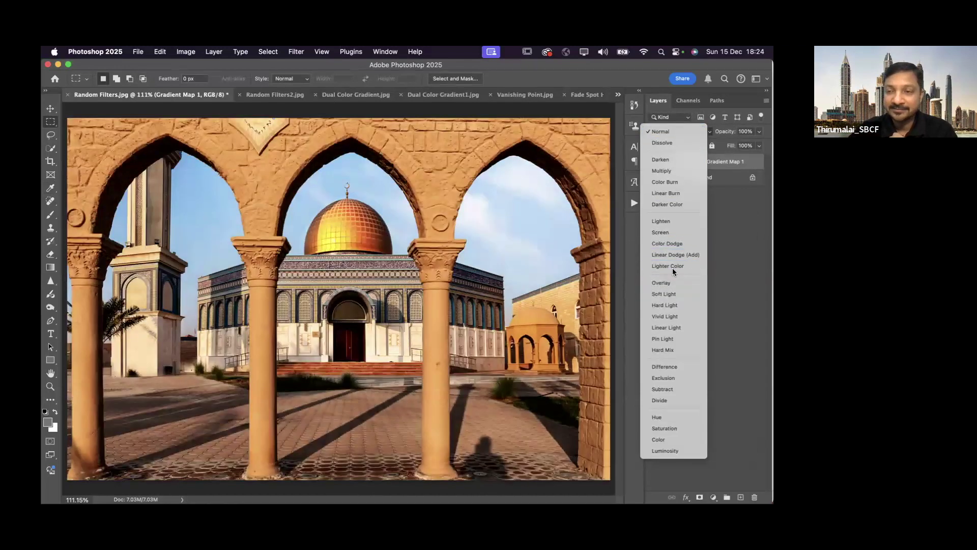
pyautogui.click(665, 294)
# Change the Gradient Map's gradient type to Noise and set its roughness to 14%.
pyautogui.doubleClick(671, 163)
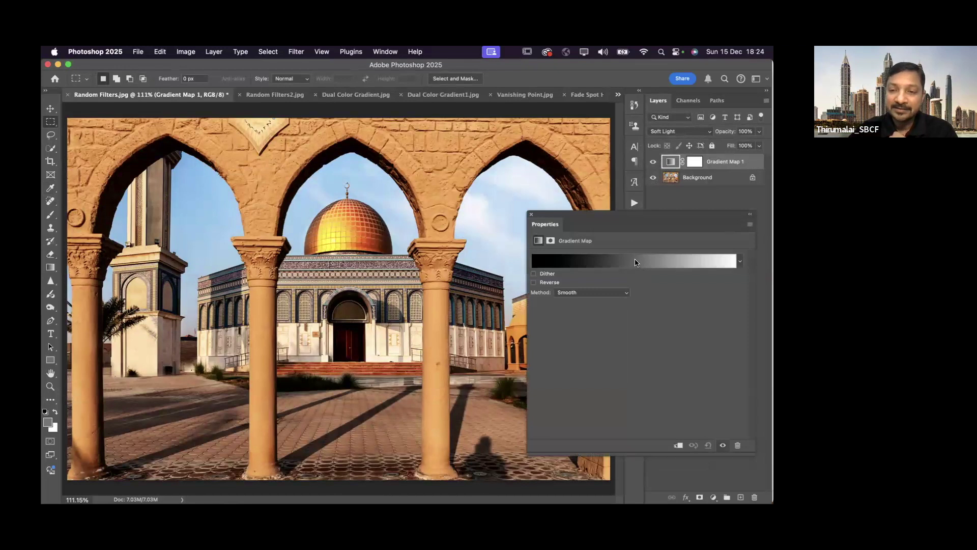
pyautogui.click(638, 262)
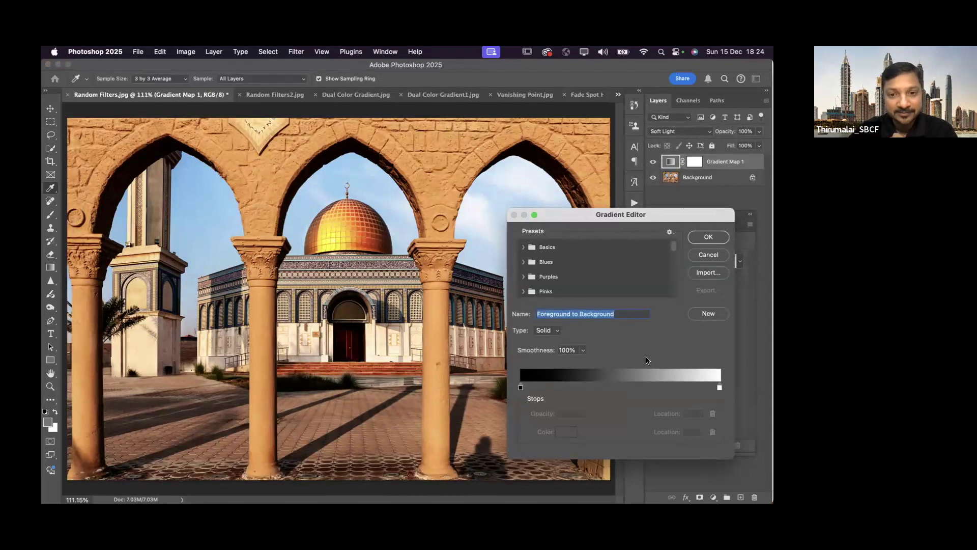
pyautogui.click(558, 333)
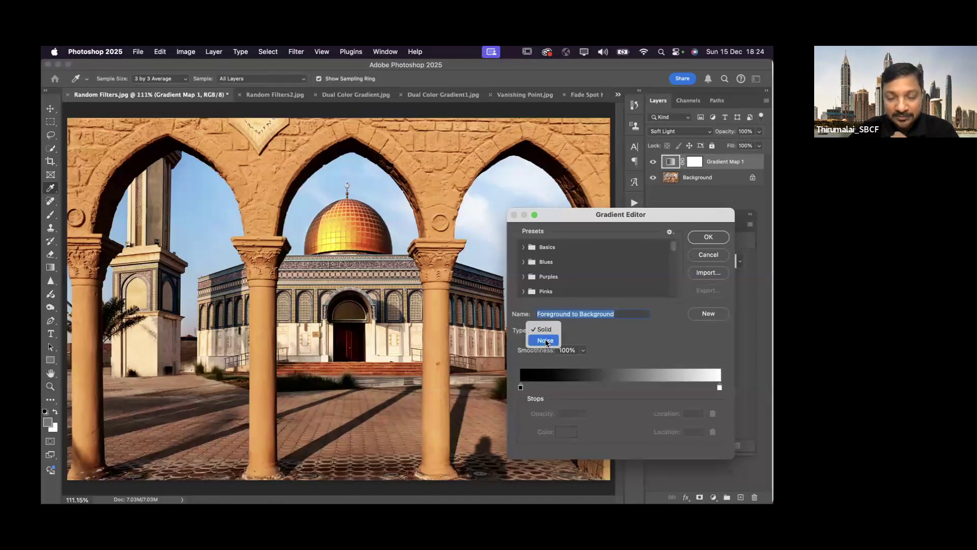
pyautogui.click(546, 341)
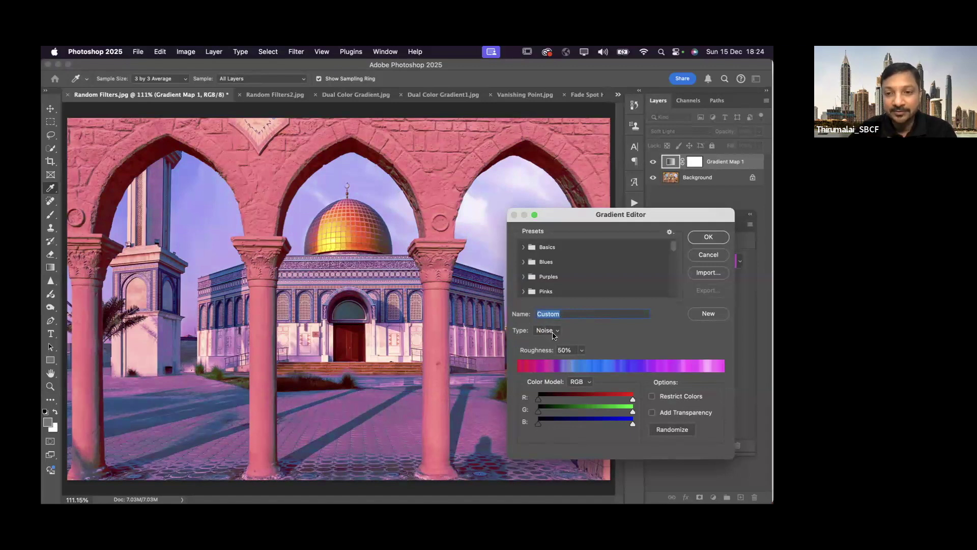
pyautogui.moveTo(548, 352)
pyautogui.mouseDown()
pyautogui.moveTo(524, 351)
pyautogui.moveTo(538, 351)
pyautogui.mouseUp()
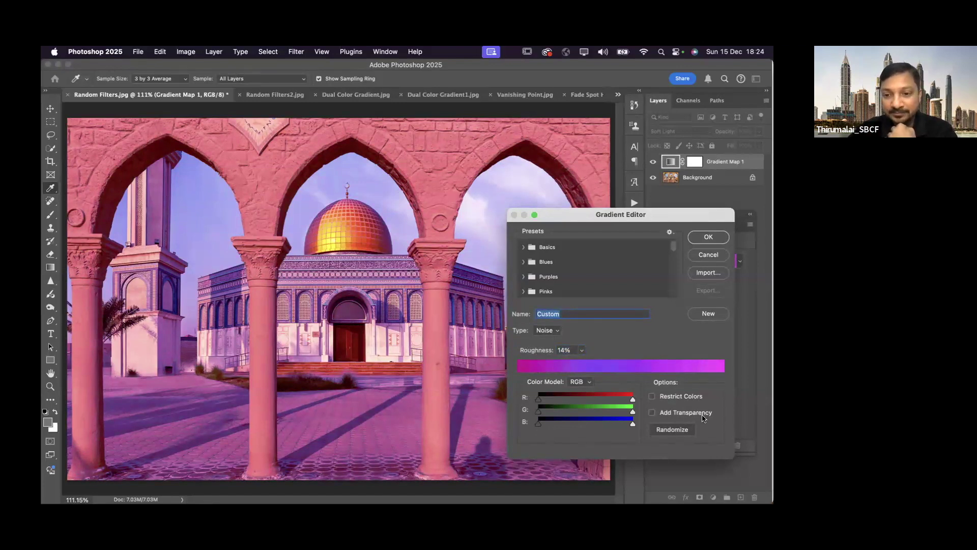
# Randomize the noise gradient repeatedly until it runs from dark blue through pink to tan.
pyautogui.click(674, 431)
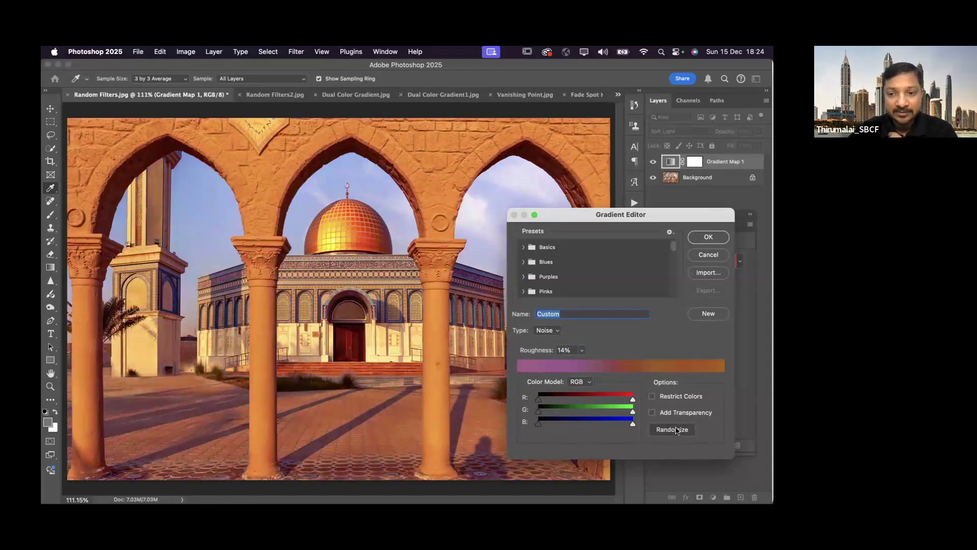
pyautogui.click(675, 430)
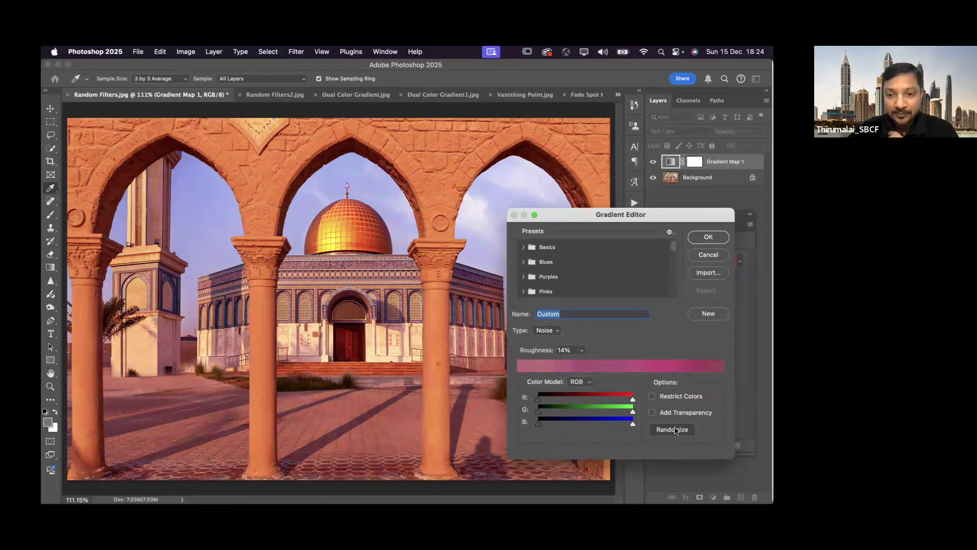
pyautogui.click(676, 431)
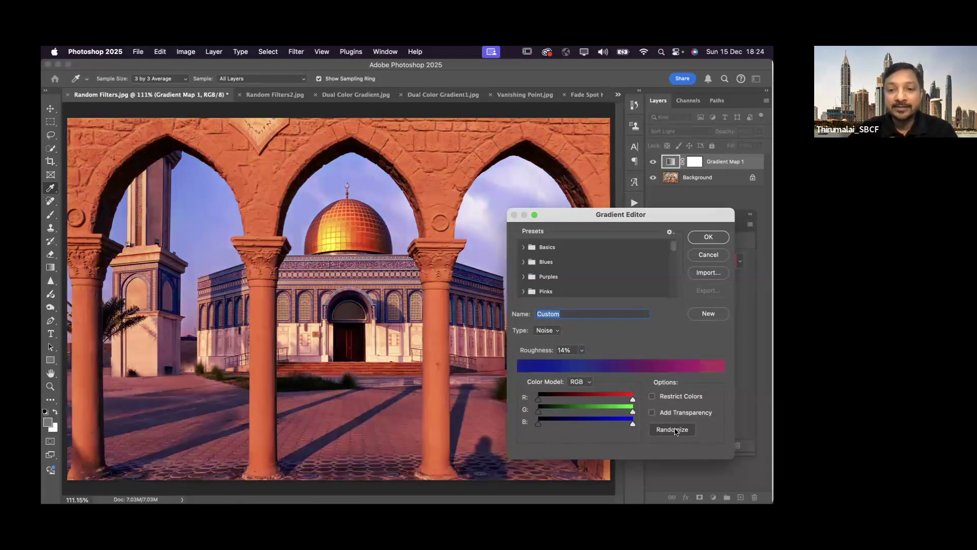
pyautogui.click(675, 431)
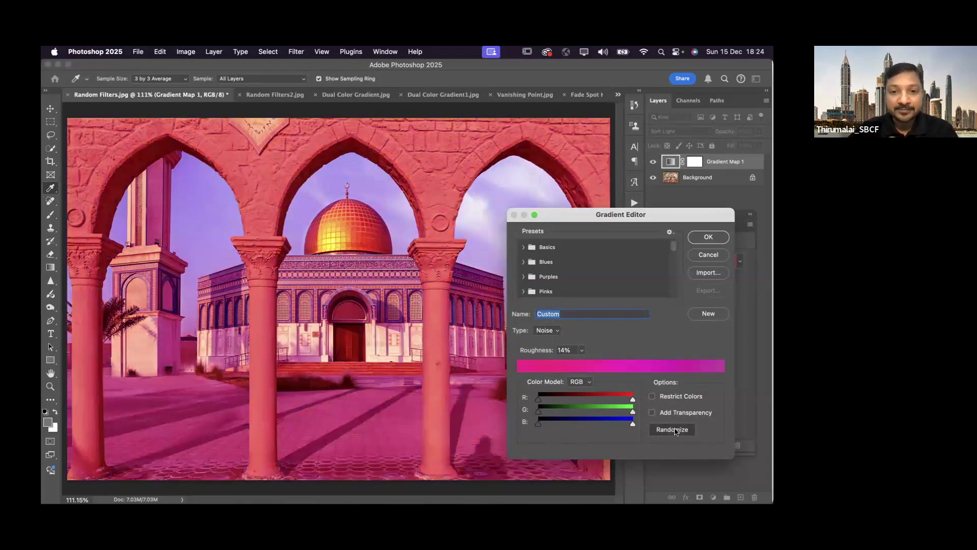
pyautogui.click(676, 430)
pyautogui.click(675, 430)
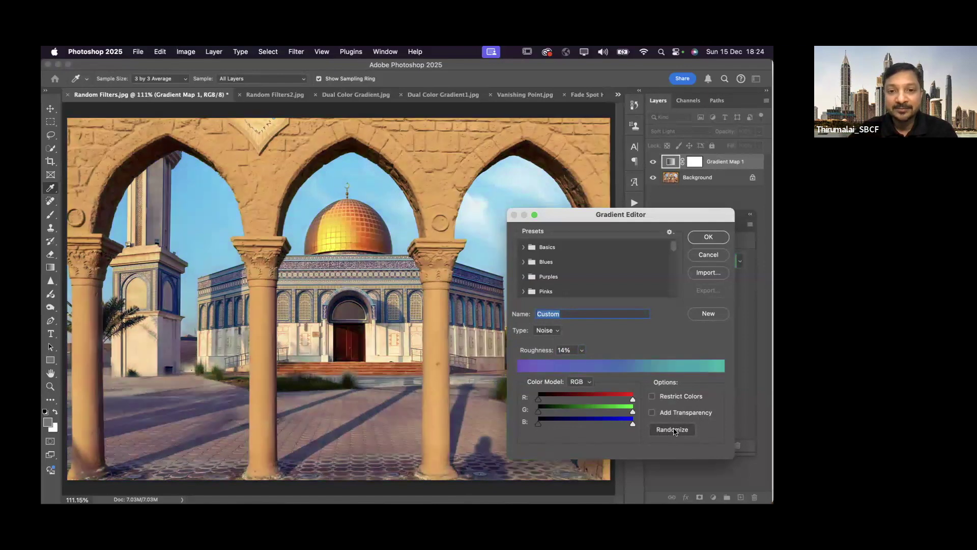
pyautogui.click(674, 430)
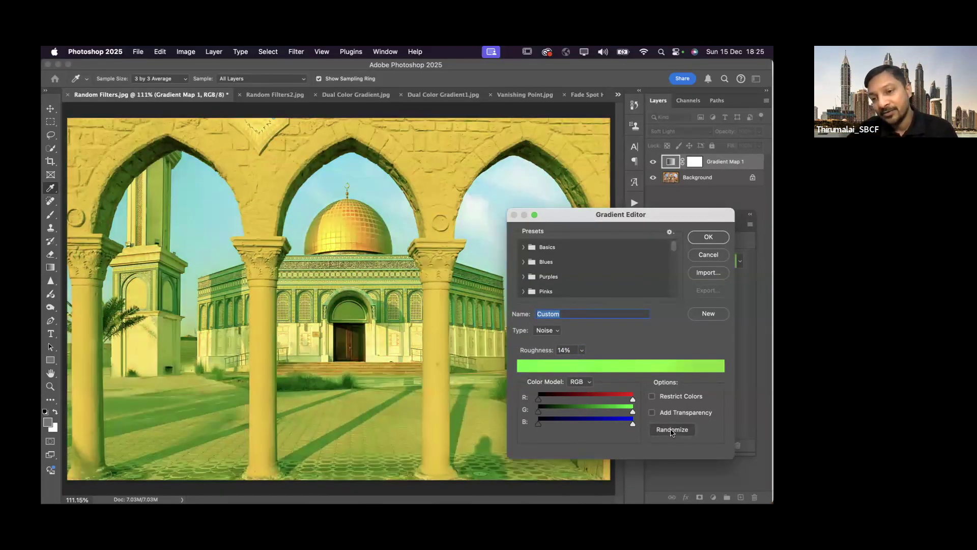
pyautogui.click(672, 430)
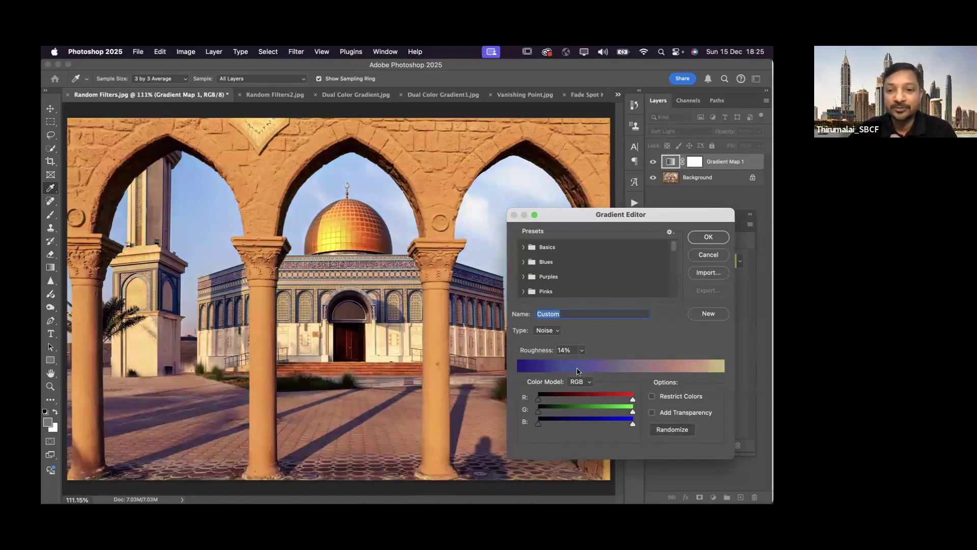
# Accept the randomized gradient, close its settings, and lower the Gradient Map layer's opacity to 56%.
pyautogui.click(708, 239)
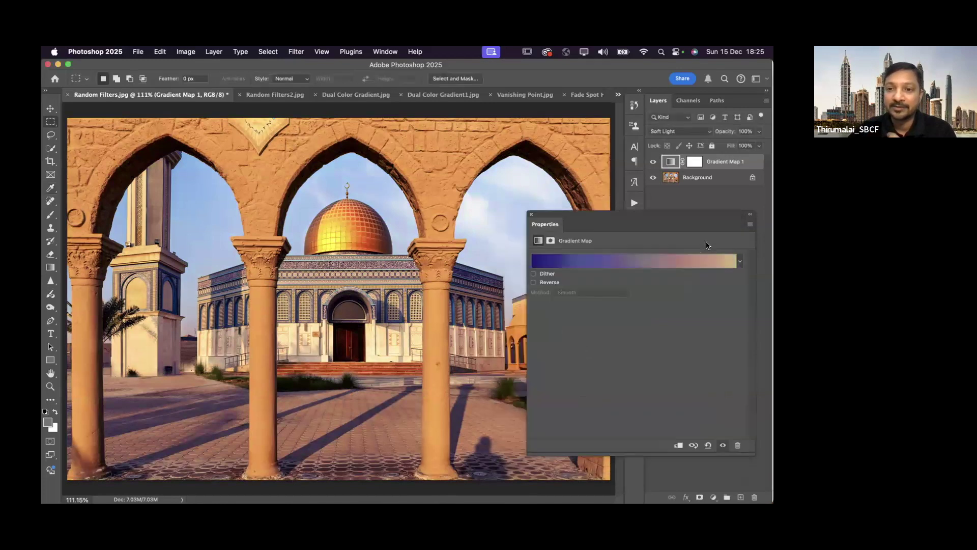
pyautogui.click(531, 214)
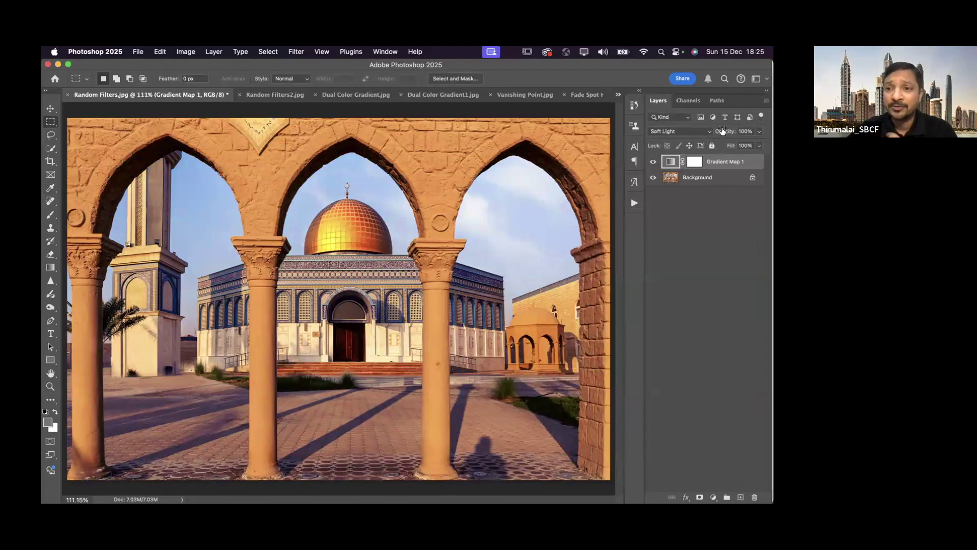
pyautogui.moveTo(731, 133); pyautogui.dragTo(721, 134)
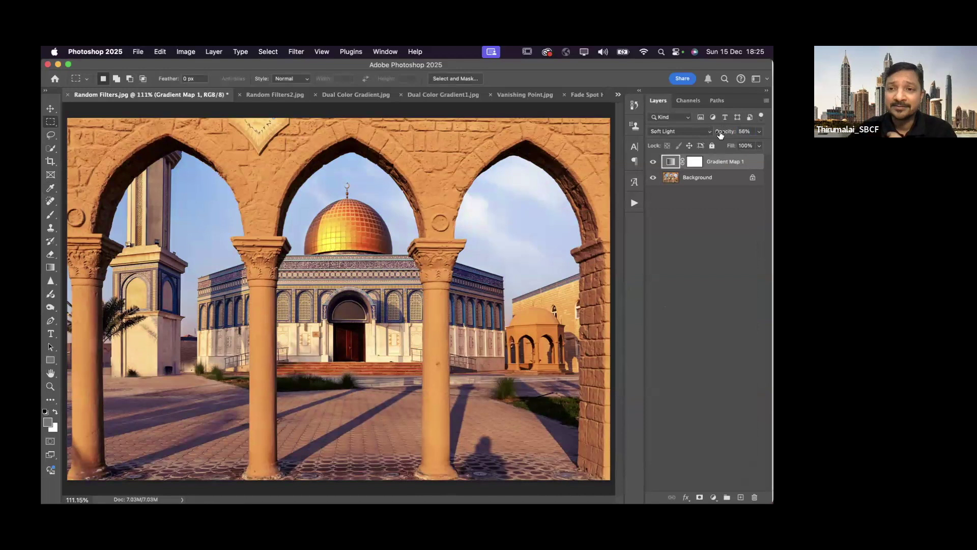
# Randomize the arch photo's noise Gradient Map repeatedly until it runs from purple to pinkish red, accept it and close its settings.
pyautogui.doubleClick(670, 162)
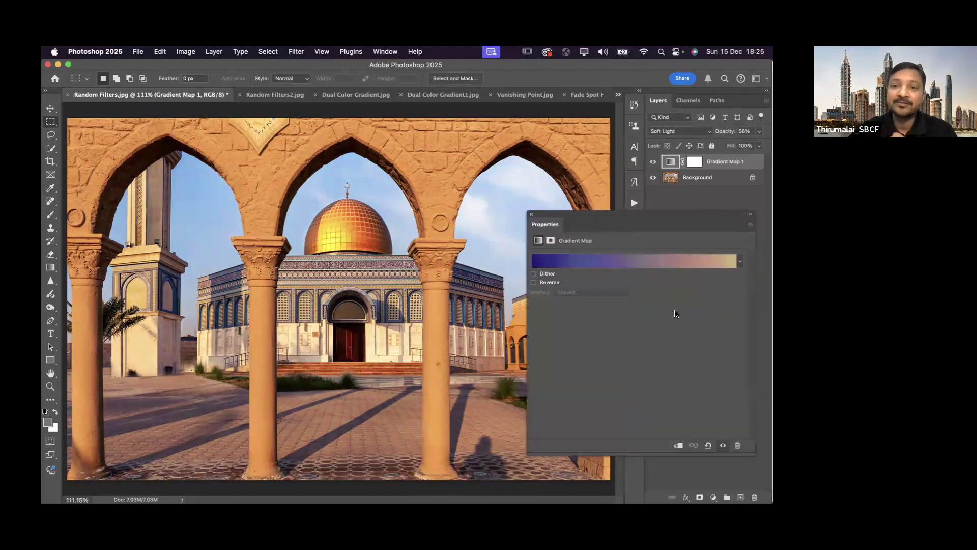
pyautogui.click(635, 262)
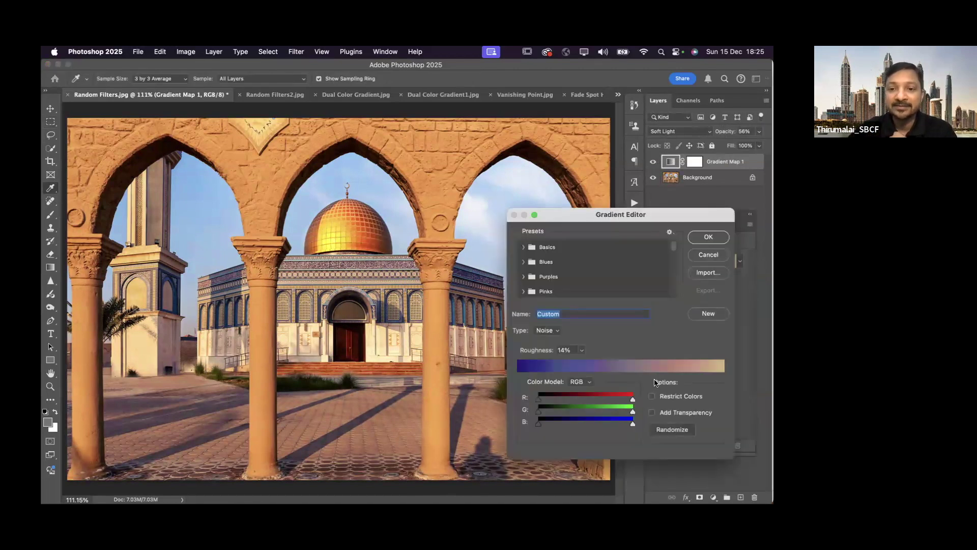
pyautogui.click(670, 431)
pyautogui.click(672, 431)
pyautogui.click(674, 431)
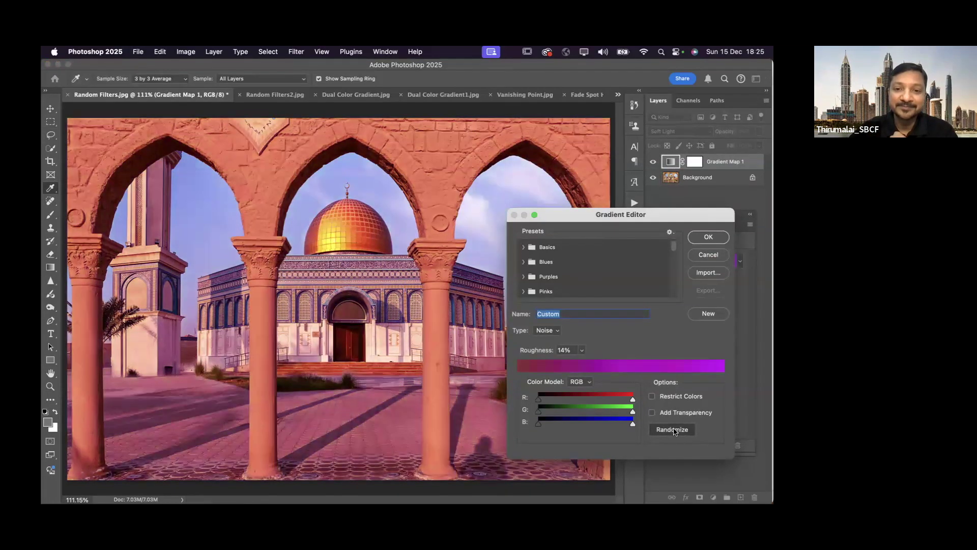
pyautogui.click(675, 431)
pyautogui.click(677, 432)
pyautogui.click(678, 431)
pyautogui.click(678, 431)
pyautogui.click(677, 432)
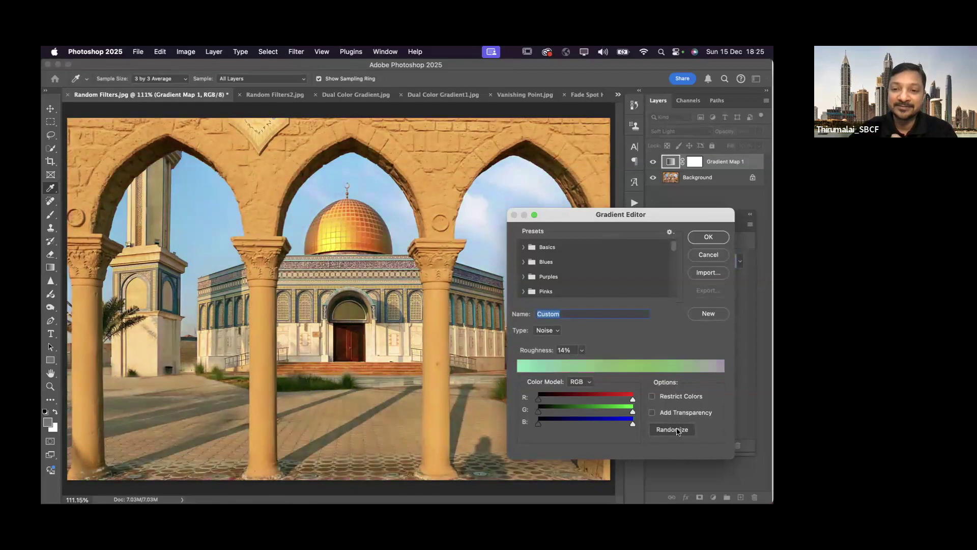
pyautogui.click(679, 432)
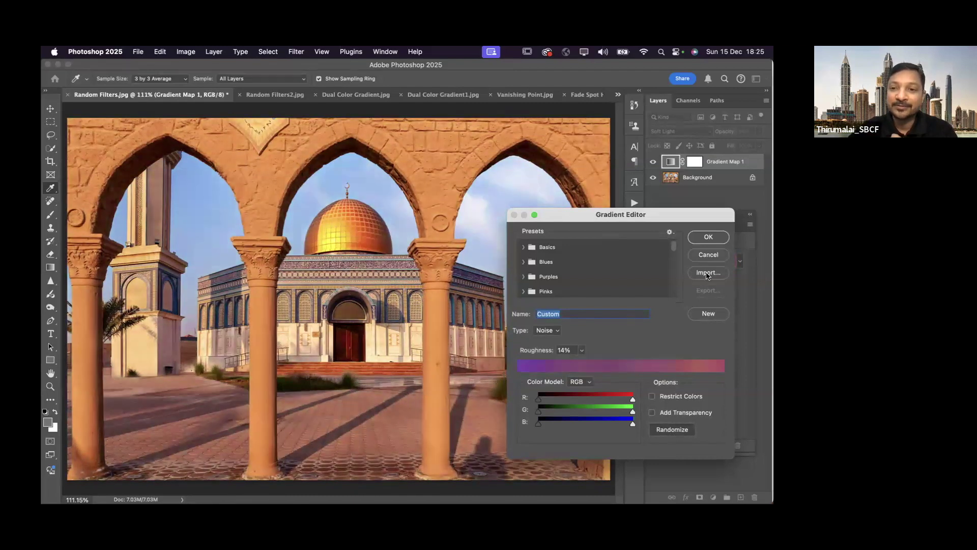
pyautogui.click(709, 237)
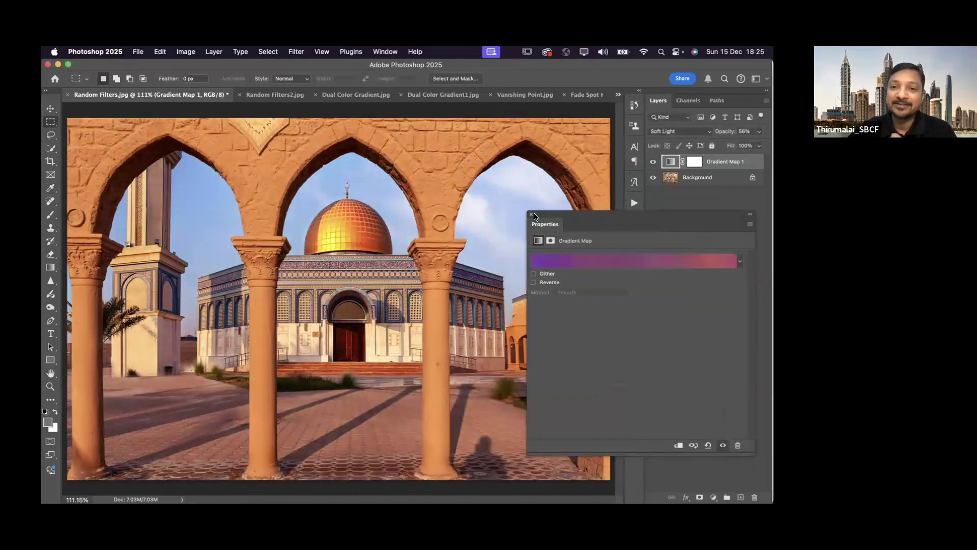
pyautogui.press('m')
# Compare the arch photo with the Gradient Map hidden and shown, and close the file without saving to reach Random Filters2.jpg.
pyautogui.click(654, 162)
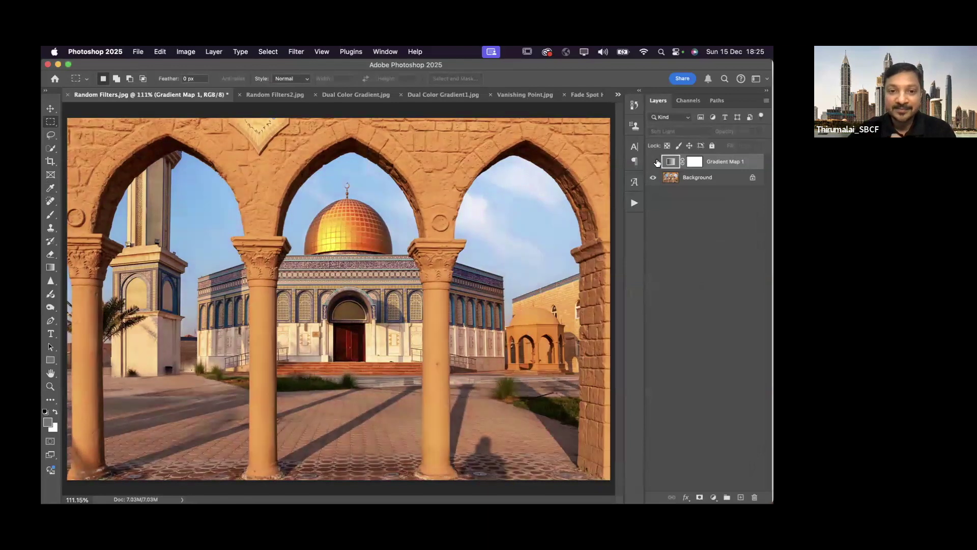
pyautogui.click(656, 162)
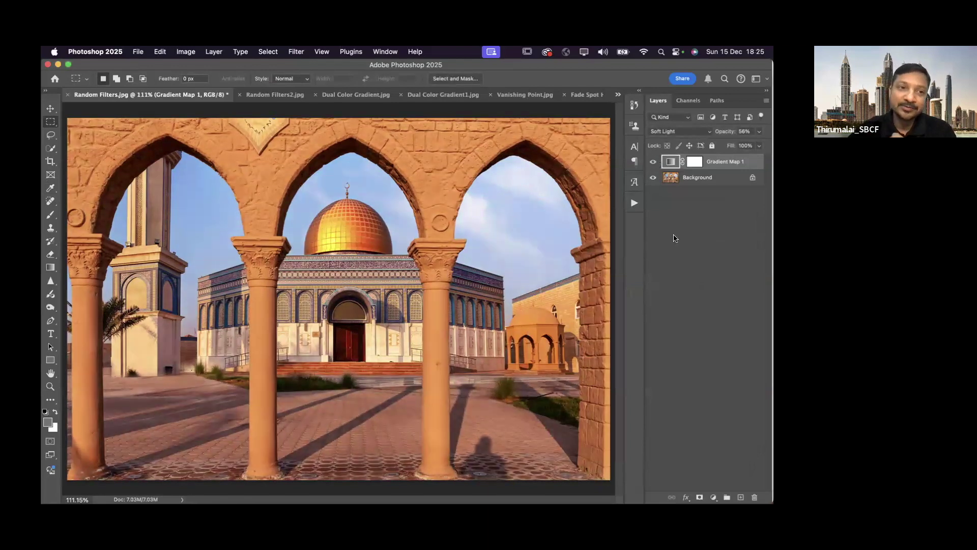
pyautogui.click(67, 94)
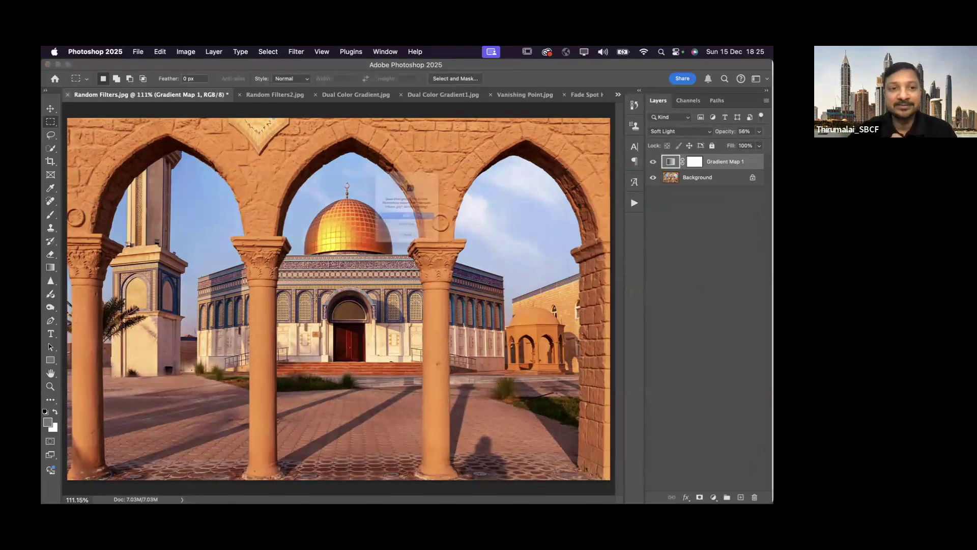
pyautogui.press('super+d')
pyautogui.hotkey('ctrl', 'Tab')
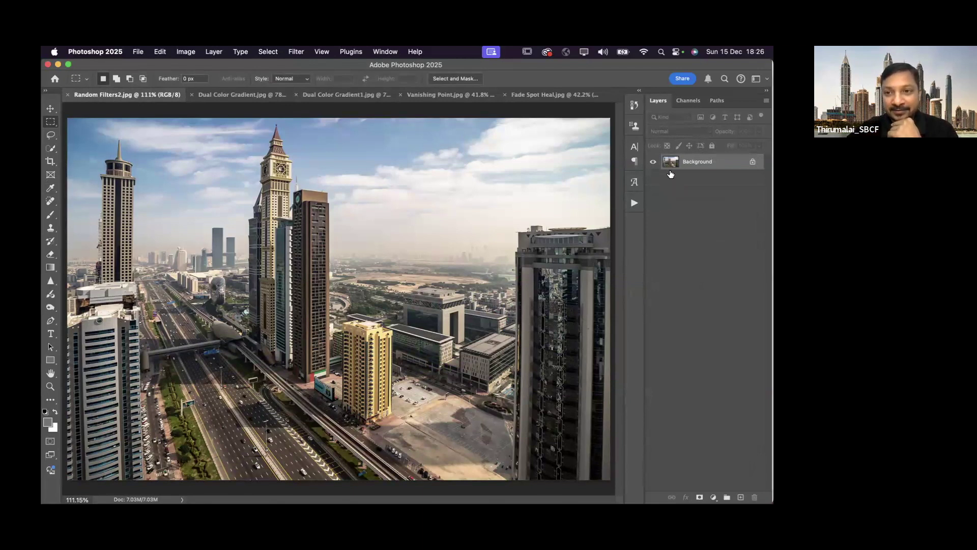
# Add a Gradient Map adjustment layer with the Foreground to Background gradient to the skyline photo and set its method to Perceptual.
pyautogui.click(713, 497)
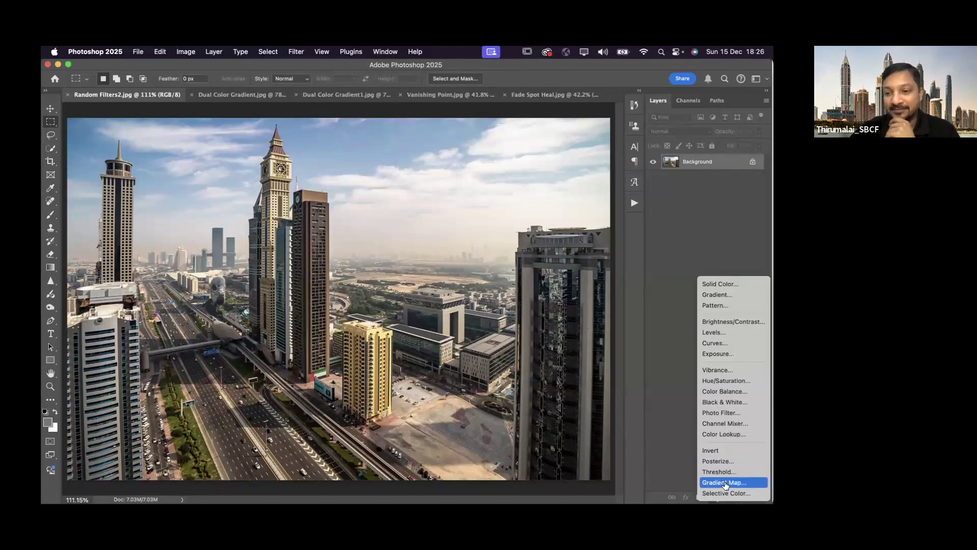
pyautogui.click(726, 483)
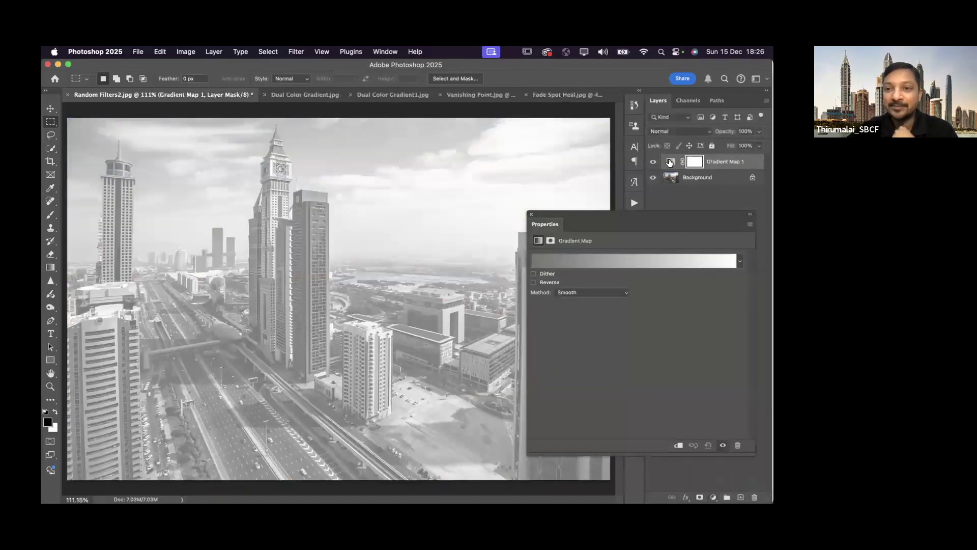
pyautogui.click(672, 162)
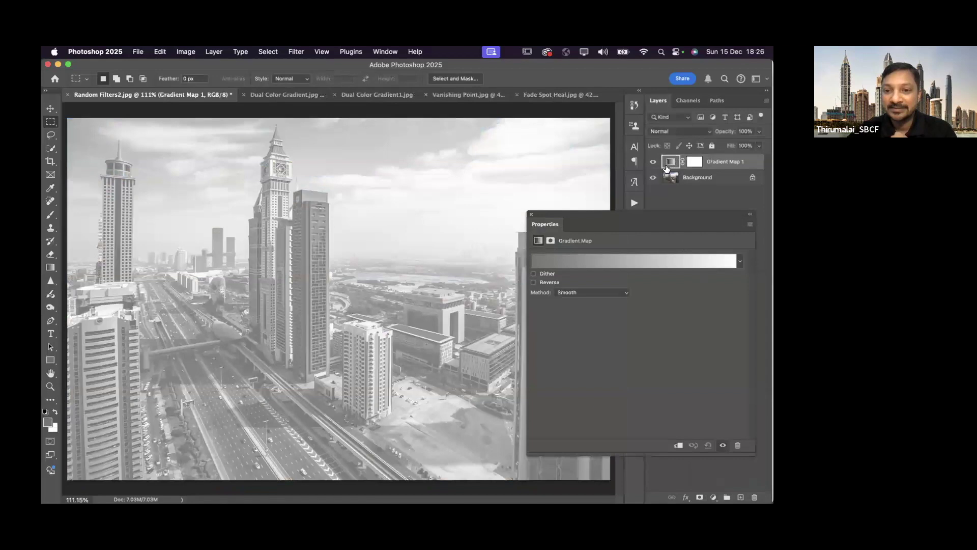
pyautogui.click(631, 259)
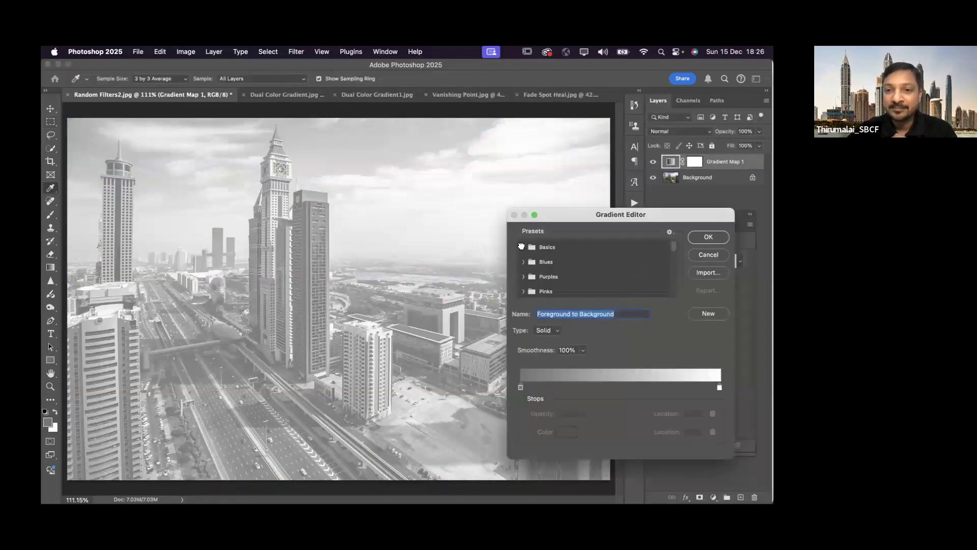
pyautogui.click(540, 263)
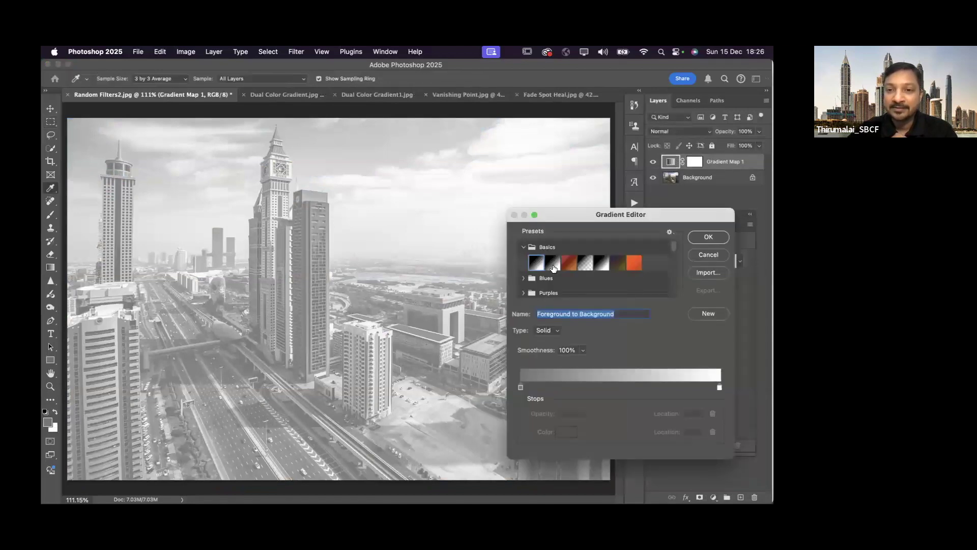
pyautogui.click(708, 237)
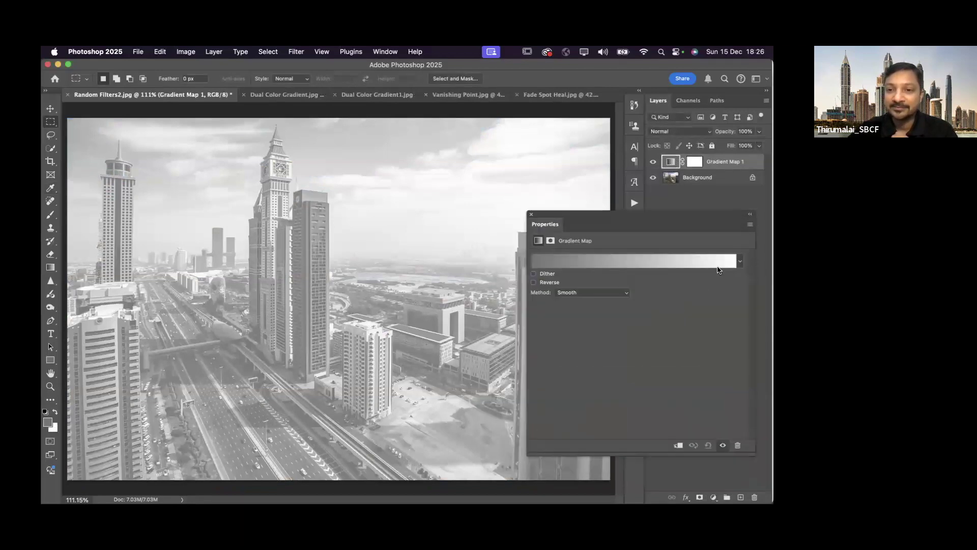
pyautogui.click(615, 293)
pyautogui.click(593, 256)
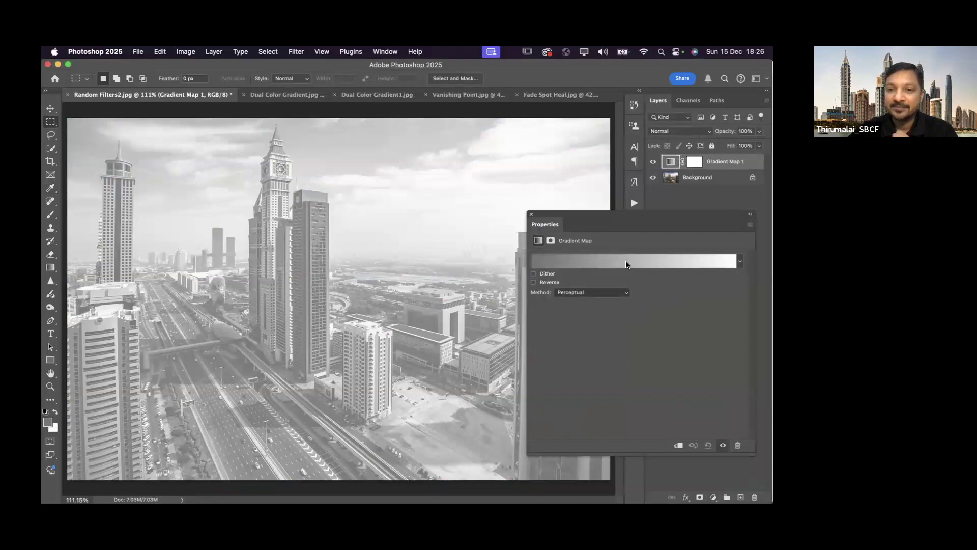
# Choose the Foreground to Background preset from the Basics gradients again for the Gradient Map.
pyautogui.click(629, 260)
pyautogui.click(524, 247)
pyautogui.click(536, 263)
pyautogui.doubleClick(536, 263)
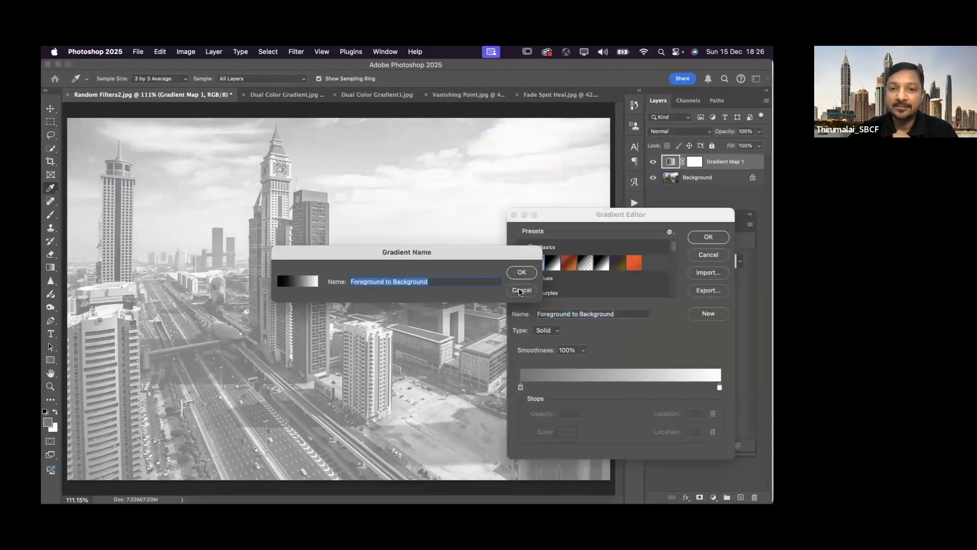
pyautogui.press('Return')
pyautogui.click(709, 237)
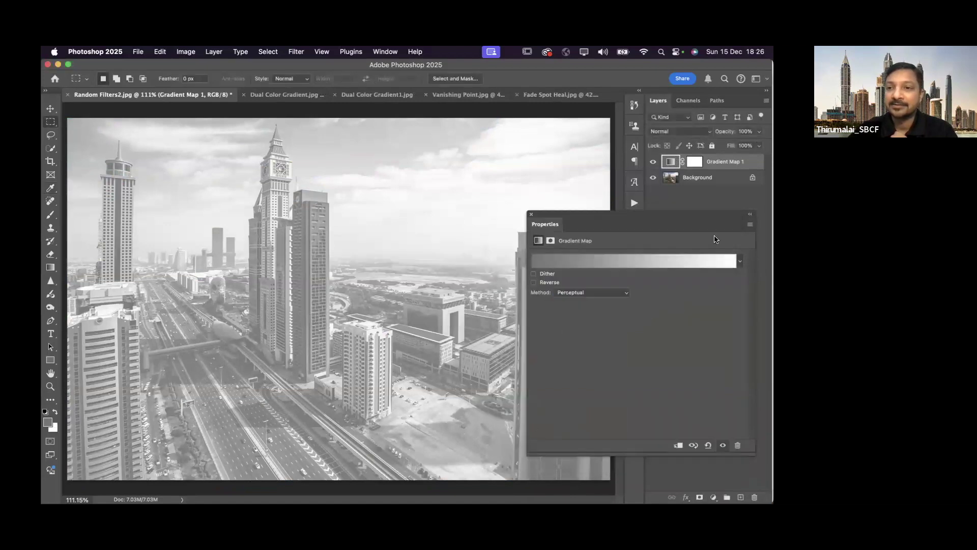
# Close the Gradient Map's settings and set the layer's blend mode to Soft Light.
pyautogui.click(531, 215)
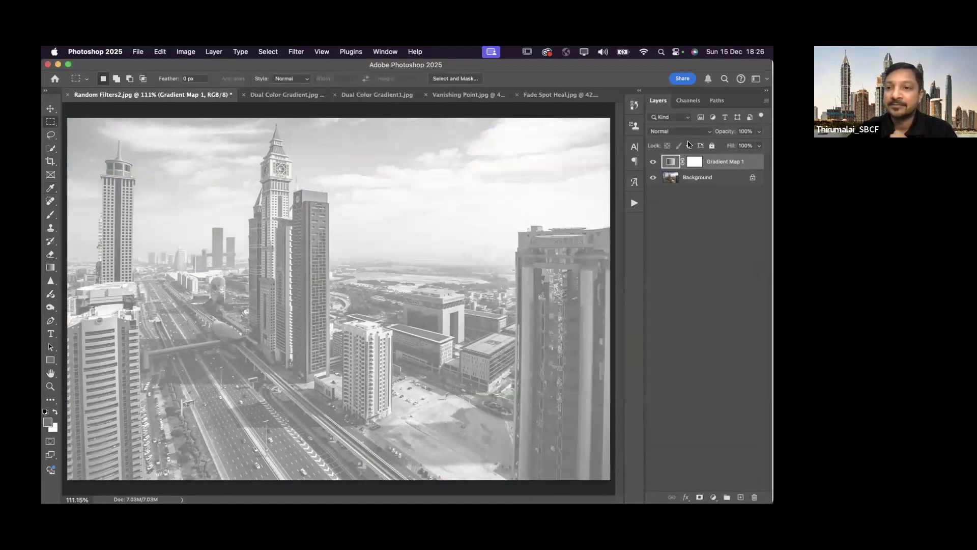
pyautogui.click(691, 134)
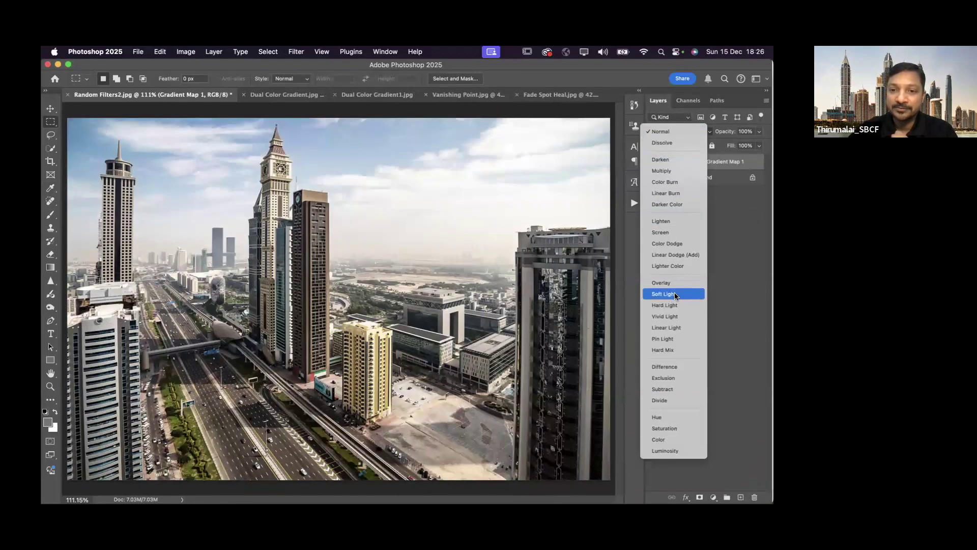
pyautogui.click(676, 294)
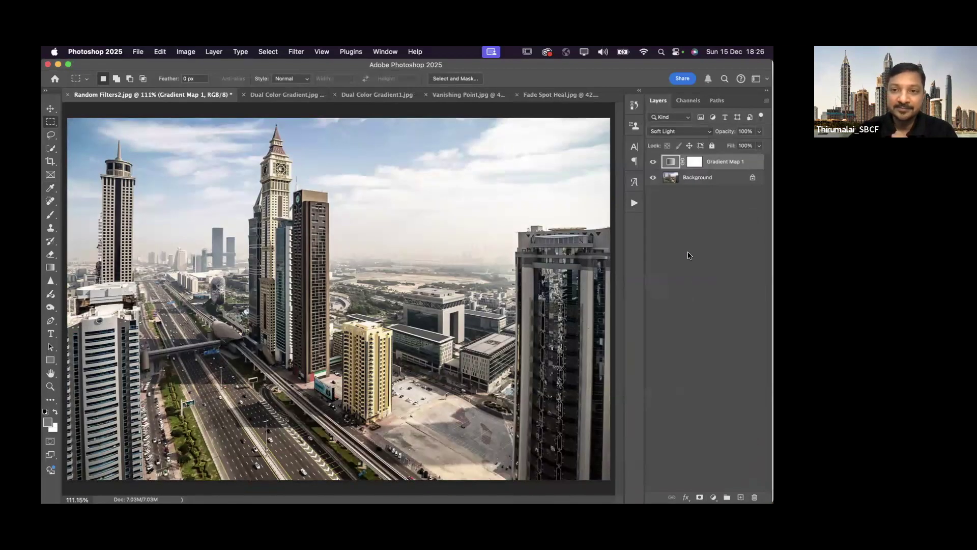
# Change the skyline Gradient Map's gradient type to Noise and set its roughness to 11%.
pyautogui.doubleClick(671, 162)
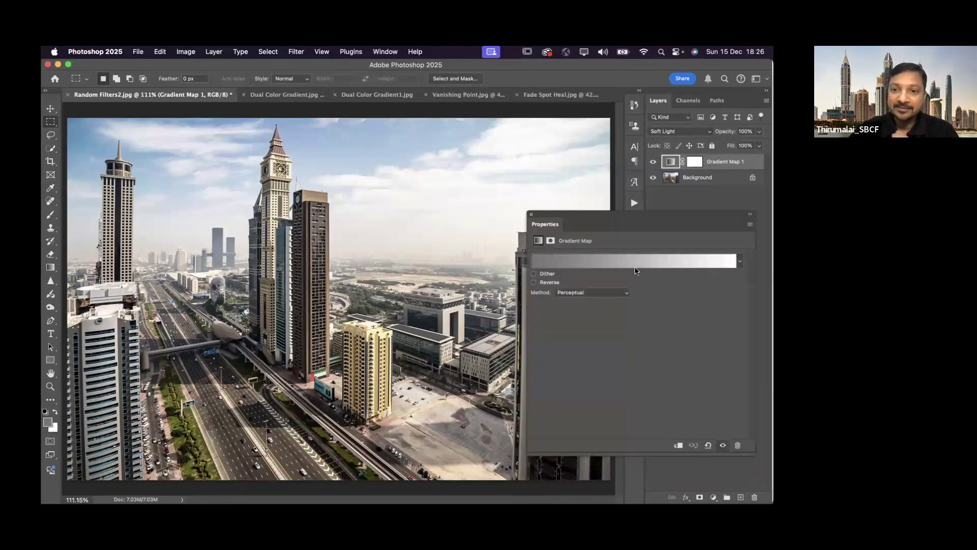
pyautogui.click(634, 262)
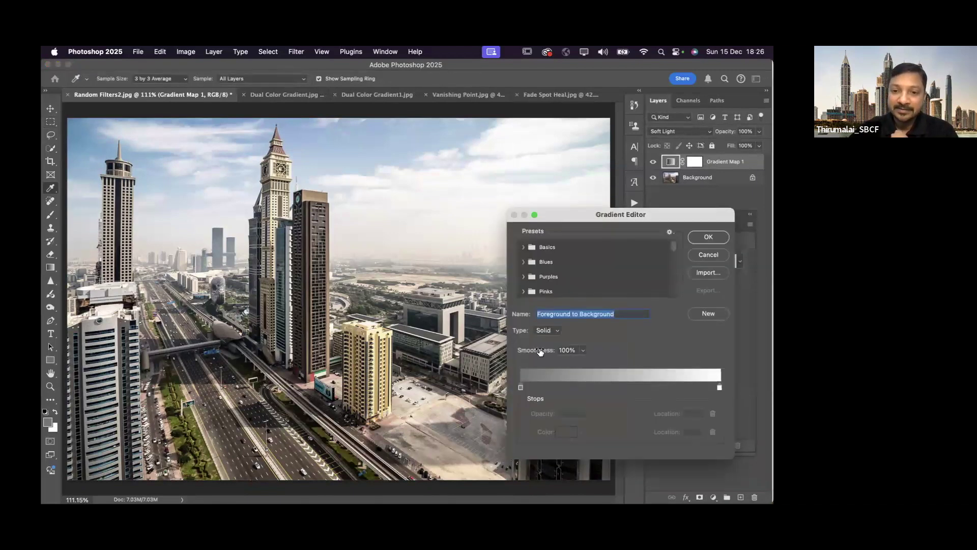
pyautogui.click(547, 331)
pyautogui.click(547, 342)
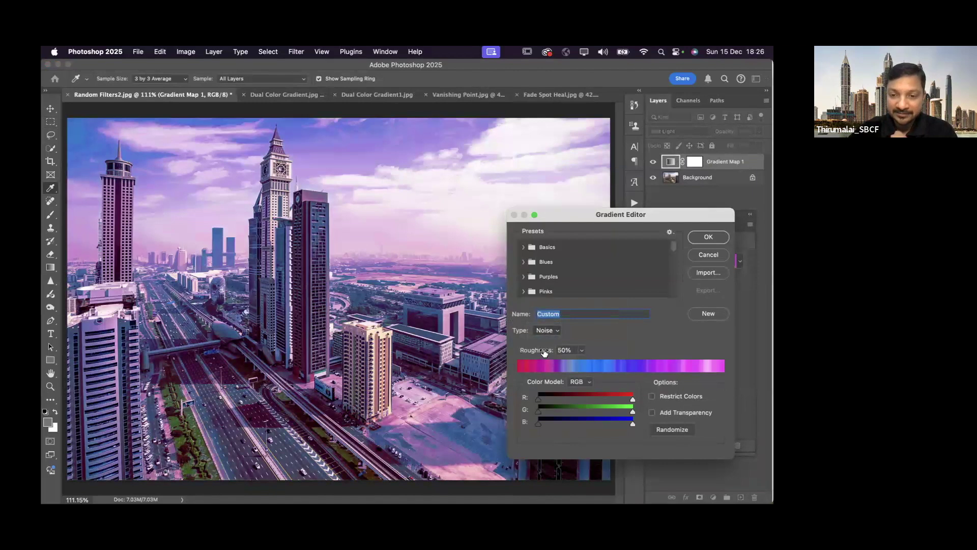
pyautogui.moveTo(543, 352); pyautogui.dragTo(526, 351)
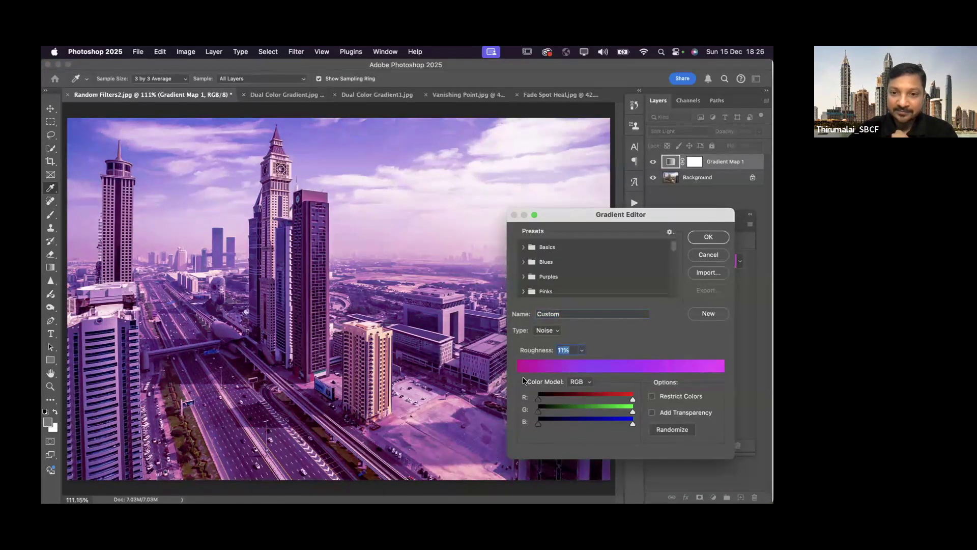
# Randomize the noise gradient until it runs from blue through purple to orange, accept it and close the settings.
pyautogui.click(672, 431)
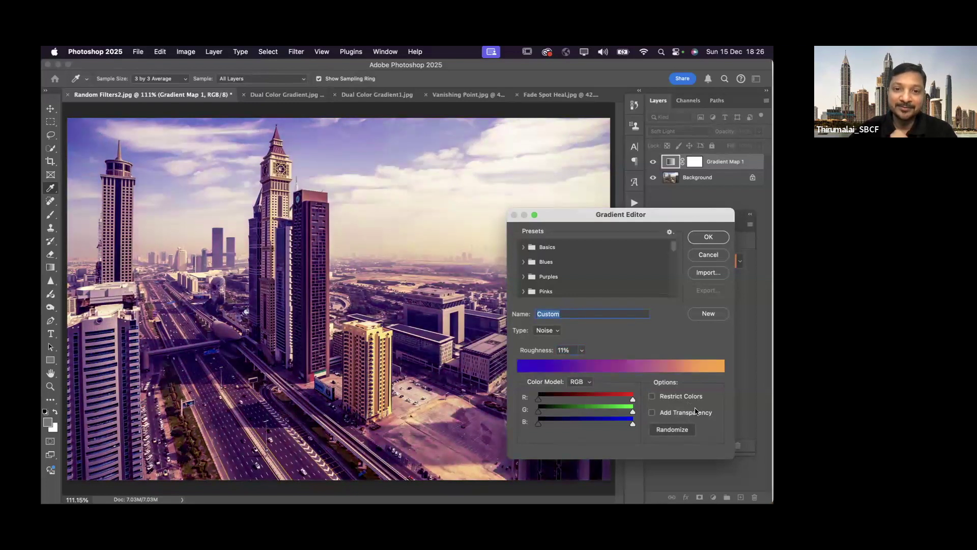
pyautogui.click(708, 237)
pyautogui.press('m')
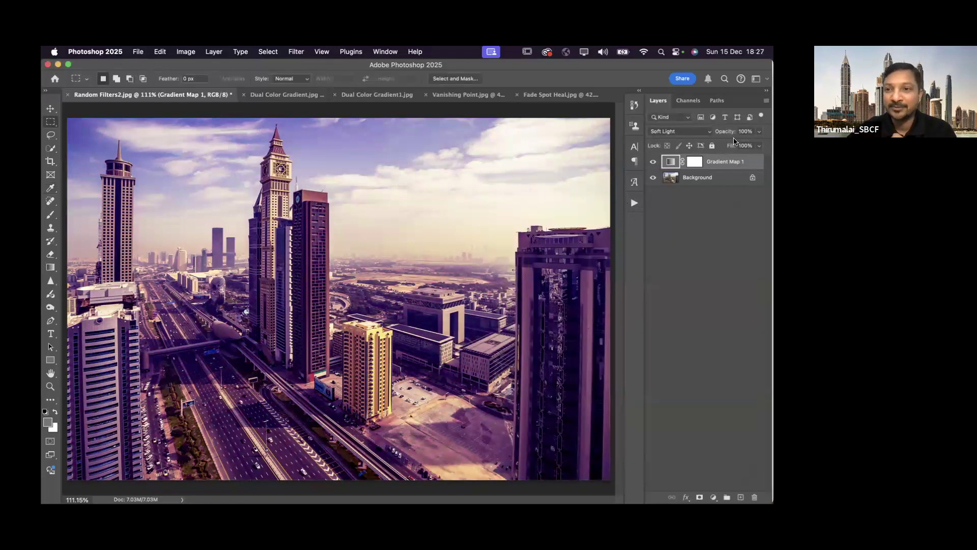
# Lower the Gradient Map layer's opacity to 36% and its fill to 60%, checking the effect by toggling its visibility.
pyautogui.moveTo(732, 134)
pyautogui.mouseDown()
pyautogui.moveTo(713, 134)
pyautogui.moveTo(726, 147)
pyautogui.moveTo(722, 134)
pyautogui.mouseUp()
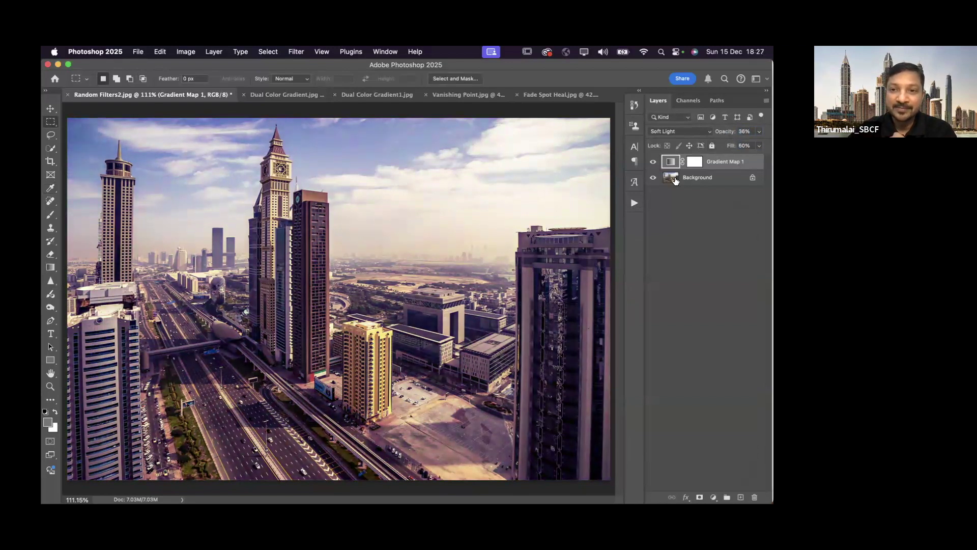
pyautogui.click(654, 162)
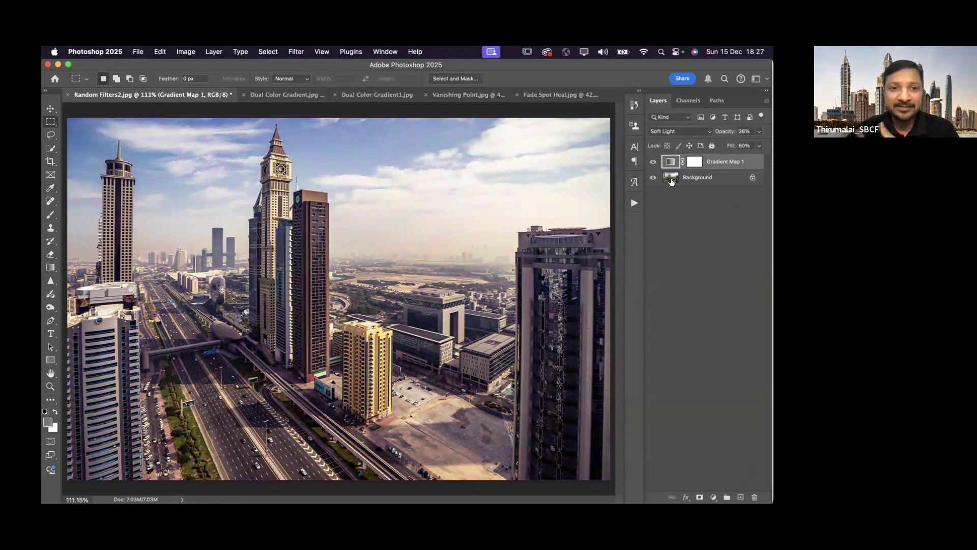
# Randomize the skyline Gradient Map's noise gradient until it runs from purple to red, accept it and check the effect by toggling the layer.
pyautogui.doubleClick(671, 163)
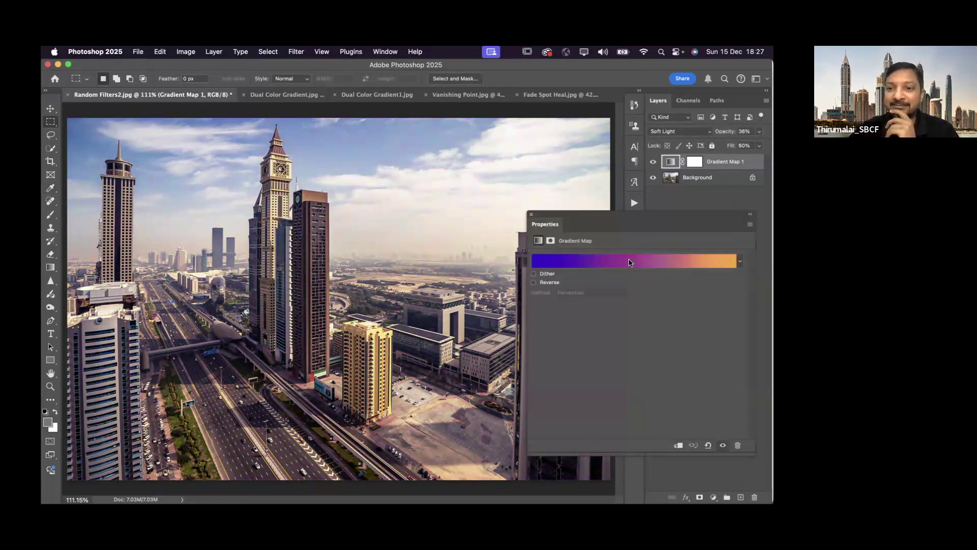
pyautogui.click(631, 263)
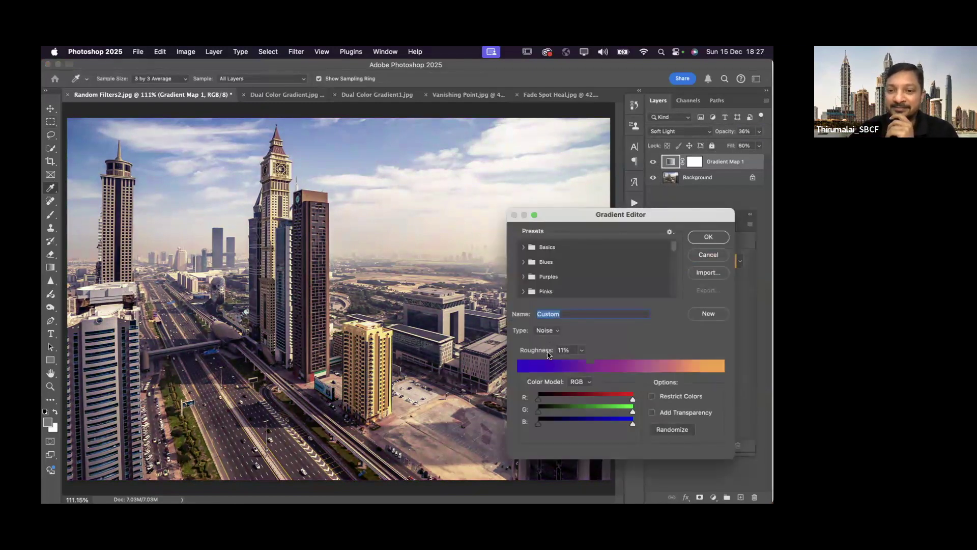
pyautogui.click(672, 431)
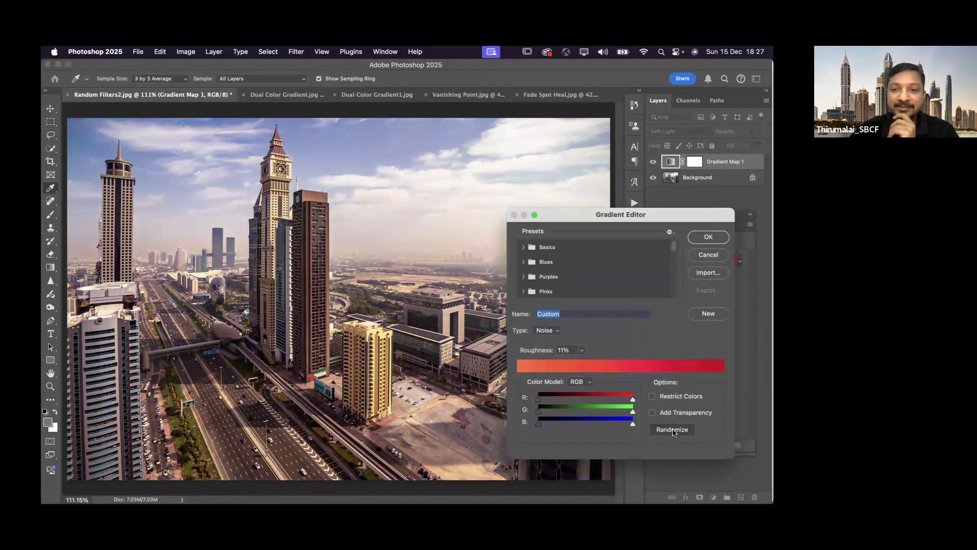
pyautogui.click(673, 430)
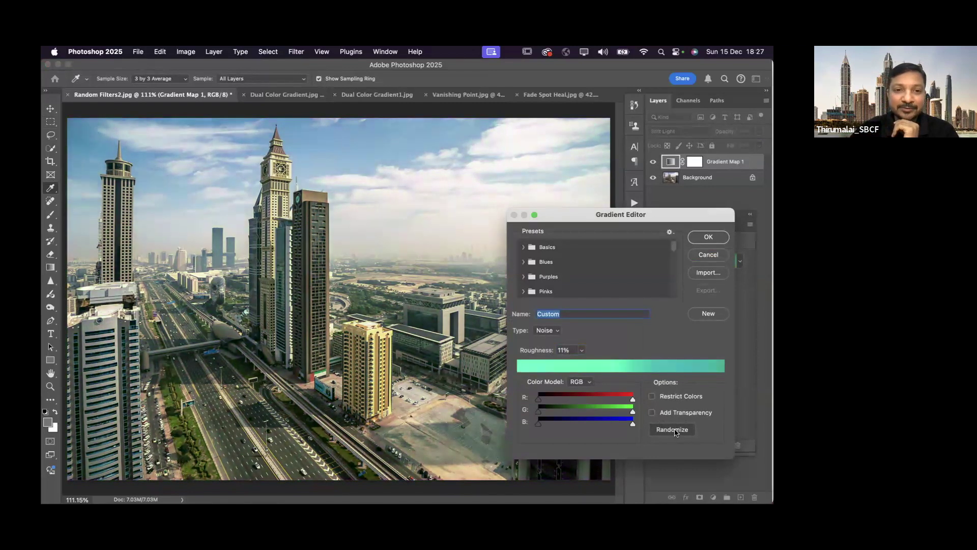
pyautogui.click(675, 432)
pyautogui.click(675, 432)
pyautogui.click(676, 431)
pyautogui.click(675, 431)
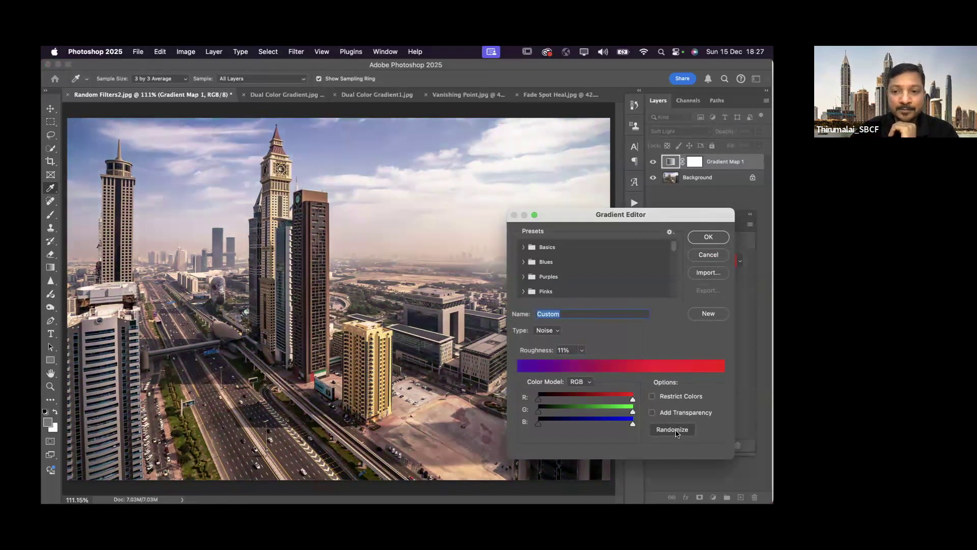
pyautogui.click(708, 238)
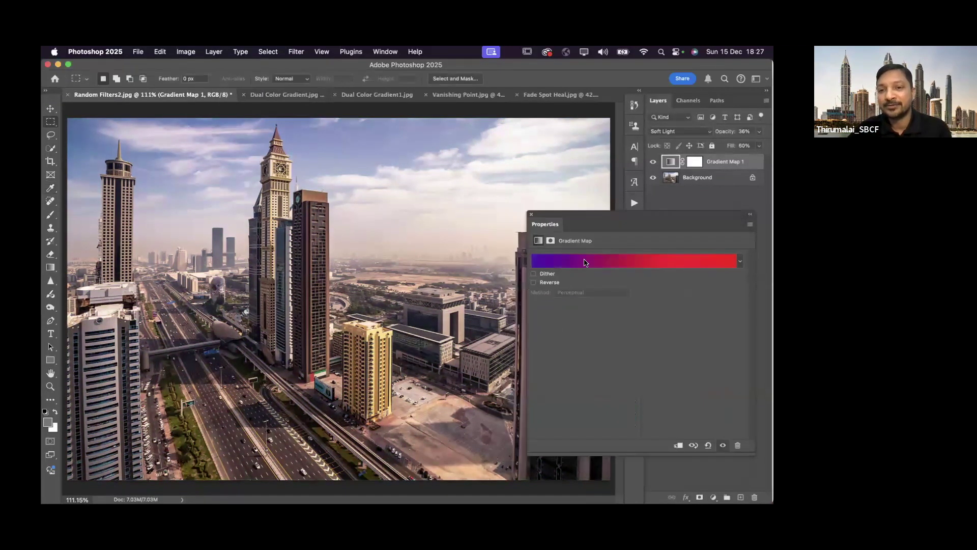
pyautogui.click(531, 214)
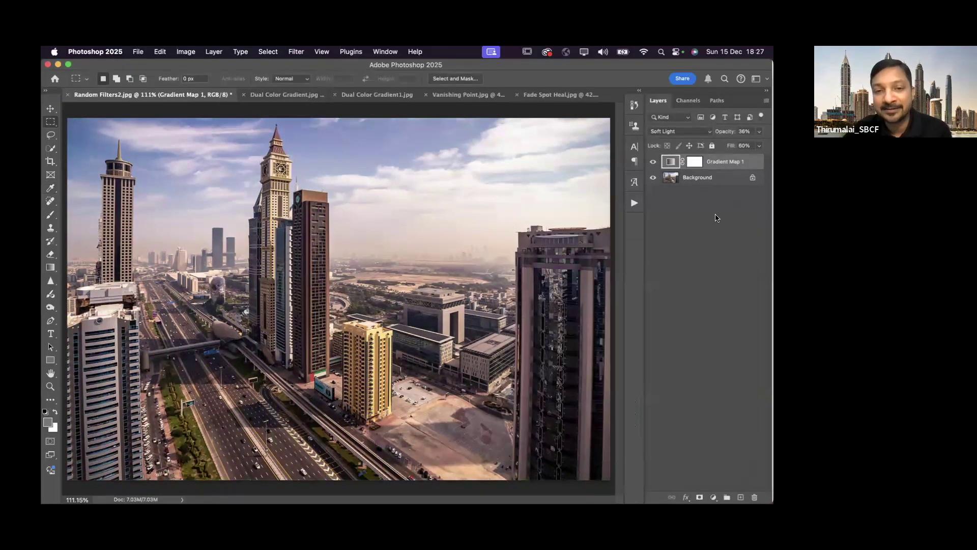
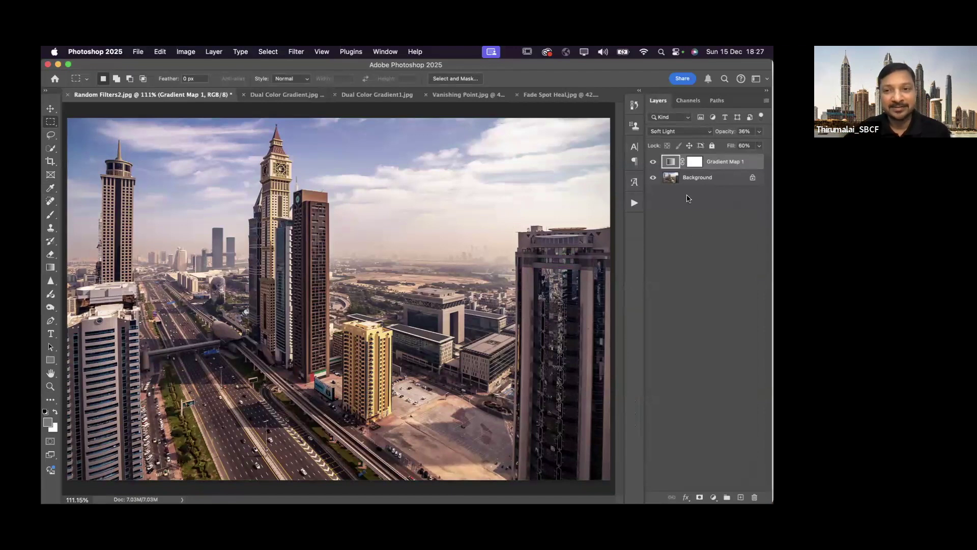
pyautogui.click(653, 162)
pyautogui.click(653, 162)
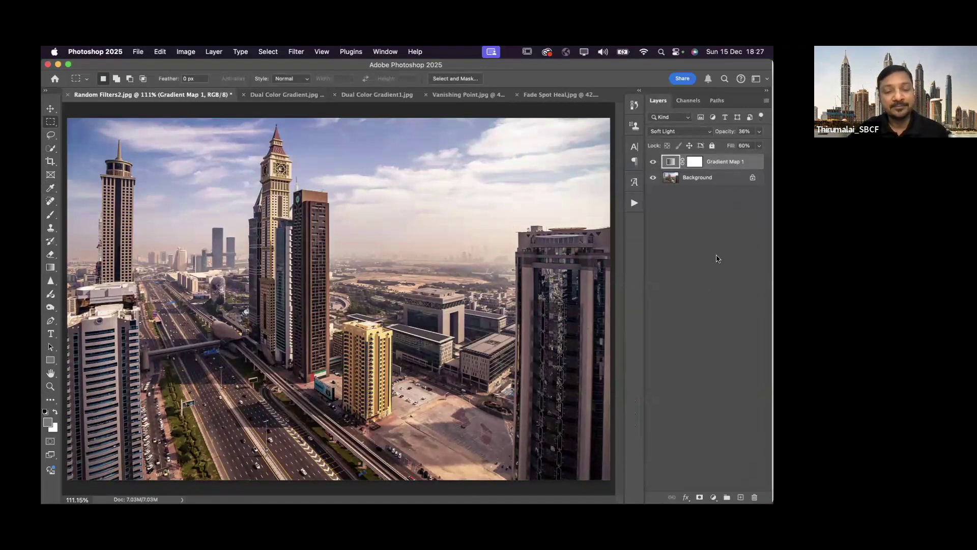
# Bring up the red-and-teal double portrait screenshot in Preview and move its window to the upper-left corner of the desktop.
pyautogui.hotkey('ctrl', 'Up')
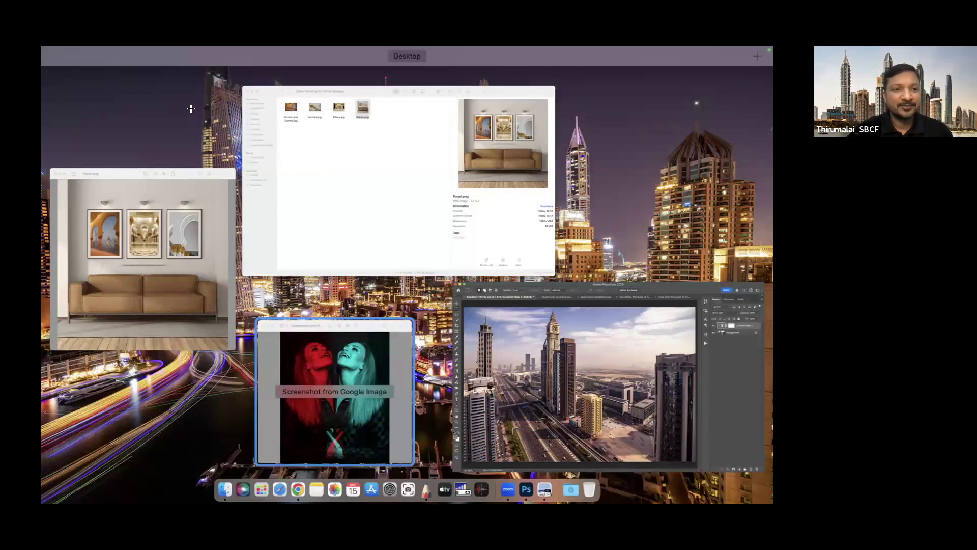
pyautogui.click(335, 392)
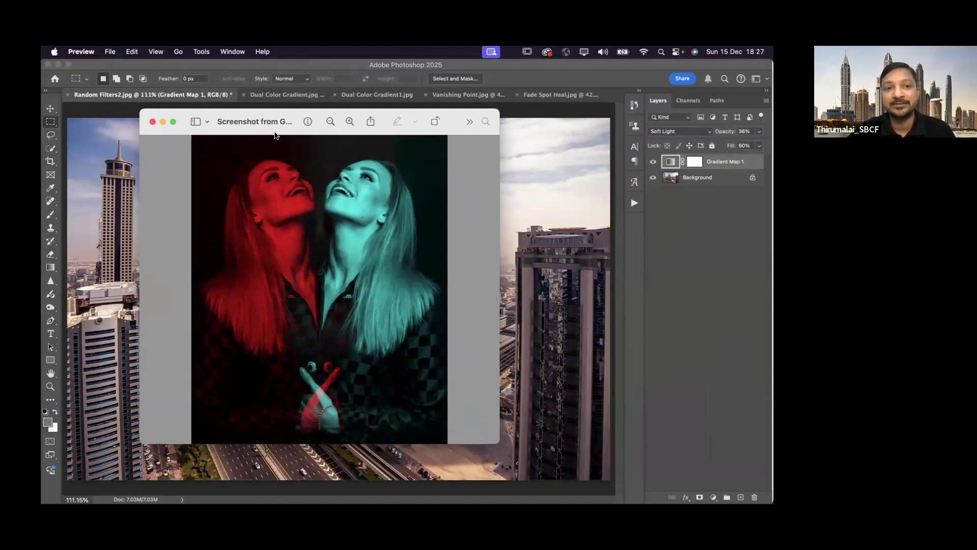
pyautogui.moveTo(279, 133); pyautogui.dragTo(109, 88)
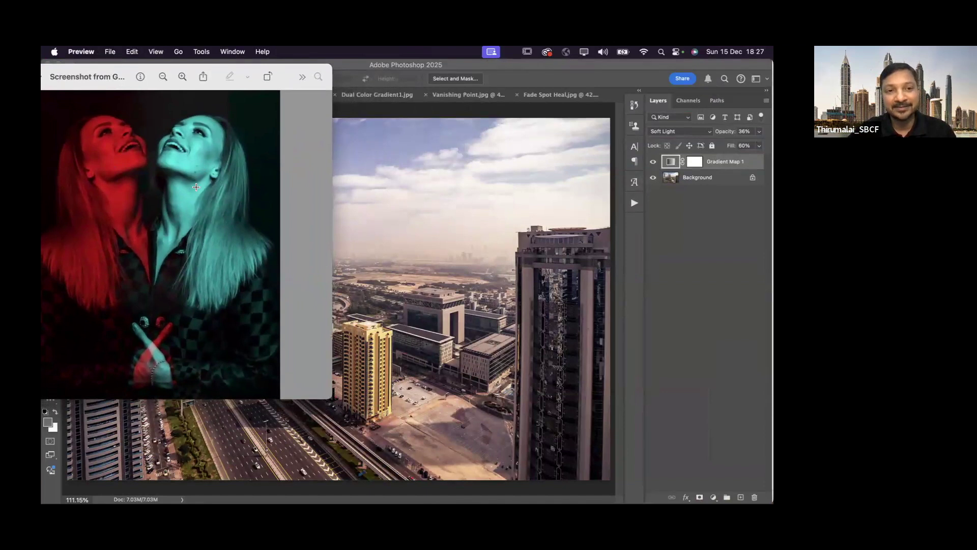
# Switch back to Photoshop, close the skyline photo and narrow the window so the reference image shows beside Dual Color Gradient.jpg.
pyautogui.click(698, 235)
pyautogui.click(68, 95)
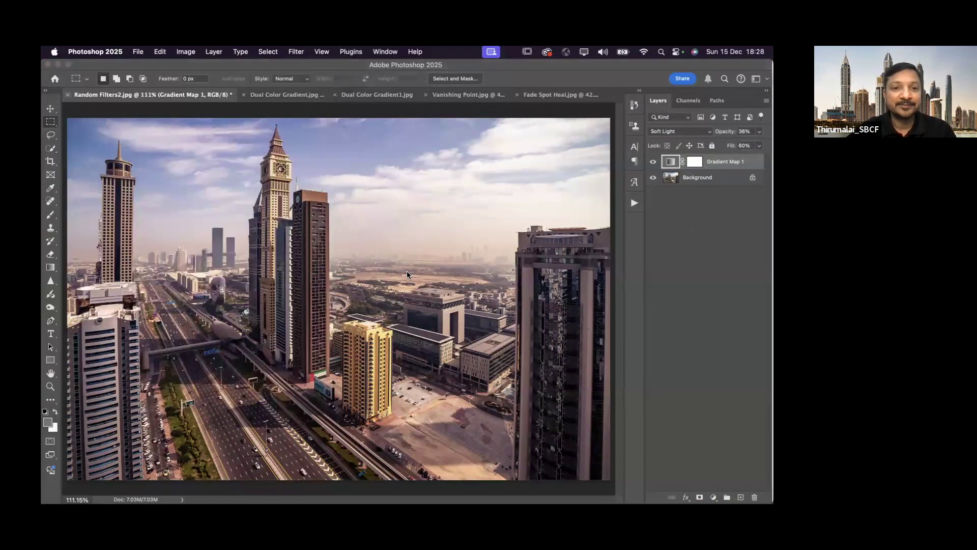
pyautogui.click(415, 244)
pyautogui.click(139, 96)
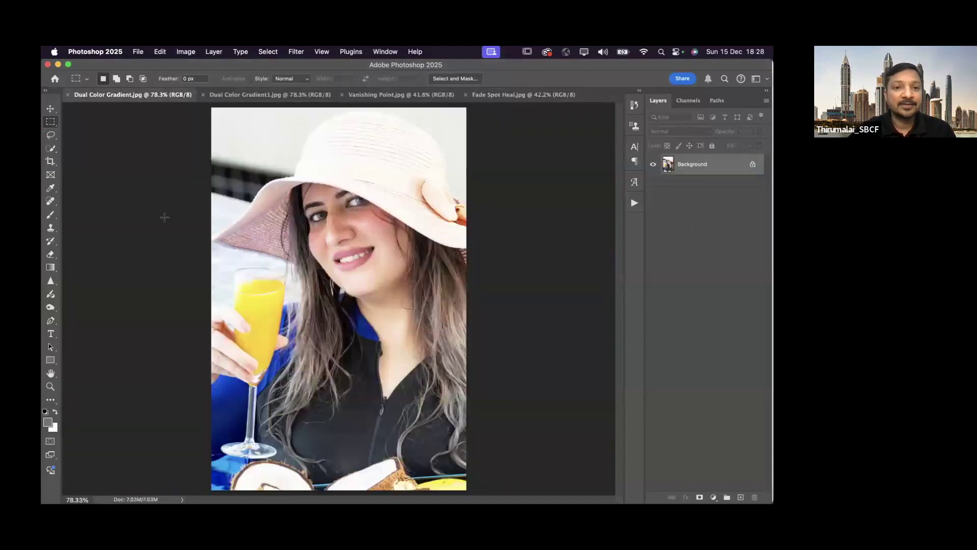
pyautogui.moveTo(46, 244); pyautogui.dragTo(275, 241)
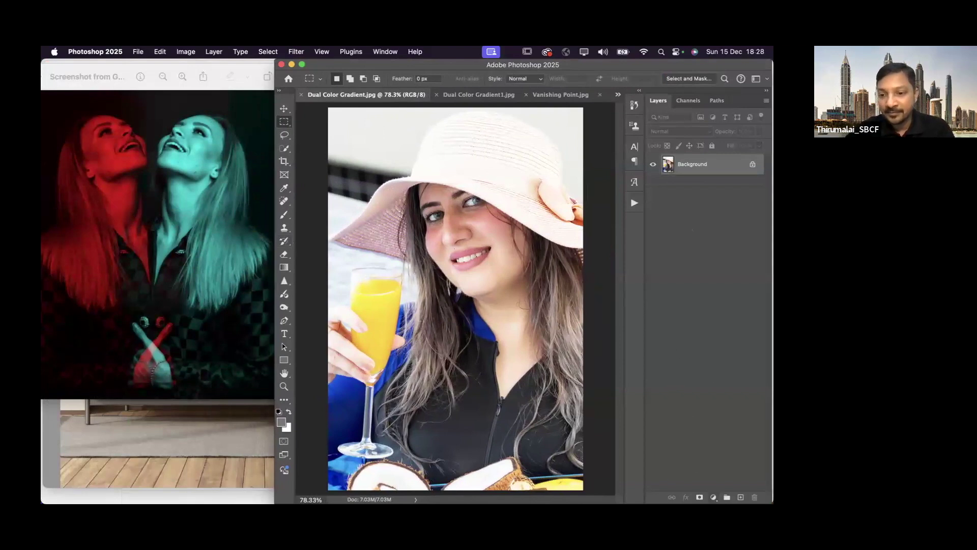
# Add a Gradient Map adjustment layer to the hat portrait and apply the black-to-white gradient from the Basics presets.
pyautogui.click(713, 497)
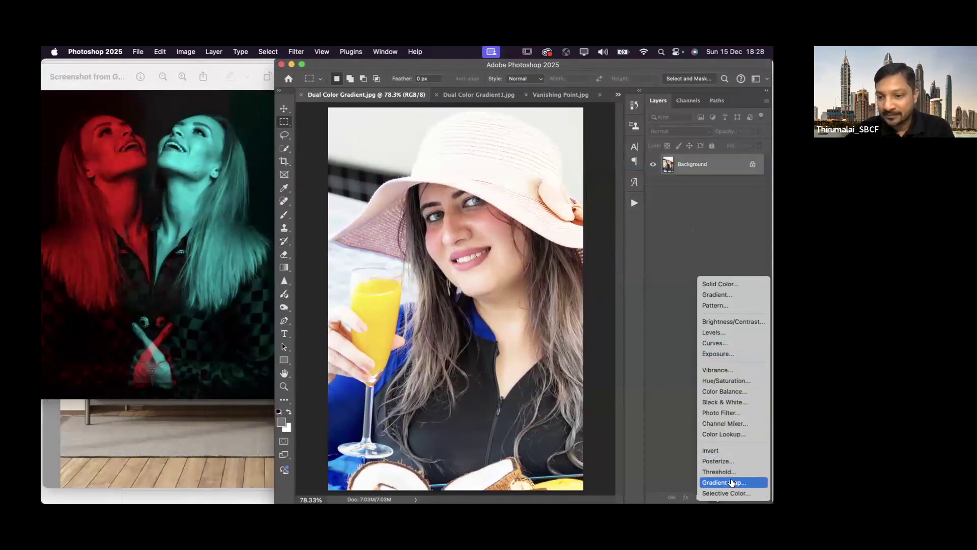
pyautogui.click(733, 482)
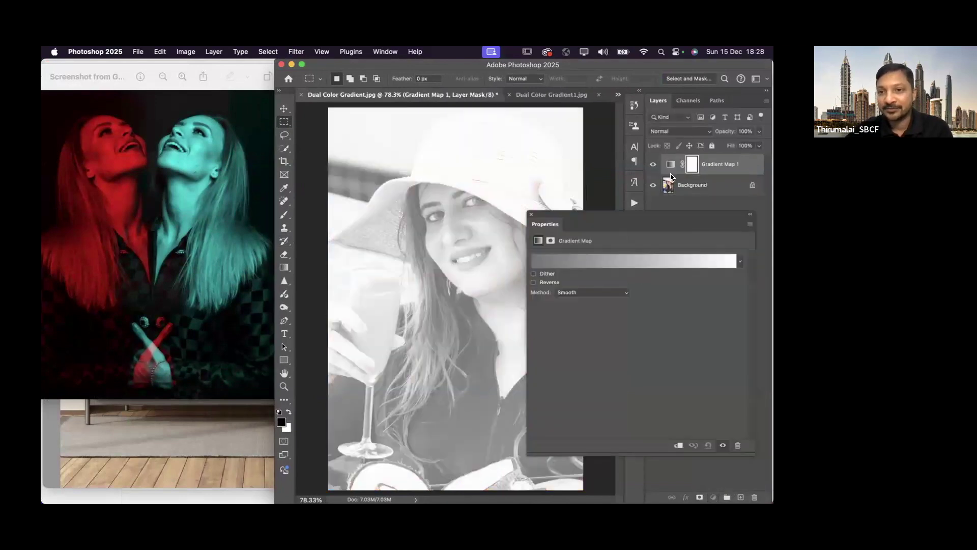
pyautogui.click(741, 261)
pyautogui.click(582, 281)
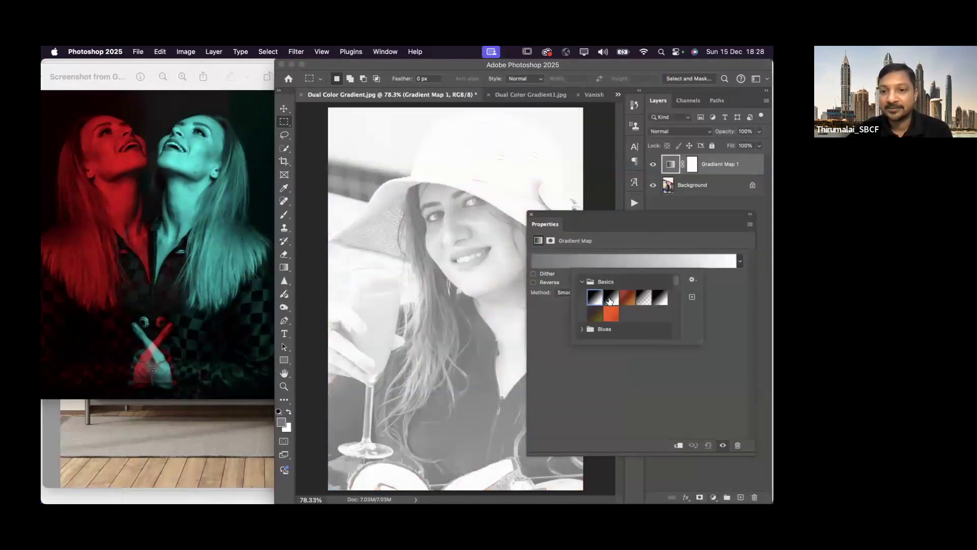
pyautogui.click(610, 300)
pyautogui.click(618, 361)
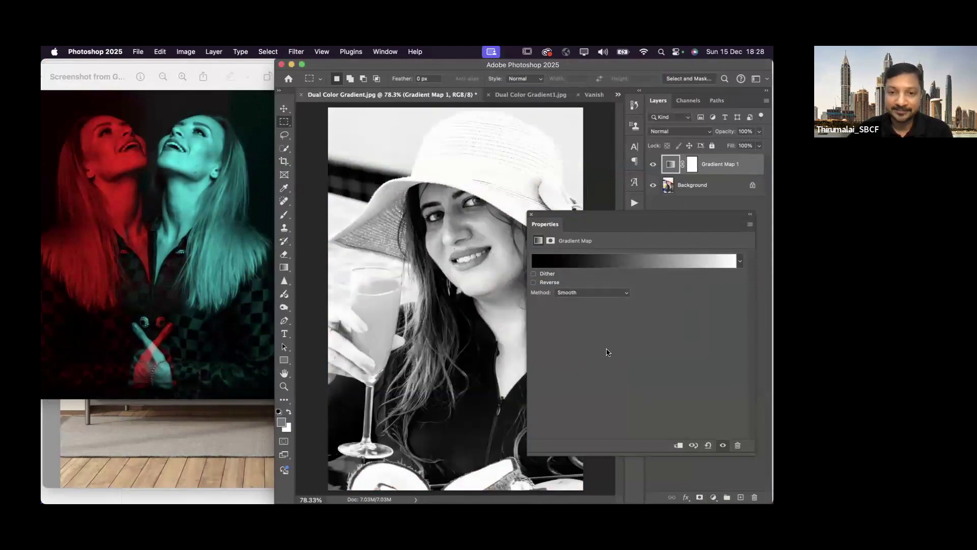
# Recolor the gradient's white stop with teal sampled from the reference image, using its in-gamut equivalent 51c4cb.
pyautogui.click(634, 262)
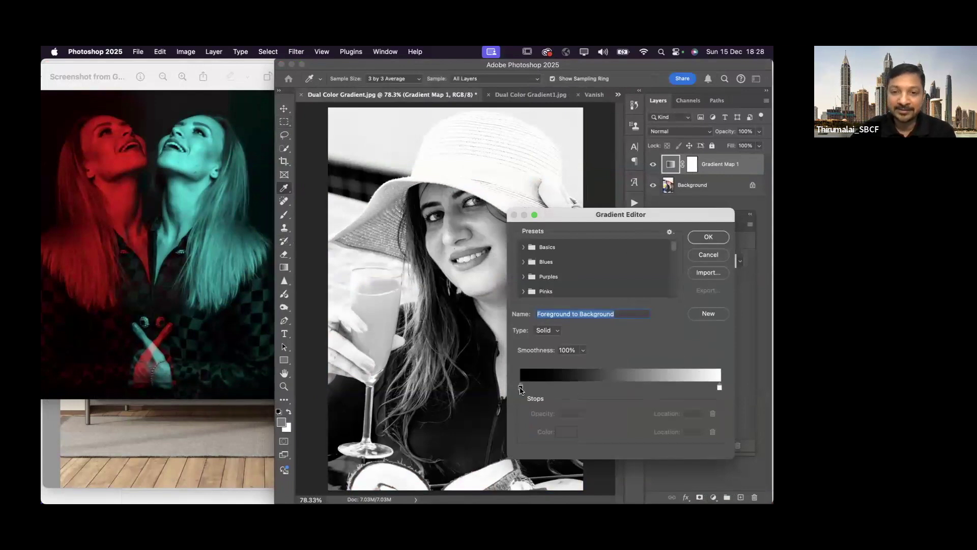
pyautogui.click(719, 389)
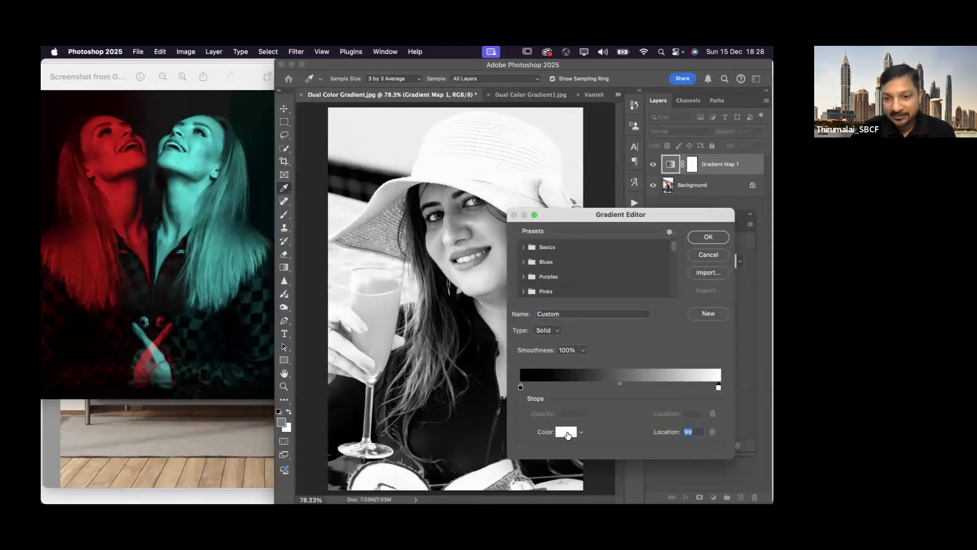
pyautogui.click(566, 433)
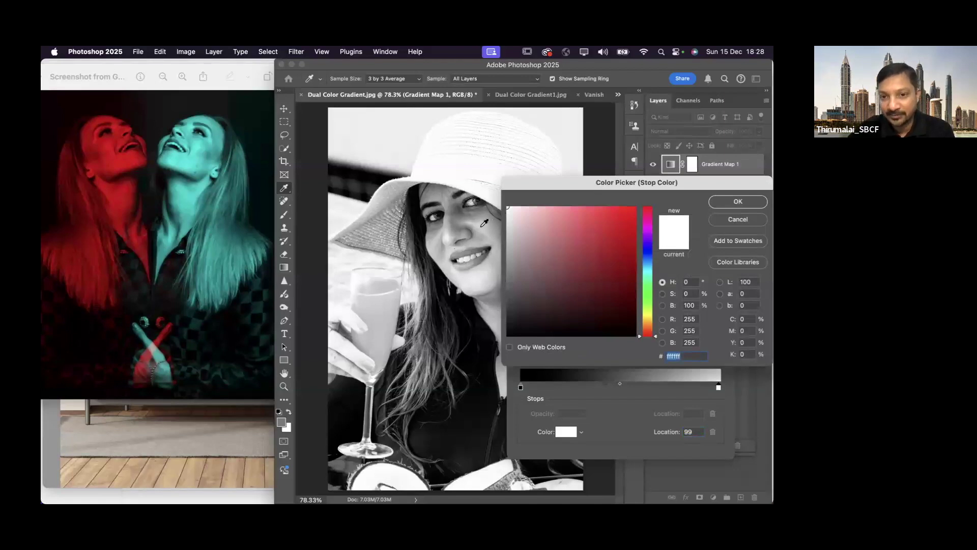
pyautogui.moveTo(487, 222); pyautogui.dragTo(202, 160)
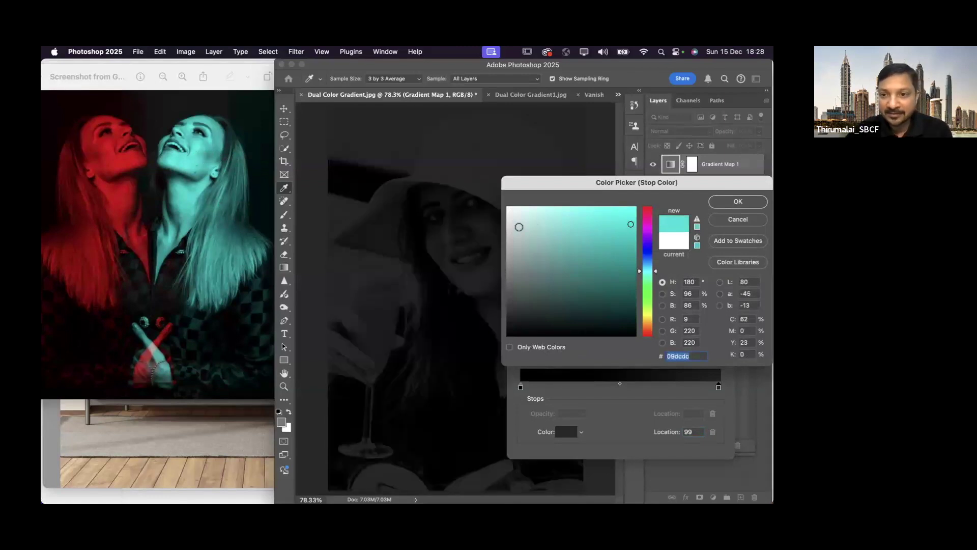
pyautogui.click(697, 220)
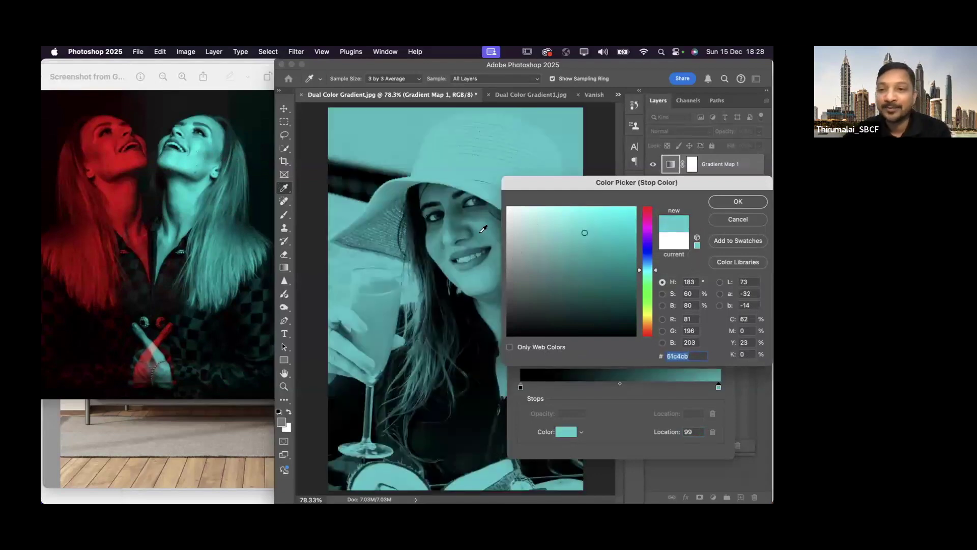
pyautogui.click(733, 201)
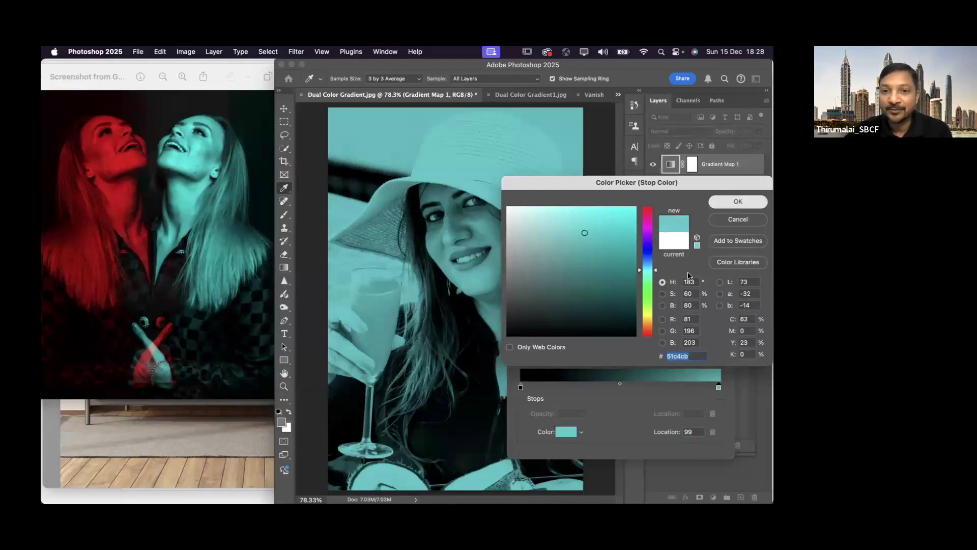
# Recolor the gradient's black stop with red sampled from the reference image, using its in-gamut equivalent e01e26.
pyautogui.click(520, 388)
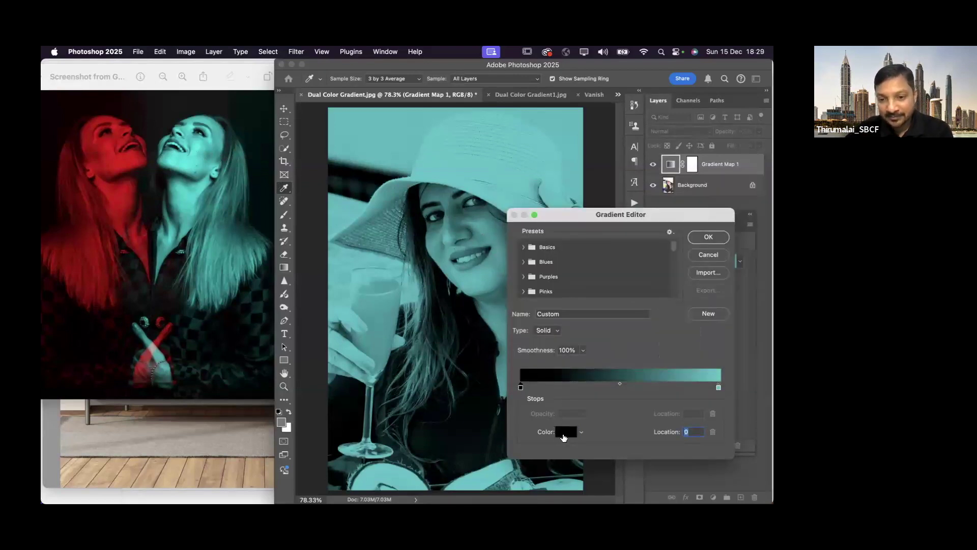
pyautogui.click(566, 432)
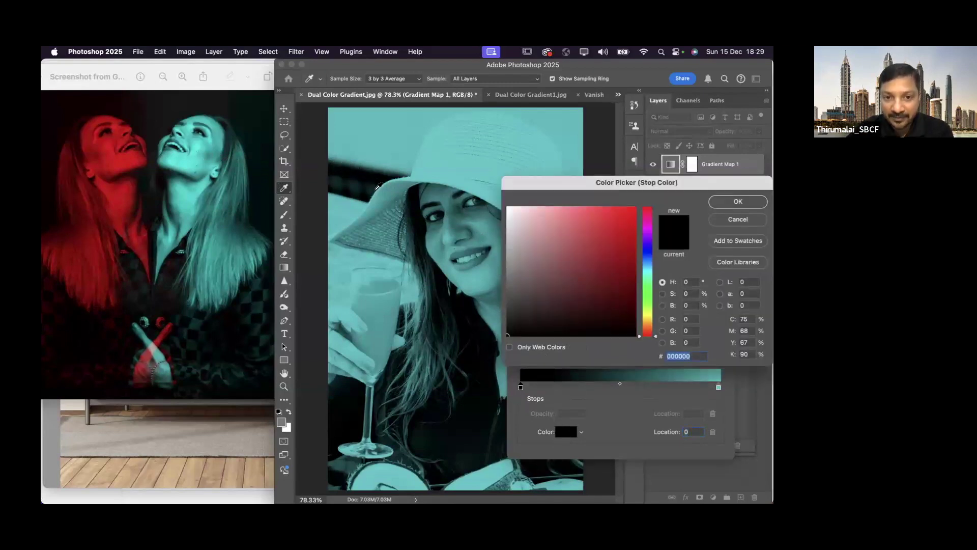
pyautogui.moveTo(424, 197); pyautogui.dragTo(120, 156)
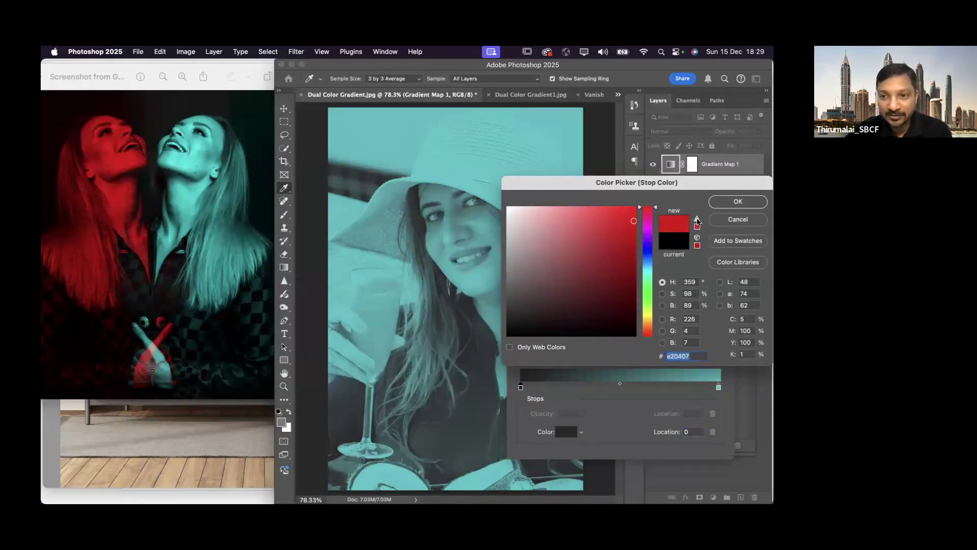
pyautogui.click(697, 221)
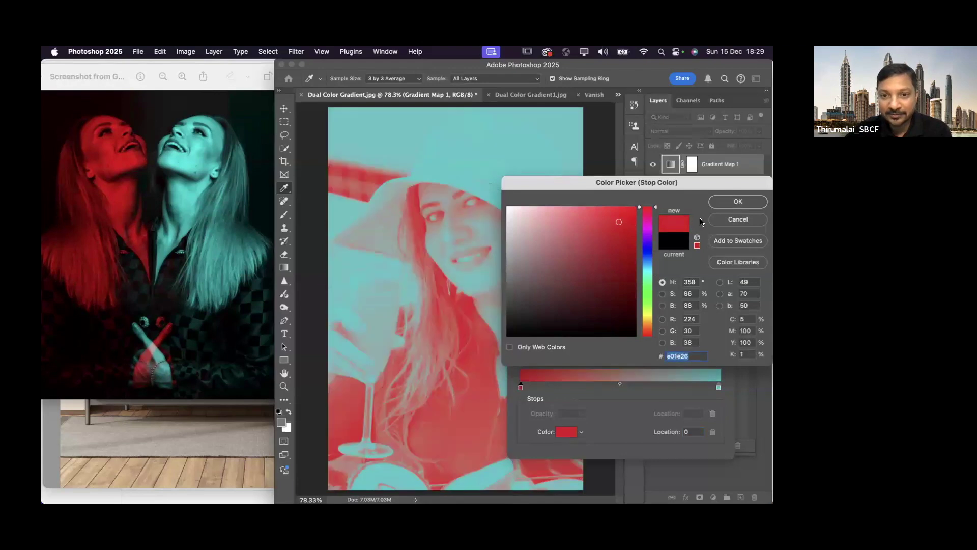
pyautogui.click(727, 202)
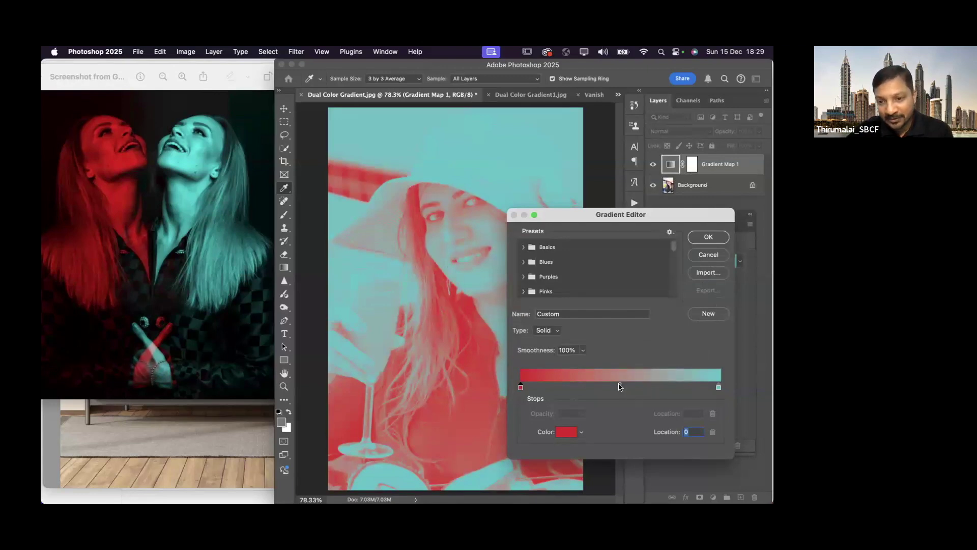
# Shift the midpoint between the red and teal stops to 38%, accept the gradient and close the settings.
pyautogui.moveTo(621, 386)
pyautogui.mouseDown()
pyautogui.moveTo(648, 387)
pyautogui.moveTo(567, 390)
pyautogui.moveTo(640, 387)
pyautogui.moveTo(612, 386)
pyautogui.mouseUp()
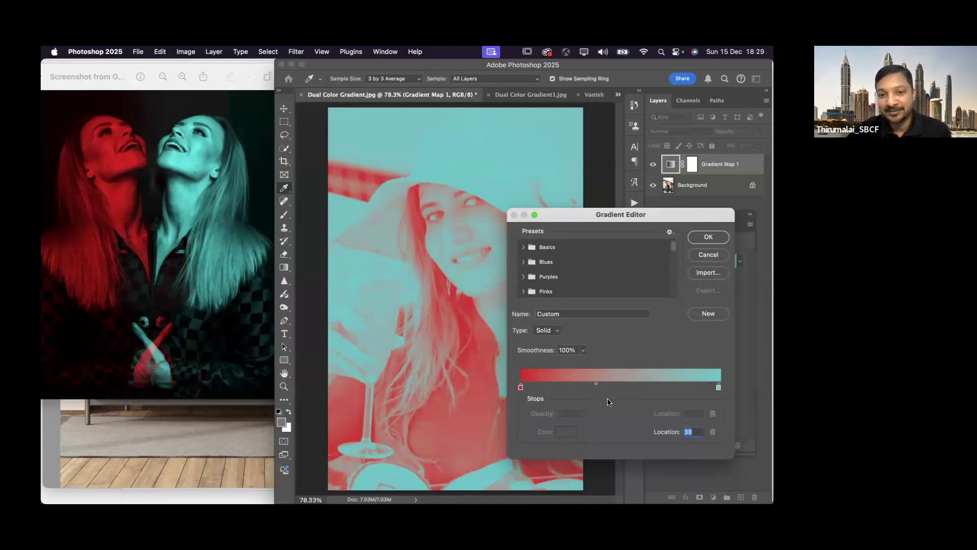
pyautogui.click(709, 237)
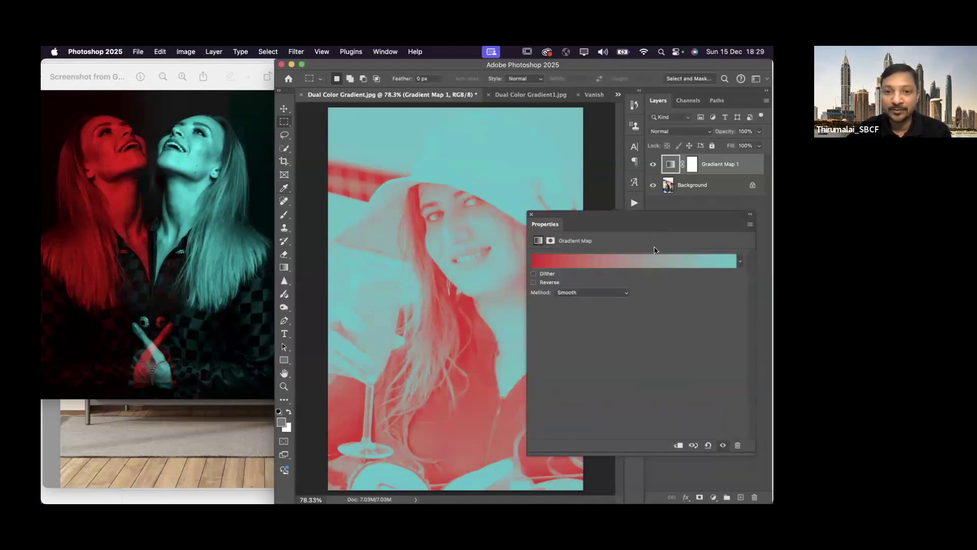
pyautogui.click(655, 165)
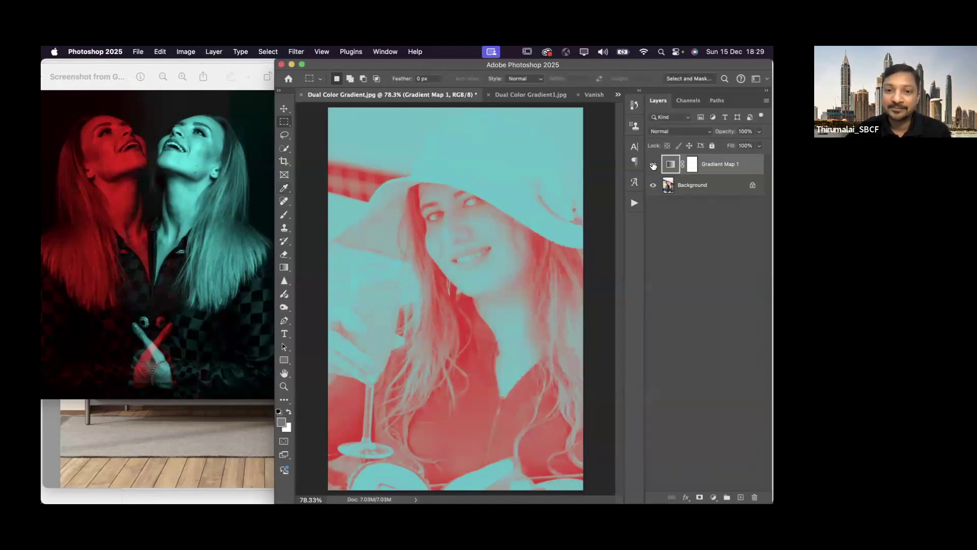
# Compare the portrait with and without the Gradient Map, then widen the Photoshop window back over the reference image.
pyautogui.click(653, 165)
pyautogui.click(654, 164)
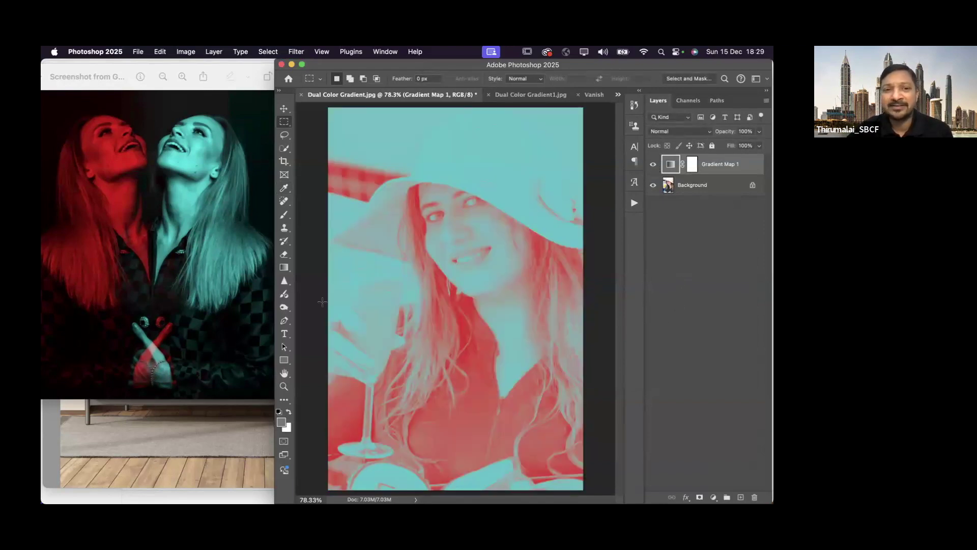
pyautogui.moveTo(253, 273); pyautogui.dragTo(42, 273)
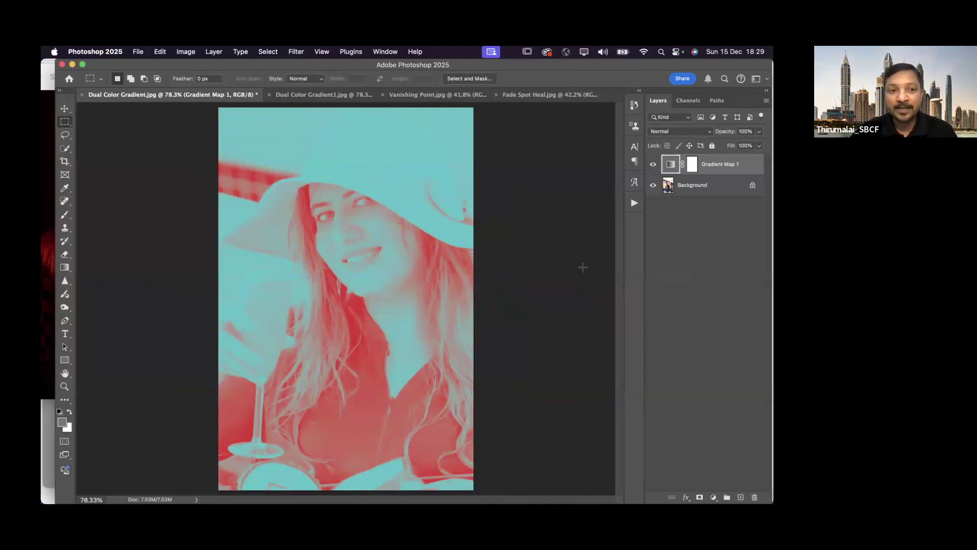
# Bring the red and teal reference image forward in Preview to examine it, then return to the Photoshop portrait.
pyautogui.hotkey('ctrl', 'Up')
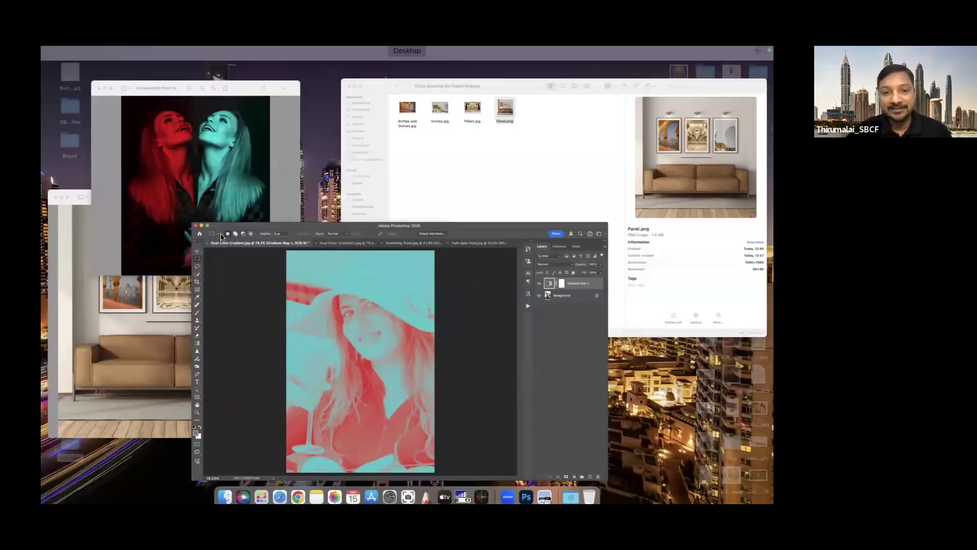
pyautogui.click(220, 196)
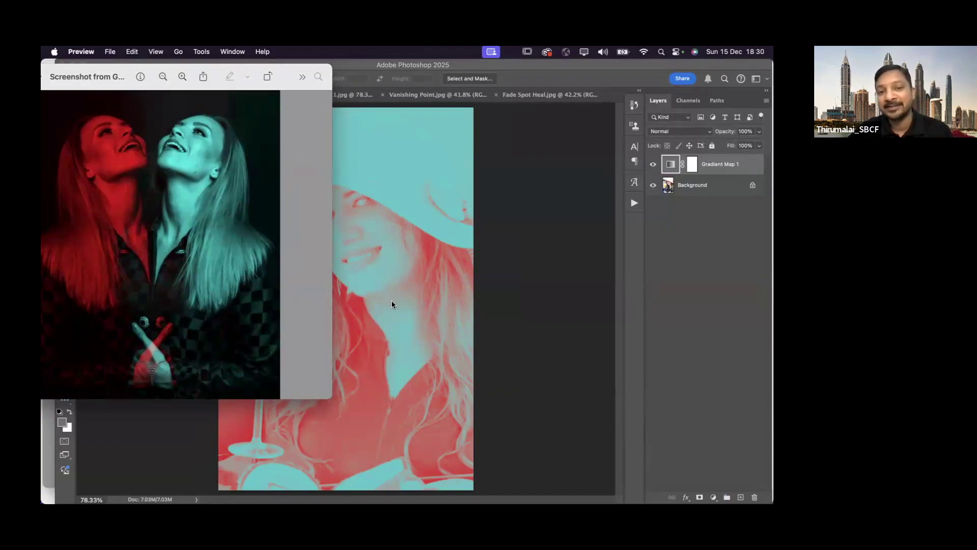
pyautogui.click(698, 273)
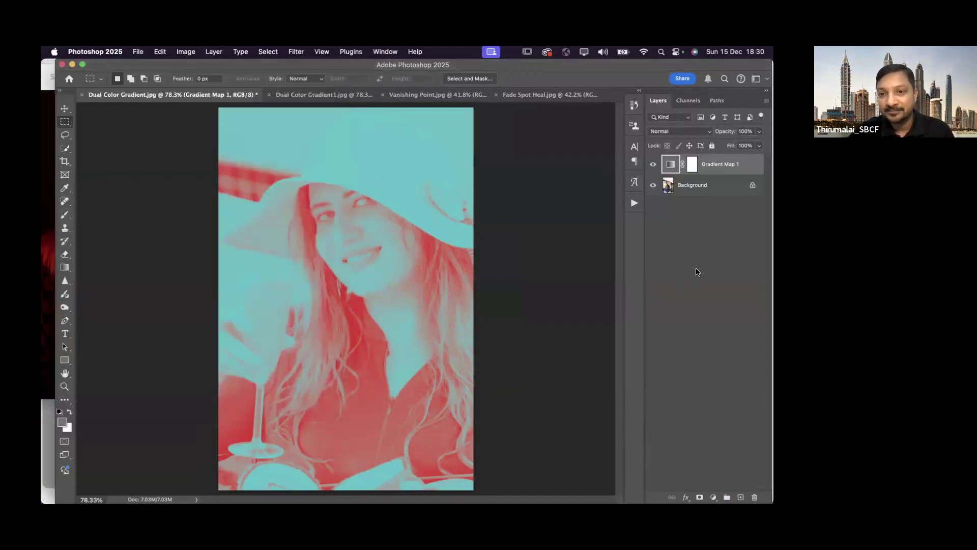
# Close Dual Color Gradient.jpg without saving, then show Dual Color Gradient1.jpg in a narrowed window beside the reference image.
pyautogui.click(83, 95)
pyautogui.click(426, 244)
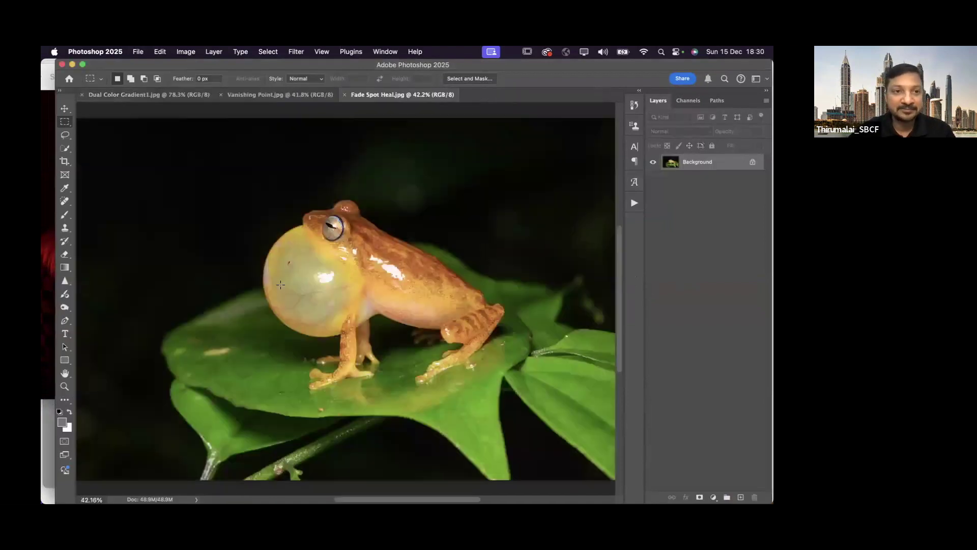
pyautogui.click(139, 96)
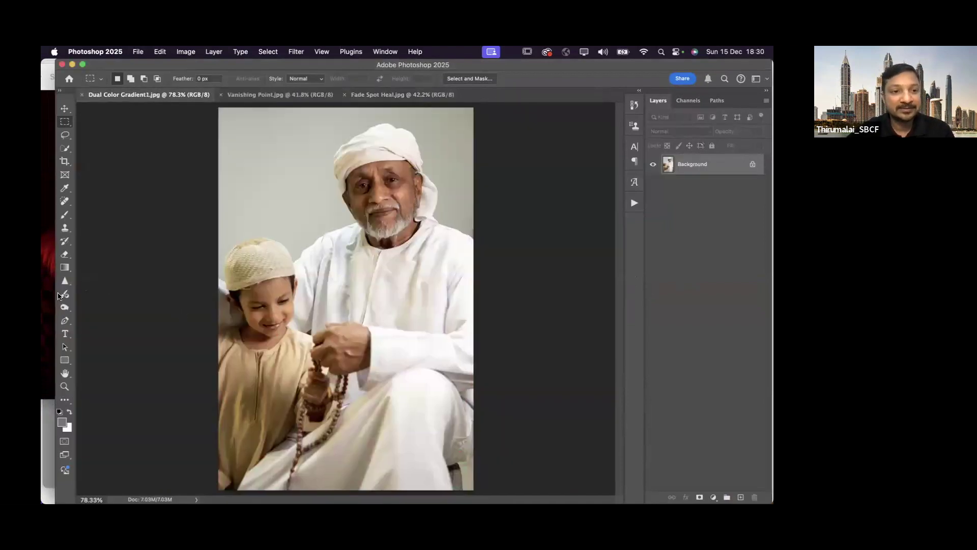
pyautogui.moveTo(146, 289); pyautogui.dragTo(278, 294)
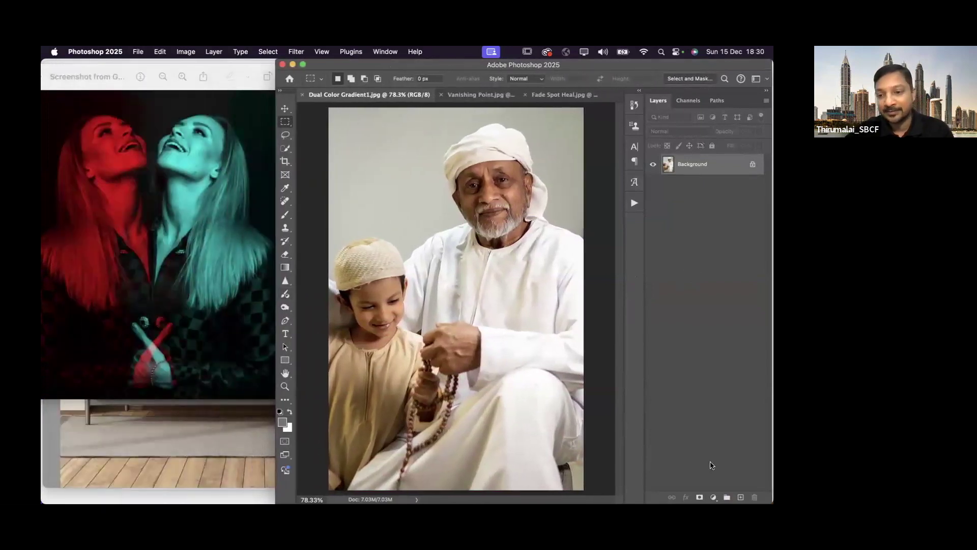
# Add a Gradient Map adjustment layer above the Background and apply the black-to-white preset from the Basics group.
pyautogui.click(713, 497)
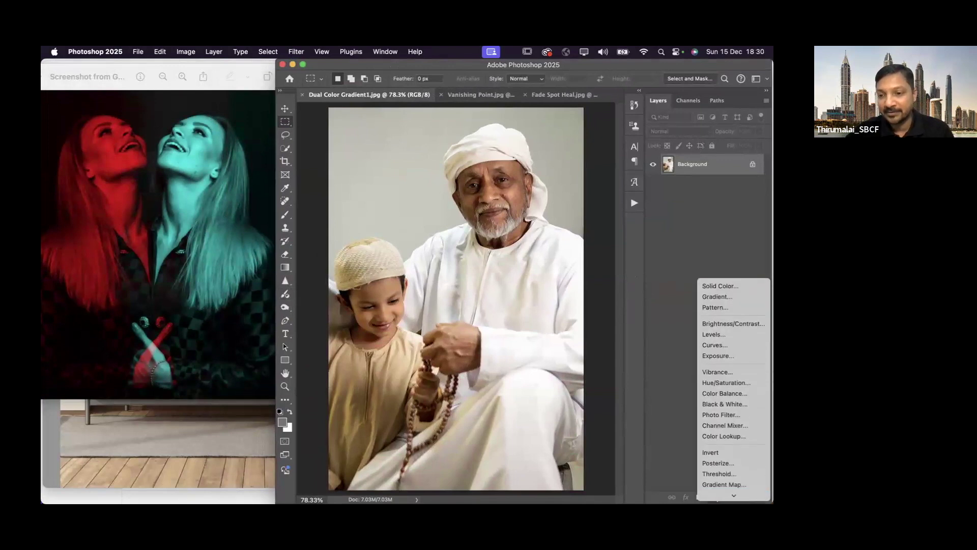
pyautogui.click(724, 482)
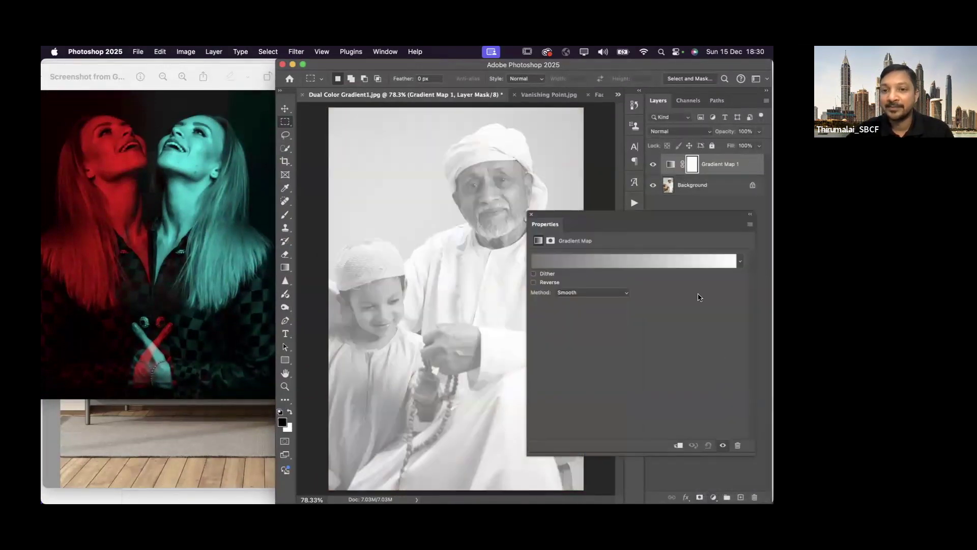
pyautogui.click(671, 164)
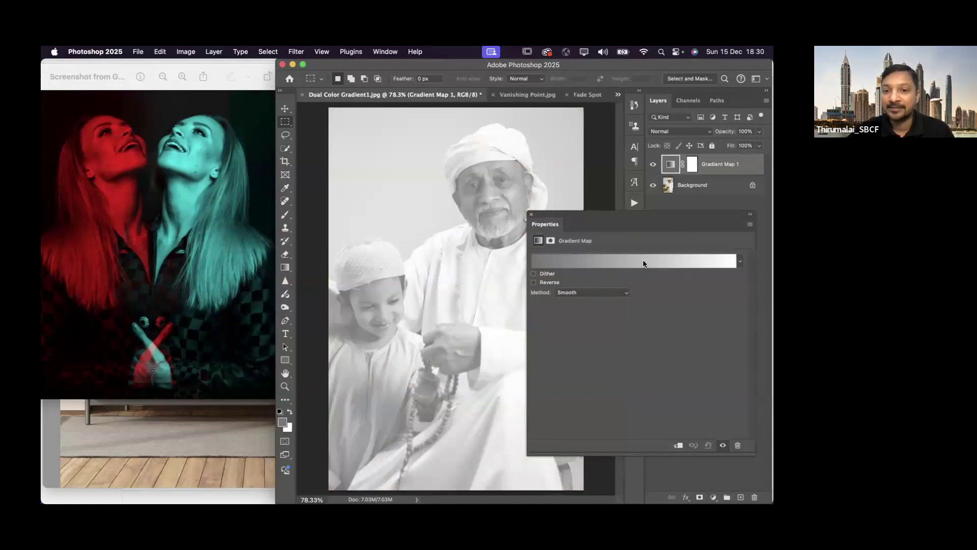
pyautogui.click(740, 262)
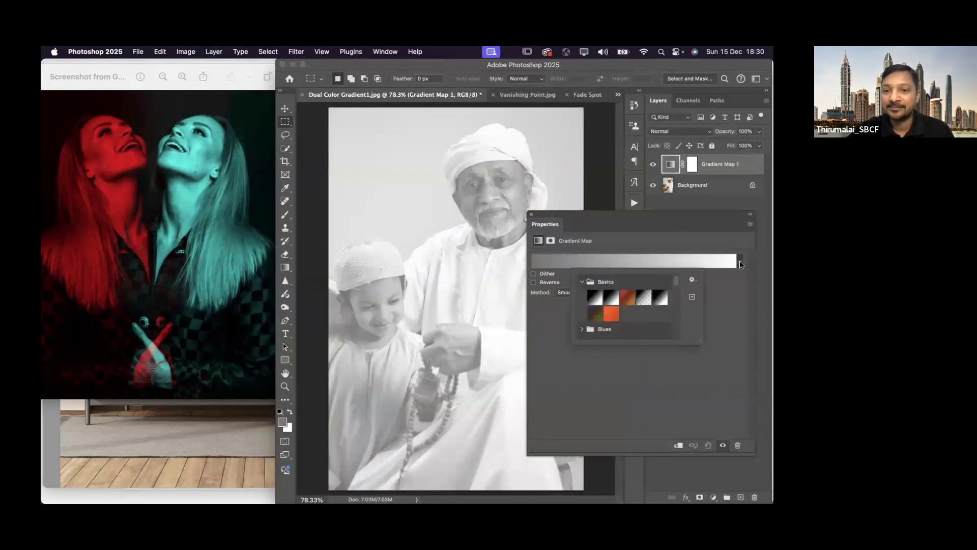
pyautogui.click(612, 298)
pyautogui.click(727, 312)
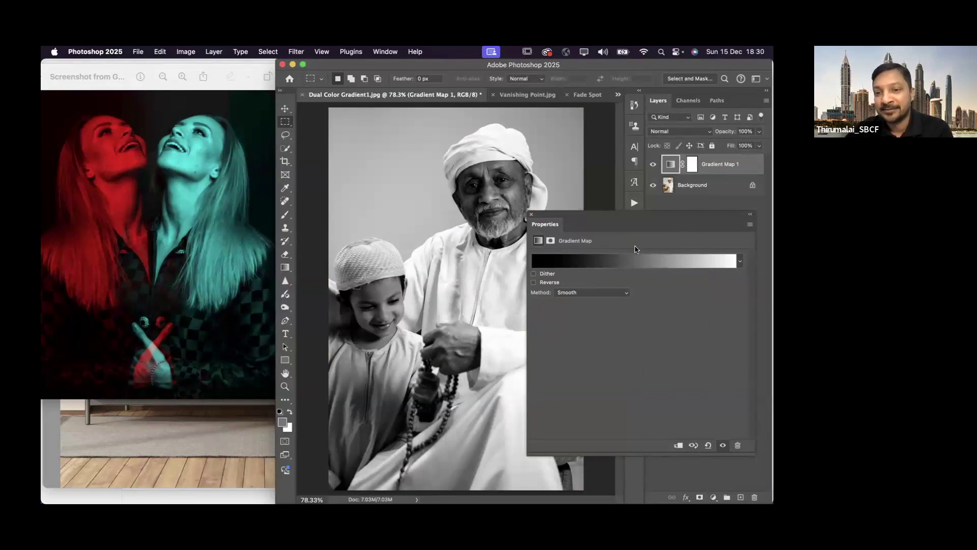
# Recolor the gradient's white stop with teal sampled from the reference image, using its in-gamut equivalent 54c5cc.
pyautogui.click(633, 261)
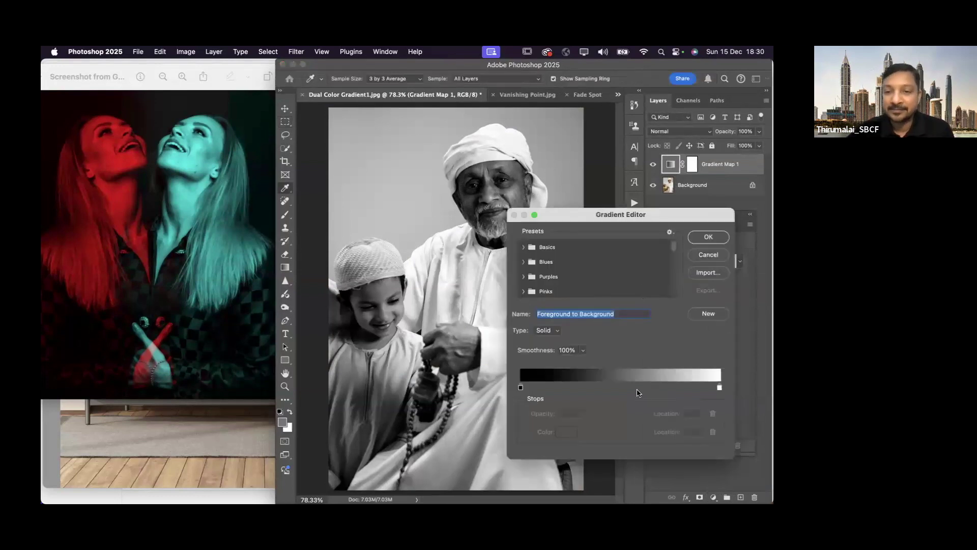
pyautogui.click(720, 388)
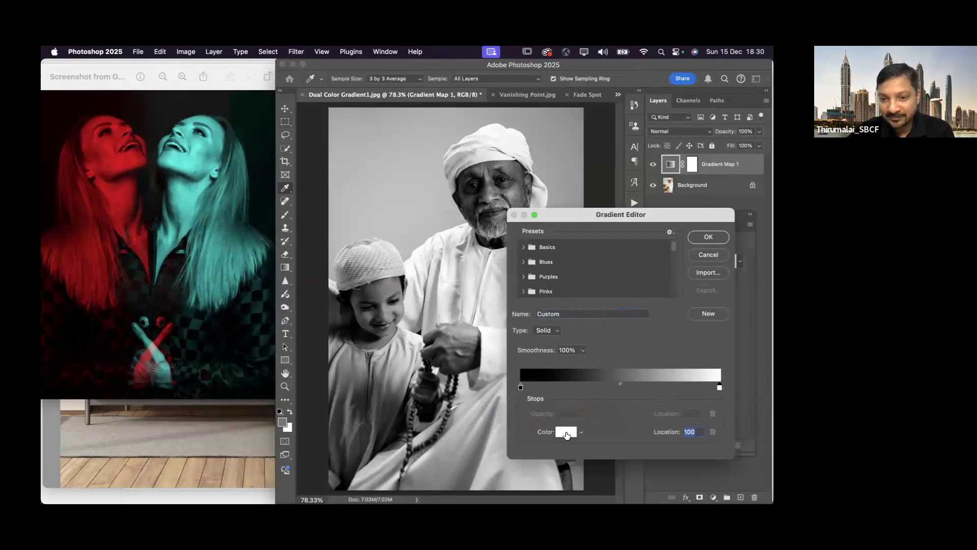
pyautogui.click(574, 433)
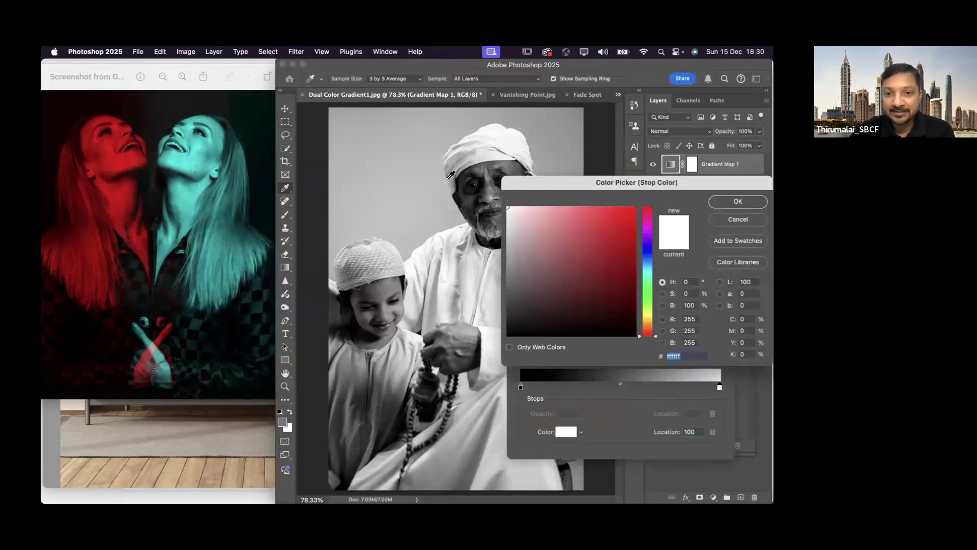
pyautogui.moveTo(414, 263); pyautogui.dragTo(190, 161)
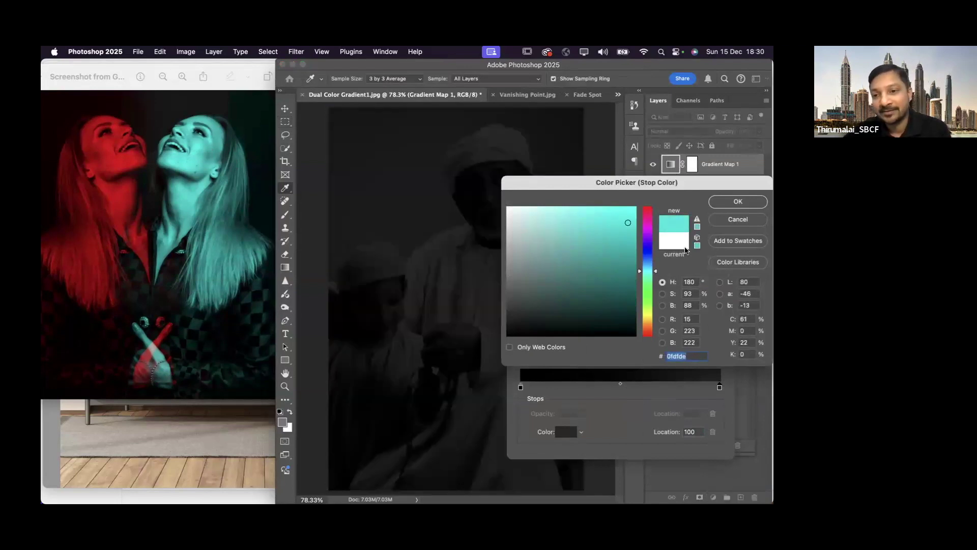
pyautogui.click(698, 220)
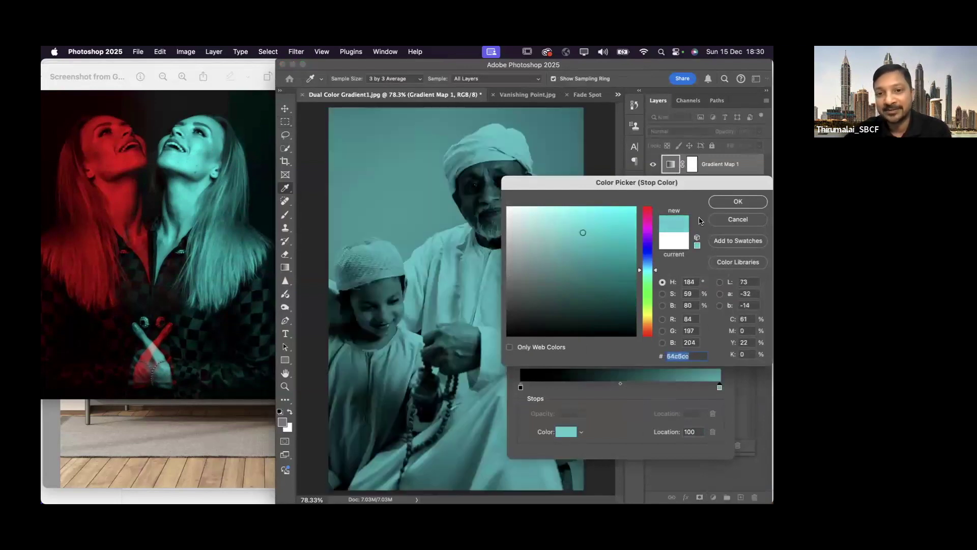
pyautogui.click(728, 202)
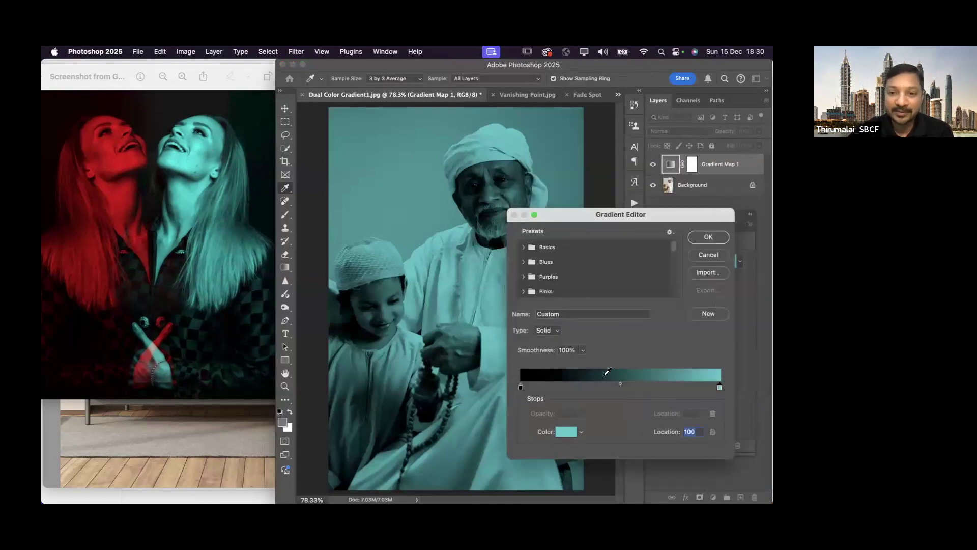
# Recolor the gradient's black stop with red sampled from the reference, using in-gamut e41e26, then accept the gradient and close its settings.
pyautogui.click(521, 388)
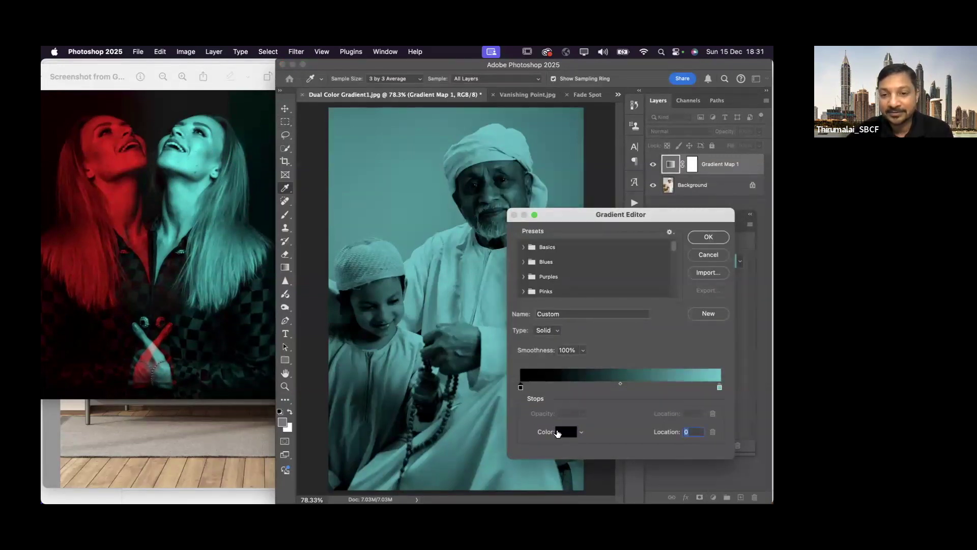
pyautogui.click(565, 433)
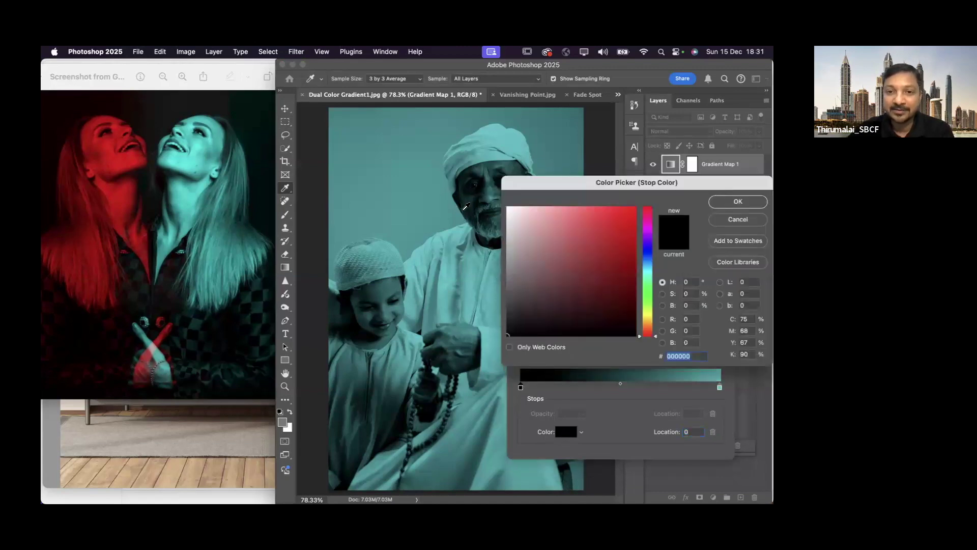
pyautogui.moveTo(457, 200); pyautogui.dragTo(122, 170)
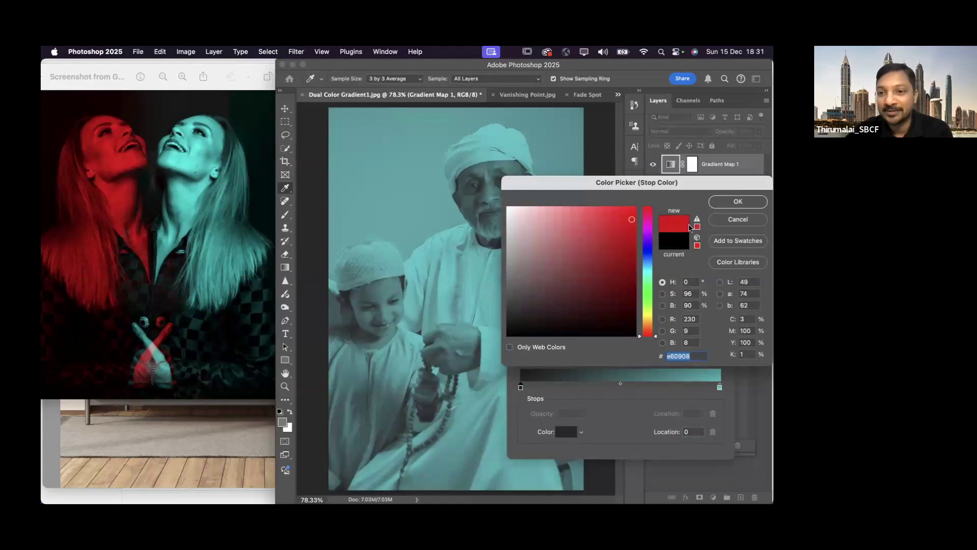
pyautogui.click(698, 223)
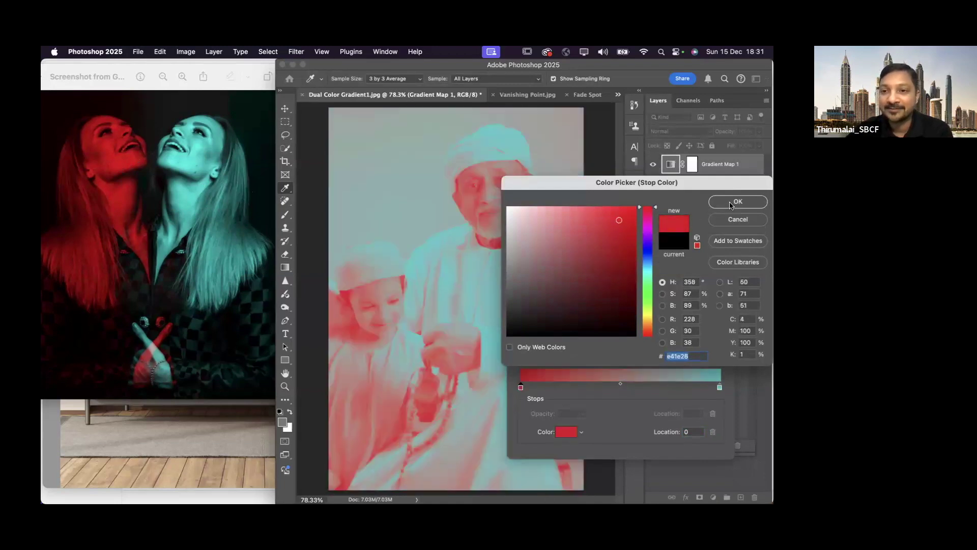
pyautogui.click(731, 205)
pyautogui.click(708, 238)
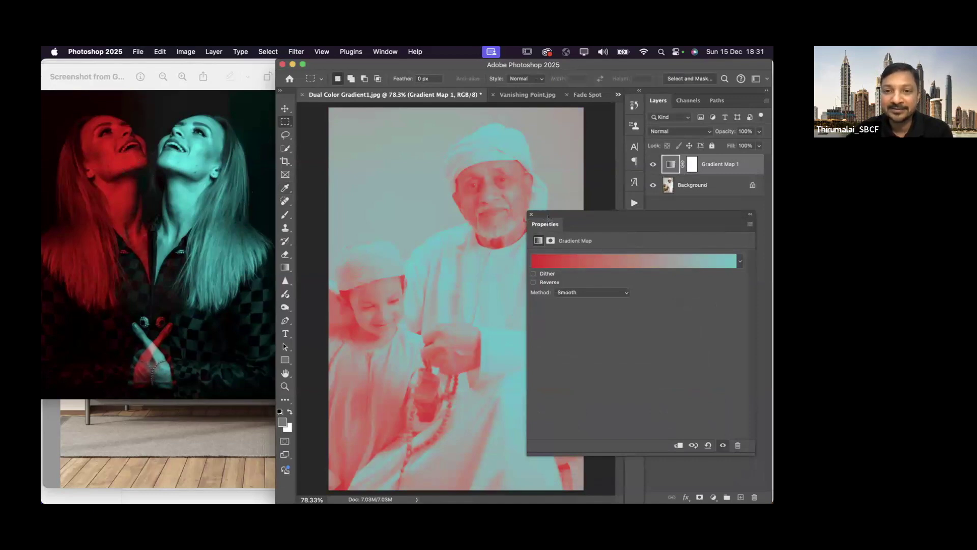
pyautogui.click(531, 214)
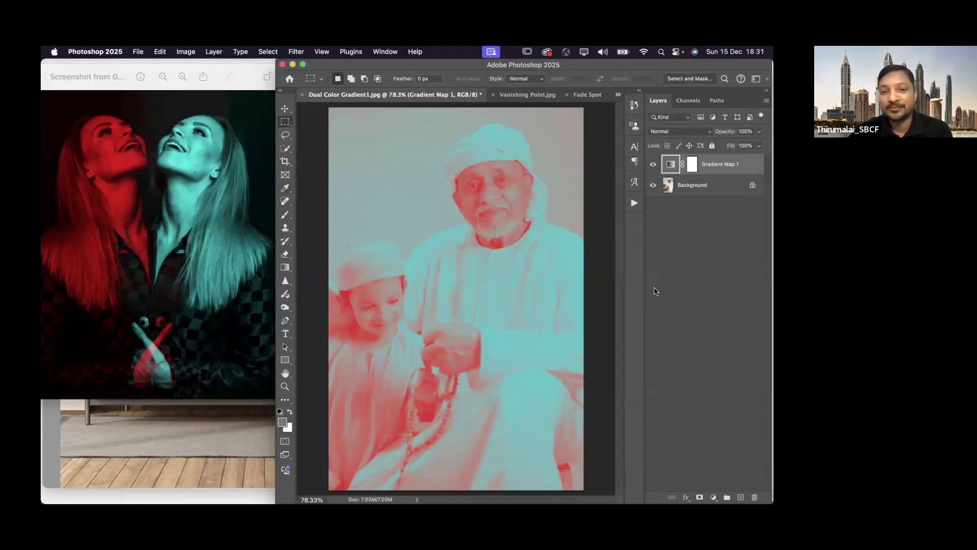
# Widen the Photoshop window back over the reference image and close Dual Color Gradient1.jpg without saving.
pyautogui.moveTo(730, 133)
pyautogui.mouseDown()
pyautogui.moveTo(717, 136)
pyautogui.moveTo(732, 150)
pyautogui.moveTo(725, 133)
pyautogui.moveTo(733, 144)
pyautogui.moveTo(727, 136)
pyautogui.moveTo(741, 131)
pyautogui.moveTo(739, 143)
pyautogui.mouseUp()
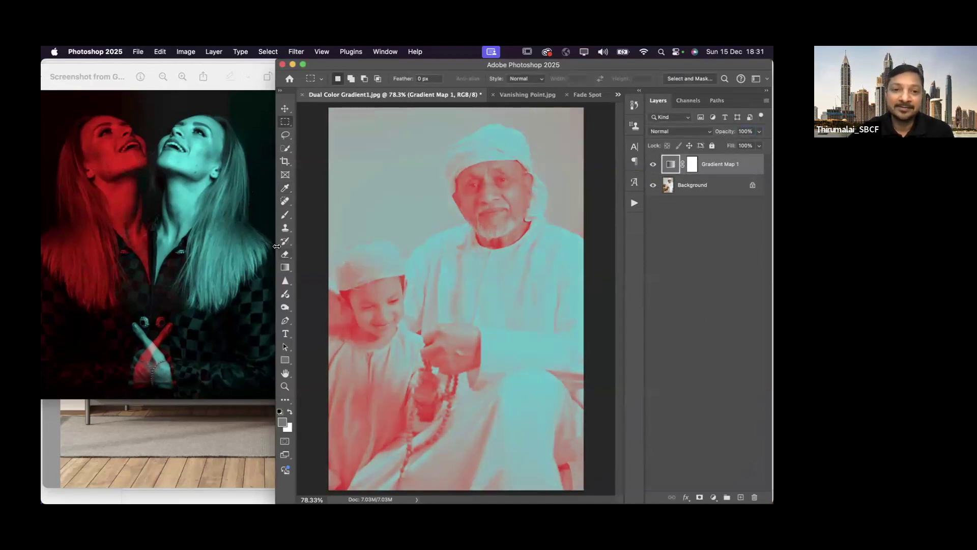
pyautogui.moveTo(260, 244); pyautogui.dragTo(42, 244)
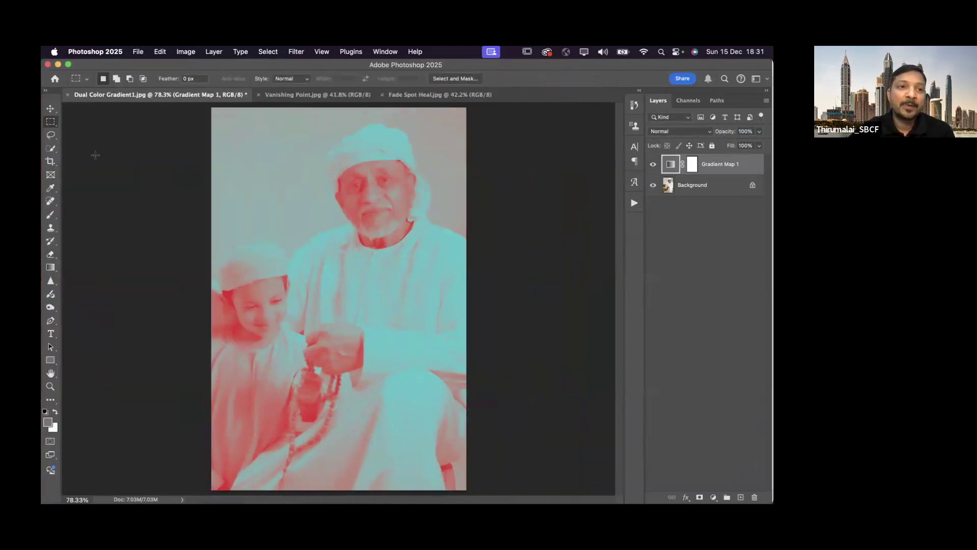
pyautogui.click(67, 95)
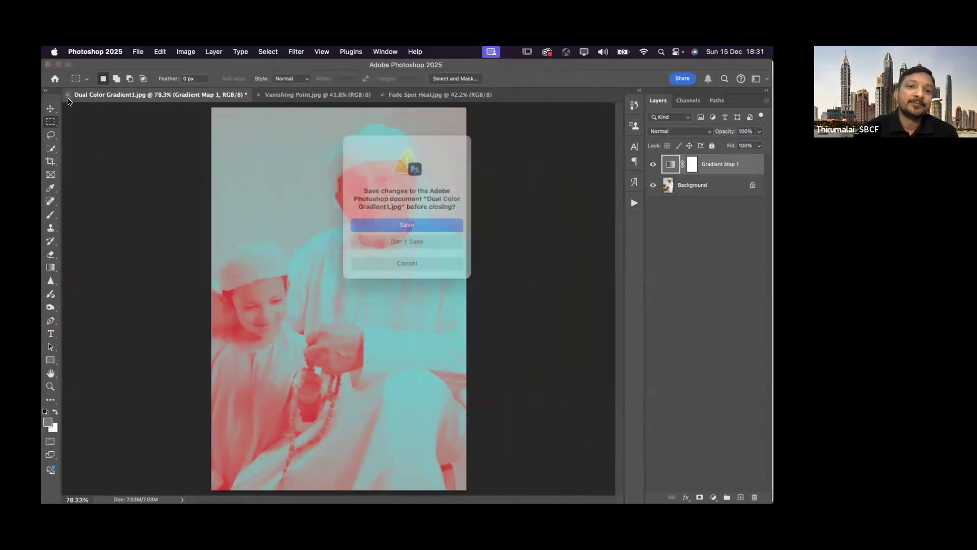
pyautogui.click(457, 245)
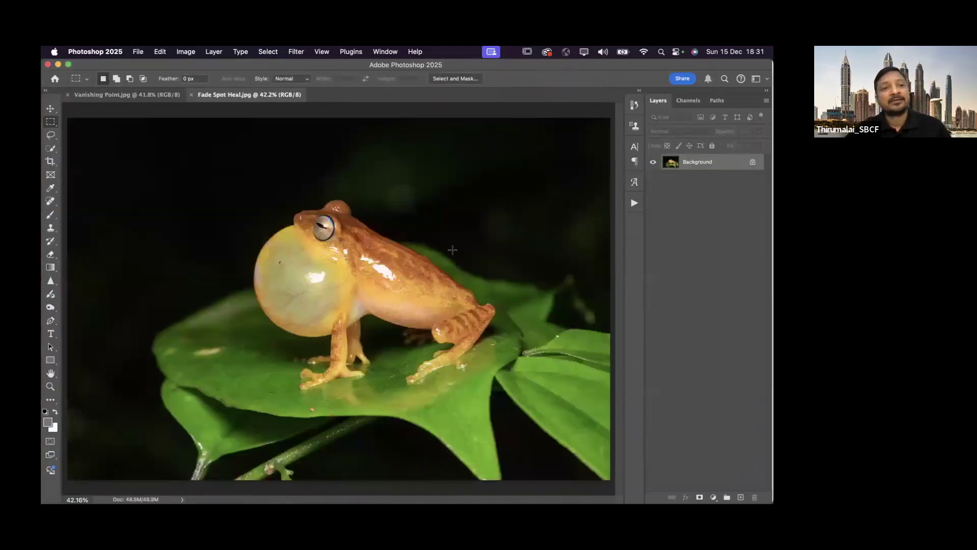
# Switch to the Panel.png image in Preview and enlarge its window to fill the screen.
pyautogui.hotkey('ctrl', 'Up')
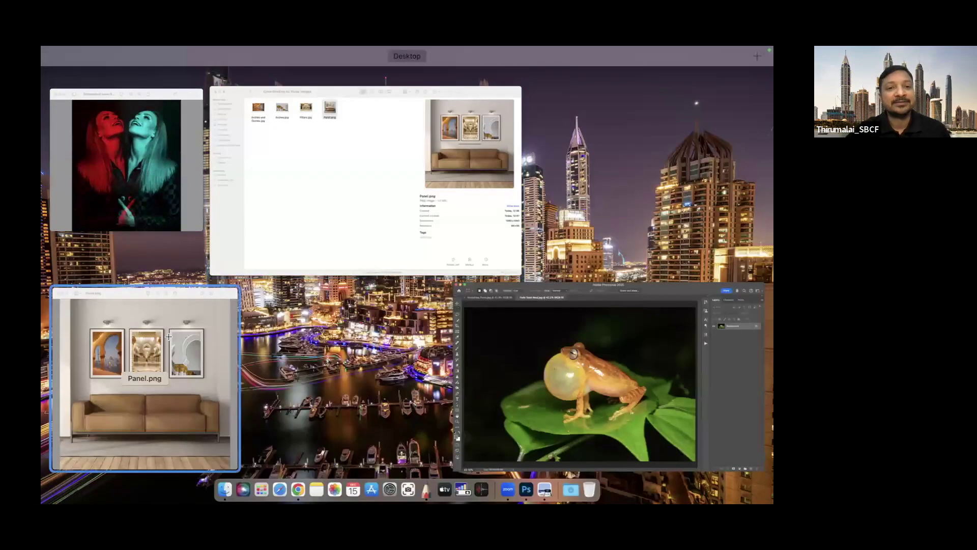
pyautogui.click(168, 338)
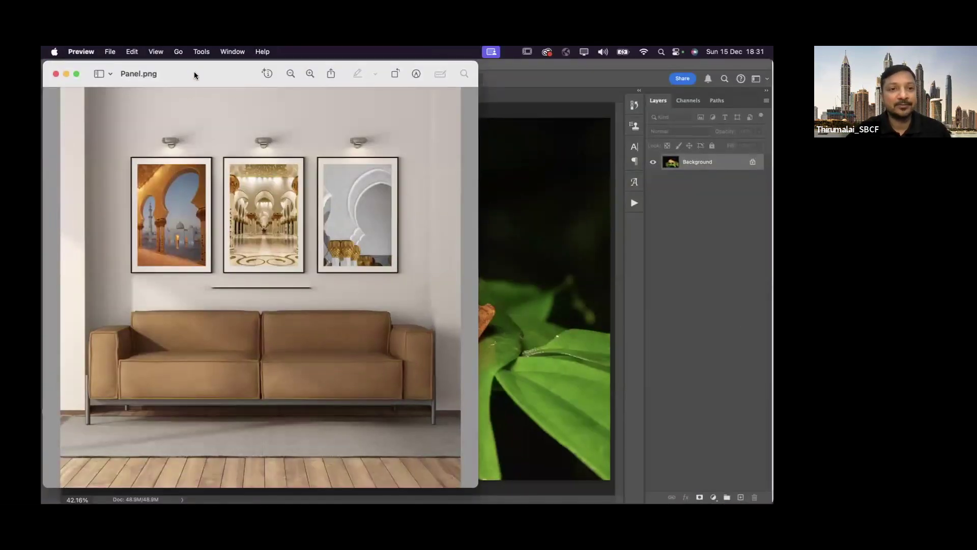
pyautogui.doubleClick(194, 74)
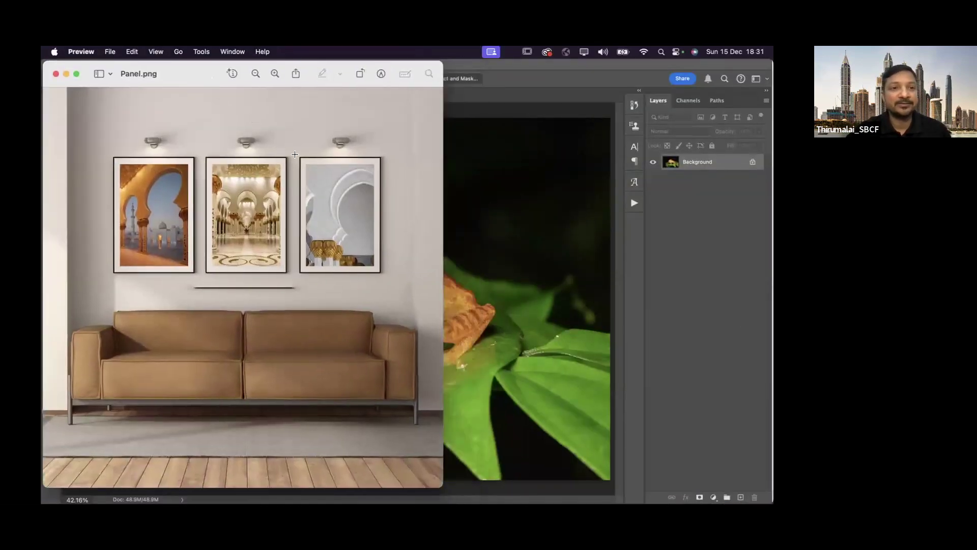
pyautogui.doubleClick(586, 230)
# Mark each of the three framed pictures above the sofa in turn with a rectangular selection.
pyautogui.moveTo(269, 150); pyautogui.dragTo(364, 283)
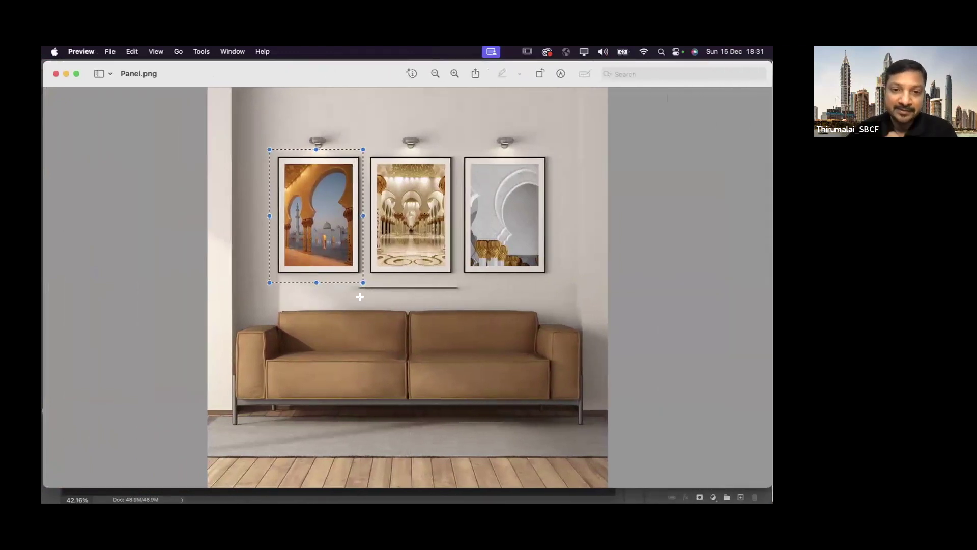
pyautogui.click(344, 305)
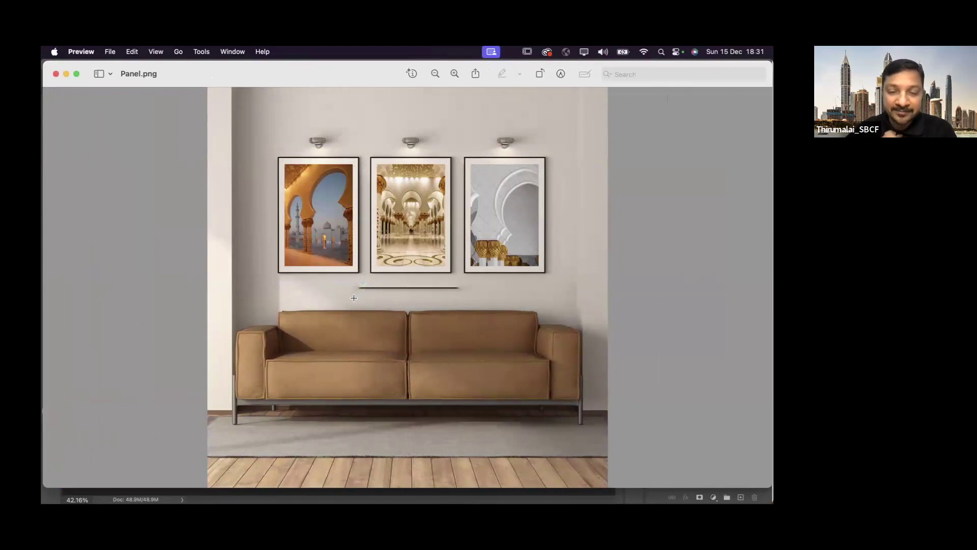
pyautogui.moveTo(366, 152); pyautogui.dragTo(458, 278)
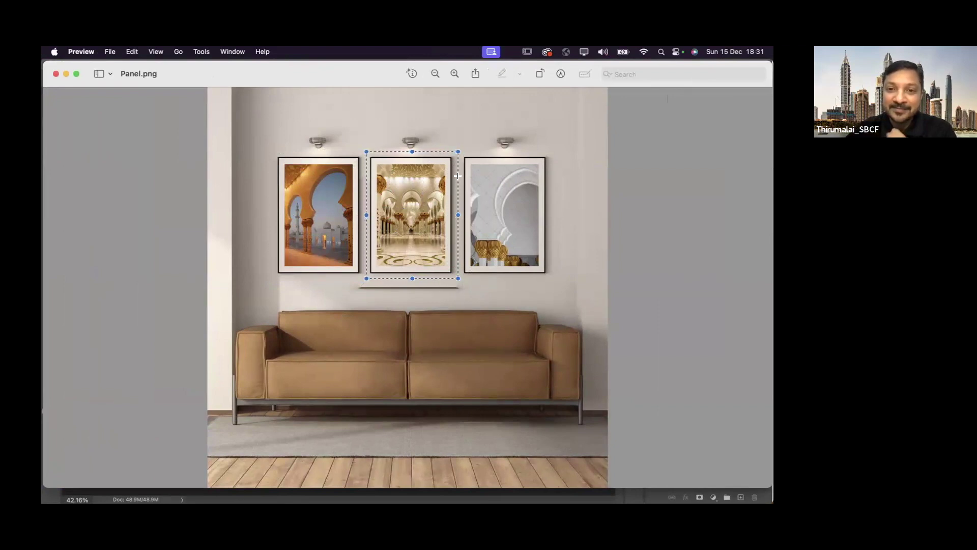
pyautogui.moveTo(464, 150); pyautogui.dragTo(547, 281)
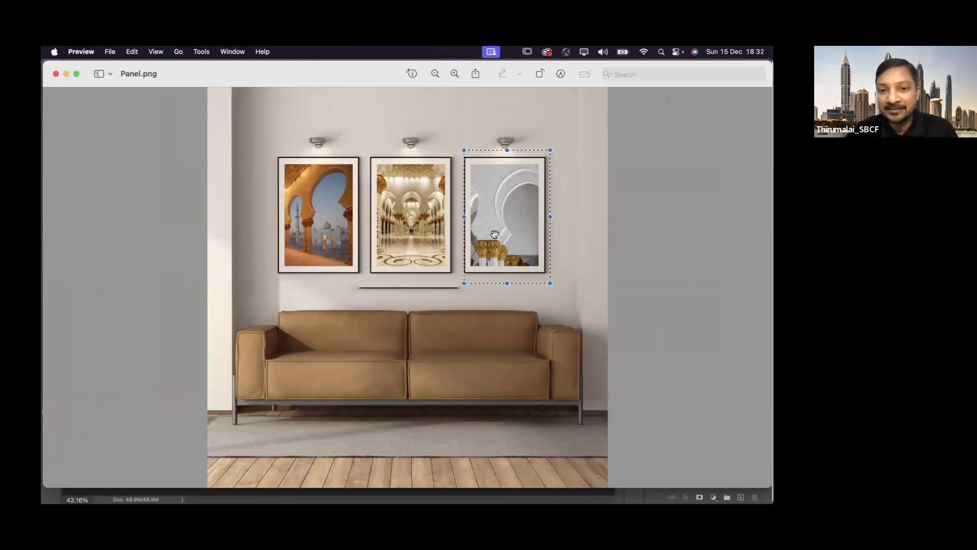
pyautogui.moveTo(464, 217); pyautogui.dragTo(457, 216)
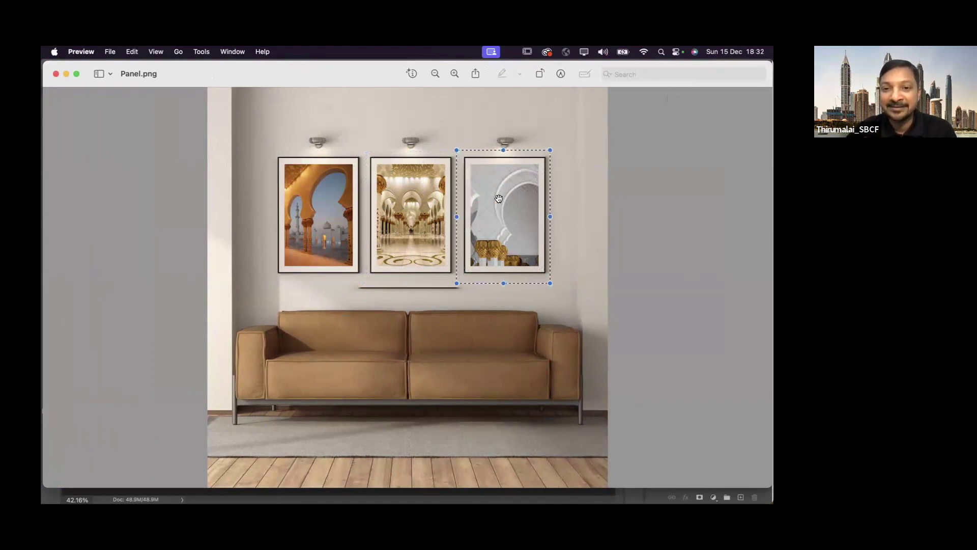
# Examine the three framed pictures above the sofa up close, marking the outer two with rectangular selections to compare their colors.
pyautogui.click(560, 257)
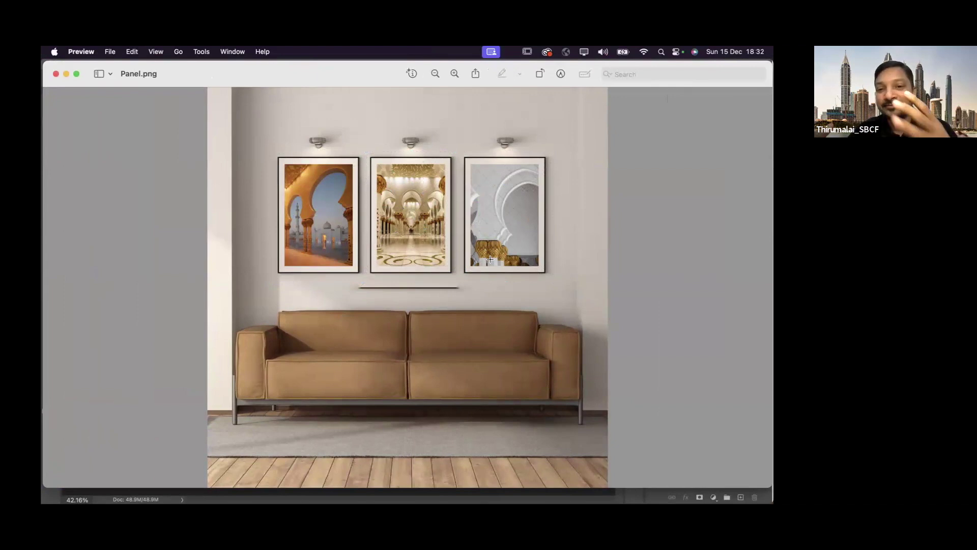
pyautogui.scroll(5, 394, 209)
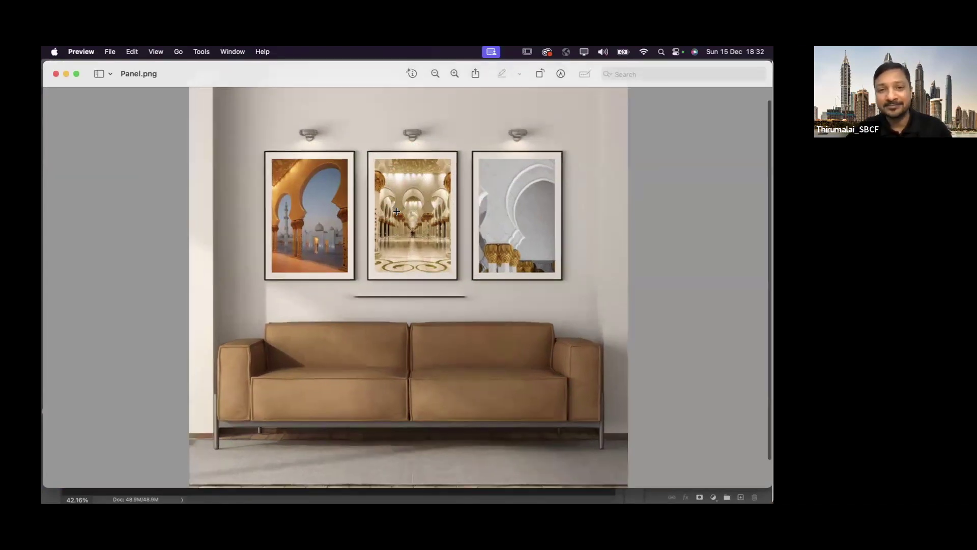
pyautogui.moveTo(169, 141); pyautogui.dragTo(330, 362)
pyautogui.moveTo(502, 150); pyautogui.dragTo(657, 371)
pyautogui.click(679, 336)
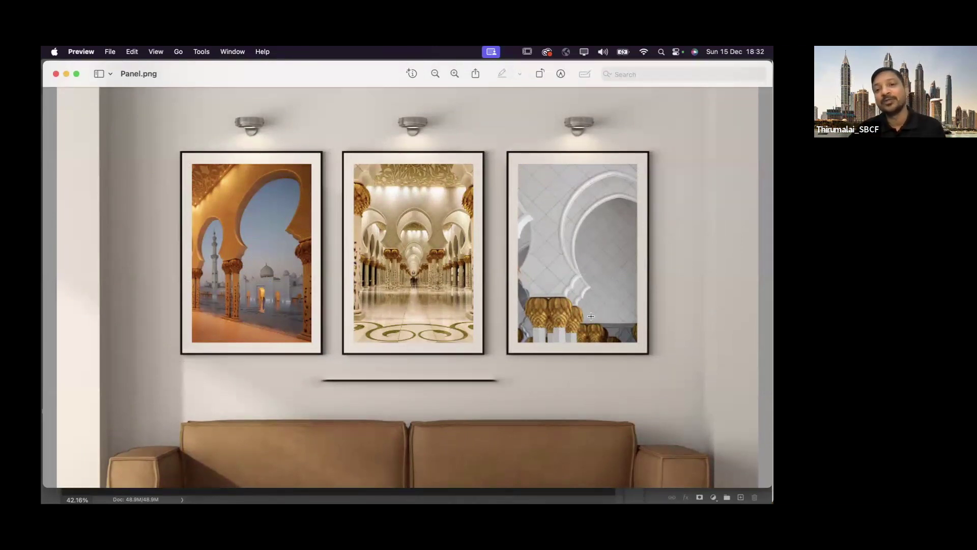
pyautogui.moveTo(188, 159); pyautogui.dragTo(316, 345)
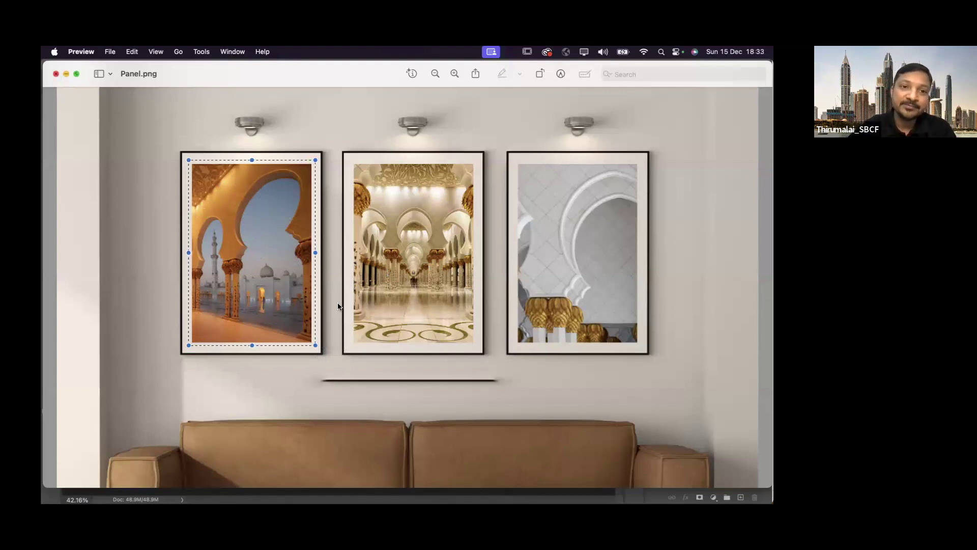
# Close the Panel.png image and the red-and-teal reference screenshot in Preview.
pyautogui.press('super+w')
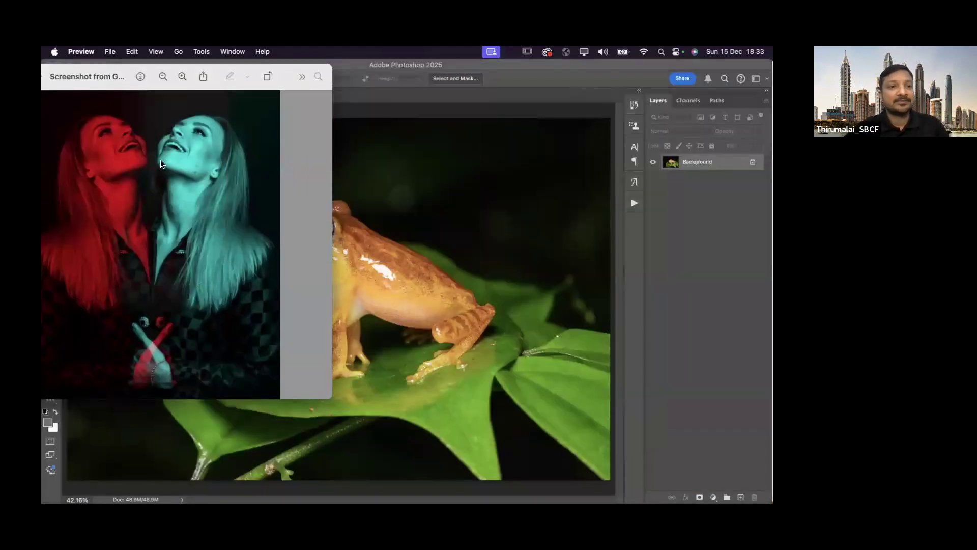
pyautogui.hotkey('ctrl', 'Up')
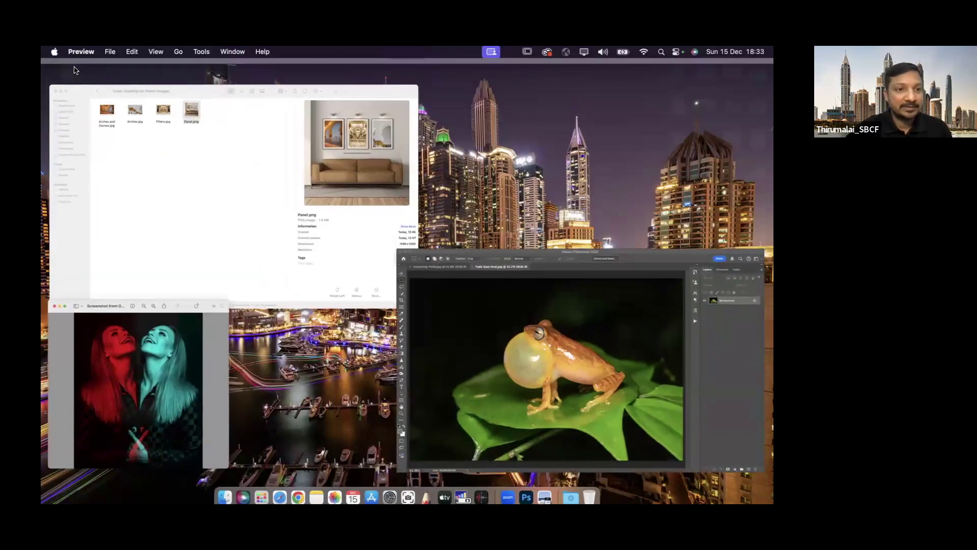
pyautogui.click(75, 70)
pyautogui.click(83, 88)
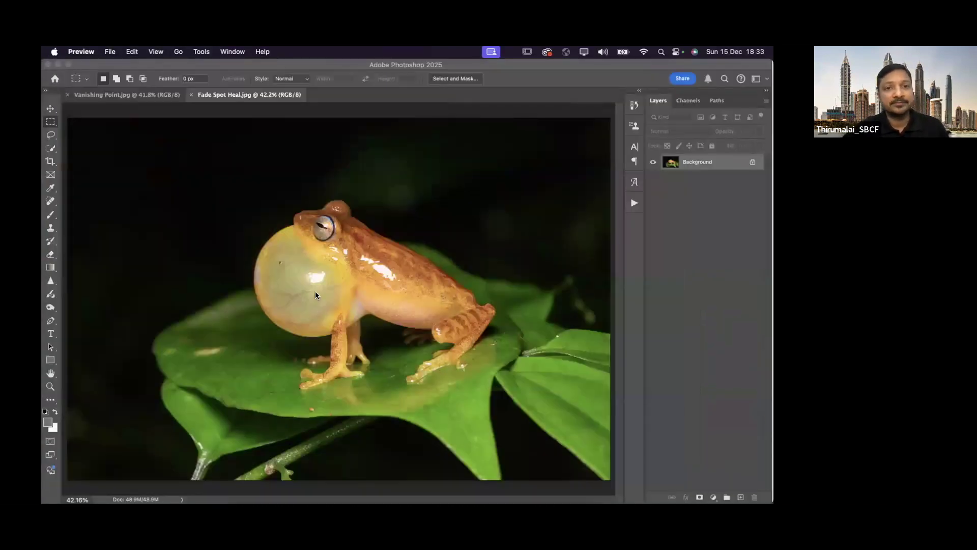
# Switch to the Color Grading for Panel Images folder in Finder and open Arches.jpg in Photoshop.
pyautogui.hotkey('ctrl', 'Up')
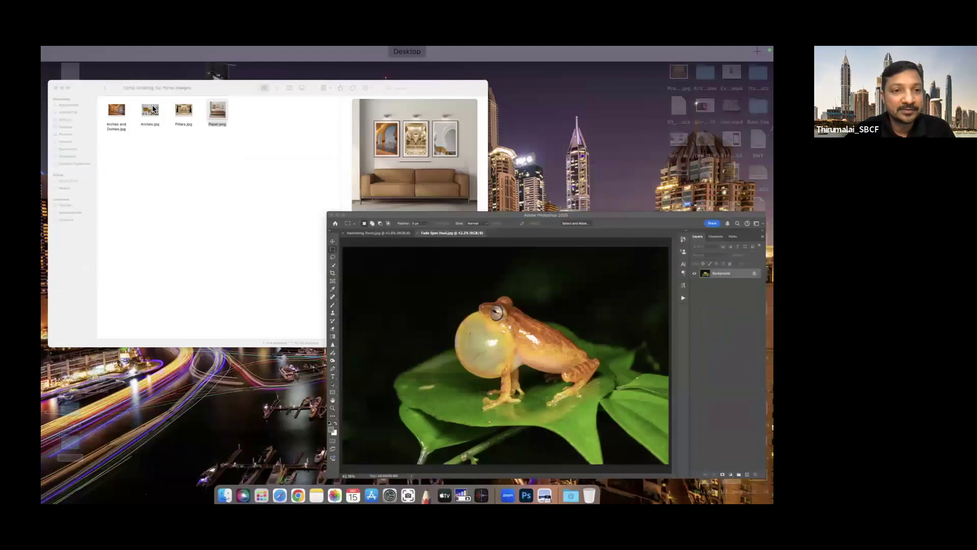
pyautogui.click(154, 108)
pyautogui.click(210, 105)
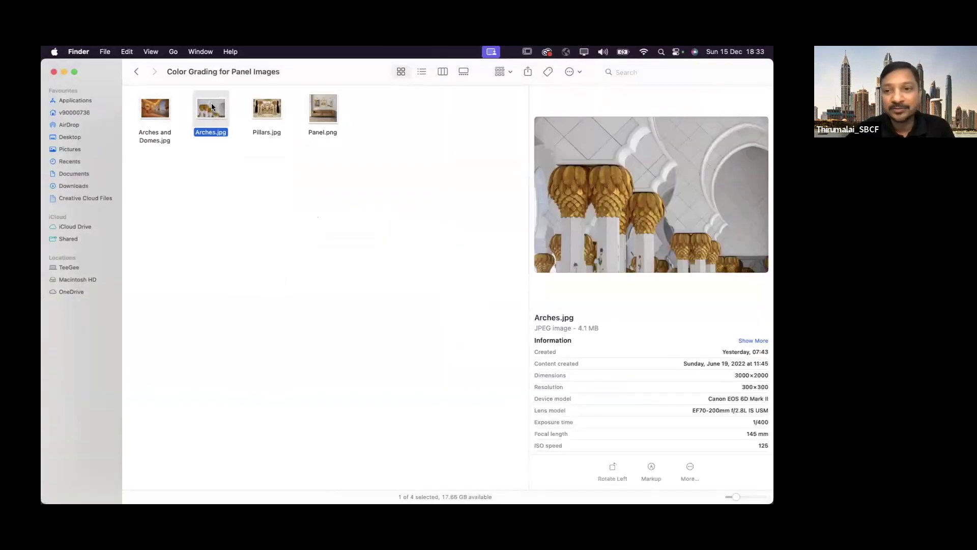
pyautogui.rightClick(213, 102)
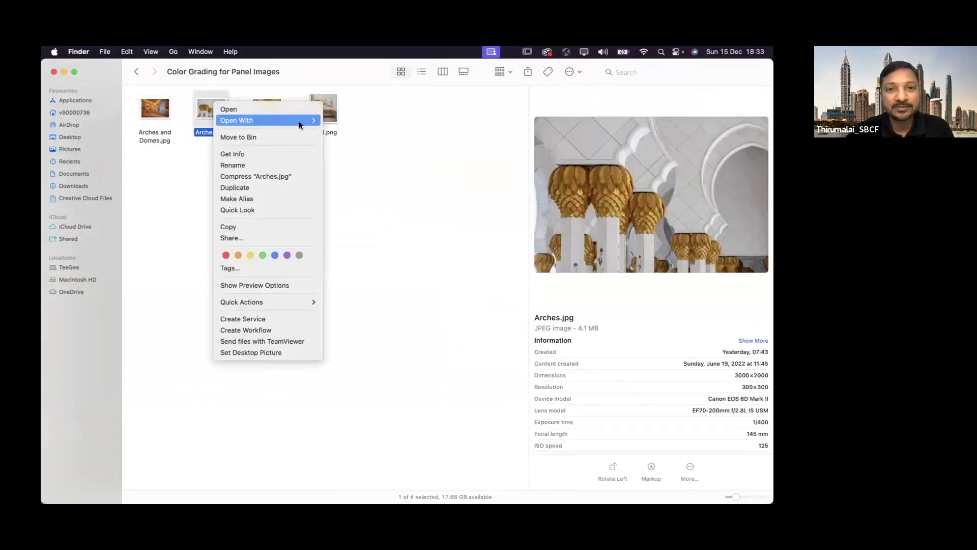
pyautogui.moveTo(299, 124)
pyautogui.click(374, 149)
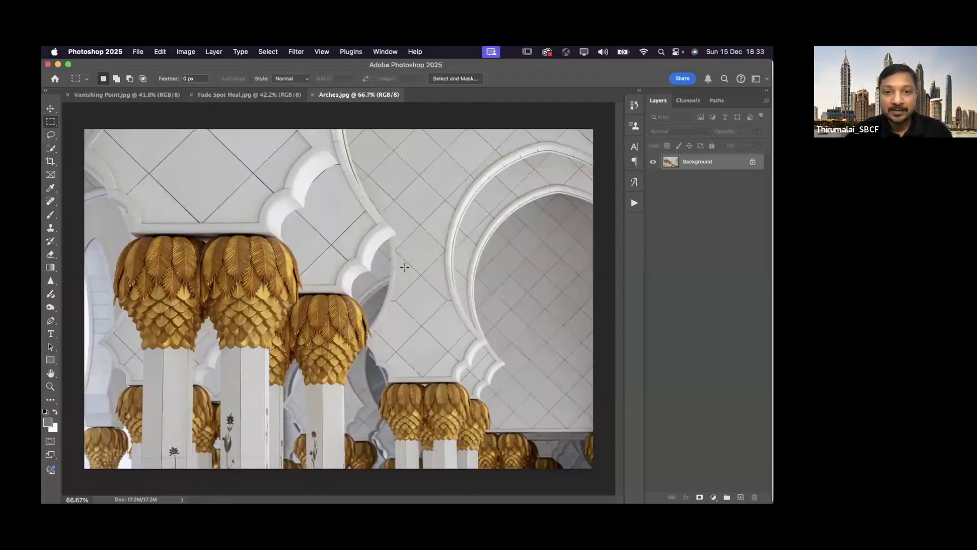
# Copy the Arches and Domes.jpg image from the Finder folder and paste it as a new layer into Arches.jpg in Photoshop.
pyautogui.hotkey('ctrl', 'Up')
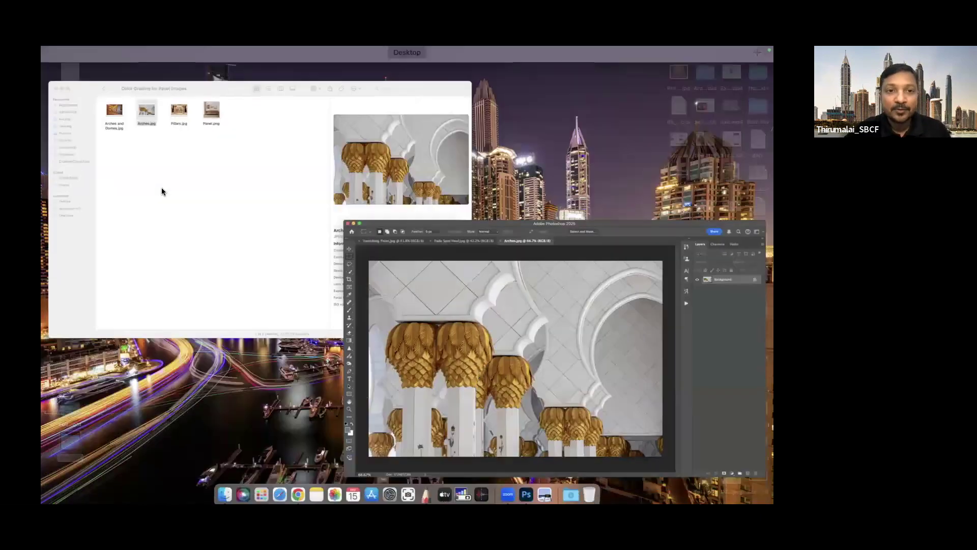
pyautogui.click(152, 111)
pyautogui.click(164, 113)
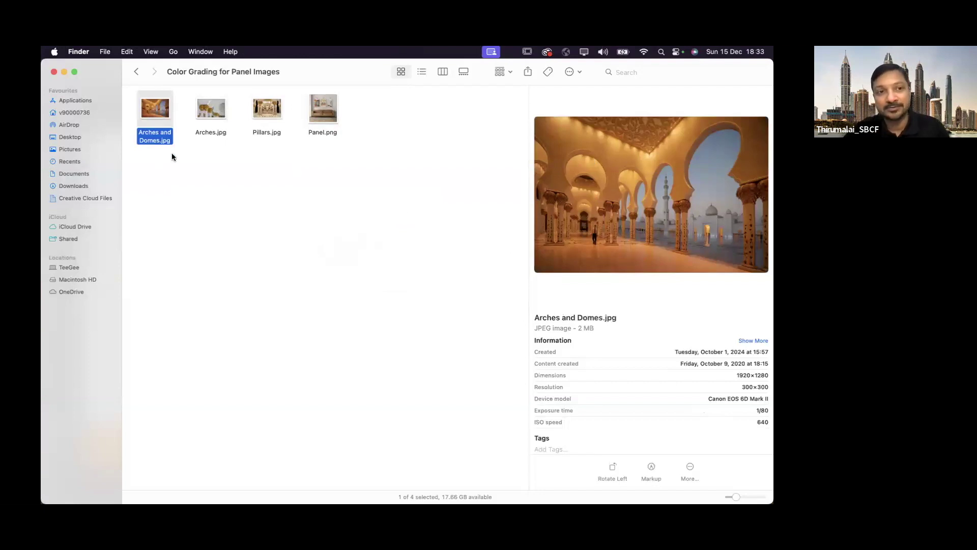
pyautogui.rightClick(146, 107)
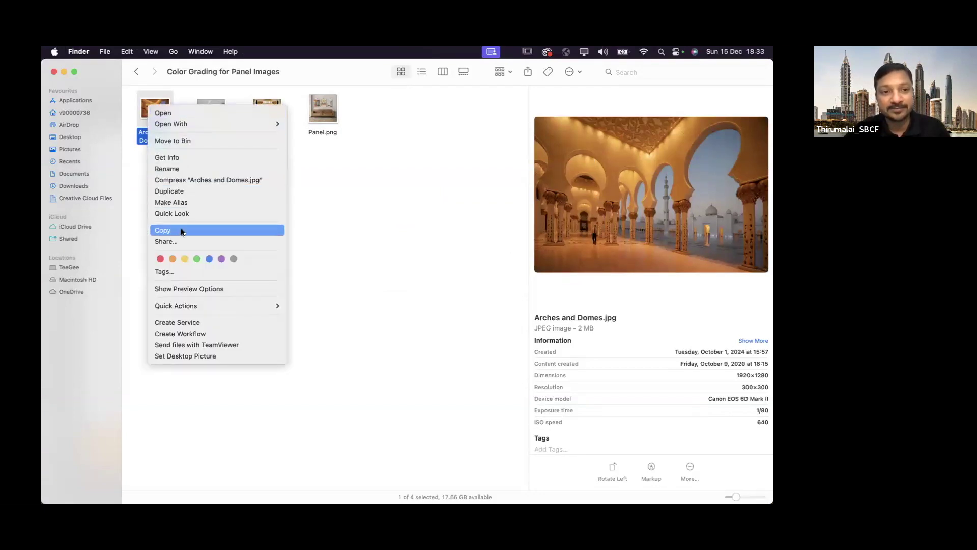
pyautogui.click(278, 227)
pyautogui.hotkey('ctrl', 'Up')
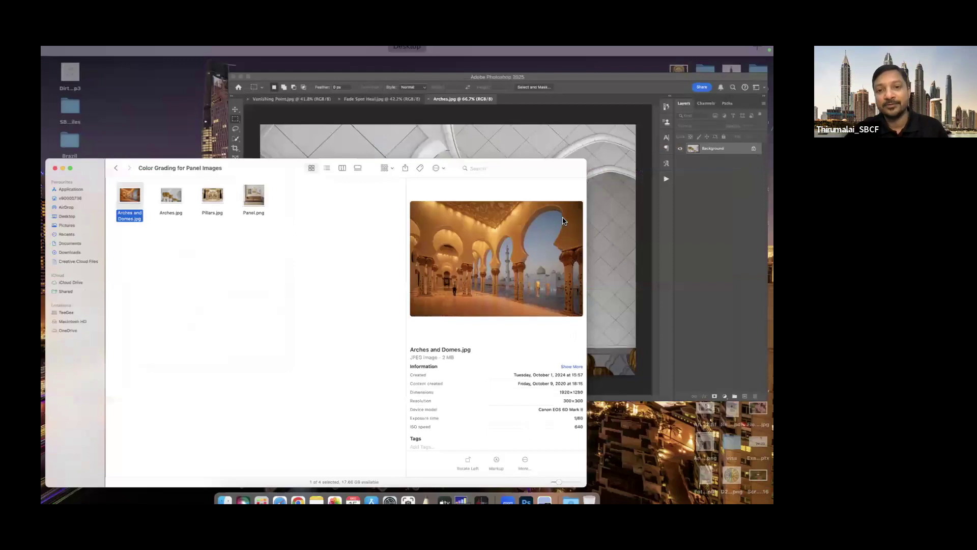
pyautogui.click(551, 221)
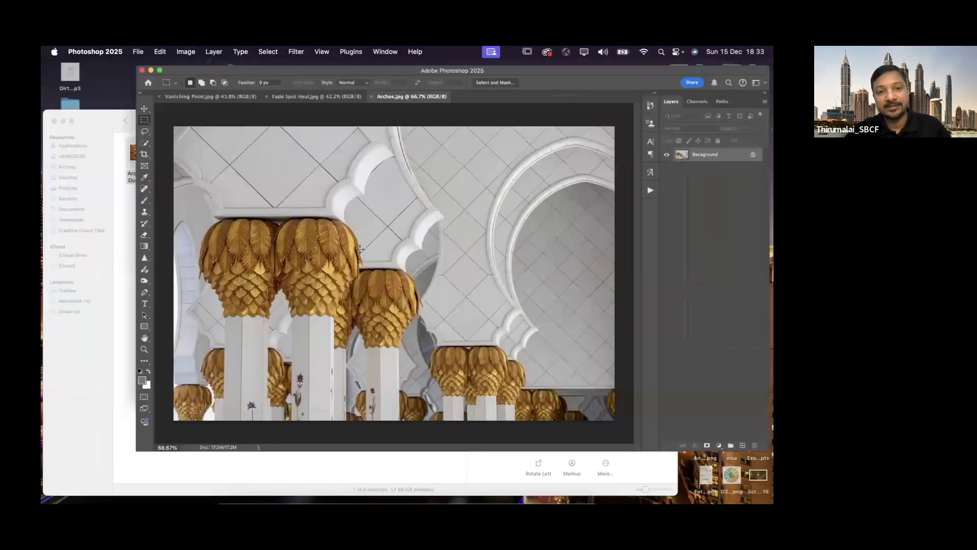
pyautogui.press('super+v')
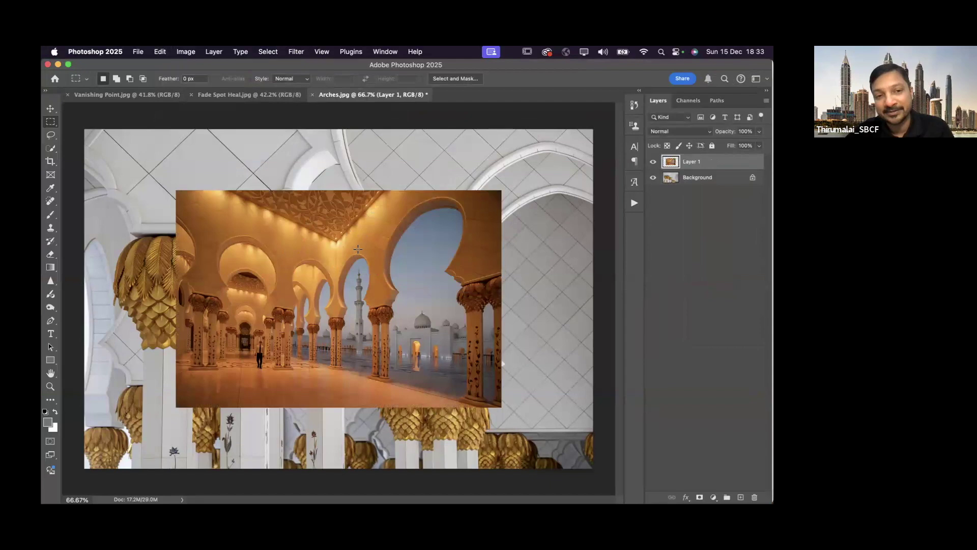
# Scale the pasted Arches and Domes photo to about 70.5% and place it in the upper-right part of the Arches image.
pyautogui.click(51, 109)
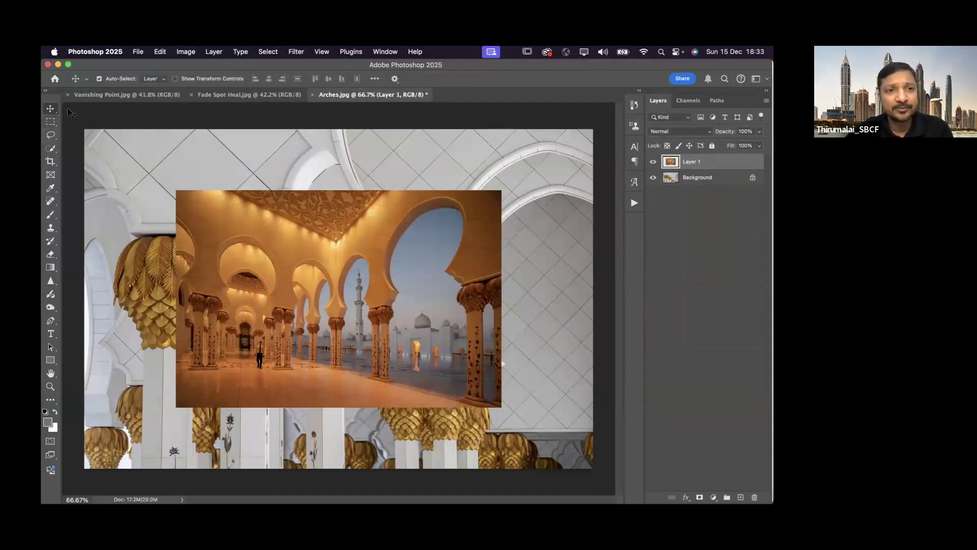
pyautogui.click(159, 51)
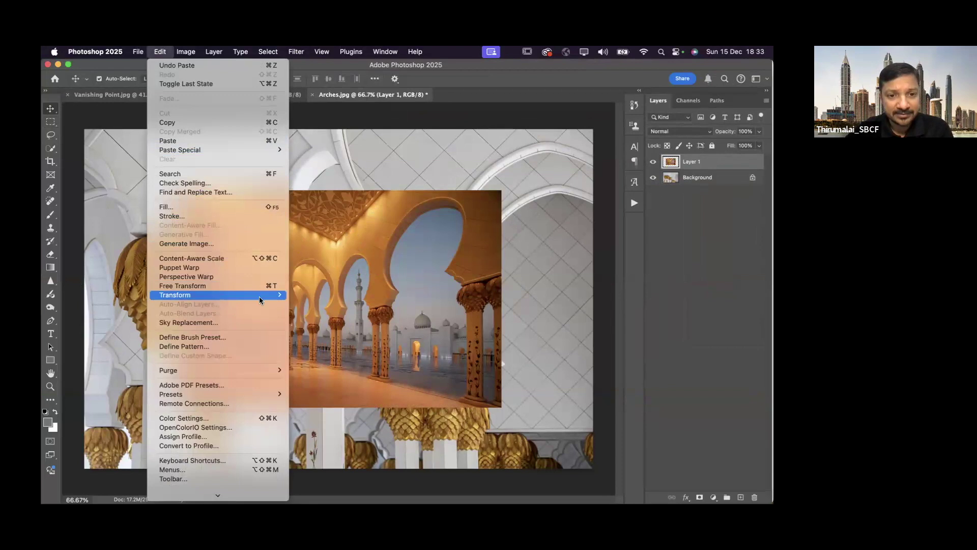
pyautogui.moveTo(259, 296)
pyautogui.click(313, 309)
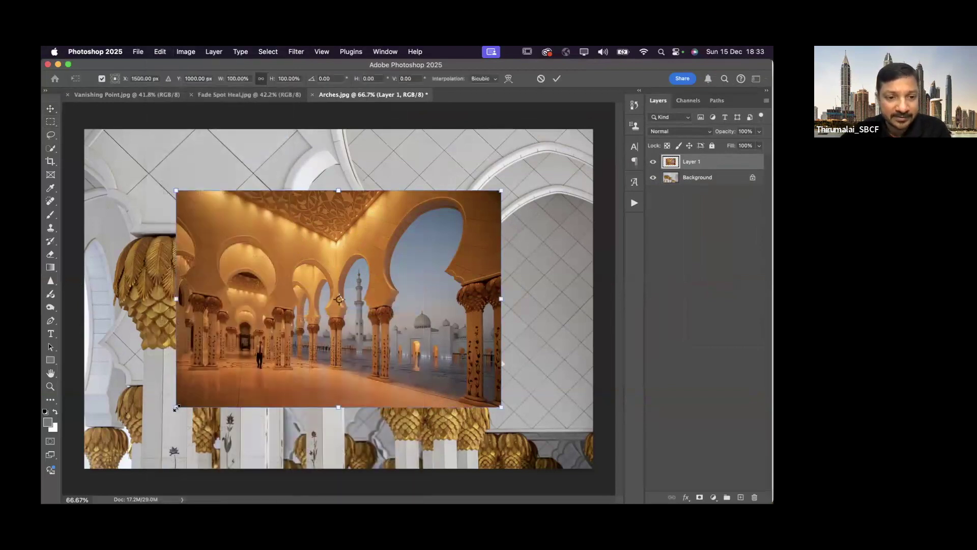
pyautogui.moveTo(274, 352)
pyautogui.mouseDown()
pyautogui.moveTo(267, 340)
pyautogui.moveTo(275, 344)
pyautogui.mouseUp()
pyautogui.moveTo(412, 277); pyautogui.dragTo(487, 228)
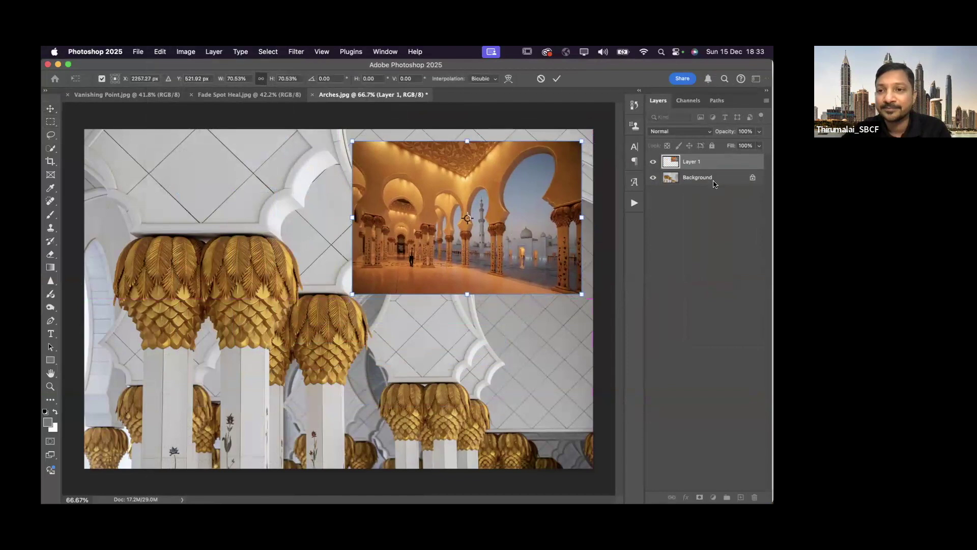
pyautogui.click(680, 264)
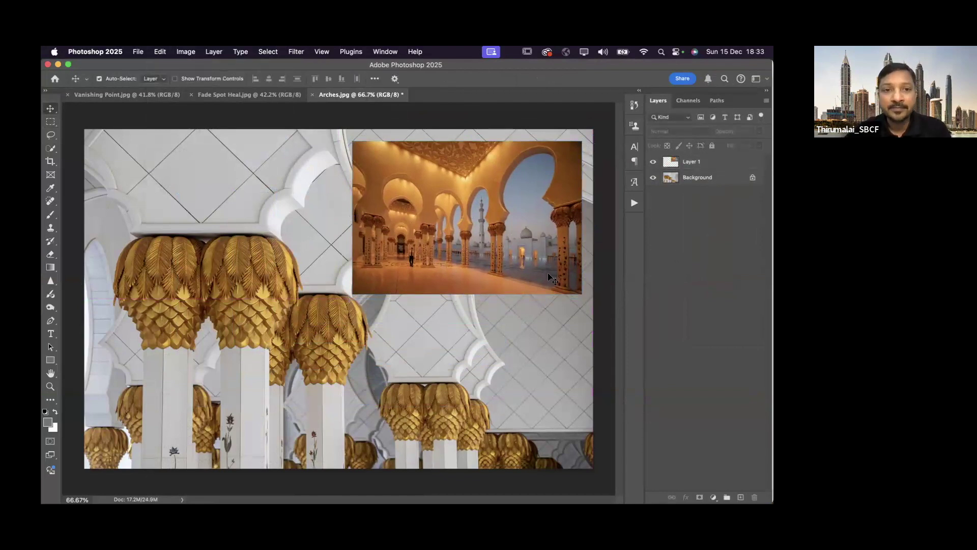
# Lasso the bright golden wall below the ceiling in Layer 1, apply the Average blur to it, and deselect.
pyautogui.click(51, 135)
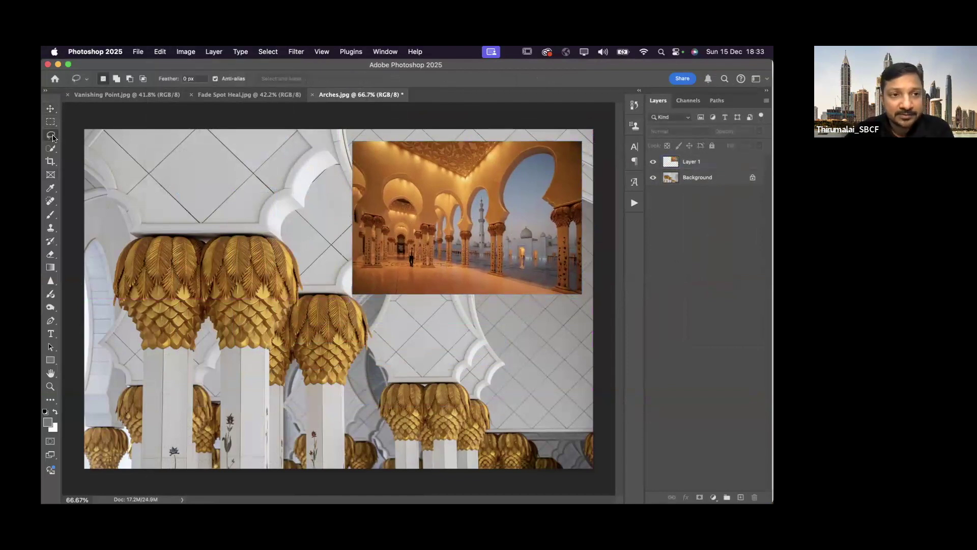
pyautogui.moveTo(488, 160)
pyautogui.mouseDown()
pyautogui.moveTo(444, 182)
pyautogui.moveTo(465, 199)
pyautogui.moveTo(498, 153)
pyautogui.moveTo(507, 162)
pyautogui.moveTo(502, 179)
pyautogui.mouseUp()
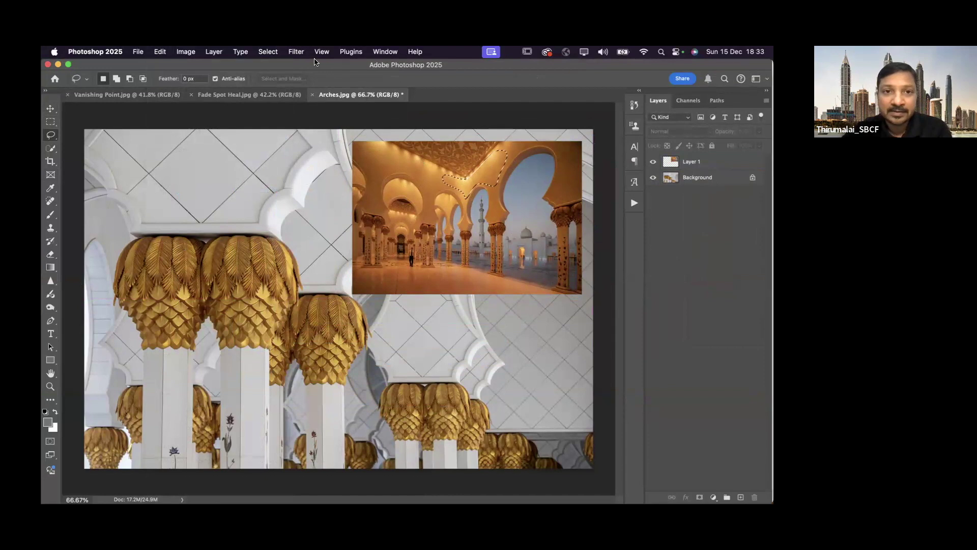
pyautogui.click(296, 51)
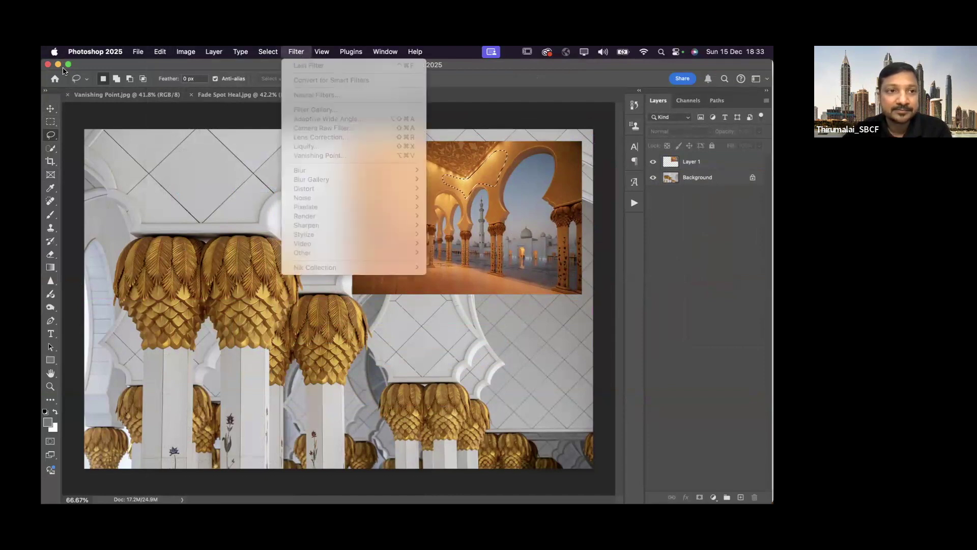
pyautogui.click(84, 63)
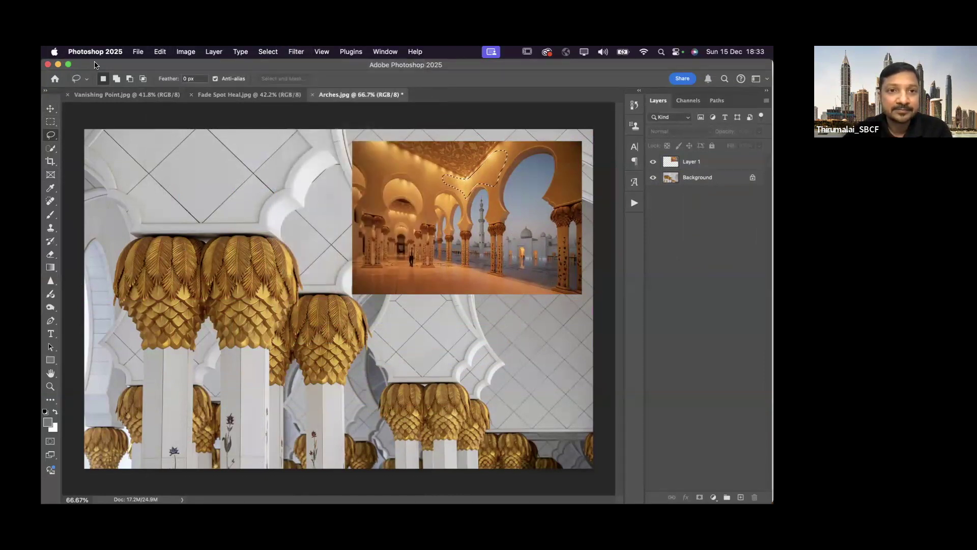
pyautogui.click(296, 52)
pyautogui.click(268, 51)
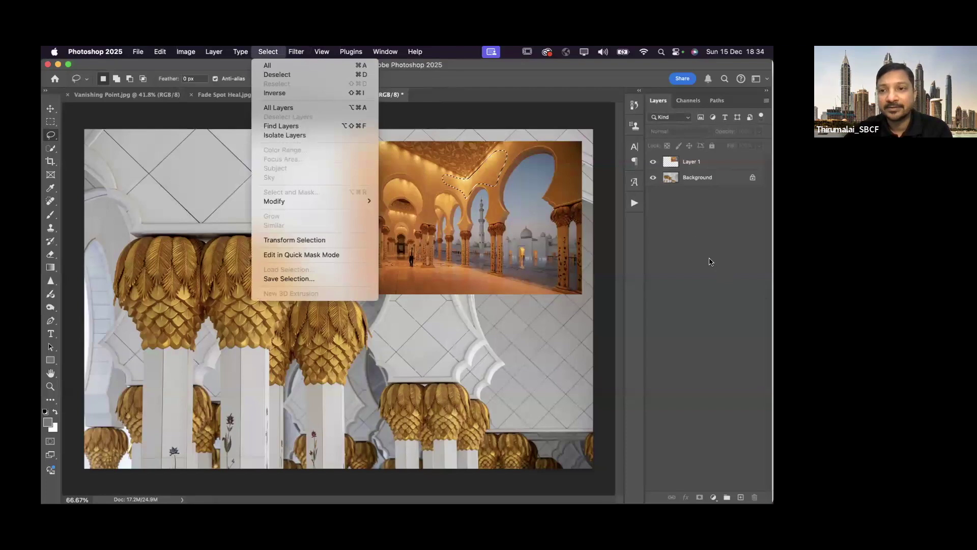
pyautogui.click(673, 162)
pyautogui.click(673, 162)
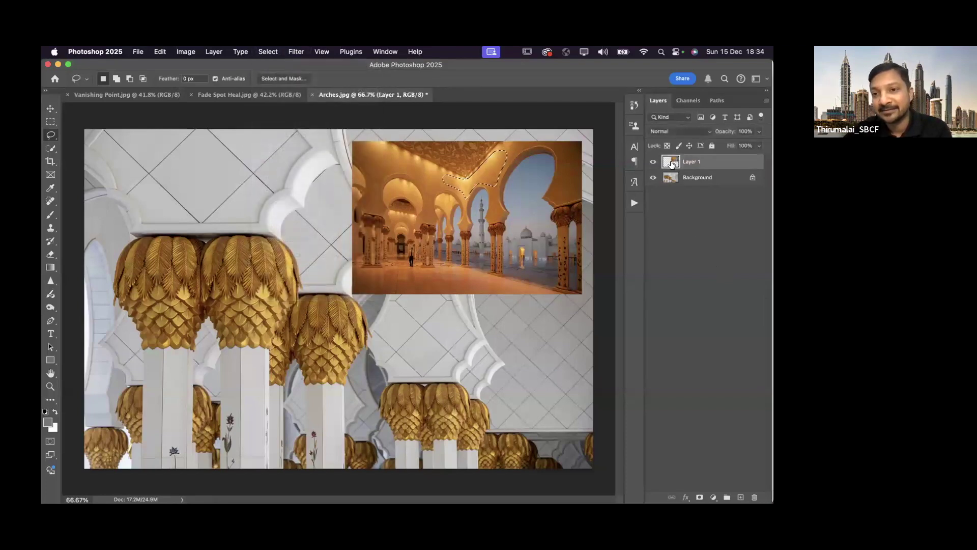
pyautogui.click(296, 52)
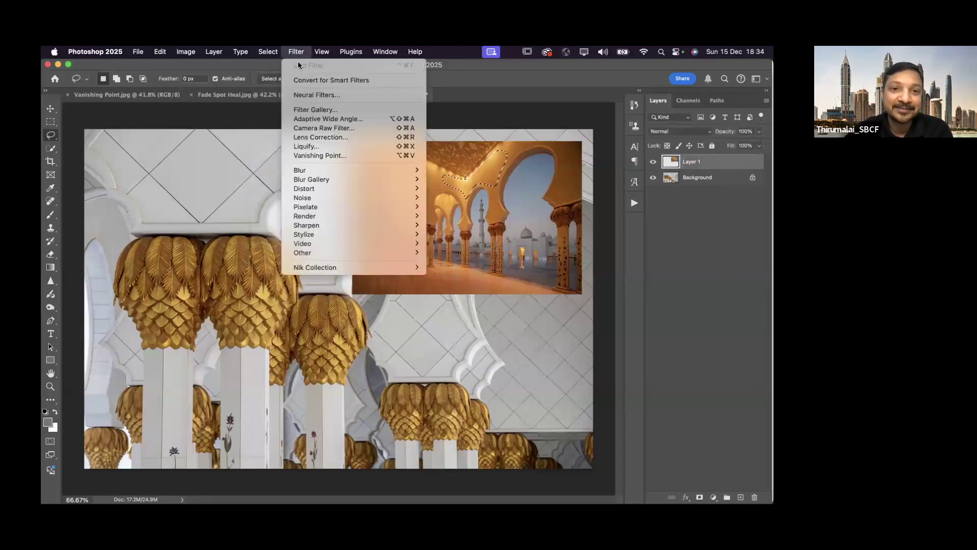
pyautogui.moveTo(332, 170)
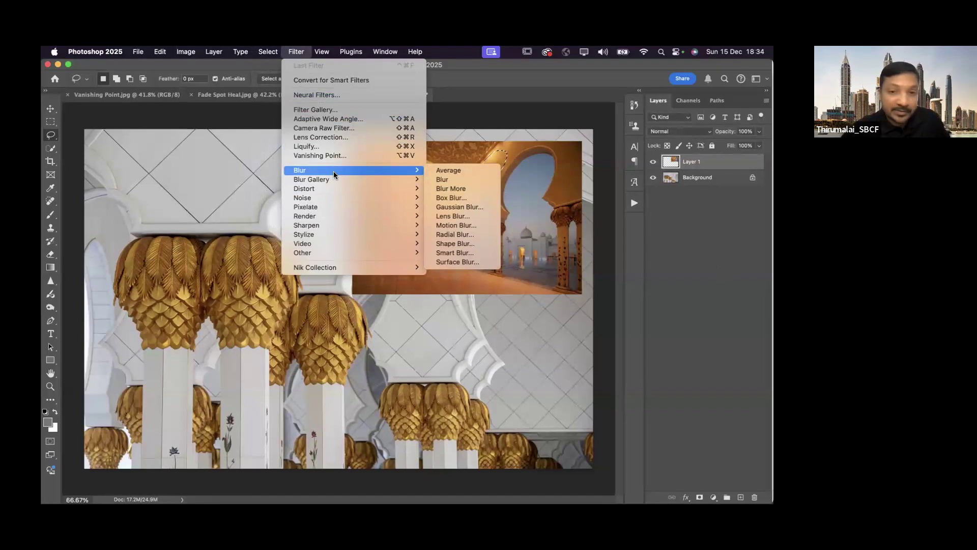
pyautogui.click(448, 170)
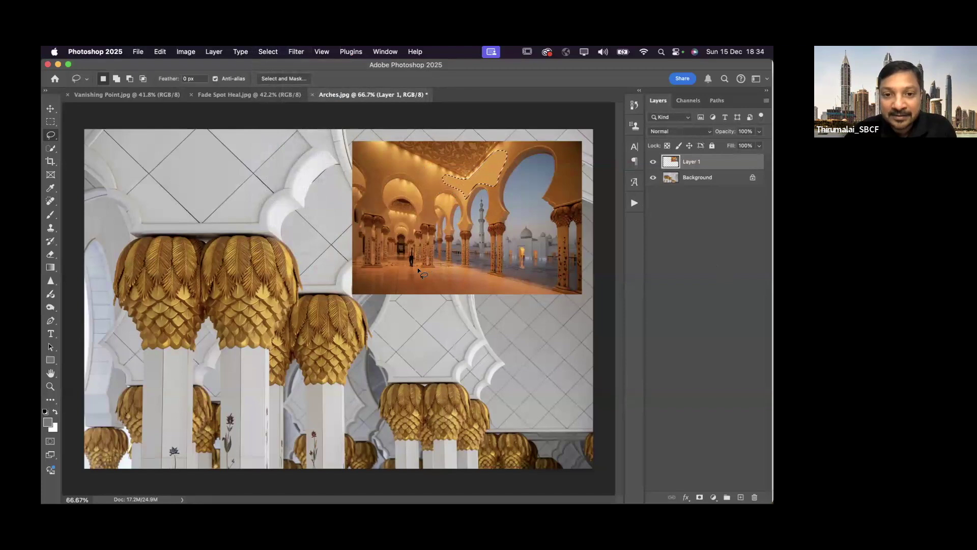
pyautogui.press('super+d')
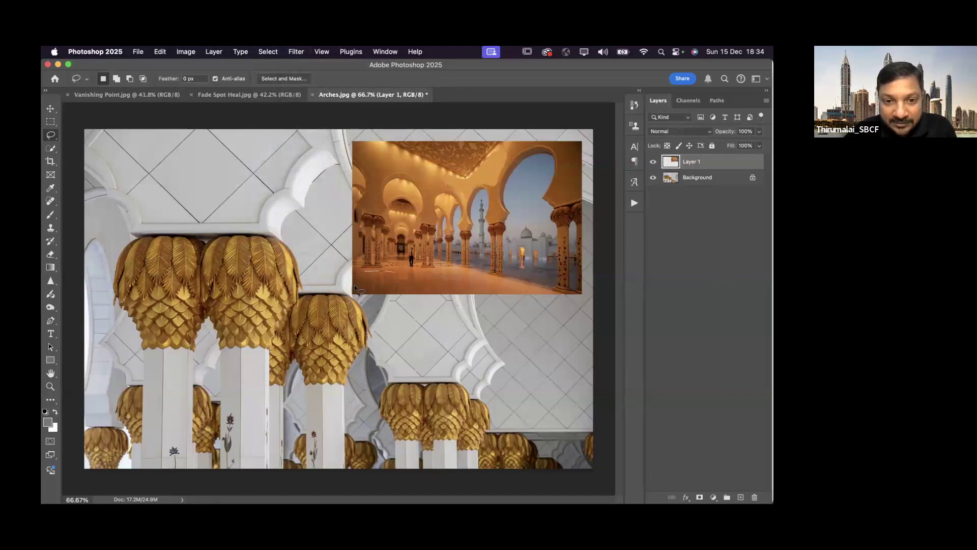
# Lasso the dark lower-left floor area in Layer 1, apply the Average blur, deselect, and make the Background layer active.
pyautogui.moveTo(372, 291)
pyautogui.mouseDown()
pyautogui.moveTo(401, 292)
pyautogui.moveTo(386, 271)
pyautogui.mouseUp()
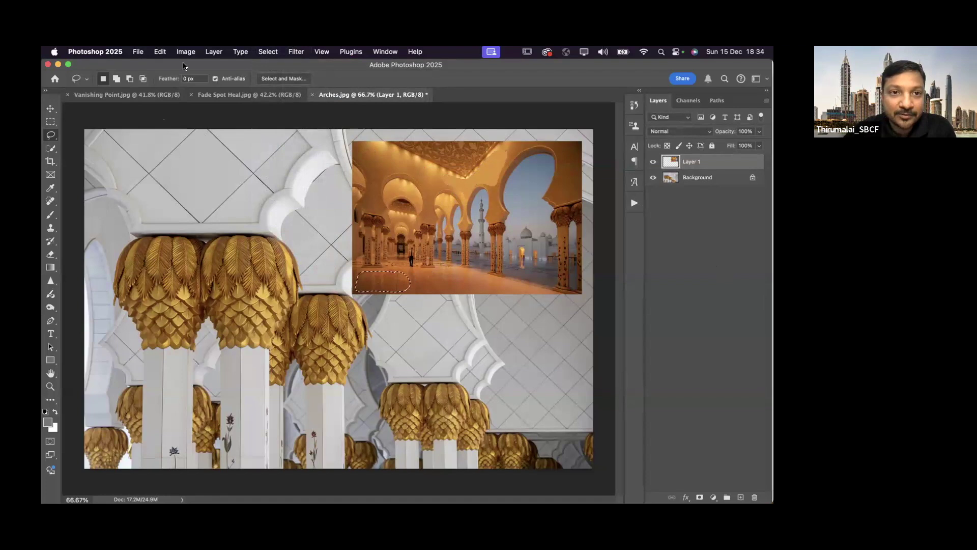
pyautogui.click(298, 51)
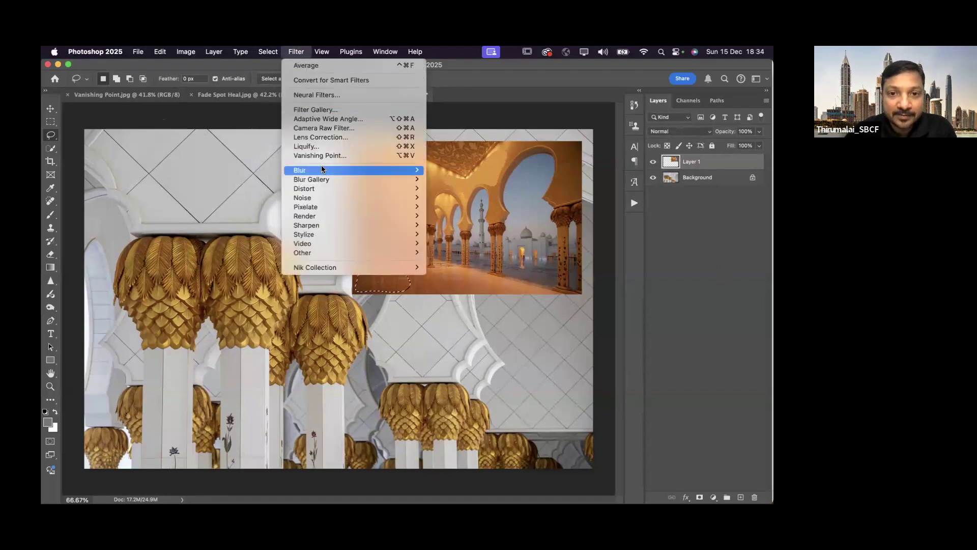
pyautogui.moveTo(322, 169)
pyautogui.click(451, 164)
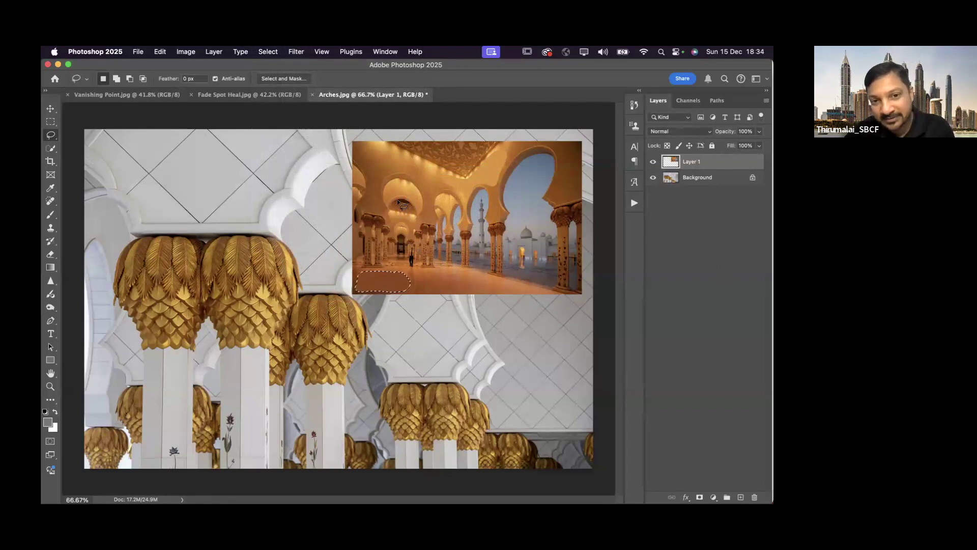
pyautogui.press('super+d')
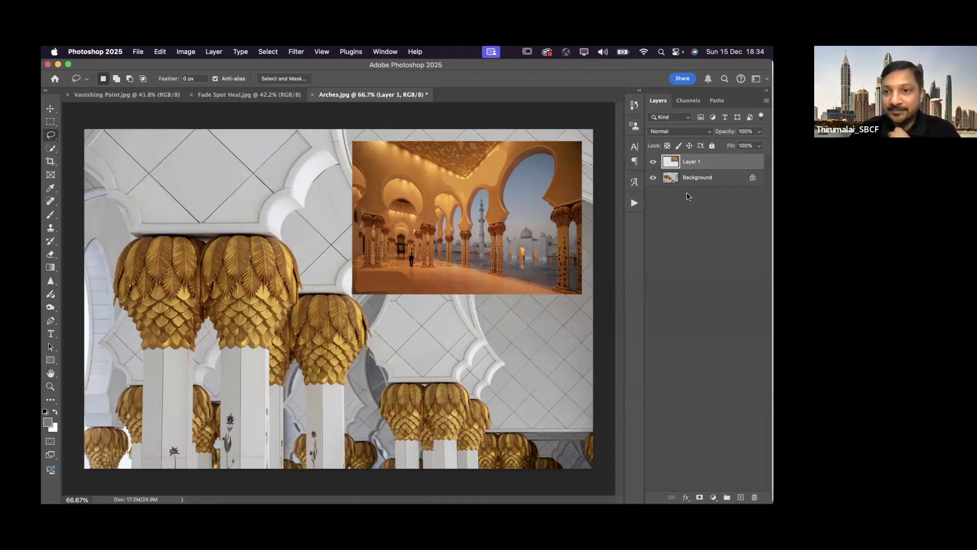
pyautogui.click(673, 181)
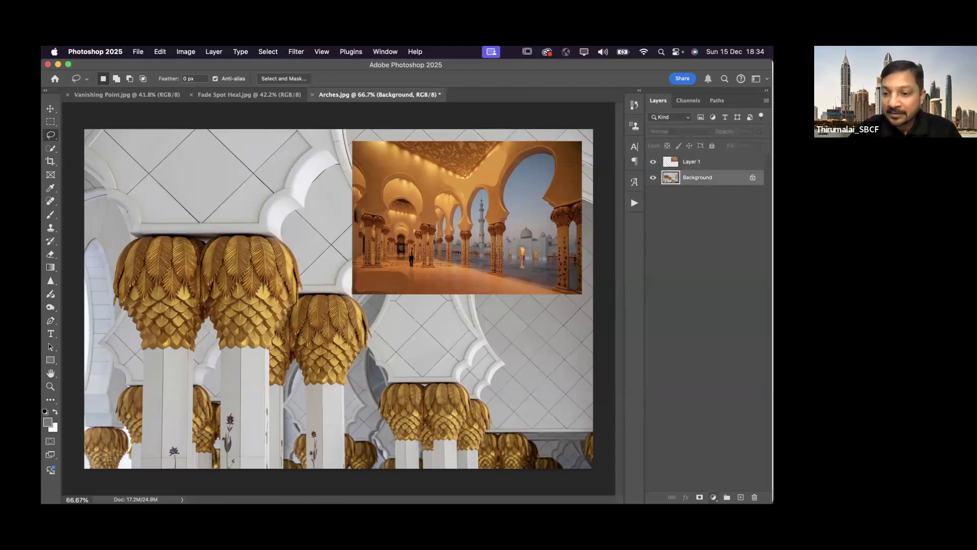
# Add a Curves adjustment layer directly above the Background layer and recalculate its histogram.
pyautogui.click(713, 497)
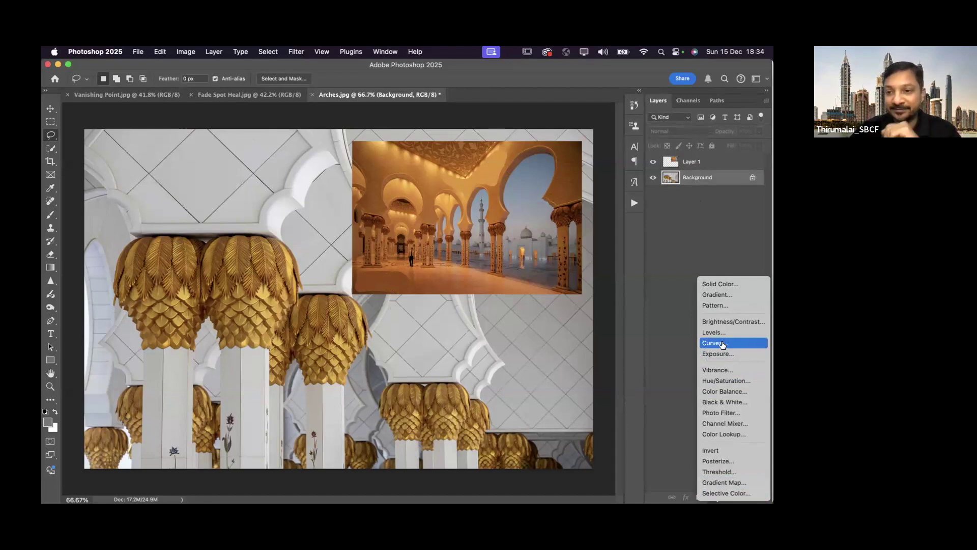
pyautogui.click(720, 345)
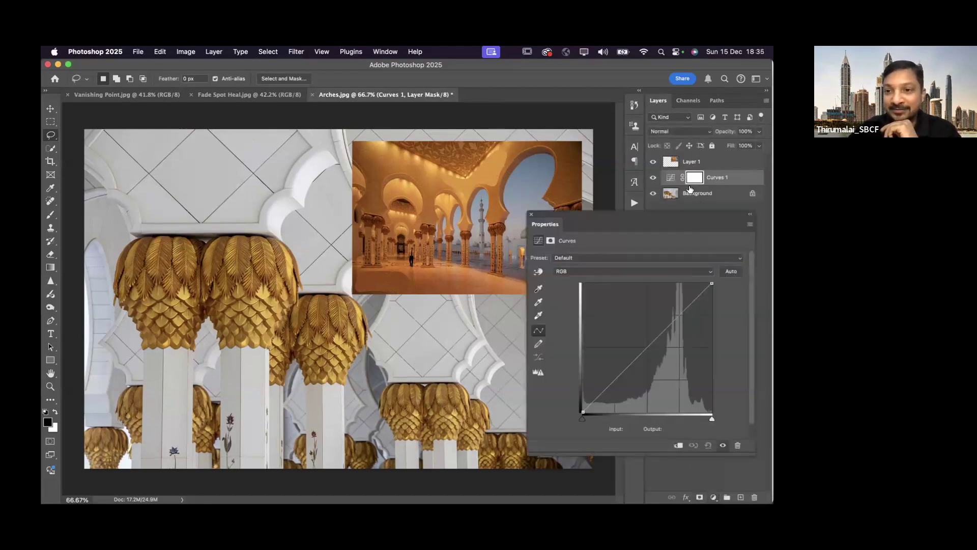
pyautogui.click(538, 372)
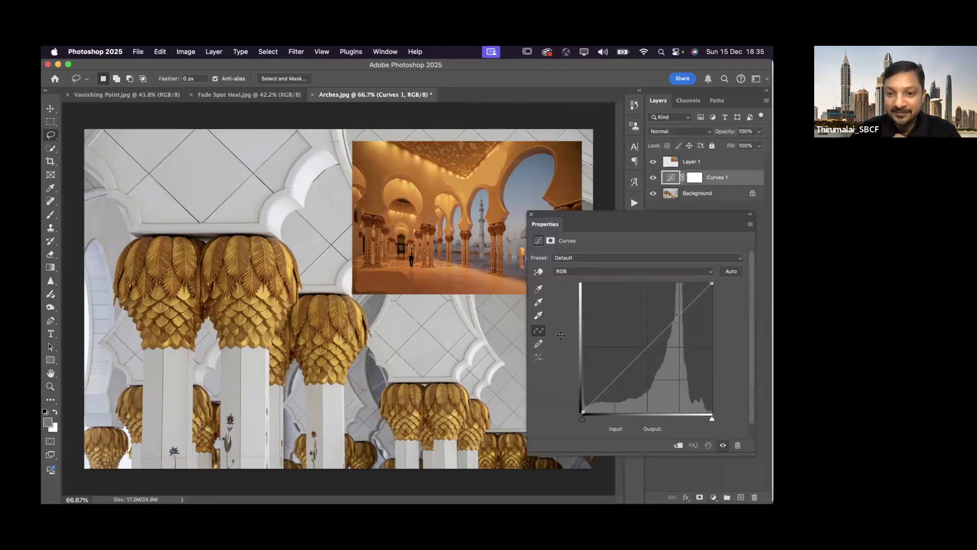
# Set the Curves target highlight color to e2942b sampled from the inset photo, decline saving it as default, and apply it to the white arch.
pyautogui.doubleClick(539, 317)
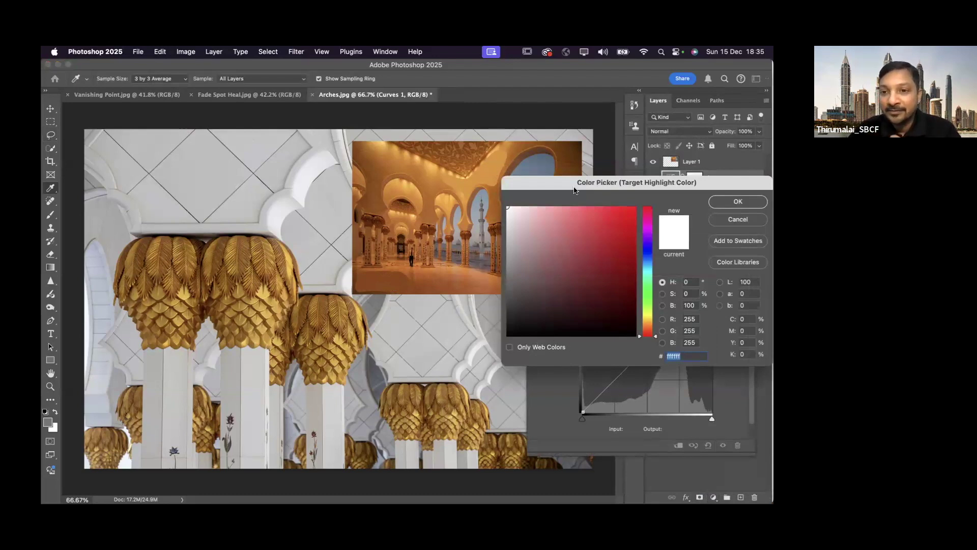
pyautogui.click(488, 168)
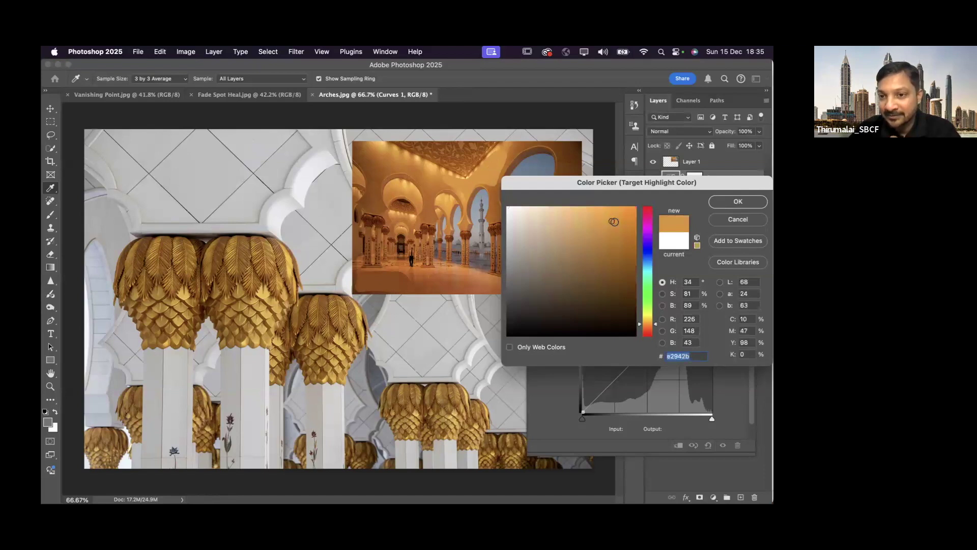
pyautogui.click(728, 204)
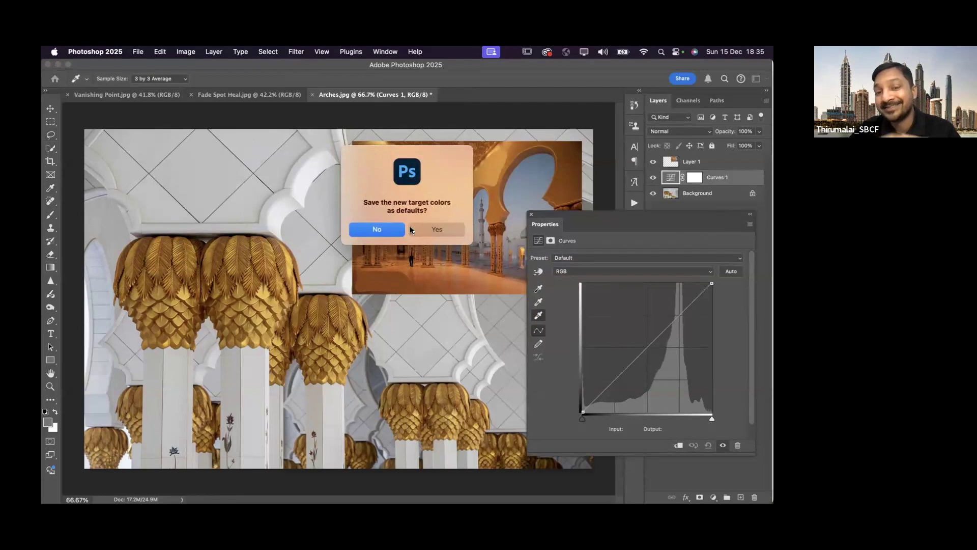
pyautogui.click(377, 230)
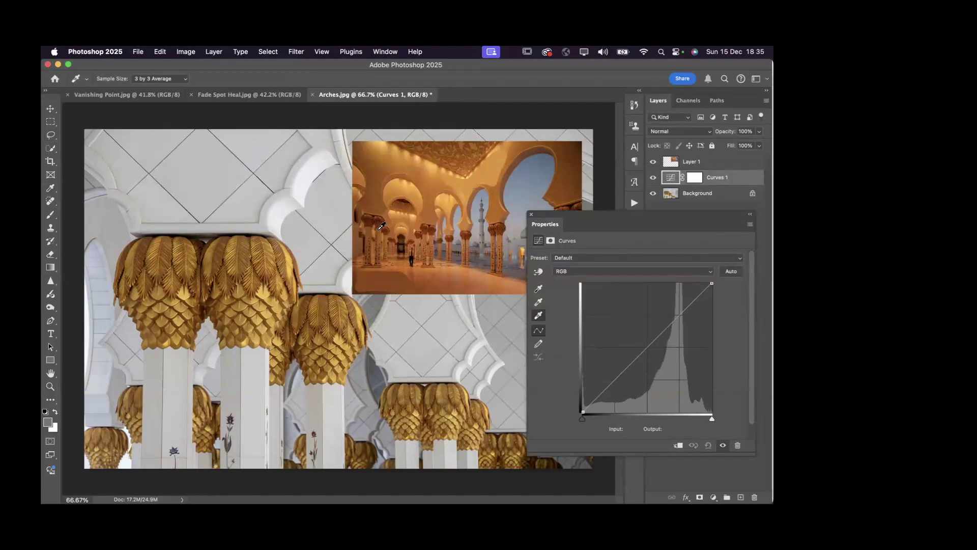
pyautogui.click(279, 208)
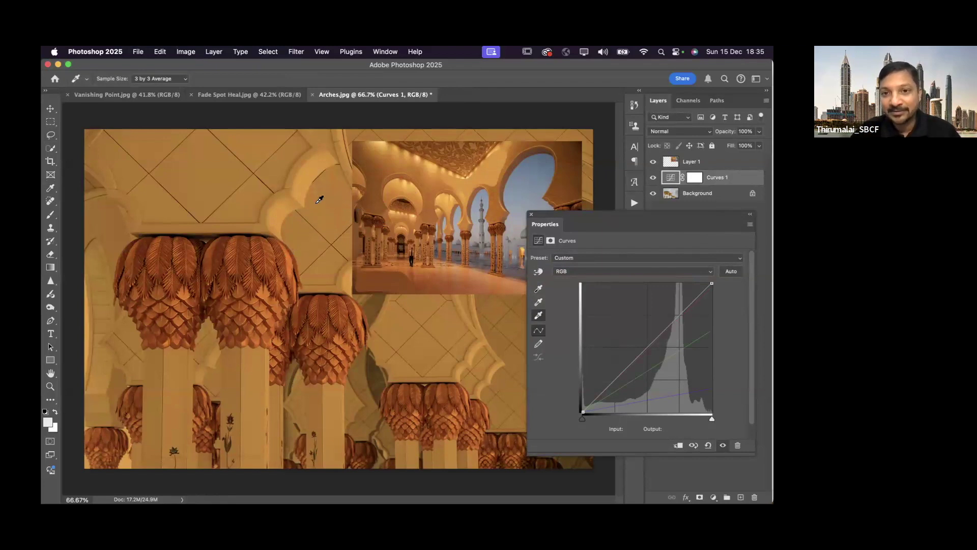
# Set the Curves target shadow color to 381301 sampled from the inset photo, decline saving it as default, and apply it to a dark area.
pyautogui.doubleClick(539, 289)
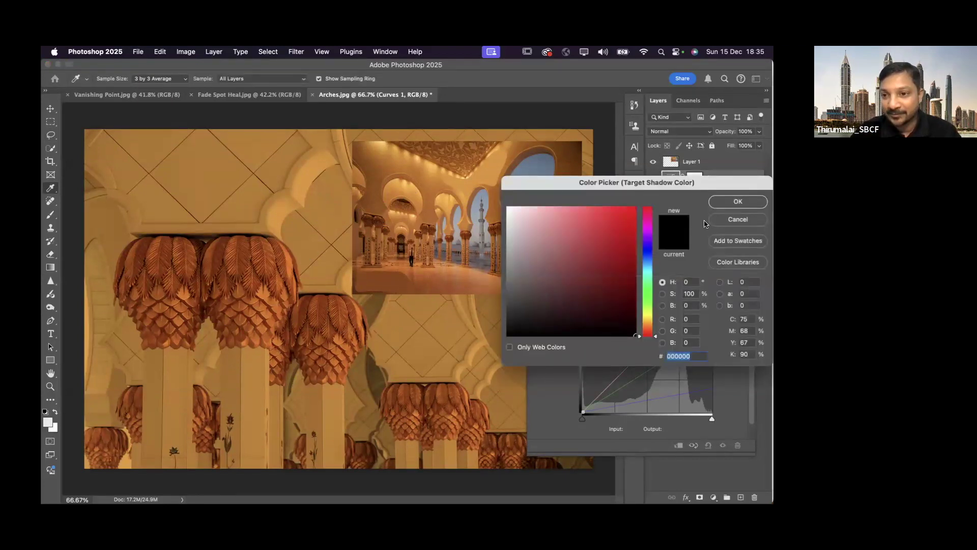
pyautogui.click(357, 218)
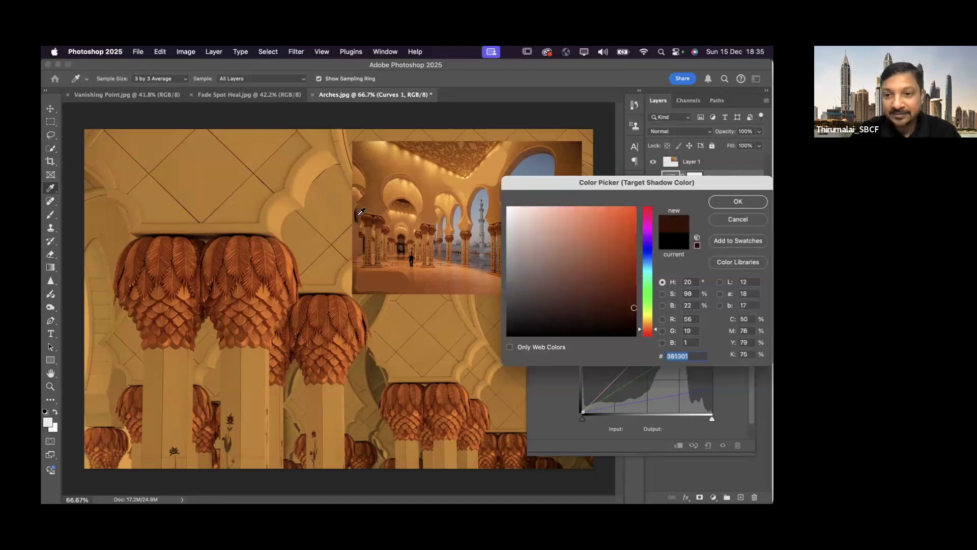
pyautogui.click(734, 203)
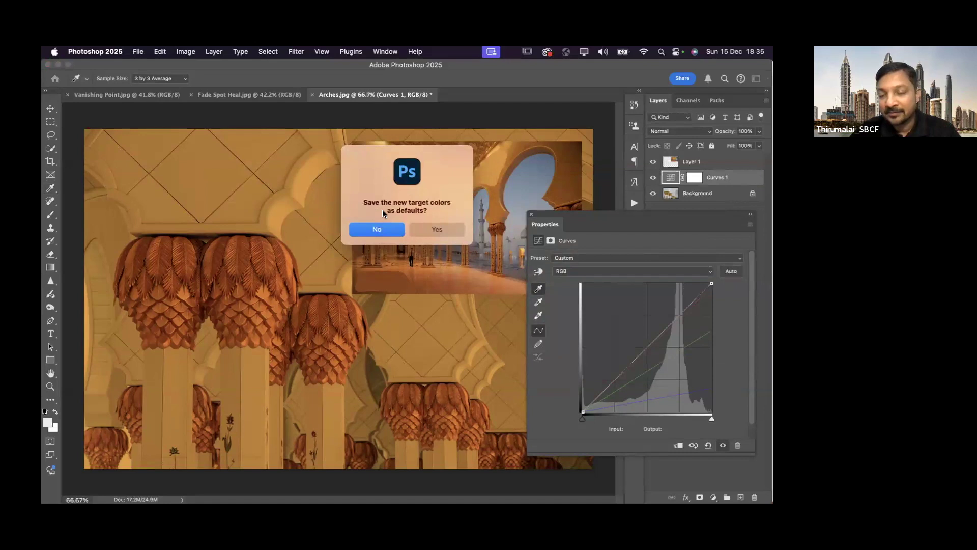
pyautogui.click(366, 231)
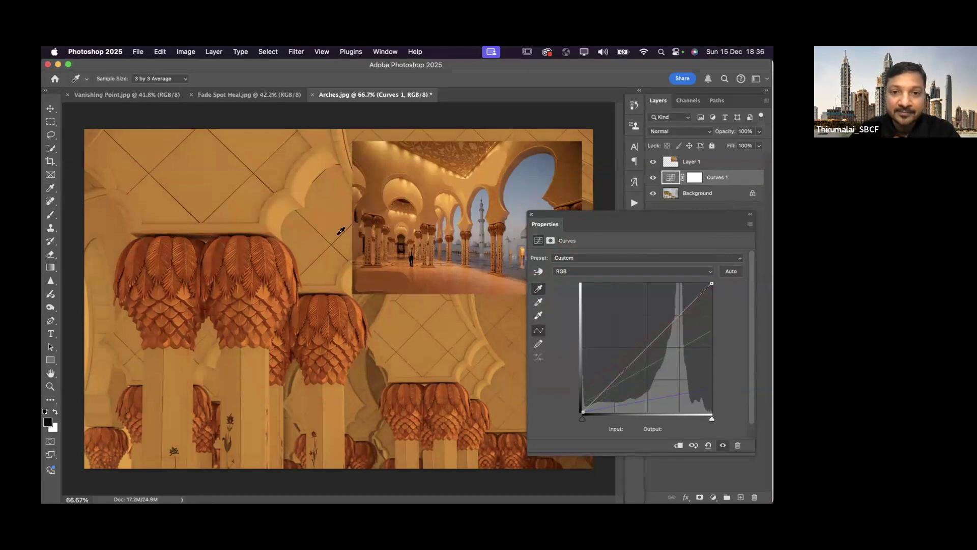
pyautogui.click(531, 216)
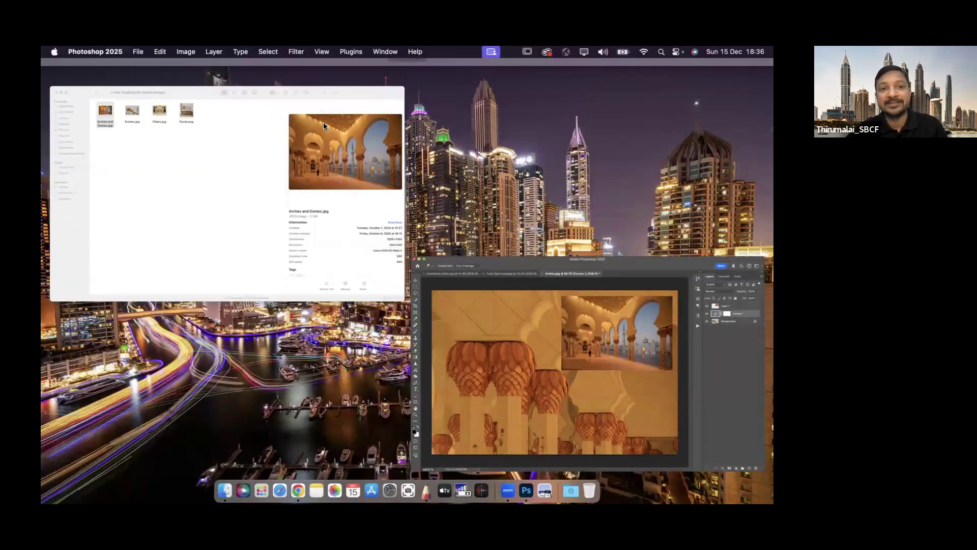
pyautogui.click(324, 126)
pyautogui.hotkey('ctrl', 'Up')
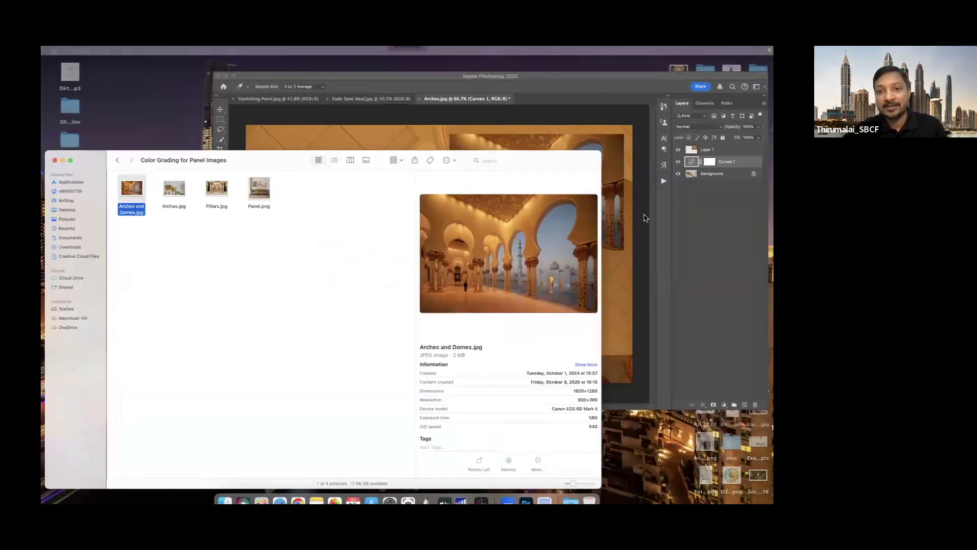
pyautogui.click(642, 223)
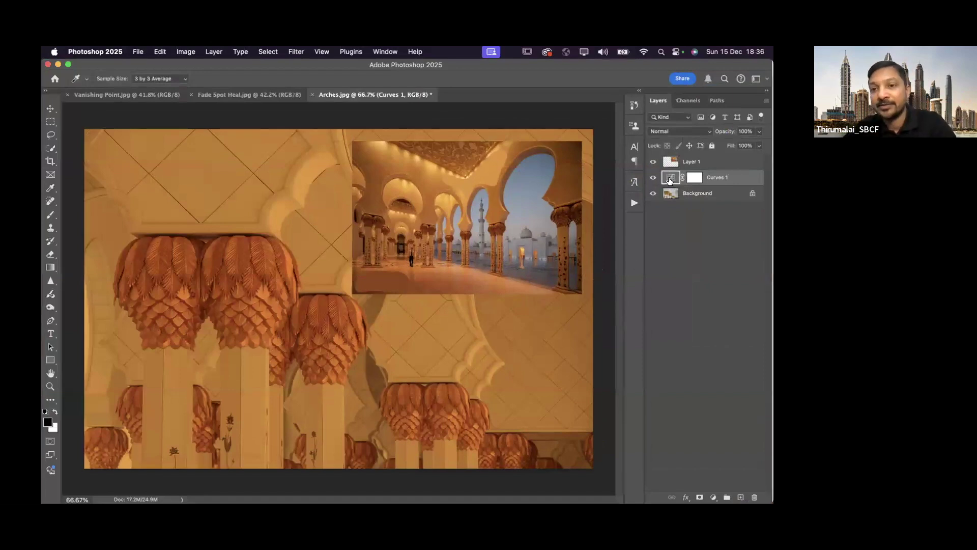
# Delete the Curves adjustment and Layer 1, and close Arches.jpg without saving.
pyautogui.press('BackSpace')
pyautogui.press('BackSpace')
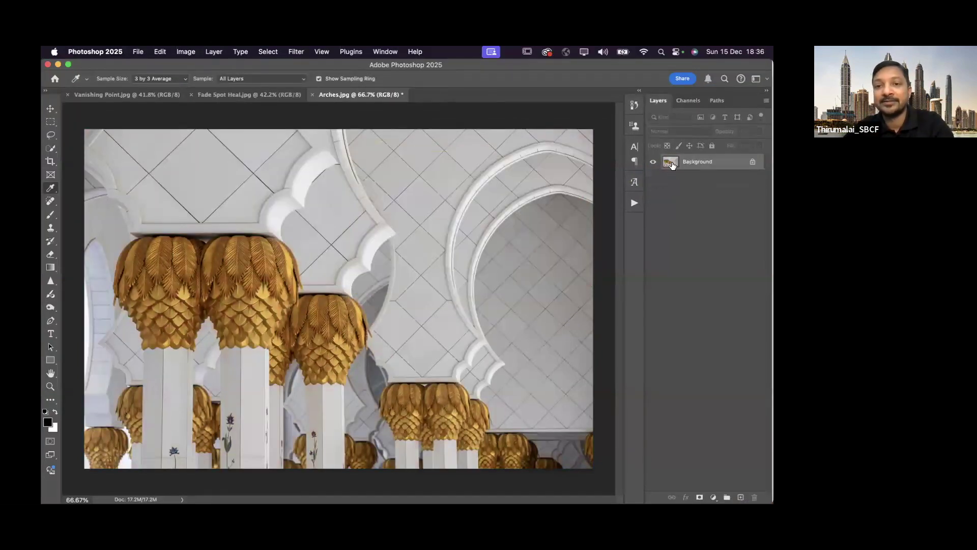
pyautogui.click(314, 95)
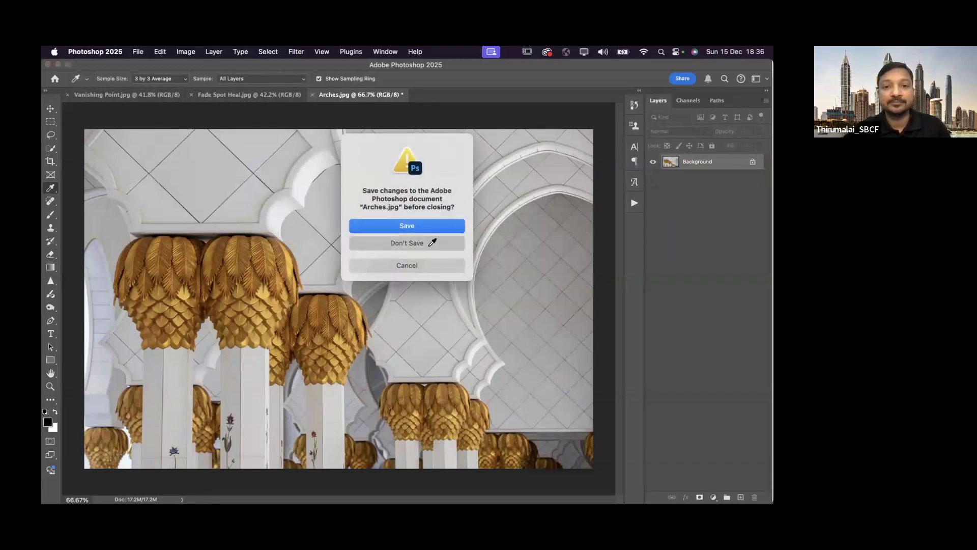
pyautogui.click(429, 243)
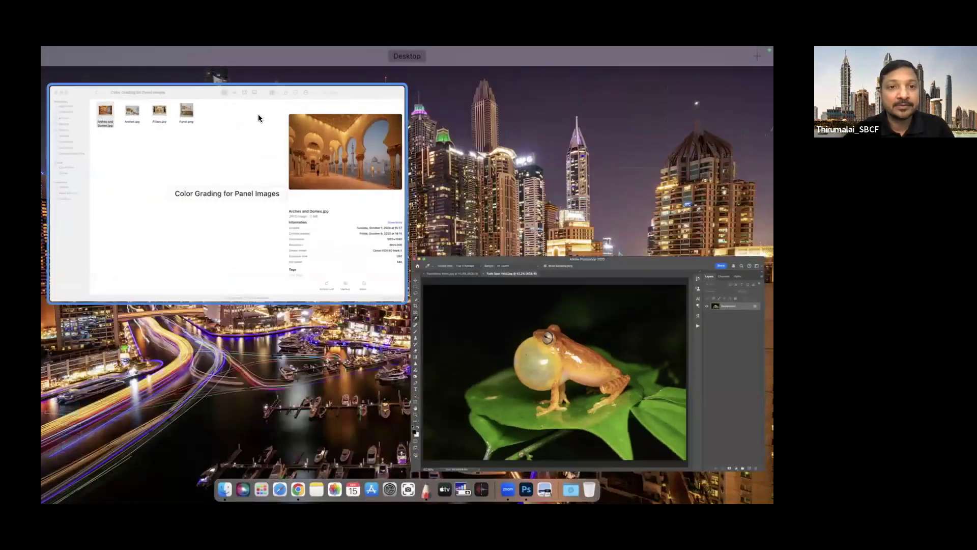
# Open Pillars.jpg from the Color Grading for Panel Images folder in Adobe Photoshop 2025.
pyautogui.click(269, 109)
pyautogui.click(263, 108)
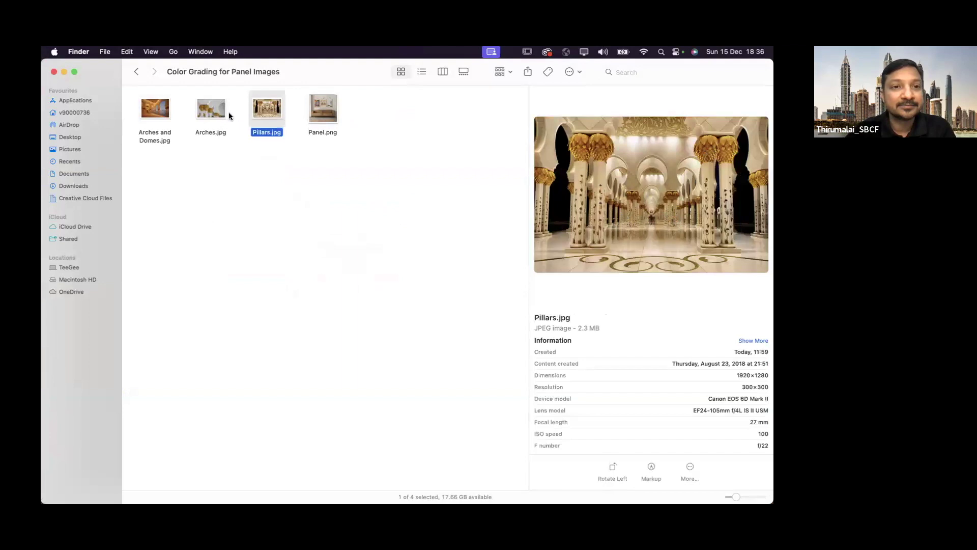
pyautogui.rightClick(263, 109)
pyautogui.moveTo(337, 124)
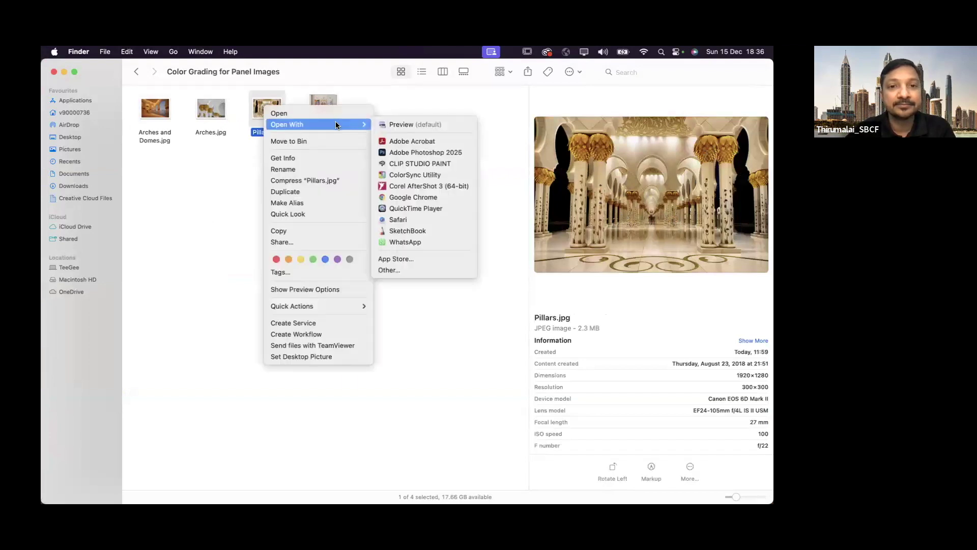
pyautogui.click(413, 153)
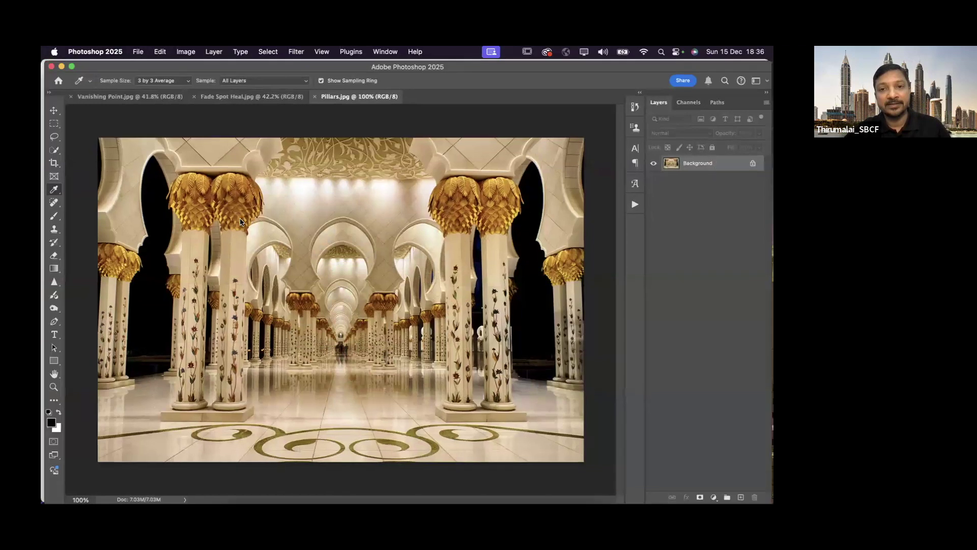
# Copy Arches and Domes.jpg in Finder and paste it as a new layer into Pillars.jpg in Photoshop.
pyautogui.hotkey('ctrl', 'Up')
pyautogui.click(155, 108)
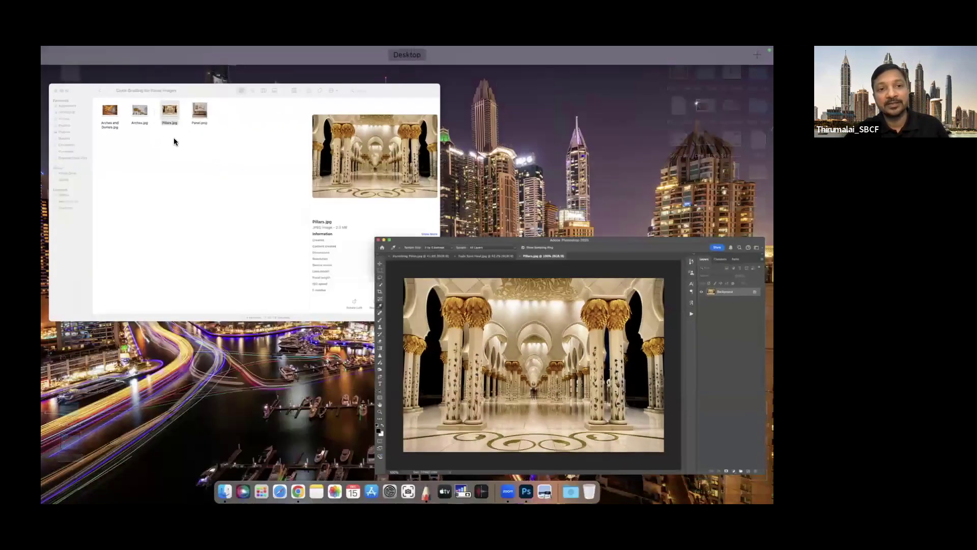
pyautogui.rightClick(156, 109)
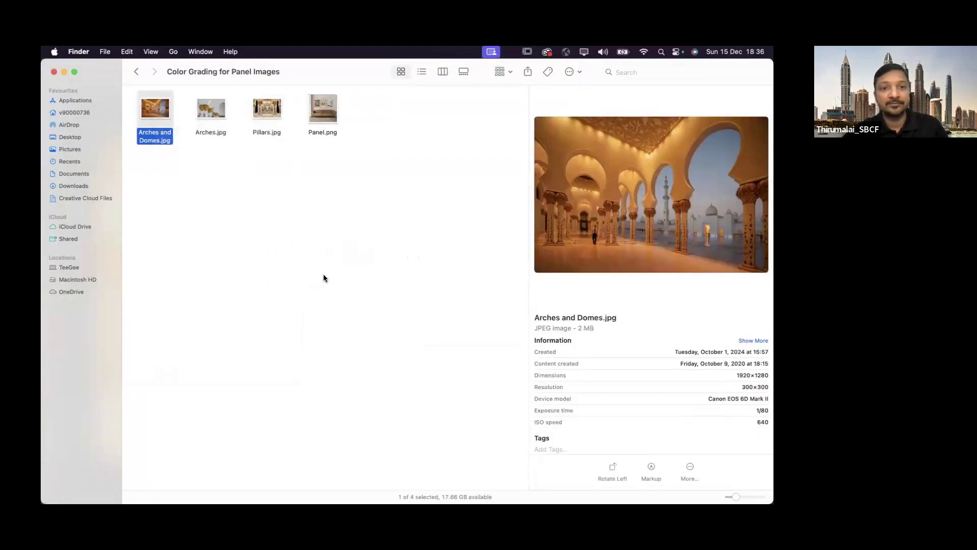
pyautogui.hotkey('ctrl', 'Up')
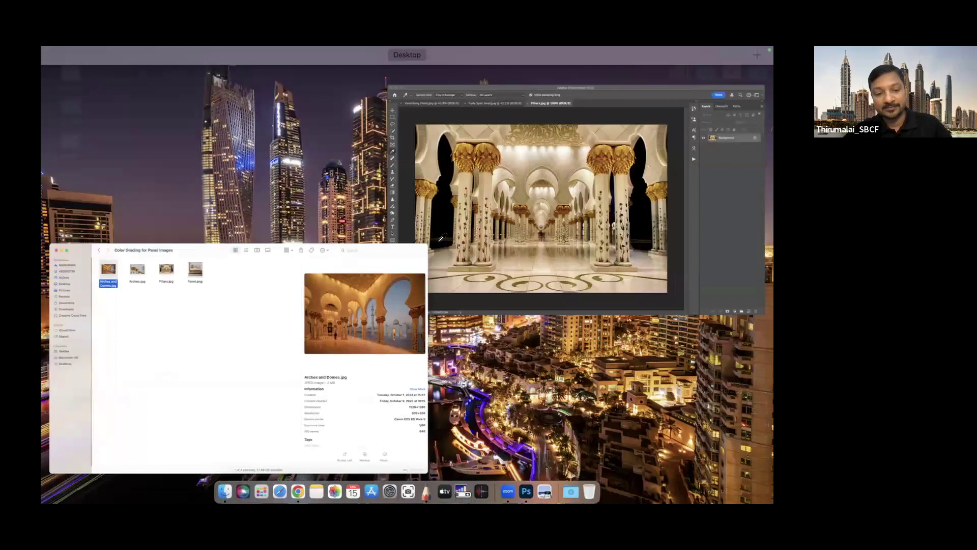
pyautogui.click(437, 239)
pyautogui.press('super+v')
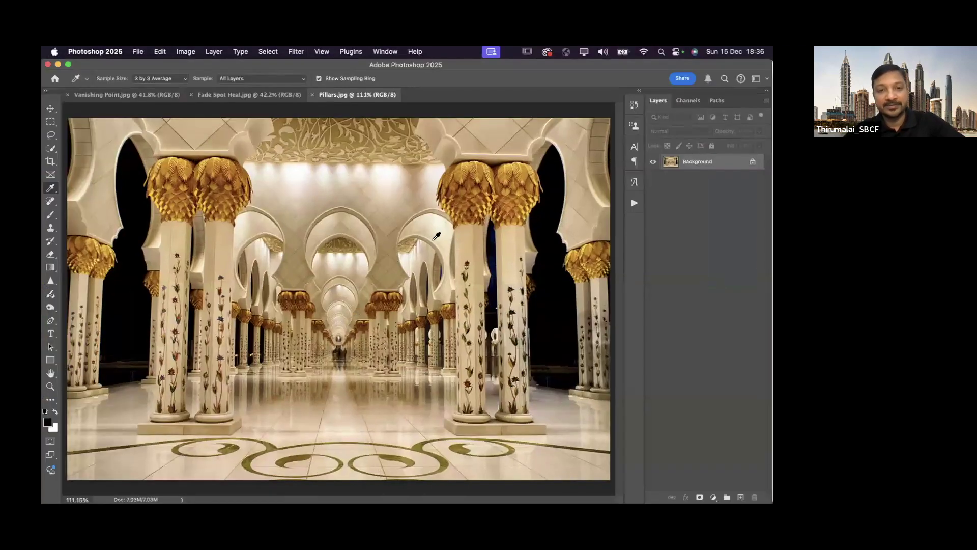
# Scale the pasted arches photo down to a small inset and place it near the upper-right corner of the pillars image.
pyautogui.click(161, 51)
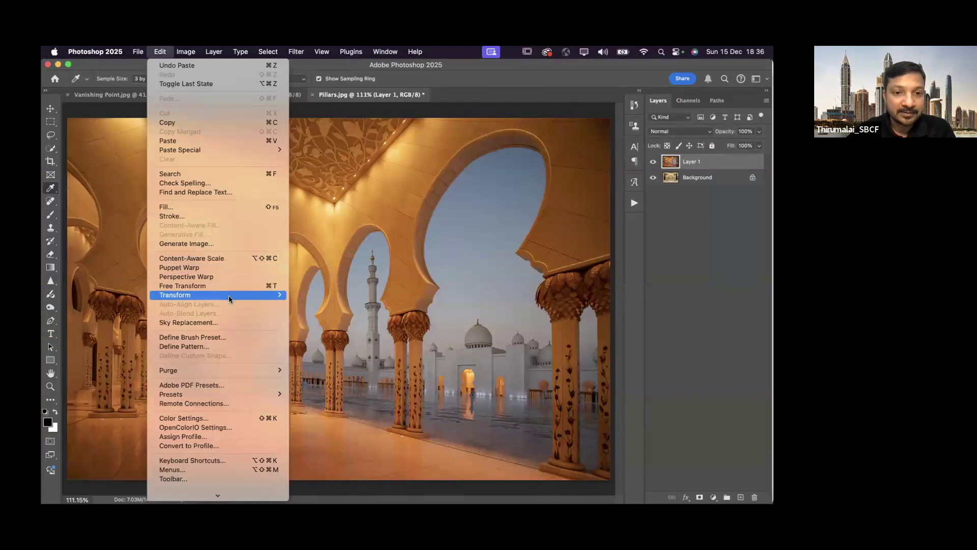
pyautogui.click(314, 310)
pyautogui.moveTo(74, 120); pyautogui.dragTo(453, 375)
pyautogui.moveTo(537, 379); pyautogui.dragTo(530, 155)
pyautogui.click(695, 237)
pyautogui.press('i')
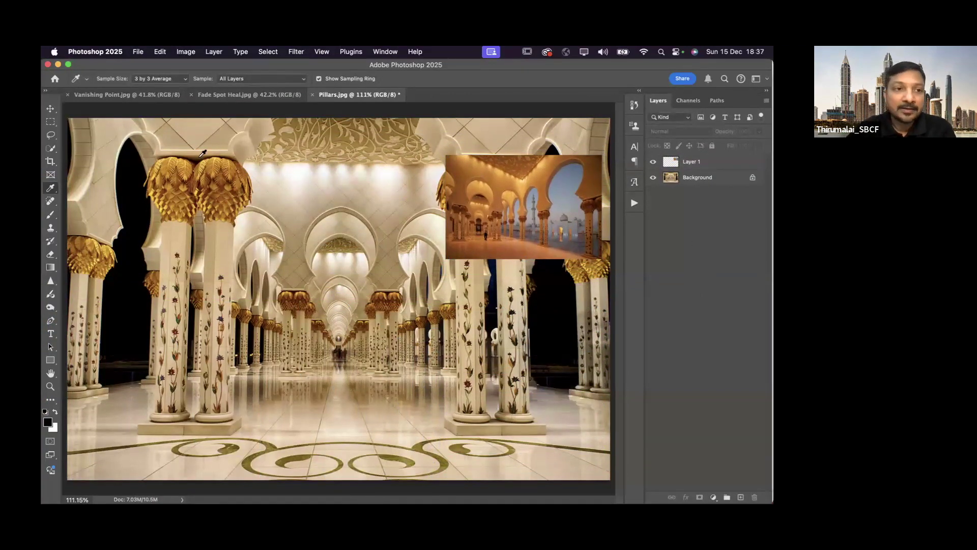
# Lasso the bright ceiling area of the inset photo on Layer 1 and apply the Average blur to it.
pyautogui.click(51, 135)
pyautogui.moveTo(486, 167)
pyautogui.mouseDown()
pyautogui.moveTo(454, 161)
pyautogui.moveTo(510, 187)
pyautogui.mouseUp()
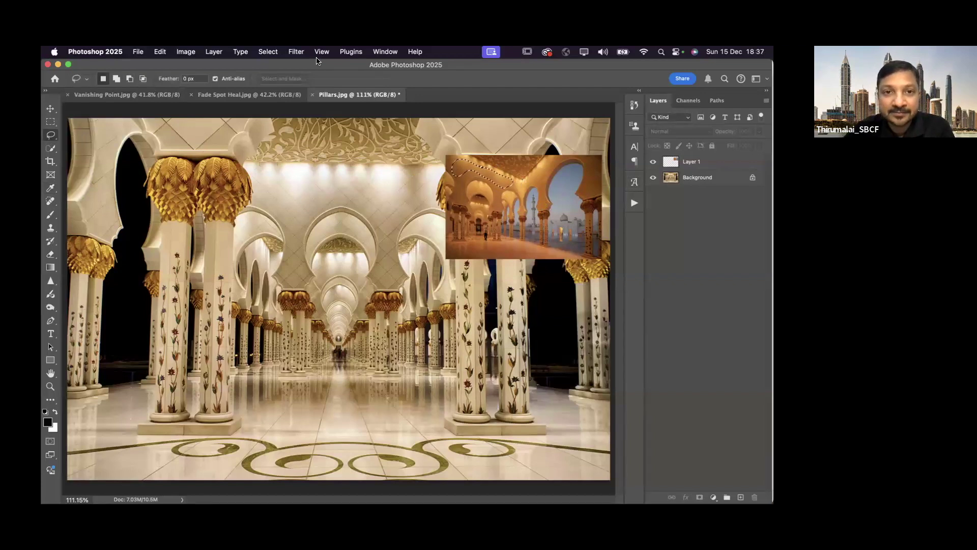
pyautogui.click(301, 50)
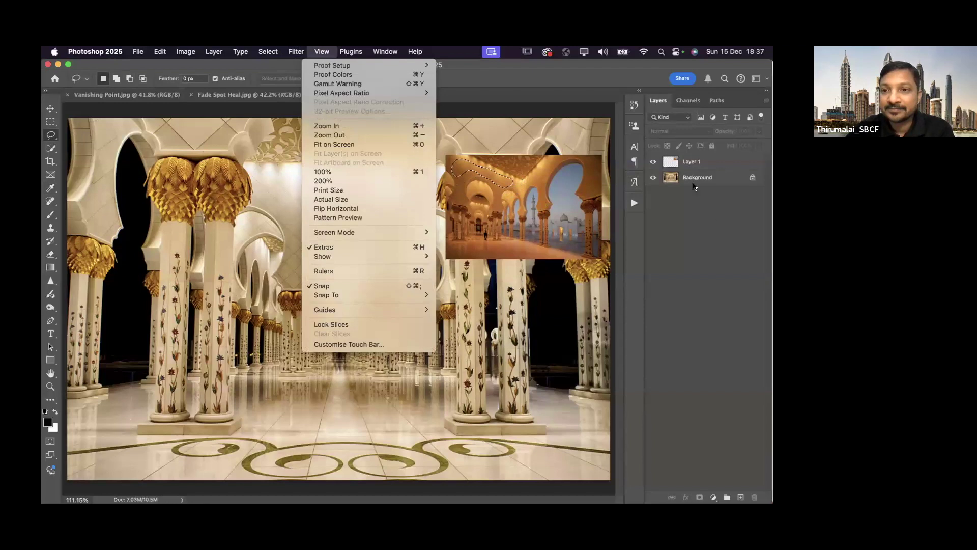
pyautogui.click(322, 52)
pyautogui.click(678, 162)
pyautogui.click(296, 52)
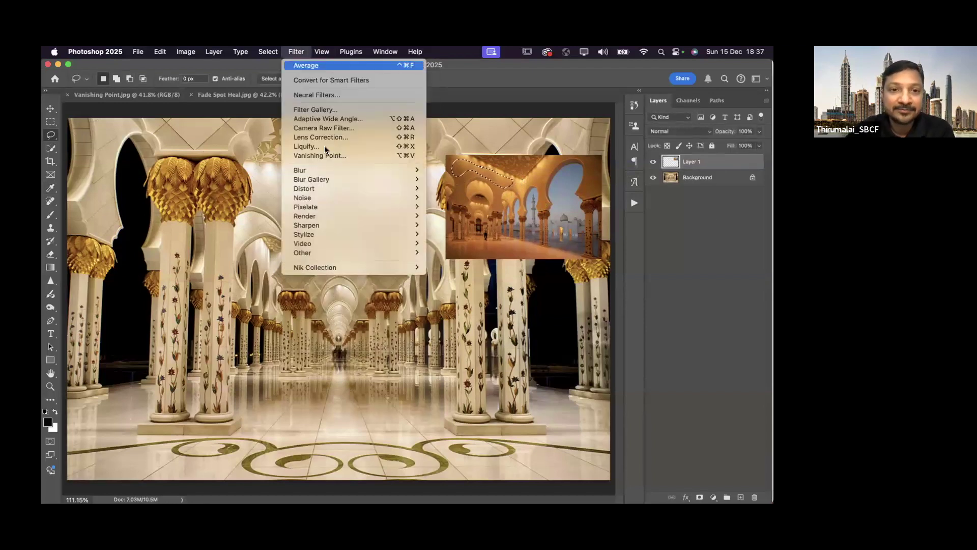
pyautogui.moveTo(326, 170)
pyautogui.click(448, 168)
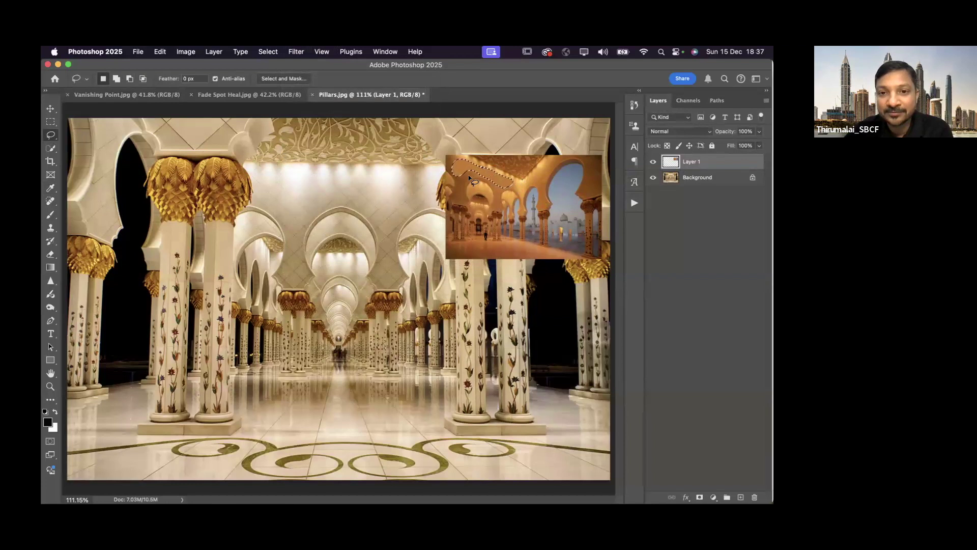
# Add a Curves adjustment above the Background and set its target highlight color to c4771e sampled from the inset's ceiling, without saving defaults.
pyautogui.click(671, 180)
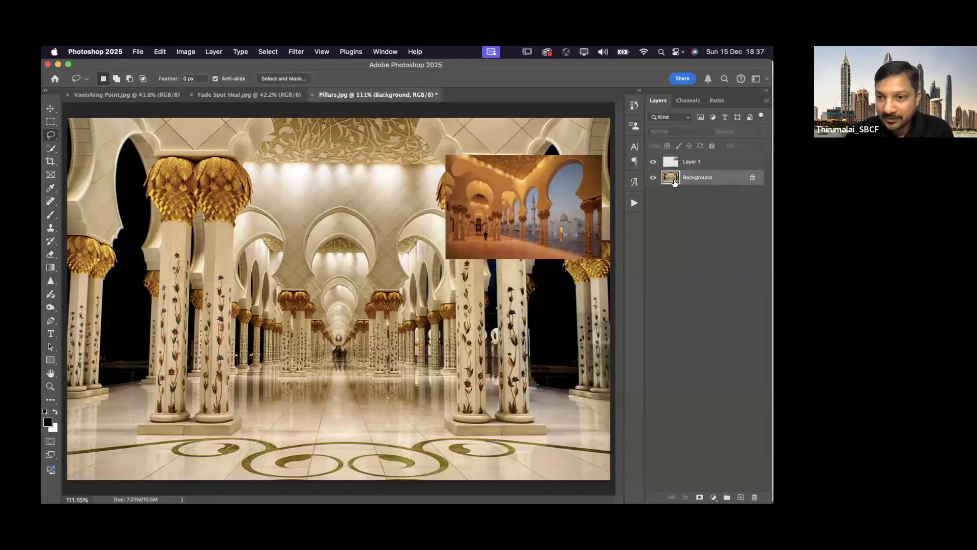
pyautogui.click(713, 497)
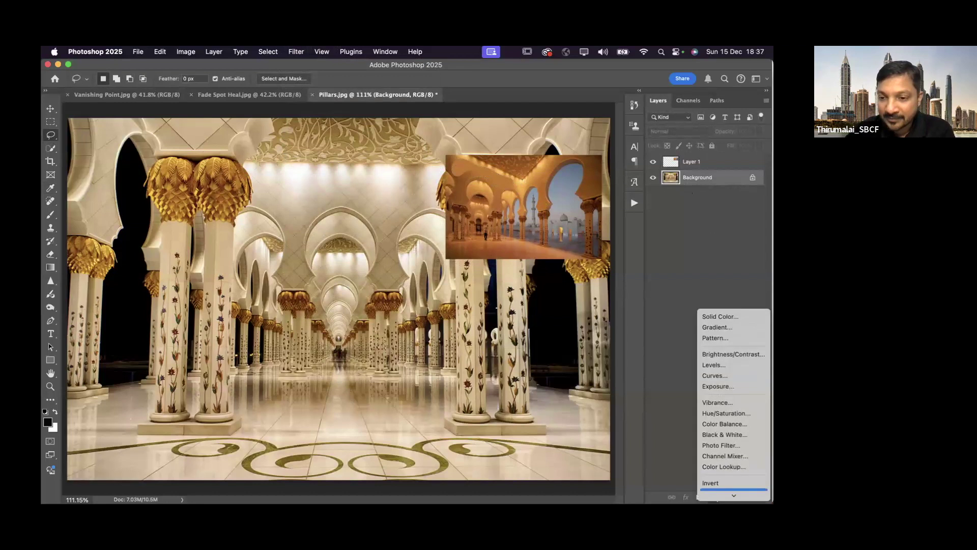
pyautogui.click(715, 342)
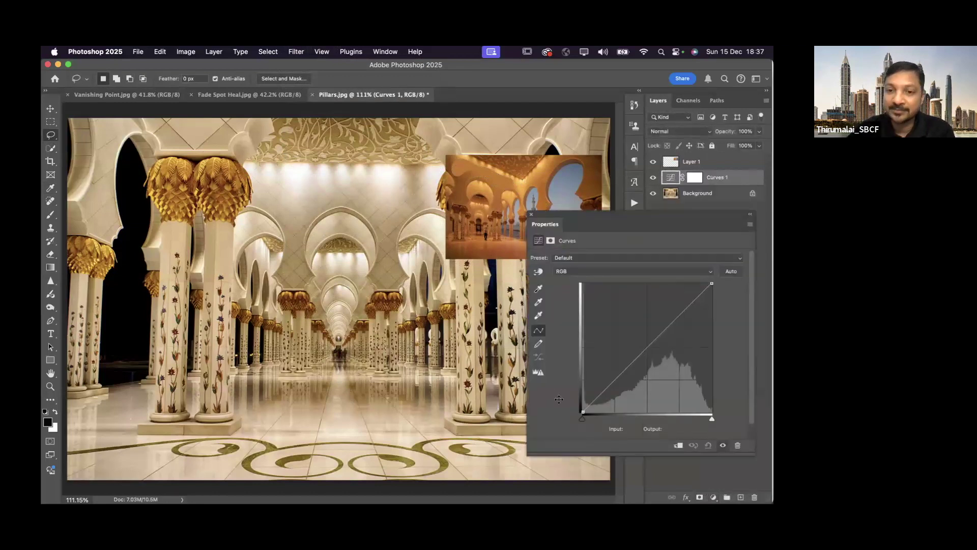
pyautogui.doubleClick(538, 316)
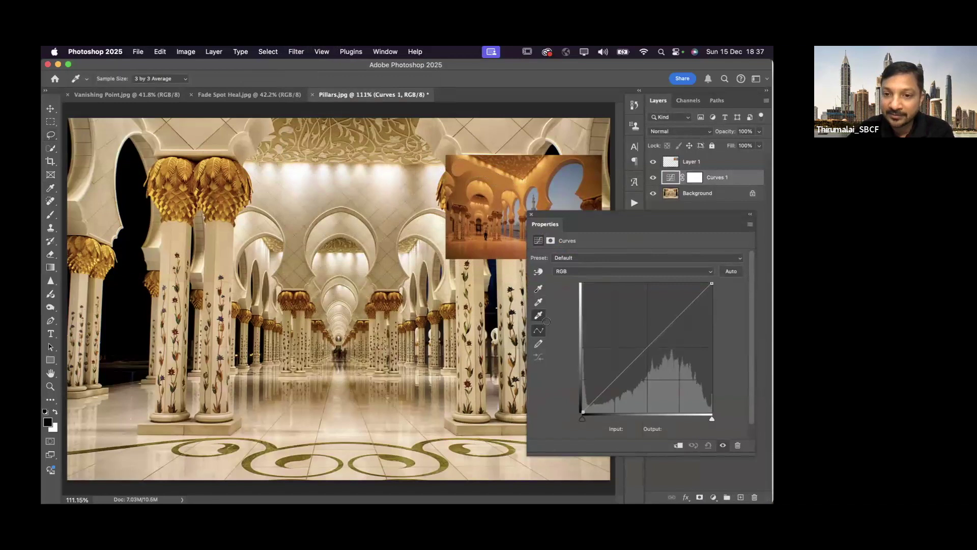
pyautogui.click(465, 165)
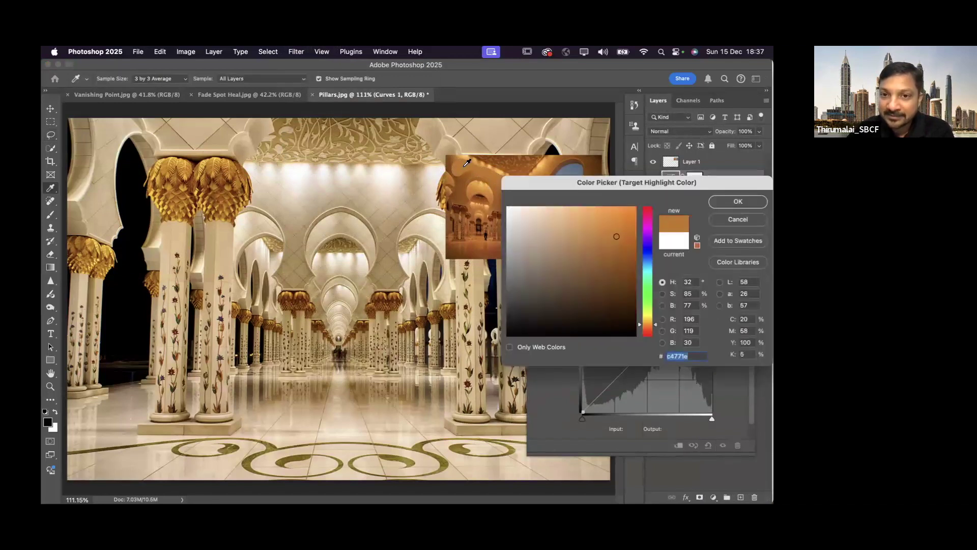
pyautogui.click(735, 202)
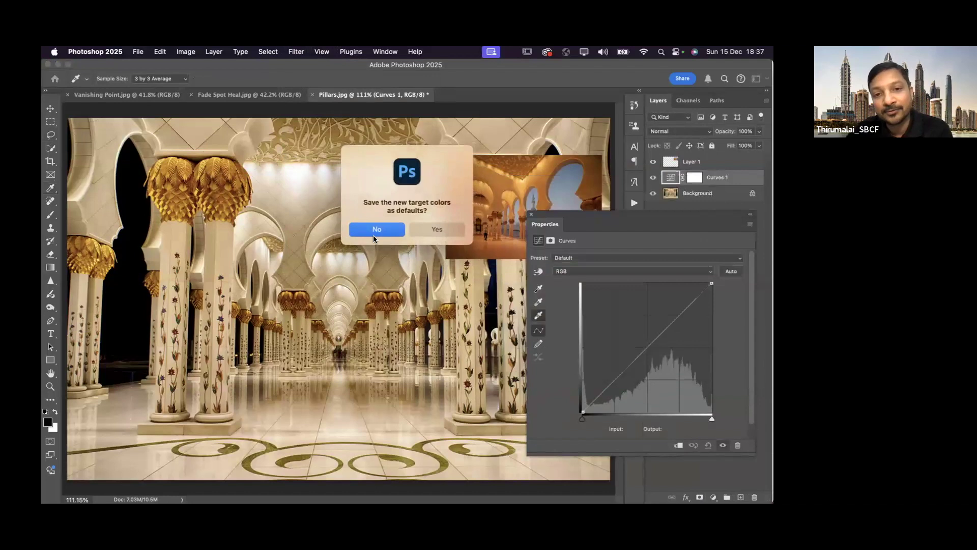
pyautogui.click(377, 233)
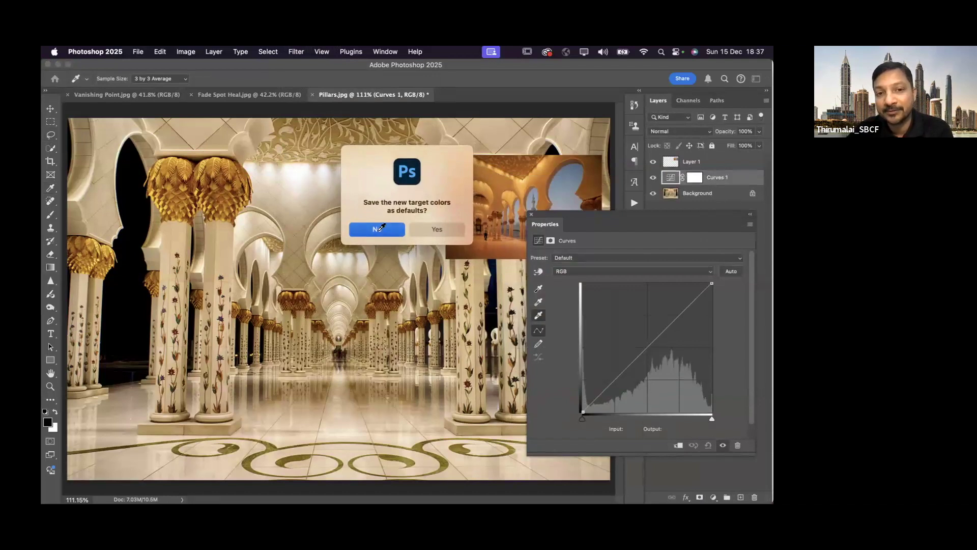
pyautogui.click(295, 187)
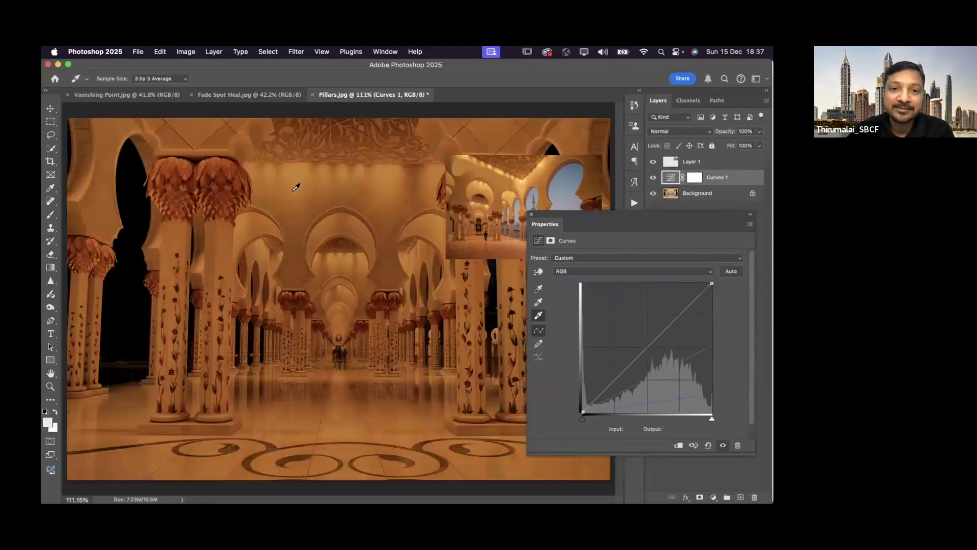
pyautogui.click(310, 171)
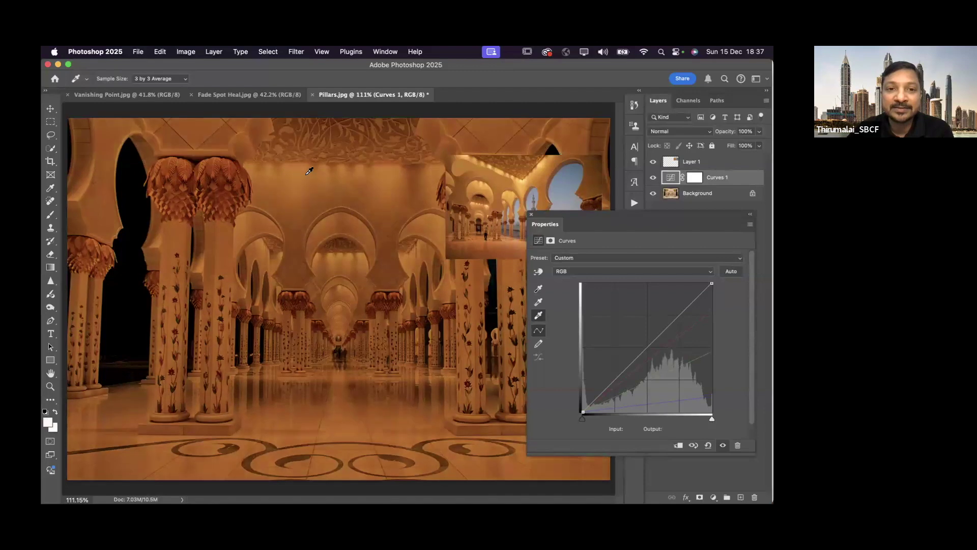
pyautogui.press('super+z')
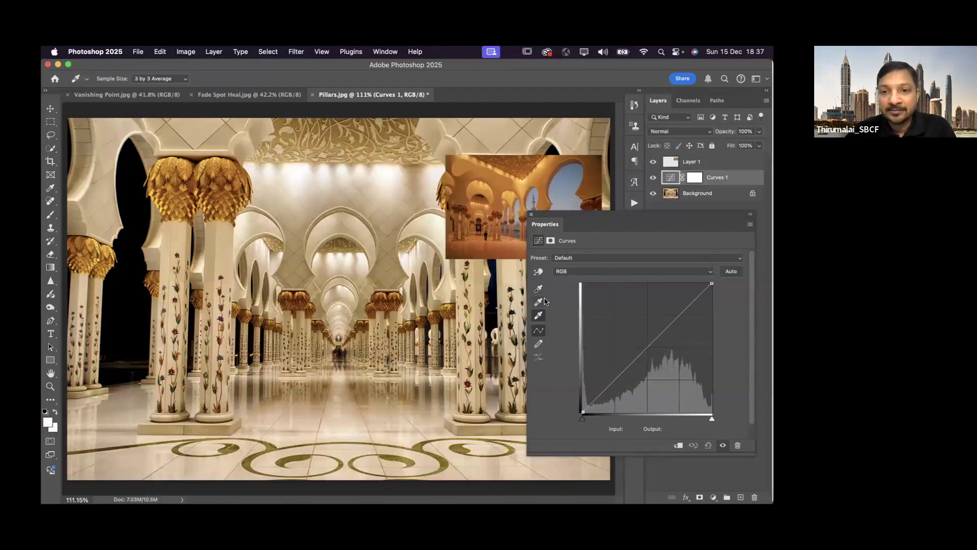
# Reconfirm the c4771e target highlight color without saving defaults, and apply it to the brightly lit wall above the central arches.
pyautogui.doubleClick(539, 317)
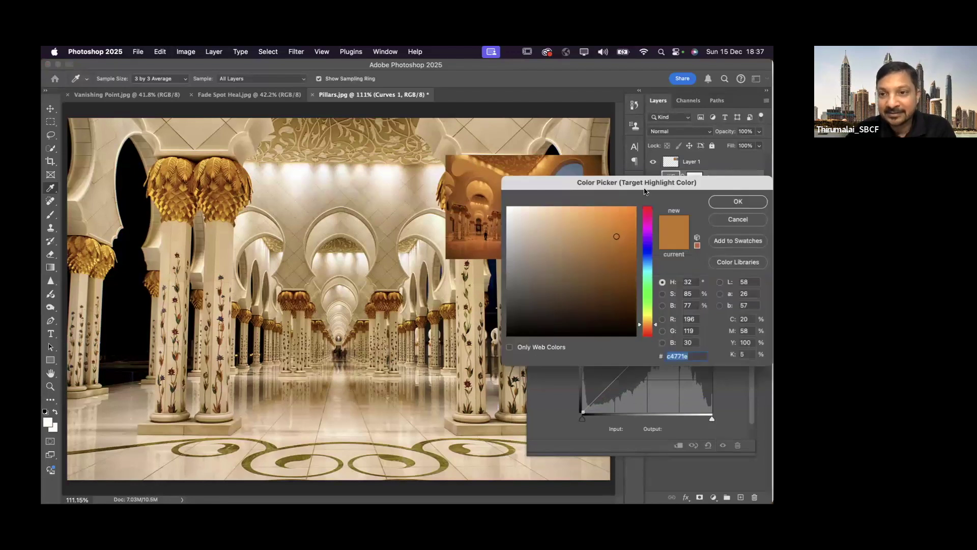
pyautogui.click(738, 206)
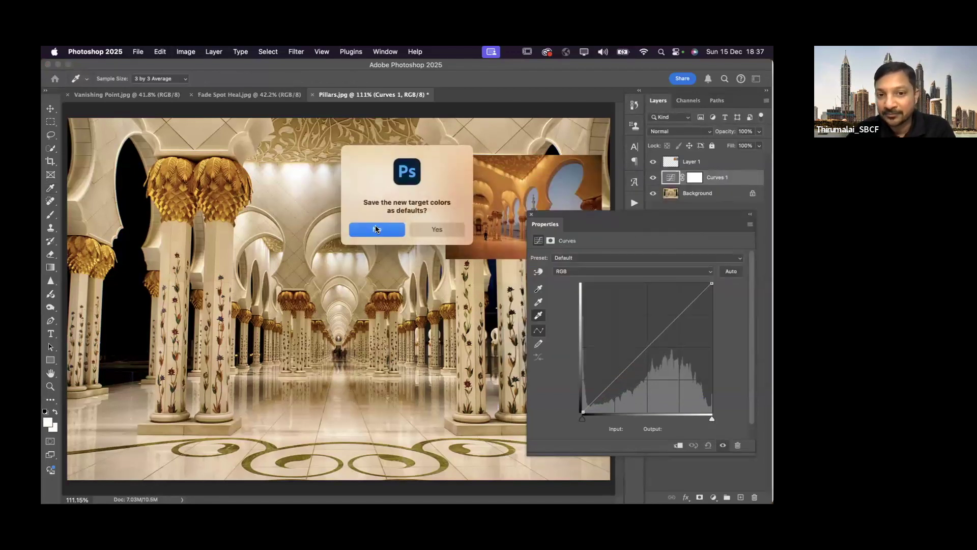
pyautogui.click(381, 229)
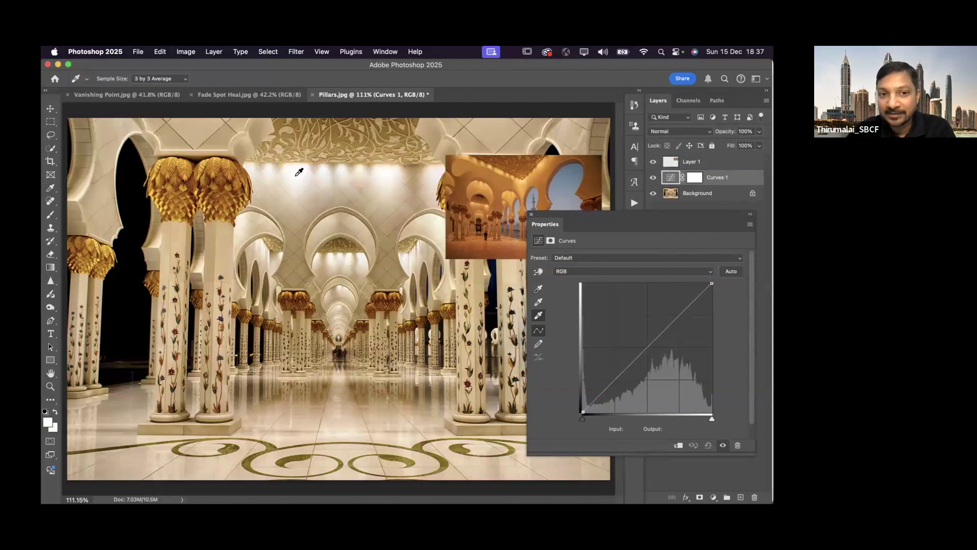
pyautogui.click(304, 178)
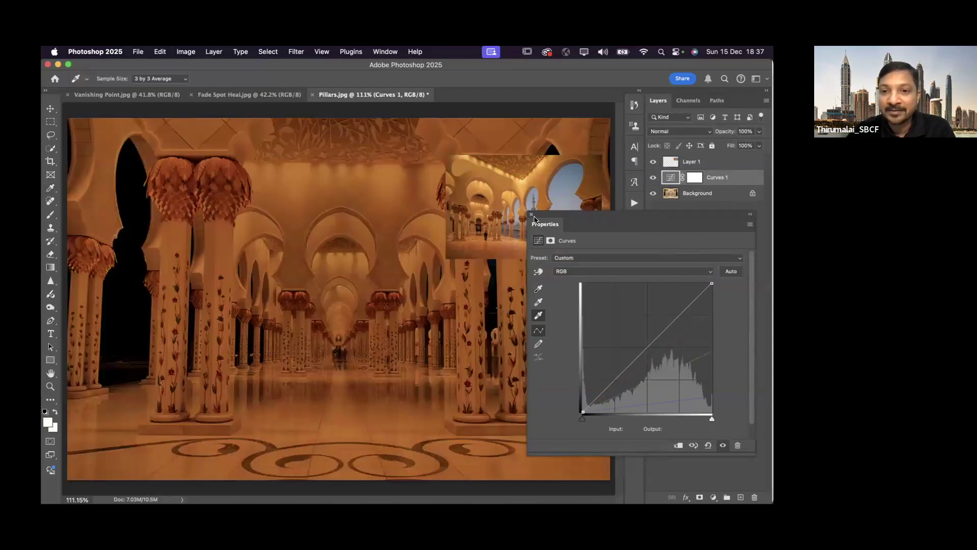
pyautogui.click(666, 266)
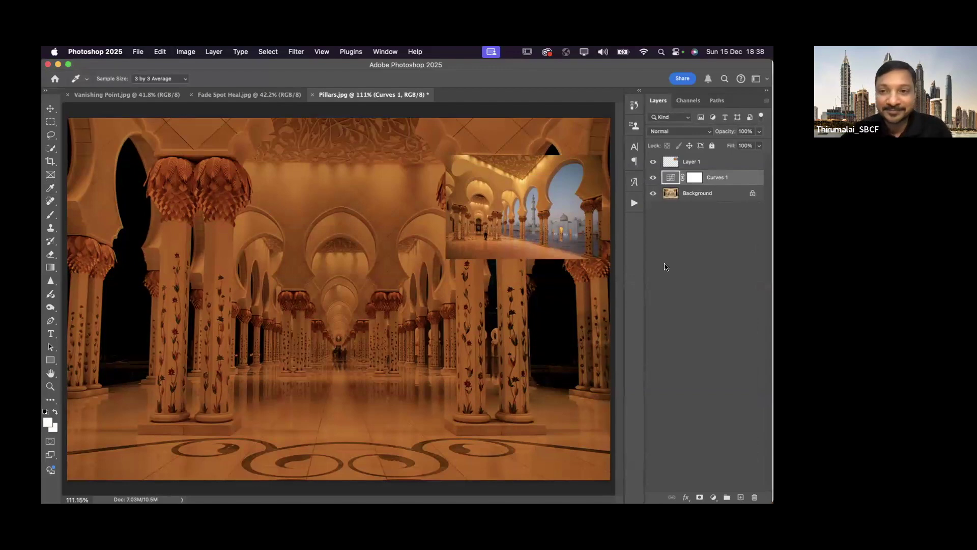
# Delete the arches inset on Layer 1 and reduce the opacity of the Curves 1 layer to 74%.
pyautogui.click(653, 178)
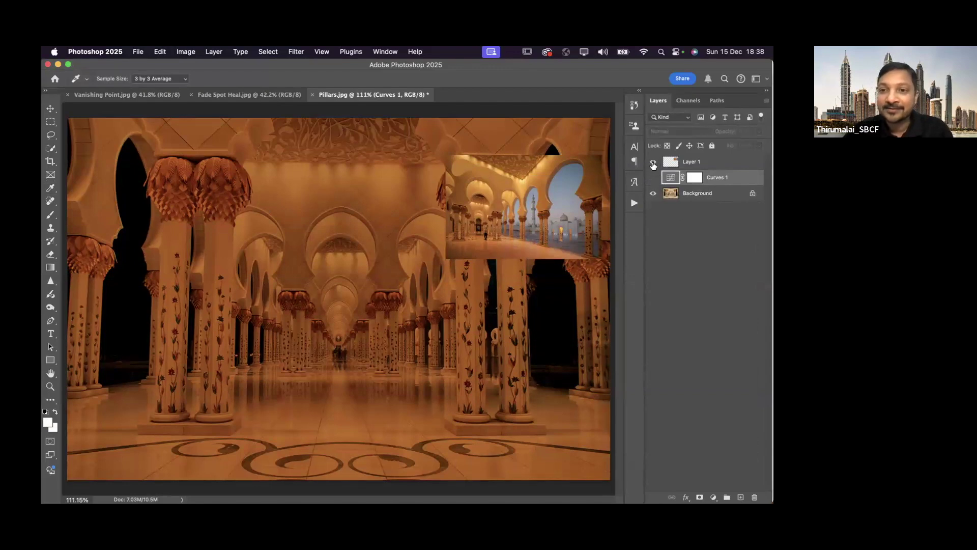
pyautogui.click(653, 162)
pyautogui.click(654, 177)
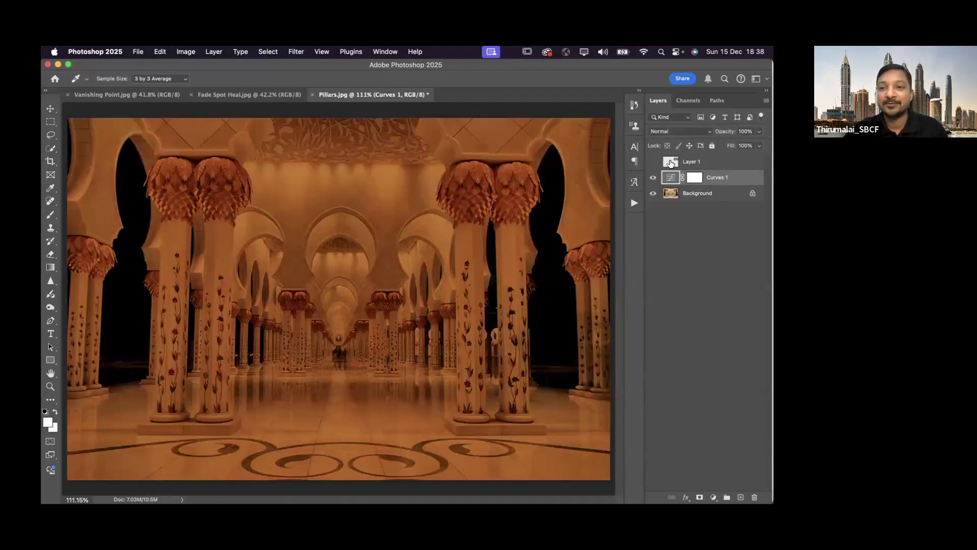
pyautogui.click(671, 163)
pyautogui.press('BackSpace')
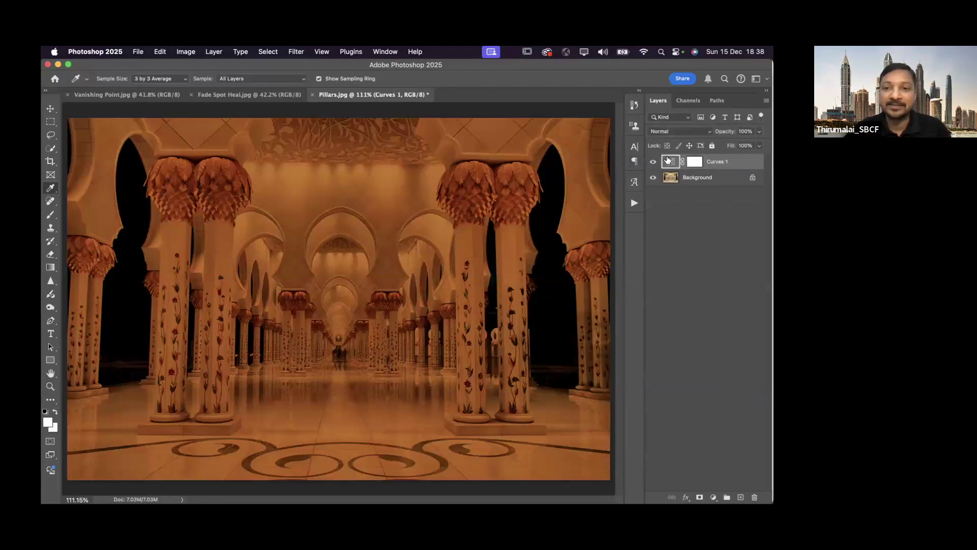
pyautogui.moveTo(731, 132); pyautogui.dragTo(717, 132)
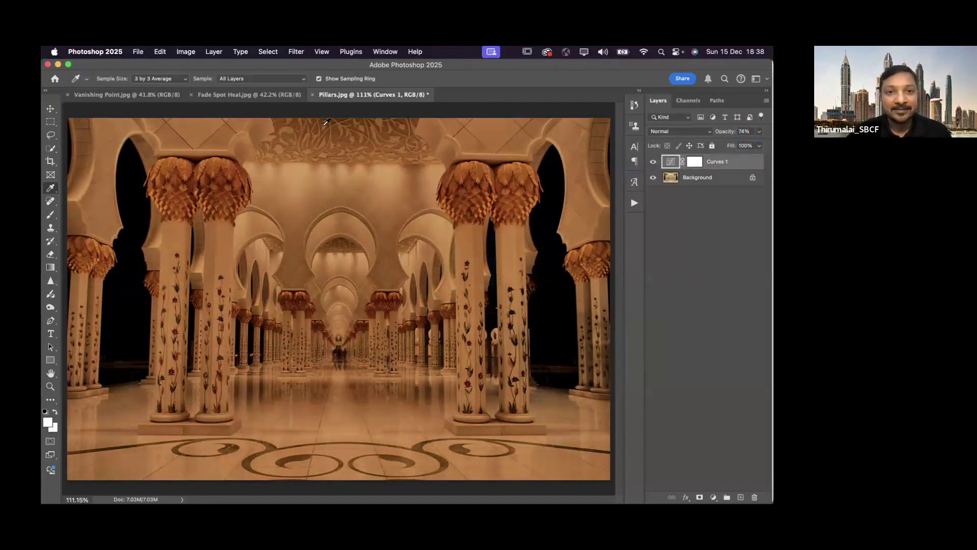
# Close Pillars.jpg without saving and go back to the Ps Presentation folder in Finder.
pyautogui.click(314, 95)
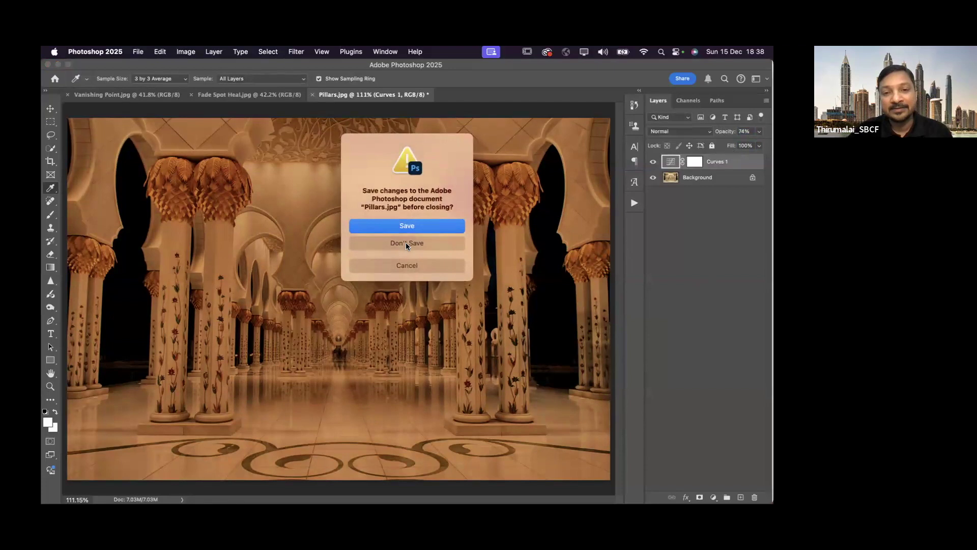
pyautogui.click(406, 243)
pyautogui.hotkey('ctrl', 'Up')
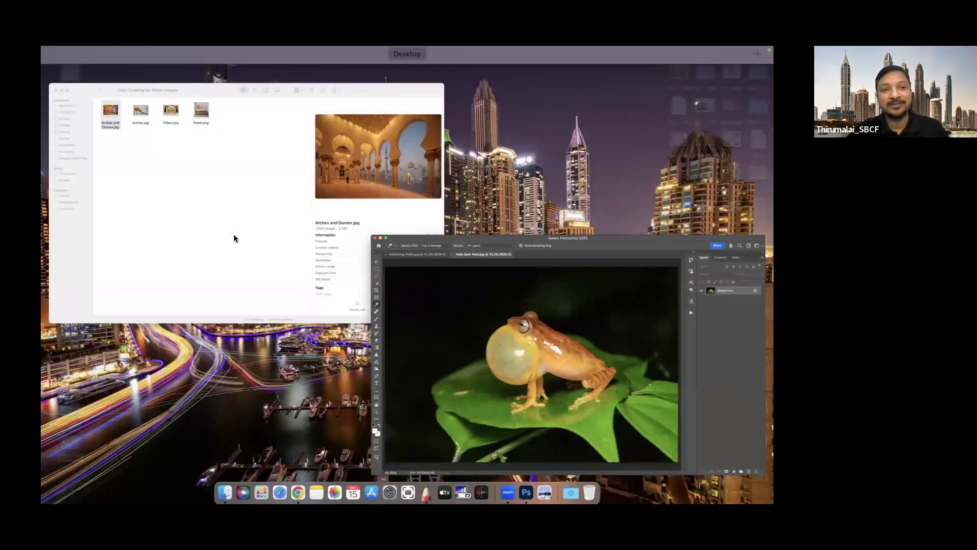
pyautogui.click(232, 232)
pyautogui.click(138, 70)
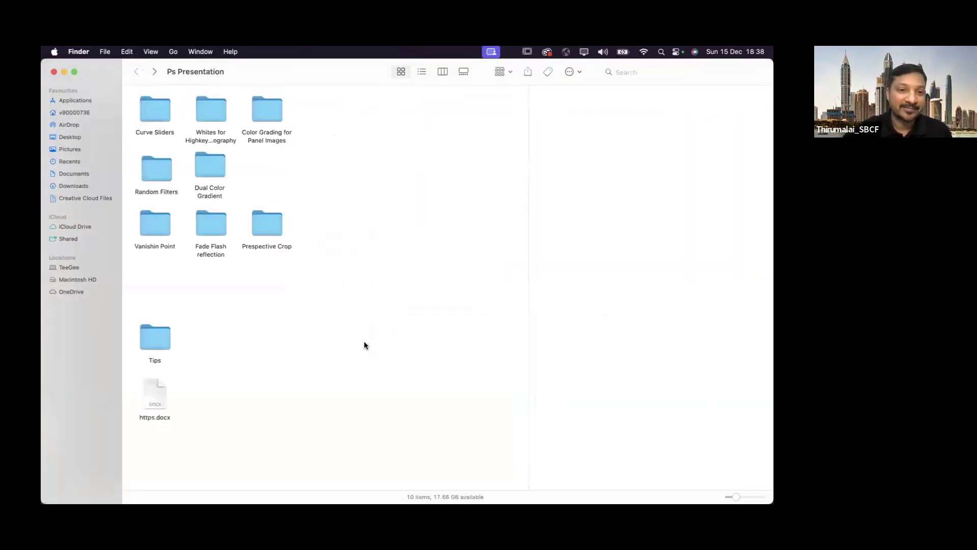
# Switch to Fade Spot Heal.jpg in Photoshop and examine the white flash reflection on the frog's vocal sac up close.
pyautogui.hotkey('ctrl', 'Up')
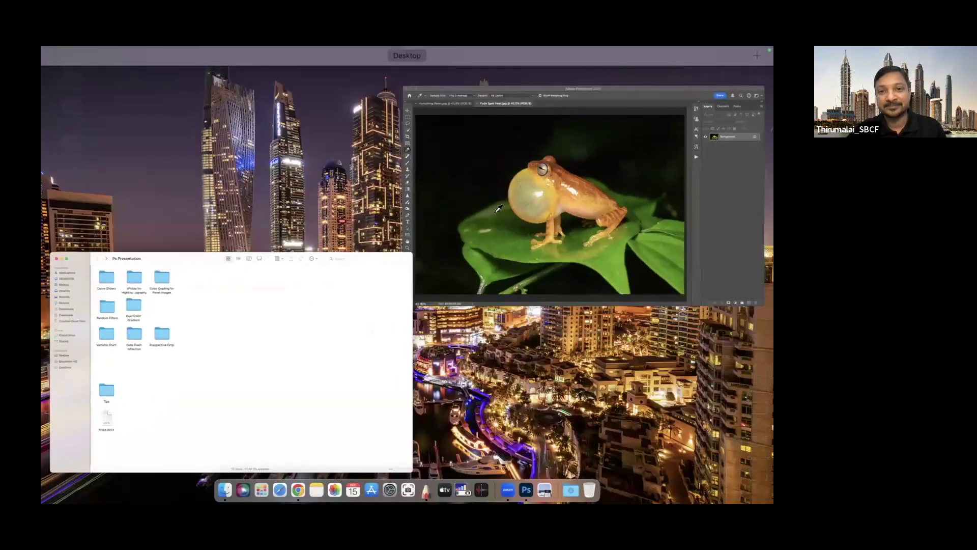
pyautogui.click(395, 275)
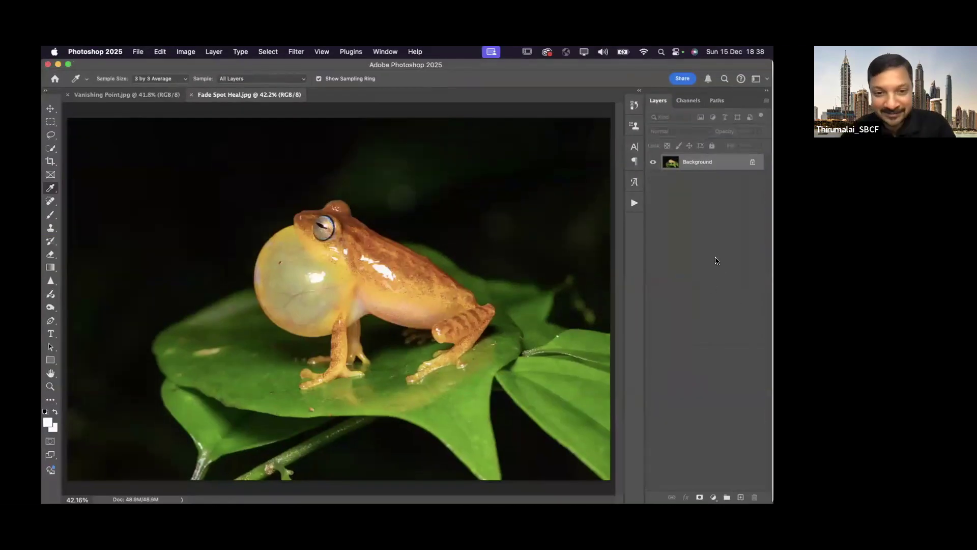
pyautogui.click(50, 386)
pyautogui.moveTo(420, 282)
pyautogui.mouseDown()
pyautogui.moveTo(430, 283)
pyautogui.moveTo(415, 292)
pyautogui.mouseUp()
pyautogui.hscroll(-3, 413, 295)
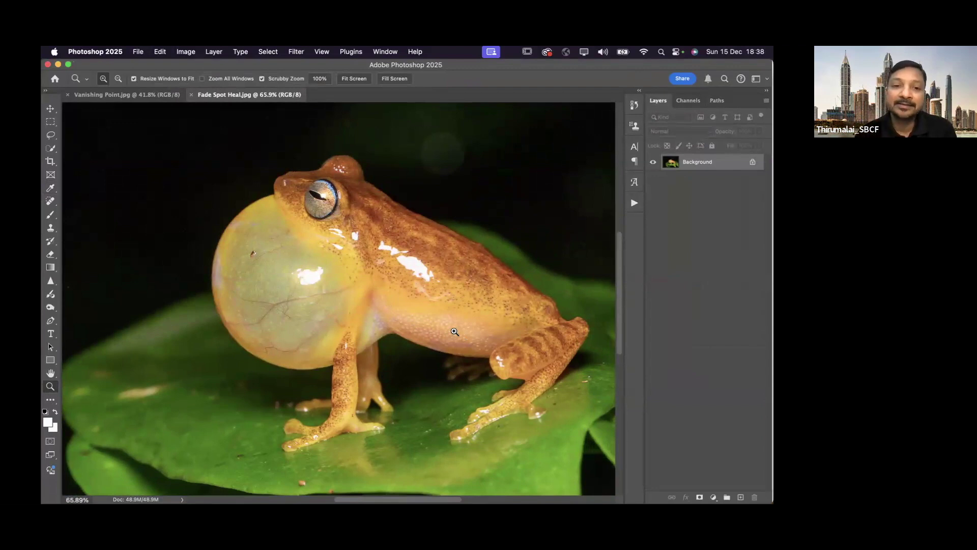
pyautogui.moveTo(328, 279); pyautogui.dragTo(363, 299)
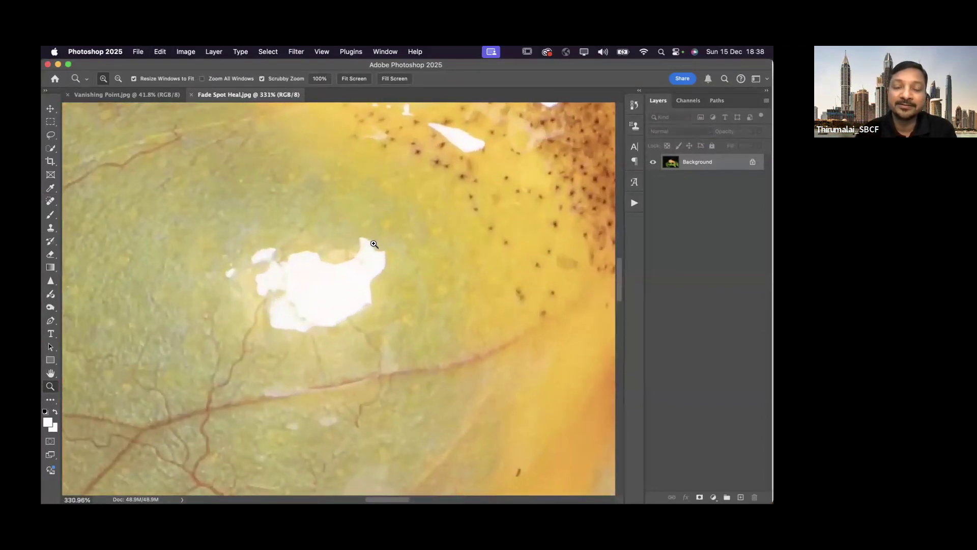
pyautogui.press('super+0')
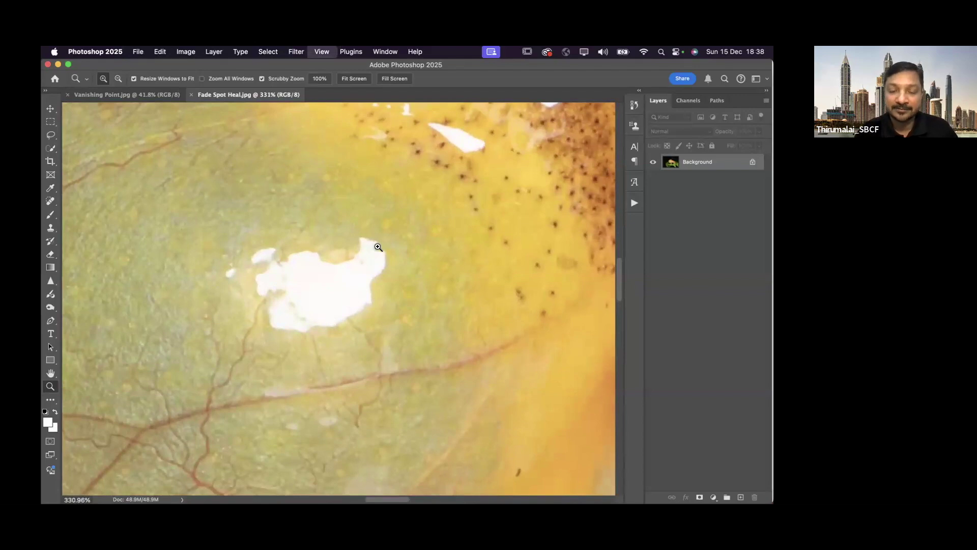
pyautogui.moveTo(347, 279); pyautogui.dragTo(365, 277)
# Lasso the white flash reflection on the frog's vocal sac, fill it with Content-Aware, and deselect.
pyautogui.click(51, 137)
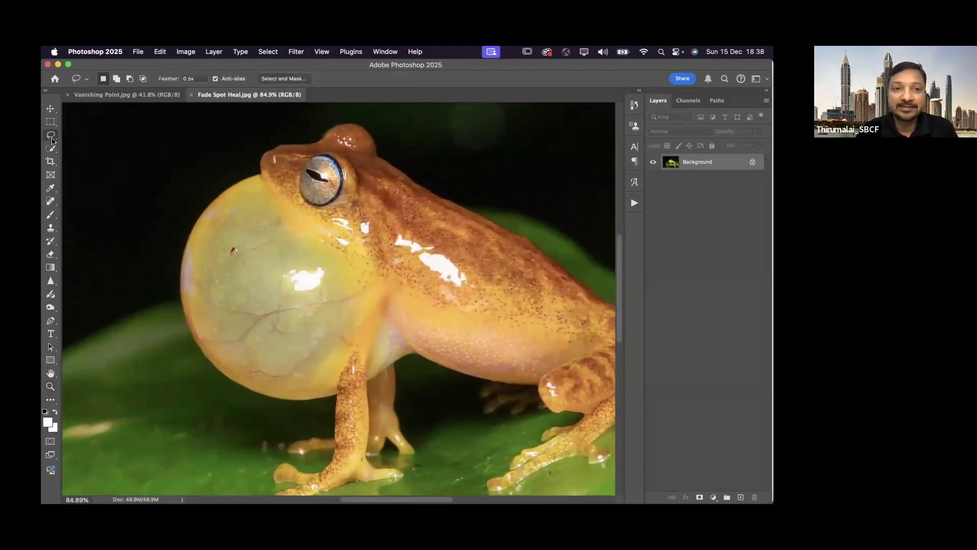
pyautogui.moveTo(312, 266)
pyautogui.mouseDown()
pyautogui.moveTo(288, 260)
pyautogui.moveTo(279, 271)
pyautogui.moveTo(291, 290)
pyautogui.moveTo(315, 292)
pyautogui.moveTo(329, 267)
pyautogui.moveTo(310, 263)
pyautogui.moveTo(289, 280)
pyautogui.mouseUp()
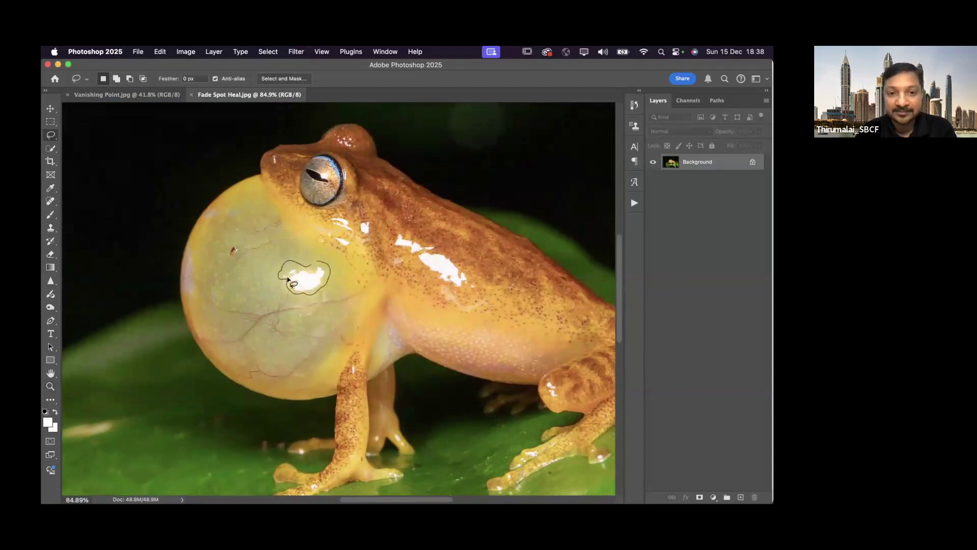
pyautogui.rightClick(300, 280)
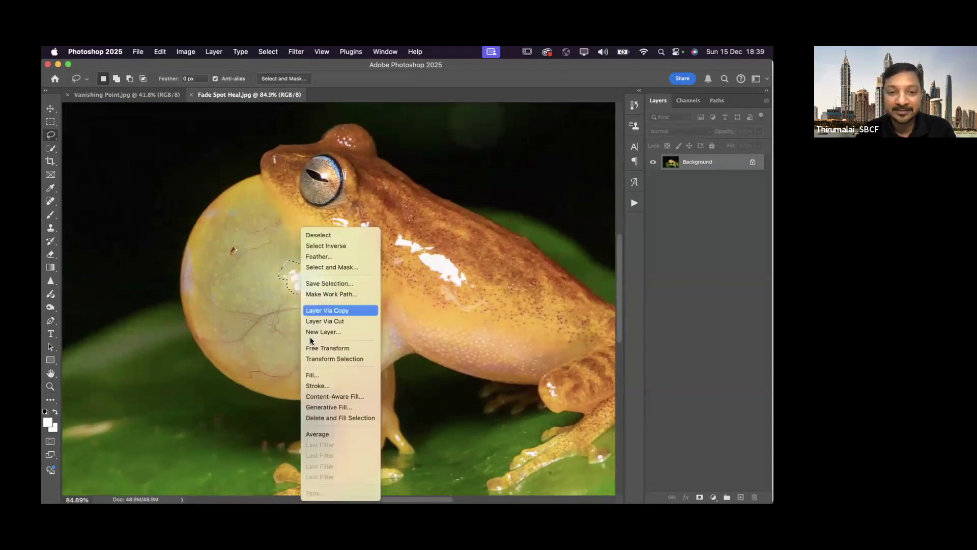
pyautogui.click(313, 376)
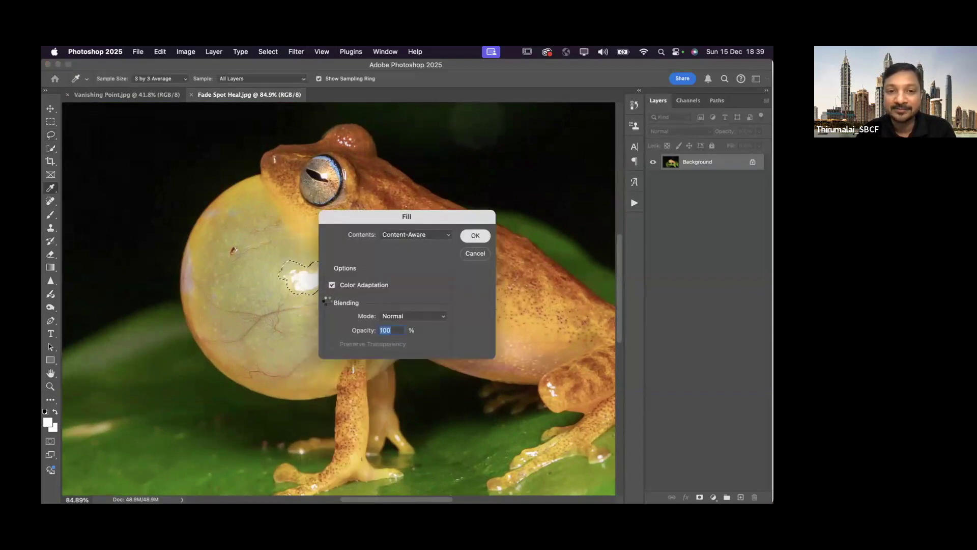
pyautogui.click(474, 235)
pyautogui.press('super+d')
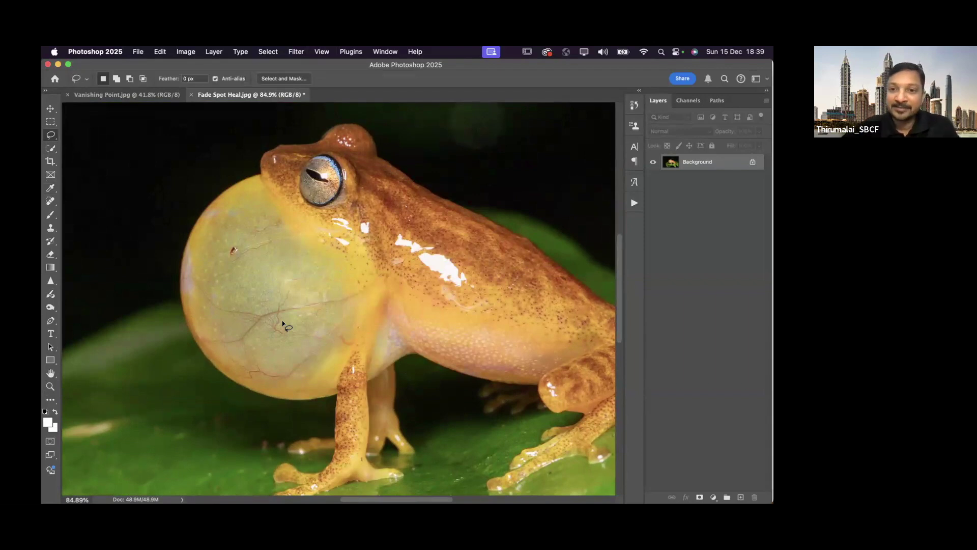
# Lasso the restored reflection on the vocal sac with a wider margin and try the Content-Aware fill again.
pyautogui.moveTo(316, 292)
pyautogui.mouseDown()
pyautogui.moveTo(294, 301)
pyautogui.moveTo(317, 277)
pyautogui.moveTo(307, 266)
pyautogui.moveTo(284, 263)
pyautogui.moveTo(279, 281)
pyautogui.moveTo(295, 294)
pyautogui.moveTo(320, 291)
pyautogui.moveTo(330, 264)
pyautogui.moveTo(306, 266)
pyautogui.moveTo(326, 261)
pyautogui.mouseUp()
pyautogui.click(336, 293)
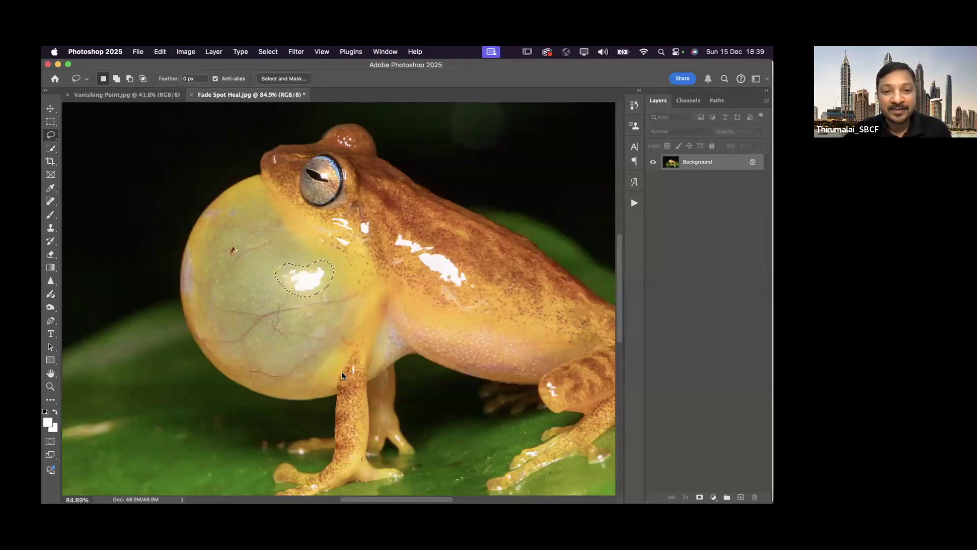
pyautogui.hotkey('shift', 'BackSpace')
pyautogui.press('Return')
pyautogui.hotkey('ctrl', 'd')
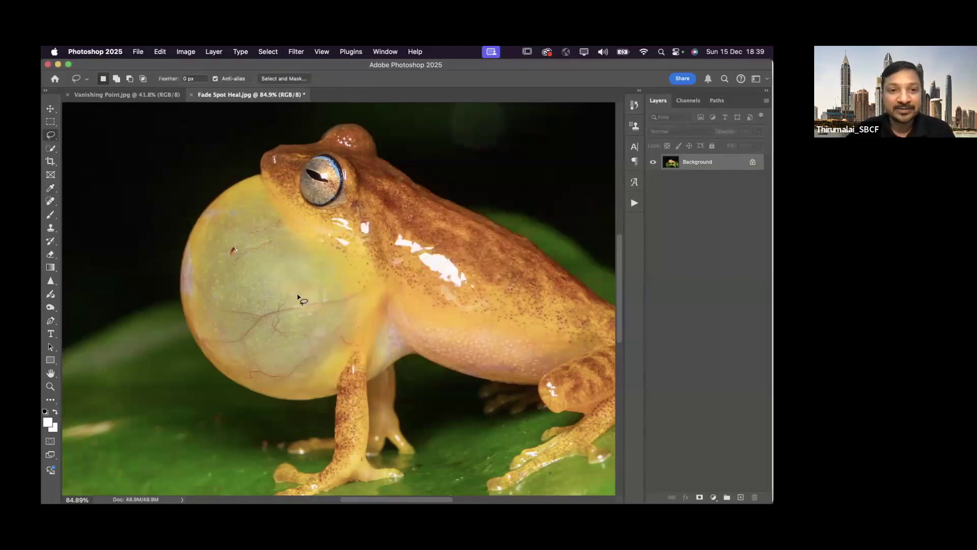
# Undo the repeated fill on the vocal sac and clear the selection.
pyautogui.hotkey('ctrl', 'z')
pyautogui.hotkey('ctrl', 'z')
pyautogui.hotkey('ctrl', 'd')
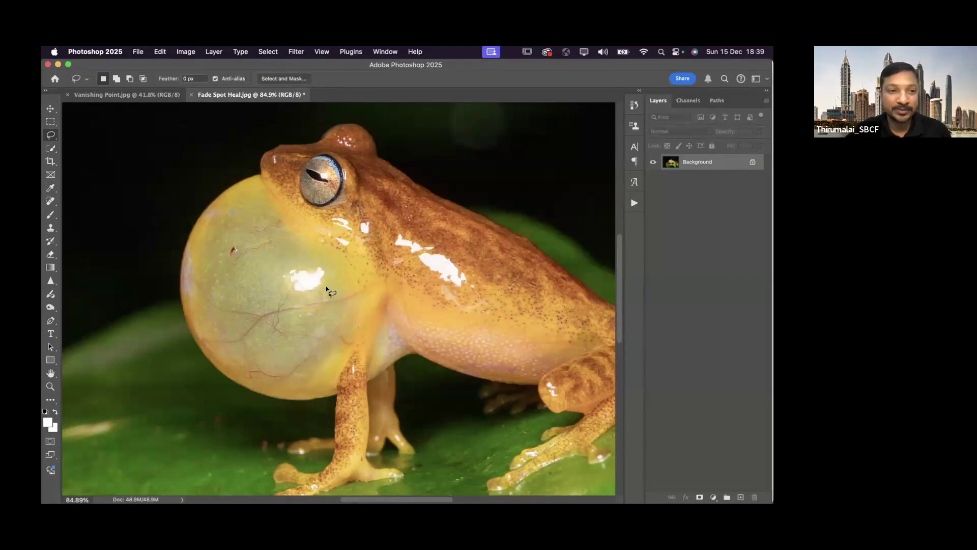
# Try removing the white flash reflection on the frog's vocal sac with the Spot Healing Brush at size 70.
pyautogui.click(51, 202)
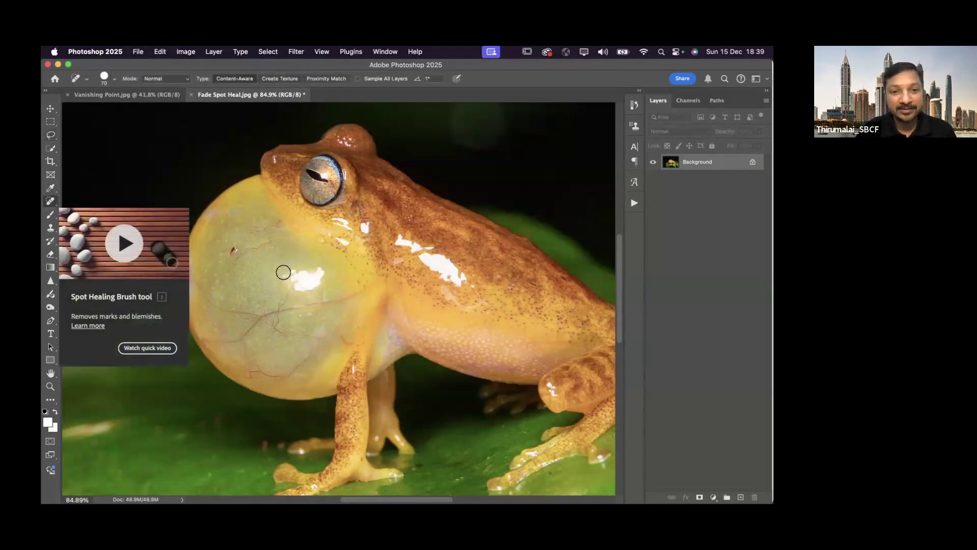
pyautogui.moveTo(293, 273)
pyautogui.mouseDown()
pyautogui.moveTo(320, 276)
pyautogui.moveTo(282, 285)
pyautogui.mouseUp()
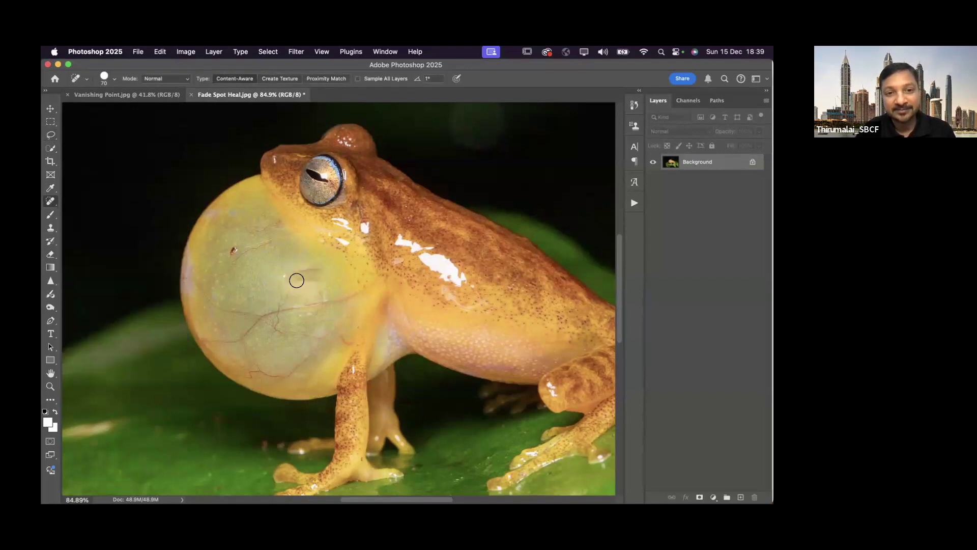
pyautogui.moveTo(307, 274); pyautogui.dragTo(288, 280)
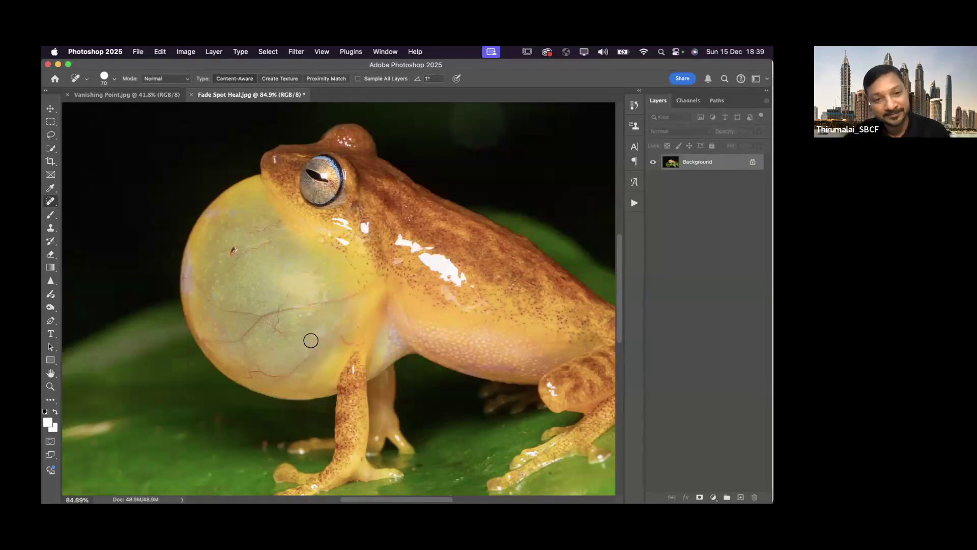
# Undo the spot healing strokes on the vocal sac and clear the restored lasso selection.
pyautogui.press('super+z')
pyautogui.press('super+z')
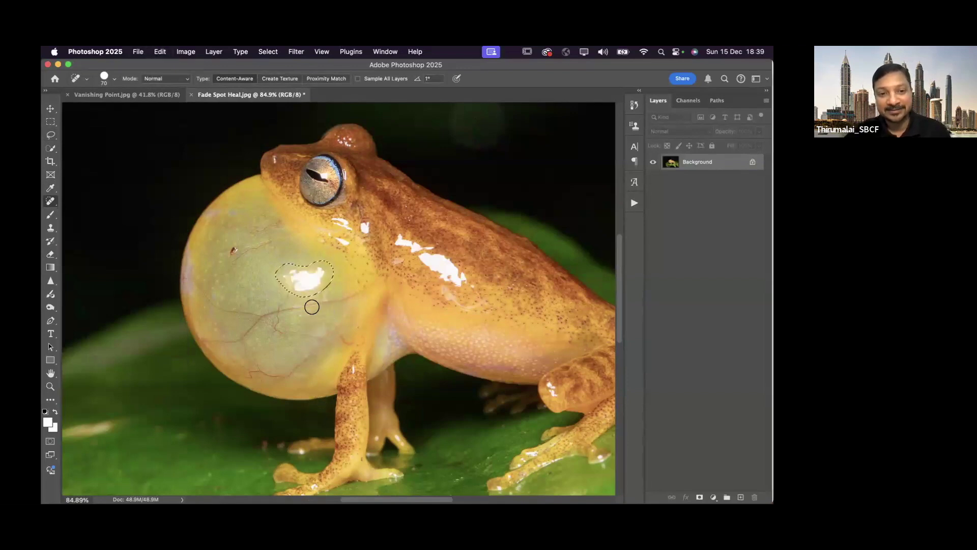
pyautogui.press('super+d')
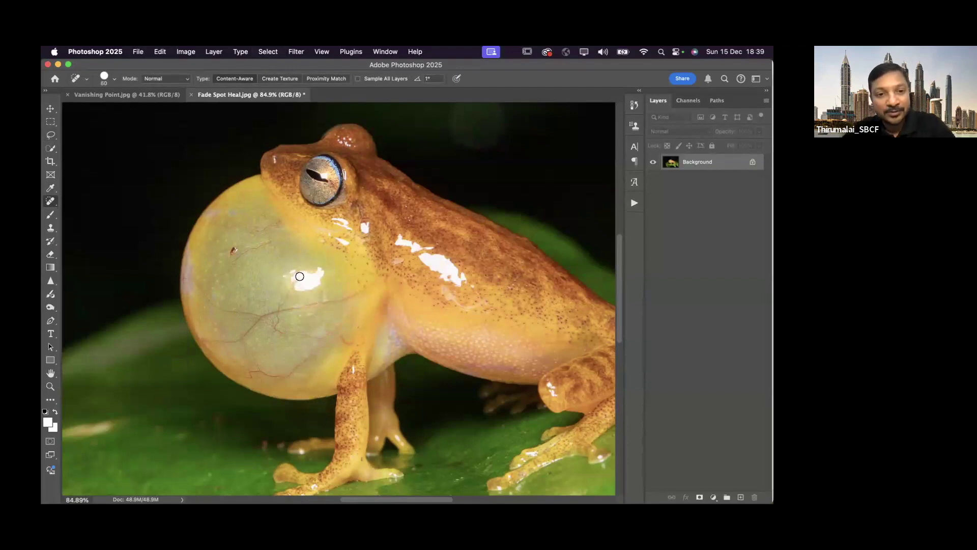
# Heal the vocal sac's flash reflection with the Spot Healing Brush at size 40 and fade the healing to 39% opacity.
pyautogui.moveTo(293, 282)
pyautogui.mouseDown()
pyautogui.moveTo(322, 273)
pyautogui.moveTo(303, 273)
pyautogui.moveTo(314, 274)
pyautogui.moveTo(310, 286)
pyautogui.moveTo(296, 285)
pyautogui.moveTo(277, 321)
pyautogui.mouseUp()
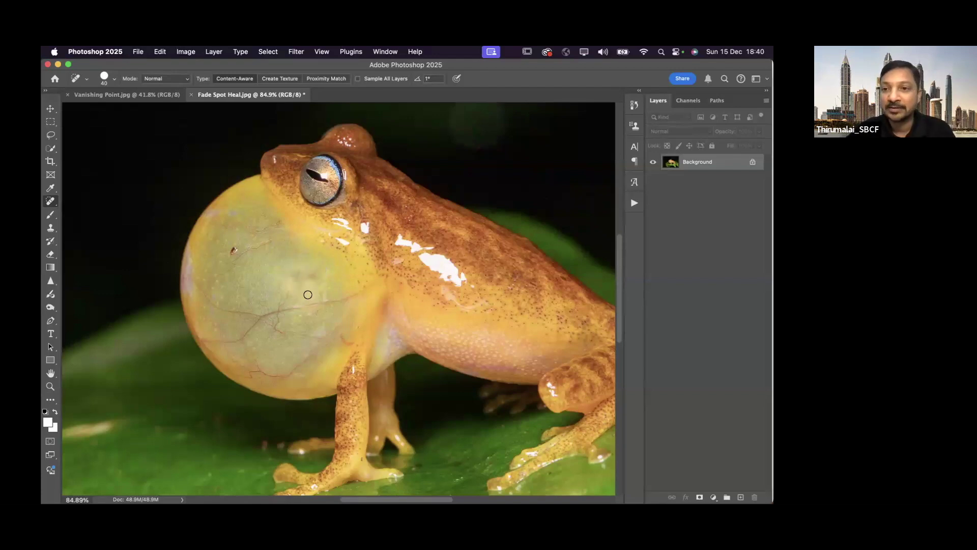
pyautogui.click(160, 53)
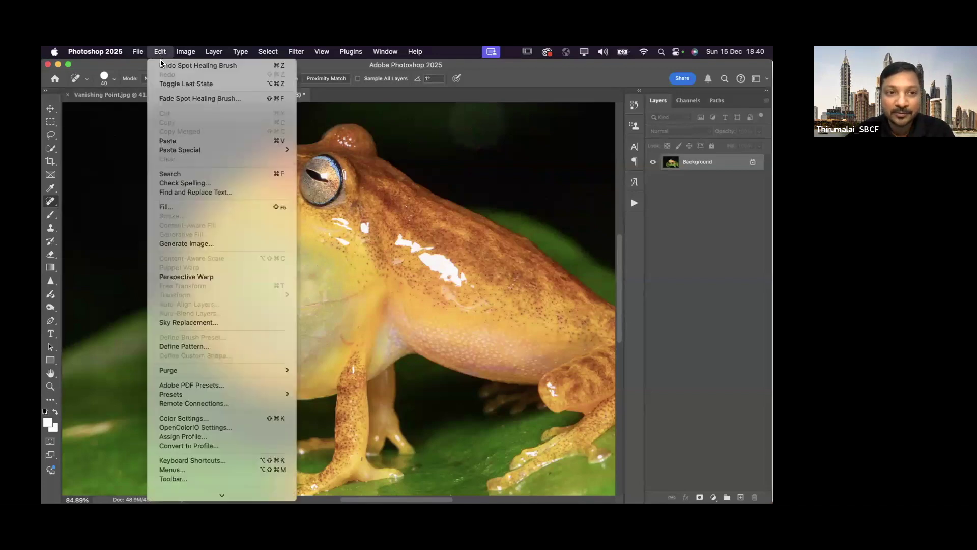
pyautogui.click(185, 99)
pyautogui.moveTo(483, 187); pyautogui.dragTo(431, 186)
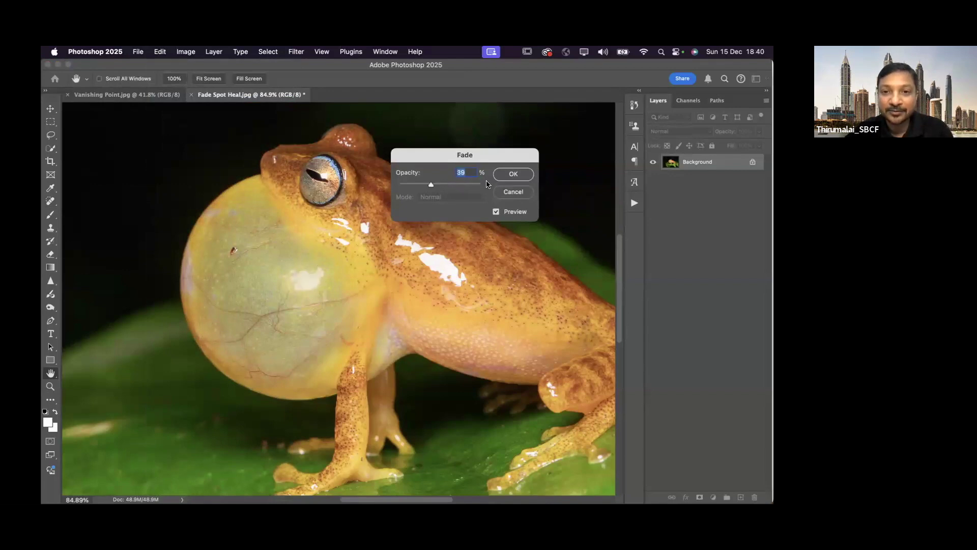
pyautogui.click(507, 176)
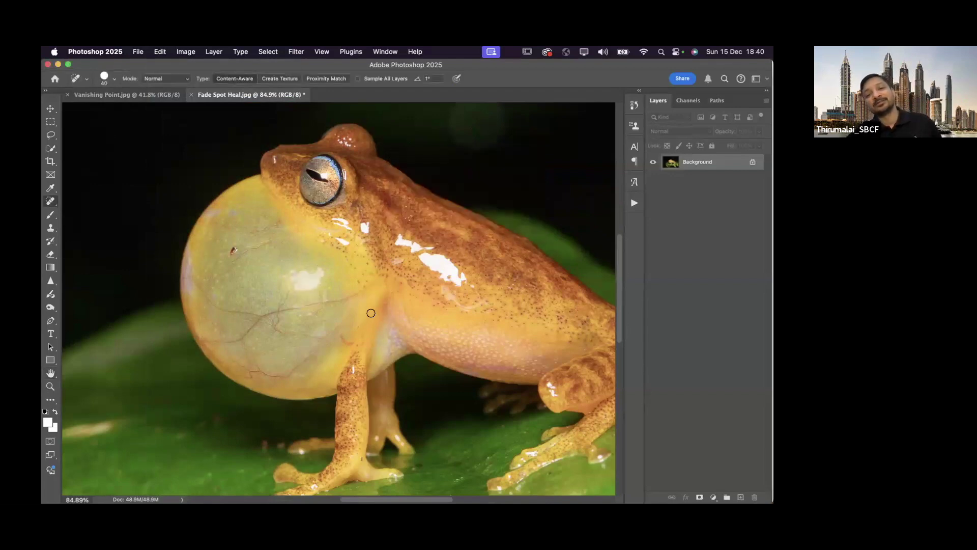
# Paint over the white reflections on the frog's back with the Spot Healing Brush and fade the stroke to 55% opacity.
pyautogui.moveTo(401, 239)
pyautogui.mouseDown()
pyautogui.moveTo(432, 248)
pyautogui.moveTo(419, 256)
pyautogui.moveTo(441, 260)
pyautogui.moveTo(442, 275)
pyautogui.moveTo(466, 283)
pyautogui.mouseUp()
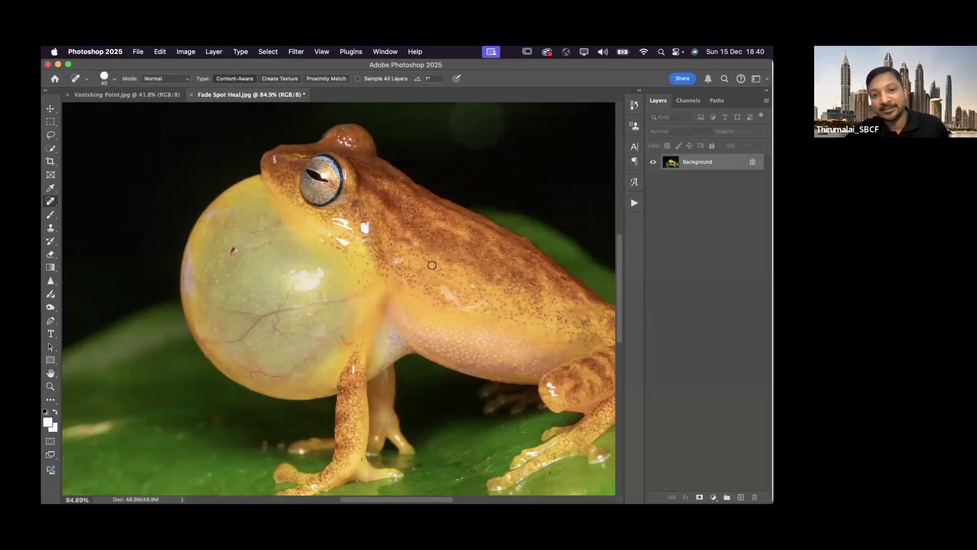
pyautogui.click(161, 52)
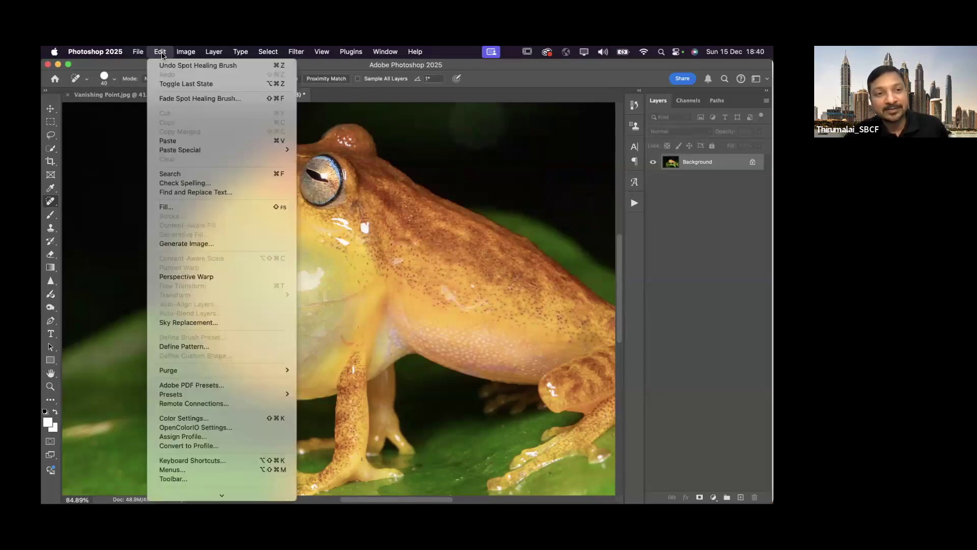
pyautogui.click(187, 99)
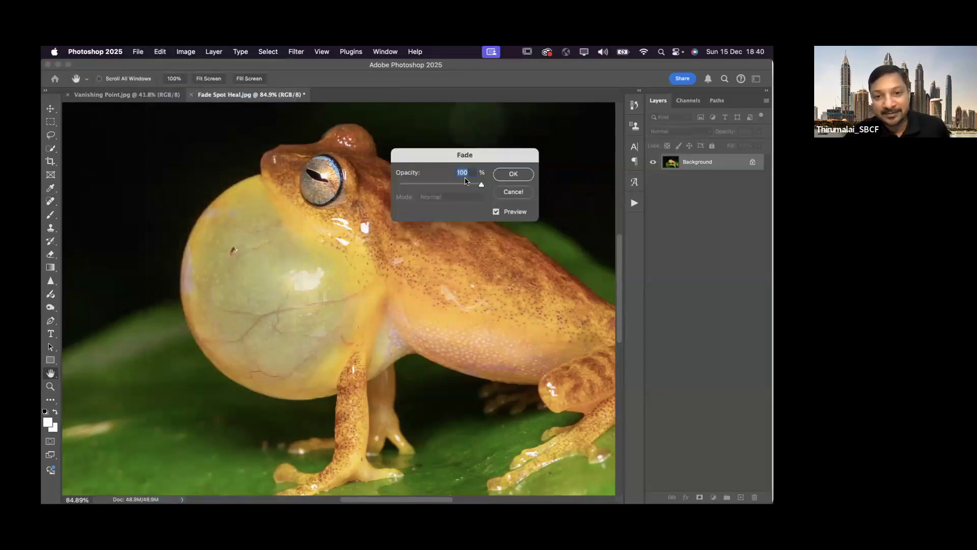
pyautogui.moveTo(481, 186); pyautogui.dragTo(450, 188)
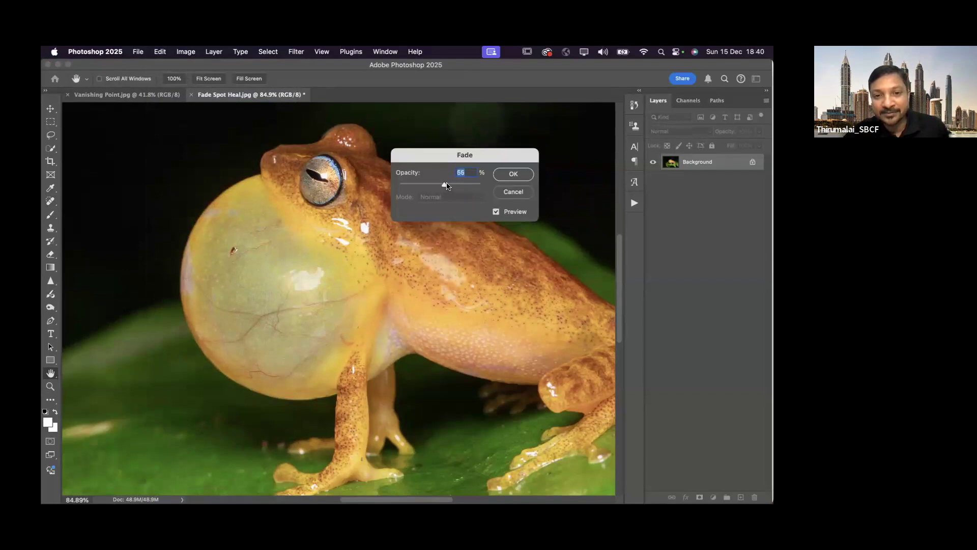
pyautogui.click(514, 173)
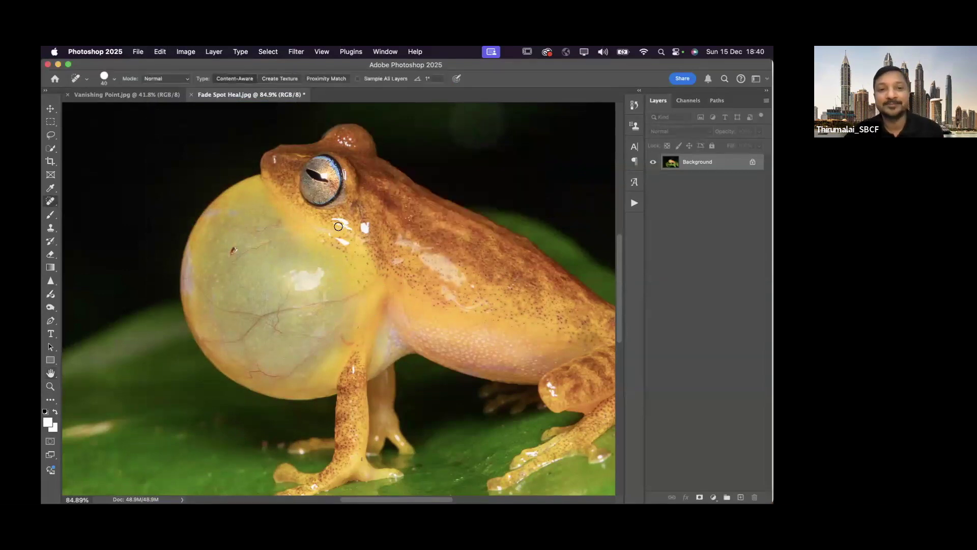
# Heal the small white reflections below the frog's eye and partially fade the Spot Healing Brush stroke.
pyautogui.moveTo(346, 225)
pyautogui.mouseDown()
pyautogui.moveTo(341, 237)
pyautogui.moveTo(365, 228)
pyautogui.mouseUp()
pyautogui.click(160, 51)
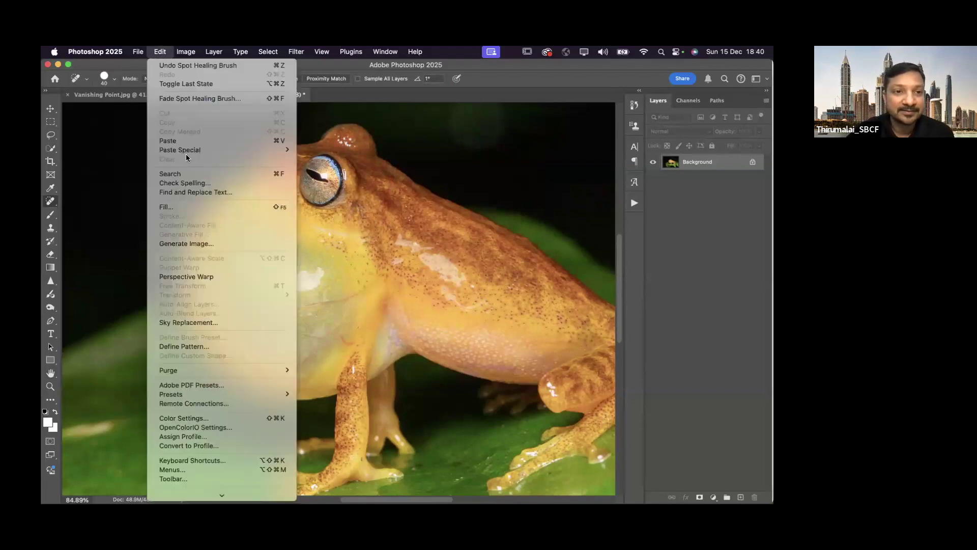
pyautogui.click(201, 98)
pyautogui.moveTo(482, 186); pyautogui.dragTo(446, 186)
pyautogui.click(513, 175)
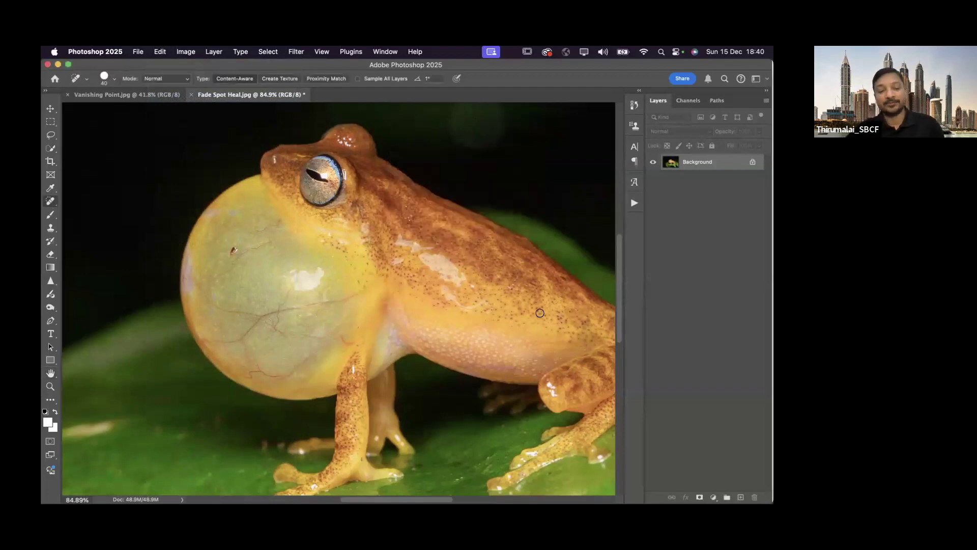
pyautogui.press('super+0')
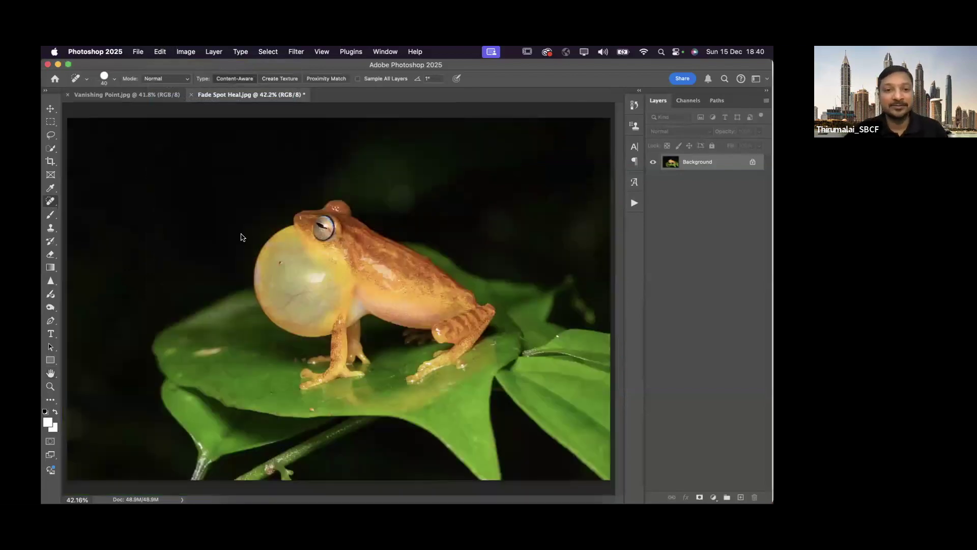
pyautogui.hotkey('ctrl', 'Up')
pyautogui.hotkey('ctrl', 'Up')
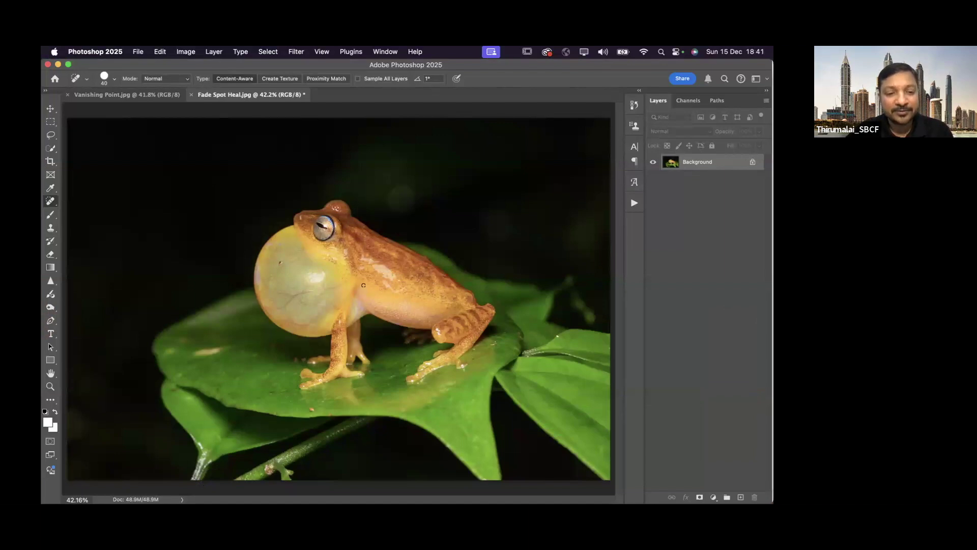
# Paint a black zigzag stroke across the vocal sac using the Brush tool with default colors.
pyautogui.press('super+1')
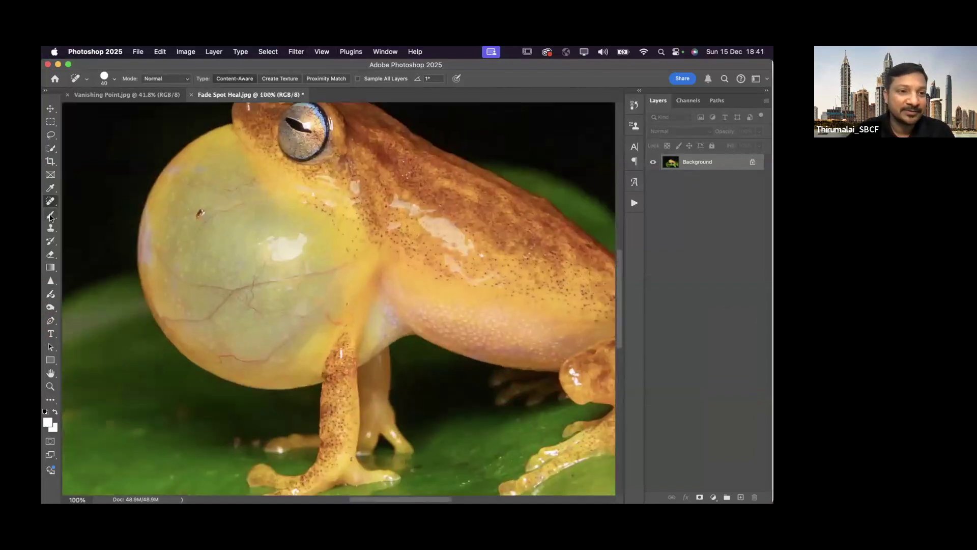
pyautogui.click(50, 215)
pyautogui.click(45, 411)
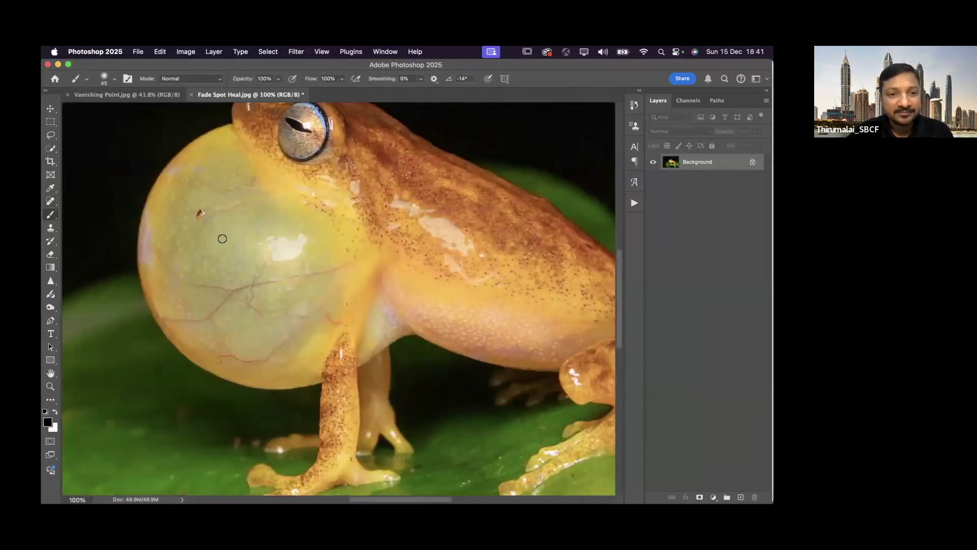
pyautogui.moveTo(213, 225)
pyautogui.mouseDown()
pyautogui.moveTo(253, 312)
pyautogui.moveTo(304, 322)
pyautogui.mouseUp()
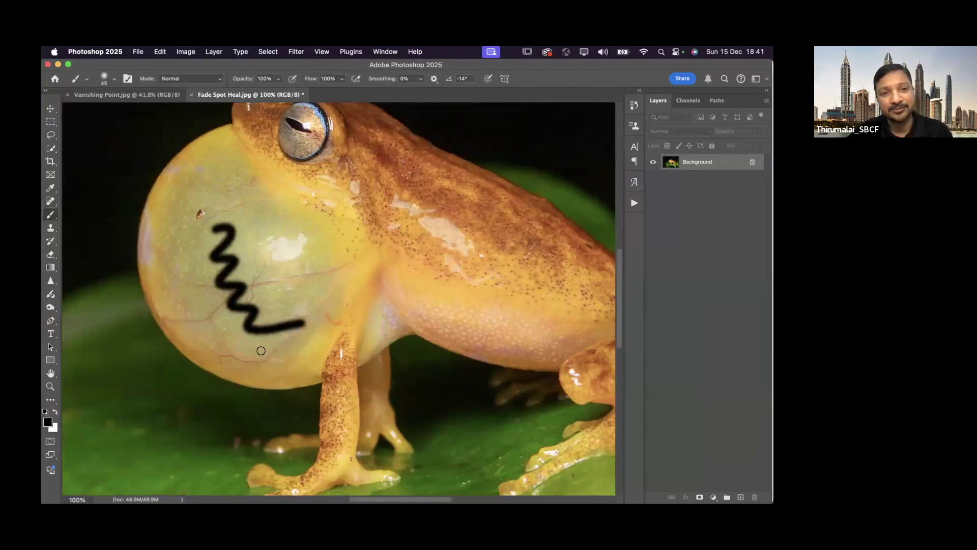
# Try fading the black brush stroke to 55% opacity in Normal mode, then cancel the fade.
pyautogui.click(161, 51)
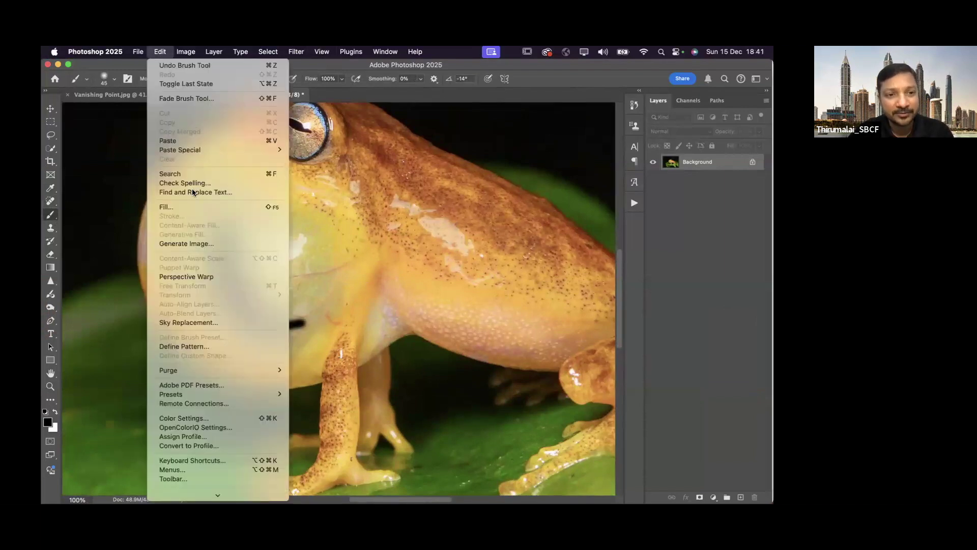
pyautogui.click(472, 228)
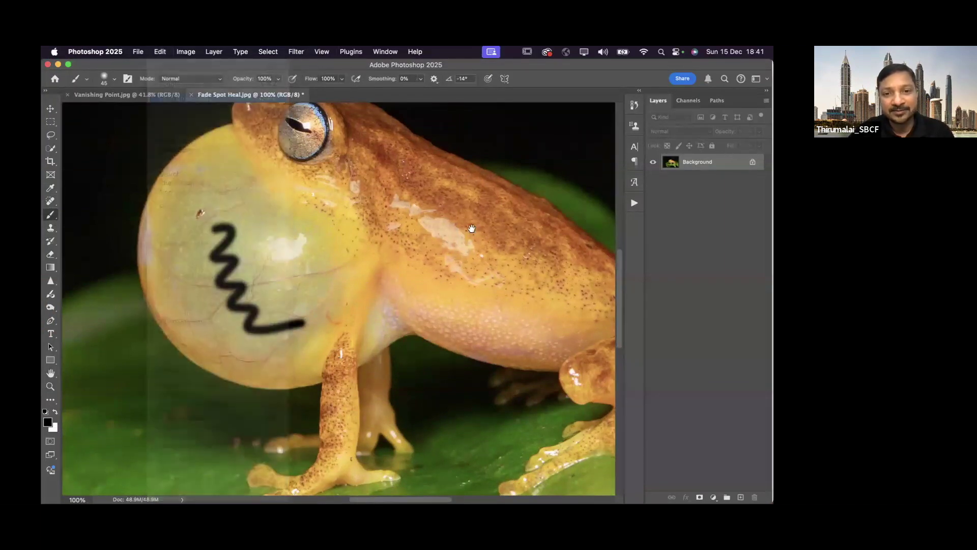
pyautogui.moveTo(476, 187)
pyautogui.mouseDown()
pyautogui.moveTo(427, 188)
pyautogui.moveTo(444, 189)
pyautogui.mouseUp()
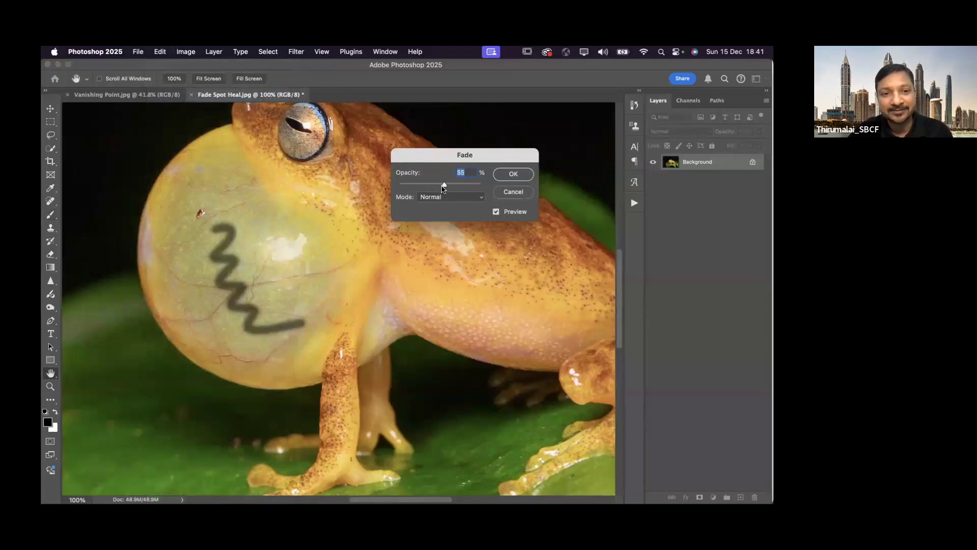
pyautogui.click(510, 193)
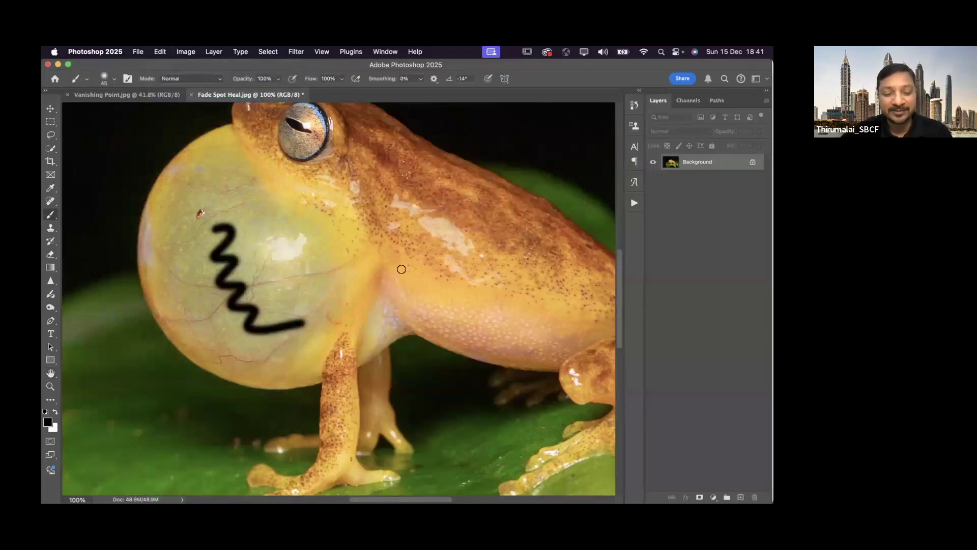
# Close Fade Spot Heal.jpg and return to Vanishing Point.jpg.
pyautogui.click(191, 95)
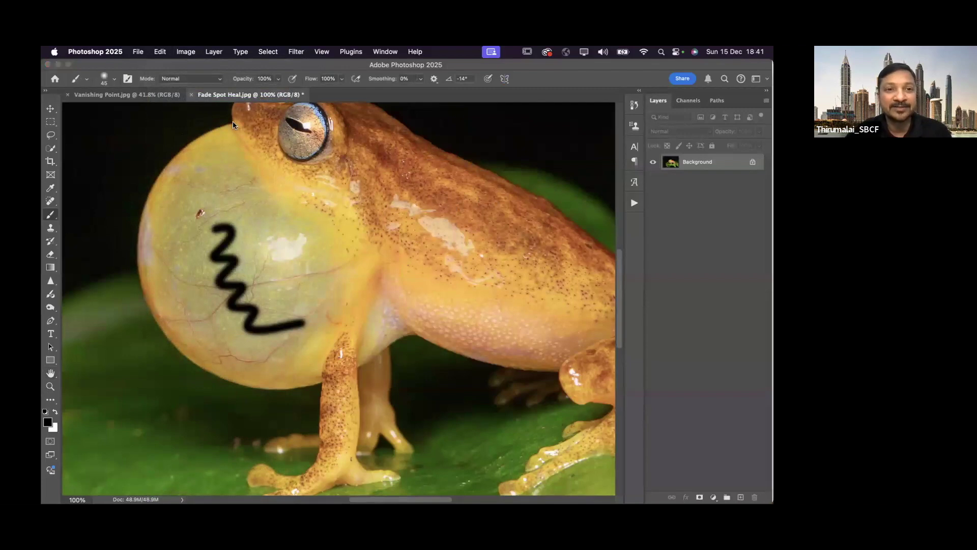
pyautogui.click(428, 244)
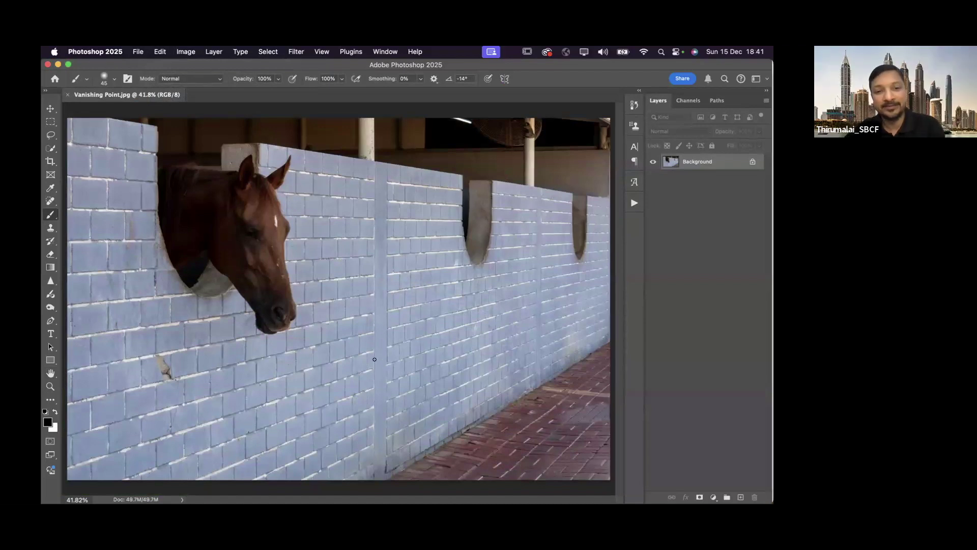
# Remove the chipped patch in the brick wall below the horse with the Spot Healing Brush and inspect the repaired bricks closely.
pyautogui.click(51, 386)
pyautogui.moveTo(147, 375); pyautogui.dragTo(196, 384)
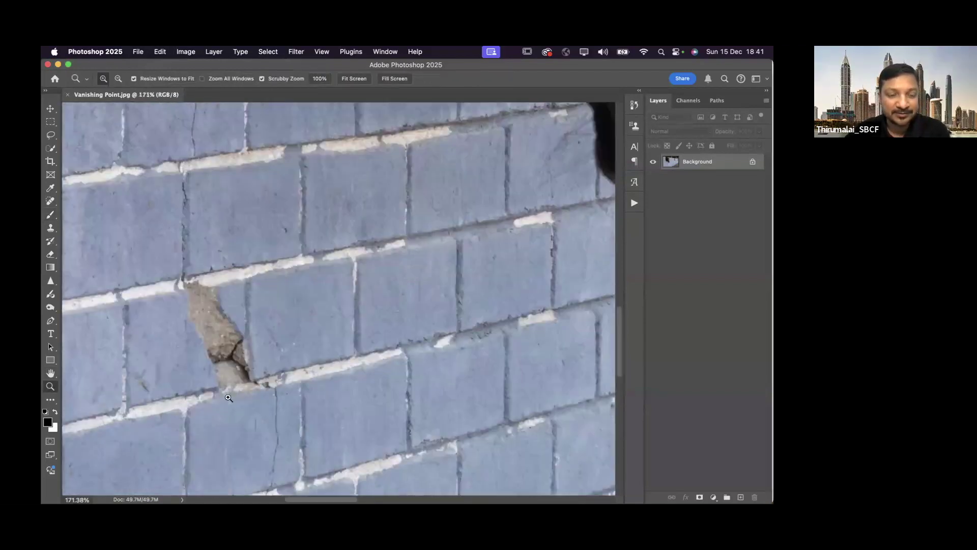
pyautogui.press('super+0')
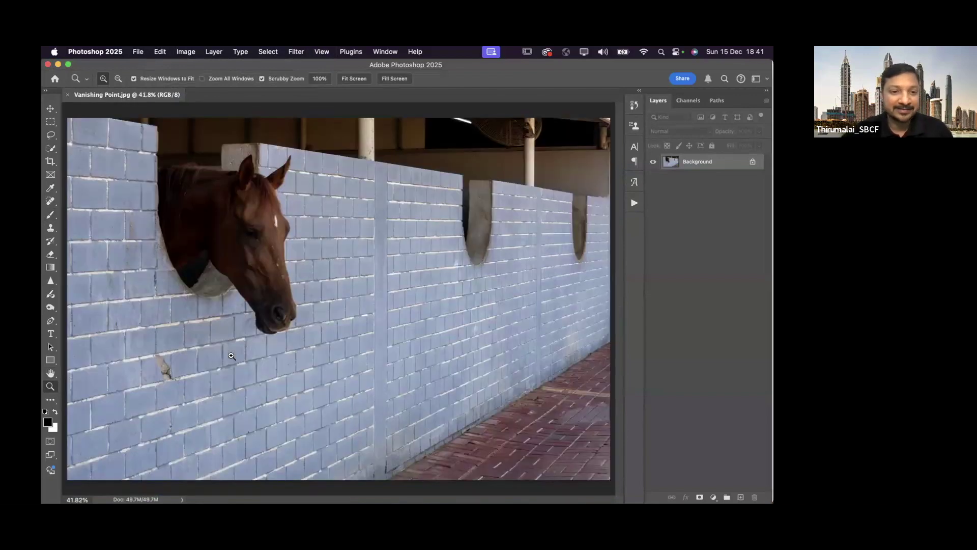
pyautogui.click(51, 202)
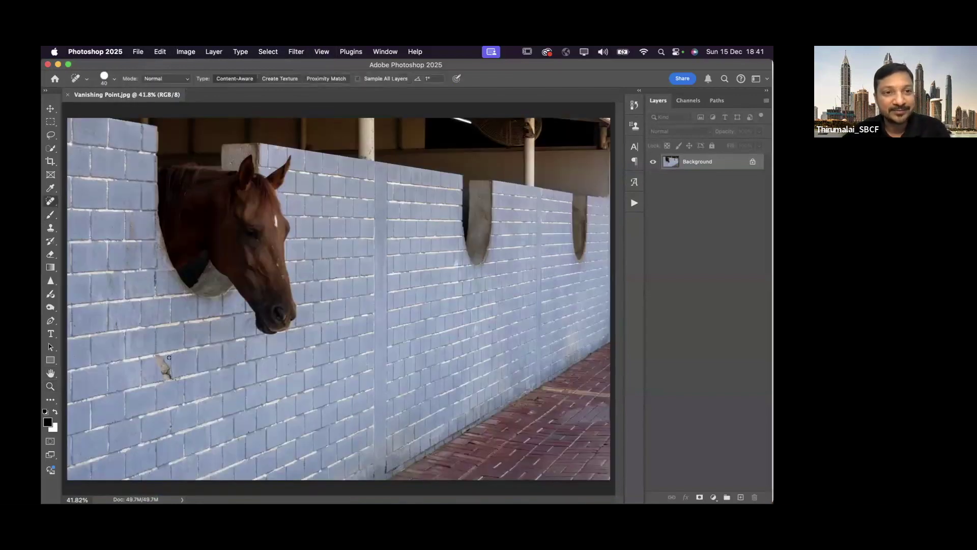
pyautogui.moveTo(155, 357); pyautogui.dragTo(165, 375)
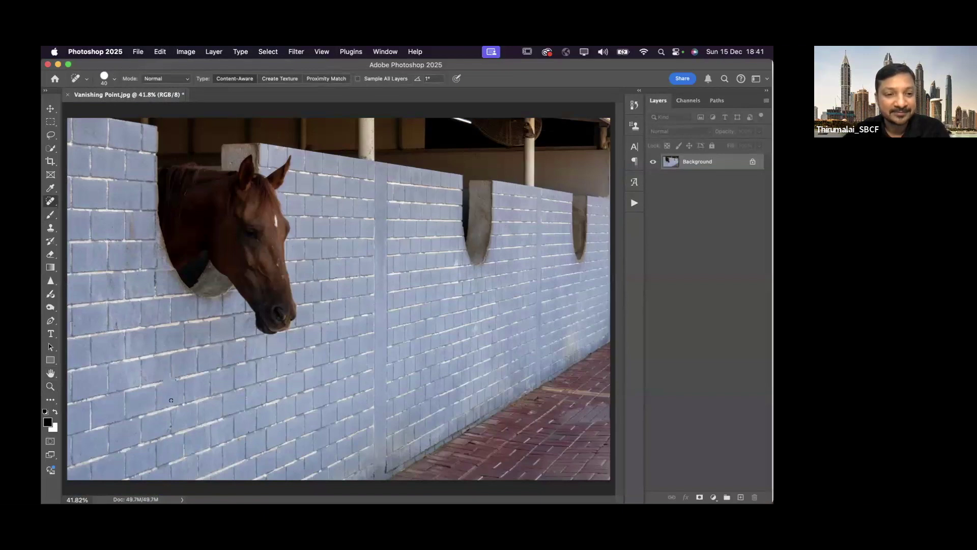
pyautogui.click(50, 387)
pyautogui.moveTo(152, 381); pyautogui.dragTo(234, 392)
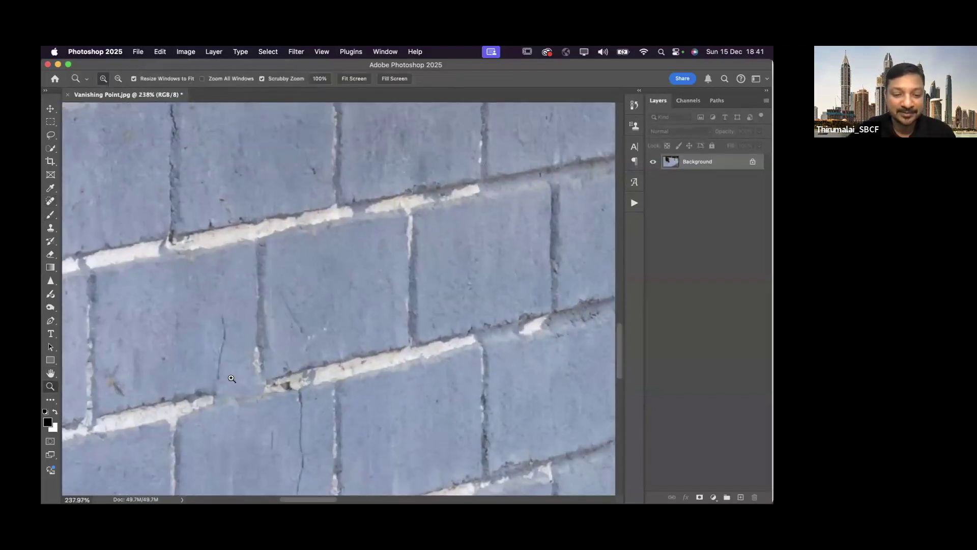
pyautogui.press('super+0')
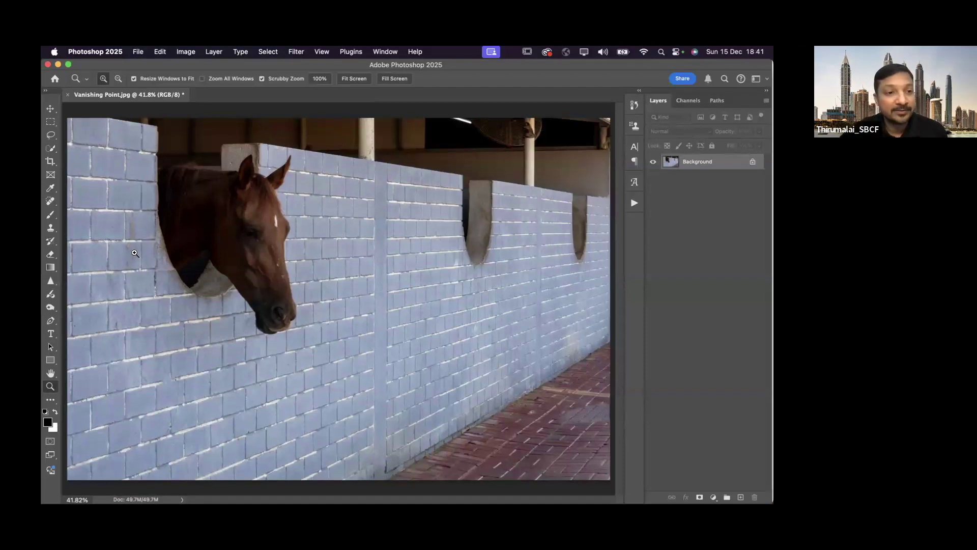
# Handwrite "Photo" in black on the brick wall beyond the horse with the Brush tool and underline it.
pyautogui.click(50, 214)
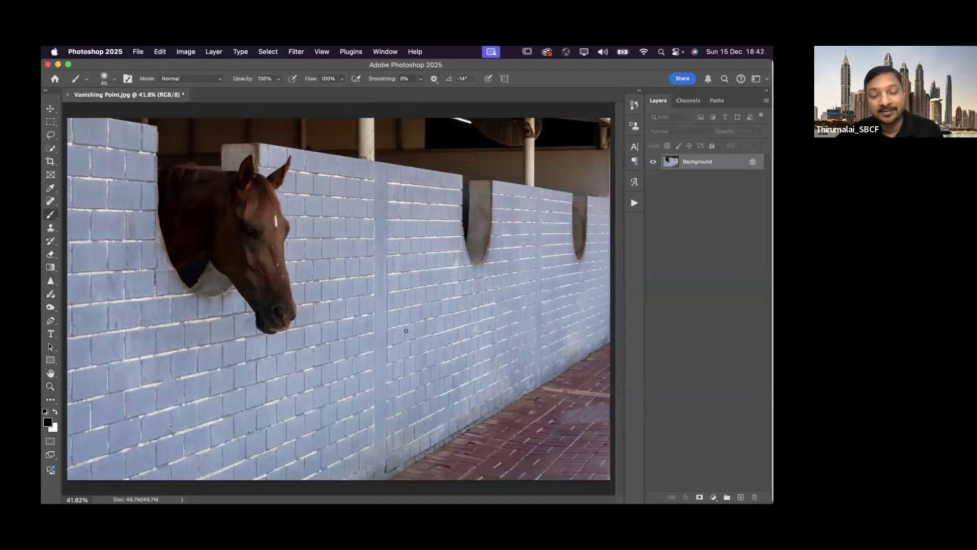
pyautogui.keyDown('shift'); pyautogui.click(407, 350); pyautogui.keyUp('shift')
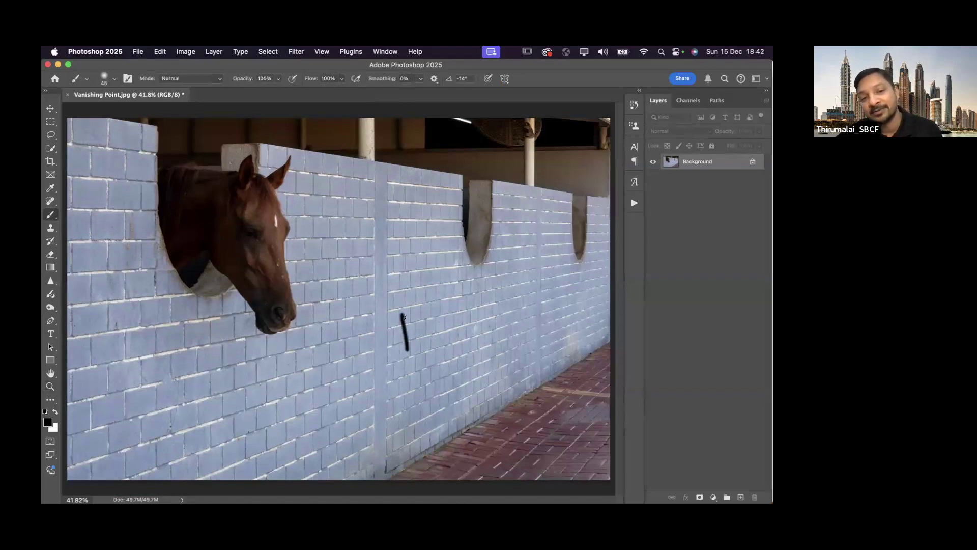
pyautogui.moveTo(400, 313); pyautogui.dragTo(409, 330)
pyautogui.moveTo(423, 309)
pyautogui.mouseDown()
pyautogui.moveTo(426, 328)
pyautogui.moveTo(484, 300)
pyautogui.mouseUp()
pyautogui.moveTo(403, 360); pyautogui.dragTo(507, 308)
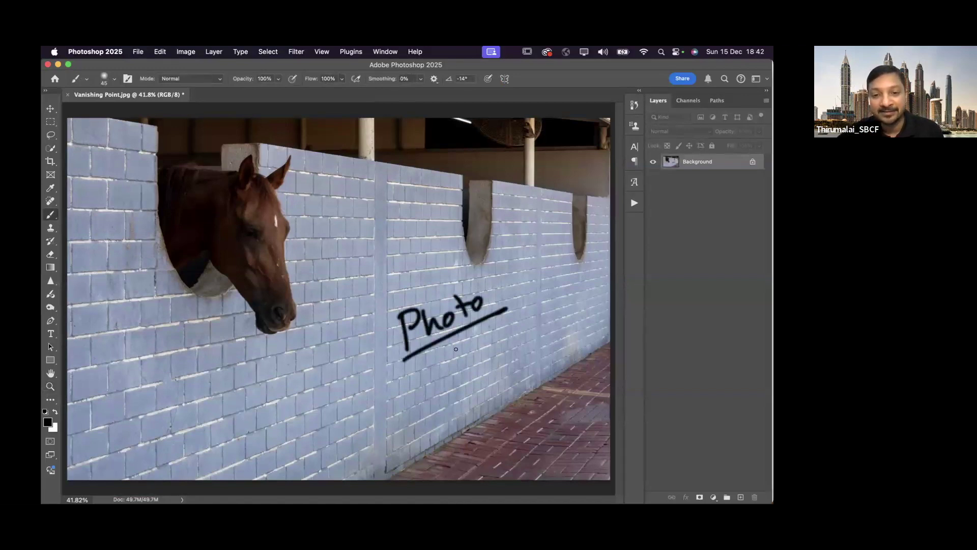
# Undo all the handwritten "Photo" strokes on the wall.
pyautogui.press('super+z')
pyautogui.press('super+z')
pyautogui.press('super+z')
pyautogui.press('super+z')
pyautogui.press('super+z')
pyautogui.press('super+z')
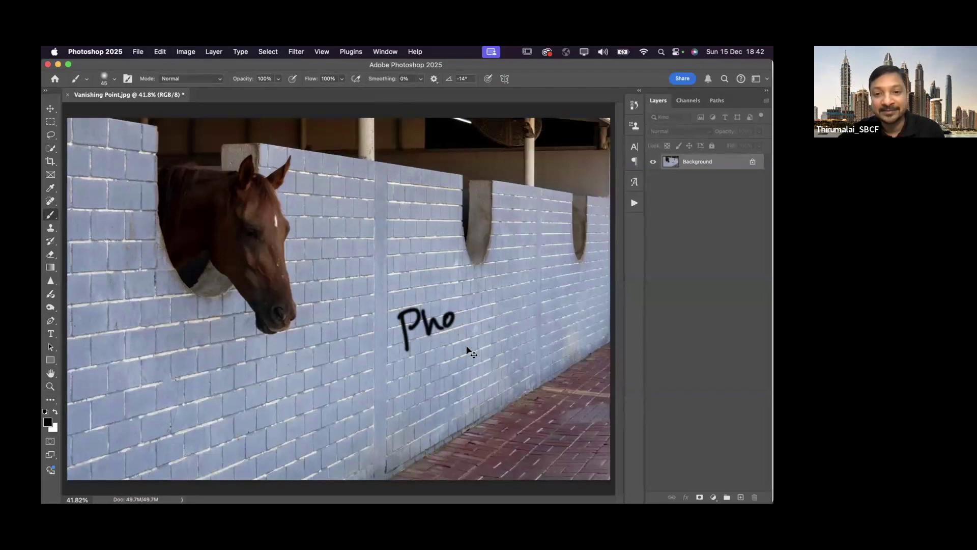
pyautogui.press('super+z')
# Brush a trial loop on the wall and undo it, replacing it with a black circle filled by a zigzag scribble in one stroke.
pyautogui.moveTo(430, 307)
pyautogui.mouseDown()
pyautogui.moveTo(507, 375)
pyautogui.moveTo(458, 336)
pyautogui.moveTo(496, 334)
pyautogui.mouseUp()
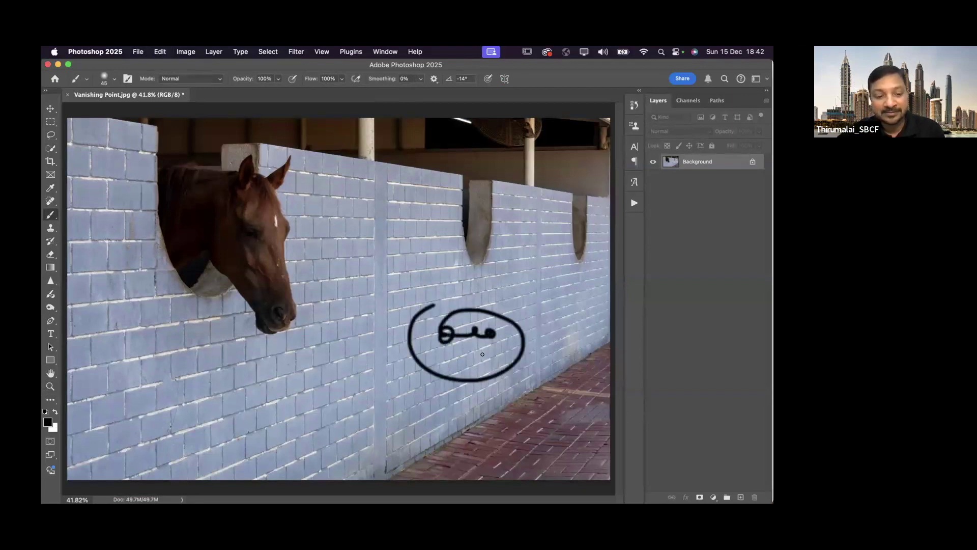
pyautogui.press('super+z')
pyautogui.moveTo(461, 305)
pyautogui.mouseDown()
pyautogui.moveTo(502, 325)
pyautogui.moveTo(467, 318)
pyautogui.moveTo(487, 326)
pyautogui.moveTo(454, 359)
pyautogui.moveTo(474, 374)
pyautogui.mouseUp()
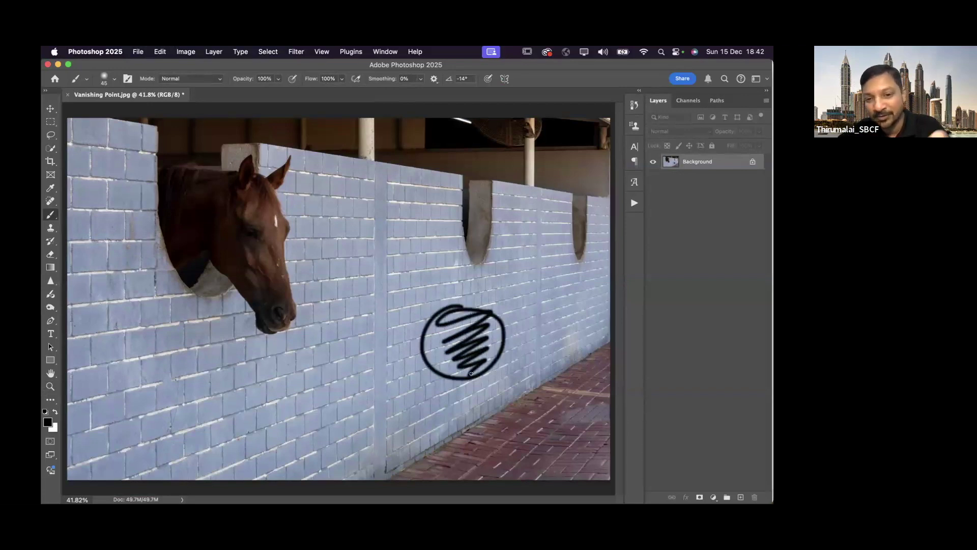
# Fade the black circle stroke to 65% opacity in Normal mode, then undo both the fade and the stroke.
pyautogui.click(160, 53)
pyautogui.click(188, 99)
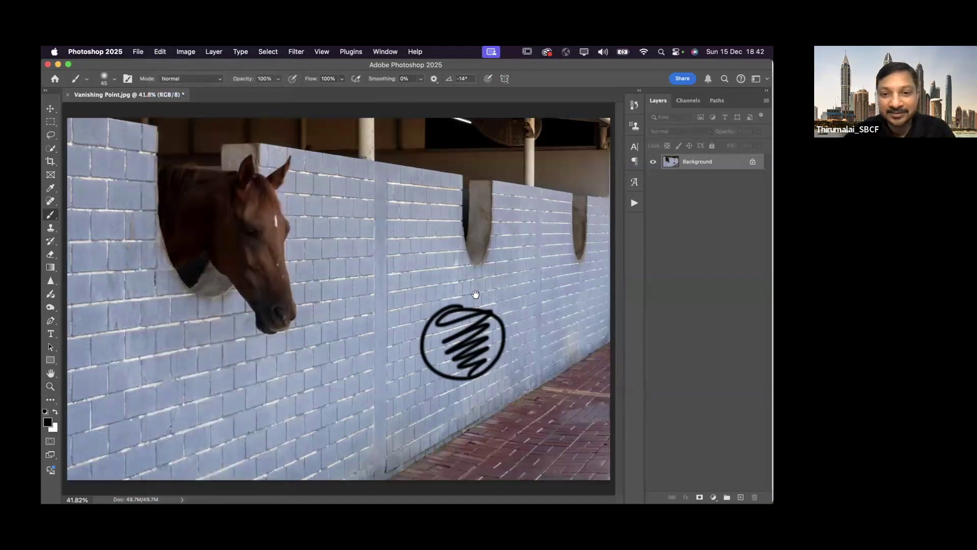
pyautogui.moveTo(481, 188); pyautogui.dragTo(443, 189)
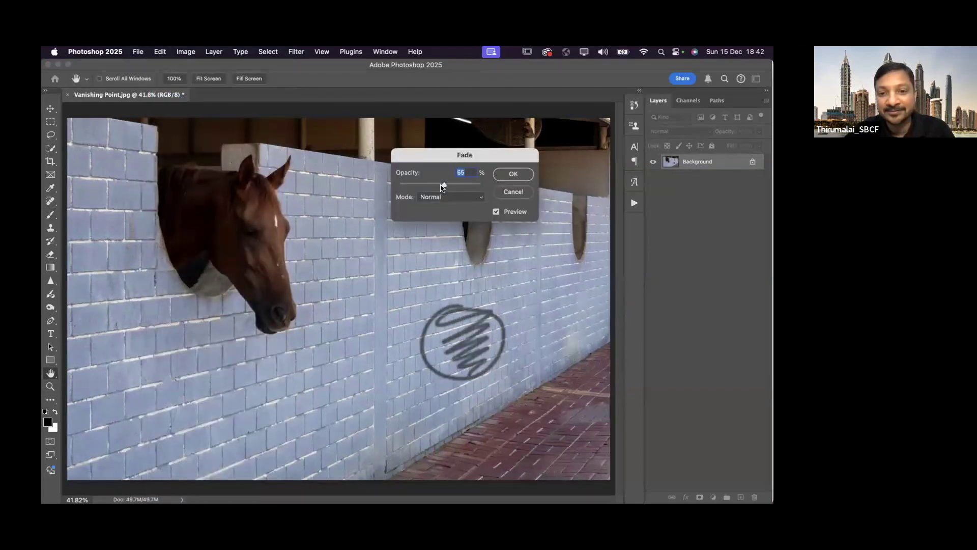
pyautogui.press('Return')
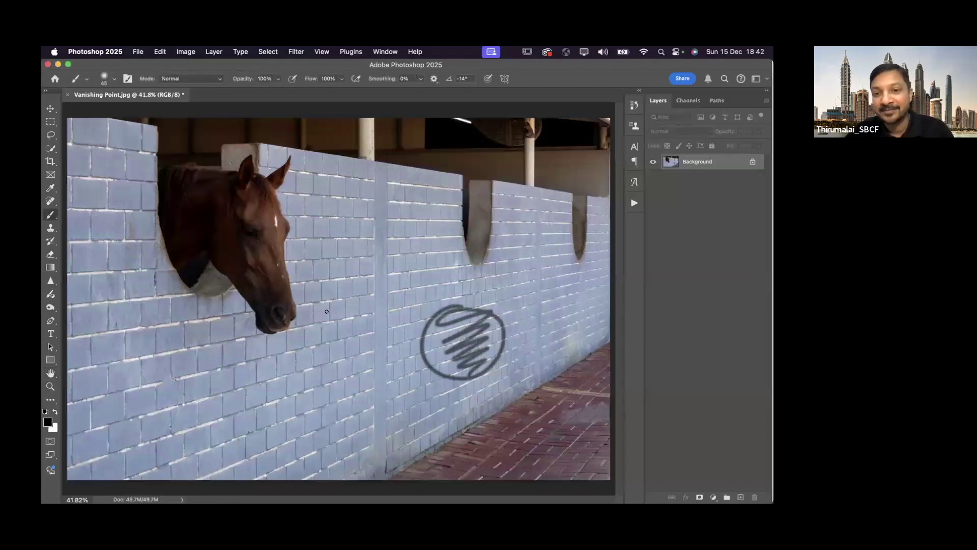
pyautogui.press('super+z')
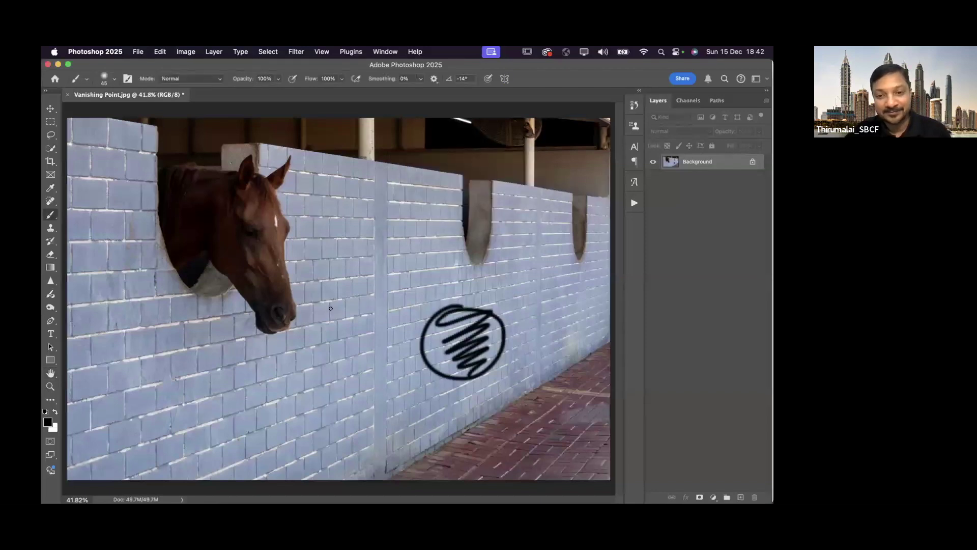
pyautogui.press('super+z')
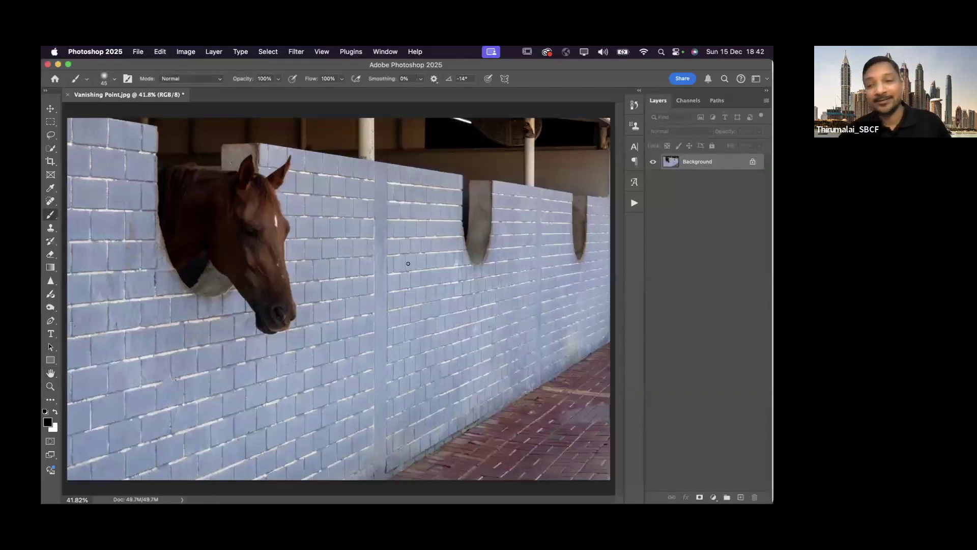
# Duplicate the Background layer.
pyautogui.click(51, 109)
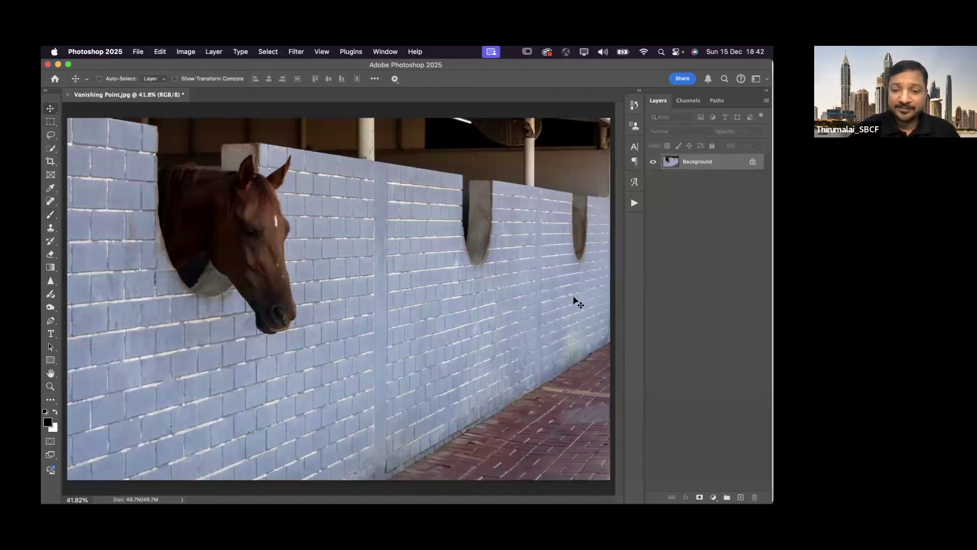
pyautogui.press('super+j')
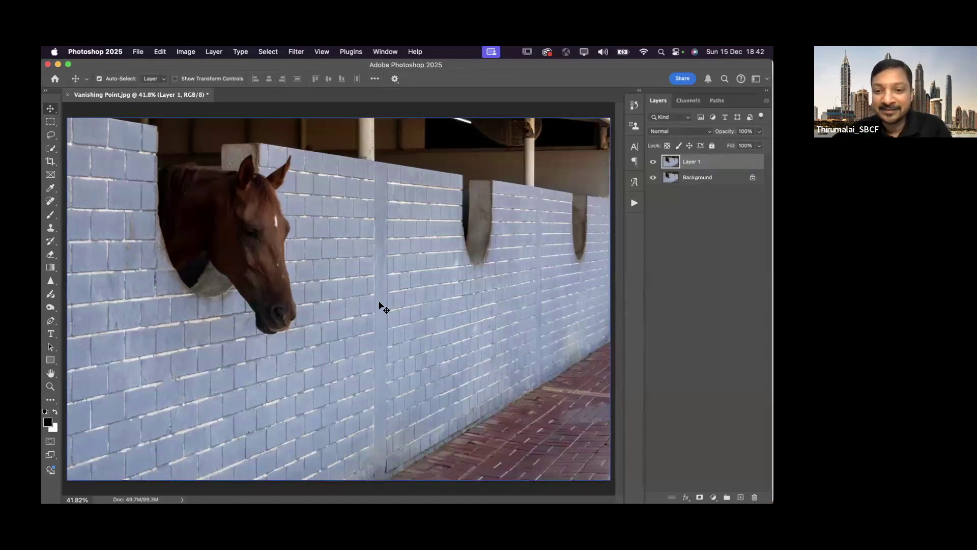
# Outline the red brick floor along the base of the wall as a selection with the Lasso tool.
pyautogui.click(49, 135)
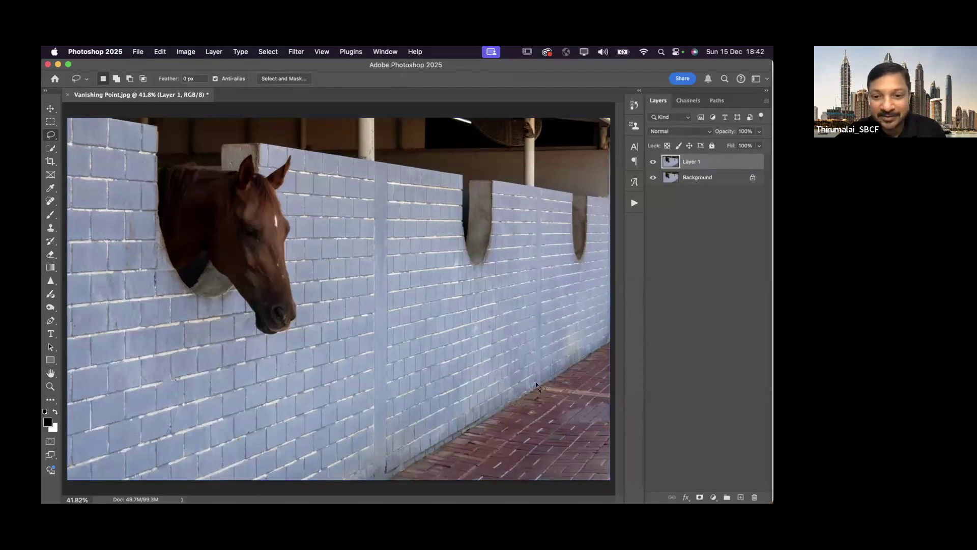
pyautogui.moveTo(621, 470)
pyautogui.mouseDown()
pyautogui.moveTo(611, 480)
pyautogui.moveTo(470, 481)
pyautogui.moveTo(399, 457)
pyautogui.mouseUp()
pyautogui.moveTo(594, 340); pyautogui.dragTo(598, 342)
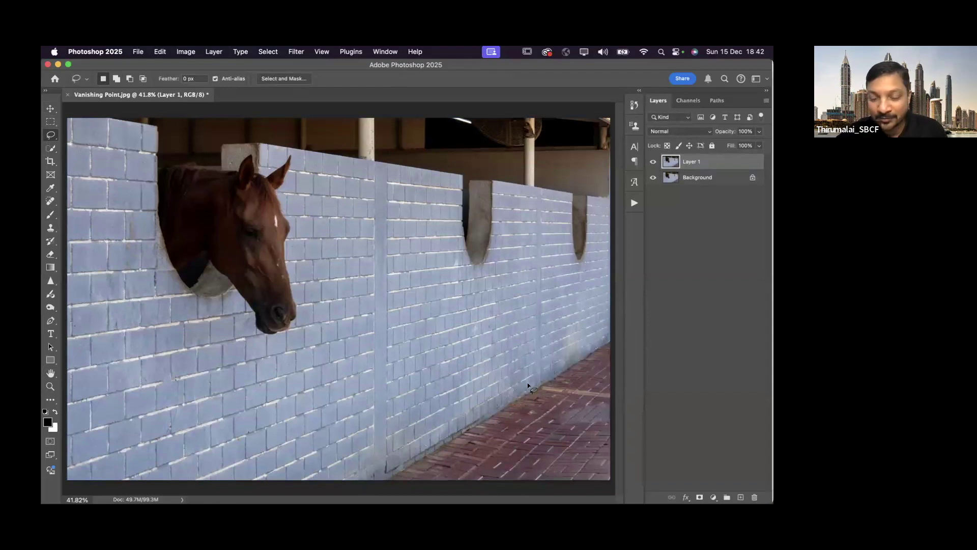
pyautogui.moveTo(611, 354)
pyautogui.mouseDown()
pyautogui.moveTo(611, 481)
pyautogui.moveTo(486, 481)
pyautogui.moveTo(366, 461)
pyautogui.moveTo(610, 331)
pyautogui.mouseUp()
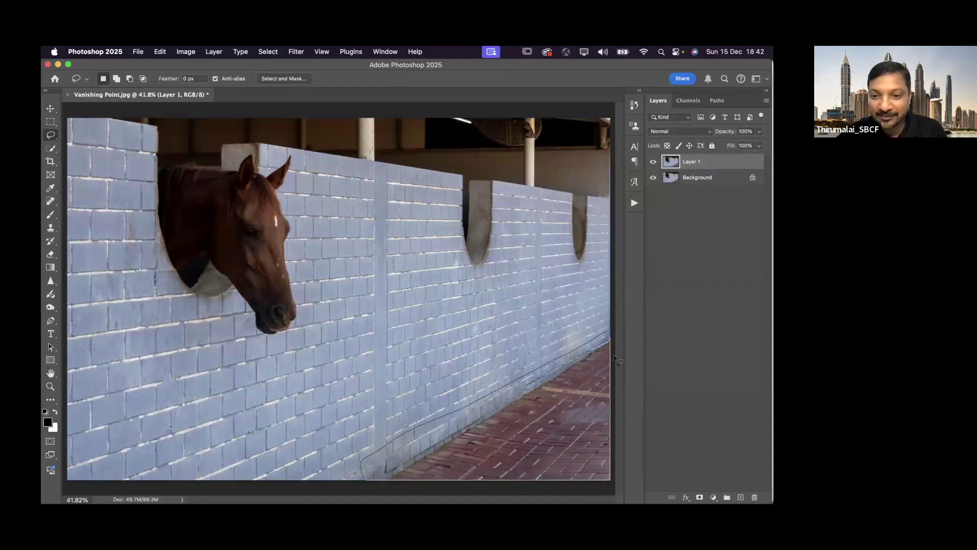
pyautogui.rightClick(533, 396)
pyautogui.click(543, 376)
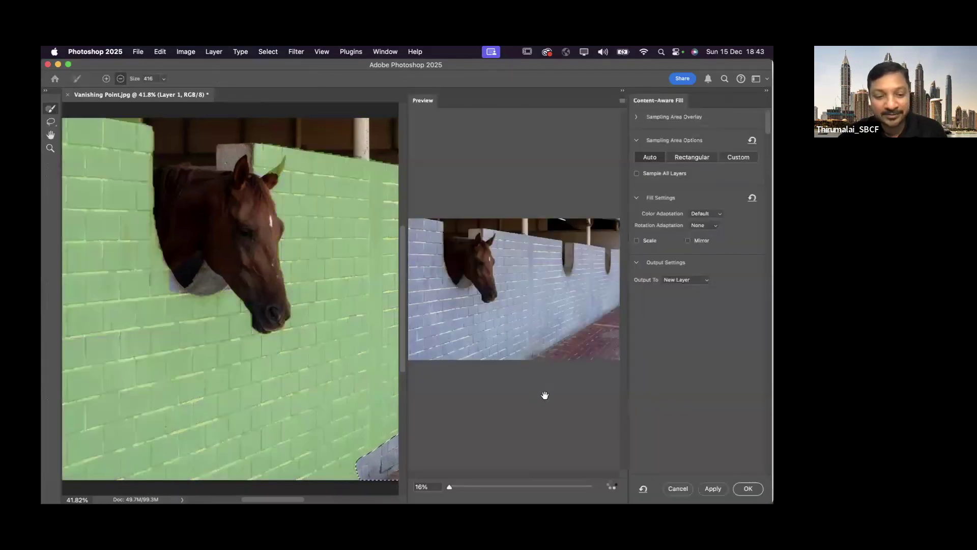
pyautogui.click(691, 488)
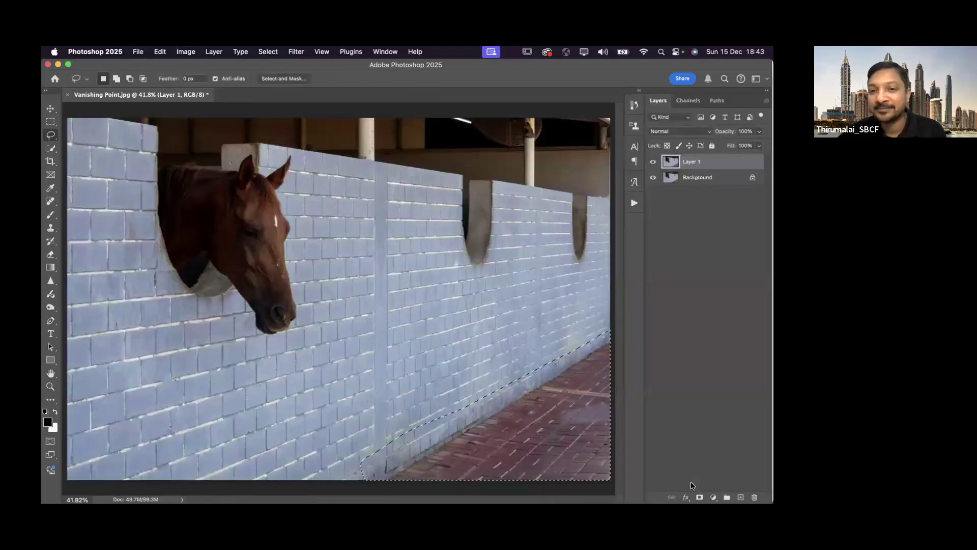
# Fill the selected floor area using Content-Aware contents with Color Adaptation, Normal mode and 100% opacity, then deselect.
pyautogui.rightClick(540, 385)
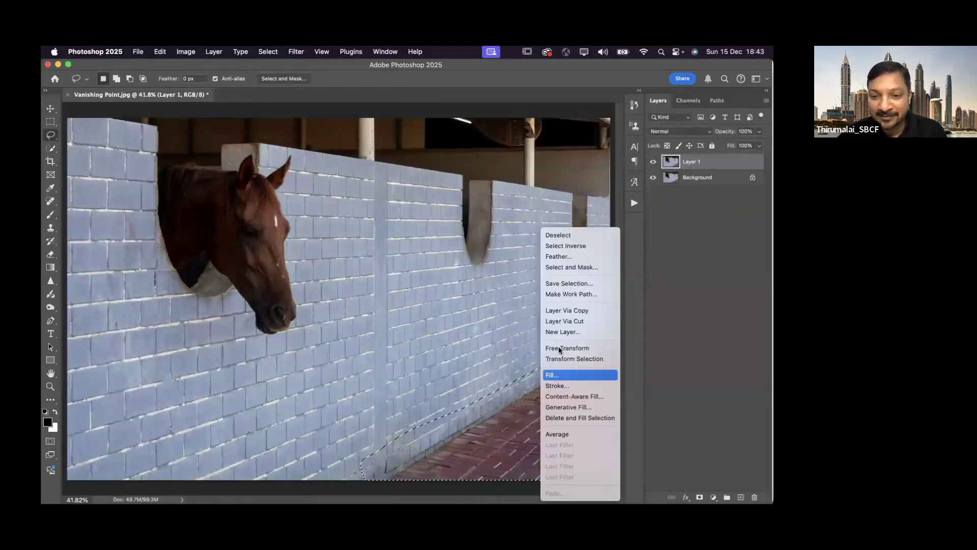
pyautogui.click(565, 376)
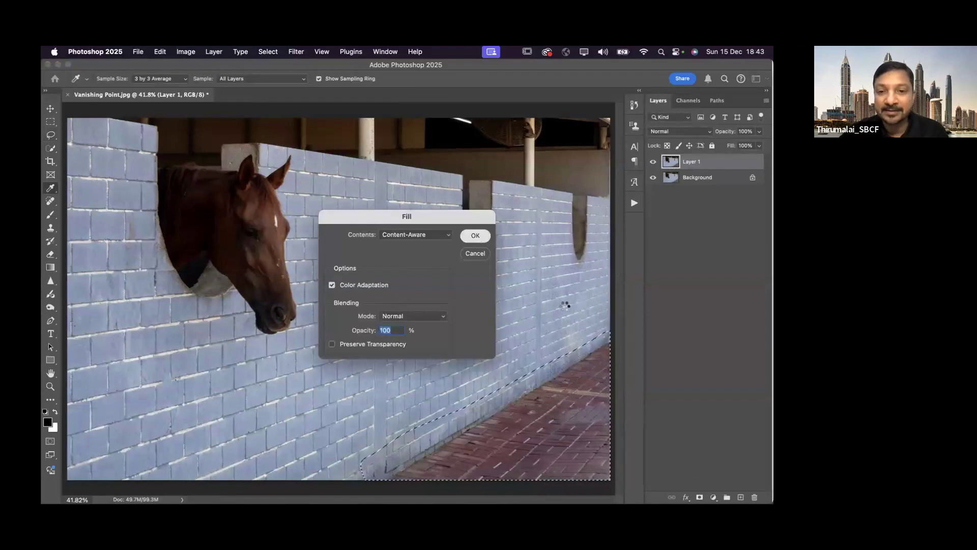
pyautogui.press('Return')
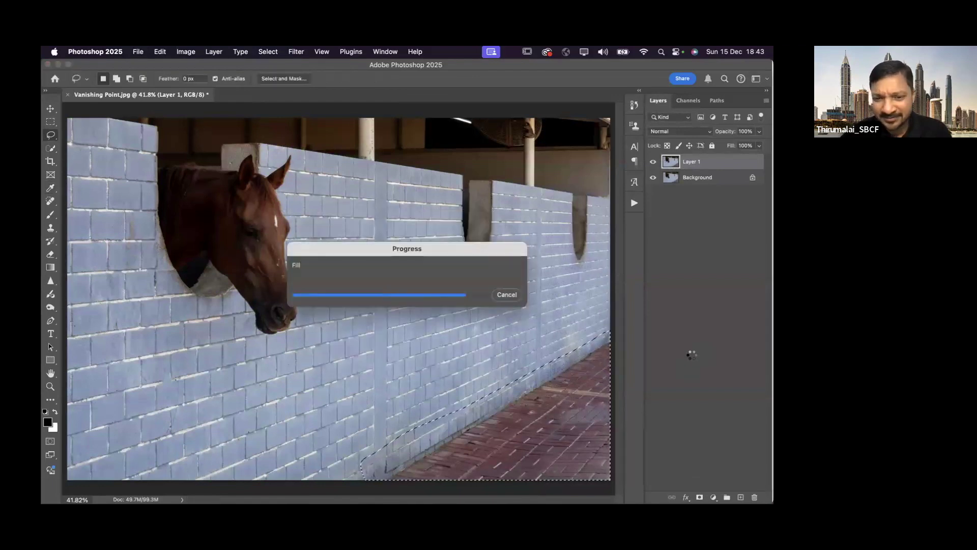
pyautogui.press('super+d')
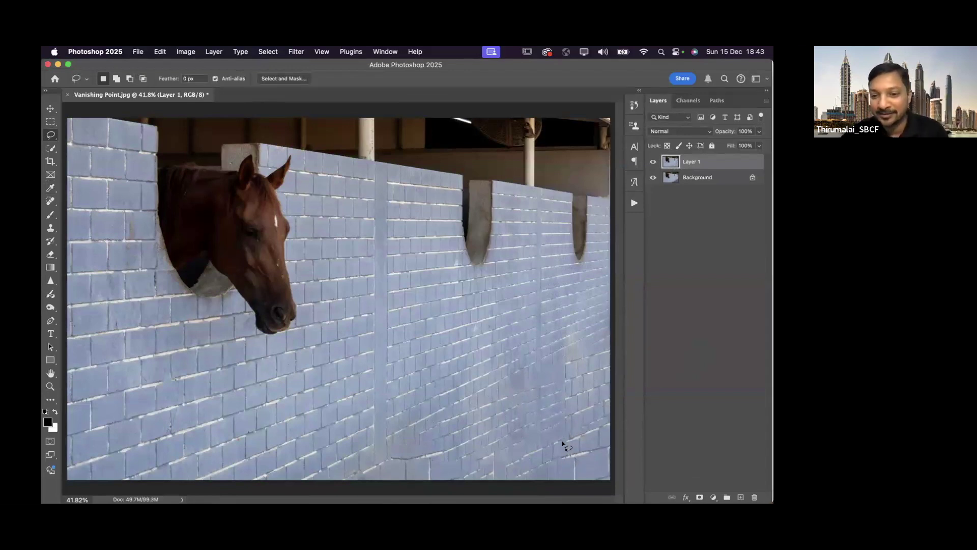
# Undo the content-aware fill and the floor selection.
pyautogui.press('super+z')
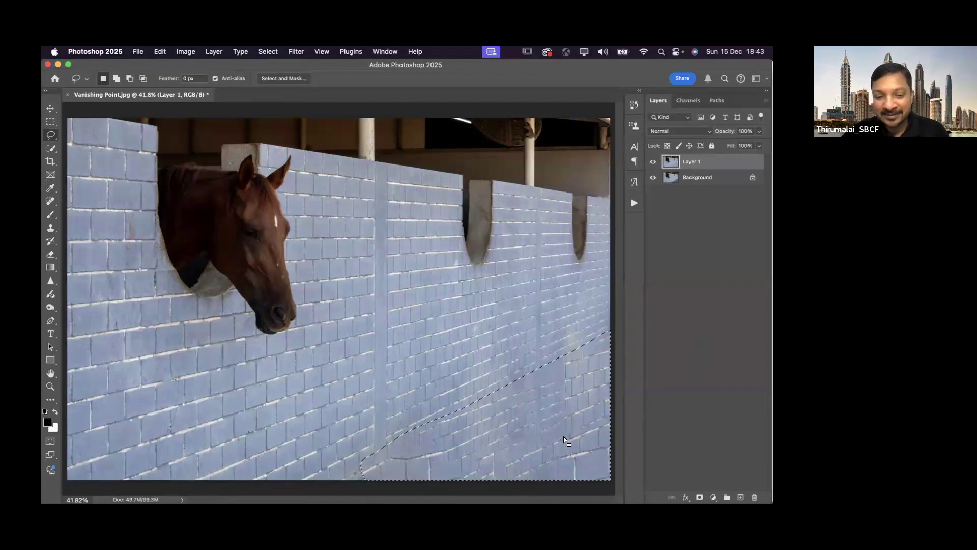
pyautogui.press('super+z')
pyautogui.press('super+z')
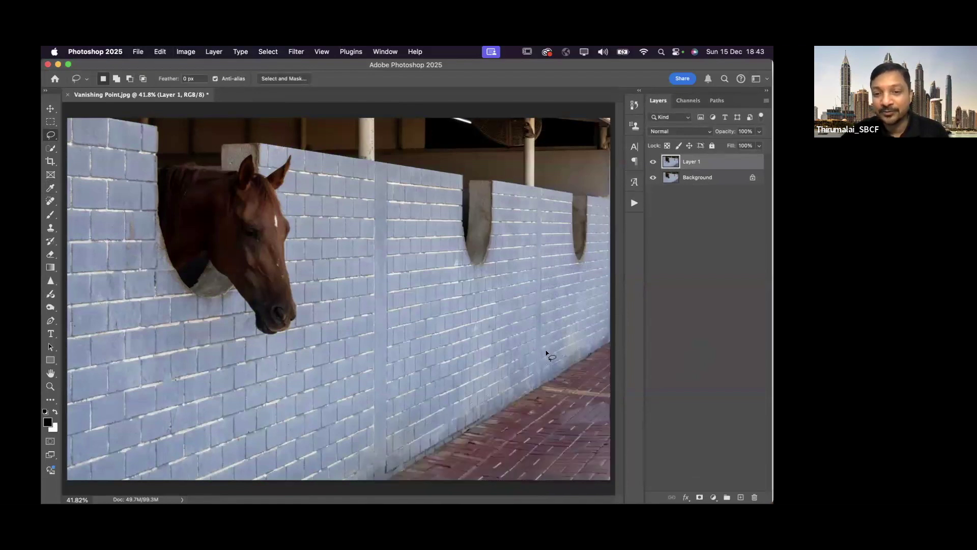
# Paint wall bricks over the red floor with the Clone Stamp at size 300, covering the stray cloned wall openings.
pyautogui.click(50, 229)
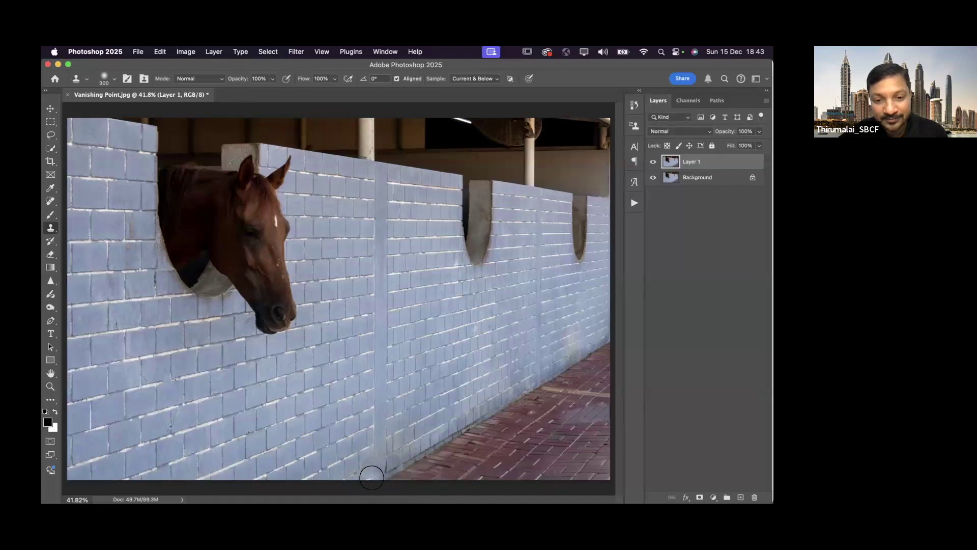
pyautogui.moveTo(377, 473)
pyautogui.mouseDown()
pyautogui.moveTo(453, 452)
pyautogui.moveTo(450, 444)
pyautogui.moveTo(605, 349)
pyautogui.mouseUp()
pyautogui.moveTo(516, 407)
pyautogui.mouseDown()
pyautogui.moveTo(569, 396)
pyautogui.moveTo(455, 473)
pyautogui.moveTo(640, 379)
pyautogui.moveTo(506, 456)
pyautogui.moveTo(537, 441)
pyautogui.moveTo(518, 465)
pyautogui.moveTo(589, 410)
pyautogui.moveTo(545, 419)
pyautogui.moveTo(603, 384)
pyautogui.moveTo(439, 469)
pyautogui.moveTo(486, 459)
pyautogui.moveTo(485, 479)
pyautogui.moveTo(614, 418)
pyautogui.moveTo(538, 460)
pyautogui.moveTo(599, 442)
pyautogui.moveTo(565, 477)
pyautogui.moveTo(599, 466)
pyautogui.moveTo(608, 474)
pyautogui.moveTo(550, 478)
pyautogui.mouseUp()
pyautogui.moveTo(448, 424)
pyautogui.mouseDown()
pyautogui.moveTo(461, 397)
pyautogui.moveTo(571, 362)
pyautogui.moveTo(569, 350)
pyautogui.moveTo(581, 350)
pyautogui.moveTo(581, 361)
pyautogui.moveTo(519, 344)
pyautogui.mouseUp()
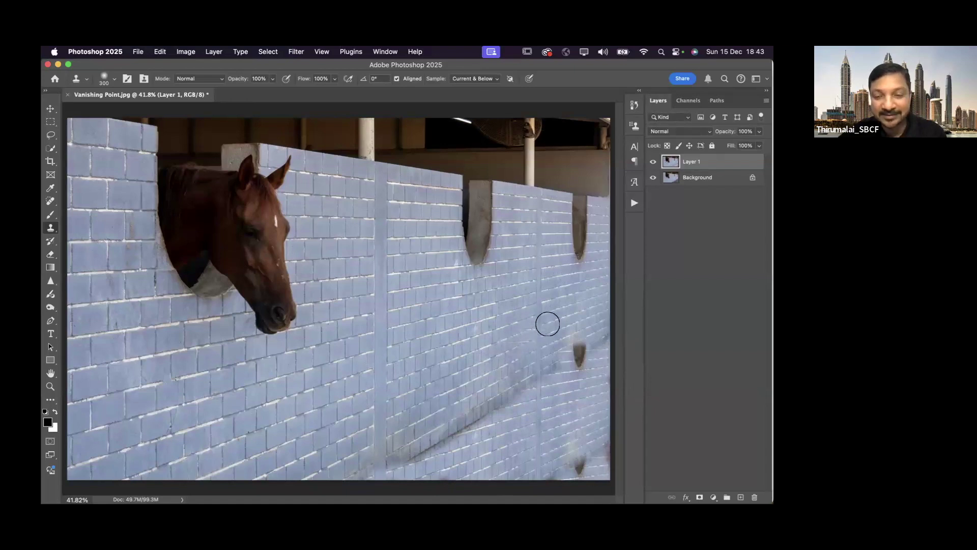
pyautogui.click(575, 360)
pyautogui.click(580, 463)
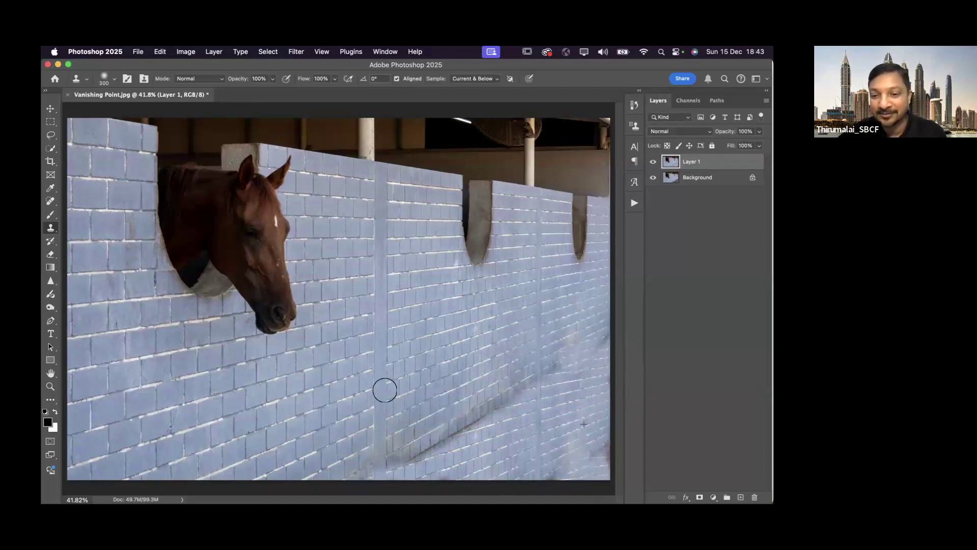
# Delete the clone-stamped Layer 1 and restore a clean copy of the original image above the Background.
pyautogui.click(51, 108)
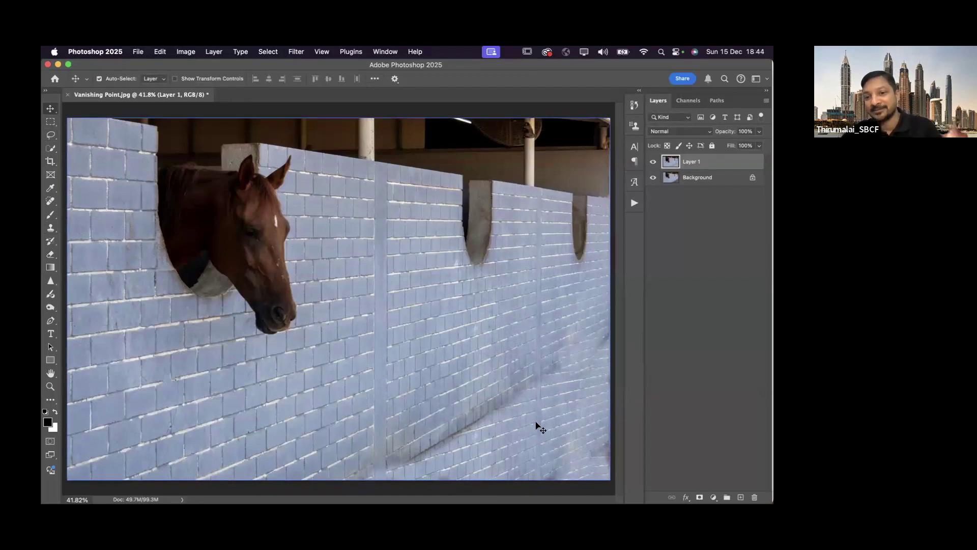
pyautogui.press('BackSpace')
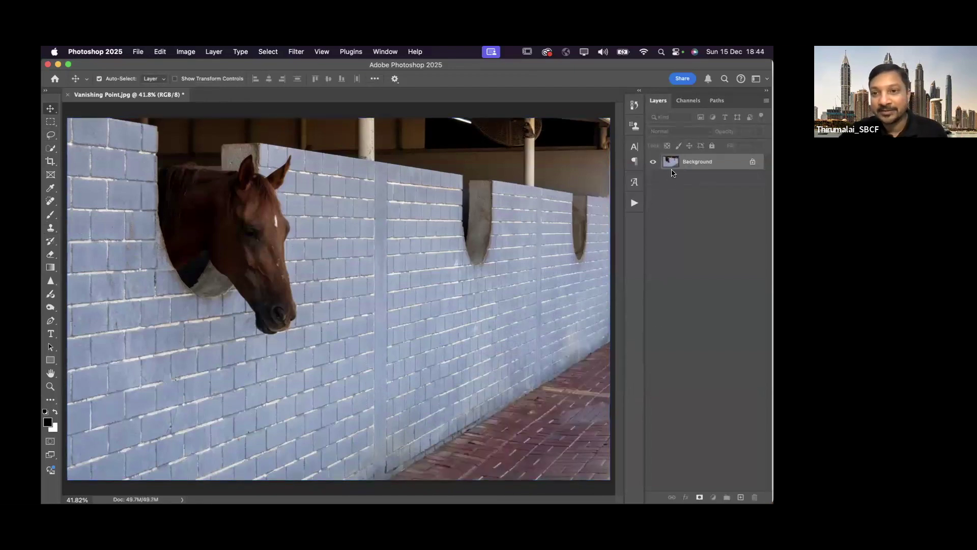
pyautogui.press('super')
pyautogui.press('super+z')
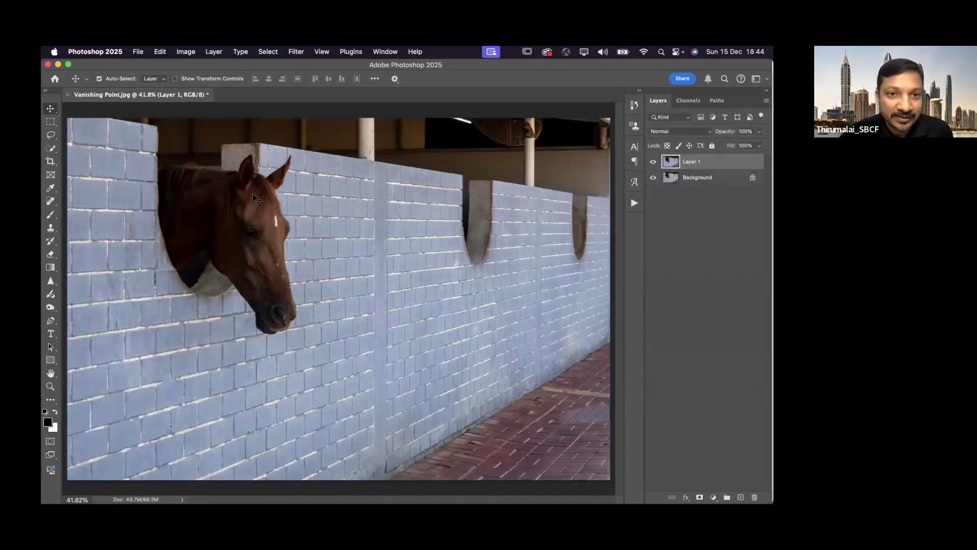
# Define a Vanishing Point perspective plane on the lower brick wall right of the horse and extend it down over the red floor.
pyautogui.click(300, 51)
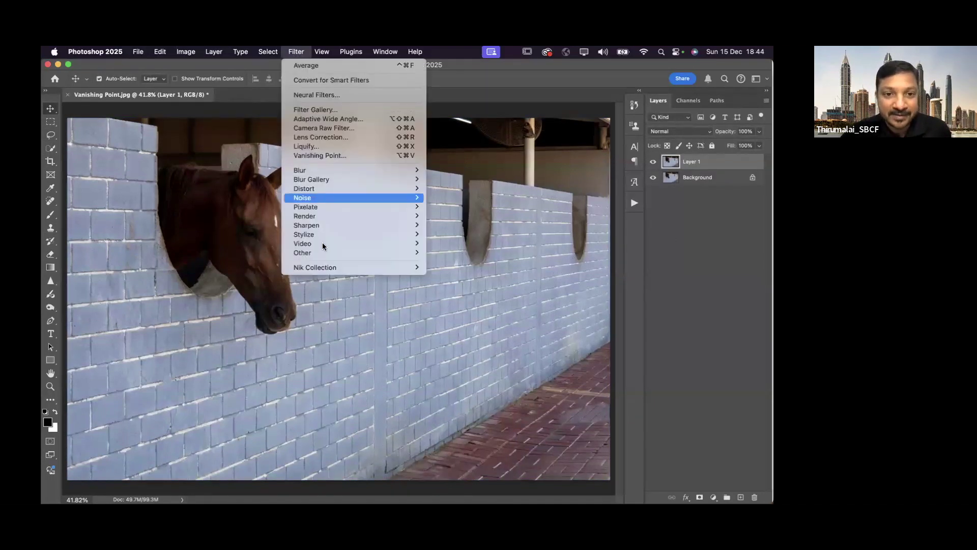
pyautogui.click(326, 156)
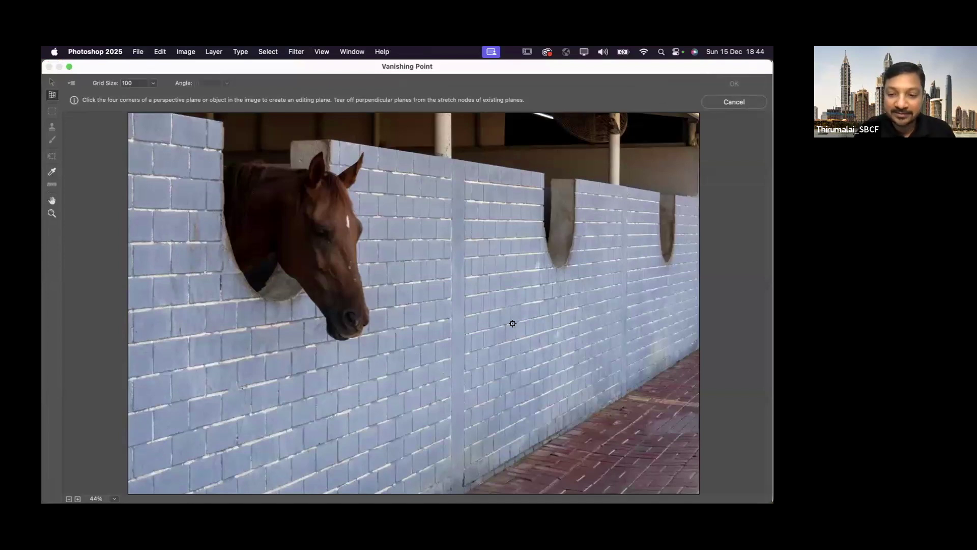
pyautogui.scroll(-2, 513, 324)
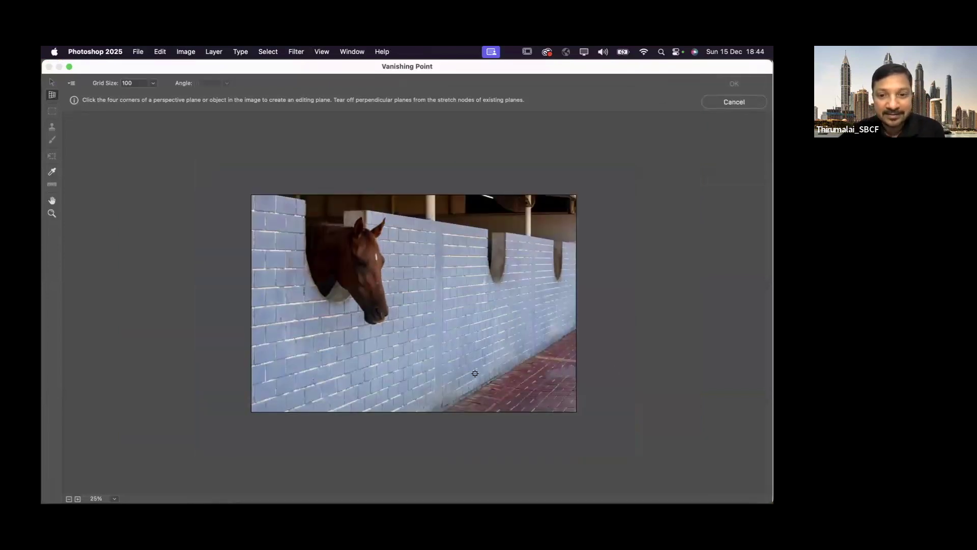
pyautogui.click(413, 316)
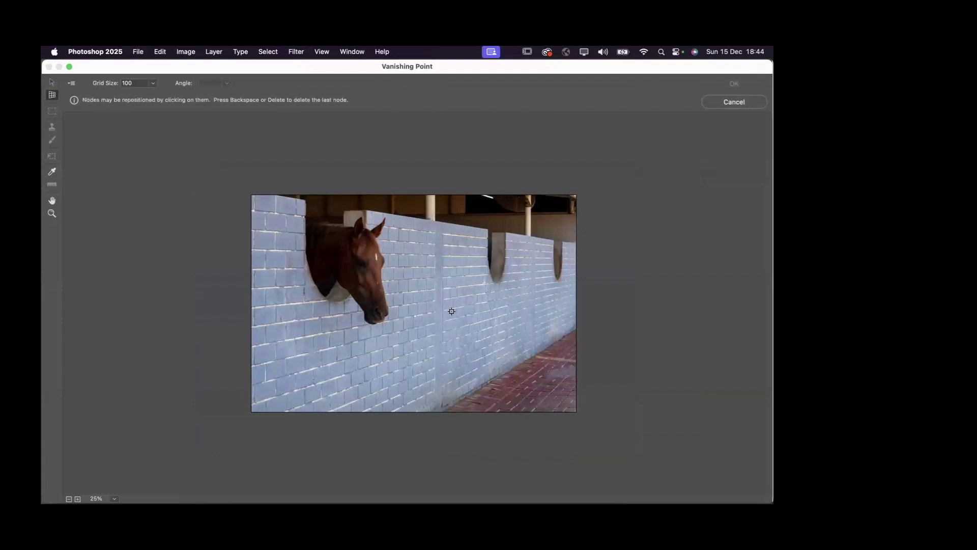
pyautogui.click(577, 282)
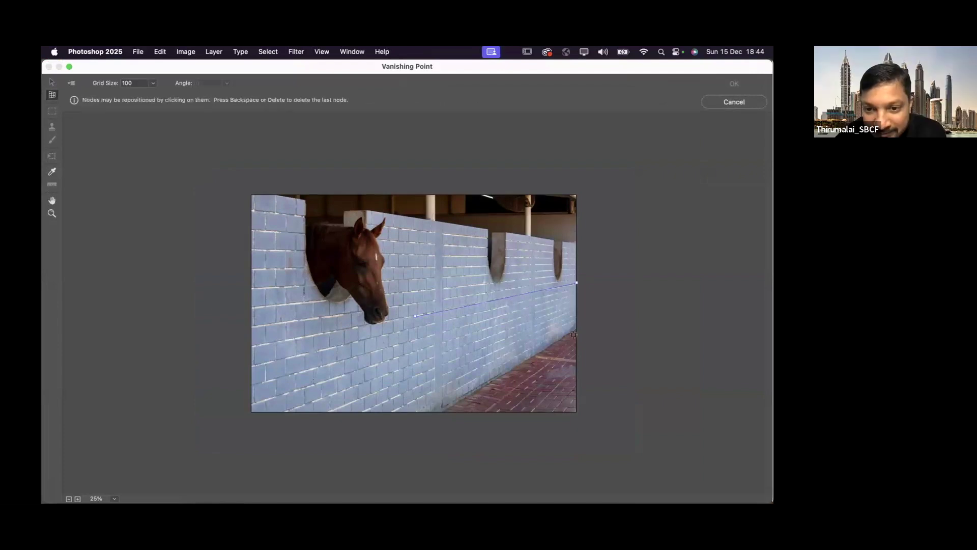
pyautogui.click(575, 328)
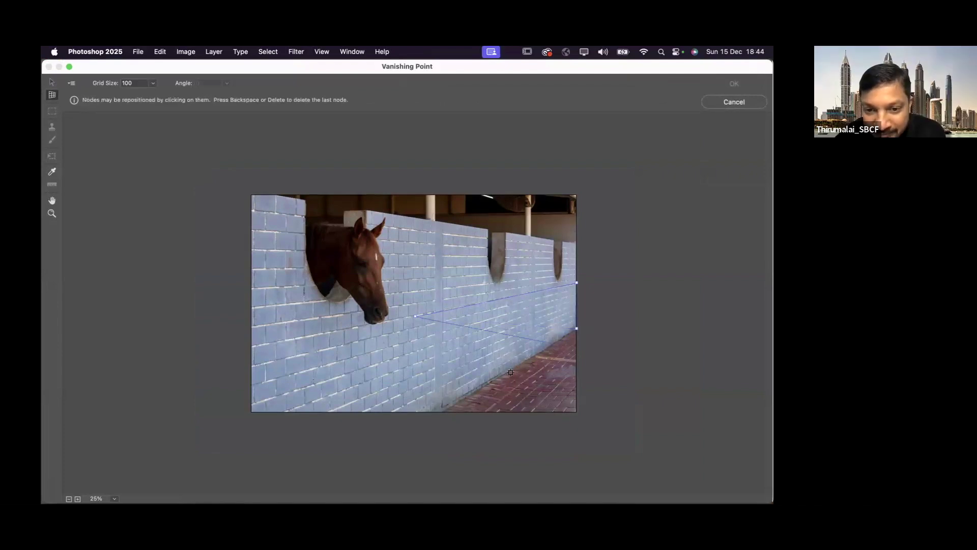
pyautogui.click(413, 425)
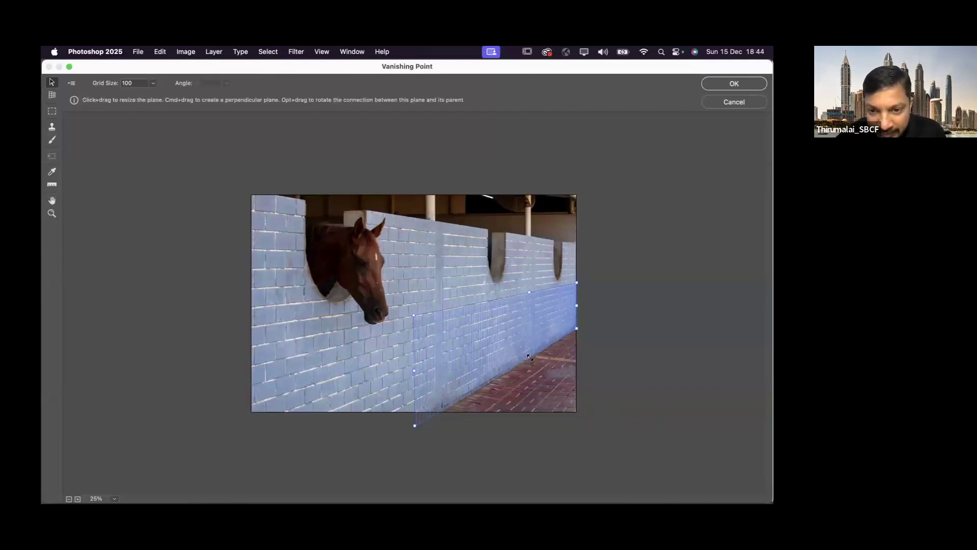
pyautogui.moveTo(533, 361); pyautogui.dragTo(587, 431)
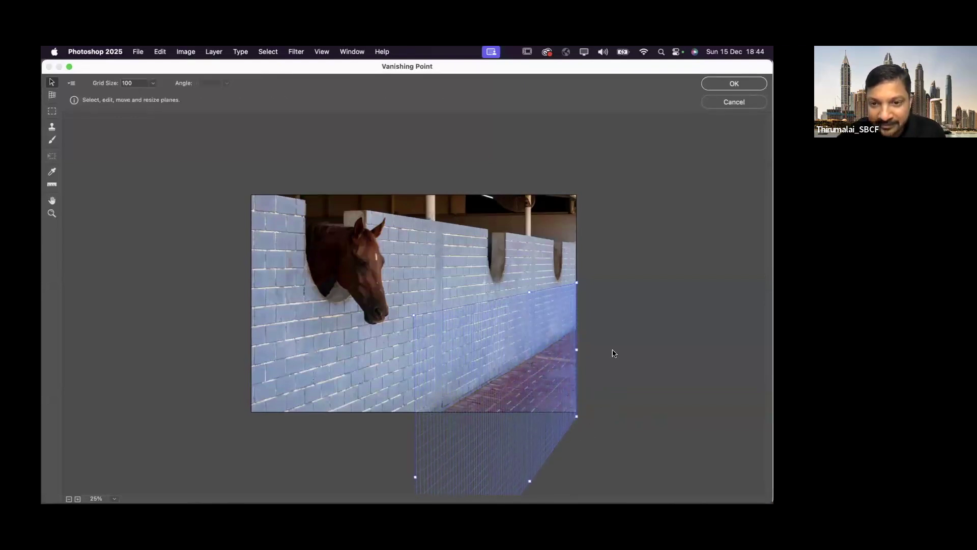
# Sample the wall bricks right of the horse's muzzle and clone them onto the red floor in perspective with the Stamp tool at diameter 50.
pyautogui.click(53, 127)
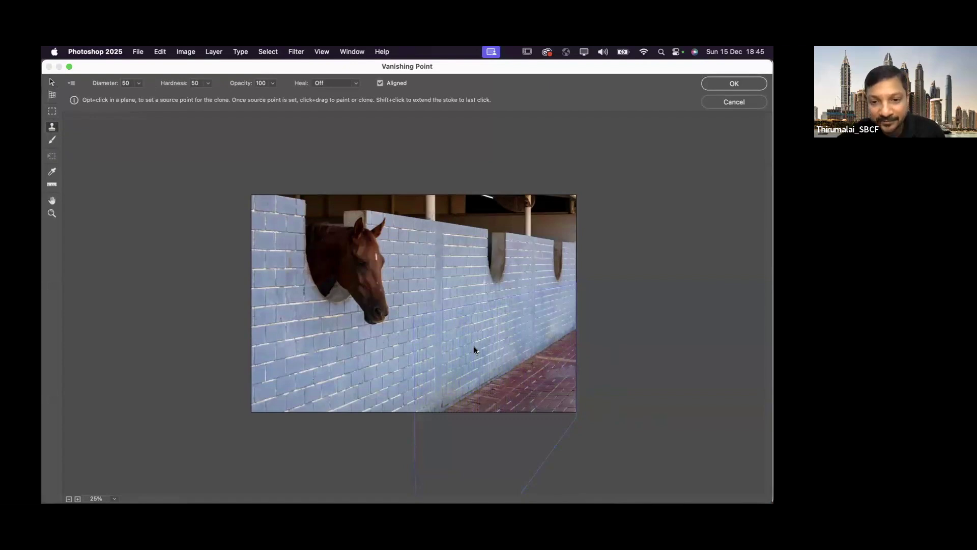
pyautogui.press('cmd+1')
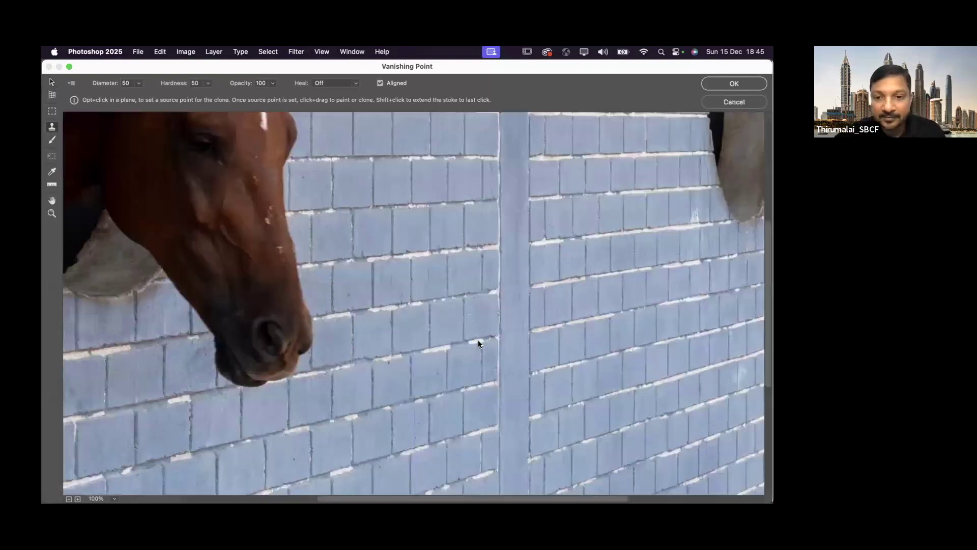
pyautogui.press('super+0')
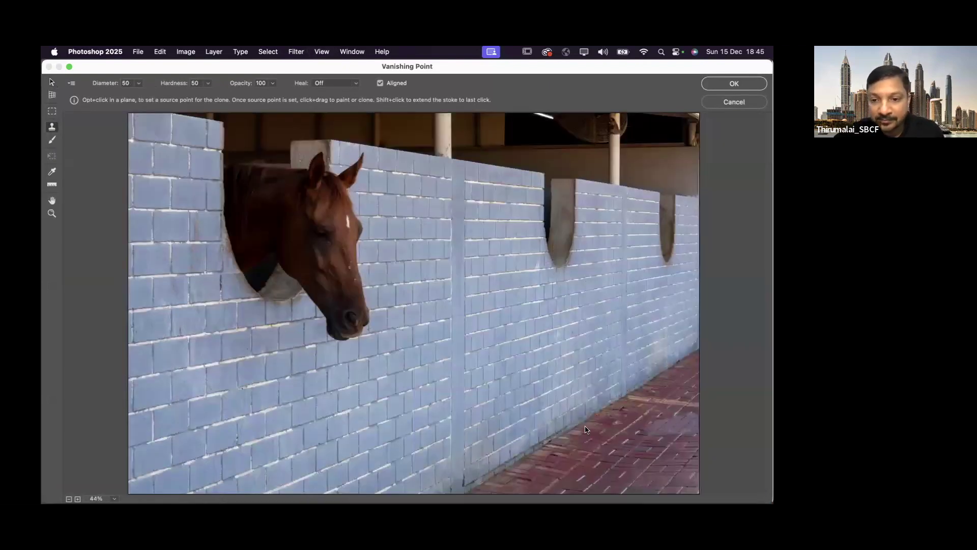
pyautogui.press('alt')
pyautogui.keyDown('alt'); pyautogui.click(451, 336); pyautogui.keyUp('alt')
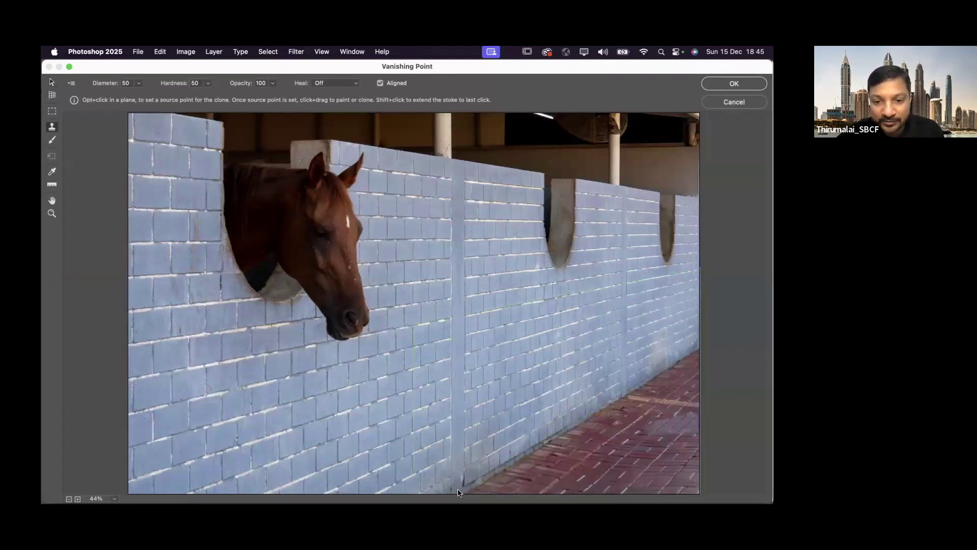
pyautogui.moveTo(485, 488)
pyautogui.mouseDown()
pyautogui.moveTo(528, 483)
pyautogui.moveTo(524, 460)
pyautogui.moveTo(480, 491)
pyautogui.moveTo(571, 448)
pyautogui.moveTo(530, 489)
pyautogui.moveTo(645, 478)
pyautogui.mouseUp()
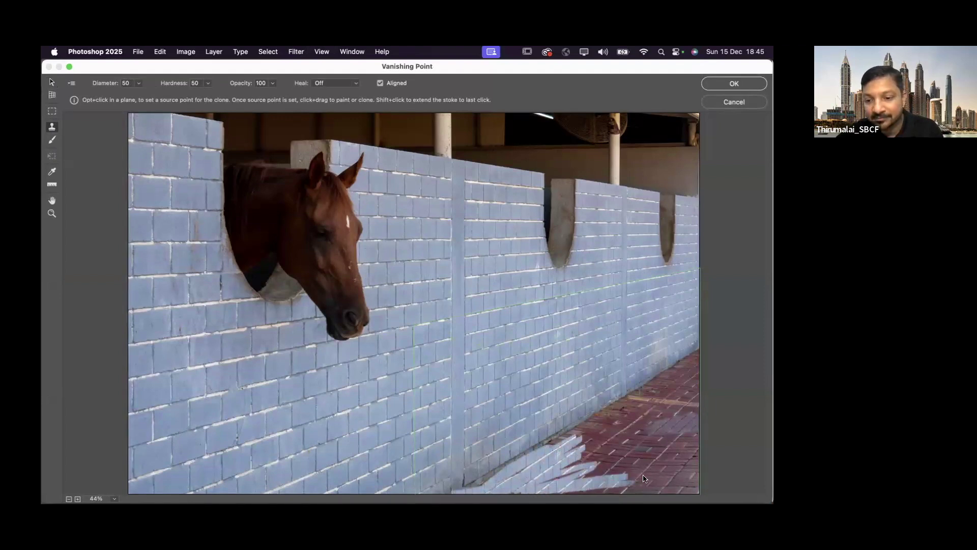
pyautogui.moveTo(571, 480)
pyautogui.mouseDown()
pyautogui.moveTo(606, 470)
pyautogui.moveTo(565, 482)
pyautogui.moveTo(621, 420)
pyautogui.moveTo(602, 417)
pyautogui.moveTo(500, 472)
pyautogui.moveTo(552, 436)
pyautogui.moveTo(469, 487)
pyautogui.moveTo(593, 425)
pyautogui.moveTo(650, 388)
pyautogui.moveTo(582, 423)
pyautogui.moveTo(702, 351)
pyautogui.moveTo(643, 391)
pyautogui.moveTo(706, 367)
pyautogui.moveTo(621, 420)
pyautogui.moveTo(707, 386)
pyautogui.moveTo(684, 406)
pyautogui.moveTo(612, 447)
pyautogui.moveTo(550, 466)
pyautogui.moveTo(574, 453)
pyautogui.moveTo(562, 469)
pyautogui.mouseUp()
# Cover the remaining red floor with cloned bricks at stamp diameter 125 and apply the Vanishing Point filter.
pyautogui.moveTo(461, 482)
pyautogui.mouseDown()
pyautogui.moveTo(557, 436)
pyautogui.moveTo(680, 358)
pyautogui.mouseUp()
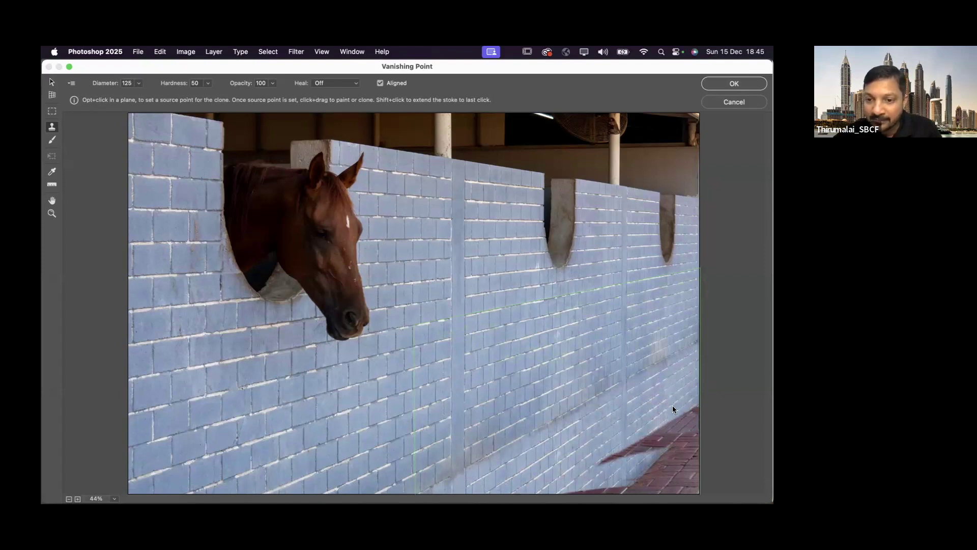
pyautogui.moveTo(653, 425)
pyautogui.mouseDown()
pyautogui.moveTo(617, 454)
pyautogui.moveTo(697, 403)
pyautogui.moveTo(637, 459)
pyautogui.moveTo(679, 442)
pyautogui.moveTo(588, 484)
pyautogui.moveTo(618, 450)
pyautogui.moveTo(582, 492)
pyautogui.moveTo(610, 474)
pyautogui.moveTo(633, 476)
pyautogui.moveTo(628, 483)
pyautogui.moveTo(661, 455)
pyautogui.moveTo(696, 445)
pyautogui.moveTo(630, 488)
pyautogui.moveTo(660, 470)
pyautogui.moveTo(647, 492)
pyautogui.moveTo(678, 469)
pyautogui.moveTo(657, 492)
pyautogui.moveTo(692, 474)
pyautogui.moveTo(703, 492)
pyautogui.mouseUp()
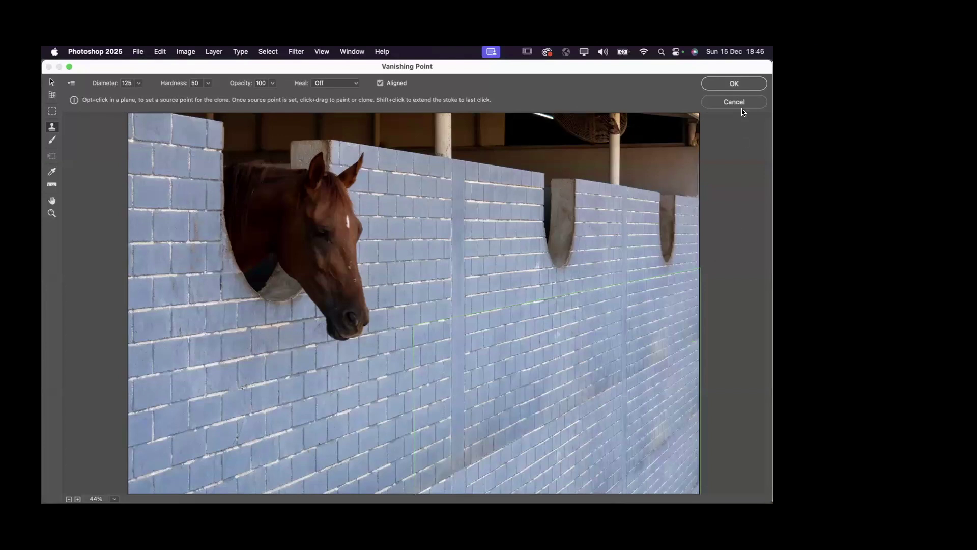
pyautogui.click(728, 84)
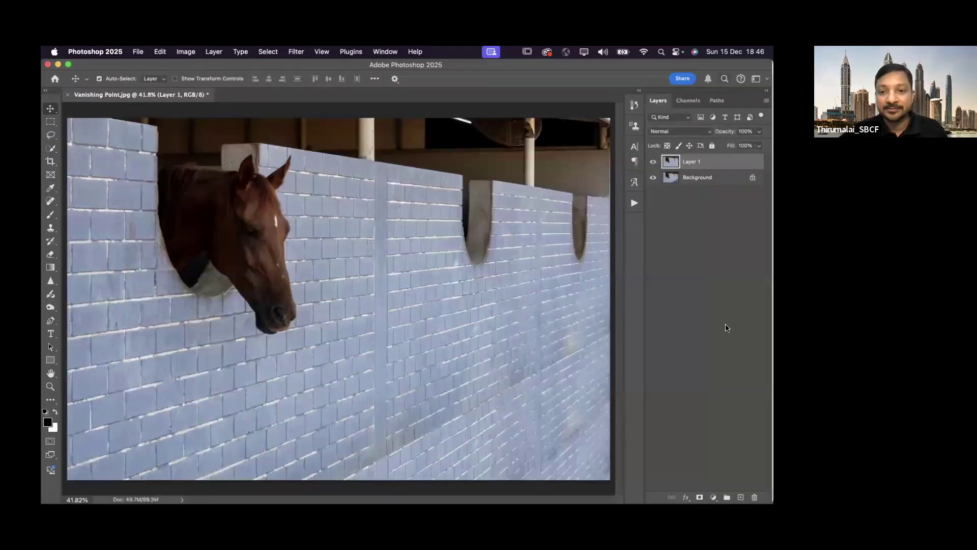
# Compare the image with and without Layer 1 and close Vanishing Point.jpg without saving.
pyautogui.click(653, 163)
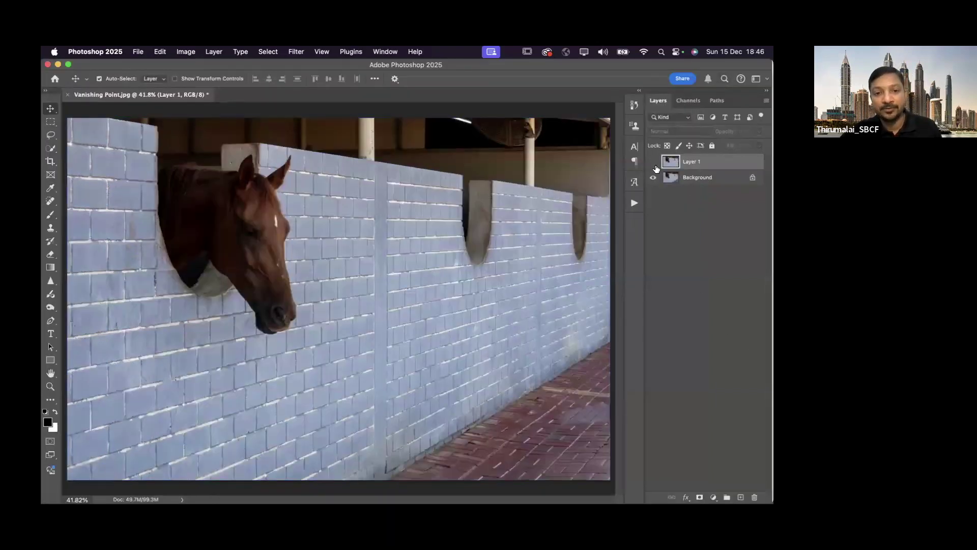
pyautogui.click(654, 162)
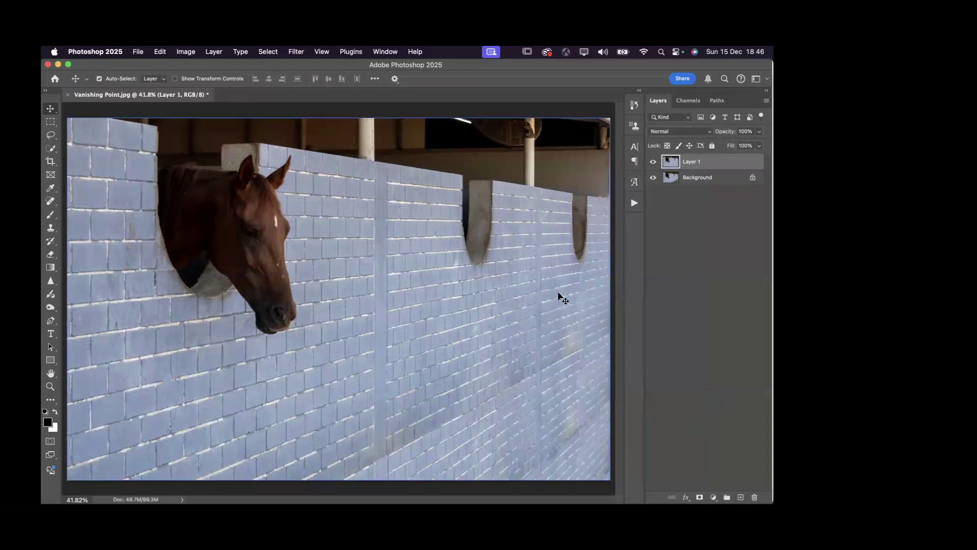
pyautogui.click(67, 95)
pyautogui.click(415, 243)
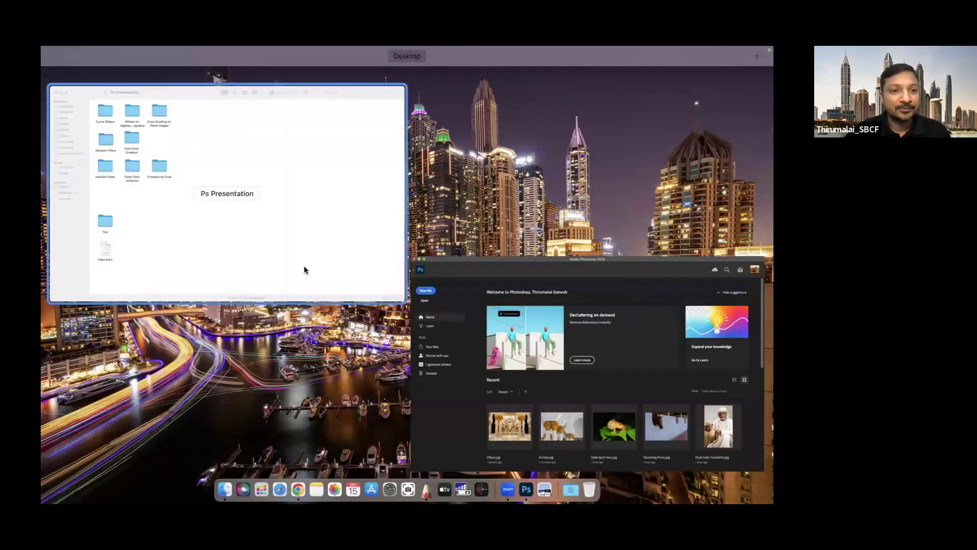
pyautogui.click(177, 236)
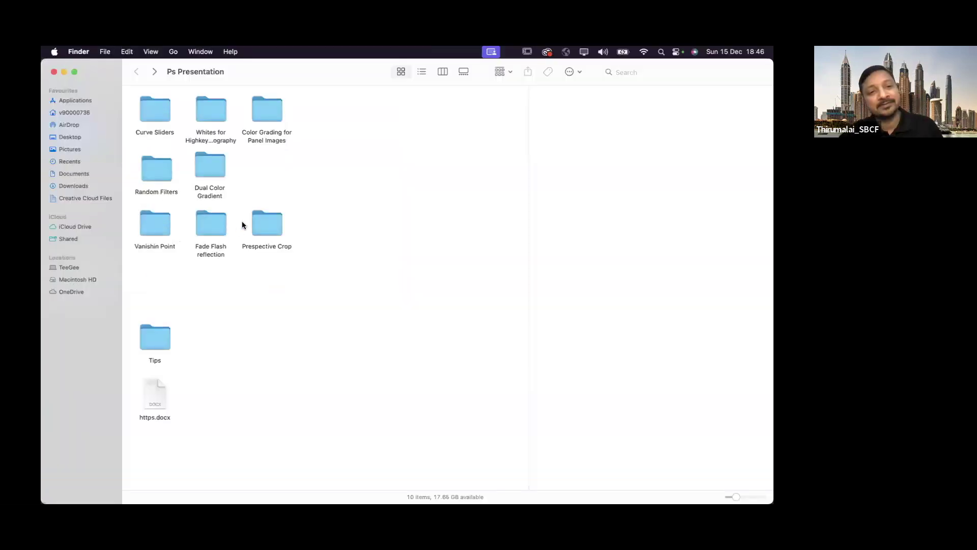
pyautogui.doubleClick(270, 221)
pyautogui.rightClick(160, 107)
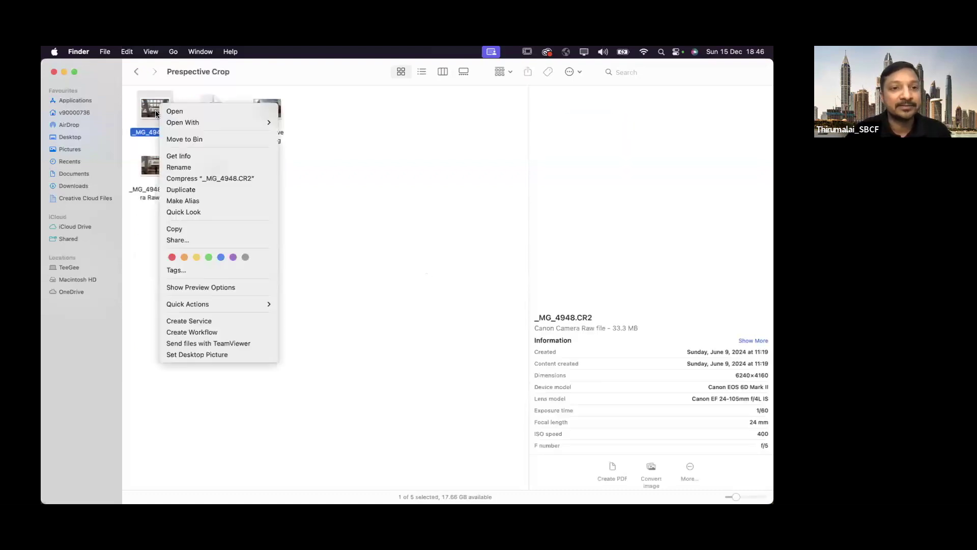
pyautogui.moveTo(183, 124)
pyautogui.click(329, 124)
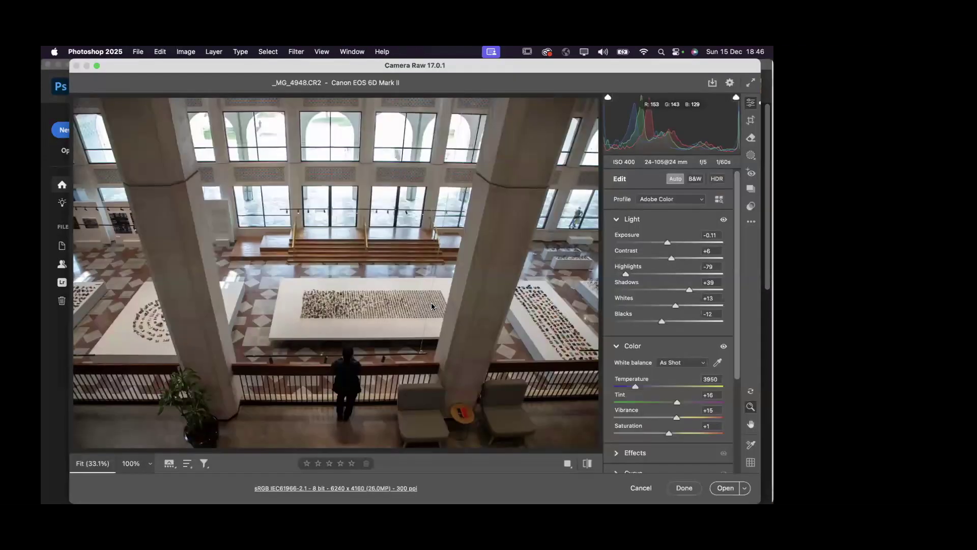
pyautogui.click(641, 488)
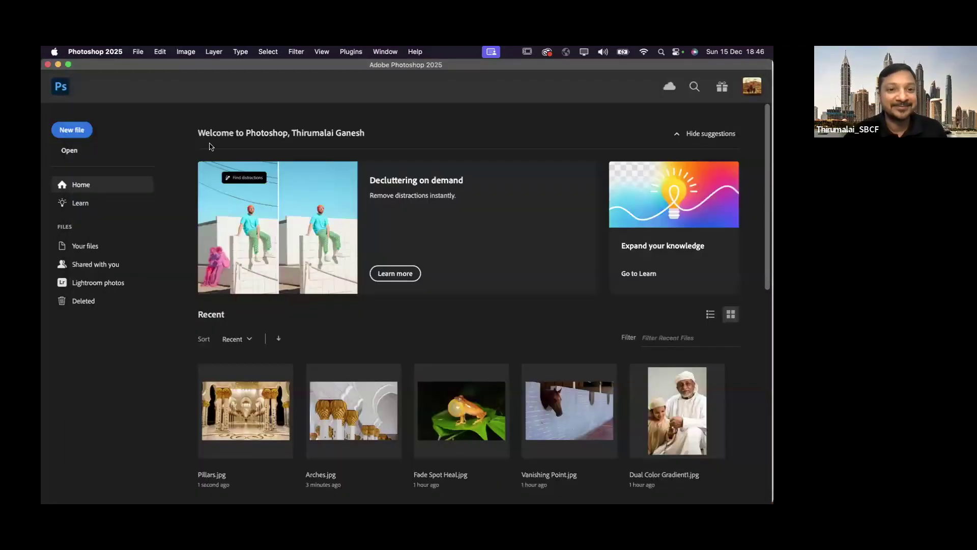
# Reopen Vanishing Point.jpg from Finder's Vanishin Point folder in Adobe Photoshop 2025 and duplicate its Background layer.
pyautogui.hotkey('ctrl', 'Up')
pyautogui.click(184, 161)
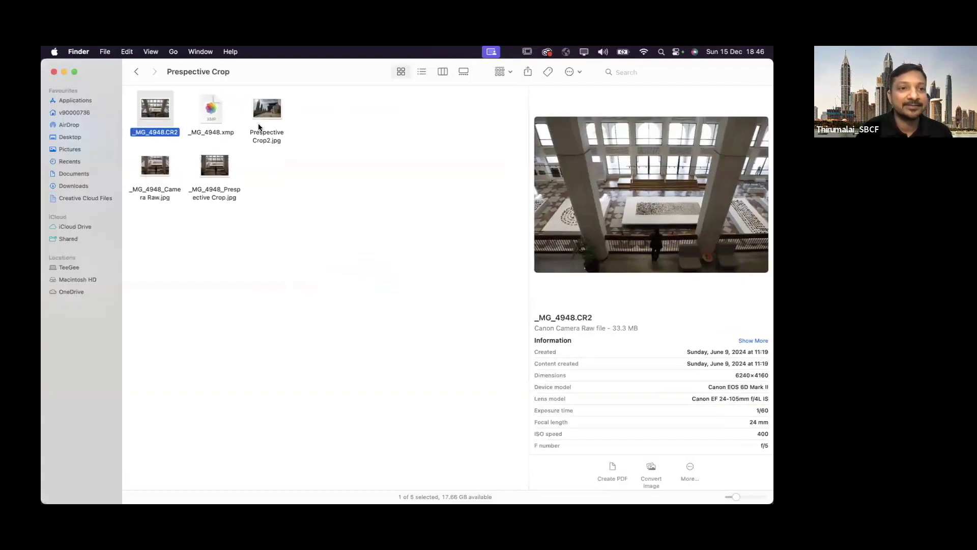
pyautogui.press('super+bracketleft')
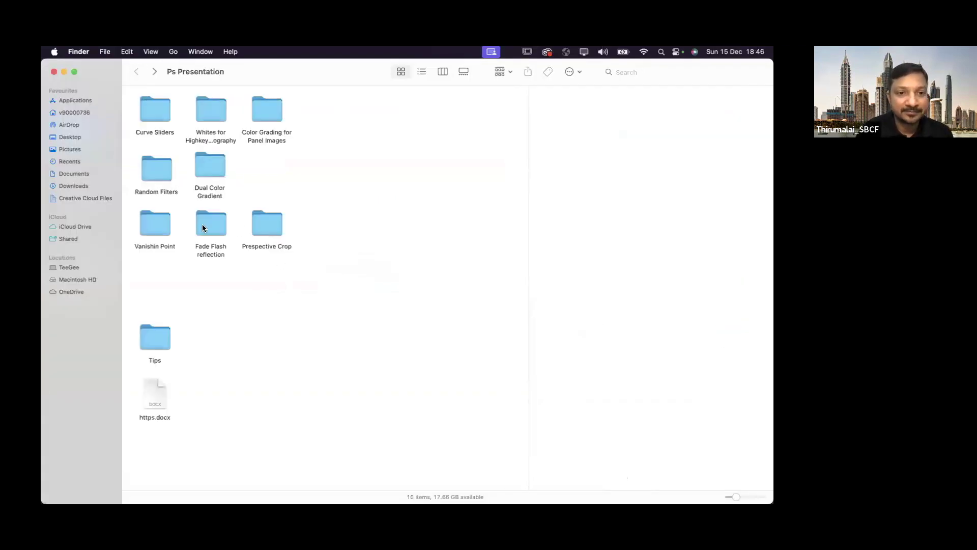
pyautogui.doubleClick(157, 221)
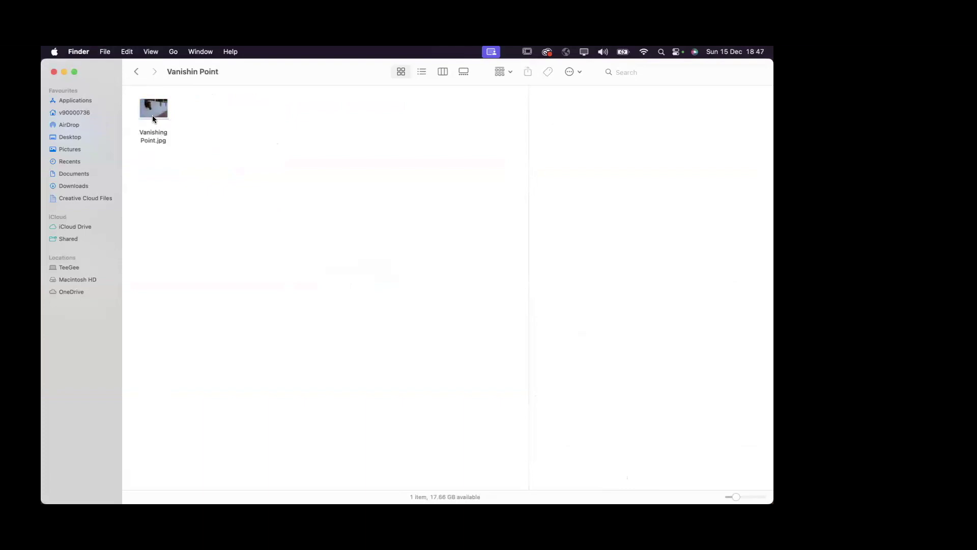
pyautogui.rightClick(153, 119)
pyautogui.moveTo(189, 134)
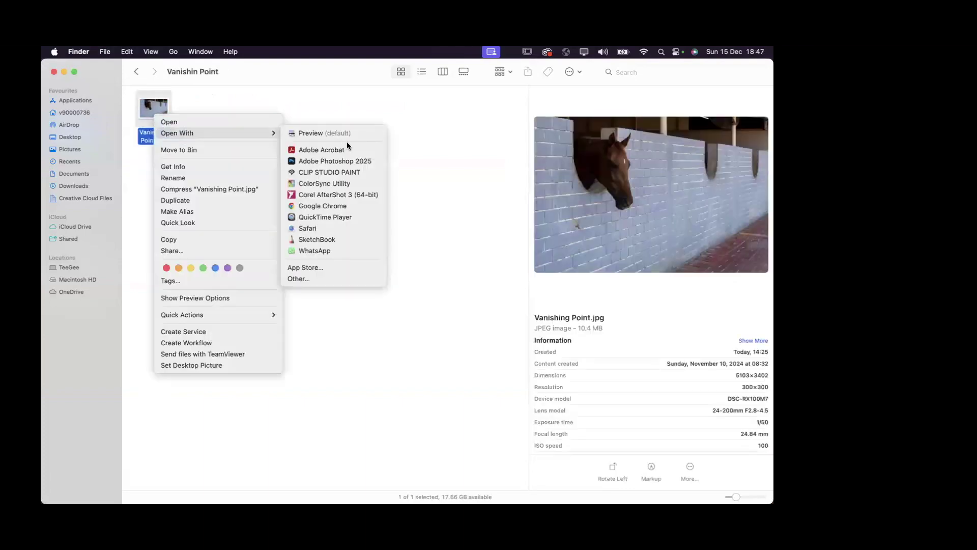
pyautogui.click(337, 160)
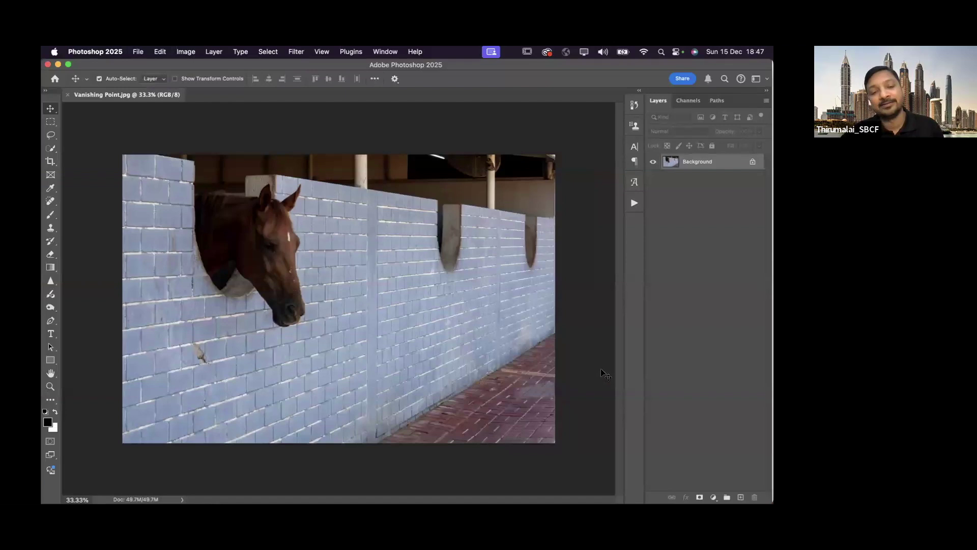
pyautogui.press('super+j')
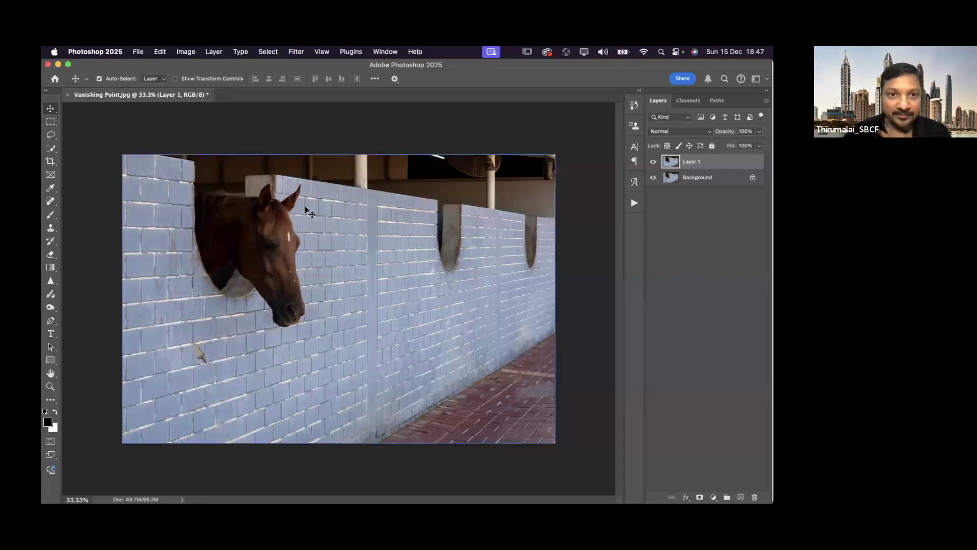
# Start the Vanishing Point filter on Layer 1 and outline a perspective plane along the lower brick wall, from beside the horse's muzzle to the far end.
pyautogui.click(298, 51)
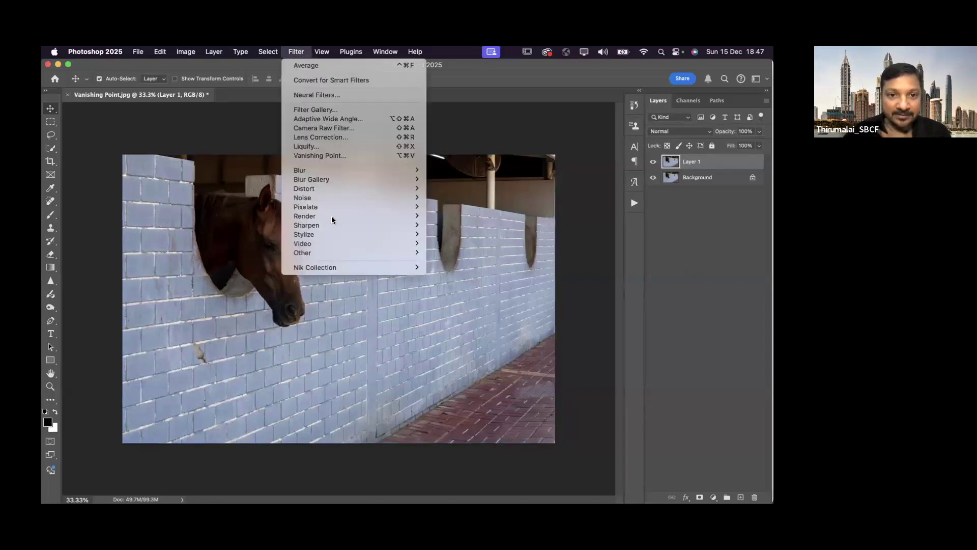
pyautogui.click(337, 155)
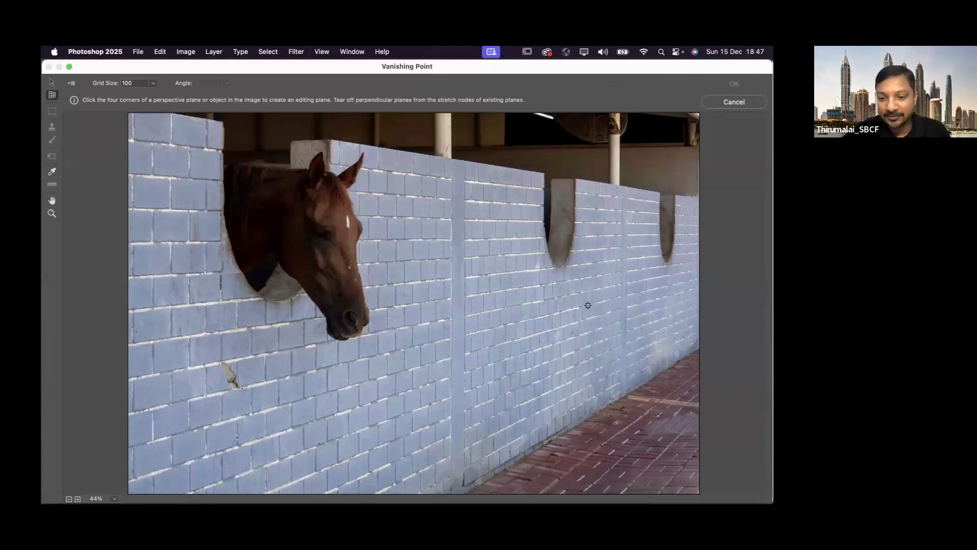
pyautogui.scroll(-1, 588, 305)
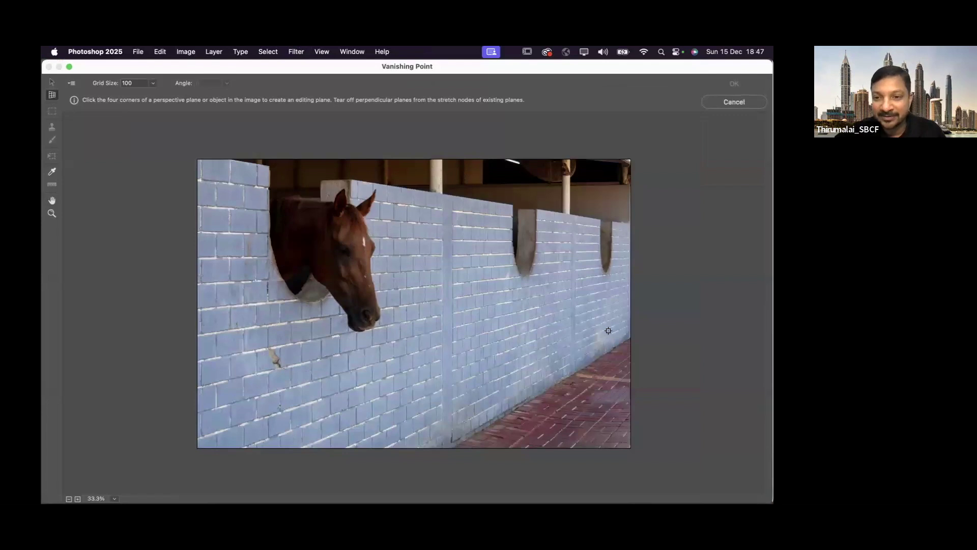
pyautogui.click(406, 305)
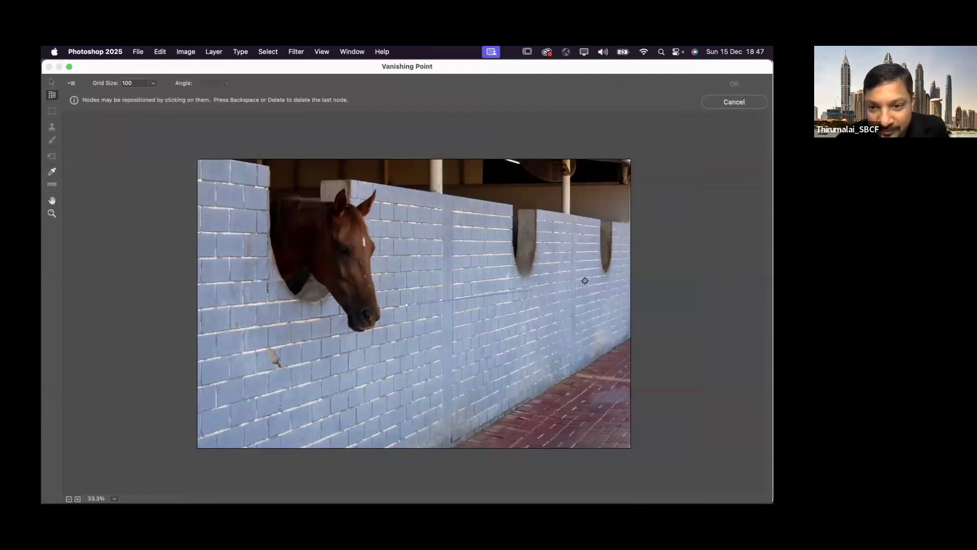
pyautogui.click(632, 269)
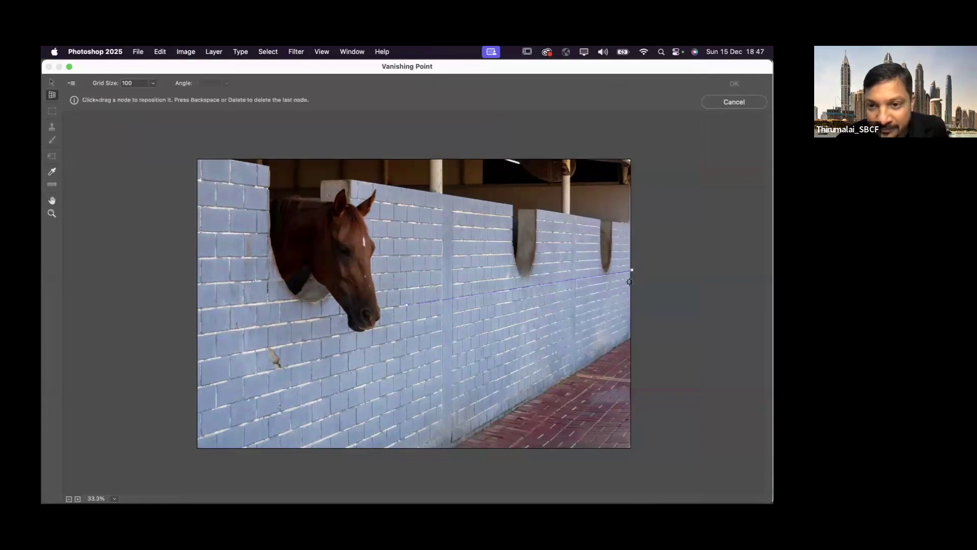
pyautogui.click(631, 338)
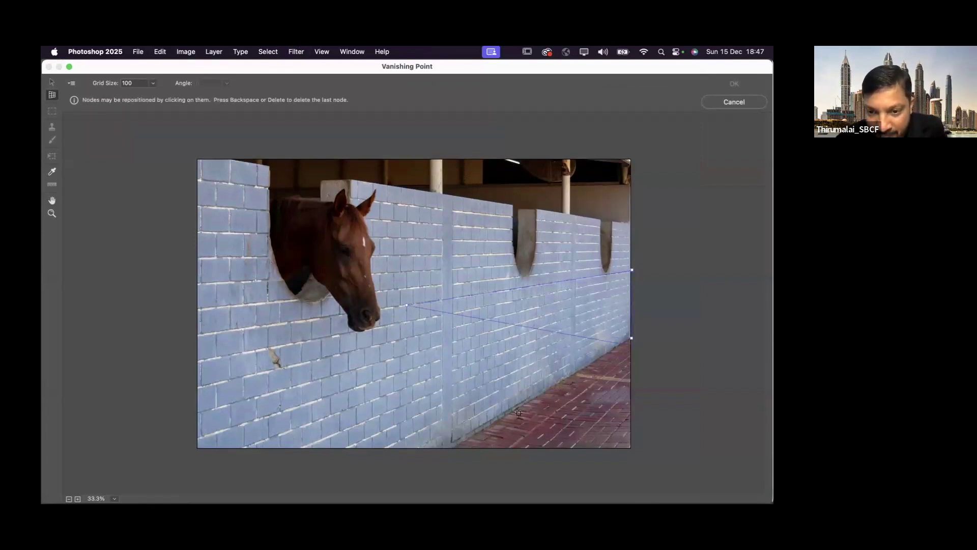
pyautogui.click(441, 453)
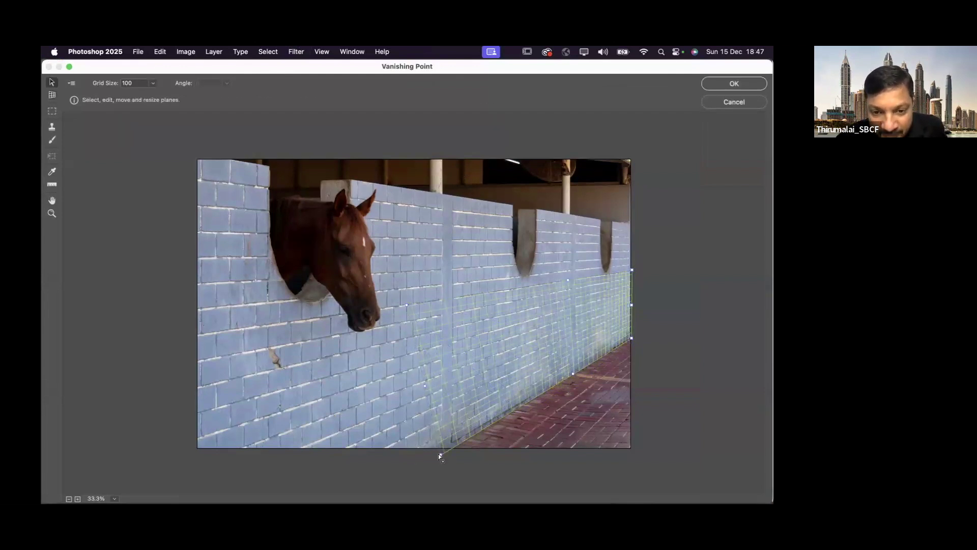
# Align the plane's near lower corner vertically beneath its upper one and extend the plane downward to cover the red floor.
pyautogui.moveTo(441, 453); pyautogui.dragTo(402, 457)
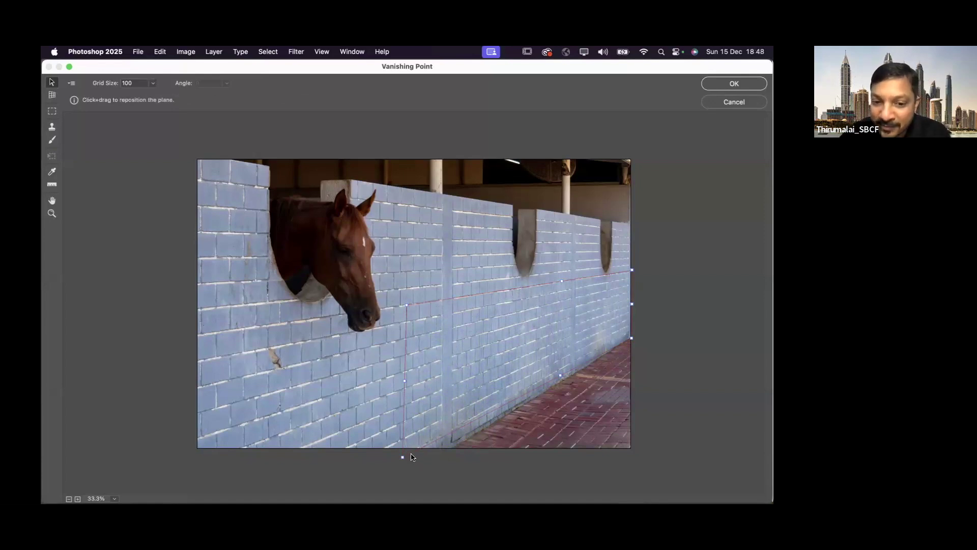
pyautogui.moveTo(404, 457); pyautogui.dragTo(405, 456)
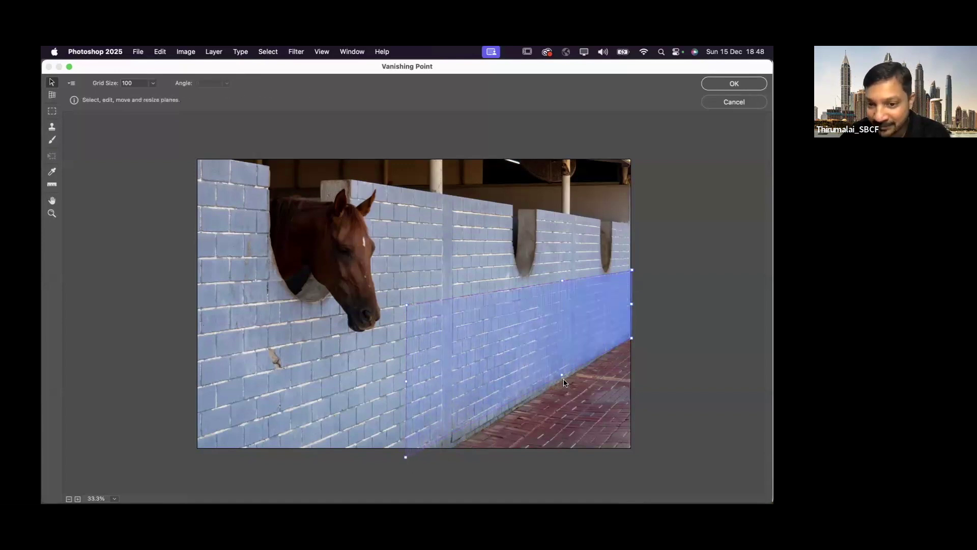
pyautogui.moveTo(570, 395); pyautogui.dragTo(571, 499)
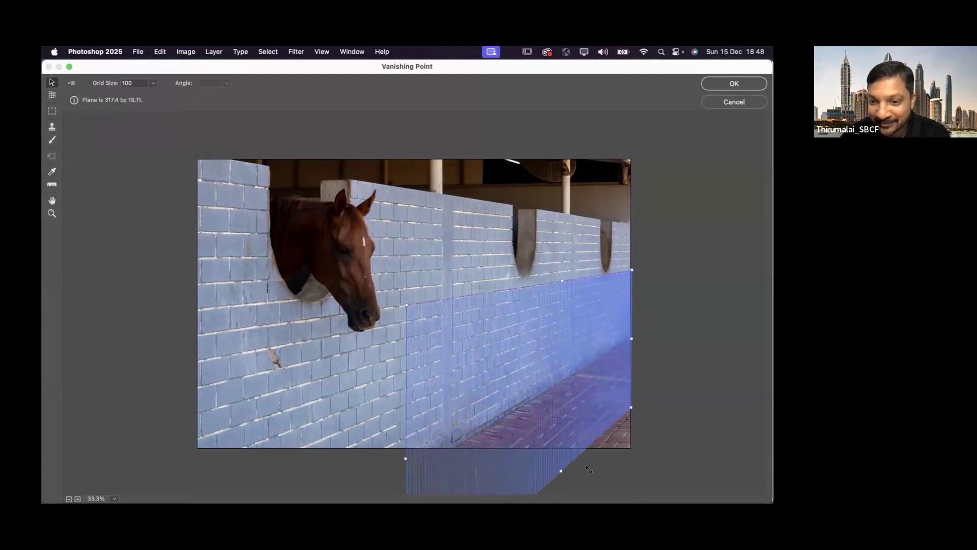
pyautogui.moveTo(631, 445); pyautogui.dragTo(631, 449)
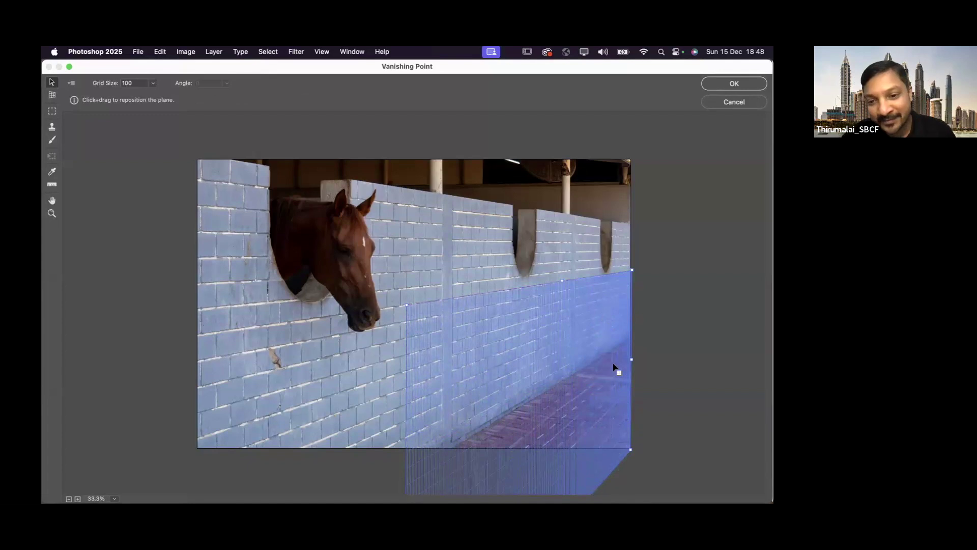
# Sample the bricks near the wall's vertical joint with the Stamp tool at diameter 125, clone them over the red floor, and apply the filter.
pyautogui.click(53, 127)
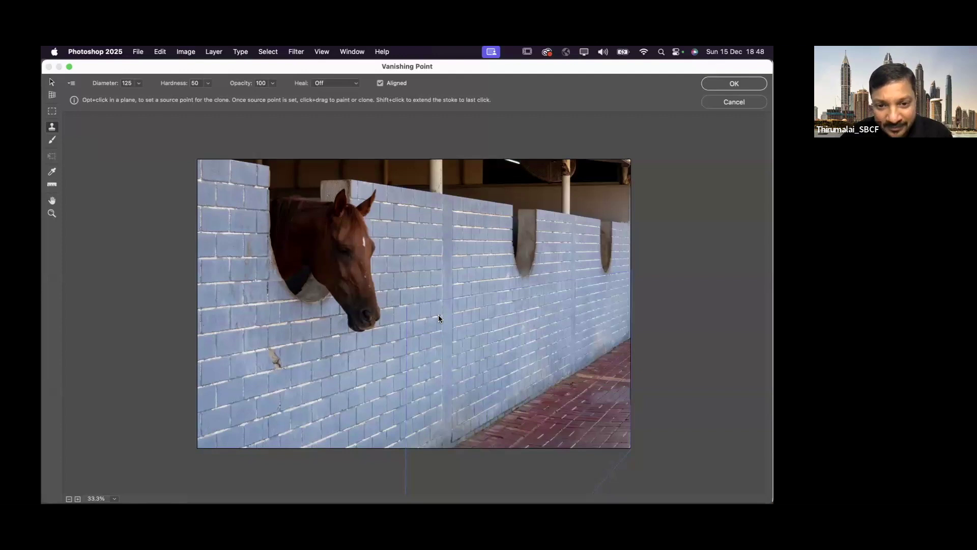
pyautogui.press('alt')
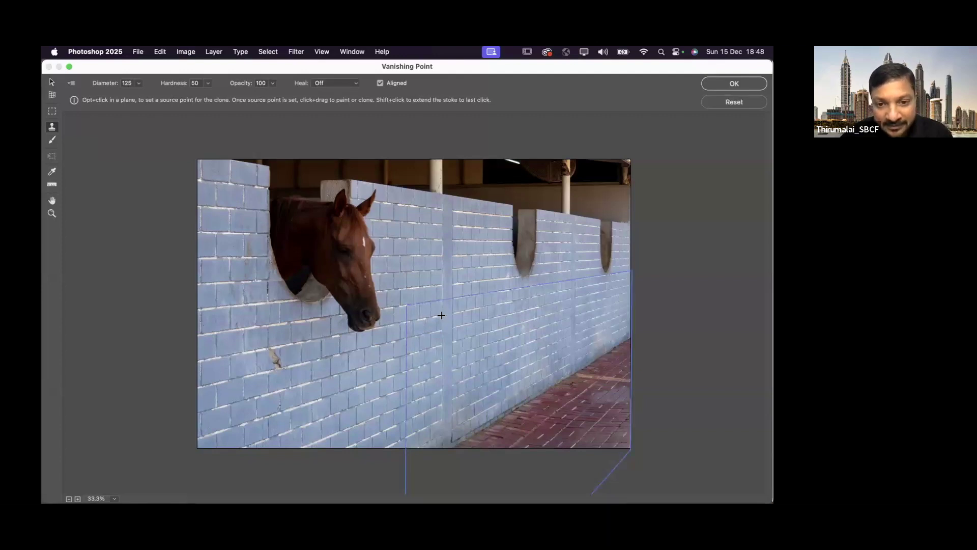
pyautogui.keyDown('alt'); pyautogui.click(441, 314); pyautogui.keyUp('alt')
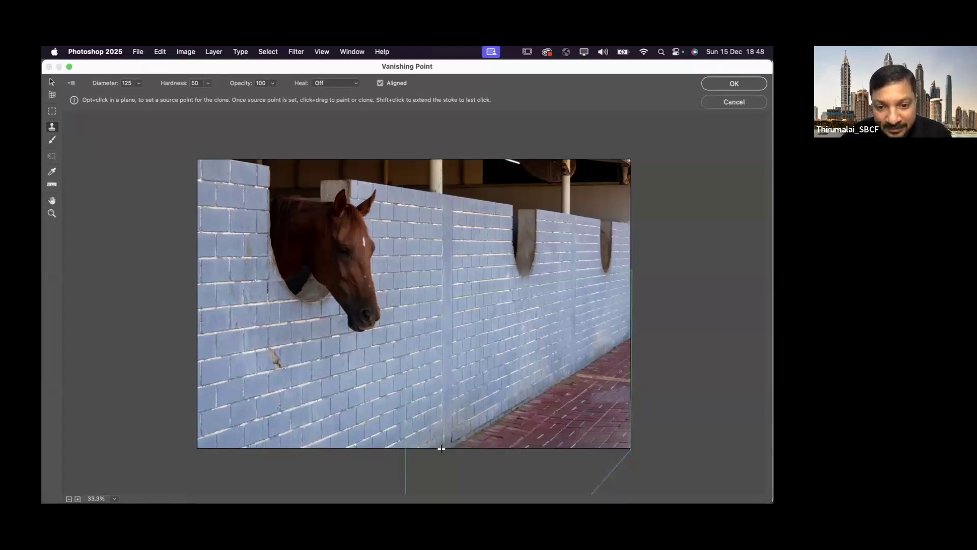
pyautogui.moveTo(448, 445)
pyautogui.mouseDown()
pyautogui.moveTo(501, 442)
pyautogui.moveTo(518, 424)
pyautogui.moveTo(460, 438)
pyautogui.moveTo(541, 401)
pyautogui.moveTo(426, 455)
pyautogui.moveTo(645, 329)
pyautogui.moveTo(504, 415)
pyautogui.moveTo(624, 348)
pyautogui.moveTo(609, 366)
pyautogui.moveTo(482, 442)
pyautogui.moveTo(649, 349)
pyautogui.moveTo(487, 442)
pyautogui.moveTo(664, 359)
pyautogui.moveTo(604, 383)
pyautogui.moveTo(640, 348)
pyautogui.moveTo(499, 450)
pyautogui.moveTo(642, 378)
pyautogui.moveTo(509, 458)
pyautogui.moveTo(632, 393)
pyautogui.moveTo(543, 450)
pyautogui.moveTo(629, 415)
pyautogui.moveTo(554, 456)
pyautogui.moveTo(640, 416)
pyautogui.moveTo(580, 450)
pyautogui.moveTo(639, 427)
pyautogui.moveTo(600, 450)
pyautogui.moveTo(634, 443)
pyautogui.mouseUp()
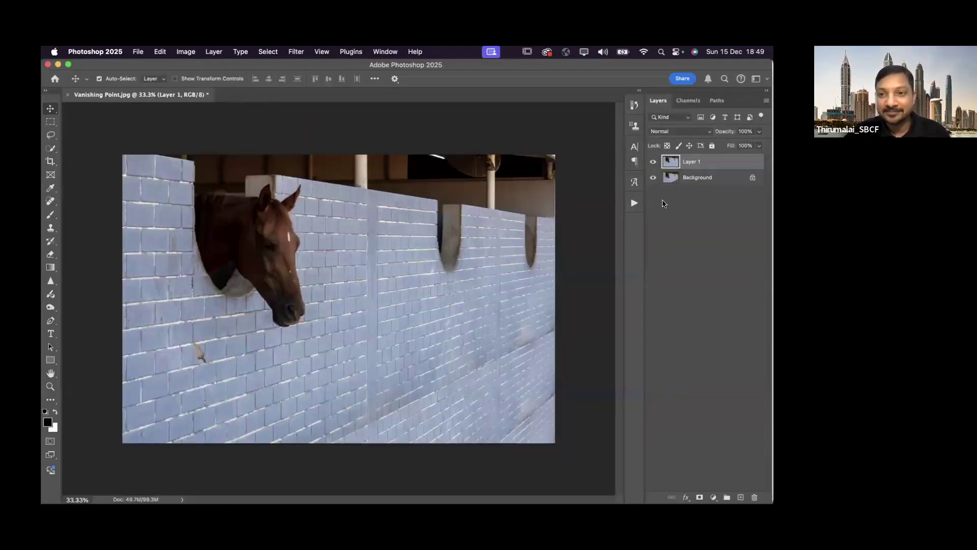
# Compare the retouched wall with the original by toggling Layer 1, and close Vanishing Point.jpg without saving.
pyautogui.click(655, 162)
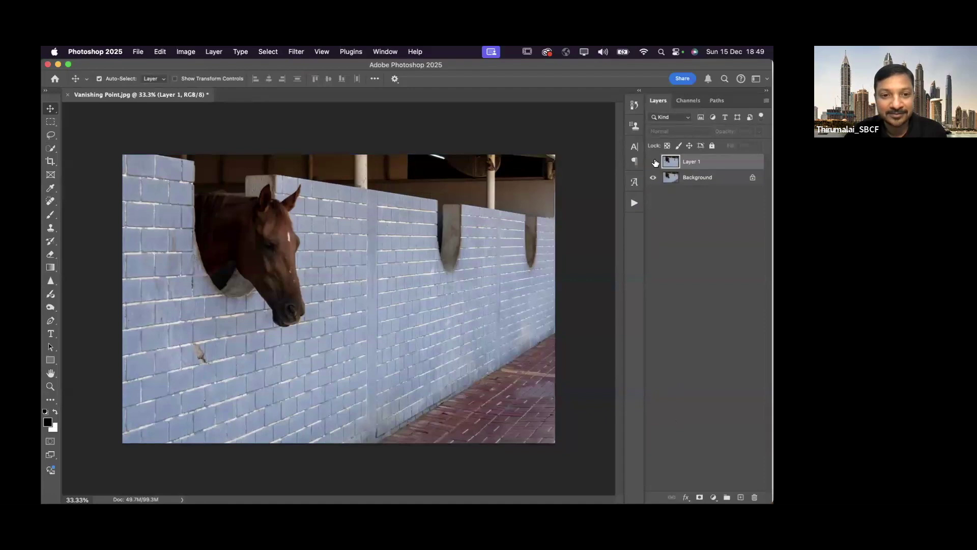
pyautogui.click(654, 162)
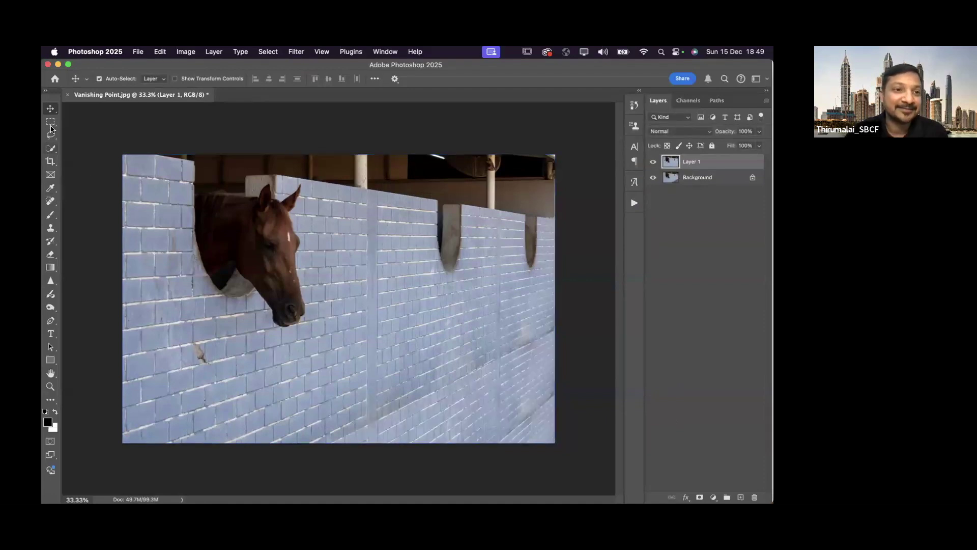
pyautogui.press('m')
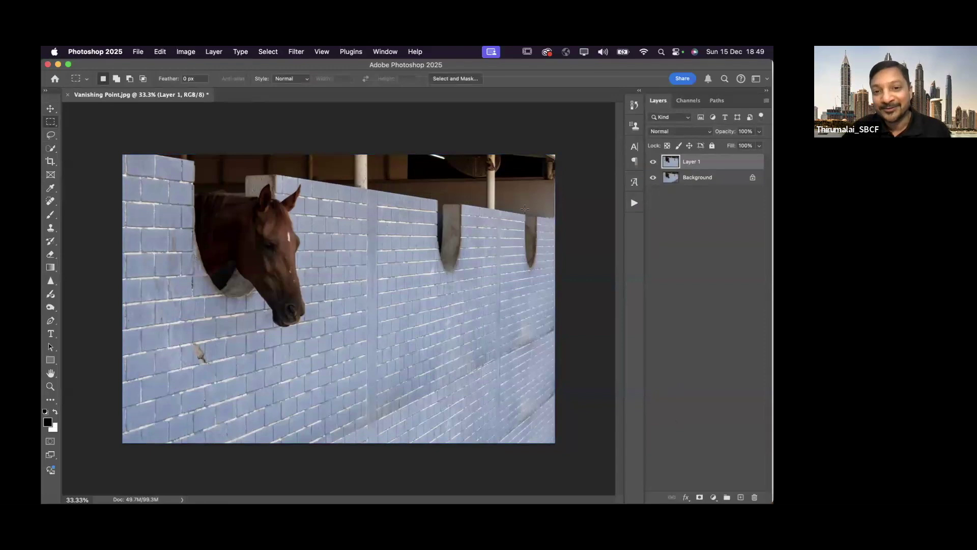
pyautogui.moveTo(575, 222); pyautogui.dragTo(312, 139)
pyautogui.click(596, 300)
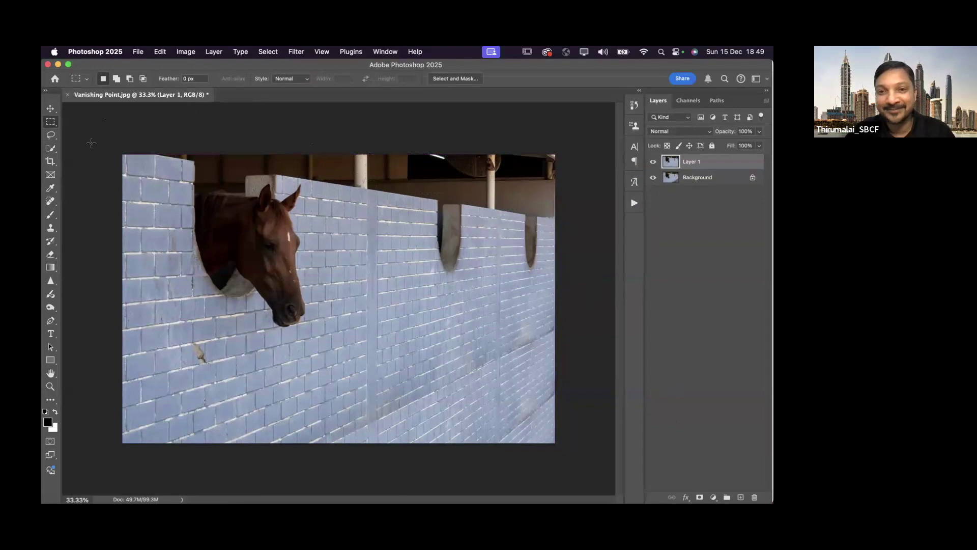
pyautogui.click(68, 95)
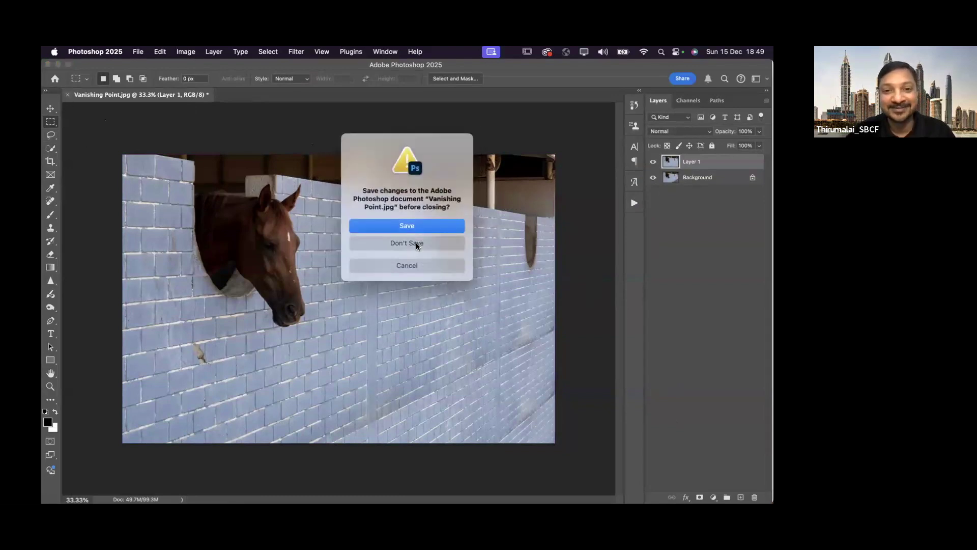
pyautogui.click(415, 245)
# Switch to Finder and open _MG_4948.CR2 from the Prespective Crop folder in Adobe Photoshop 2025.
pyautogui.hotkey('ctrl', 'Up')
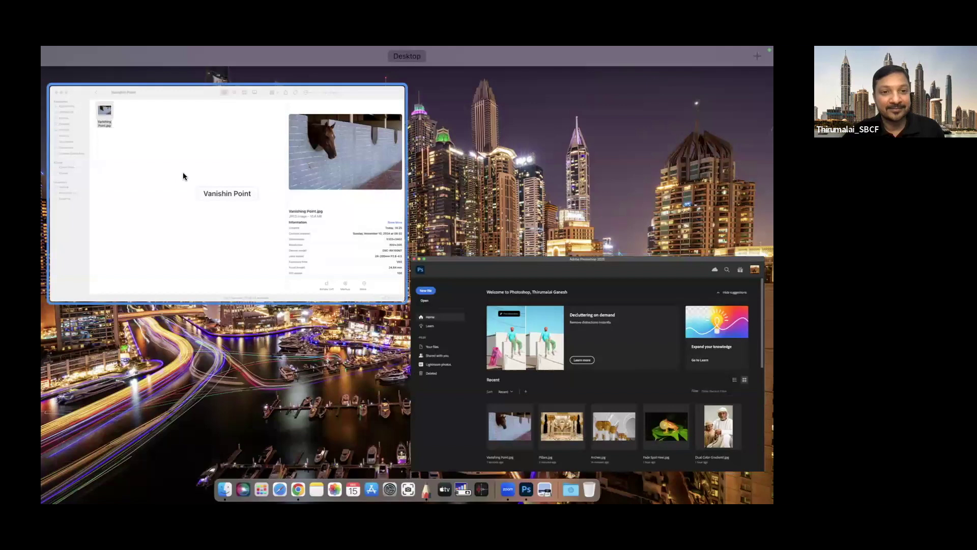
pyautogui.click(182, 172)
pyautogui.click(136, 71)
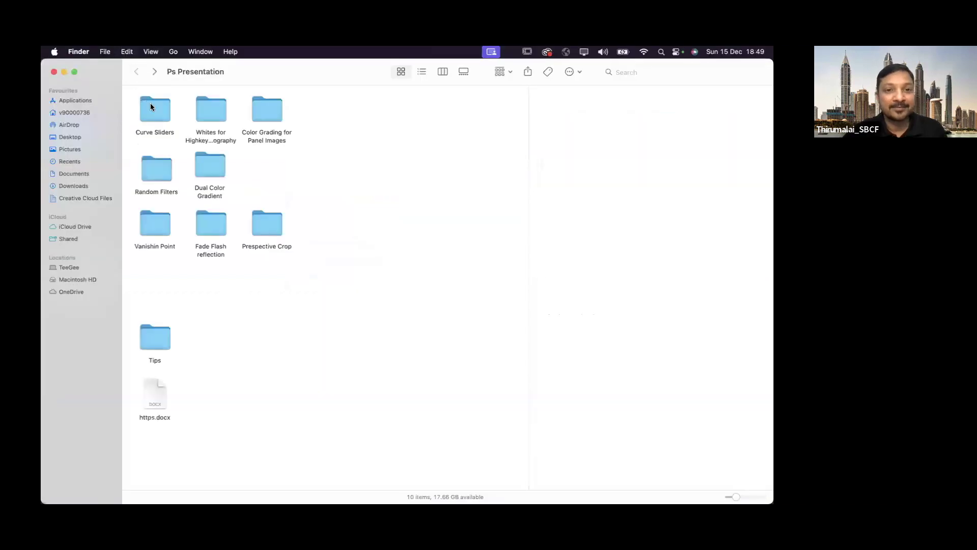
pyautogui.doubleClick(270, 227)
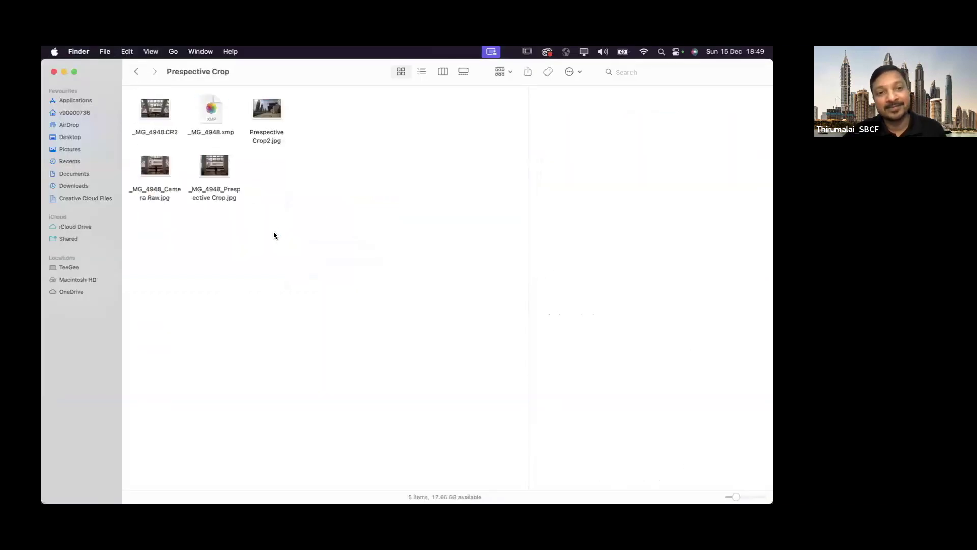
pyautogui.rightClick(159, 113)
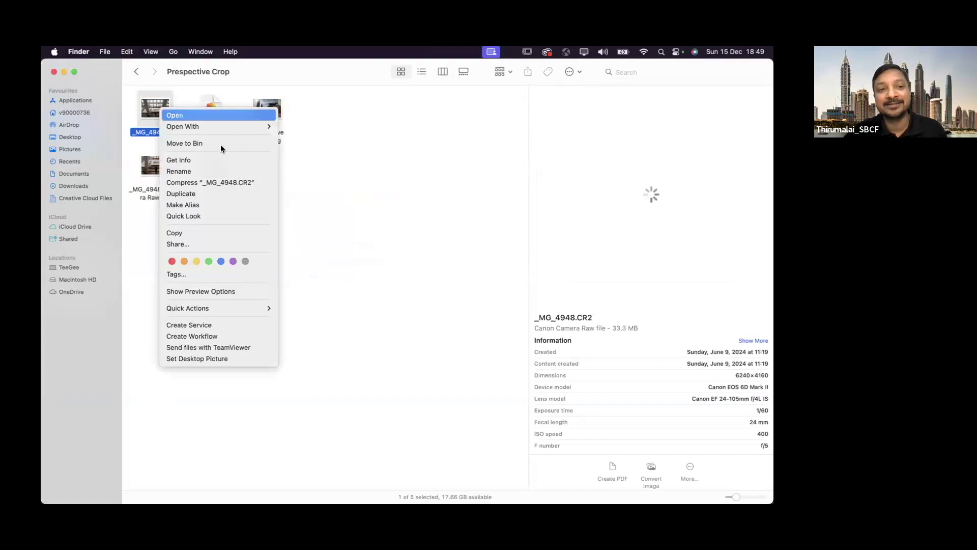
pyautogui.moveTo(244, 124)
pyautogui.click(332, 131)
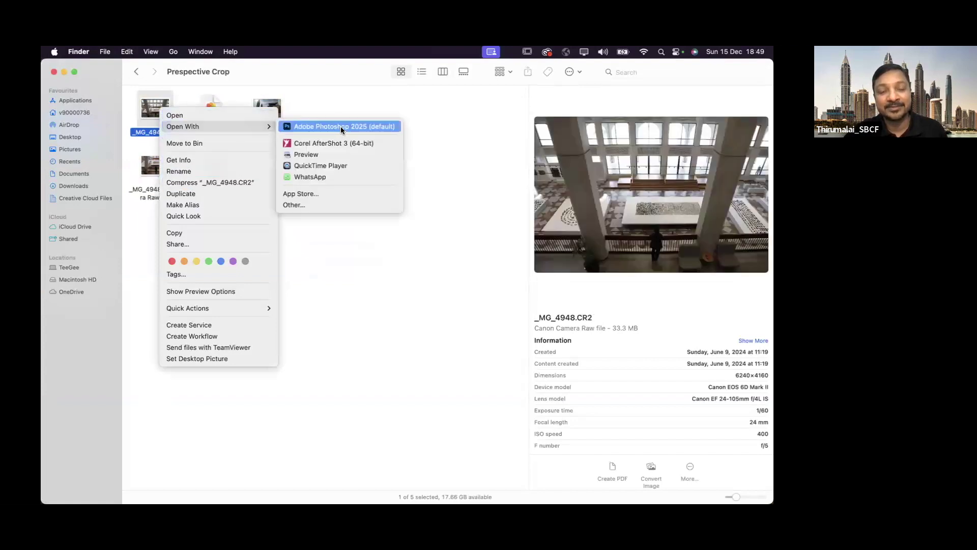
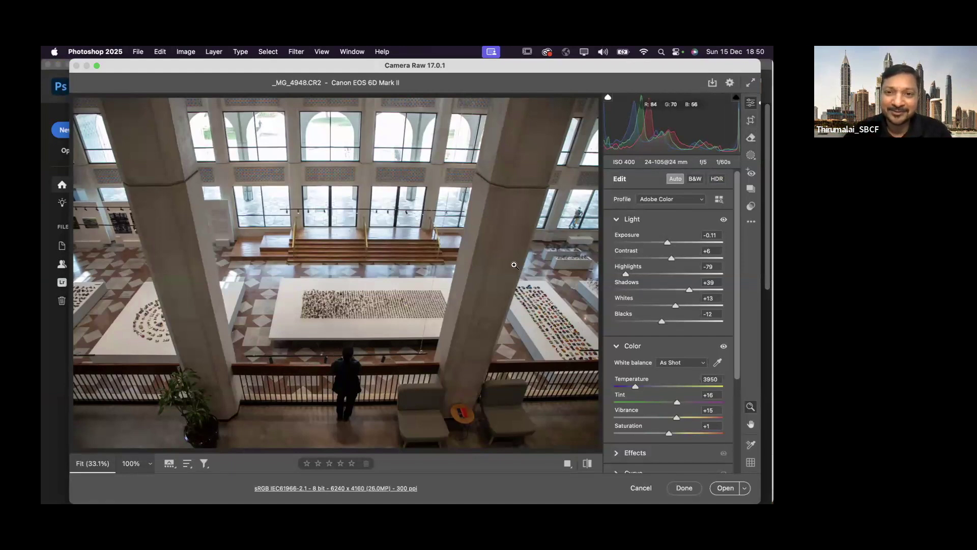
# Compare the Auto Upright perspective correction with Upright off in Camera Raw's crop and geometry settings.
pyautogui.click(751, 121)
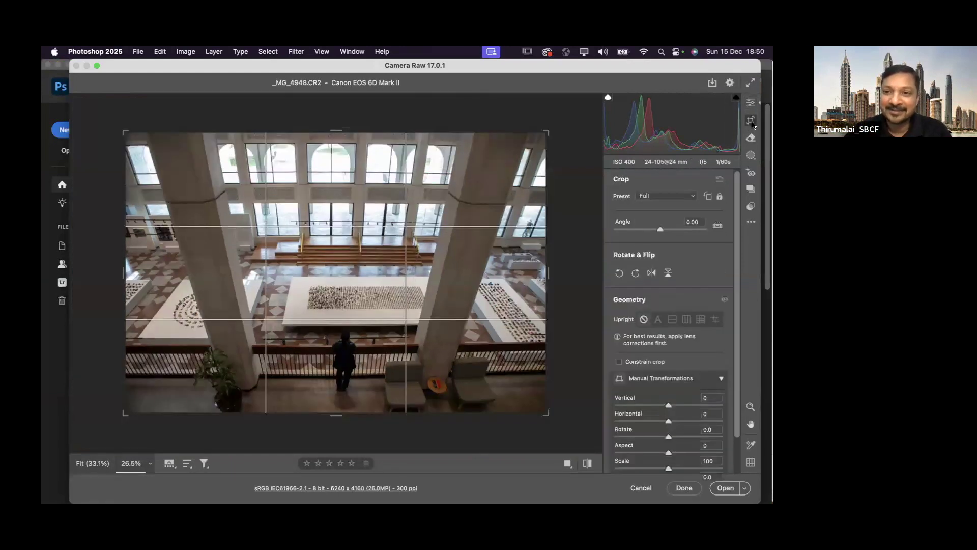
pyautogui.click(659, 320)
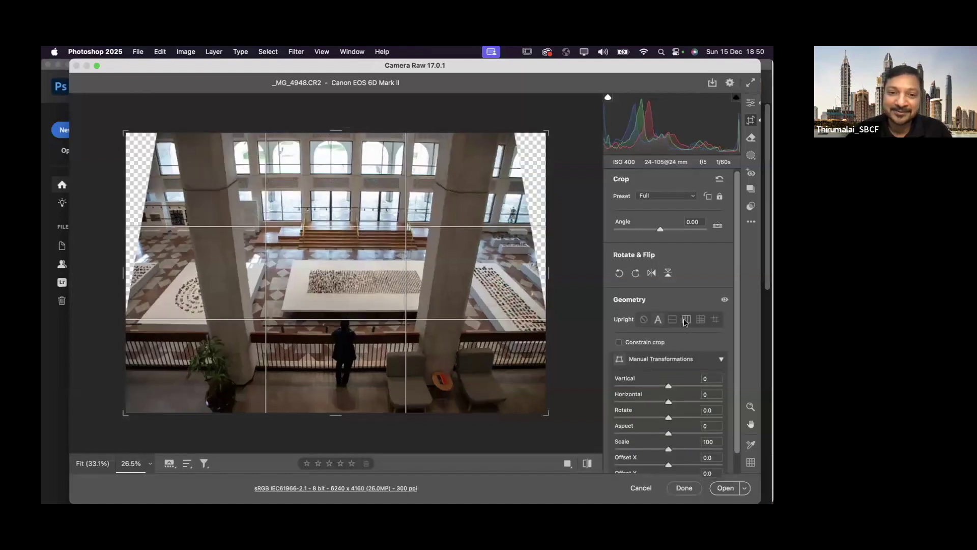
pyautogui.click(644, 320)
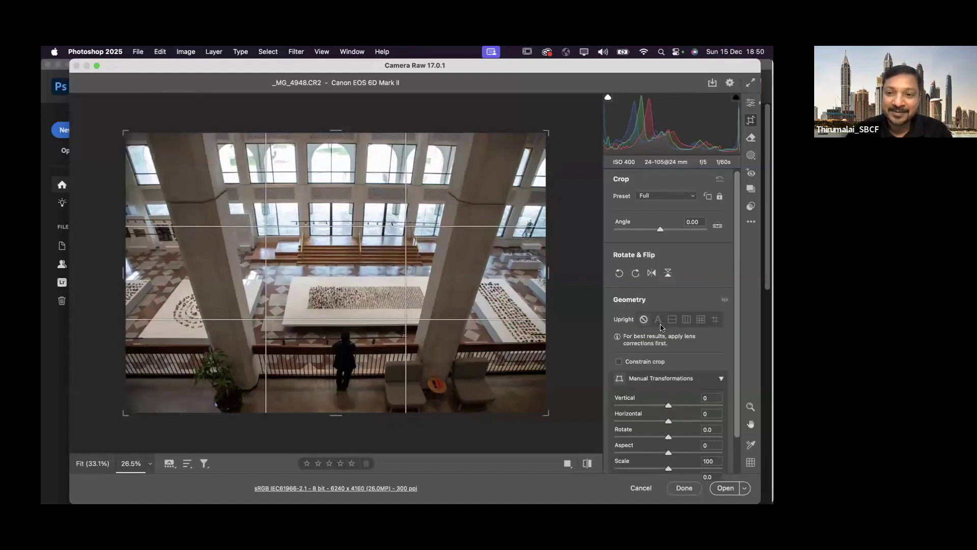
pyautogui.click(658, 320)
pyautogui.click(644, 319)
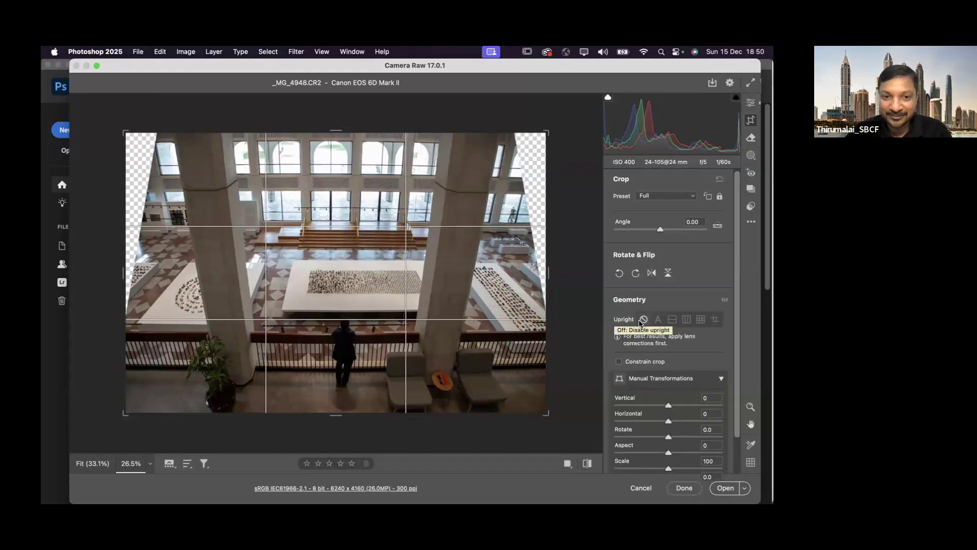
# Apply the Full Upright correction and crop the photo to about 3349 × 2233 pixels around the standing figure between the two columns.
pyautogui.click(702, 319)
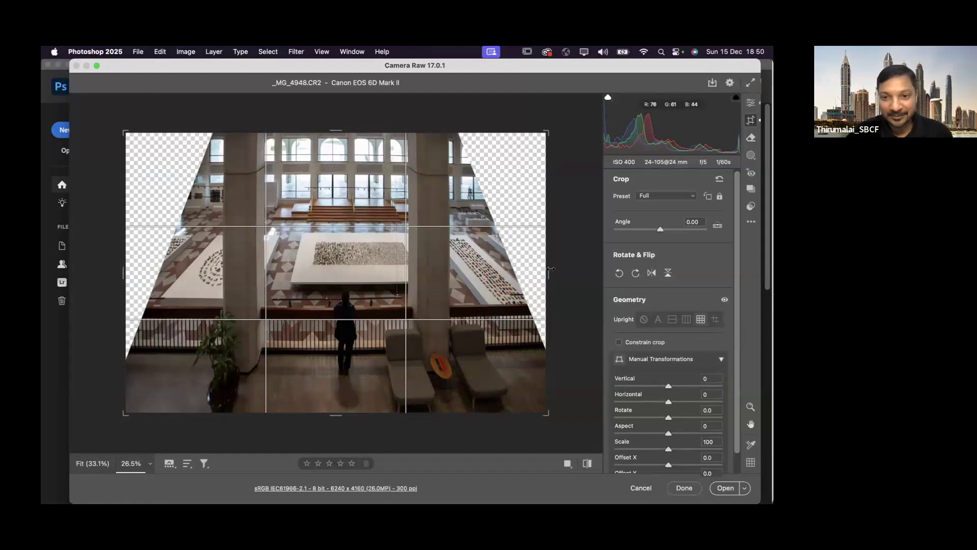
pyautogui.moveTo(549, 269); pyautogui.dragTo(499, 272)
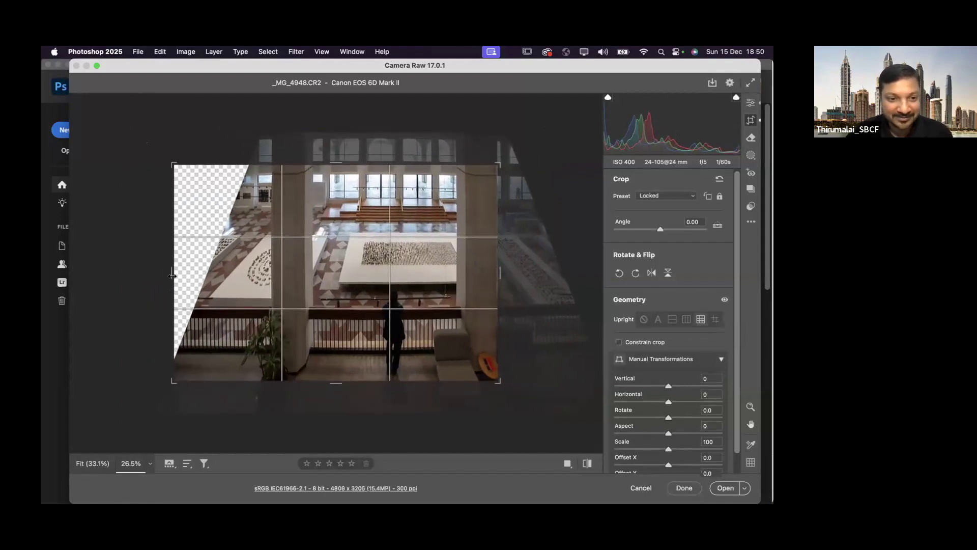
pyautogui.moveTo(172, 276); pyautogui.dragTo(239, 277)
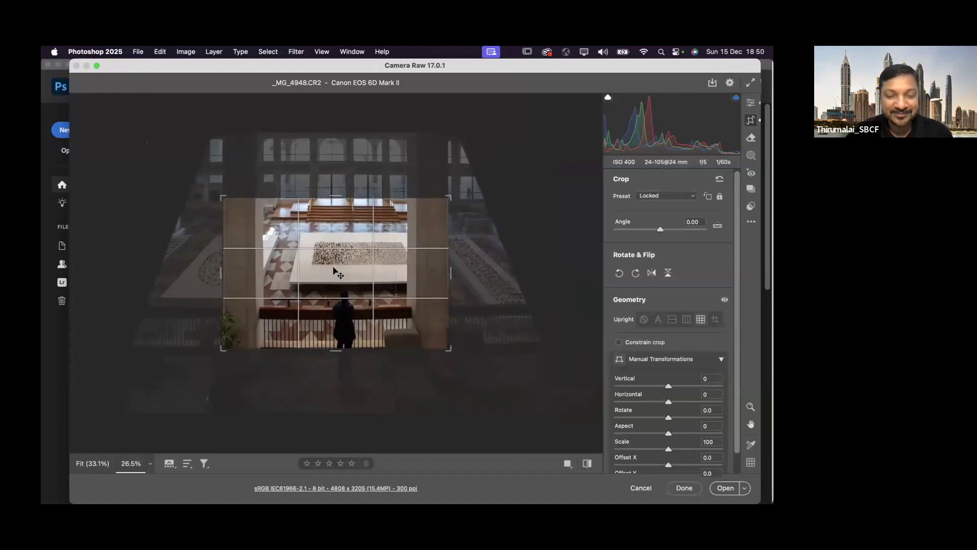
pyautogui.moveTo(338, 262); pyautogui.dragTo(340, 239)
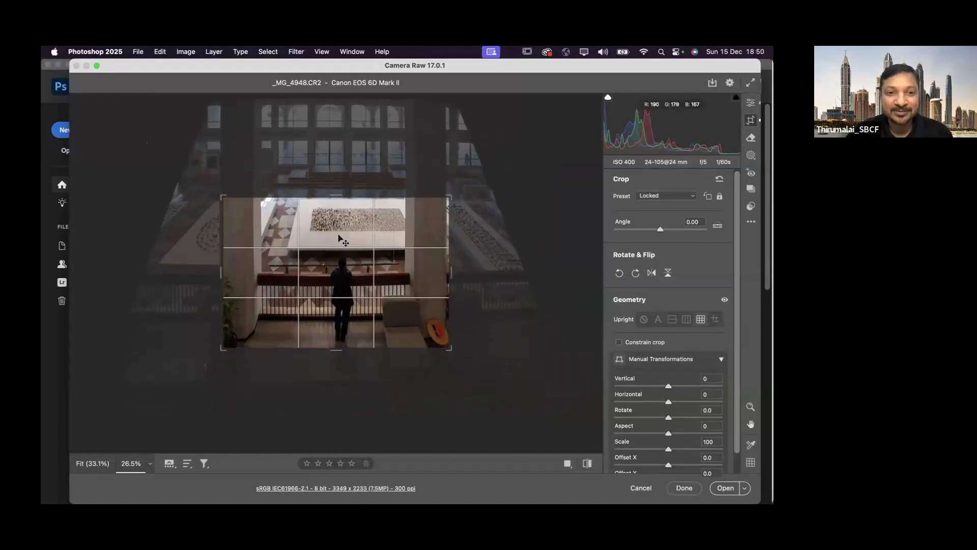
pyautogui.press('Return')
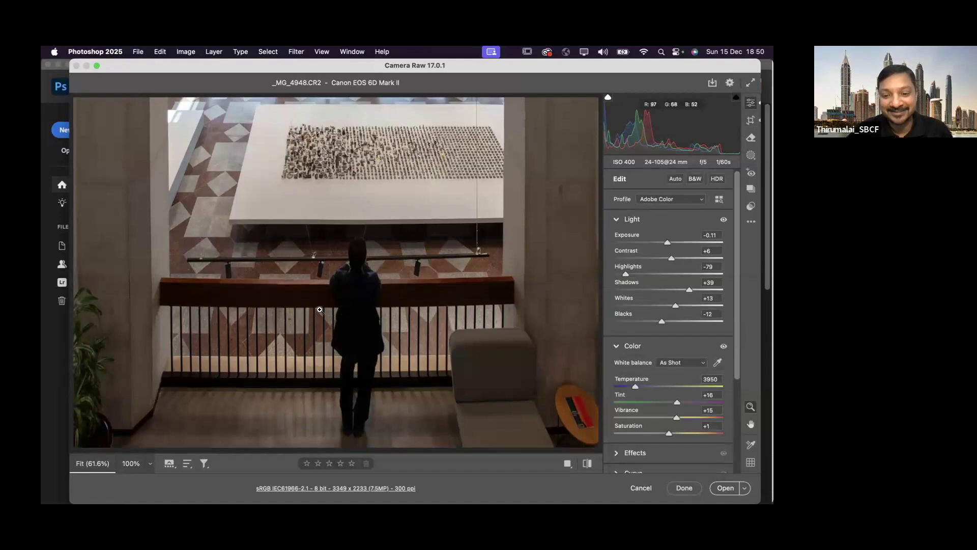
# Turn off the Upright correction, reset the crop to Full, and open the photo from Camera Raw into Photoshop.
pyautogui.click(751, 120)
pyautogui.click(643, 319)
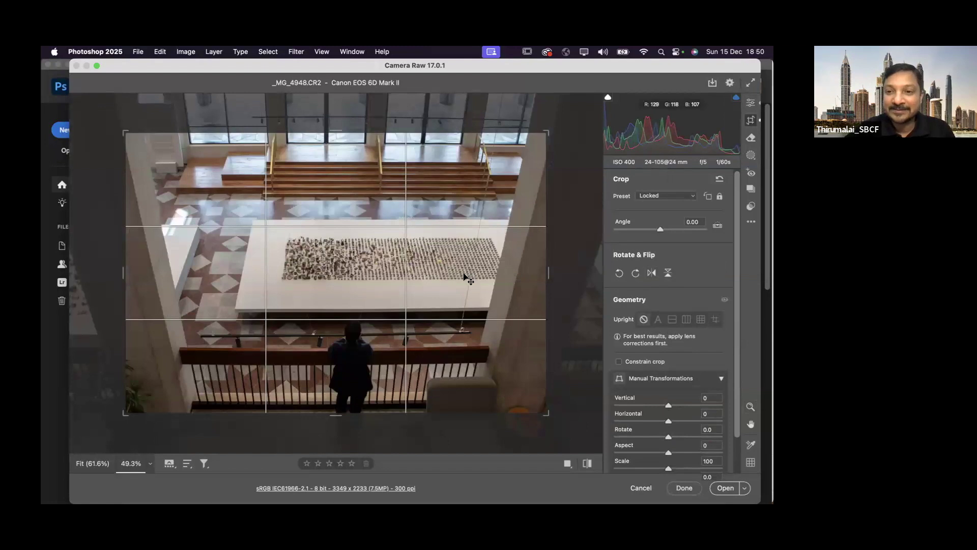
pyautogui.click(665, 196)
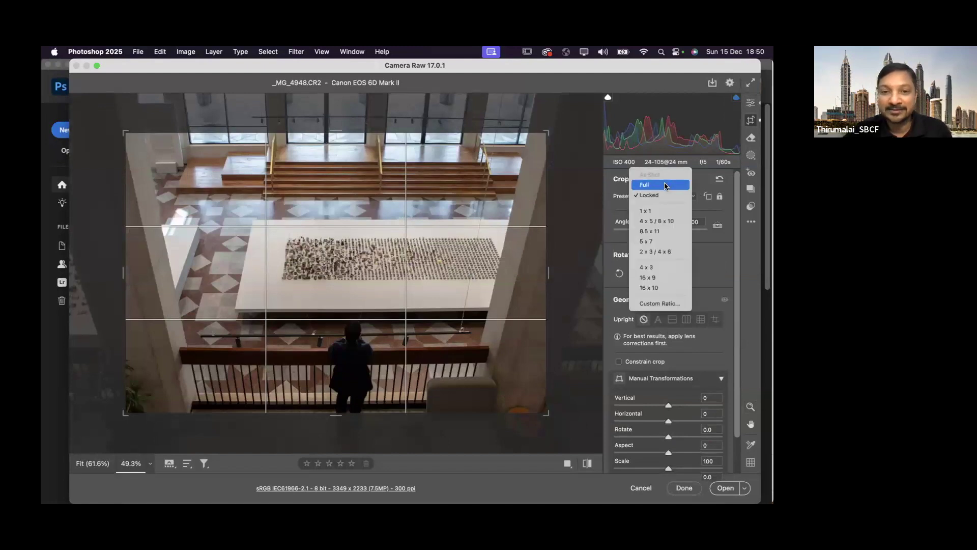
pyautogui.click(665, 185)
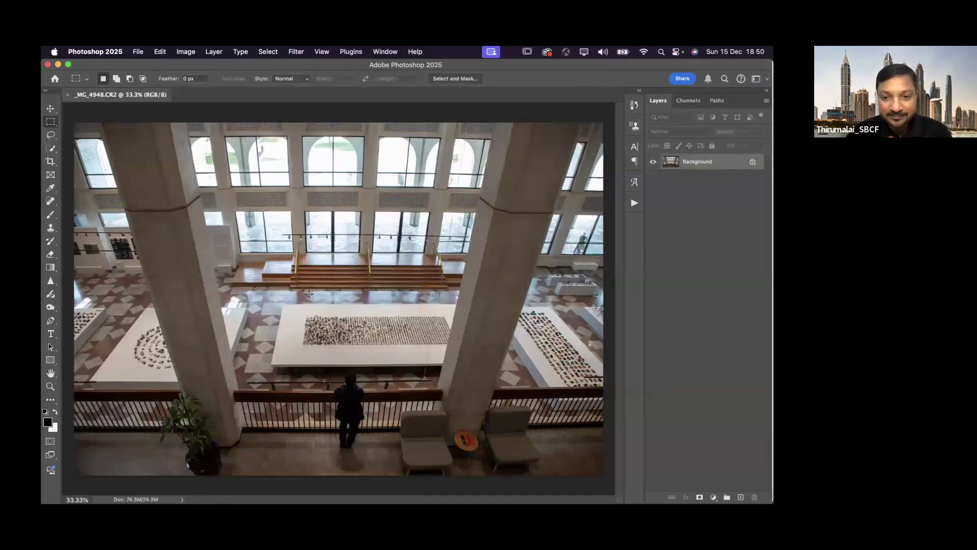
# Duplicate the Background layer of _MG_4948.CR2 and activate the Perspective Crop Tool.
pyautogui.press('super+j')
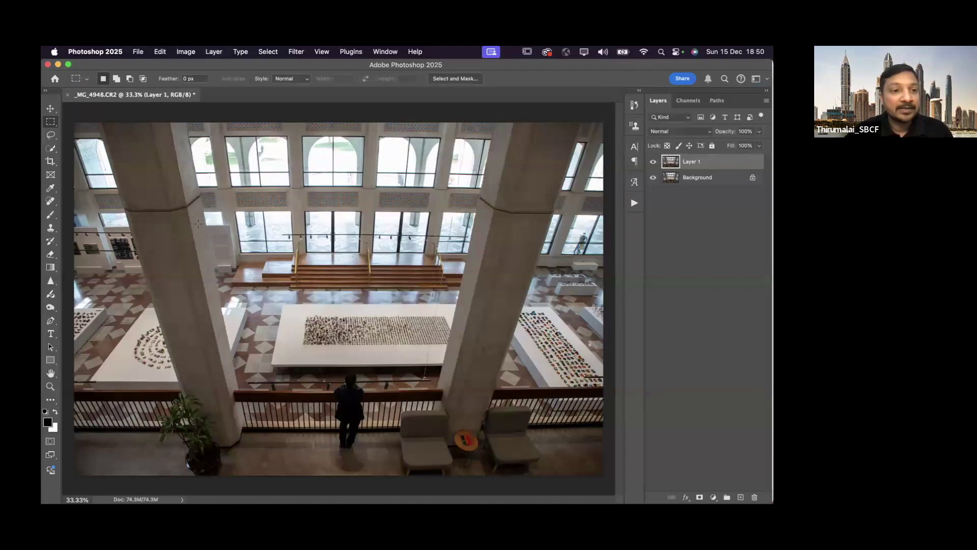
pyautogui.click(50, 162)
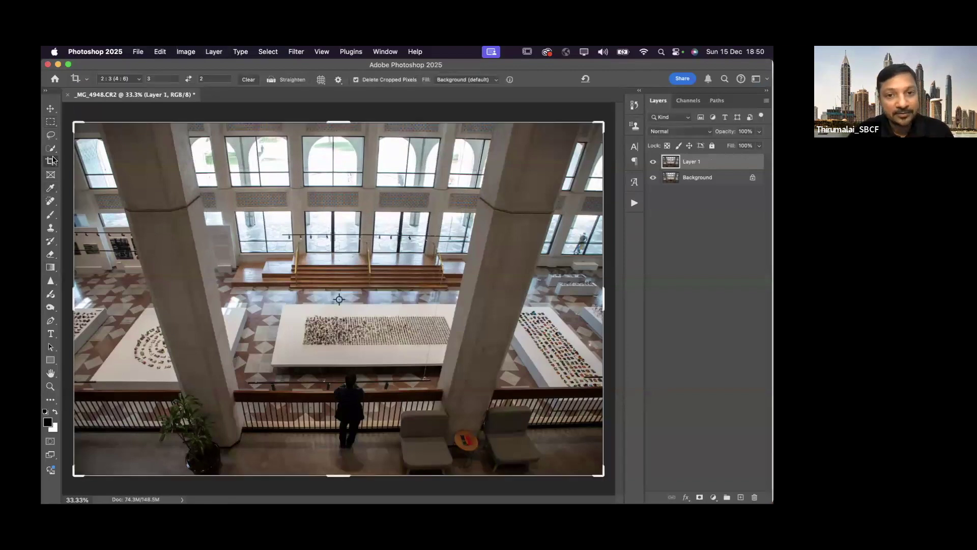
pyautogui.rightClick(51, 163)
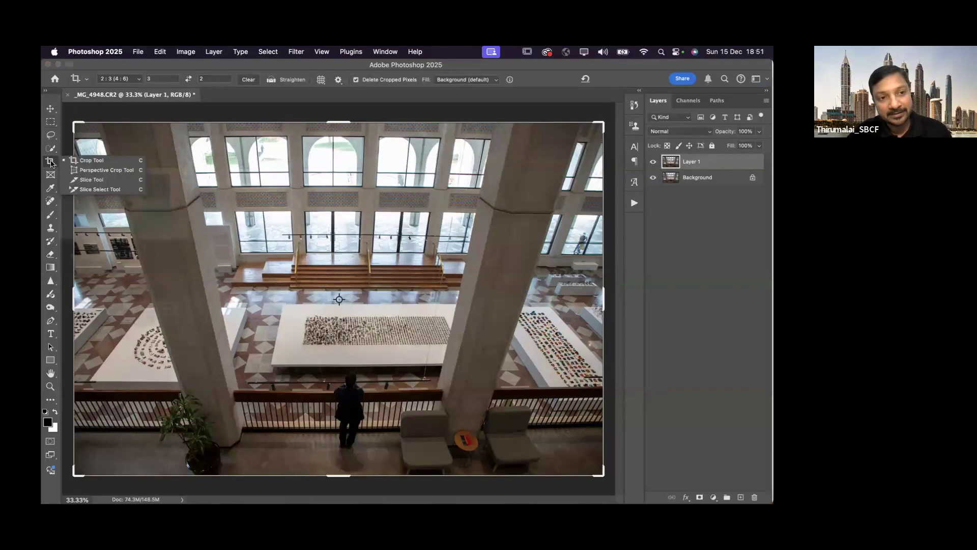
pyautogui.click(96, 172)
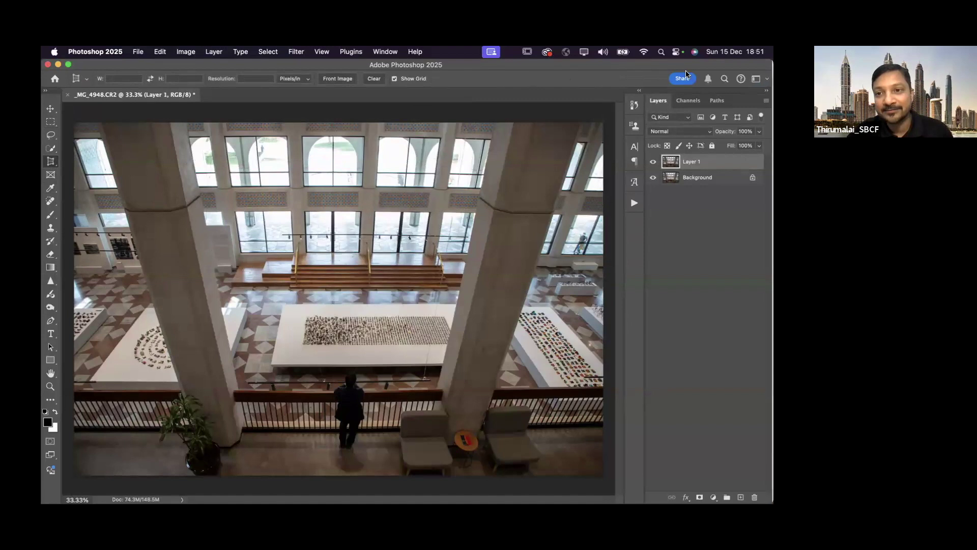
# Perspective-crop the hall photo with a full-height grid narrowing downwards, its sides following the two leaning columns.
pyautogui.moveTo(151, 178); pyautogui.dragTo(525, 408)
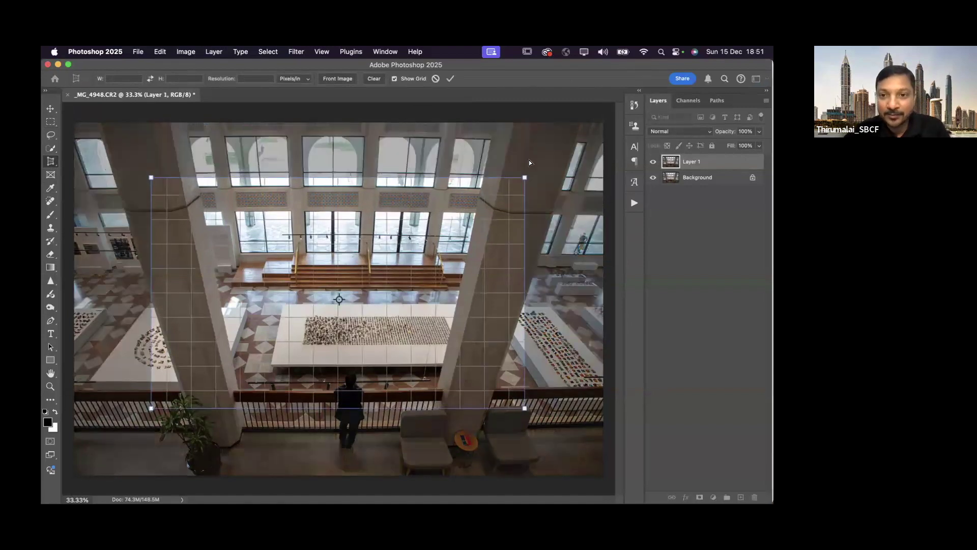
pyautogui.moveTo(525, 178); pyautogui.dragTo(594, 122)
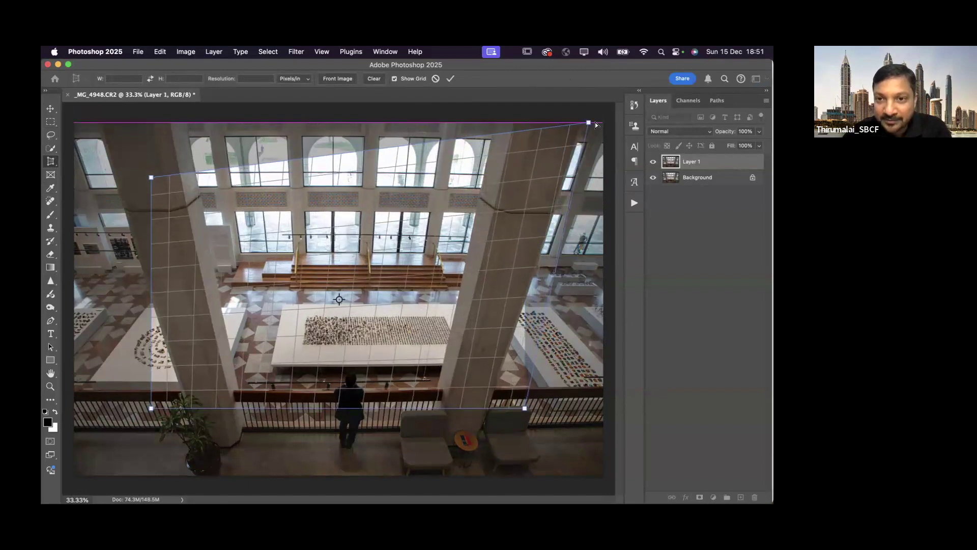
pyautogui.moveTo(525, 408); pyautogui.dragTo(486, 475)
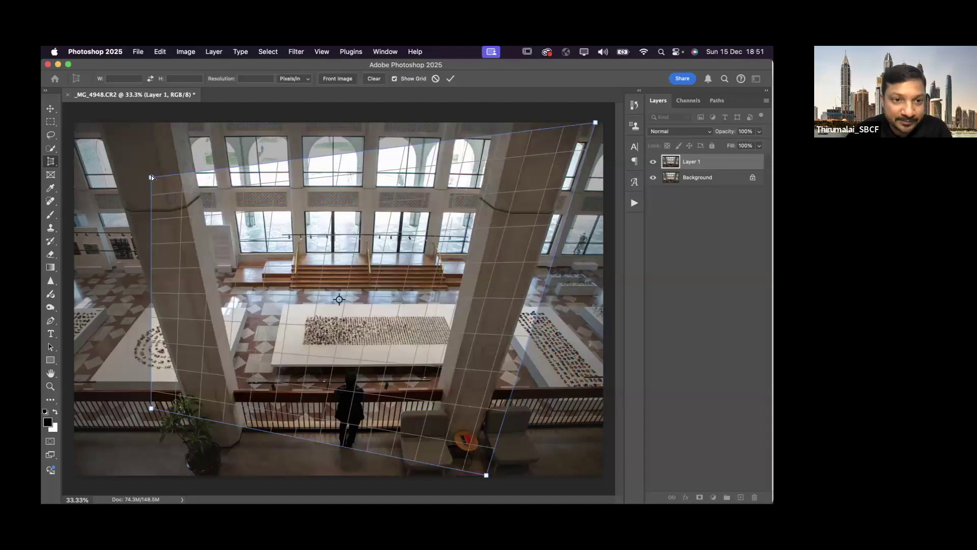
pyautogui.moveTo(105, 138); pyautogui.dragTo(83, 120)
pyautogui.moveTo(151, 408); pyautogui.dragTo(194, 483)
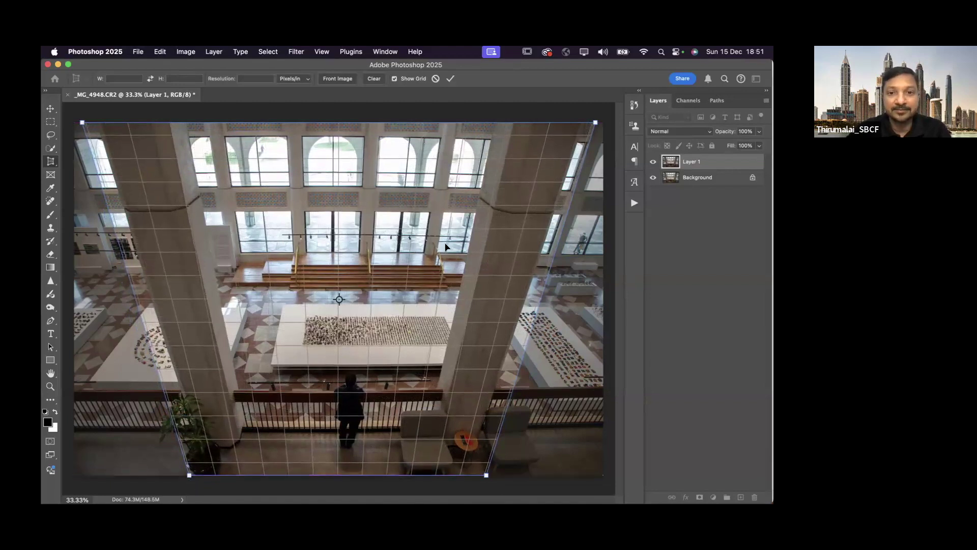
pyautogui.click(451, 79)
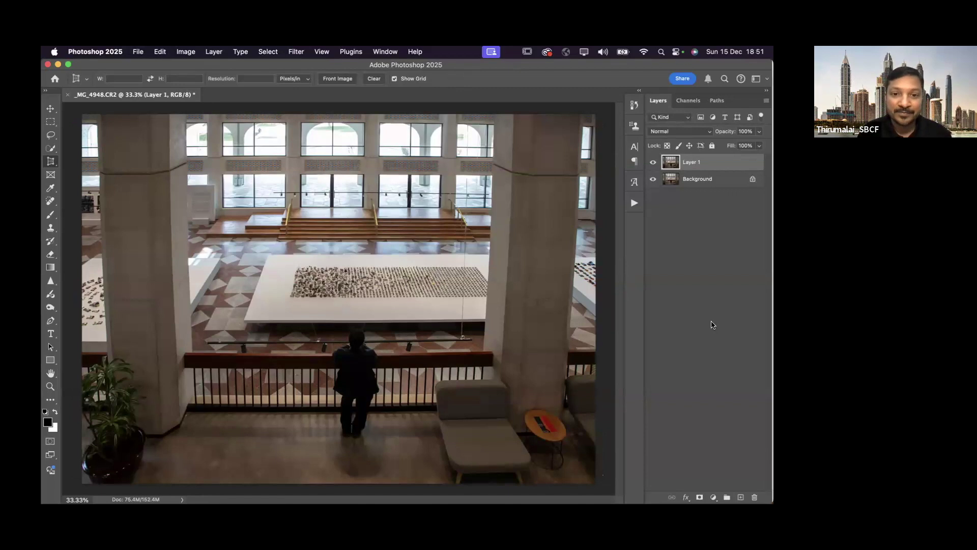
# Close _MG_4948.CR2 without saving, and open Prespective Crop2.jpg from the Prespective Crop folder in Finder with Photoshop.
pyautogui.click(67, 95)
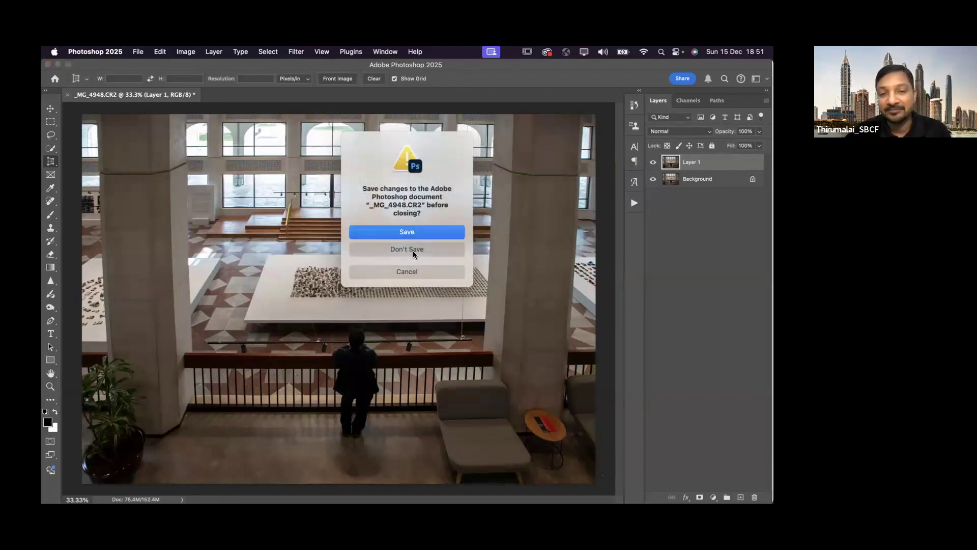
pyautogui.click(413, 252)
pyautogui.hotkey('ctrl', 'Up')
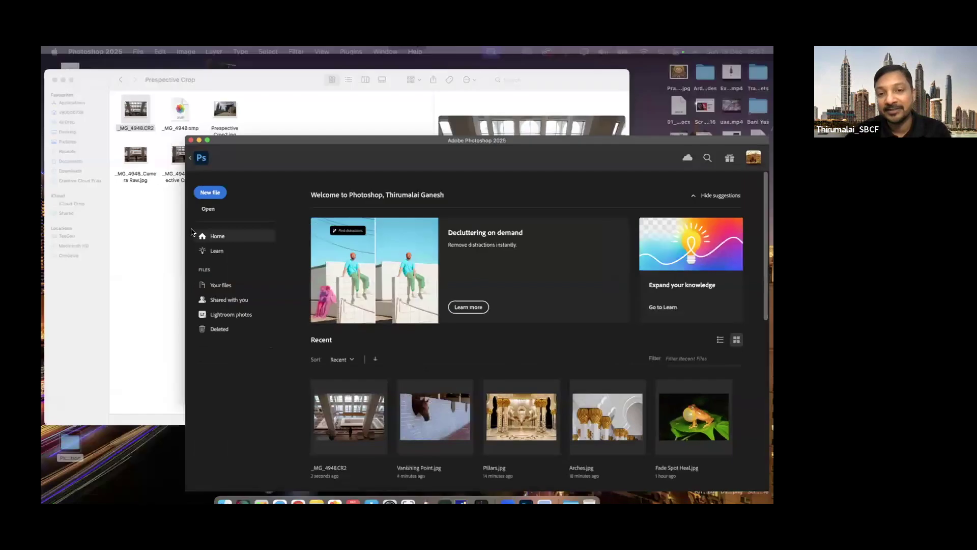
pyautogui.click(186, 224)
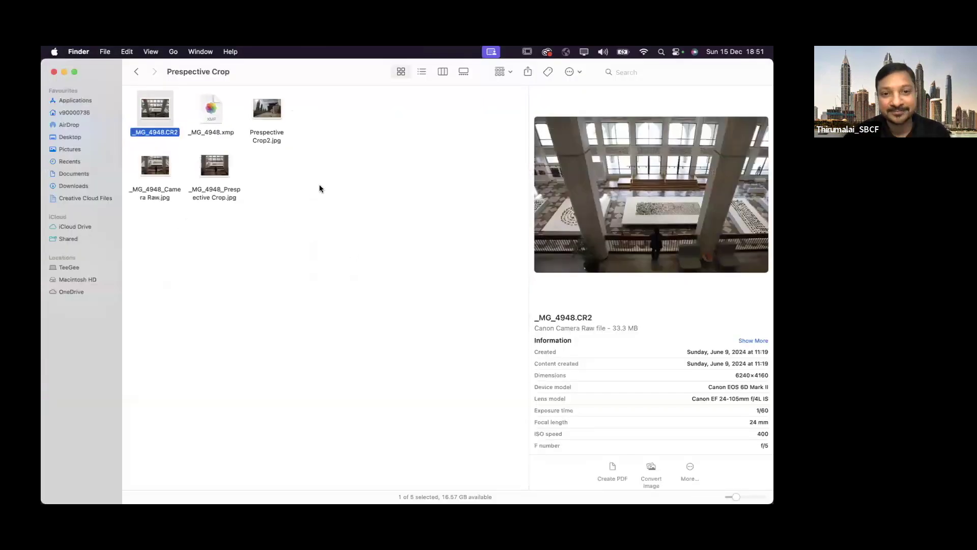
pyautogui.click(274, 114)
pyautogui.rightClick(270, 111)
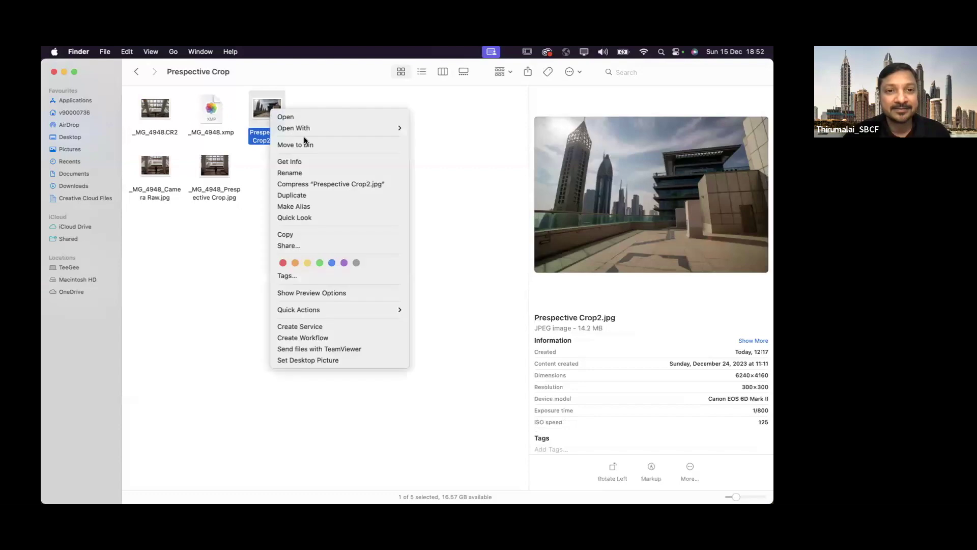
pyautogui.moveTo(332, 126)
pyautogui.click(448, 158)
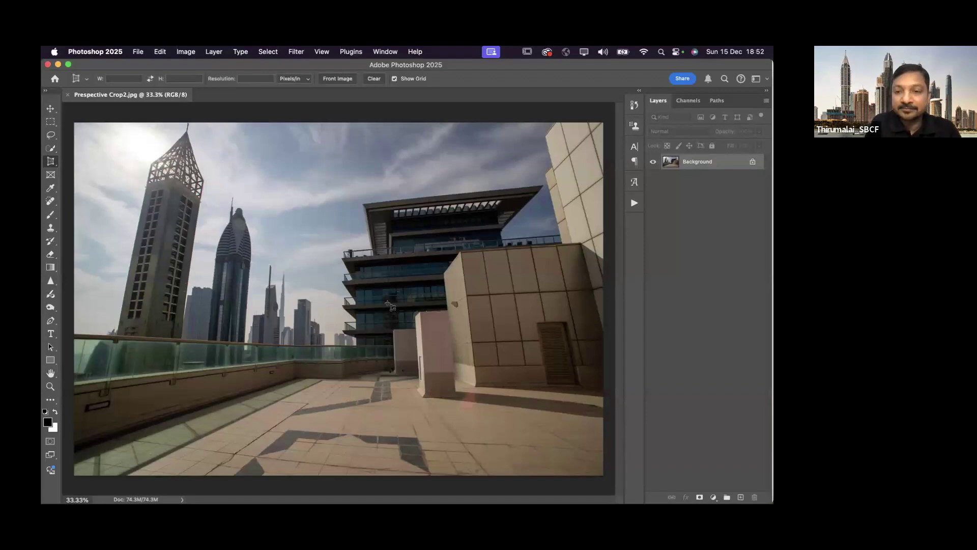
# Duplicate the Background layer of Prespective Crop2.jpg and select the Perspective Crop Tool.
pyautogui.press('super+j')
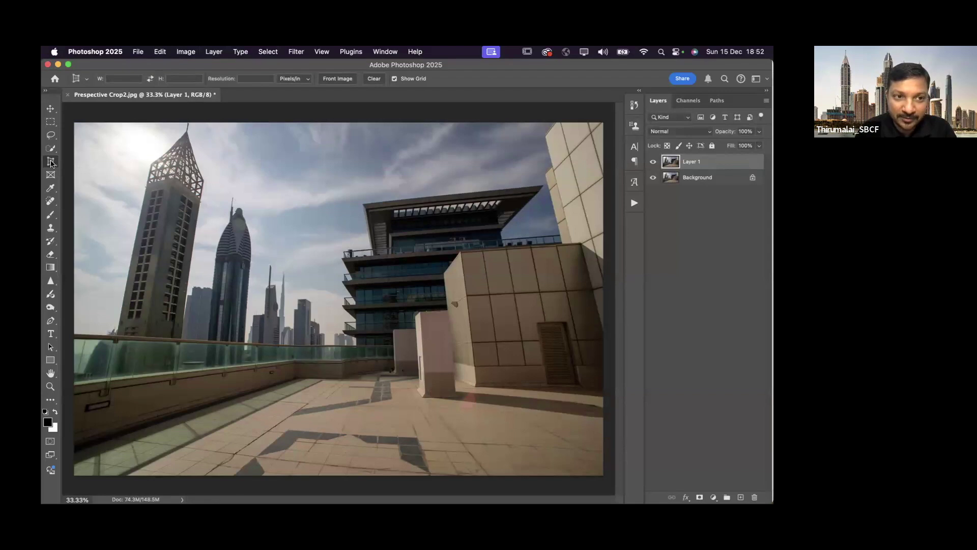
pyautogui.rightClick(52, 163)
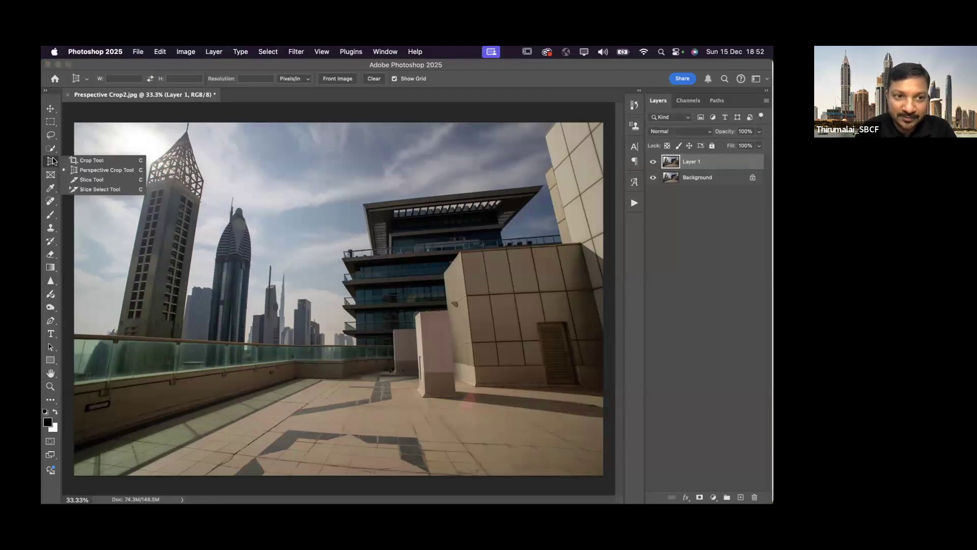
pyautogui.click(106, 170)
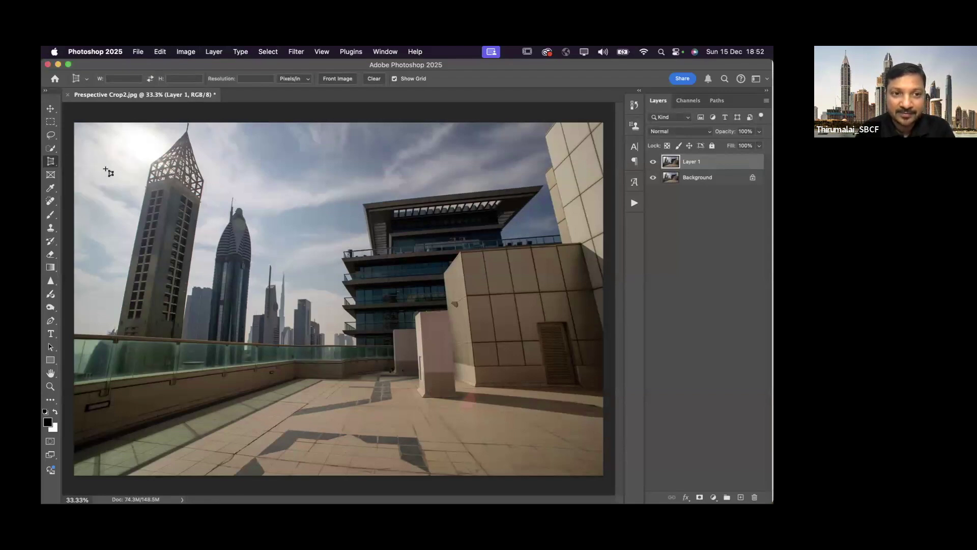
# Perspective-crop the skyline photo with a grid widening downwards, its sides parallel to the leaning tower and the beige wall, excluding the lower terrace floor.
pyautogui.moveTo(154, 128); pyautogui.dragTo(521, 412)
pyautogui.moveTo(521, 129); pyautogui.dragTo(547, 120)
pyautogui.moveTo(523, 414); pyautogui.dragTo(615, 418)
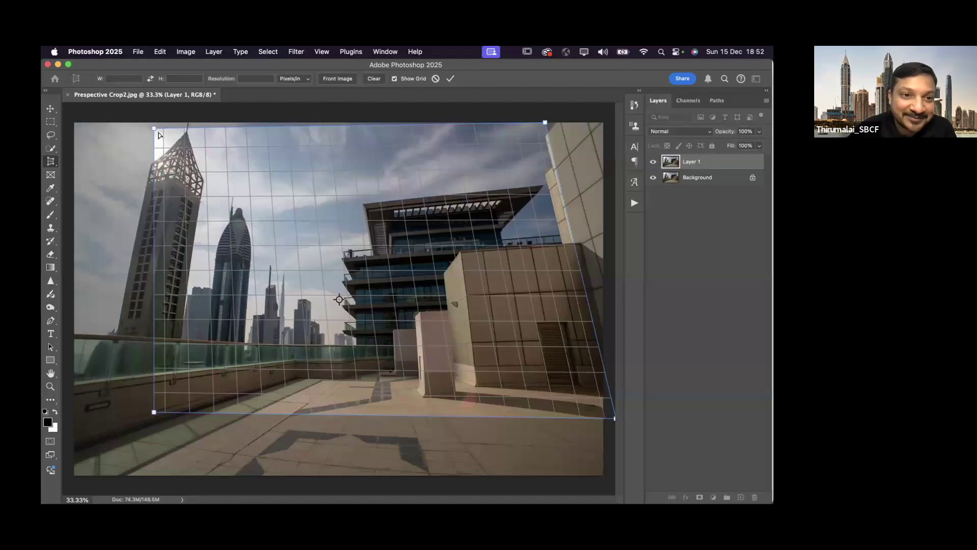
pyautogui.moveTo(149, 128); pyautogui.dragTo(145, 128)
pyautogui.moveTo(139, 123); pyautogui.dragTo(136, 122)
pyautogui.moveTo(154, 413); pyautogui.dragTo(66, 425)
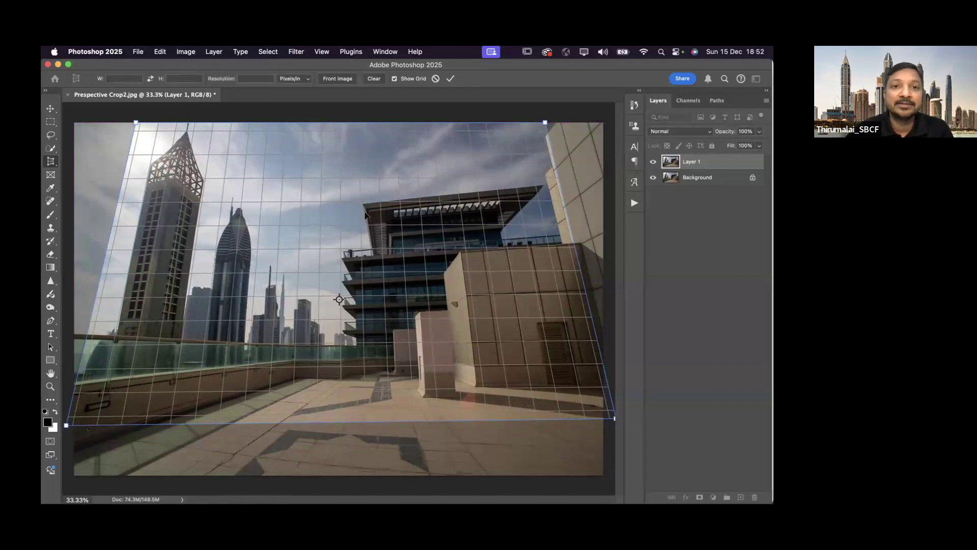
pyautogui.click(451, 79)
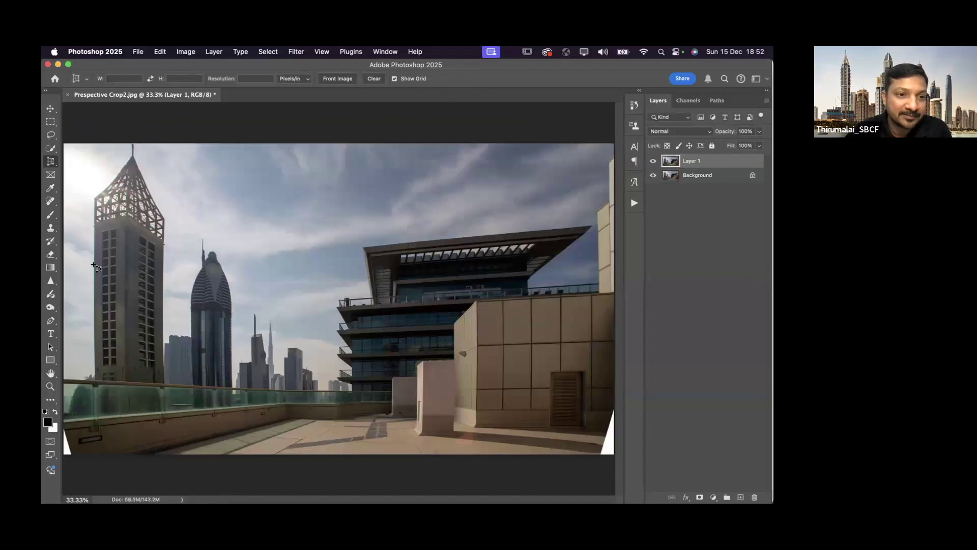
# Check the verticals of the tall tower and the beige wall against rectangular marquee selections, and deselect.
pyautogui.click(50, 122)
pyautogui.moveTo(69, 195); pyautogui.dragTo(88, 376)
pyautogui.moveTo(588, 166); pyautogui.dragTo(608, 359)
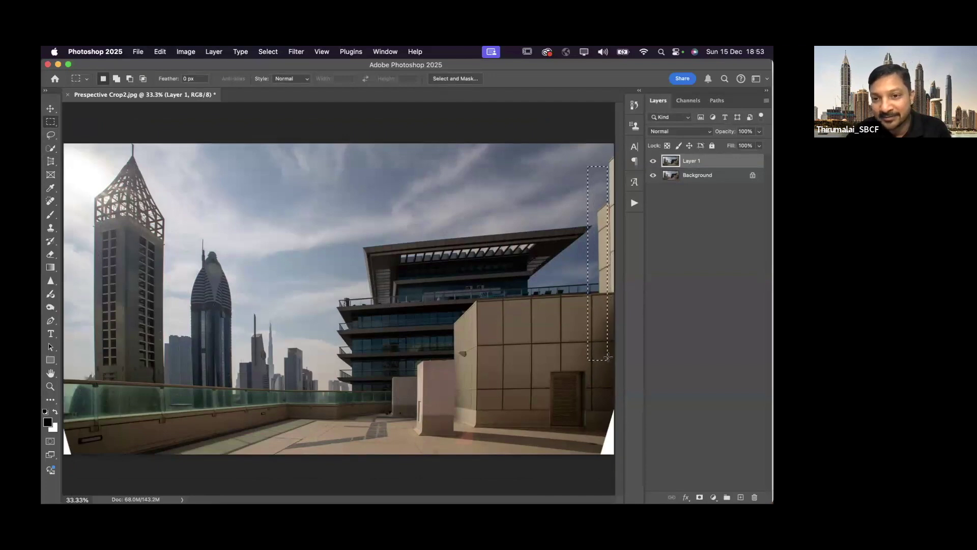
pyautogui.click(560, 476)
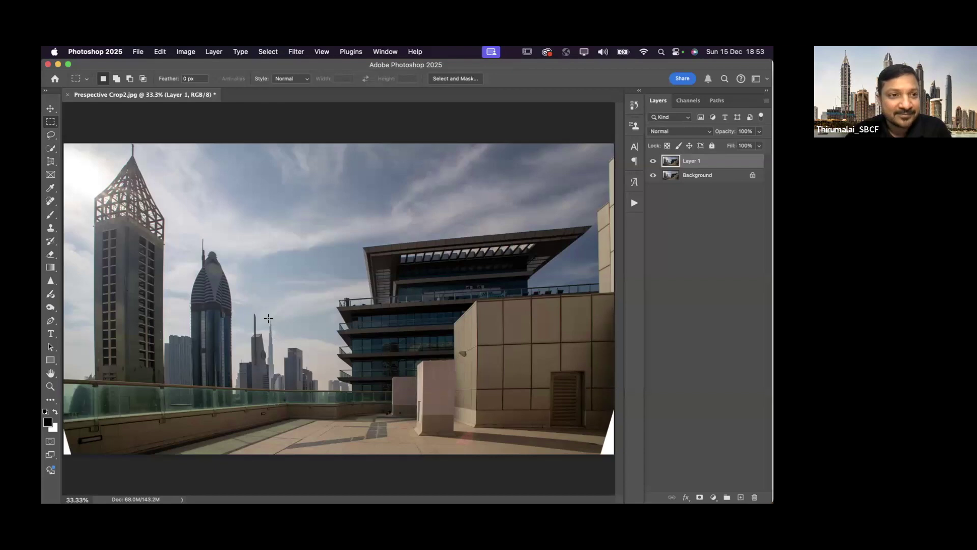
# Close Prespective Crop2.jpg without saving, and open Dual Color Gradient.jpg from the Dual Color Gradient folder in Finder with Photoshop.
pyautogui.click(67, 97)
pyautogui.click(432, 249)
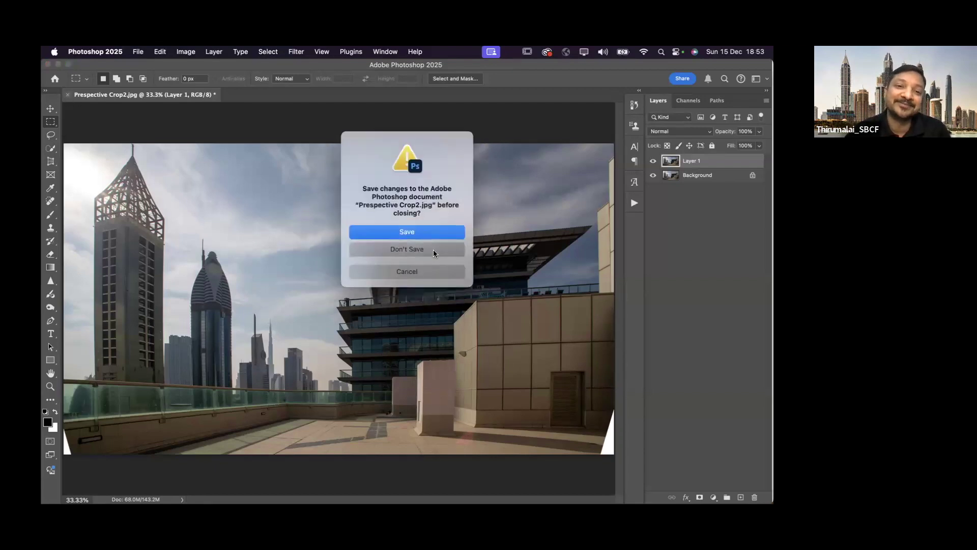
pyautogui.hotkey('ctrl', 'Up')
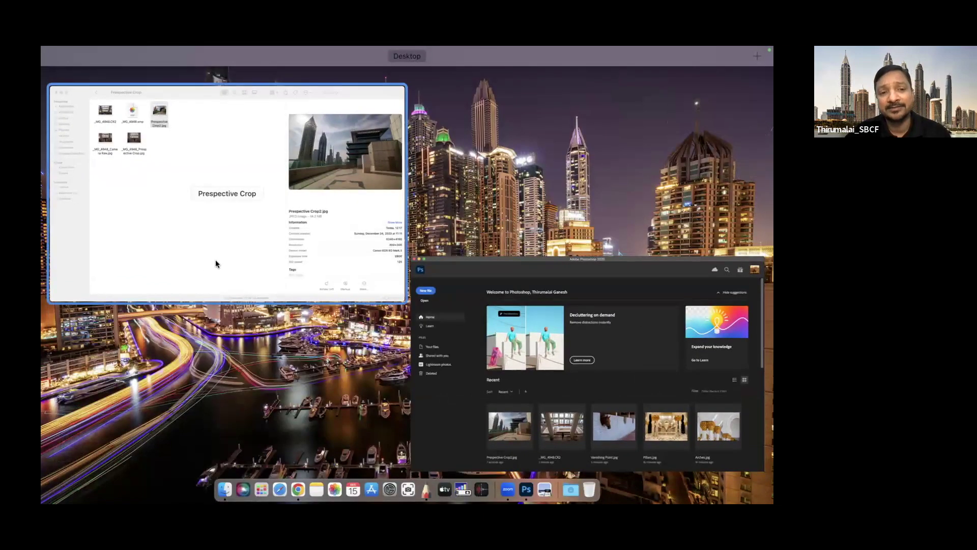
pyautogui.click(216, 264)
pyautogui.click(137, 71)
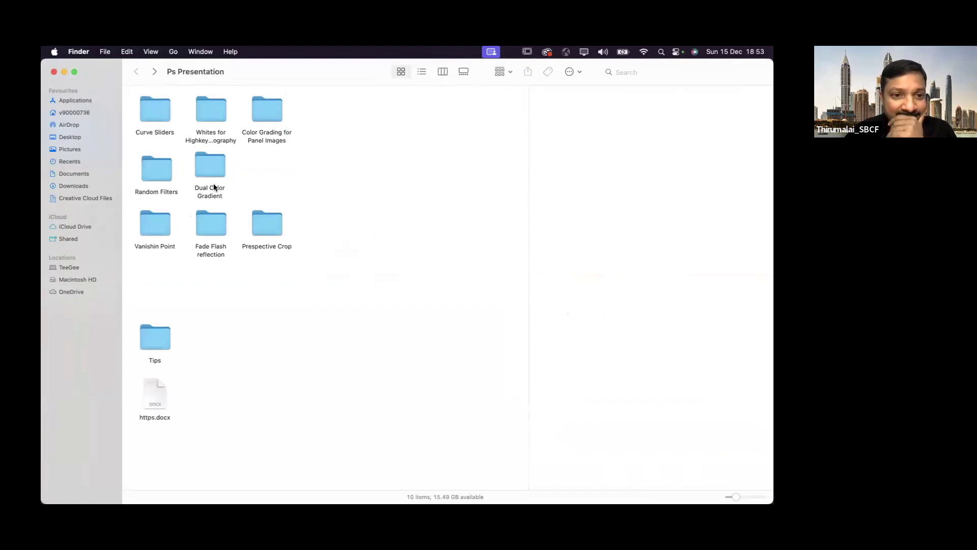
pyautogui.doubleClick(212, 169)
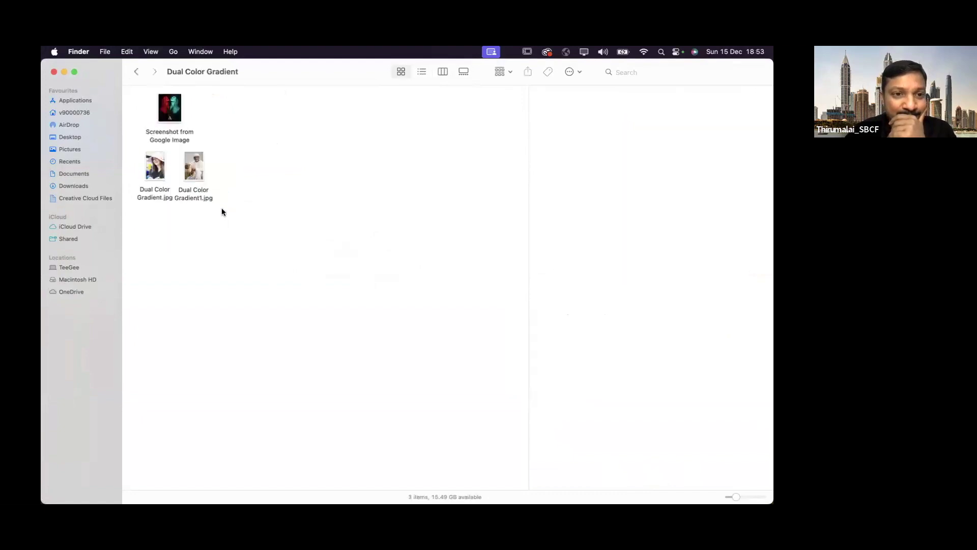
pyautogui.rightClick(153, 167)
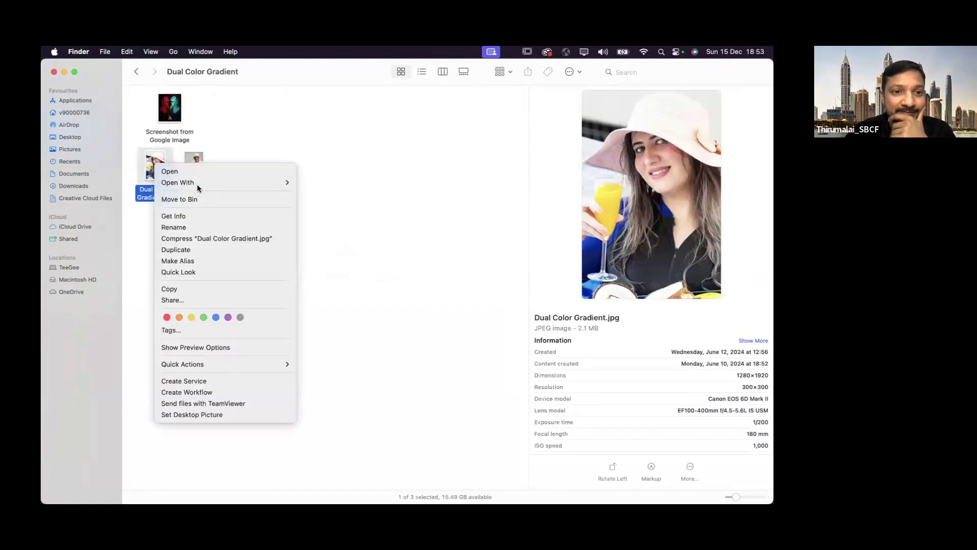
pyautogui.moveTo(214, 182)
pyautogui.click(335, 212)
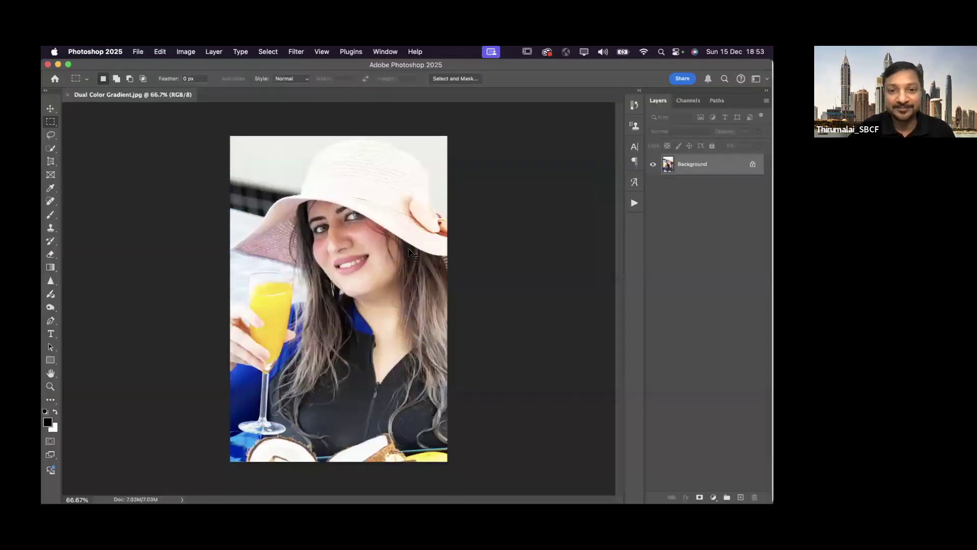
# Duplicate the portrait's Background layer and open the Camera Raw Filter on the copy.
pyautogui.press('super+plus')
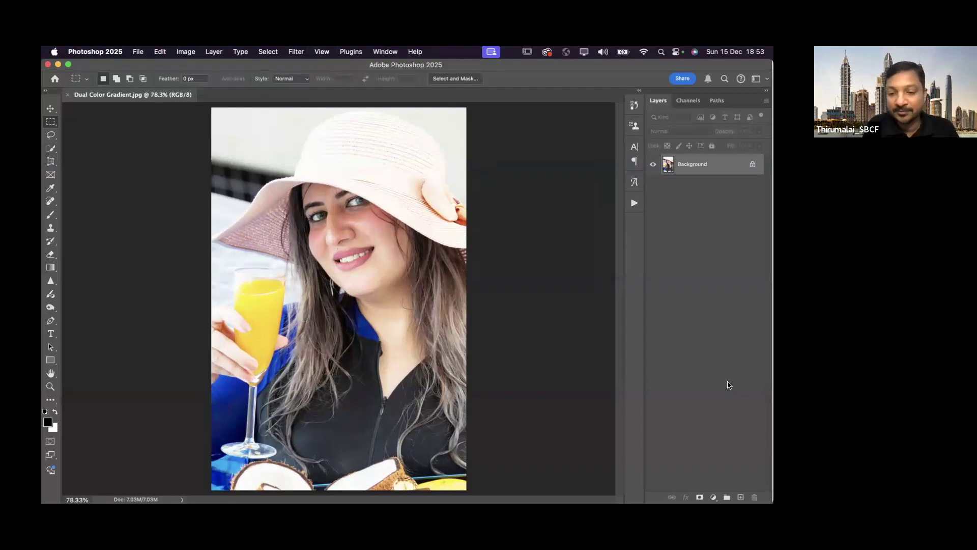
pyautogui.press('super+j')
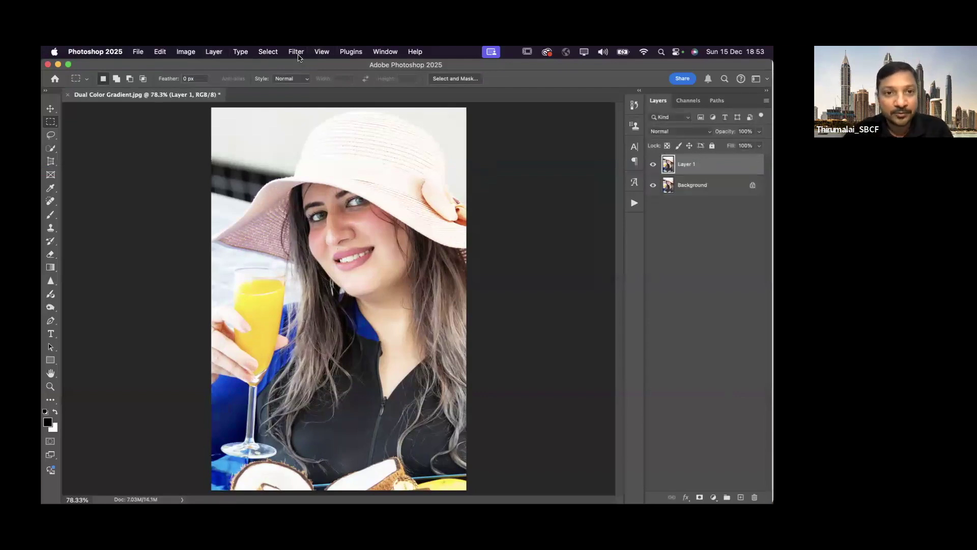
pyautogui.click(297, 52)
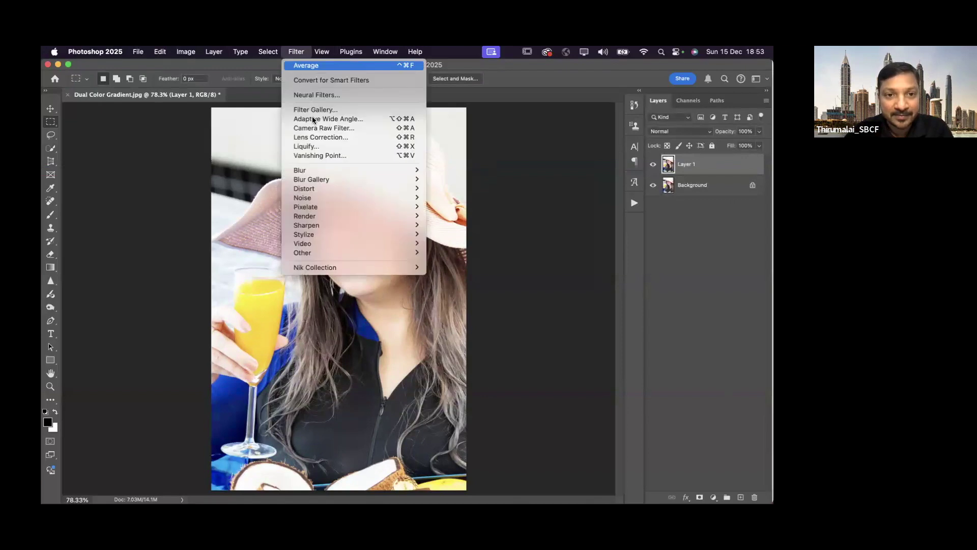
pyautogui.click(336, 129)
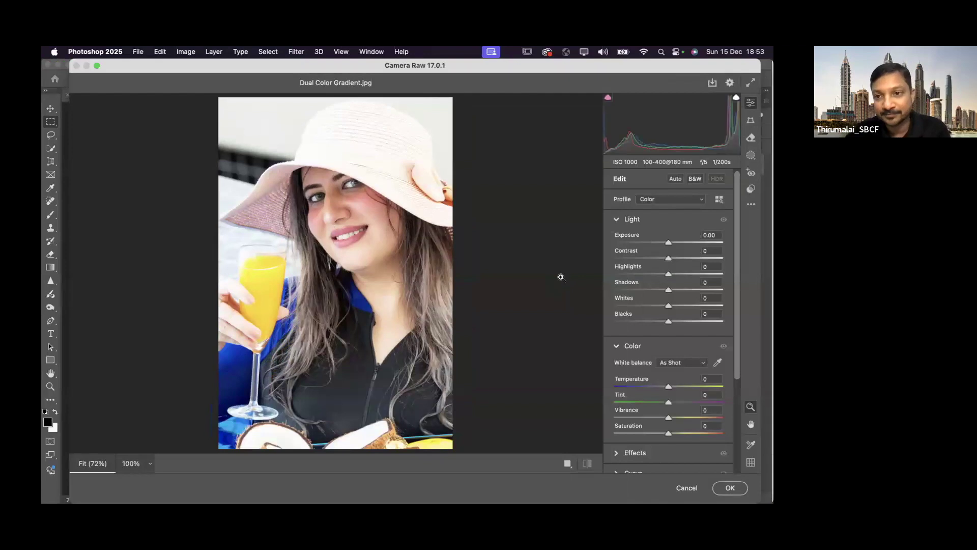
# Try the Adaptive: Portrait preset Enhance Portrait on the portrait at an amount of 68.
pyautogui.click(751, 190)
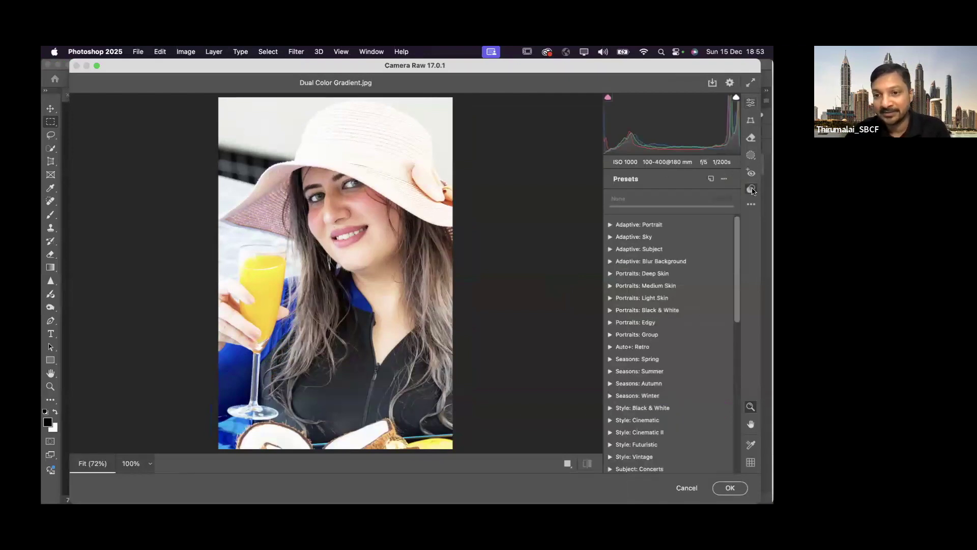
pyautogui.click(610, 225)
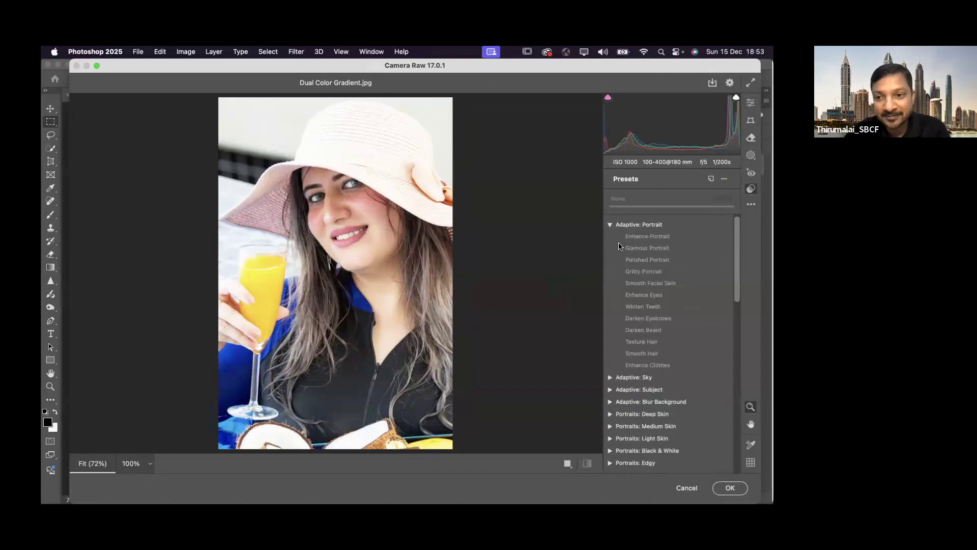
pyautogui.click(657, 239)
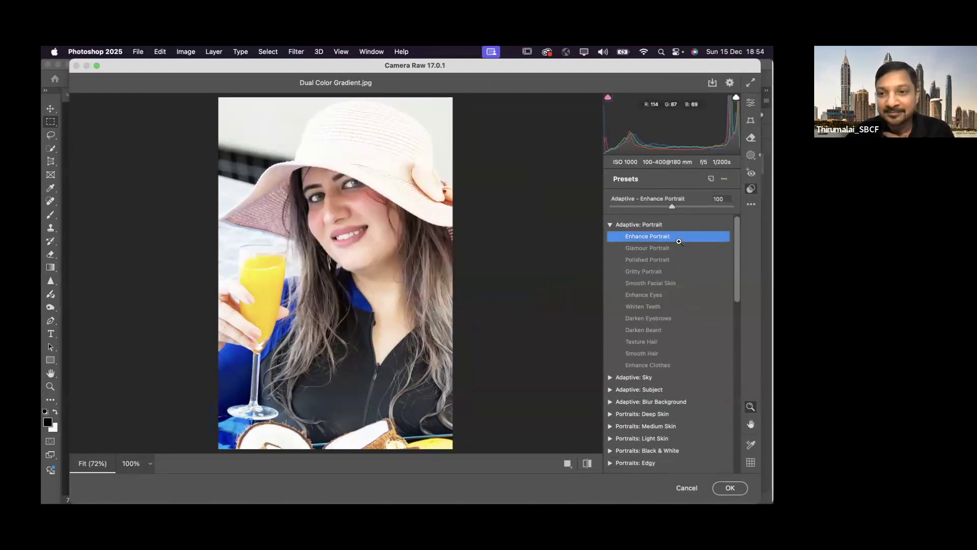
pyautogui.moveTo(674, 206)
pyautogui.mouseDown()
pyautogui.moveTo(711, 213)
pyautogui.moveTo(657, 209)
pyautogui.mouseUp()
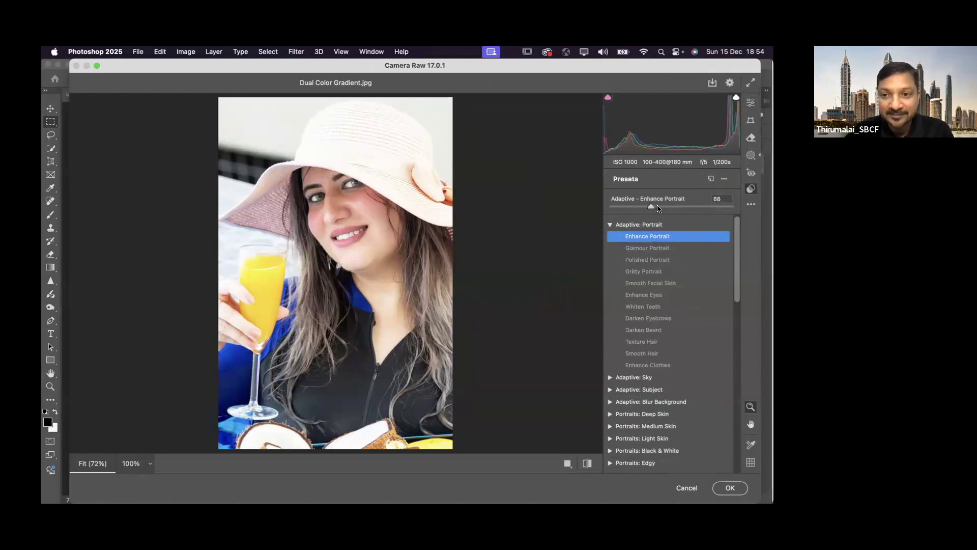
# Try the Enhance Eyes preset on the portrait at an amount of 91 and inspect the eyes up close.
pyautogui.click(650, 295)
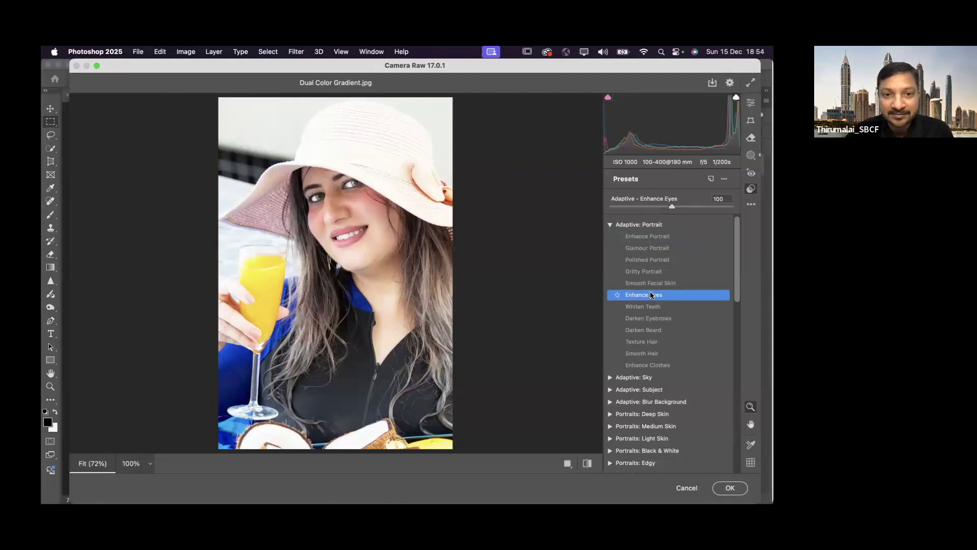
pyautogui.moveTo(671, 208); pyautogui.dragTo(703, 215)
pyautogui.moveTo(329, 186); pyautogui.dragTo(667, 208)
pyautogui.click(651, 208)
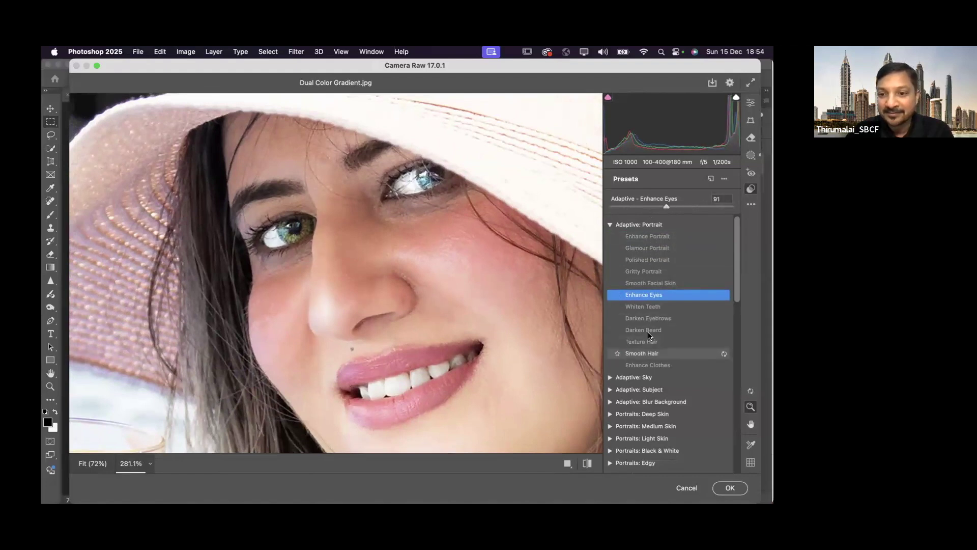
pyautogui.press('super+0')
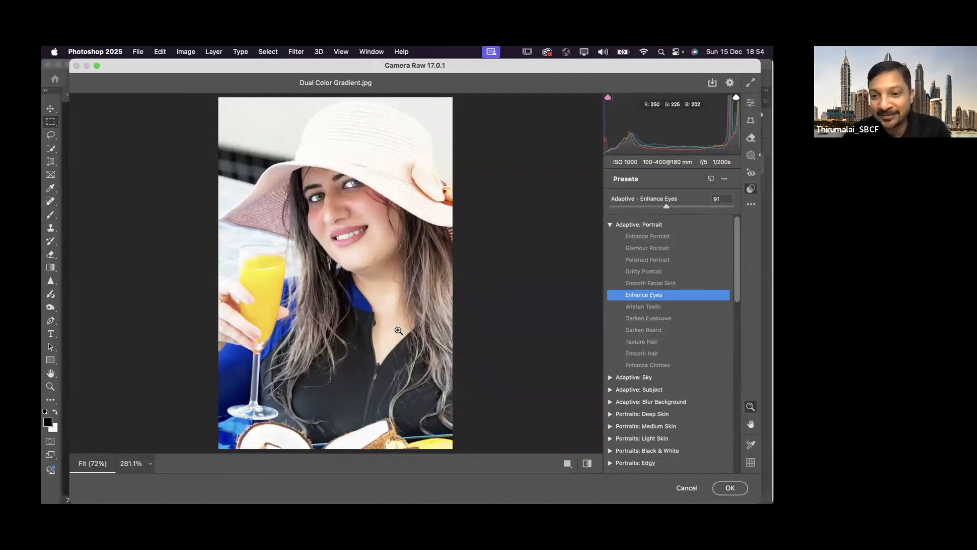
# Try the Texture Hair preset at an amount of 89 and check the hair up close.
pyautogui.moveTo(437, 265); pyautogui.dragTo(491, 266)
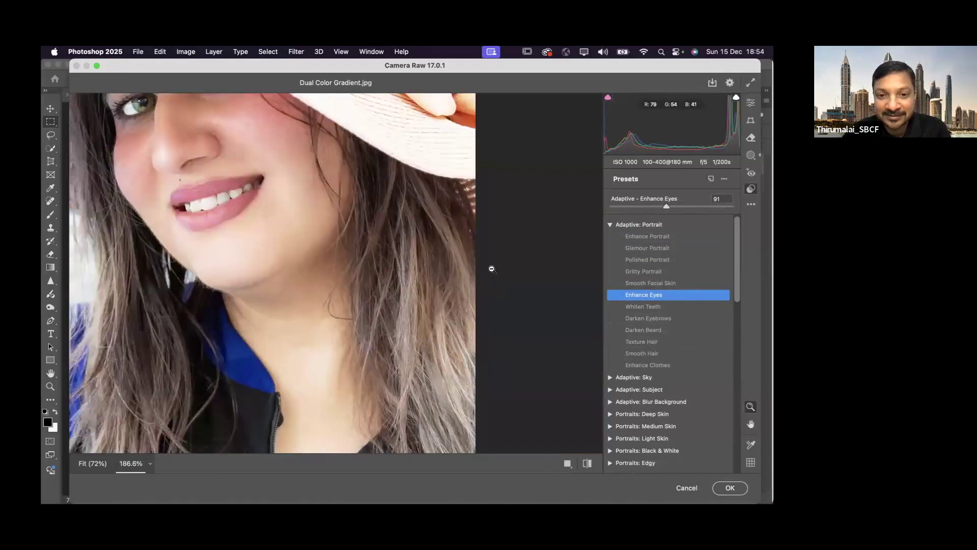
pyautogui.click(652, 342)
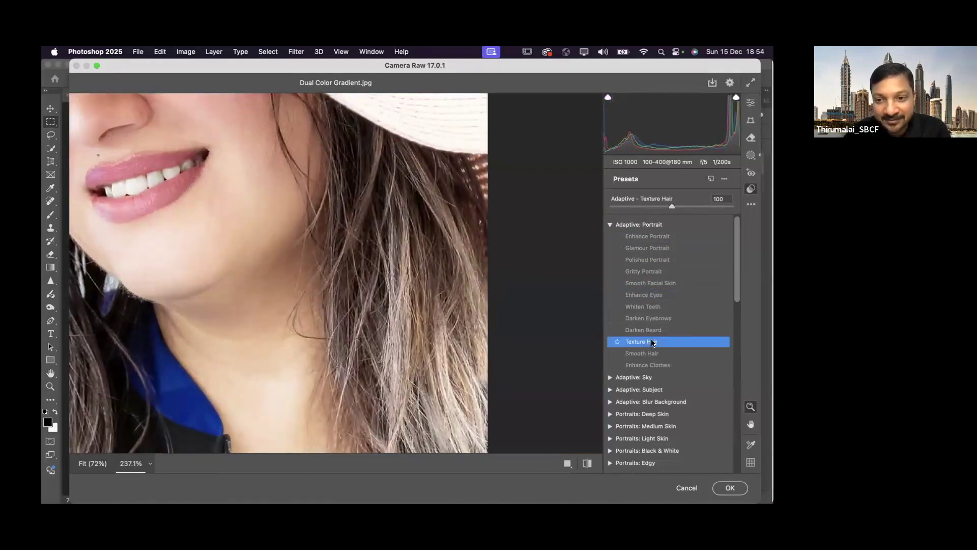
pyautogui.moveTo(672, 207)
pyautogui.mouseDown()
pyautogui.moveTo(708, 209)
pyautogui.moveTo(650, 208)
pyautogui.moveTo(670, 210)
pyautogui.mouseUp()
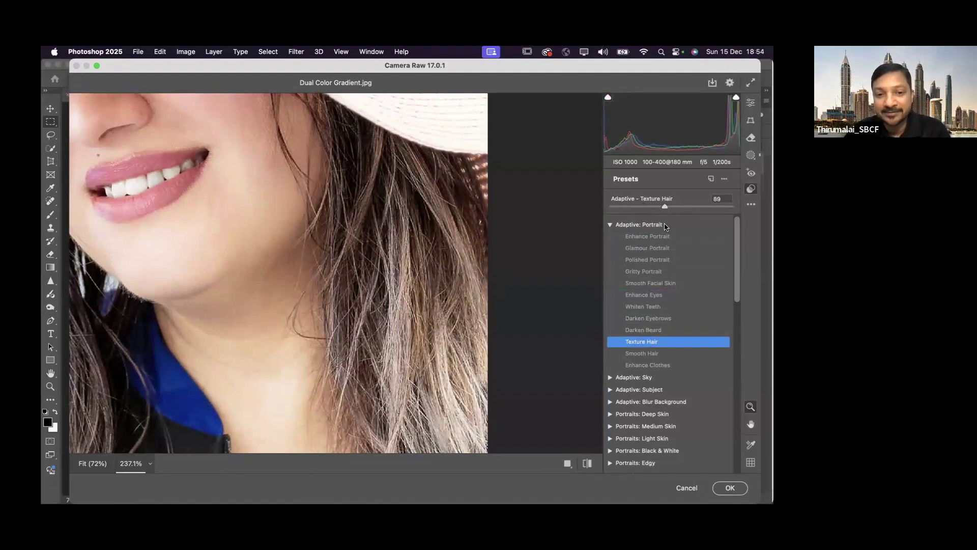
pyautogui.press('super+0')
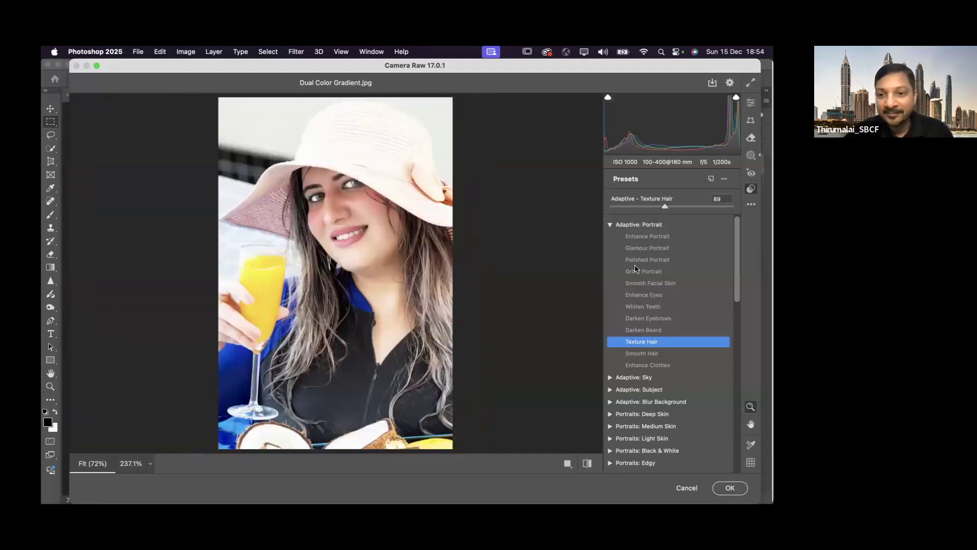
# Look through the Camera Raw preset groups from Adaptive: Portrait down to B&W.
pyautogui.click(611, 225)
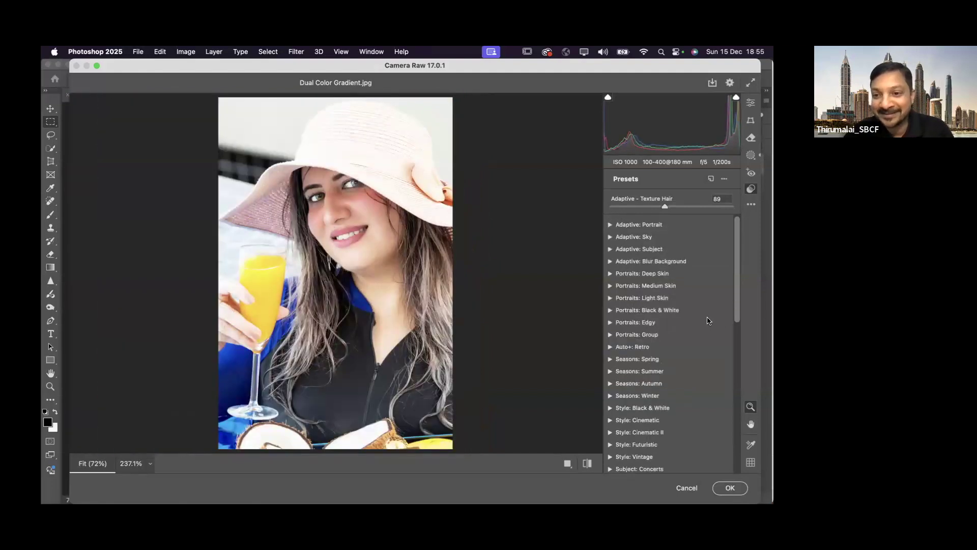
pyautogui.scroll(-1, 738, 258)
pyautogui.scroll(1, 741, 256)
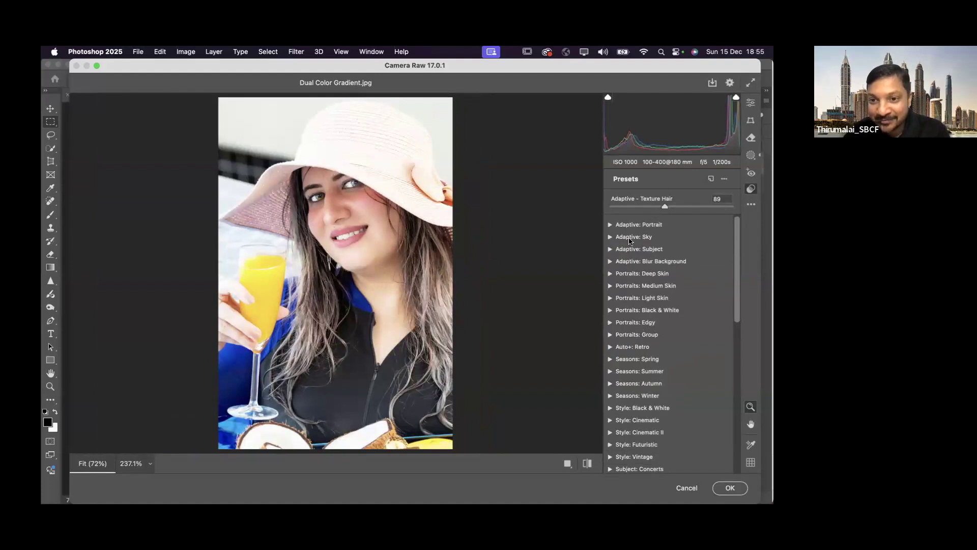
pyautogui.click(610, 225)
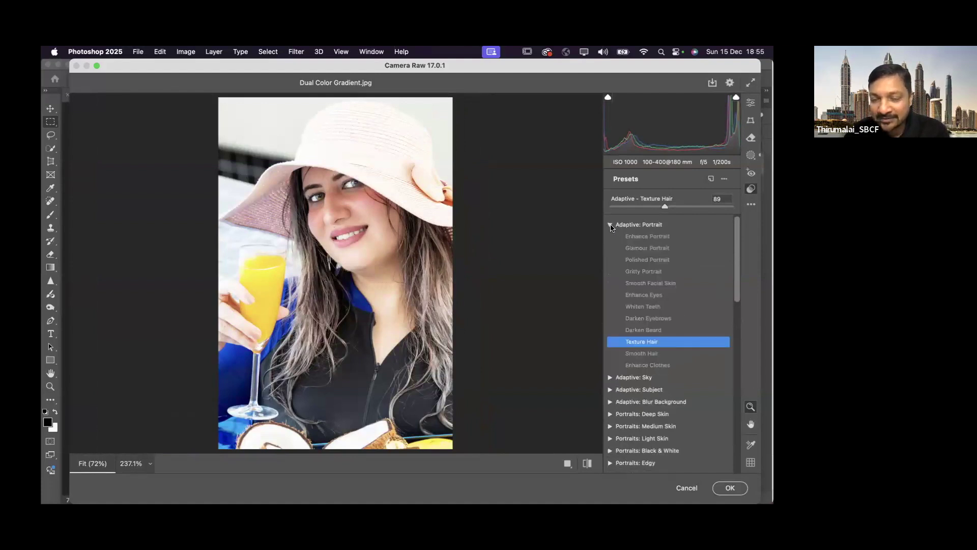
pyautogui.click(611, 226)
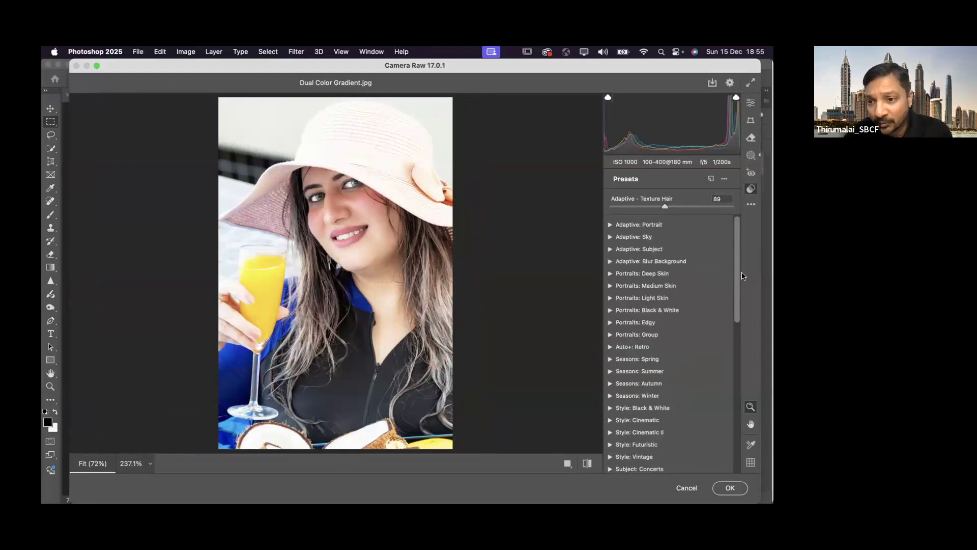
pyautogui.scroll(-3, 734, 344)
pyautogui.scroll(-6, 735, 344)
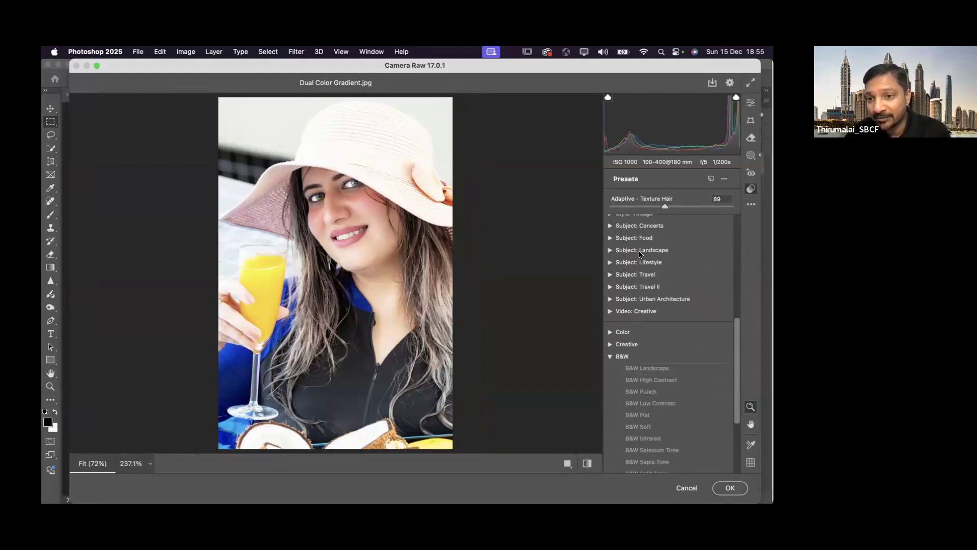
# Discard the Camera Raw changes and close Dual Color Gradient.jpg without saving.
pyautogui.click(686, 489)
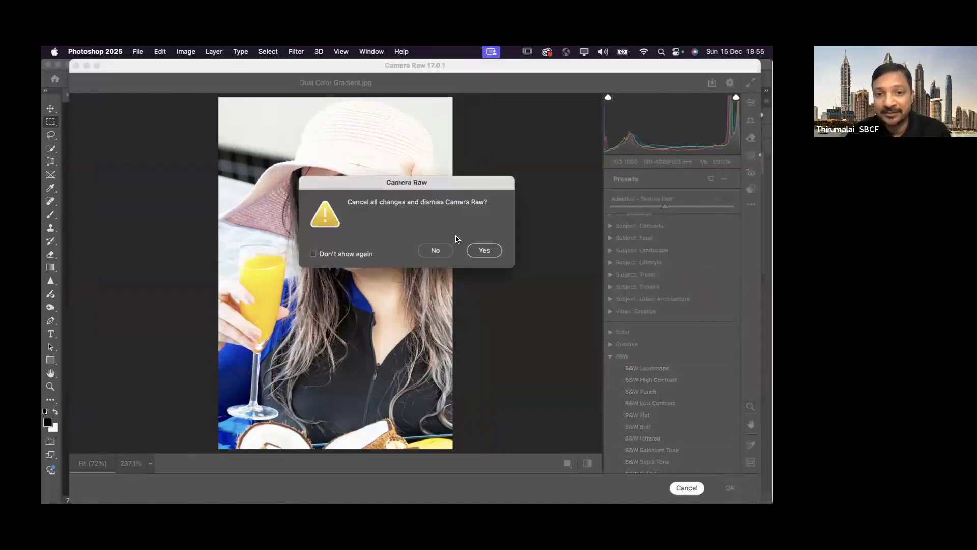
pyautogui.click(484, 251)
pyautogui.click(67, 95)
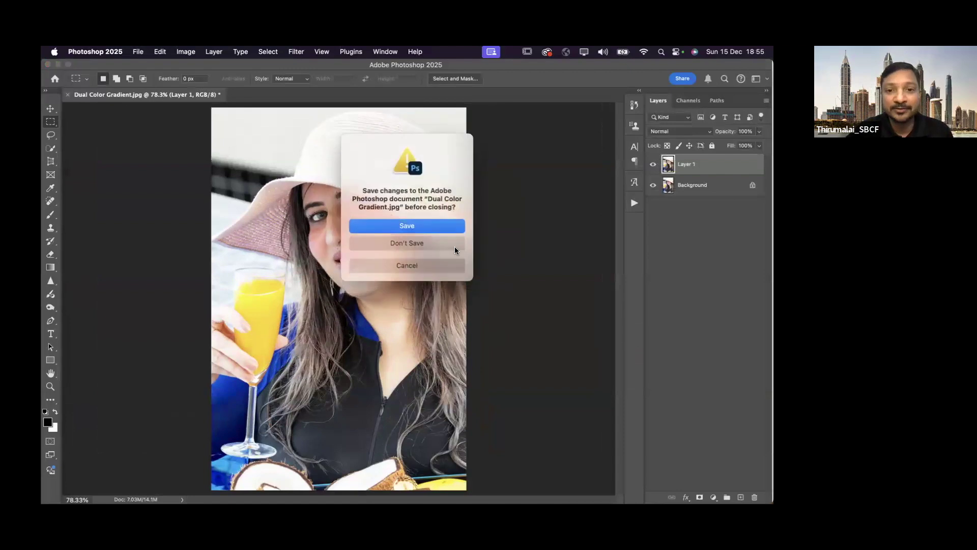
pyautogui.click(448, 243)
# Open Random Filters2.jpg from the Random Filters folder in Finder with Photoshop.
pyautogui.hotkey('ctrl', 'Up')
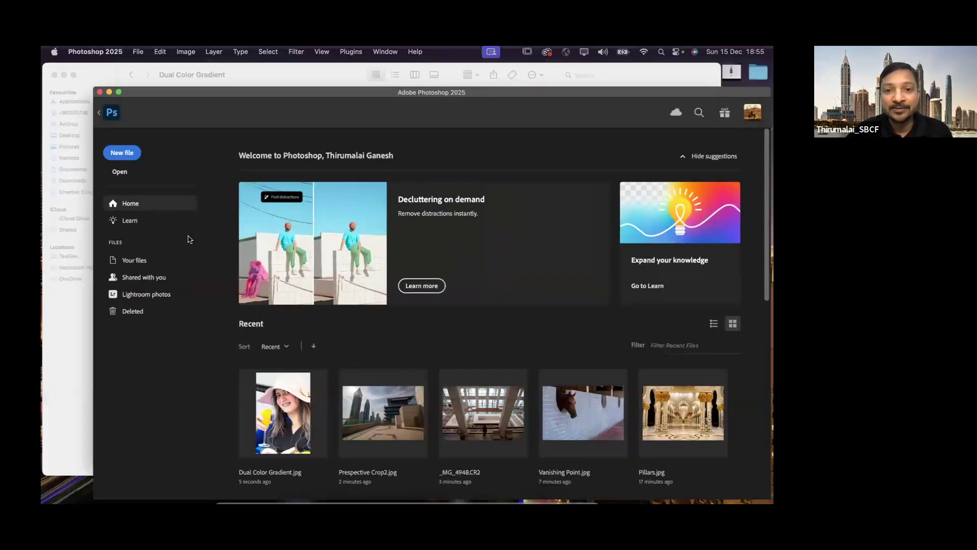
pyautogui.click(200, 232)
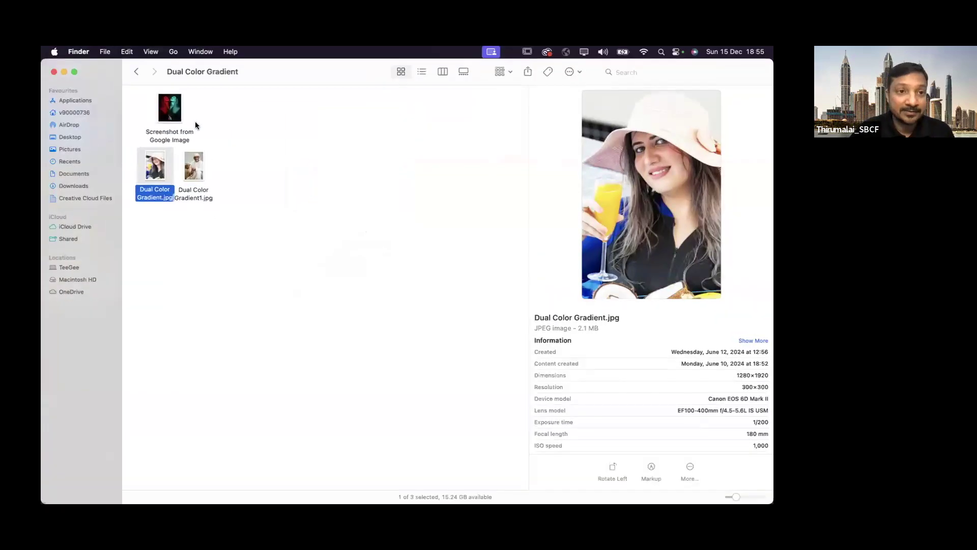
pyautogui.click(136, 72)
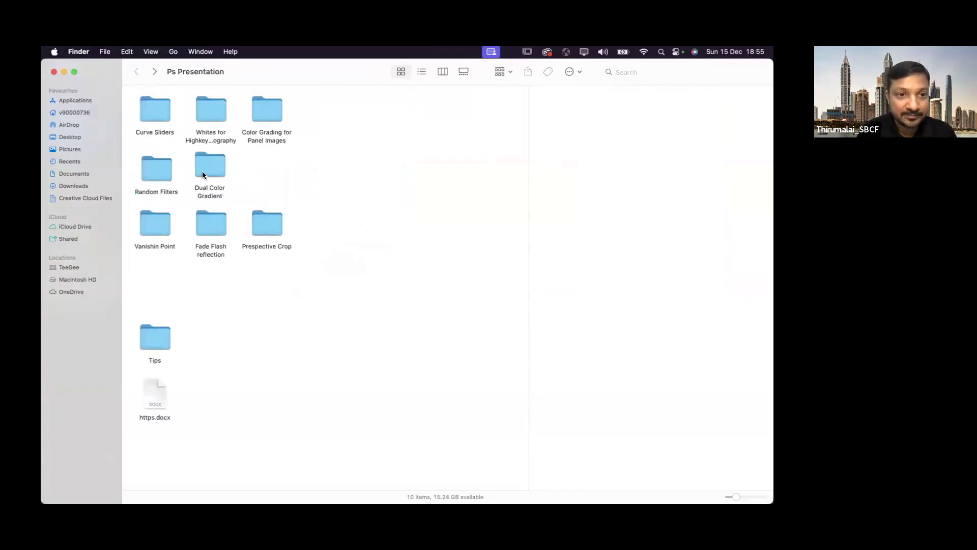
pyautogui.doubleClick(161, 165)
pyautogui.click(209, 115)
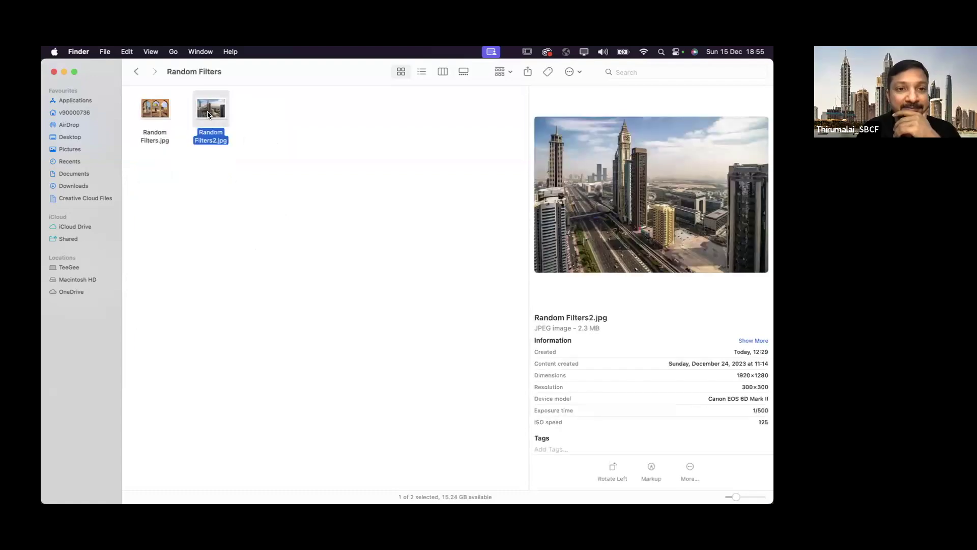
pyautogui.rightClick(209, 114)
pyautogui.moveTo(250, 129)
pyautogui.click(415, 159)
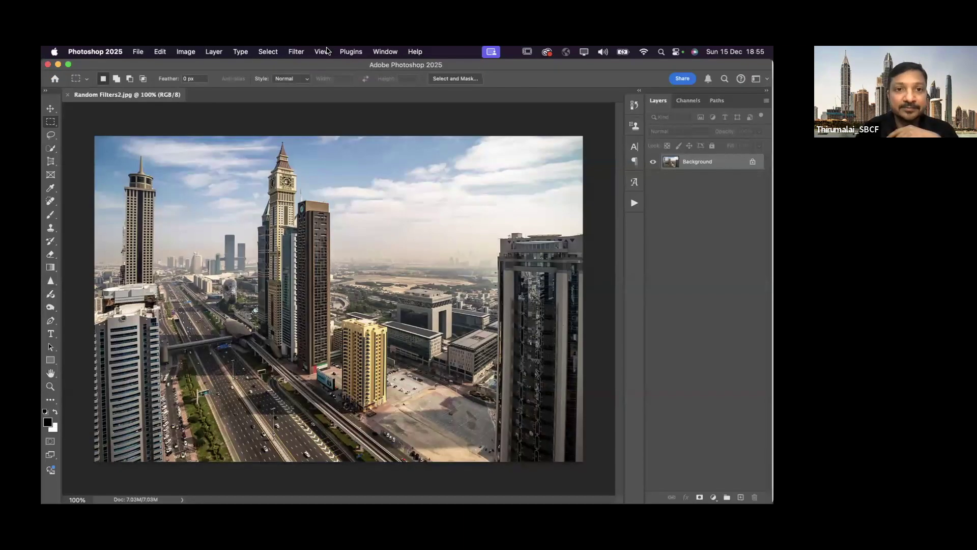
# Open the Camera Raw Filter on the cityscape and expand the Subject: Urban Architecture preset group.
pyautogui.click(294, 51)
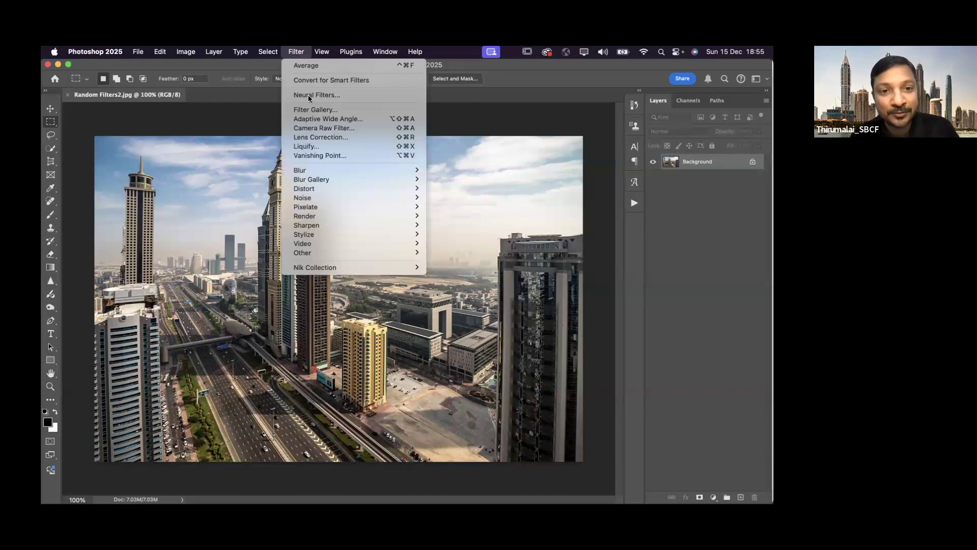
pyautogui.click(340, 128)
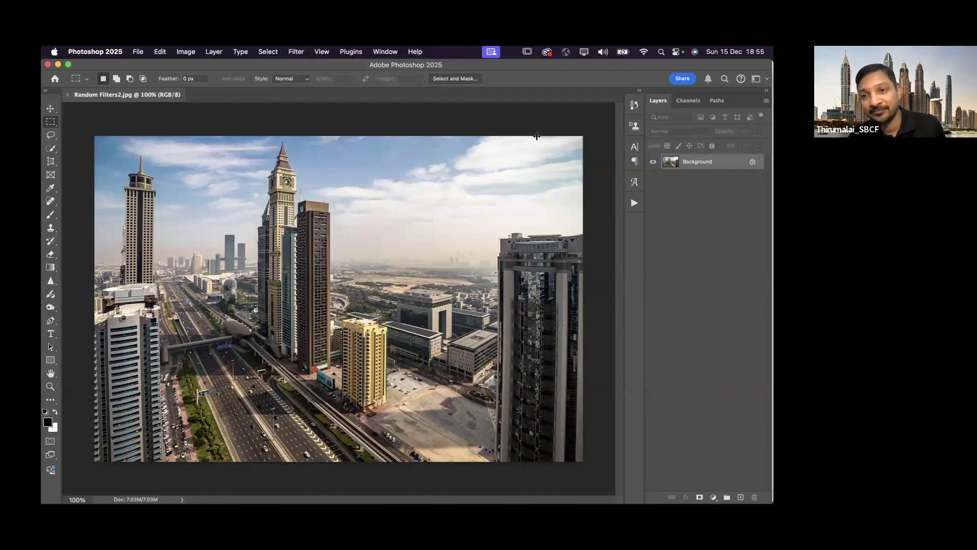
pyautogui.click(751, 190)
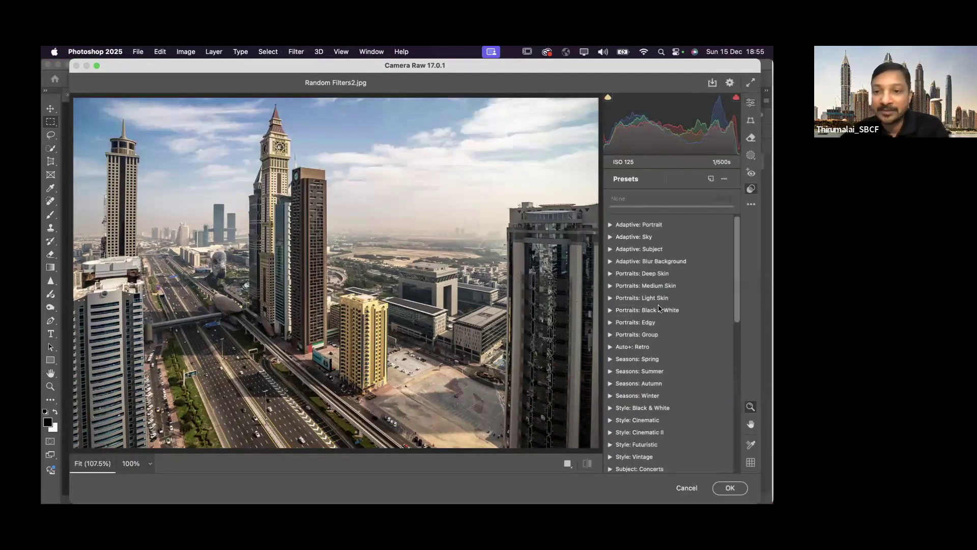
pyautogui.scroll(-3, 738, 275)
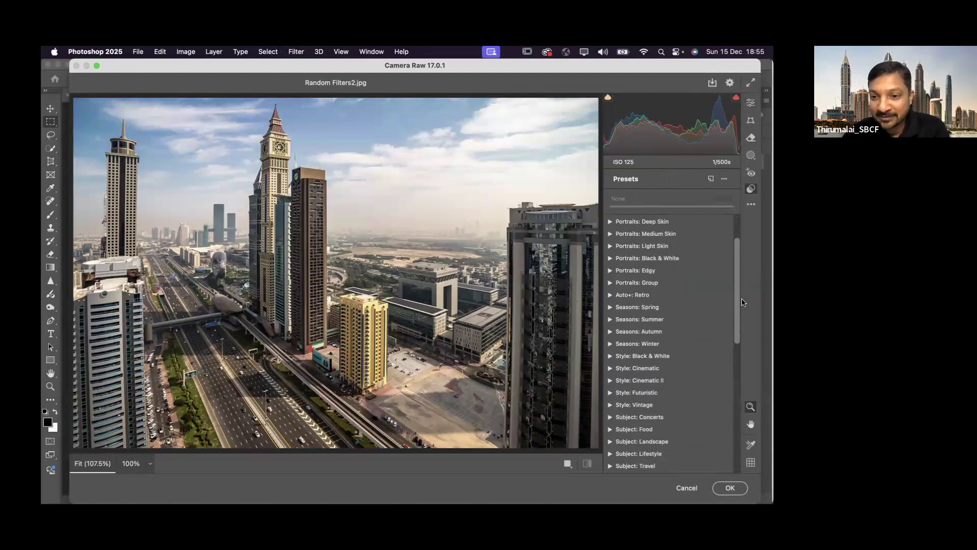
pyautogui.scroll(-5, 743, 306)
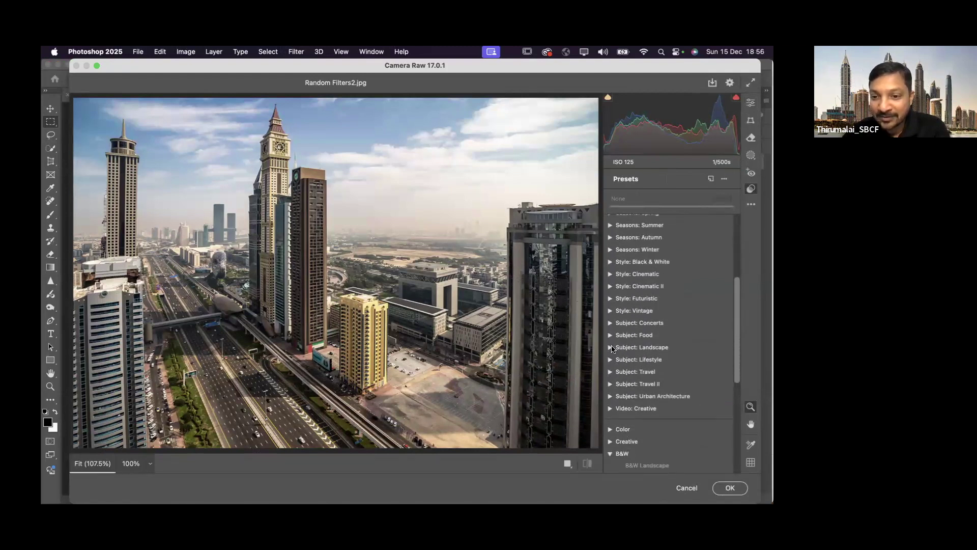
pyautogui.click(610, 397)
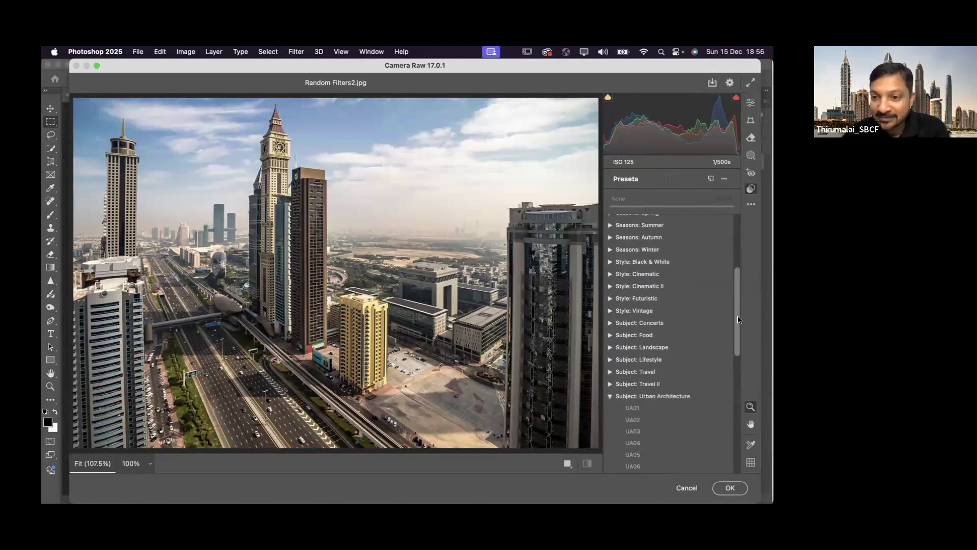
pyautogui.scroll(-8, 741, 387)
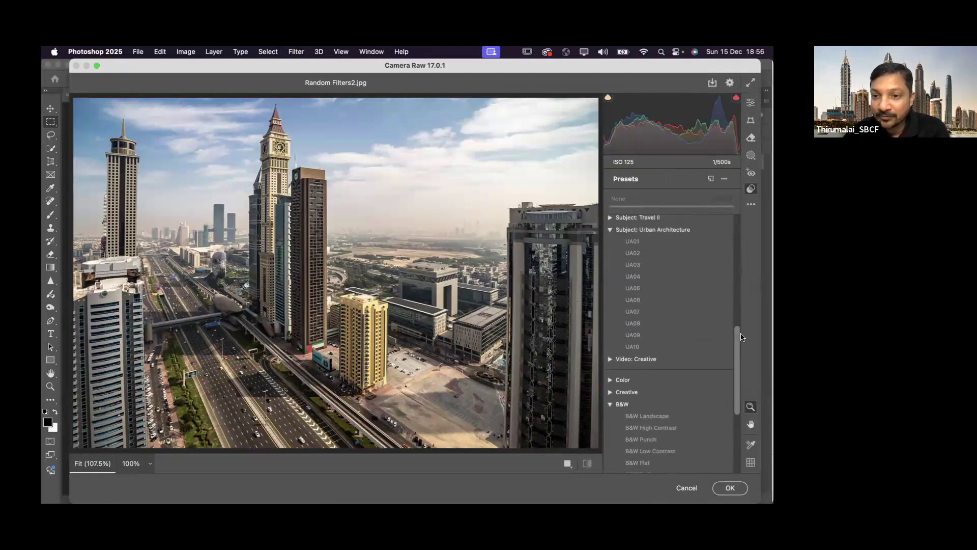
# Compare several Urban Architecture presets on the cityscape, including UA01, UA03 and UA05, and apply UA04 at an amount of 40.
pyautogui.click(634, 266)
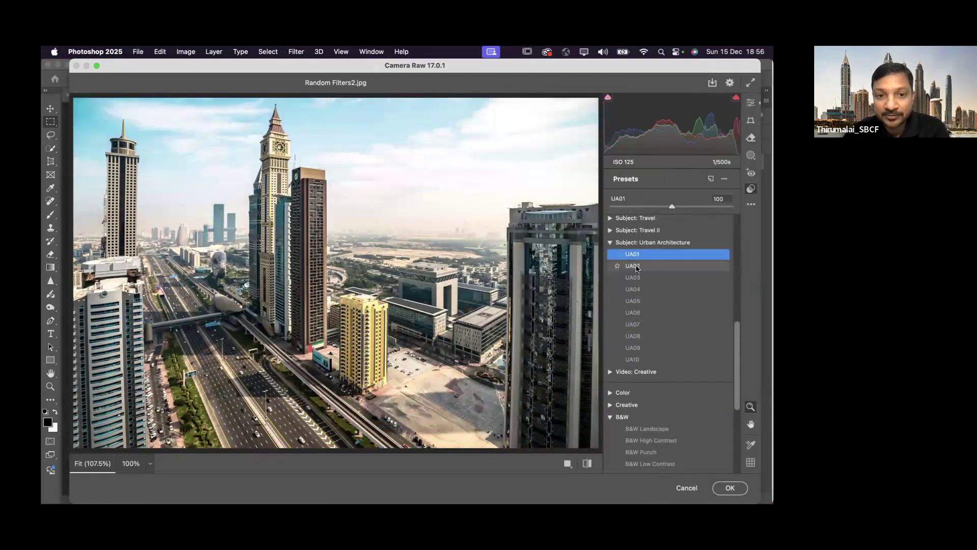
pyautogui.click(636, 278)
pyautogui.click(637, 290)
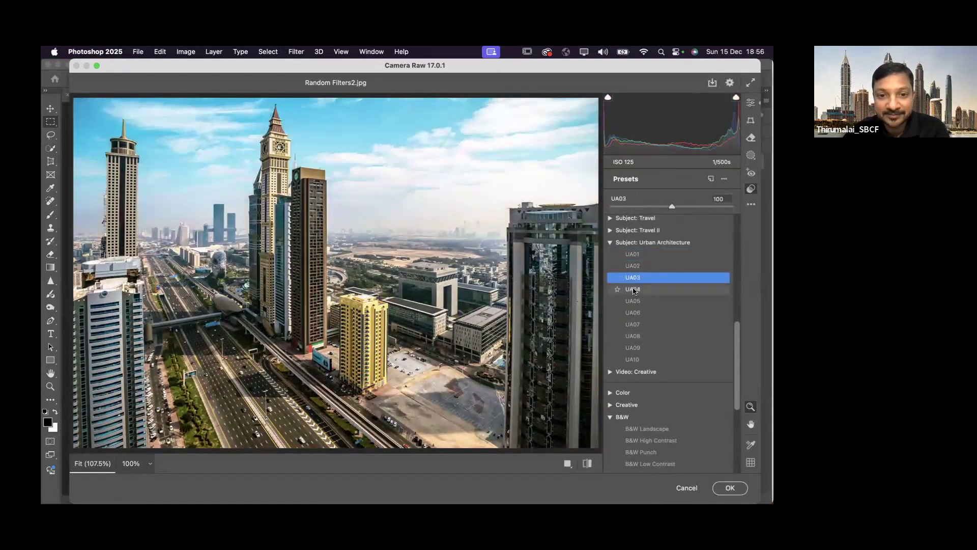
pyautogui.click(636, 301)
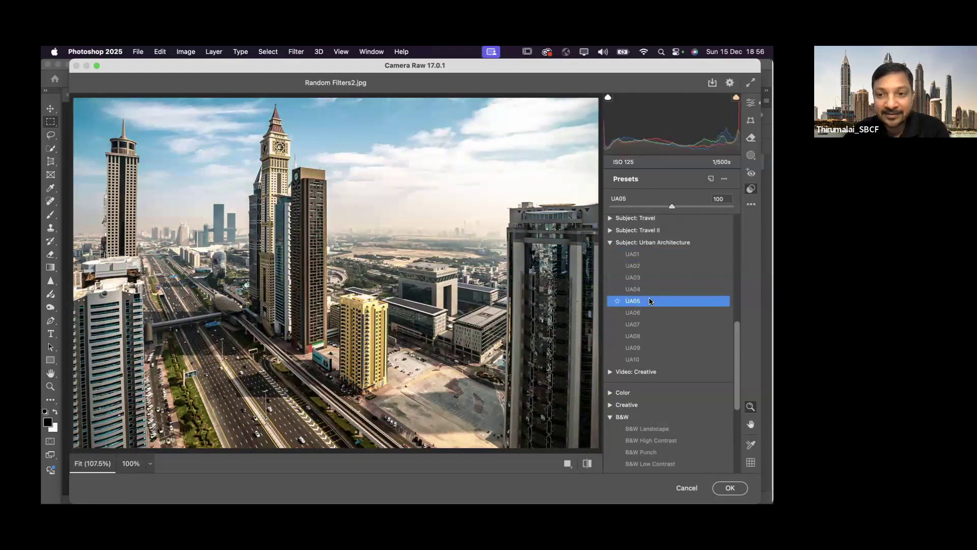
pyautogui.click(636, 289)
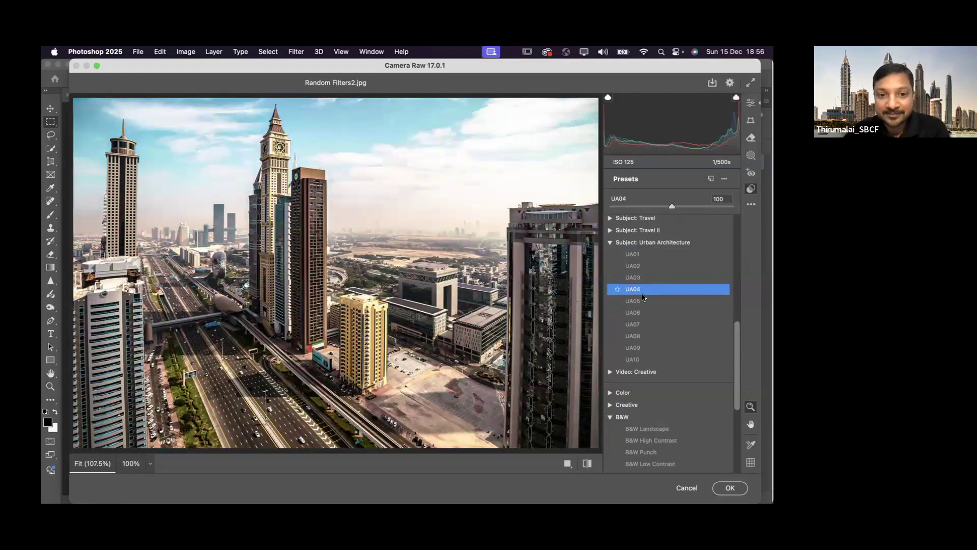
pyautogui.moveTo(672, 207); pyautogui.dragTo(637, 207)
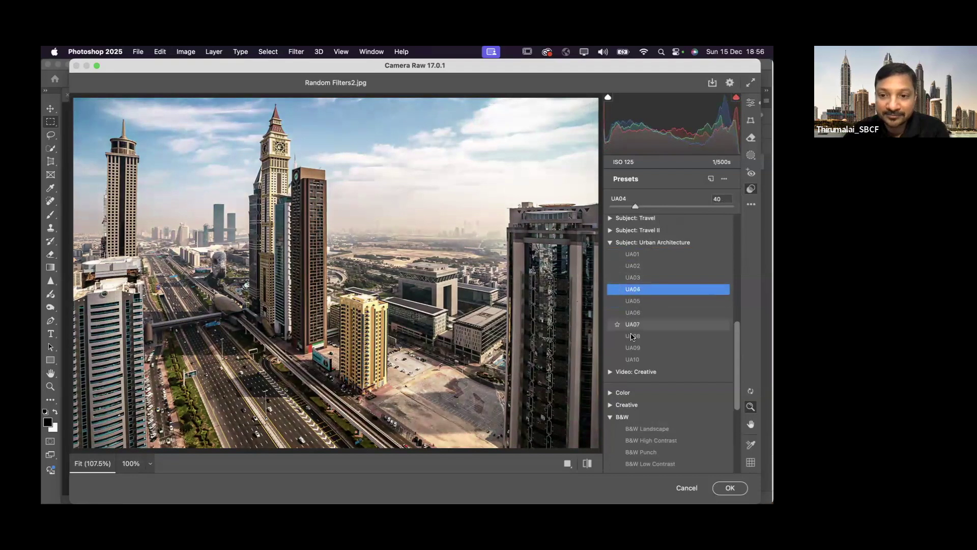
# Try the UA08 preset on the cityscape at an amount of 99 and collapse the Subject: Urban Architecture group.
pyautogui.click(636, 335)
pyautogui.moveTo(672, 207); pyautogui.dragTo(704, 207)
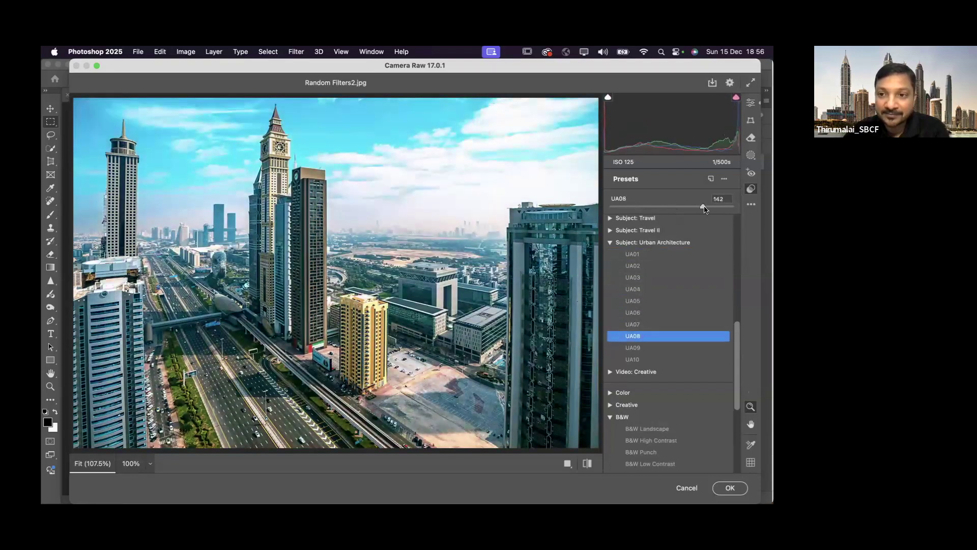
pyautogui.click(670, 207)
pyautogui.click(611, 242)
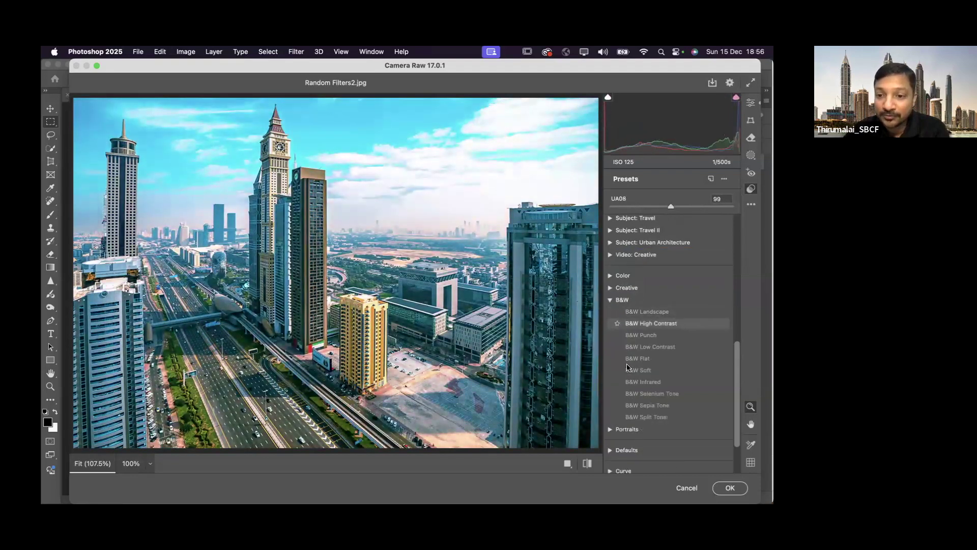
# Try the B&W Landscape, B&W High Contrast and B&W Soft presets on the cityscape, varying the Landscape and Soft amounts.
pyautogui.click(646, 311)
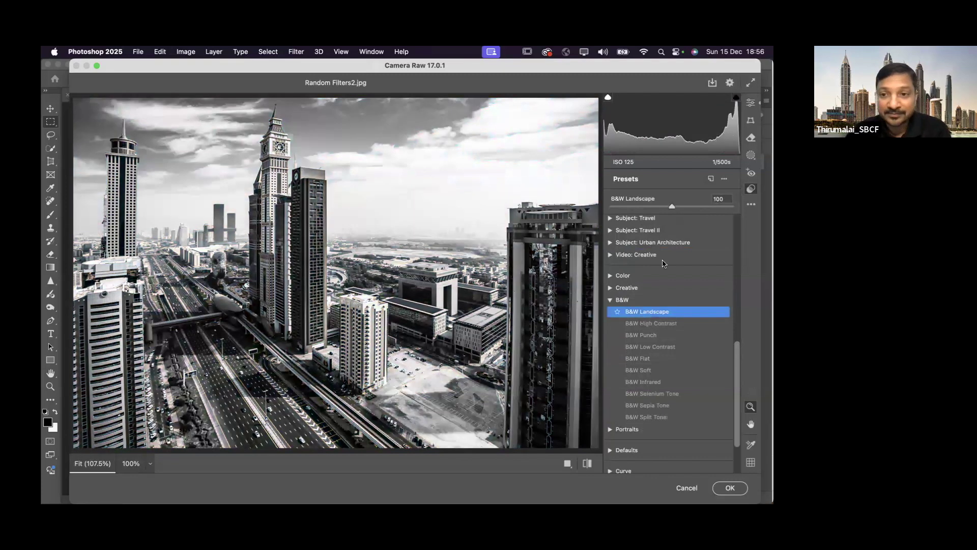
pyautogui.moveTo(672, 207); pyautogui.dragTo(656, 208)
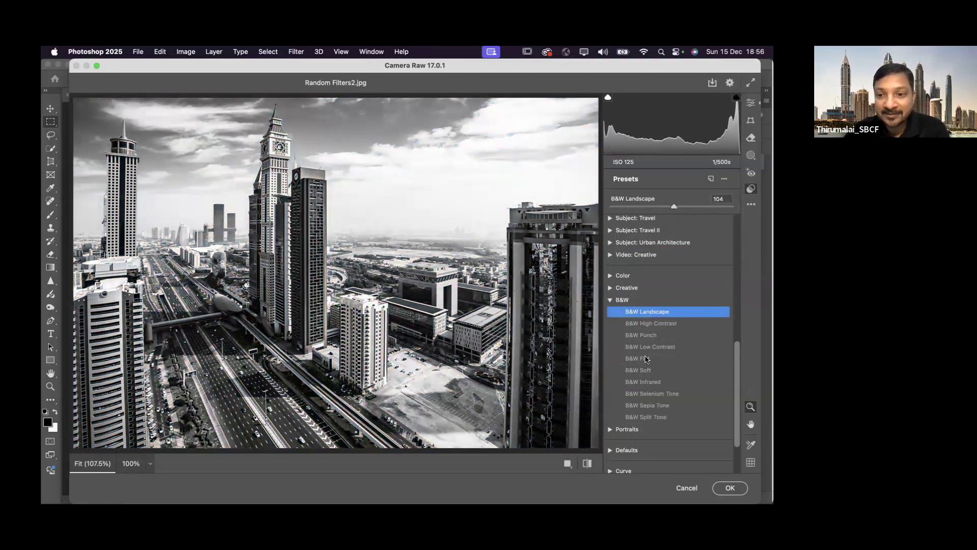
pyautogui.click(643, 325)
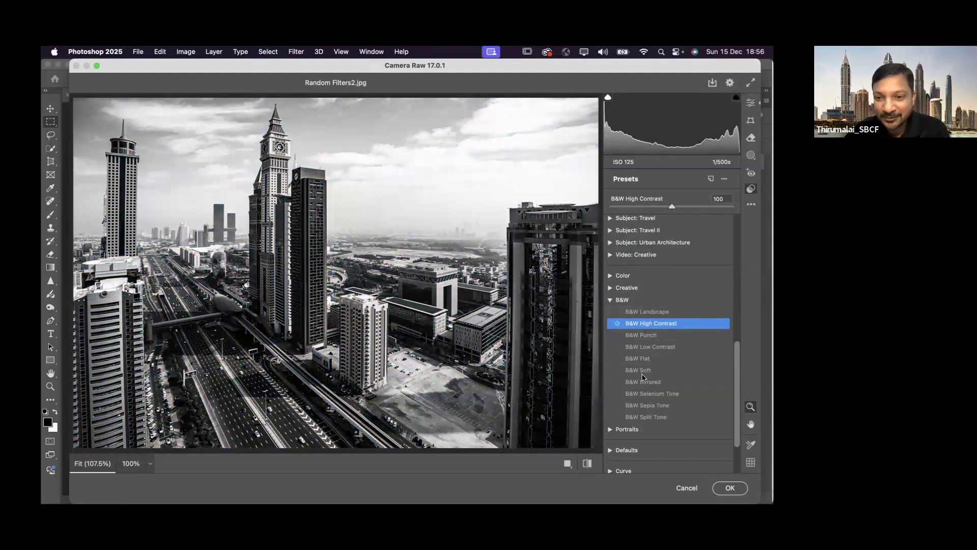
pyautogui.click(643, 371)
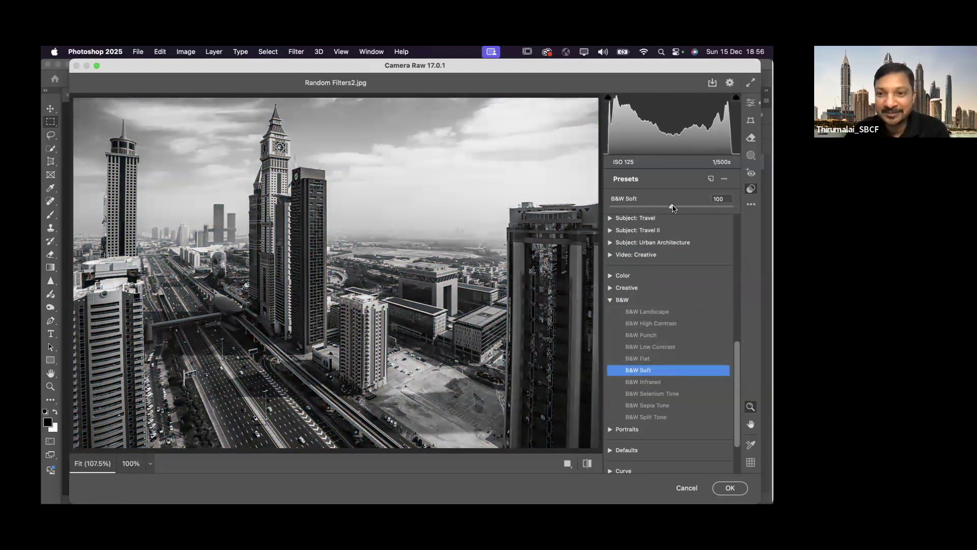
pyautogui.moveTo(697, 208); pyautogui.dragTo(654, 207)
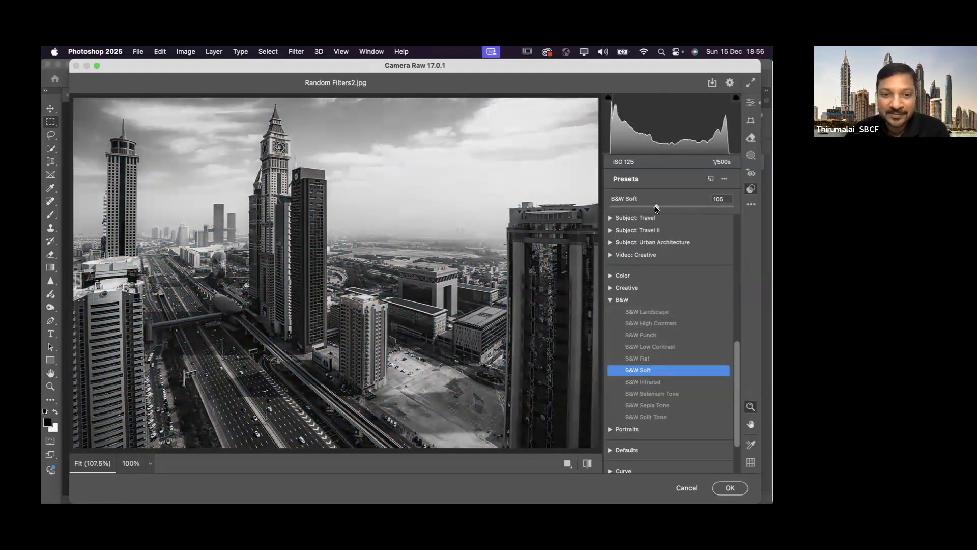
# Apply the B&W Punch preset to the cityscape at an amount of 33 and commit the Camera Raw Filter.
pyautogui.click(640, 335)
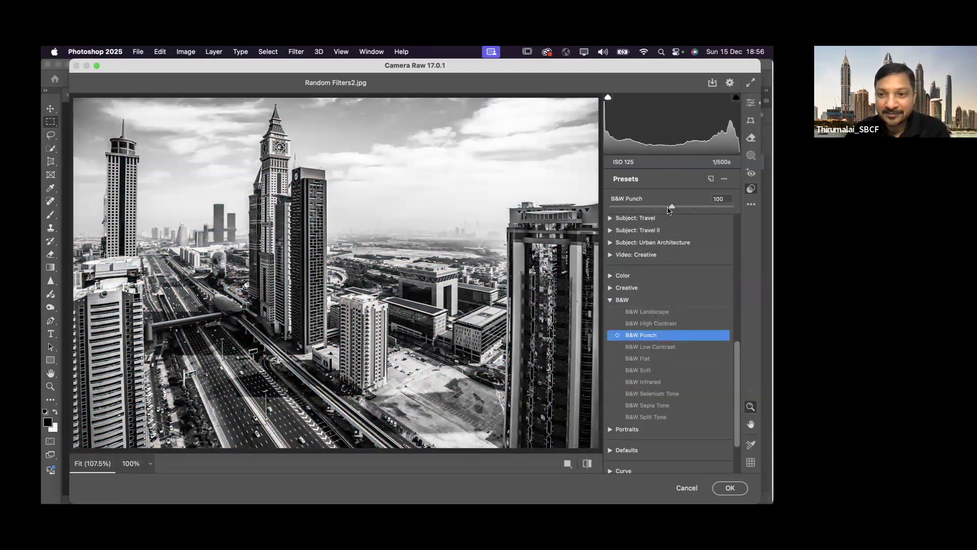
pyautogui.moveTo(673, 207); pyautogui.dragTo(631, 207)
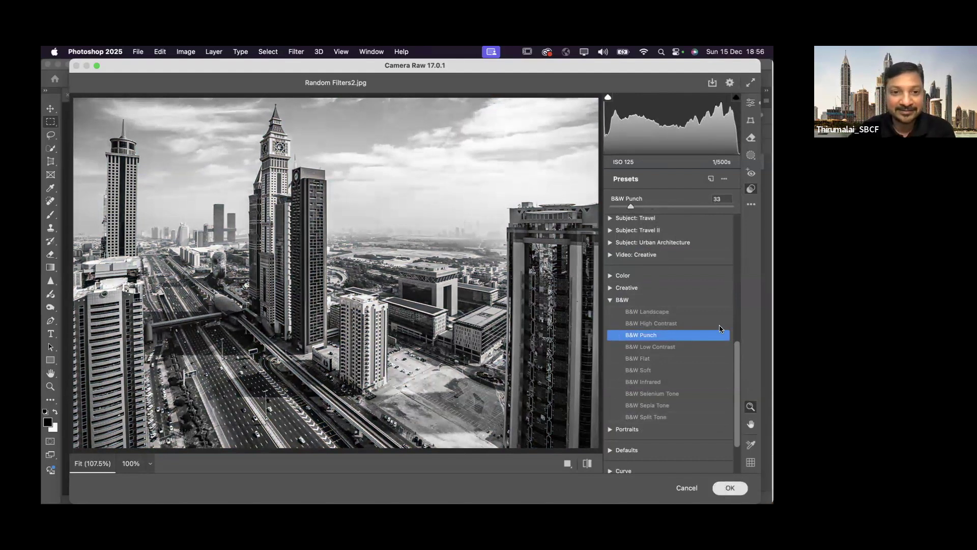
pyautogui.press('Return')
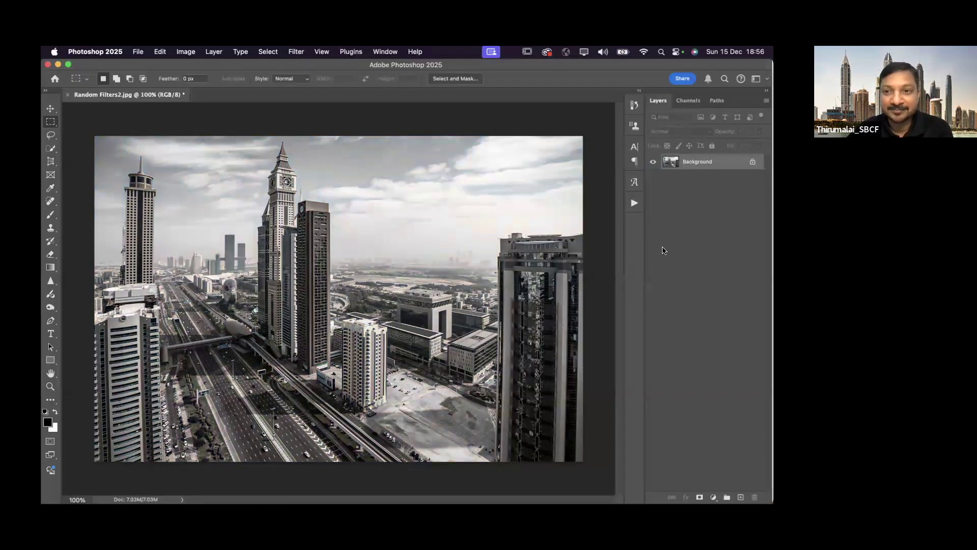
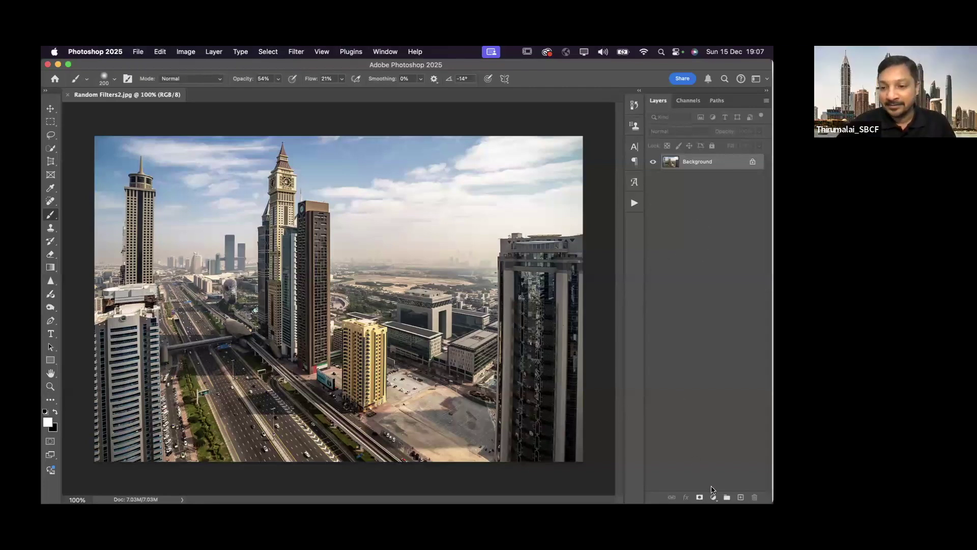
# Add a Levels adjustment layer above the cityscape, refresh its histogram and set the midtone input level to 0.70.
pyautogui.click(713, 497)
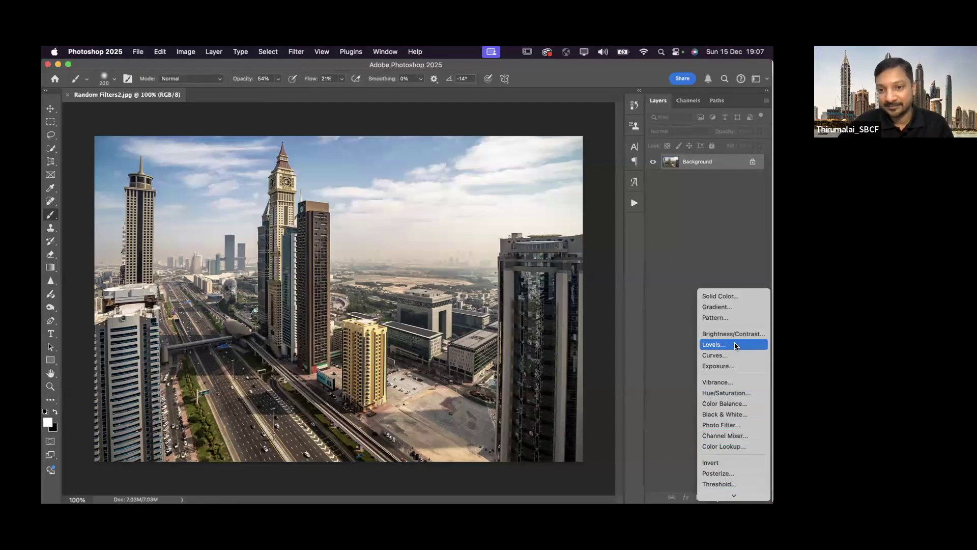
pyautogui.click(735, 344)
pyautogui.press('super+2')
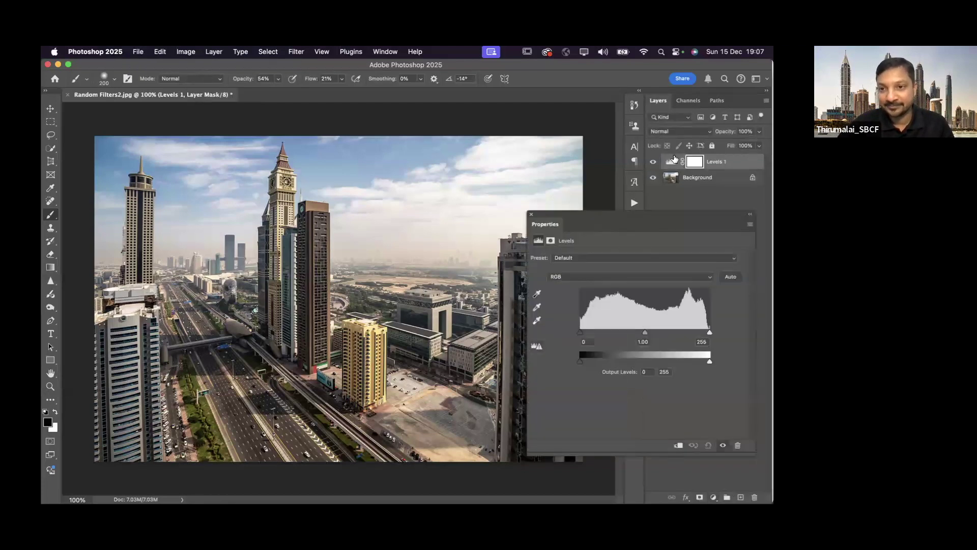
pyautogui.click(695, 163)
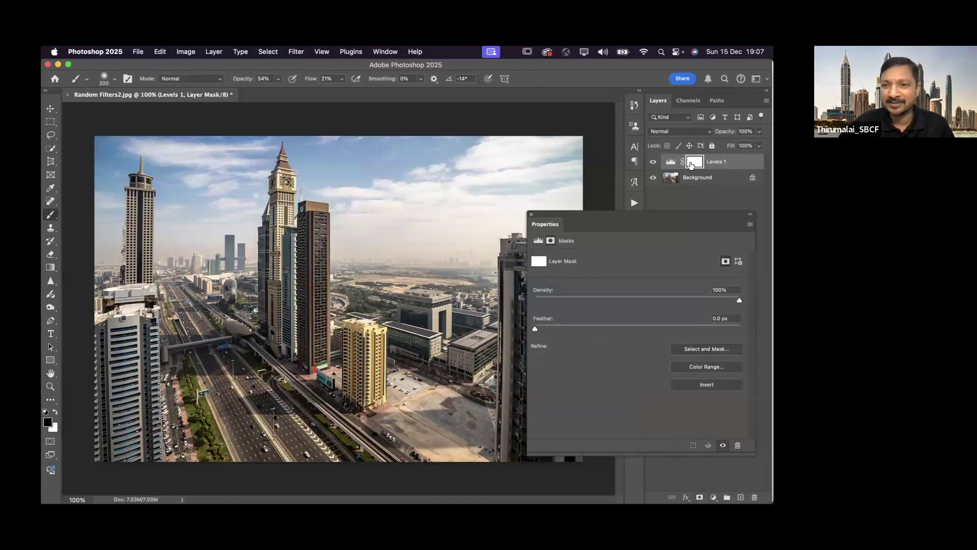
pyautogui.click(671, 162)
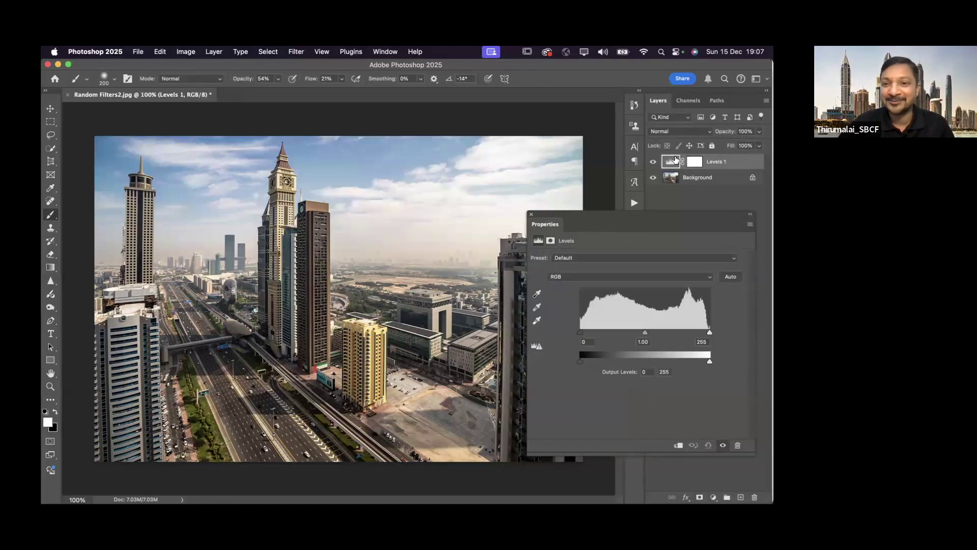
pyautogui.click(537, 346)
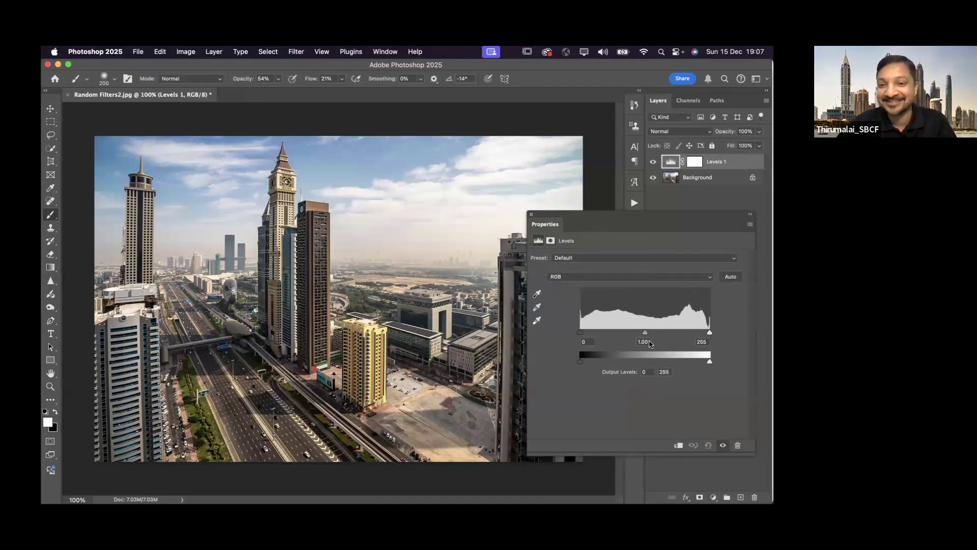
pyautogui.moveTo(645, 334); pyautogui.dragTo(660, 333)
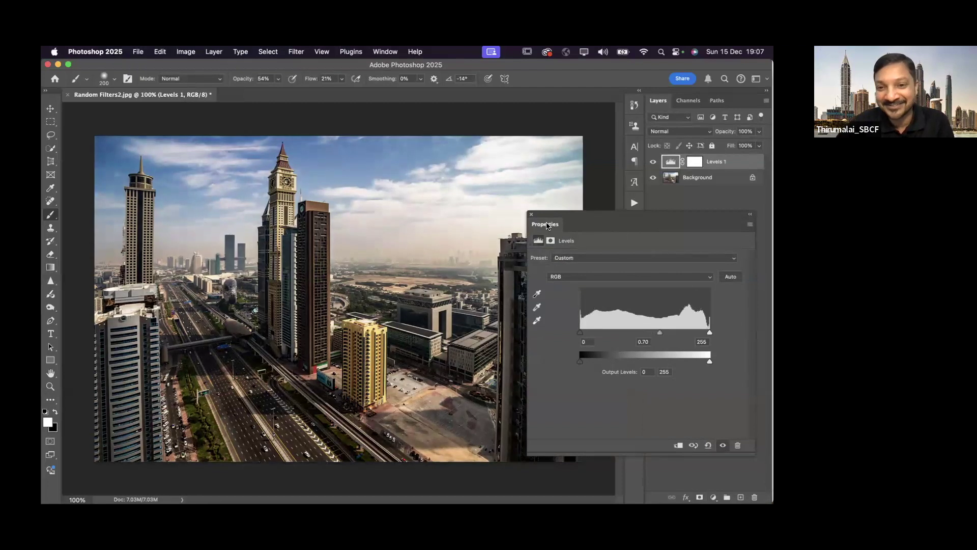
pyautogui.click(531, 216)
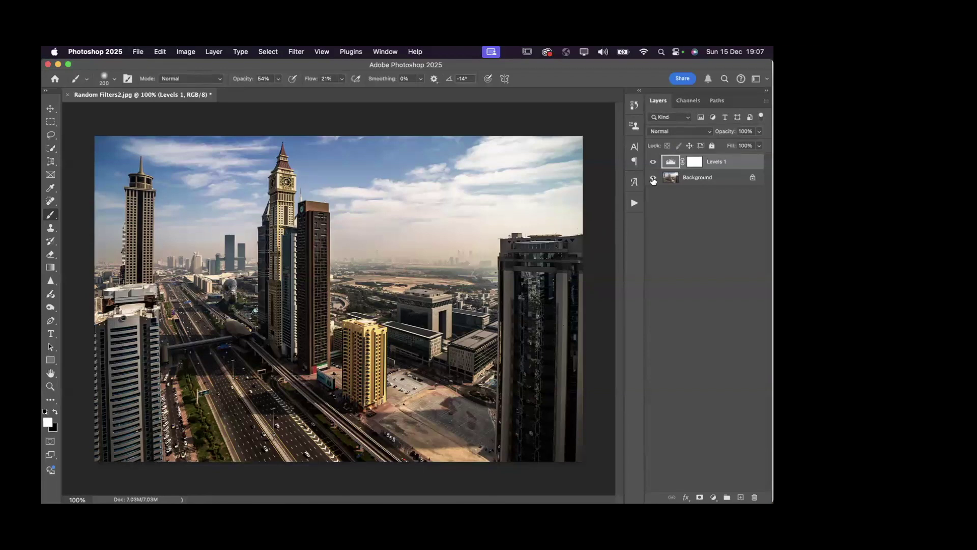
# Review the blend modes available for the Levels layer, from the darkening modes through Luminosity, and keep Normal.
pyautogui.click(710, 133)
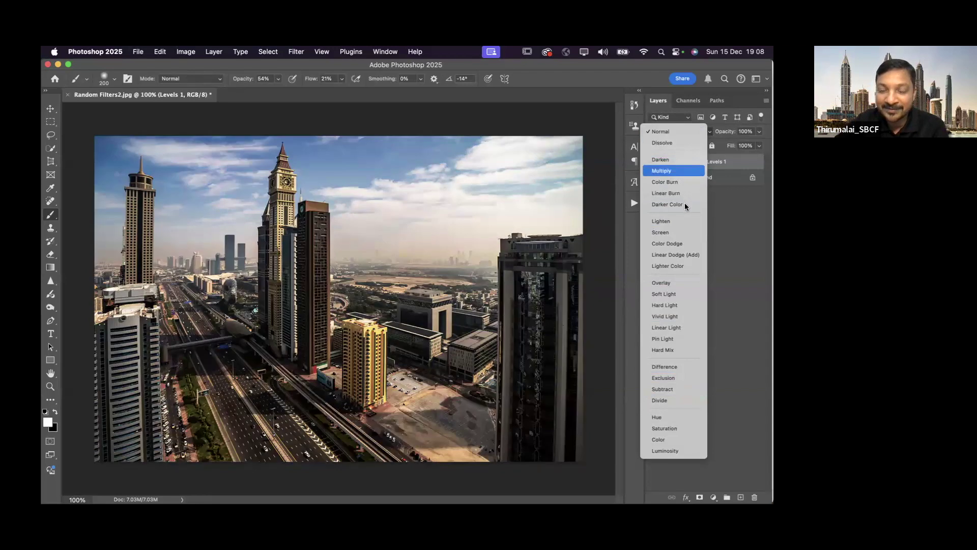
pyautogui.press('Down')
pyautogui.press('Down')
pyautogui.press('Down')
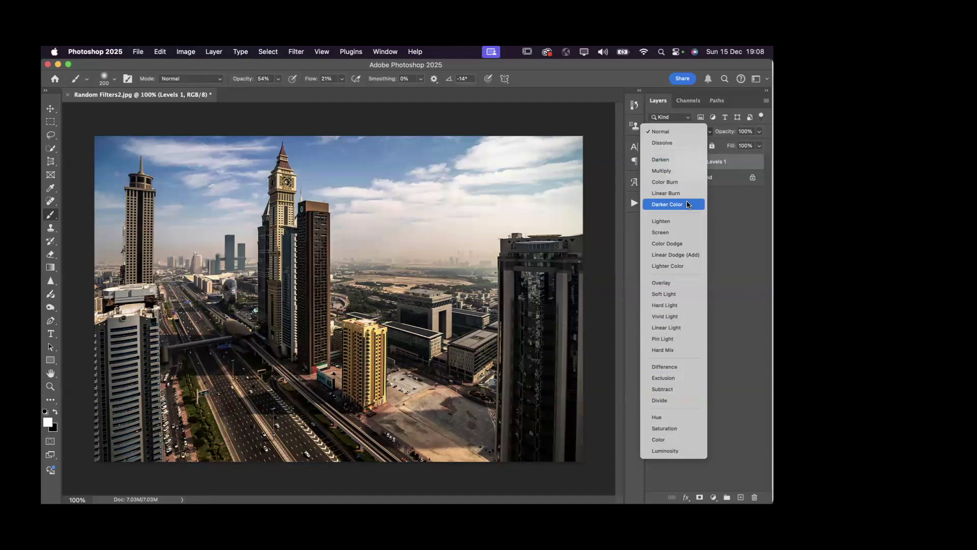
pyautogui.press('Up')
pyautogui.press('Up')
pyautogui.press('Up')
pyautogui.press('Up')
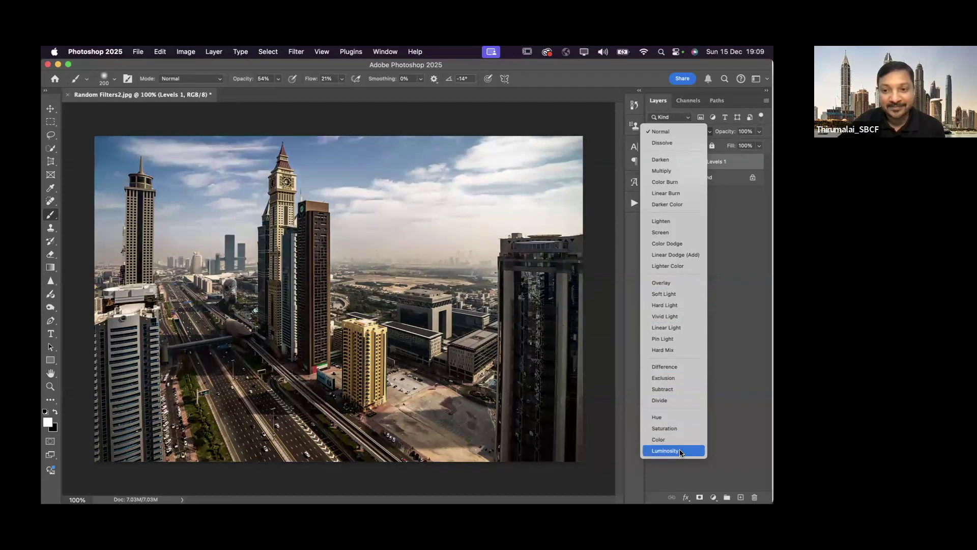
pyautogui.press('Escape')
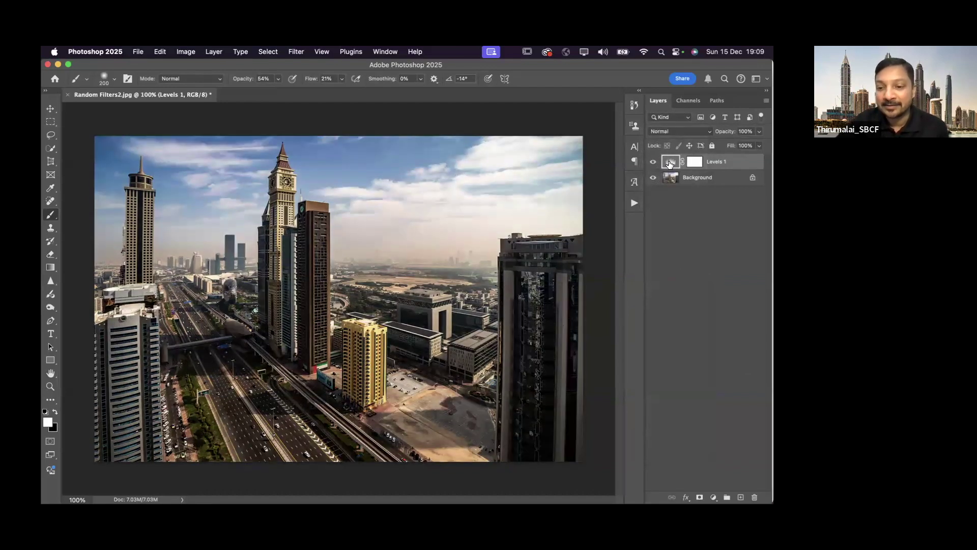
# Delete the Levels adjustment layer and add a Color Lookup adjustment layer above the Background.
pyautogui.press('Delete')
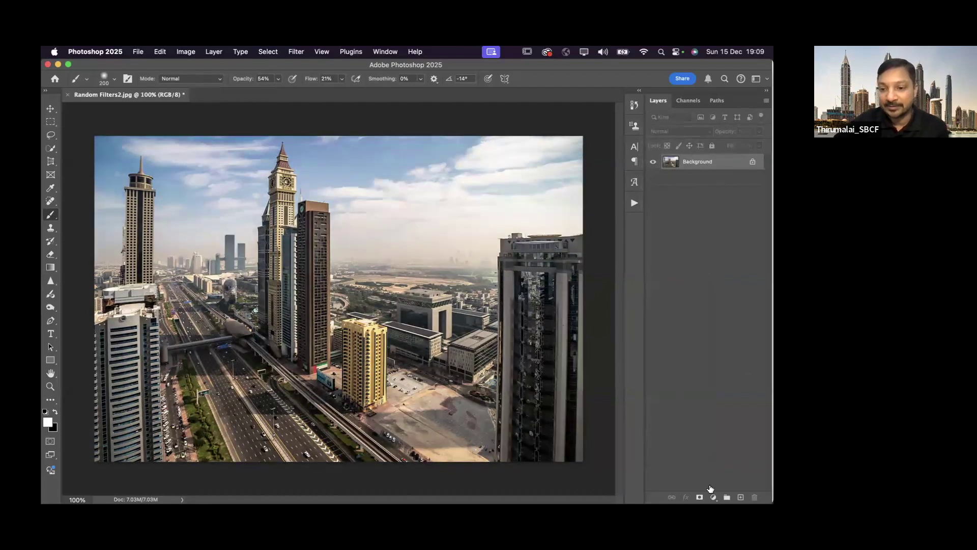
pyautogui.click(714, 497)
pyautogui.click(720, 428)
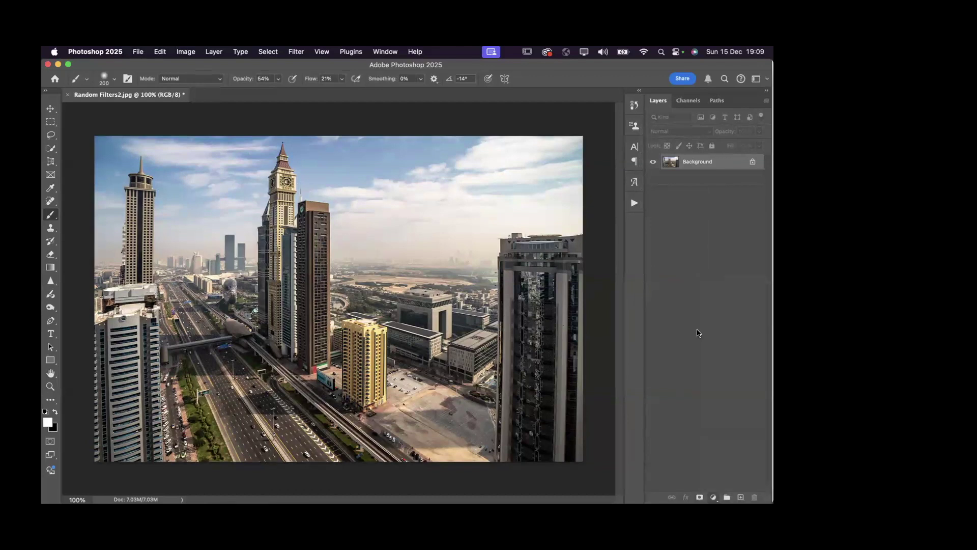
pyautogui.click(671, 161)
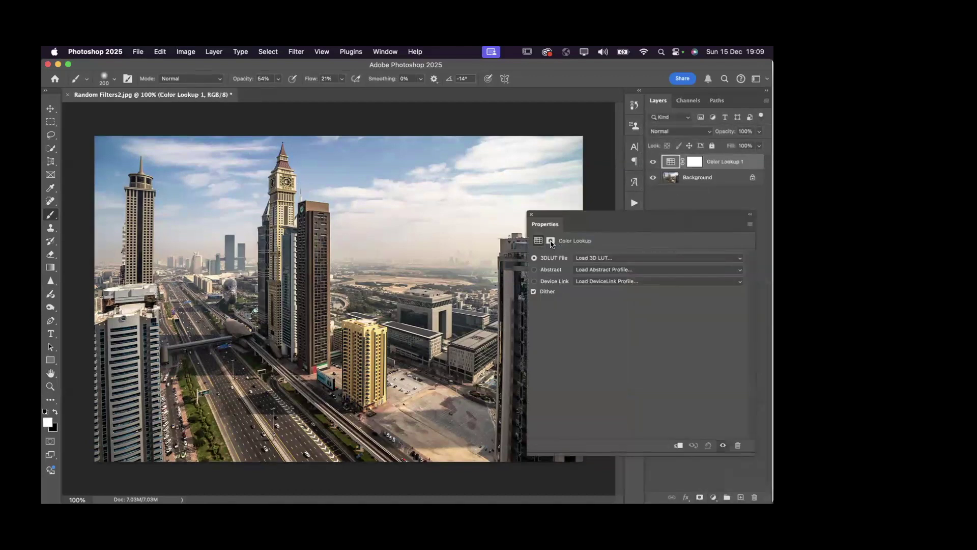
# Set the Color Lookup layer's 3DLUT file to Fuji ETERNA 250D Kodak 2395 (by Adobe).cube and close its properties.
pyautogui.click(599, 258)
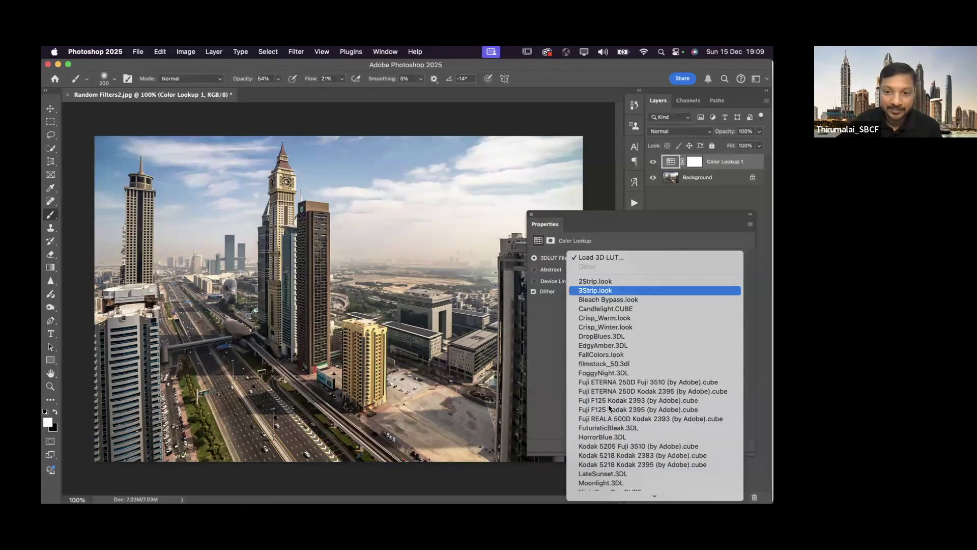
pyautogui.scroll(-2, 609, 405)
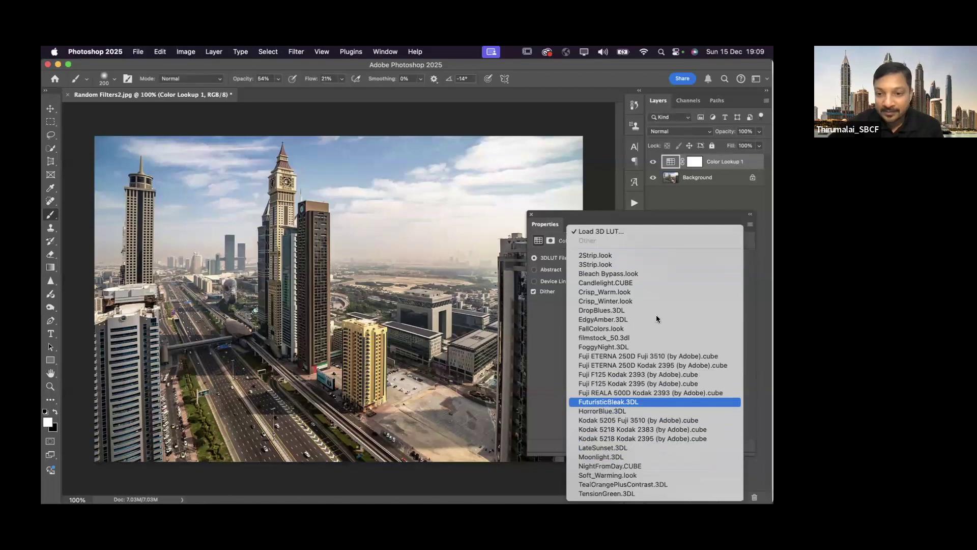
pyautogui.press('f')
pyautogui.press('i')
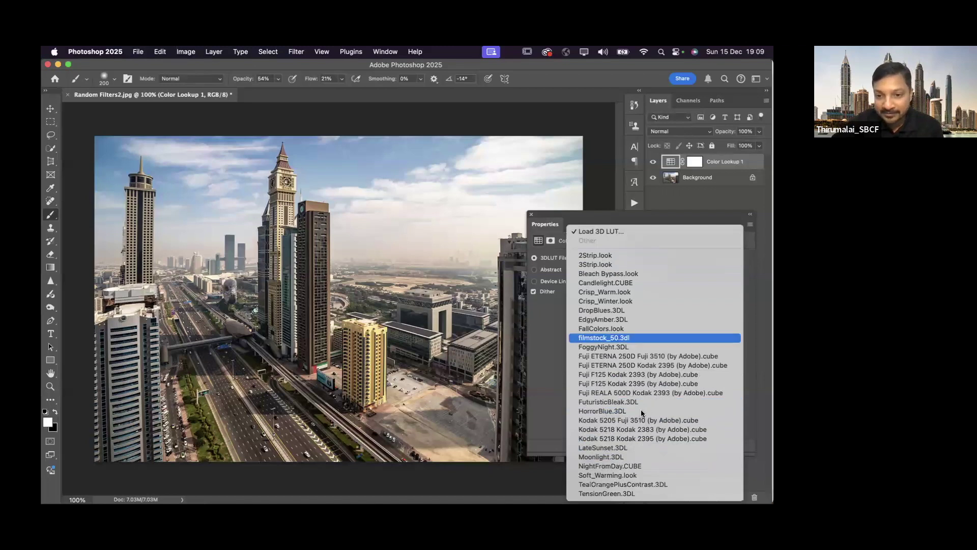
pyautogui.click(631, 366)
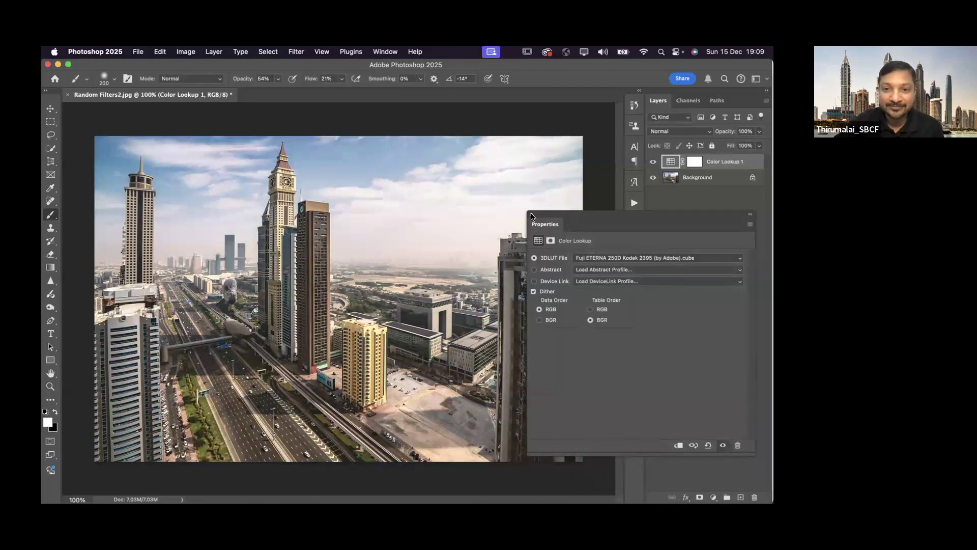
pyautogui.click(531, 216)
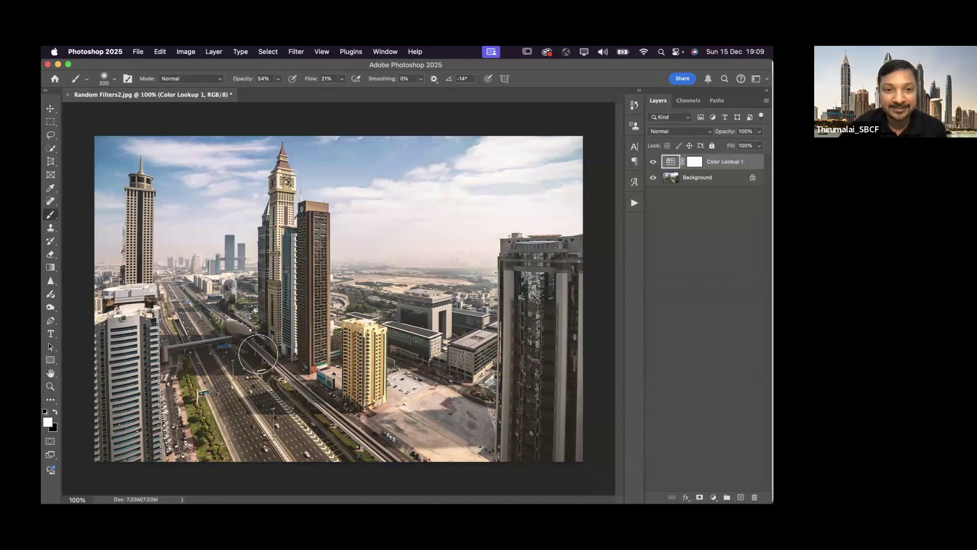
# Set the Color Lookup layer's blend mode to Soft Light, keeping its opacity at 100%.
pyautogui.click(709, 134)
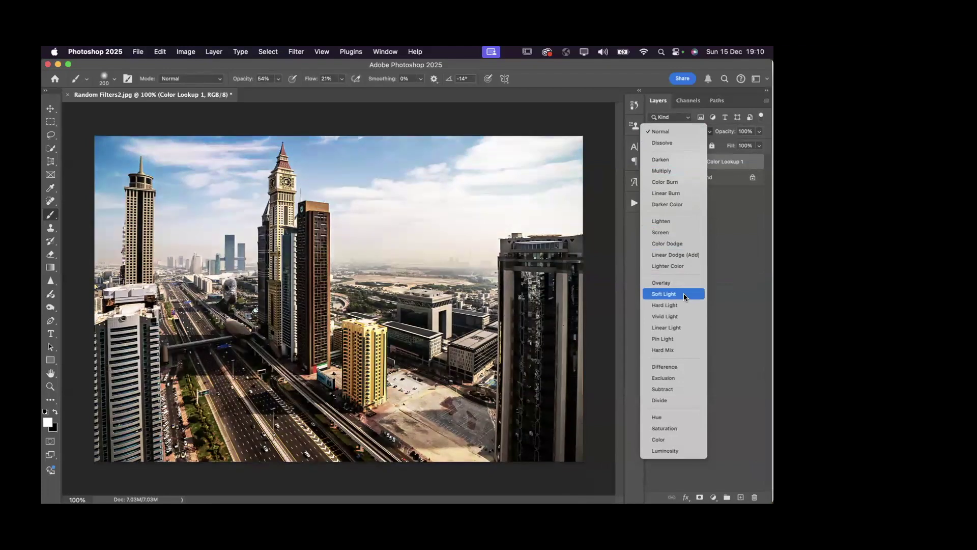
pyautogui.click(685, 297)
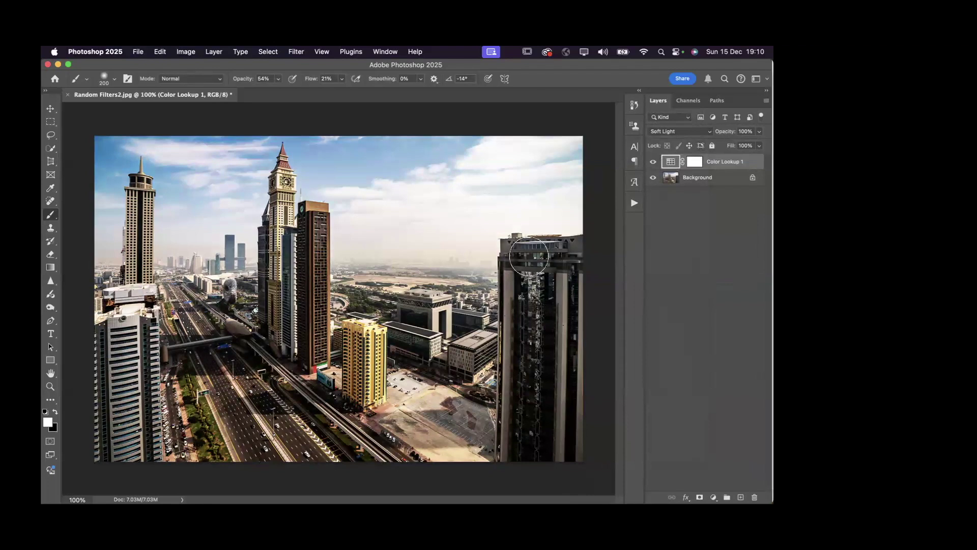
pyautogui.moveTo(729, 134)
pyautogui.mouseDown()
pyautogui.moveTo(718, 134)
pyautogui.moveTo(743, 135)
pyautogui.moveTo(718, 133)
pyautogui.moveTo(744, 133)
pyautogui.mouseUp()
pyautogui.click(686, 134)
pyautogui.click(685, 134)
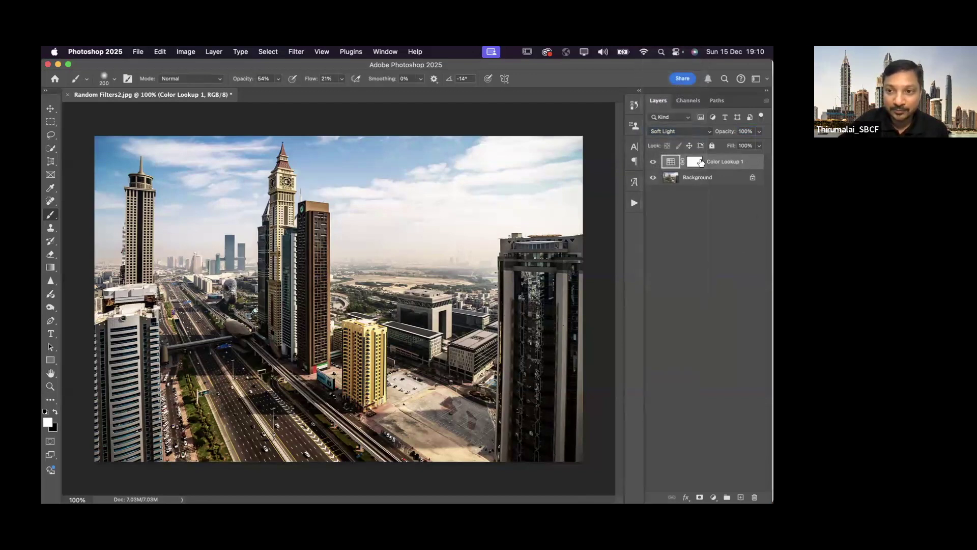
# In the Color Lookup layer's blending options, split the Blend If shadow slider for Current Layer to about 68 / 99 and apply.
pyautogui.doubleClick(756, 165)
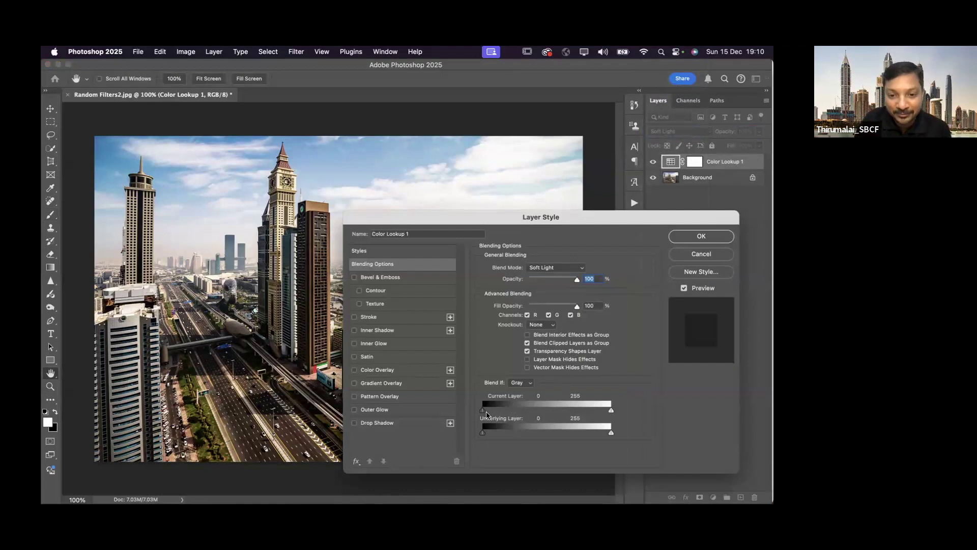
pyautogui.moveTo(483, 411); pyautogui.dragTo(545, 412)
pyautogui.moveTo(501, 412); pyautogui.dragTo(545, 411)
pyautogui.moveTo(408, 221); pyautogui.dragTo(464, 218)
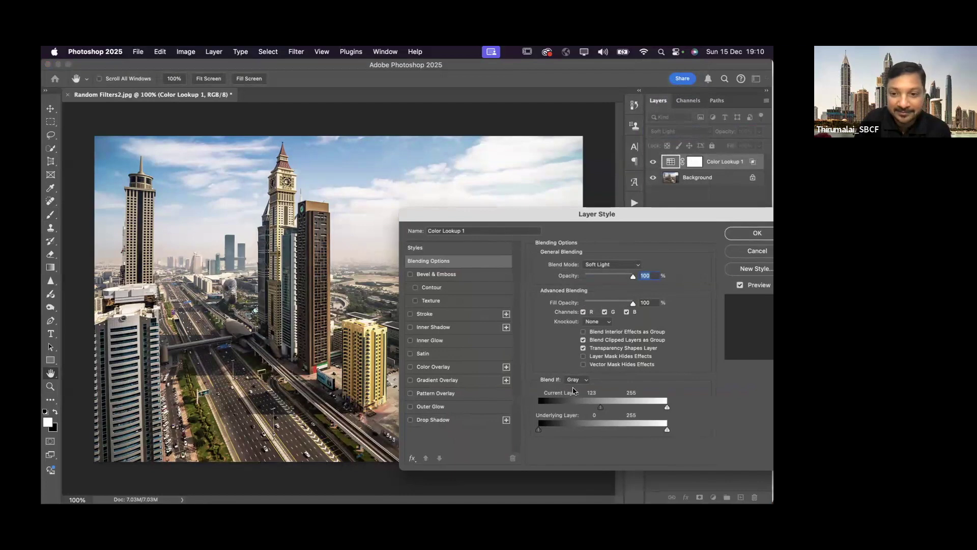
pyautogui.moveTo(601, 406); pyautogui.dragTo(556, 411)
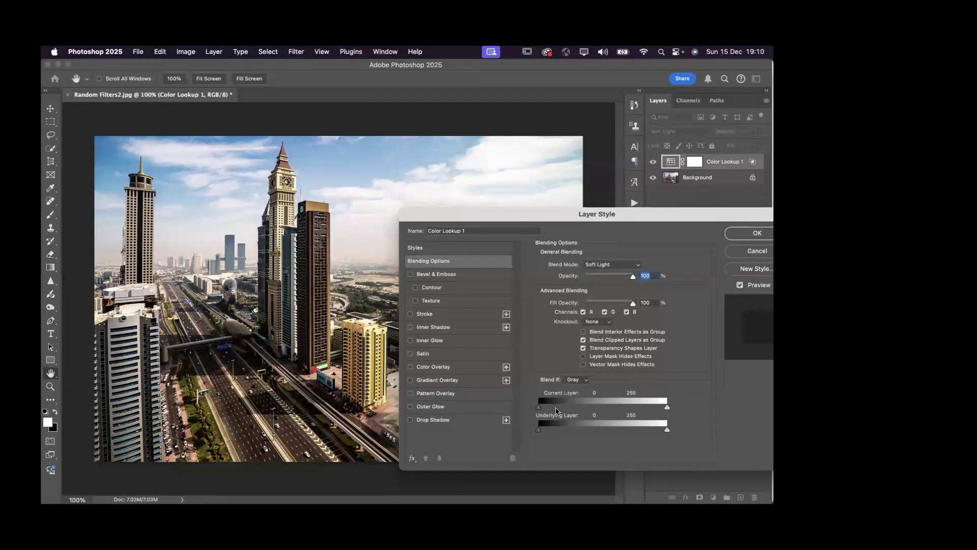
pyautogui.moveTo(573, 411)
pyautogui.mouseDown()
pyautogui.moveTo(612, 409)
pyautogui.moveTo(562, 407)
pyautogui.moveTo(585, 407)
pyautogui.mouseUp()
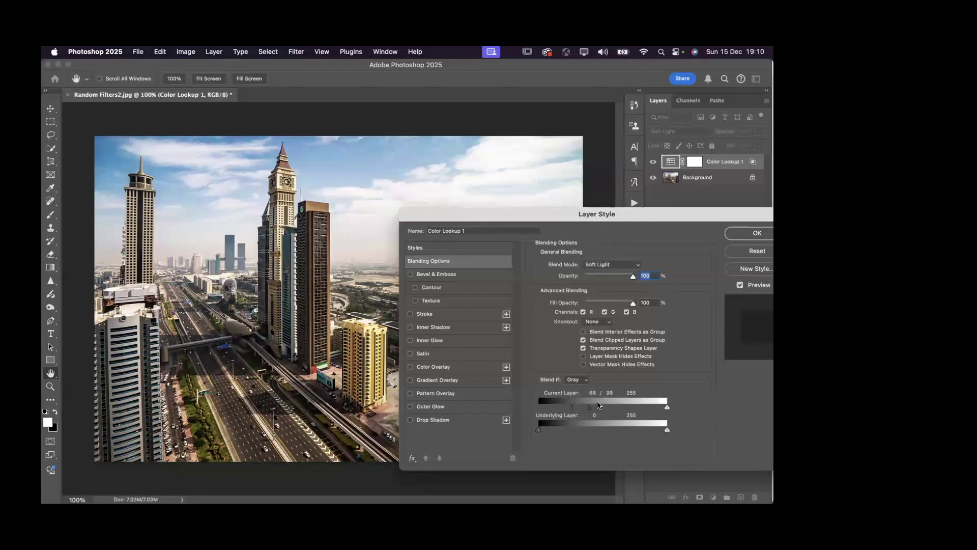
pyautogui.click(749, 235)
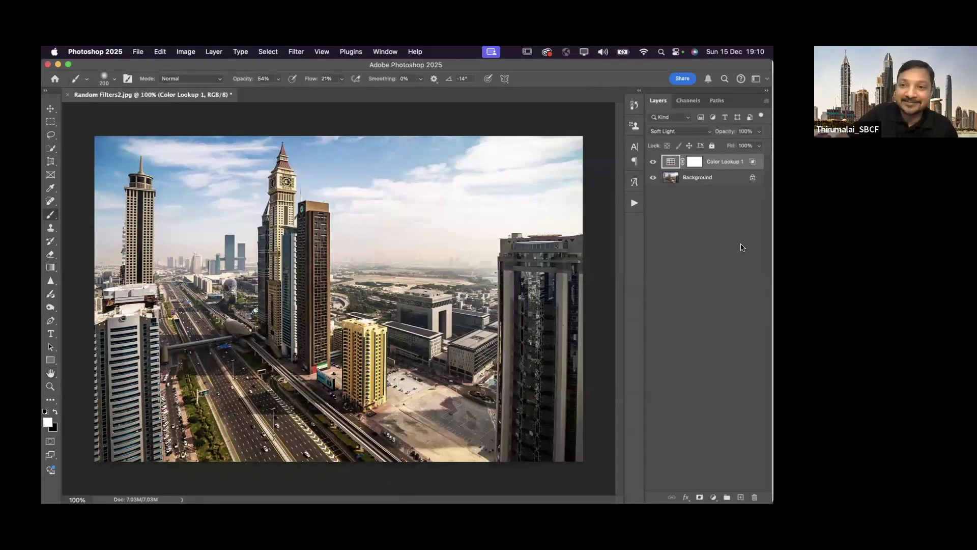
# Toggle the Color Lookup layer's visibility repeatedly to compare the cityscape before and after, leaving the layer shown.
pyautogui.click(654, 162)
pyautogui.click(654, 162)
pyautogui.click(654, 162)
pyautogui.click(654, 161)
pyautogui.click(654, 162)
pyautogui.click(653, 162)
pyautogui.click(655, 162)
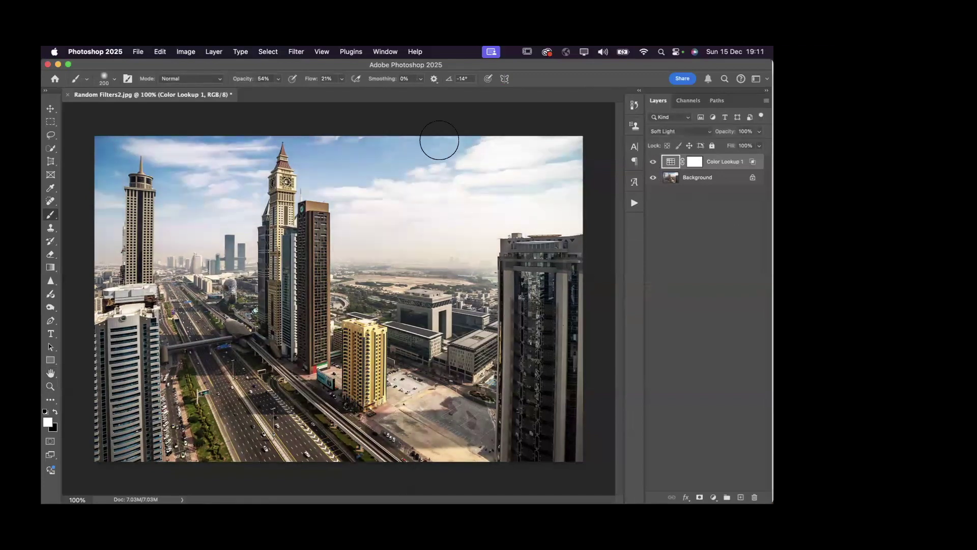
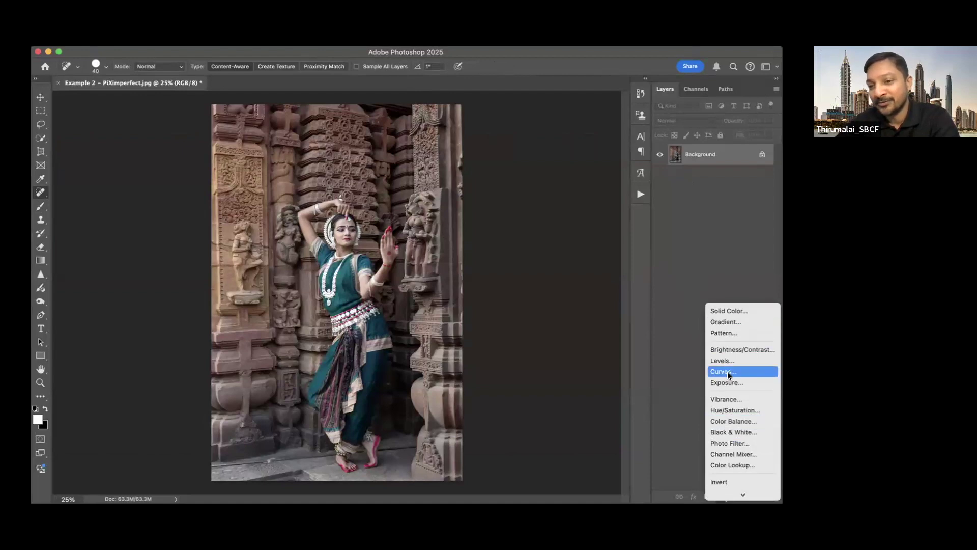
# Add a Curves adjustment layer to the dancer photo with a gentle S-curve, shadow point at input 74, output 60, and close its properties.
pyautogui.click(735, 374)
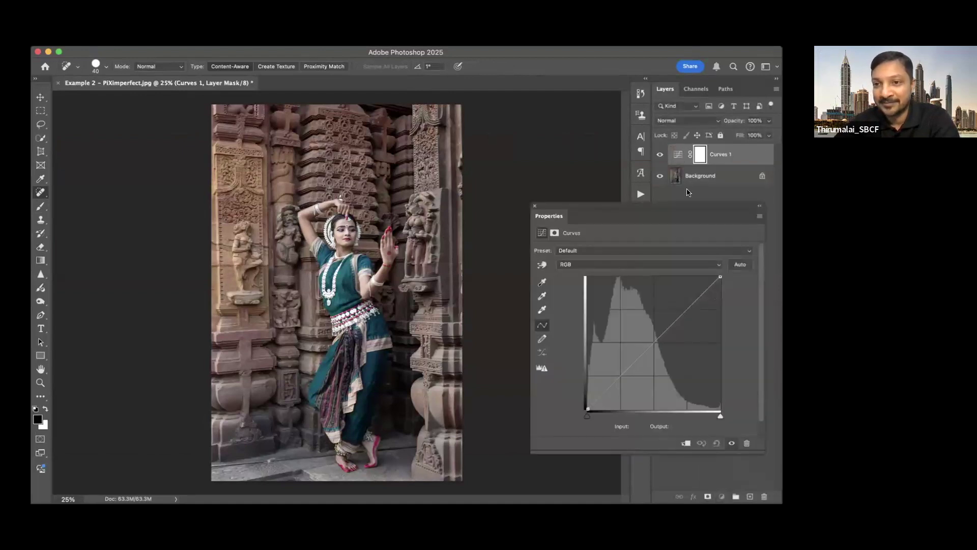
pyautogui.click(682, 306)
pyautogui.moveTo(625, 376); pyautogui.dragTo(626, 377)
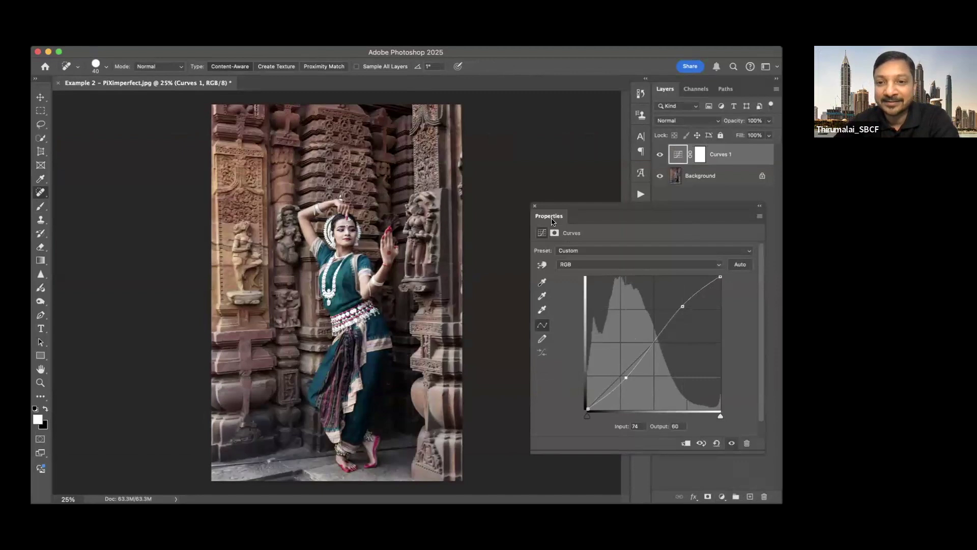
pyautogui.click(535, 207)
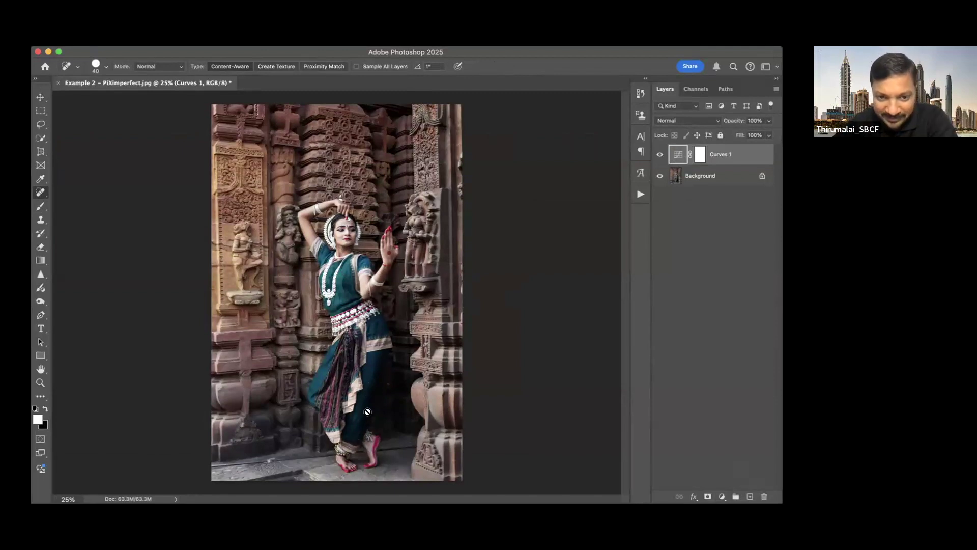
# Select the dancer on the Background layer using Select Subject with the Quick Selection tool active.
pyautogui.click(675, 179)
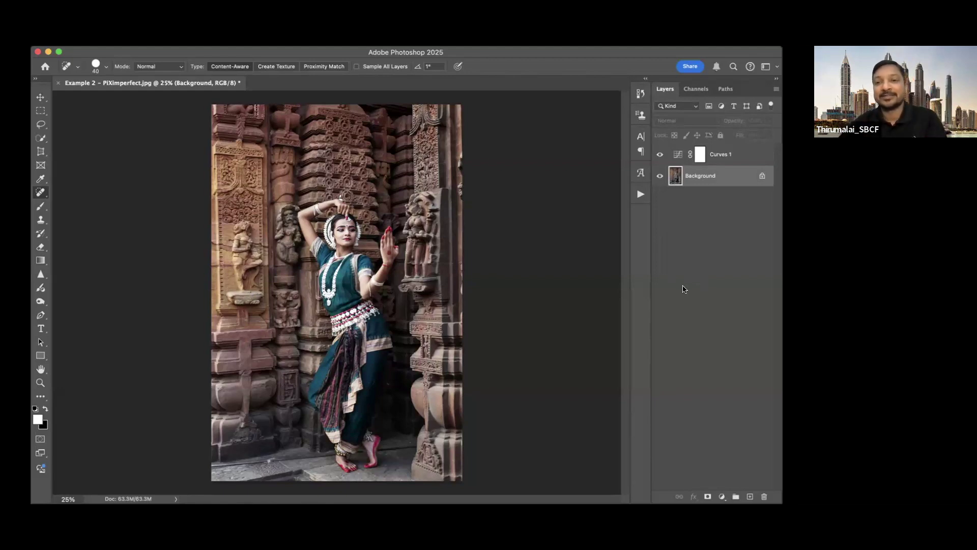
pyautogui.click(40, 124)
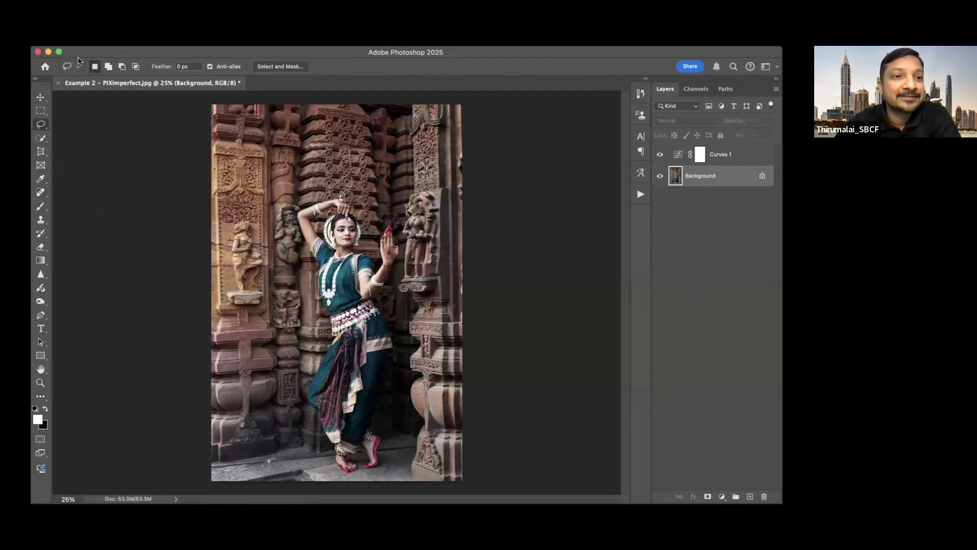
pyautogui.click(41, 138)
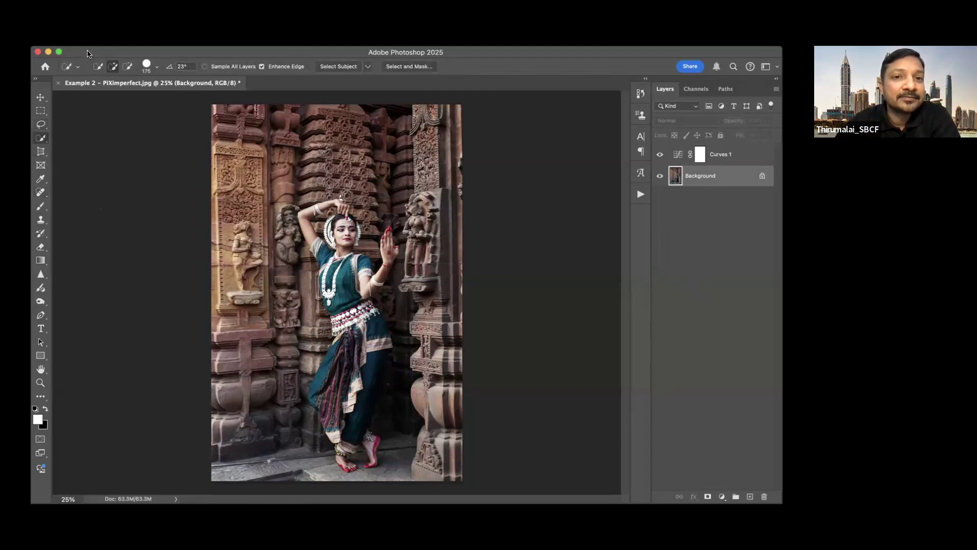
pyautogui.click(328, 68)
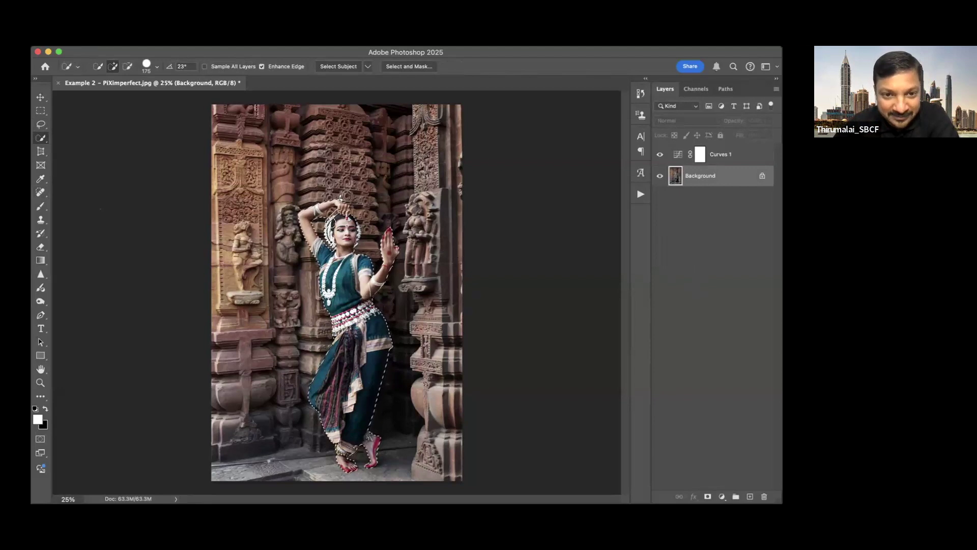
pyautogui.press('alt')
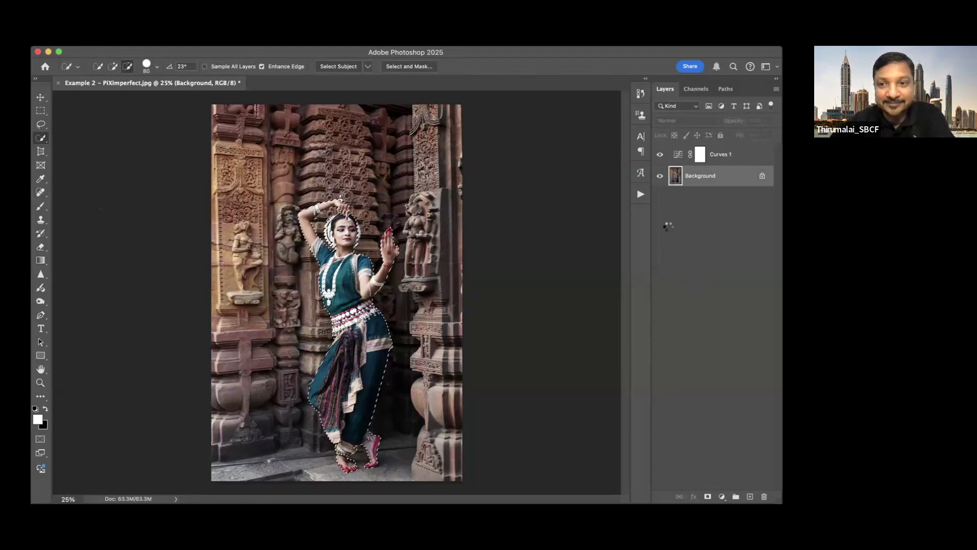
# Fill the selected dancer area with black on the Curves layer mask and deselect, with brush opacity and flow set to 100%.
pyautogui.click(701, 156)
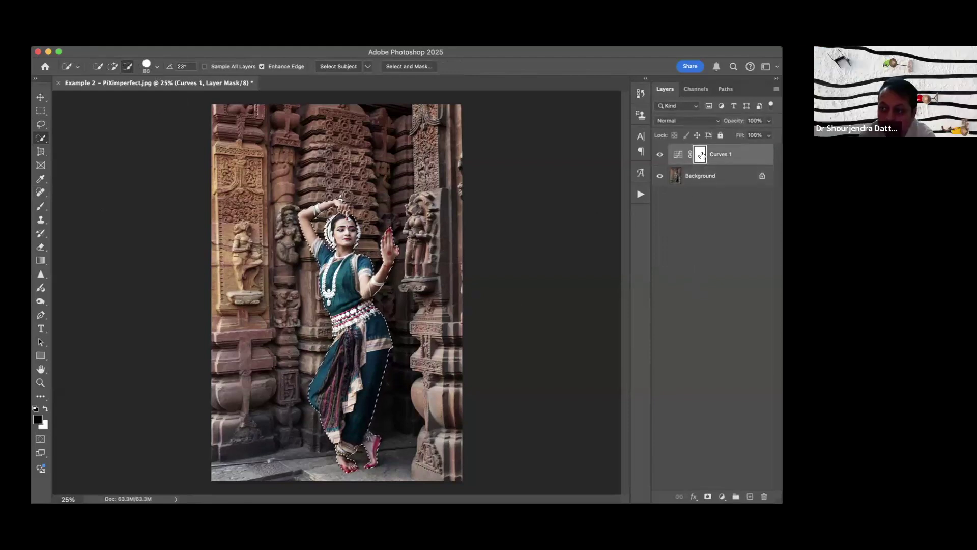
pyautogui.click(41, 206)
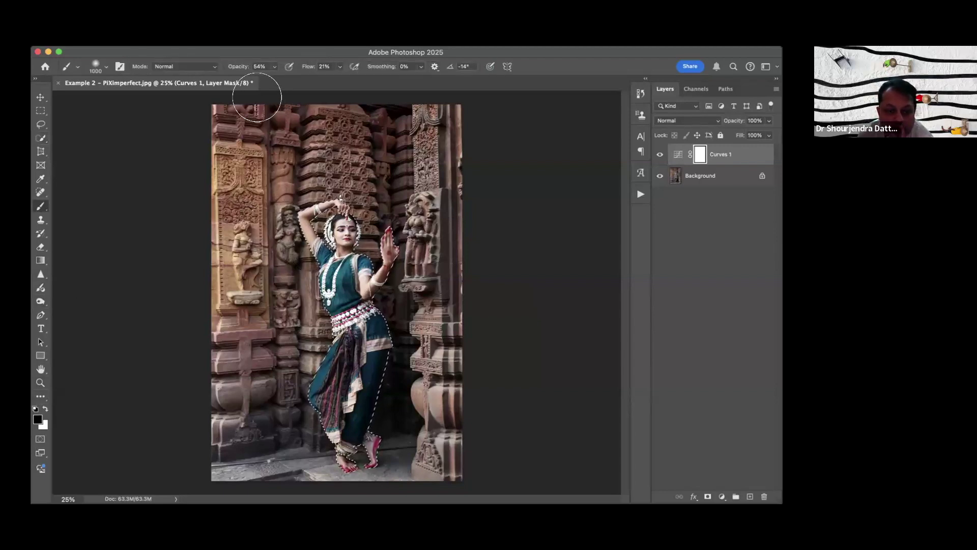
pyautogui.moveTo(239, 66); pyautogui.dragTo(312, 66)
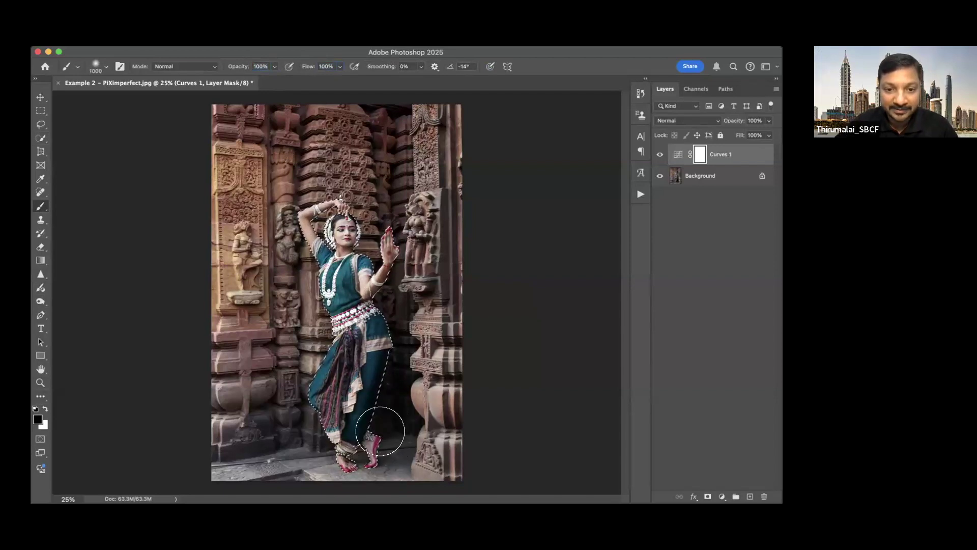
pyautogui.hotkey('alt', 'BackSpace')
pyautogui.press('super+d')
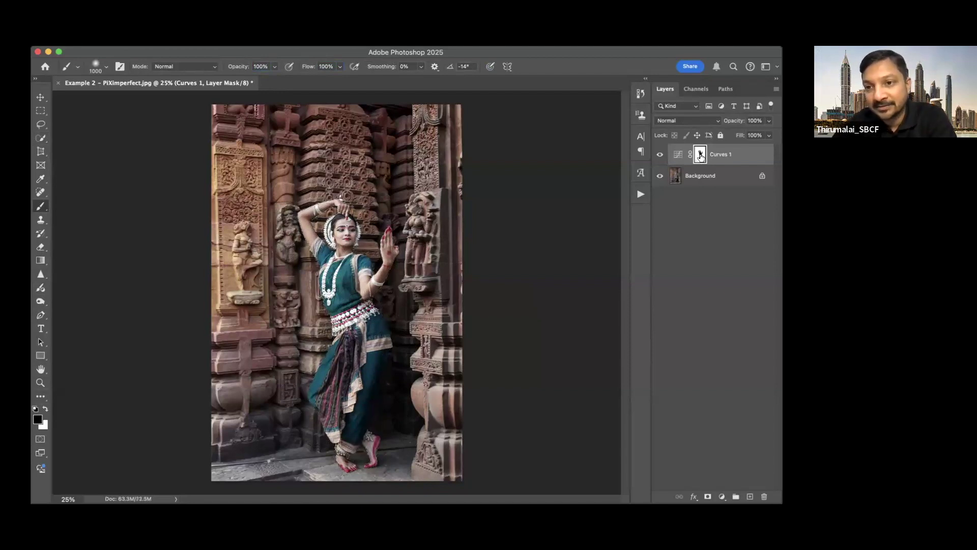
# Swap the foreground and background colours and inspect the Curves layer mask as a red overlay on the photo.
pyautogui.press('x')
pyautogui.press('\\')
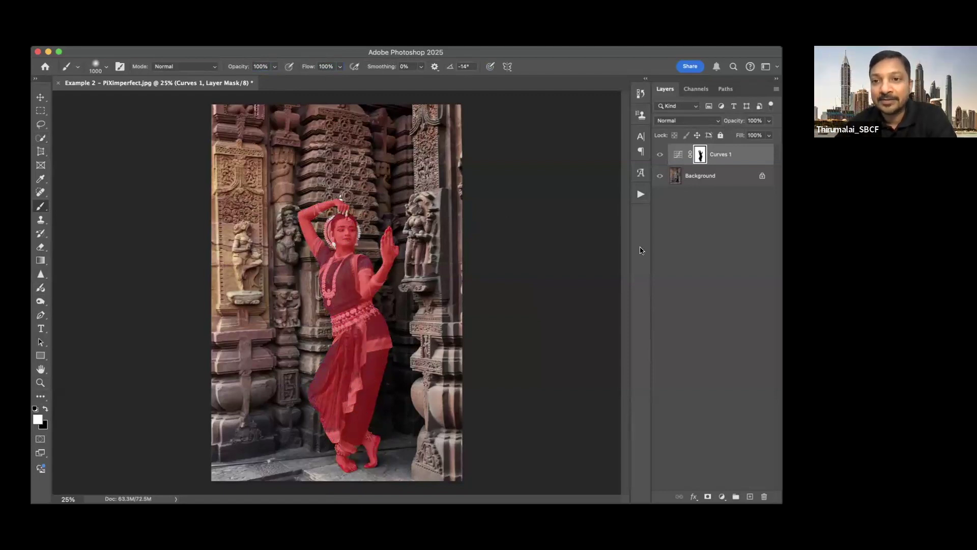
pyautogui.click(700, 223)
# Deepen the Curves contrast by moving the shadow point to input 97, output 40 and slightly lowering the highlight point, and close the properties.
pyautogui.doubleClick(675, 155)
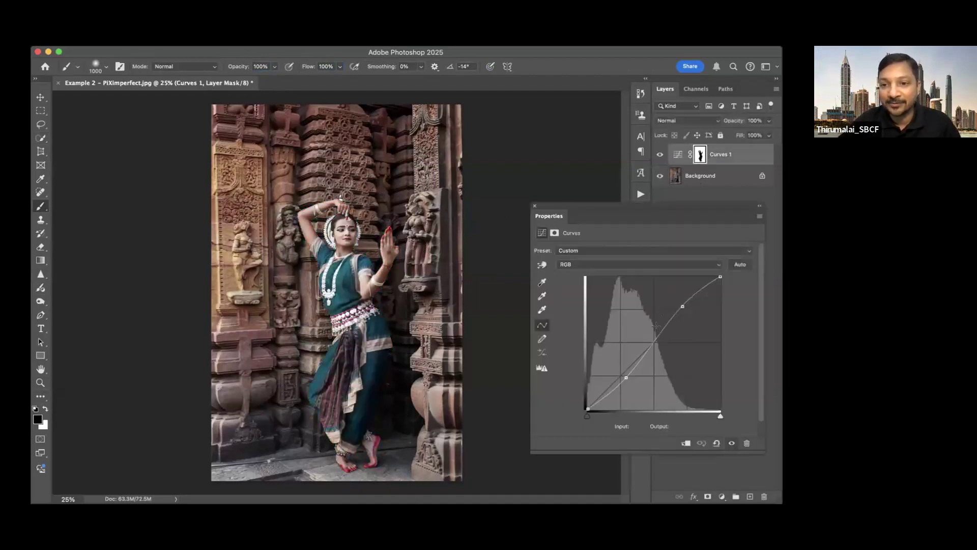
pyautogui.click(683, 305)
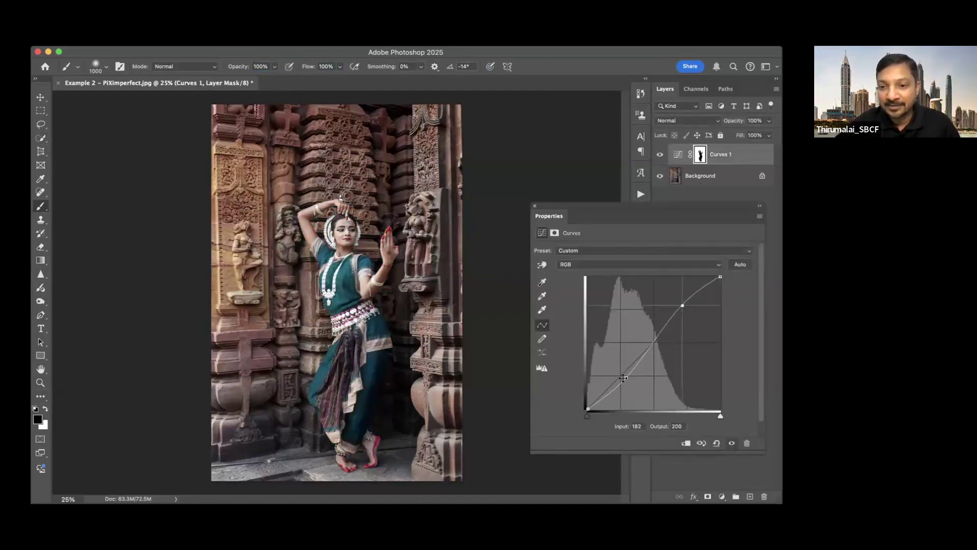
pyautogui.moveTo(627, 379); pyautogui.dragTo(638, 387)
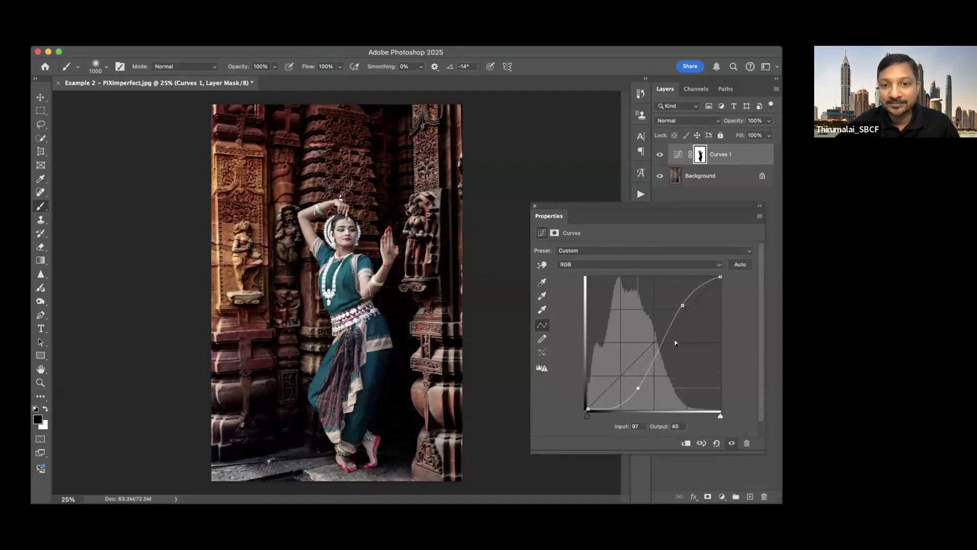
pyautogui.moveTo(682, 305); pyautogui.dragTo(679, 312)
pyautogui.click(534, 207)
pyautogui.click(677, 154)
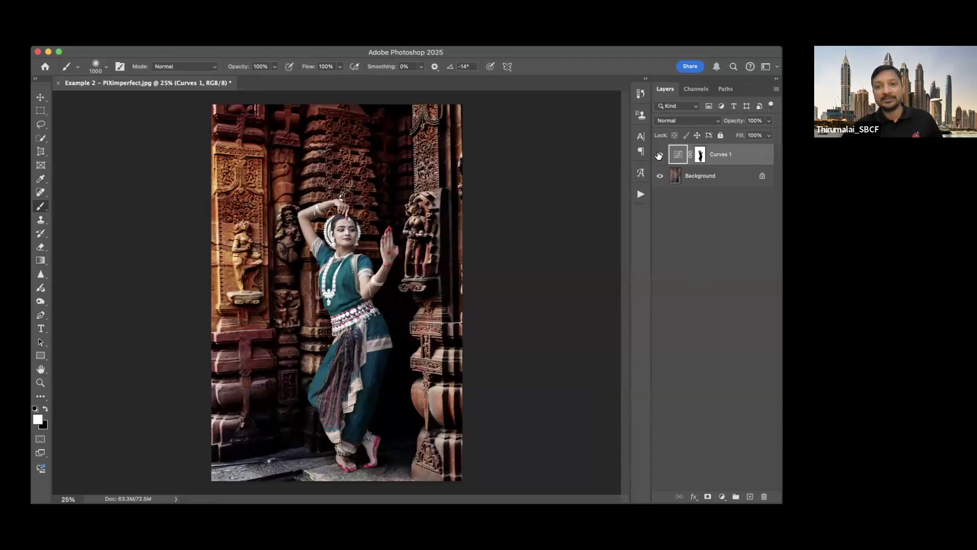
# Toggle the Curves layer's visibility several times to compare the stronger background contrast with the original.
pyautogui.click(660, 155)
pyautogui.click(660, 155)
pyautogui.click(660, 155)
pyautogui.click(662, 154)
pyautogui.click(661, 154)
pyautogui.click(663, 155)
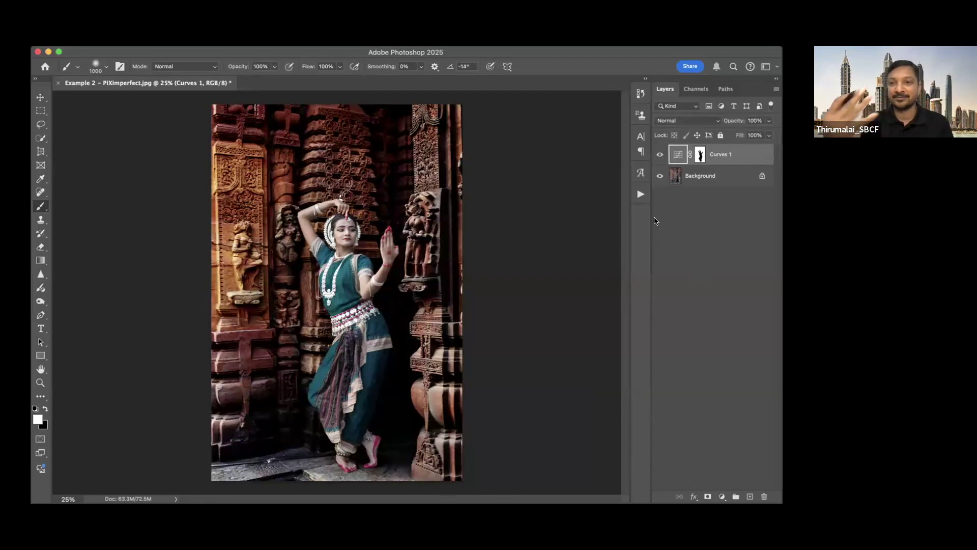
# Set the Curves layer's opacity to 80% and its blend mode to Luminosity, checking the effect by toggling its visibility.
pyautogui.moveTo(735, 122); pyautogui.dragTo(739, 144)
pyautogui.press('super+z')
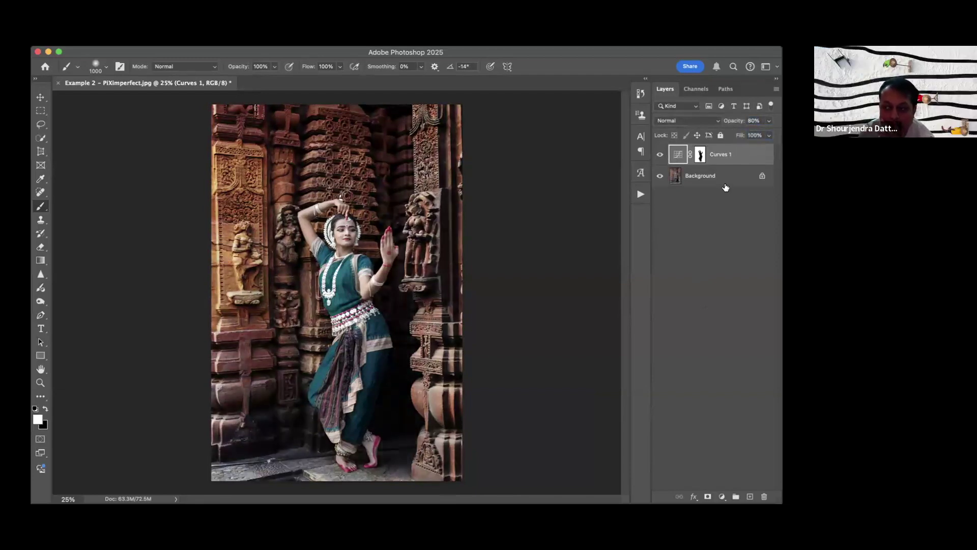
pyautogui.click(704, 121)
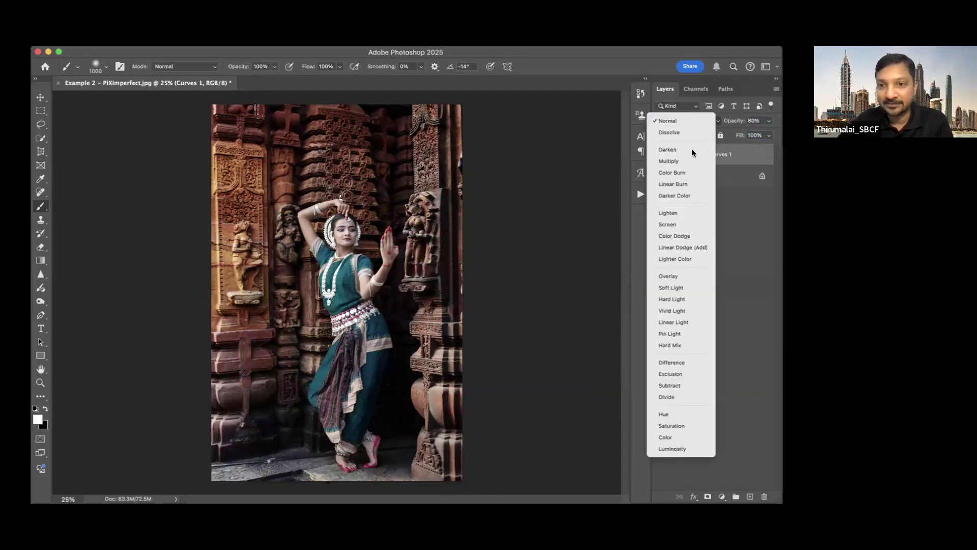
pyautogui.click(667, 447)
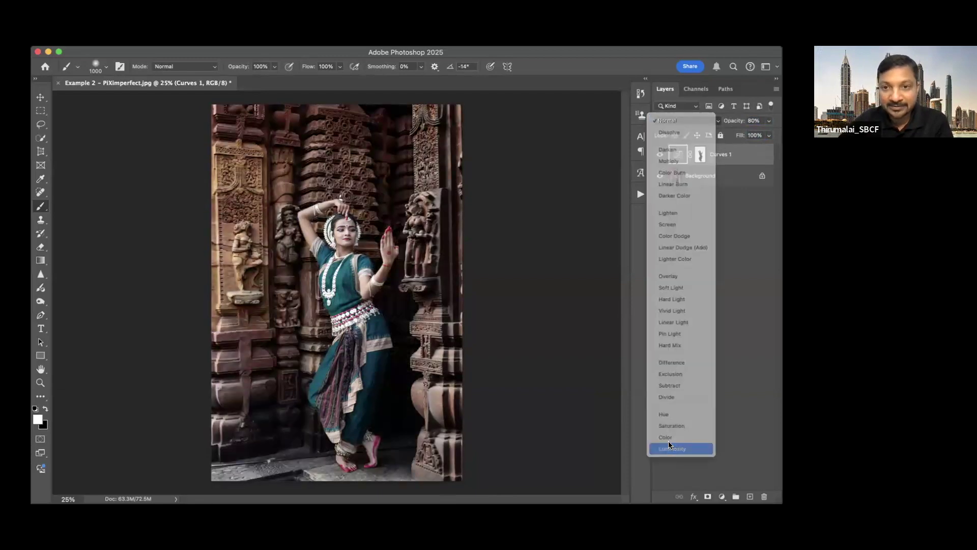
pyautogui.click(660, 155)
pyautogui.click(660, 155)
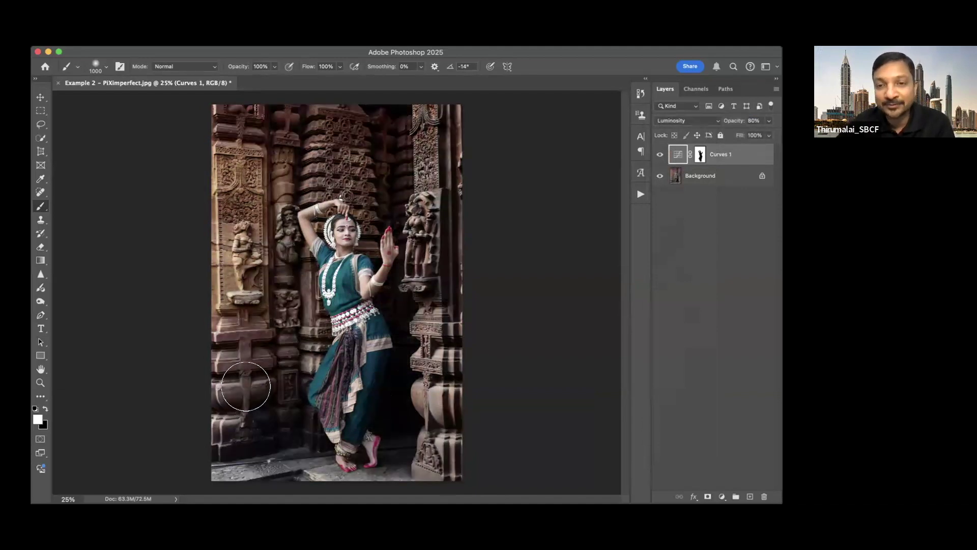
# Switch the Curves layer's blend mode to Normal for comparison and return it to Luminosity.
pyautogui.click(719, 122)
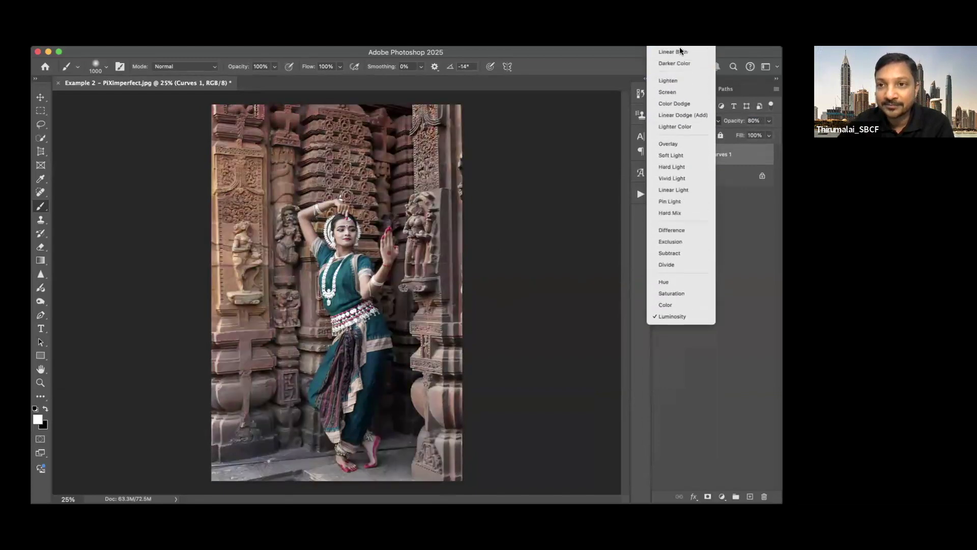
pyautogui.click(679, 47)
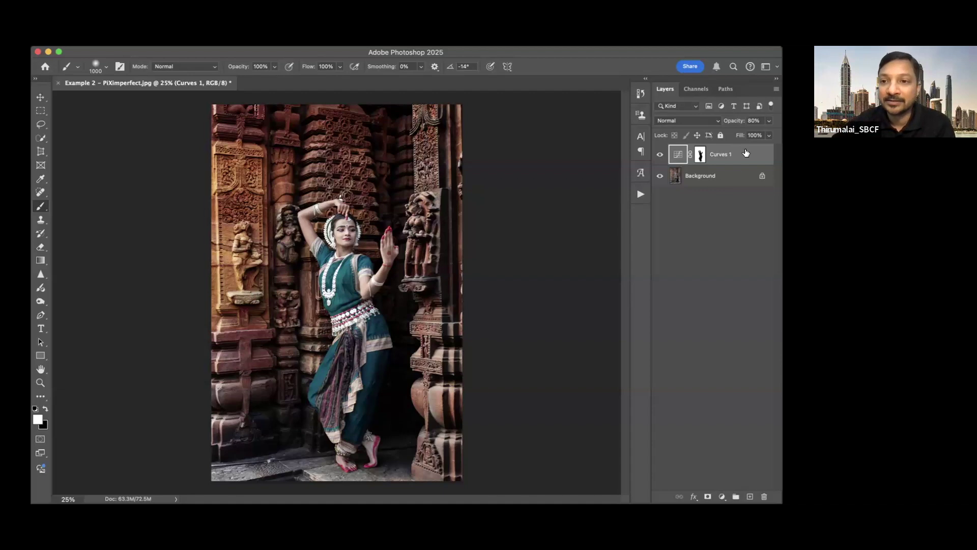
pyautogui.click(715, 122)
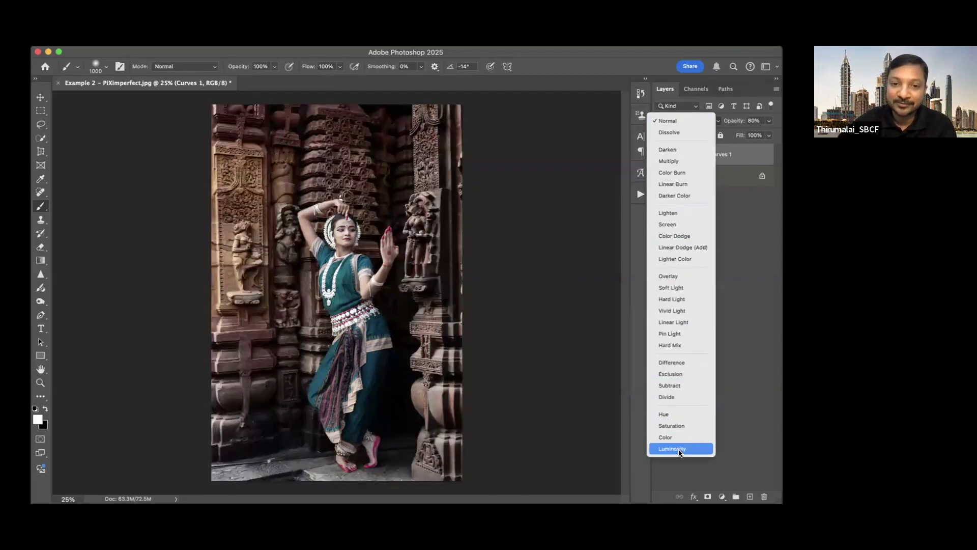
pyautogui.click(680, 450)
# Compare the dancer photo with and without the Luminosity-blended Curves layer, leaving the layer visible.
pyautogui.click(659, 155)
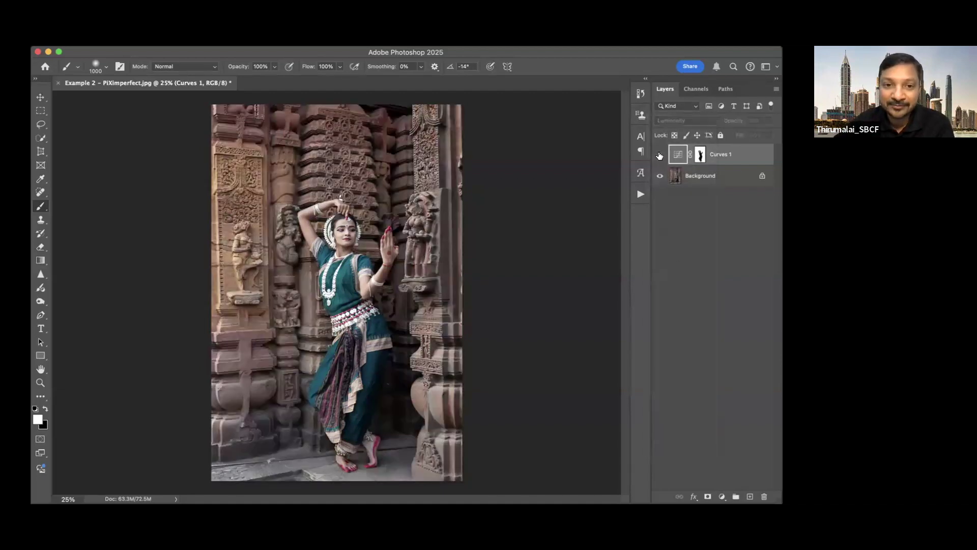
pyautogui.click(660, 156)
pyautogui.click(661, 155)
pyautogui.click(661, 156)
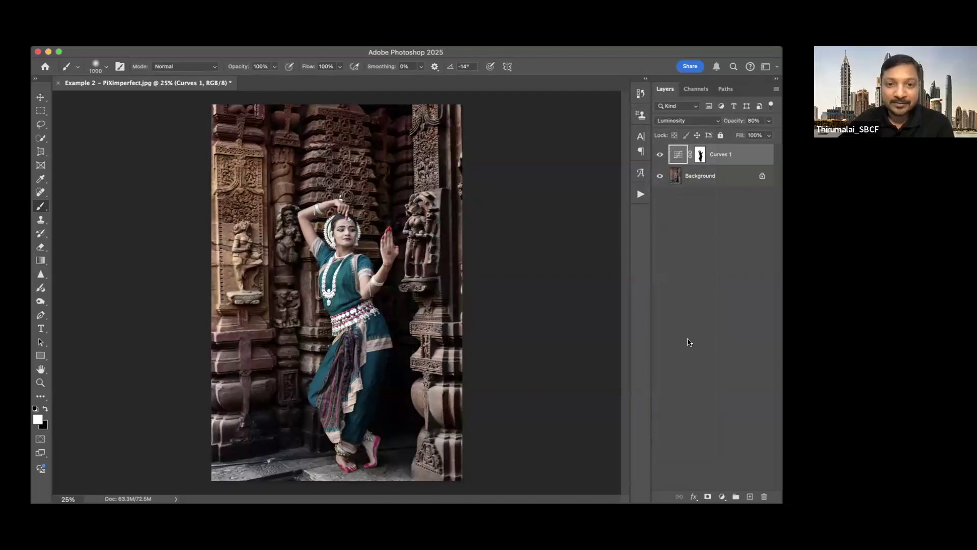
# Target the Curves layer's mask for brushing close up on the dancer's face, with the brush size reduced to 100.
pyautogui.click(40, 382)
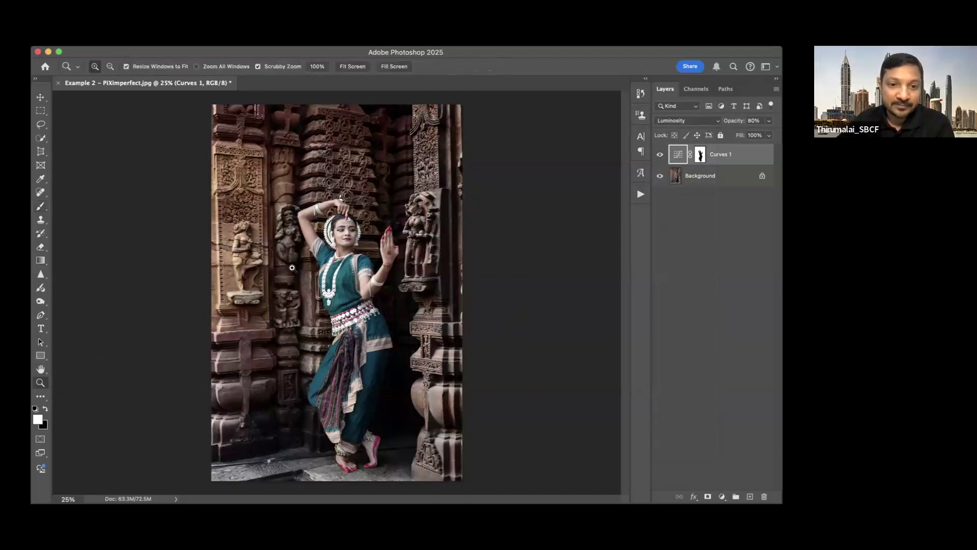
pyautogui.moveTo(347, 227); pyautogui.dragTo(318, 266)
pyautogui.moveTo(328, 211); pyautogui.dragTo(334, 209)
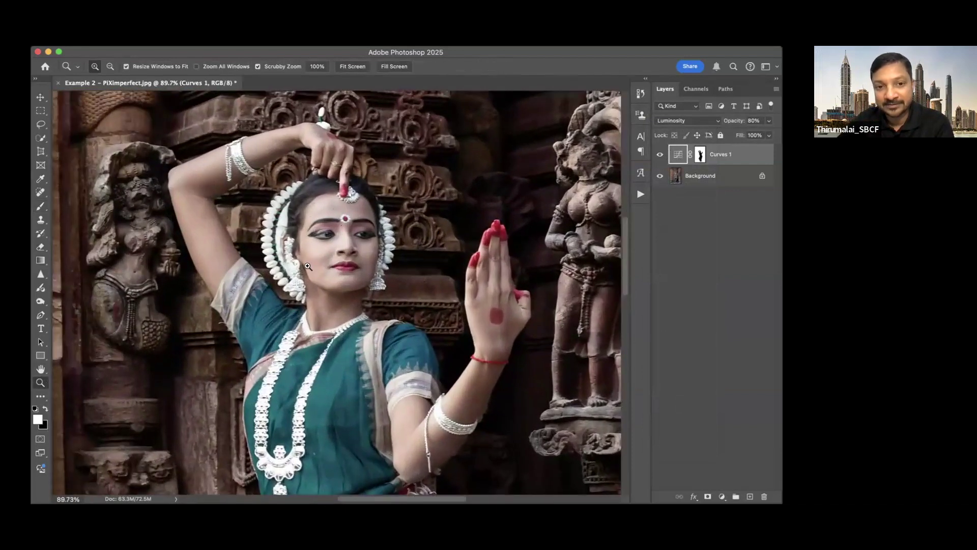
pyautogui.moveTo(324, 249); pyautogui.dragTo(372, 264)
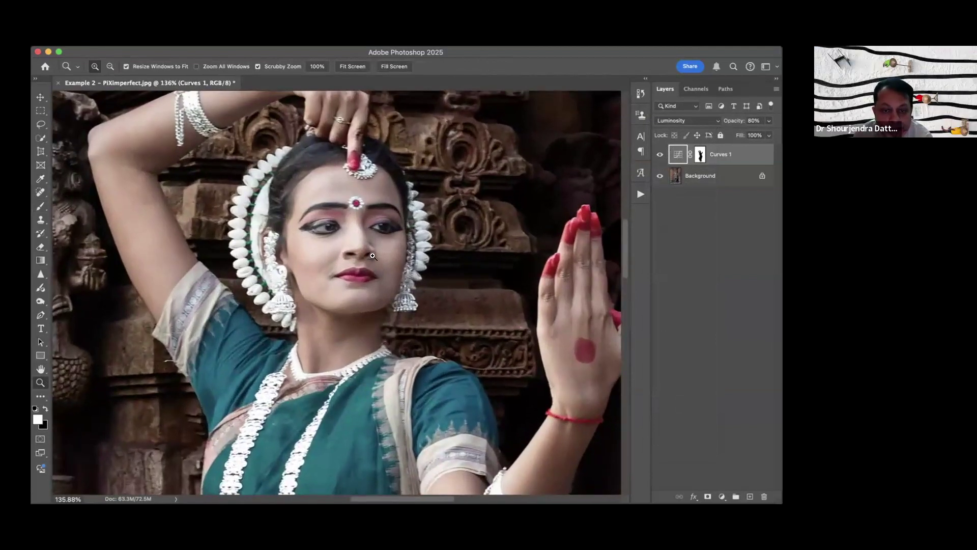
pyautogui.click(700, 155)
pyautogui.click(42, 207)
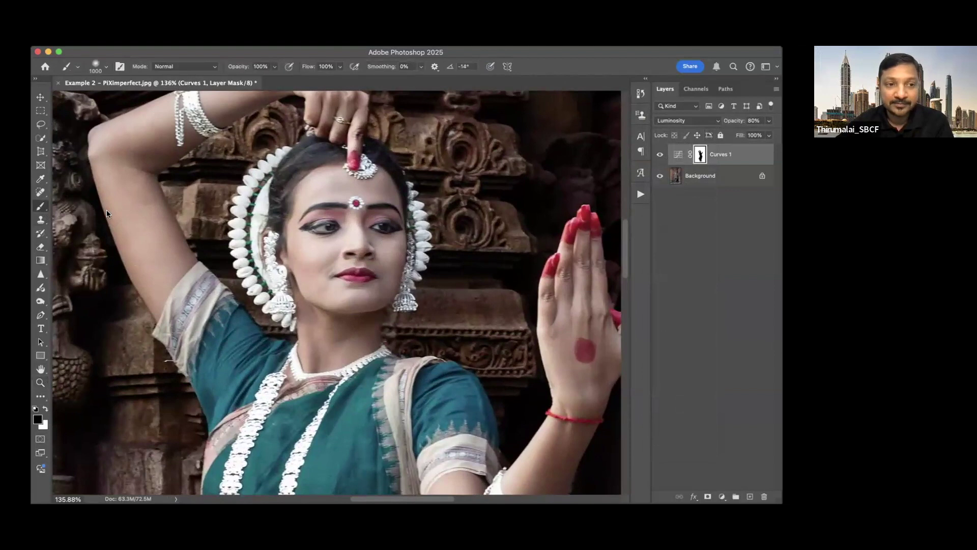
pyautogui.press('[')
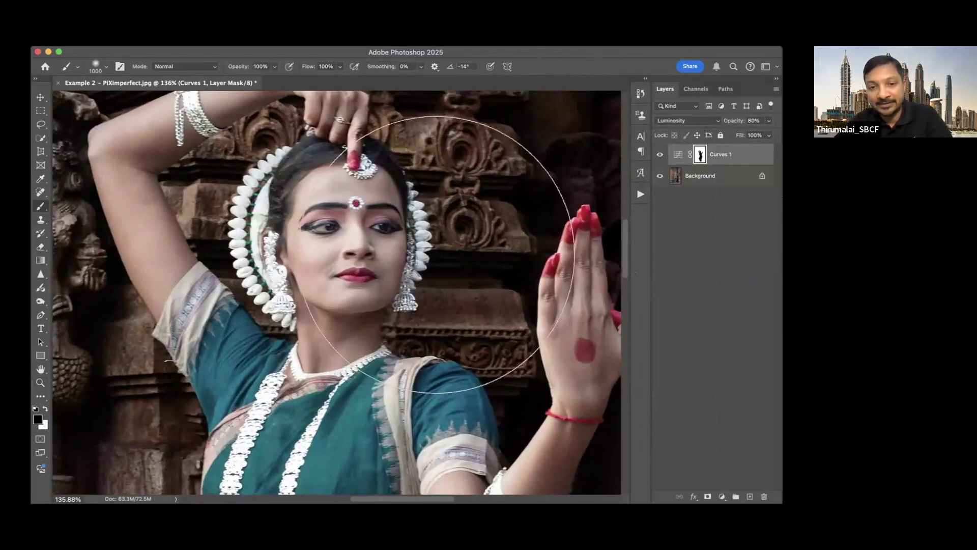
pyautogui.press('[')
pyautogui.press('[')
pyautogui.press('[')
pyautogui.press('[')
pyautogui.press('[')
pyautogui.press('[')
pyautogui.press('[')
pyautogui.press('[')
pyautogui.press('[')
pyautogui.press('[')
pyautogui.press('[')
pyautogui.press('[')
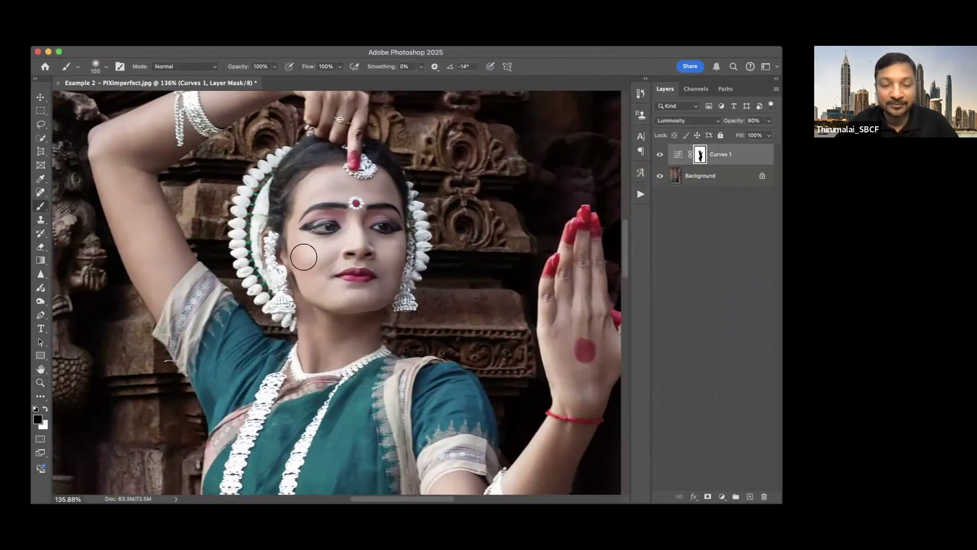
# Try painting white over the dancer's face on the Curves mask, and reduce the brush size to 80.
pyautogui.press('x')
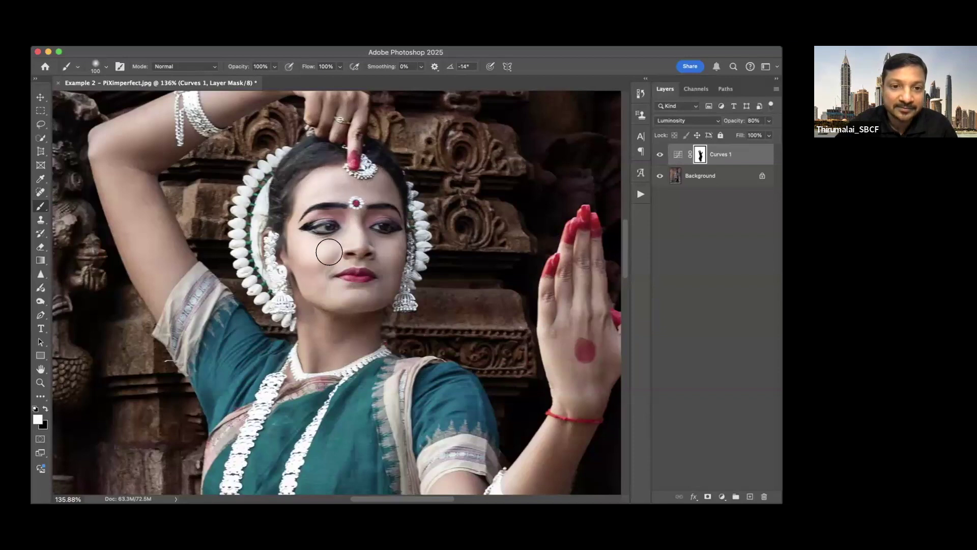
pyautogui.moveTo(361, 225)
pyautogui.mouseDown()
pyautogui.moveTo(369, 275)
pyautogui.moveTo(364, 290)
pyautogui.moveTo(351, 289)
pyautogui.mouseUp()
pyautogui.press('[')
pyautogui.press('[')
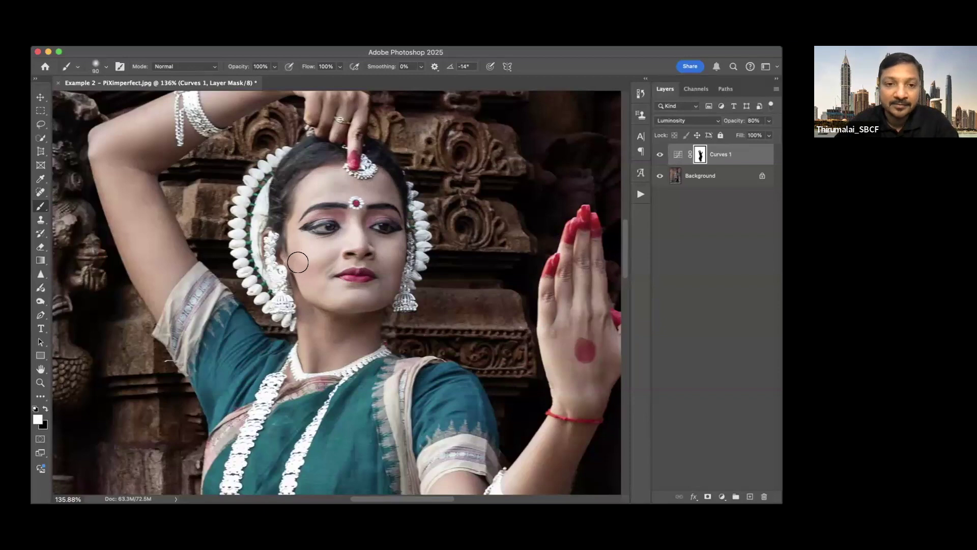
# Set the brush to 57% opacity and 59% flow, alternating black and white for softer mask painting around the dancer's cheek.
pyautogui.press('5')
pyautogui.press('7')
pyautogui.hotkey('shift', '5')
pyautogui.hotkey('shift', '9')
pyautogui.press('x')
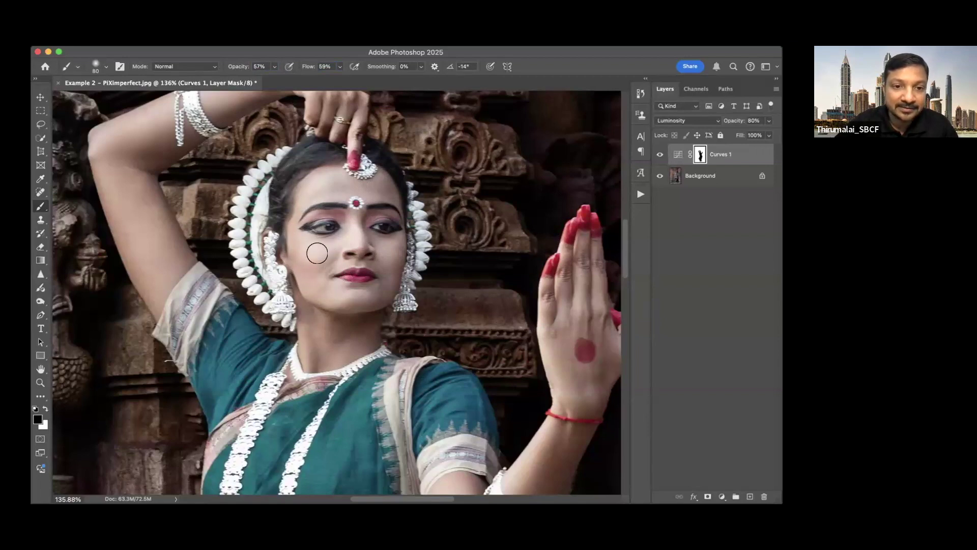
pyautogui.press('x')
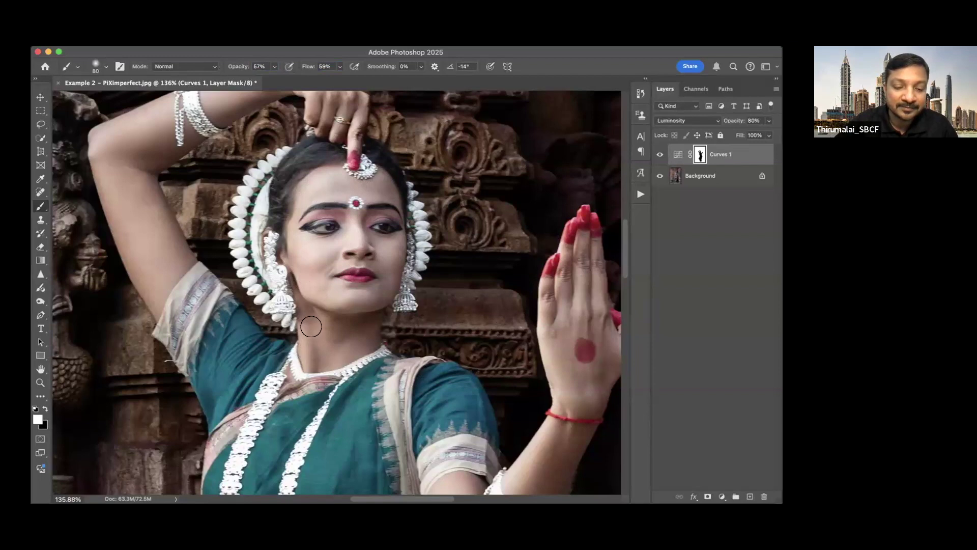
pyautogui.press('x')
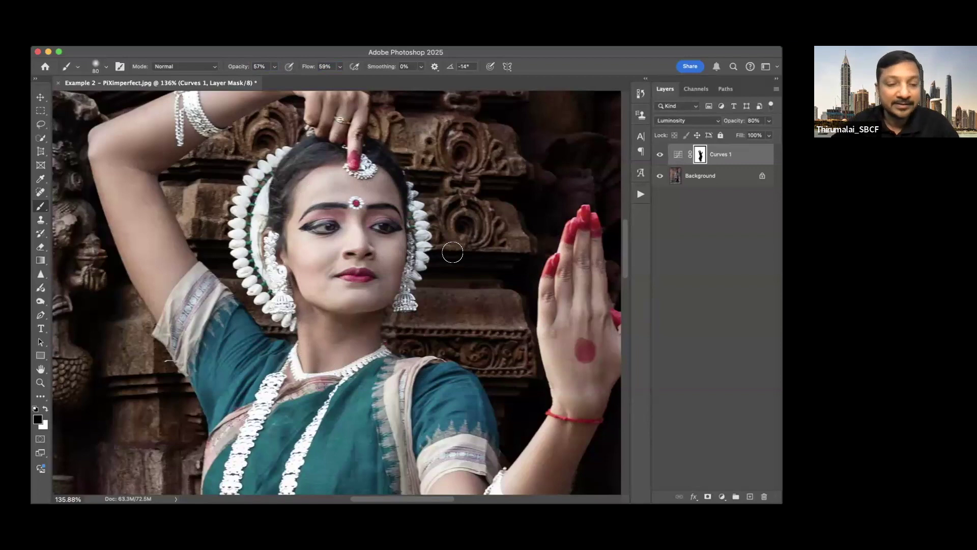
pyautogui.press('x')
# Inspect the Curves mask as a red overlay, hide the overlay and view the whole dancer photo.
pyautogui.press('\\')
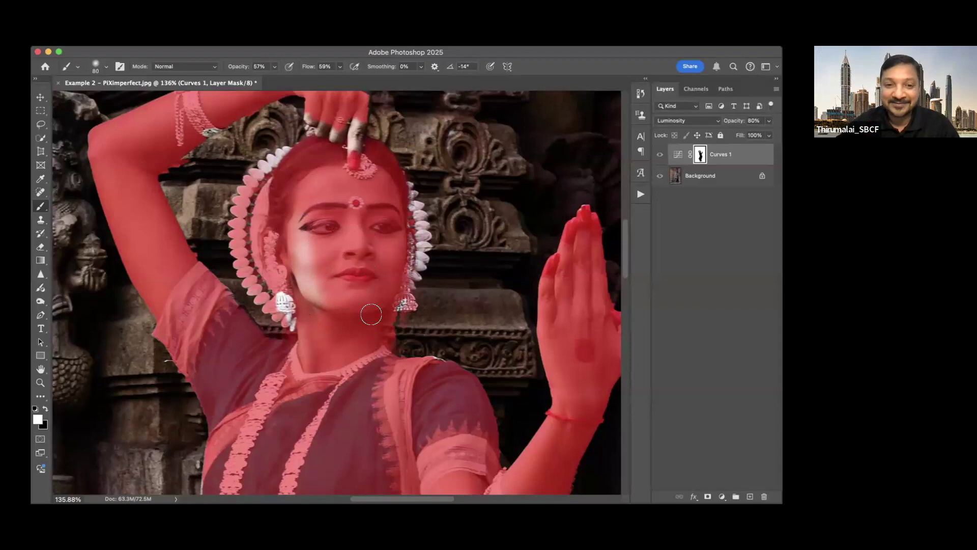
pyautogui.press('x')
pyautogui.press('\\')
pyautogui.press('super+0')
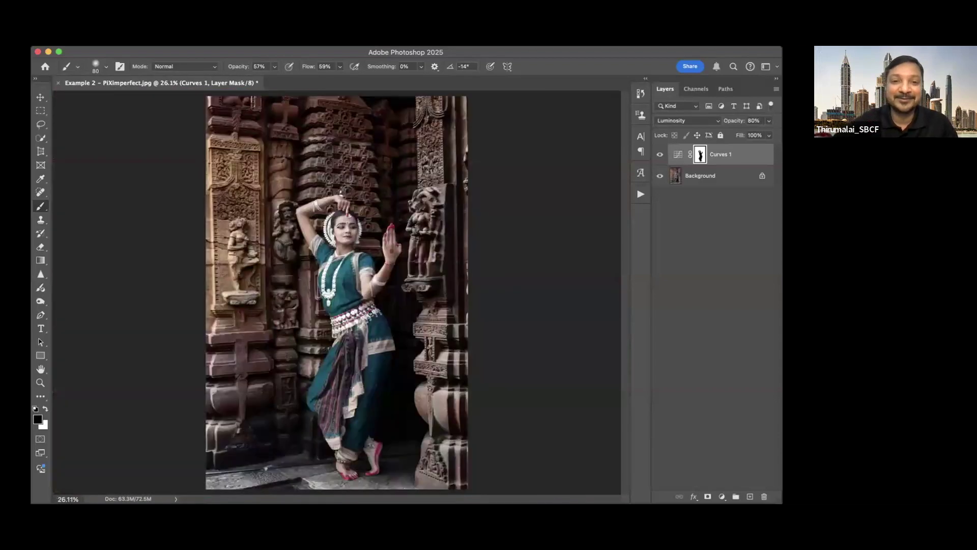